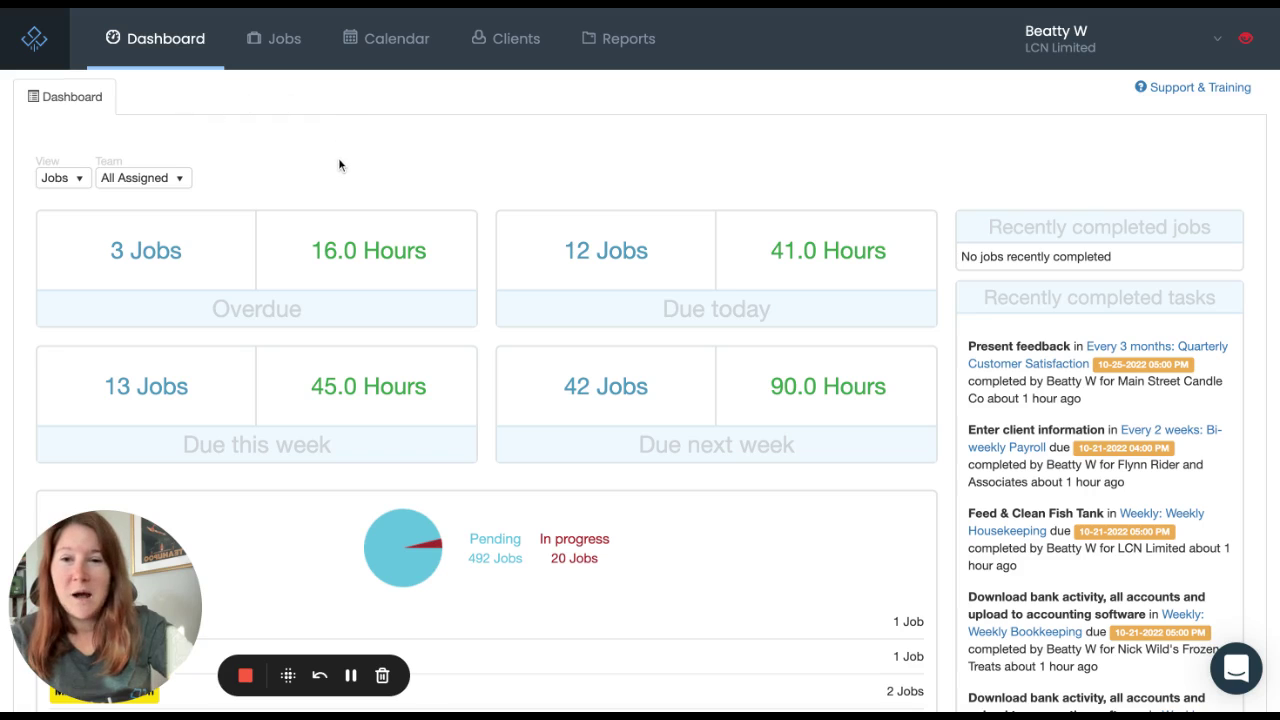
Step: Show the dashboard as task counts and hours, then switch it back to job counts
scroll(338, 165, down, 1)
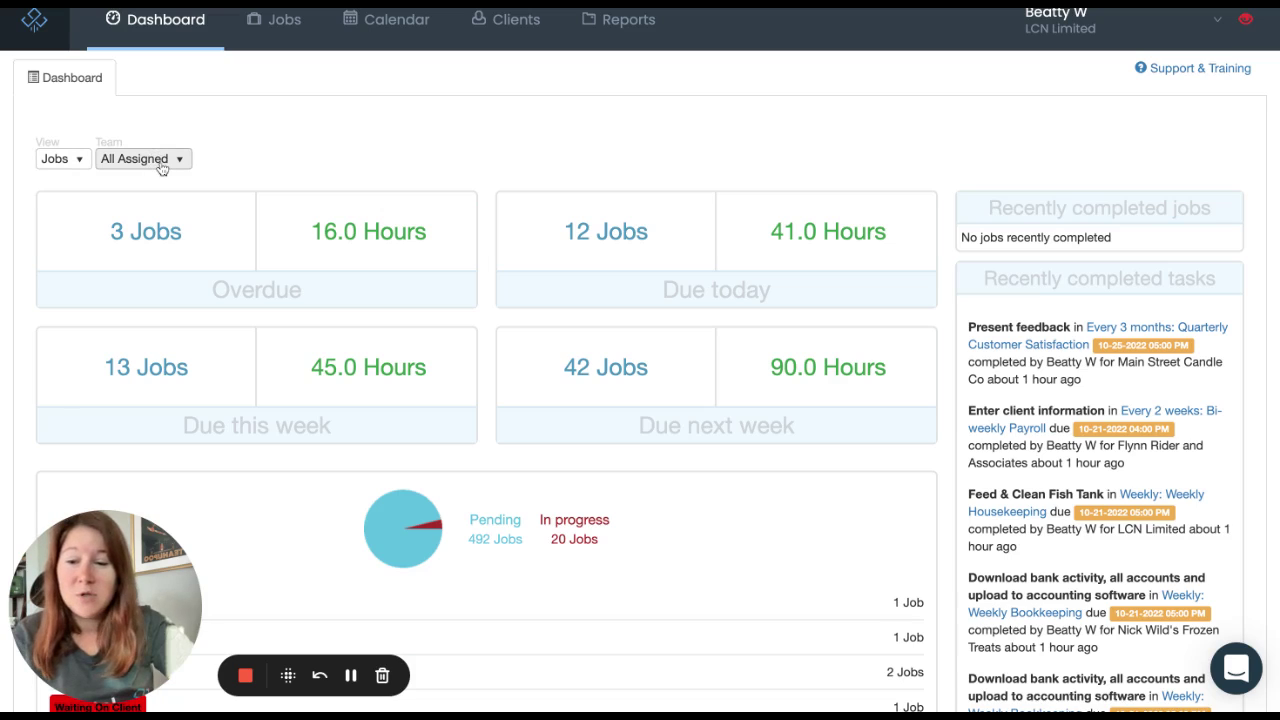
click(62, 162)
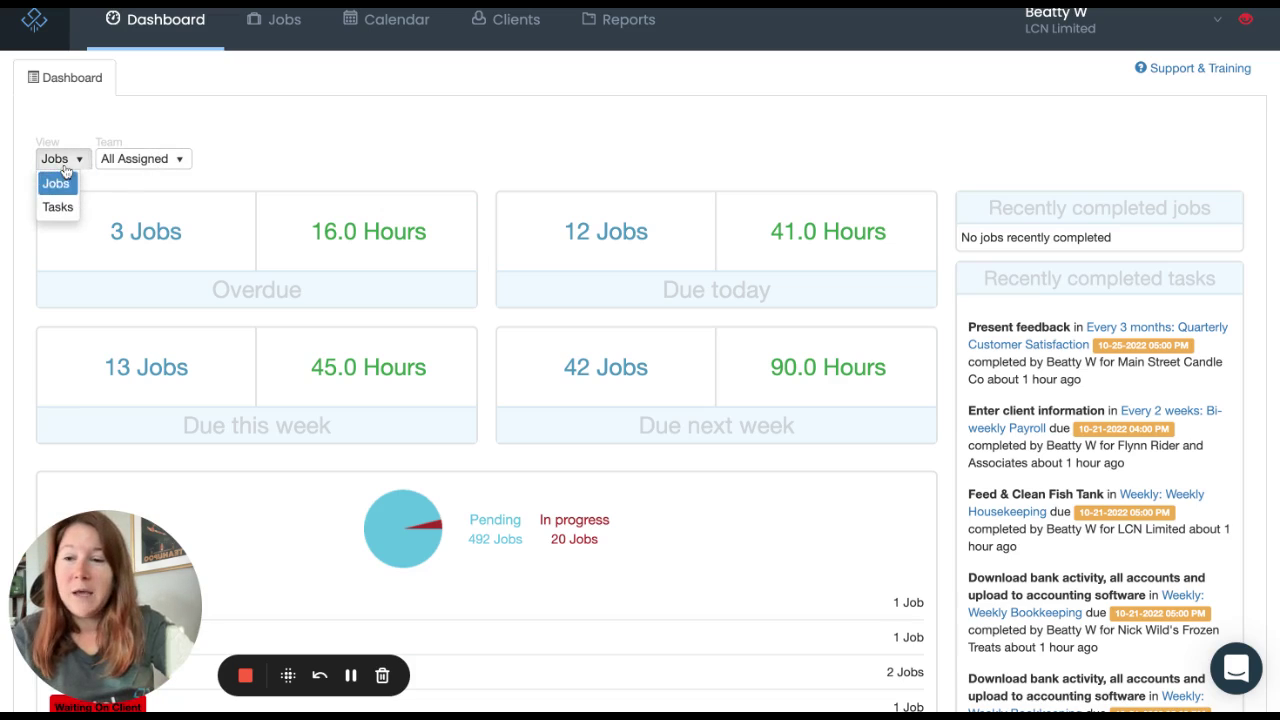
click(58, 207)
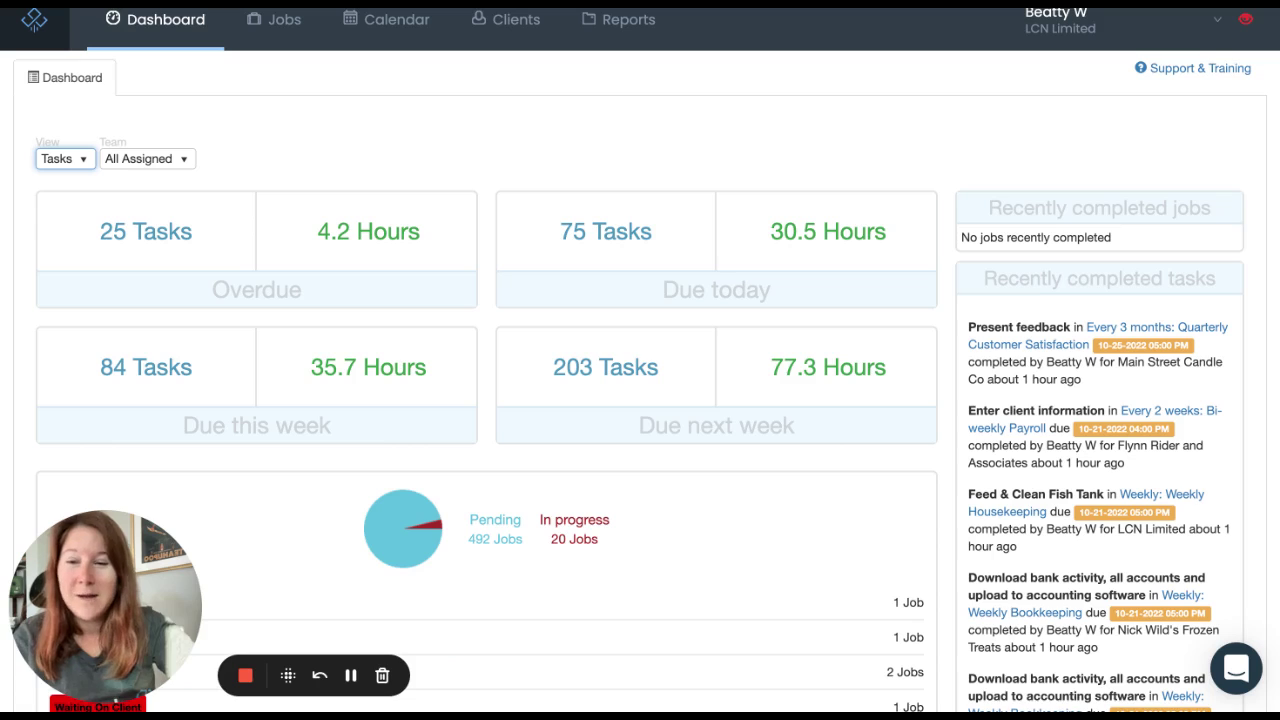
click(78, 163)
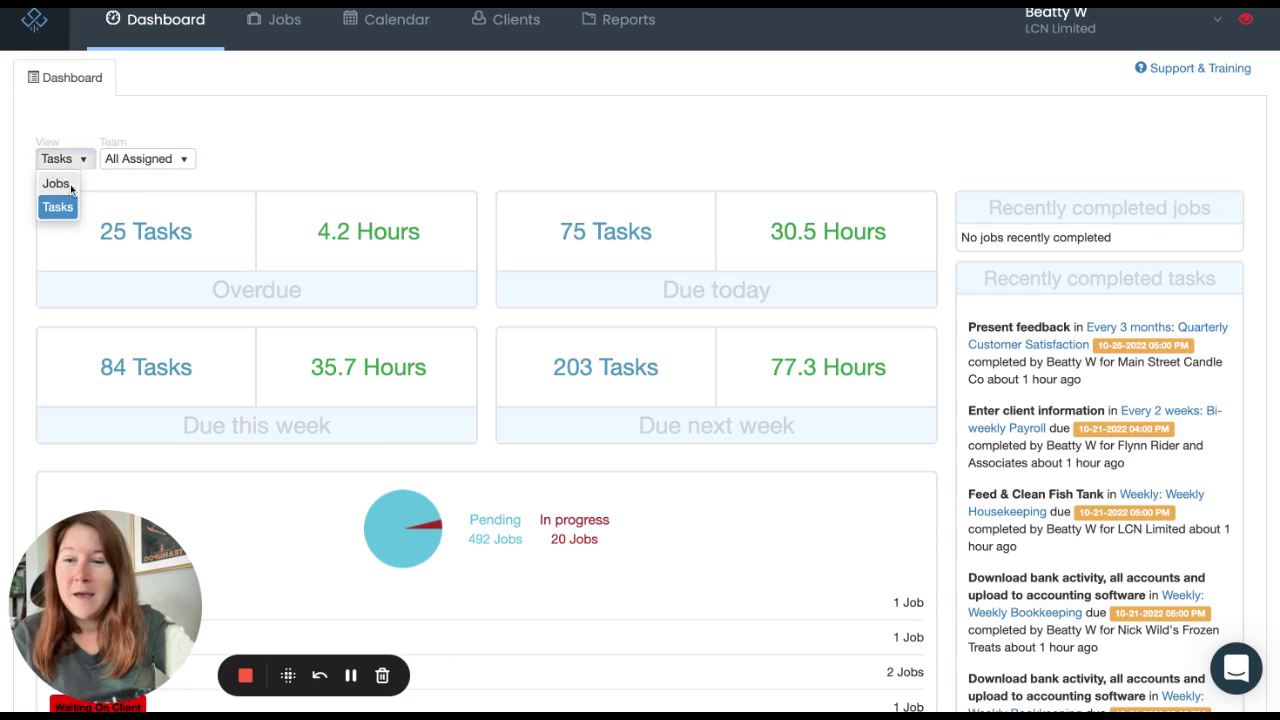
click(62, 185)
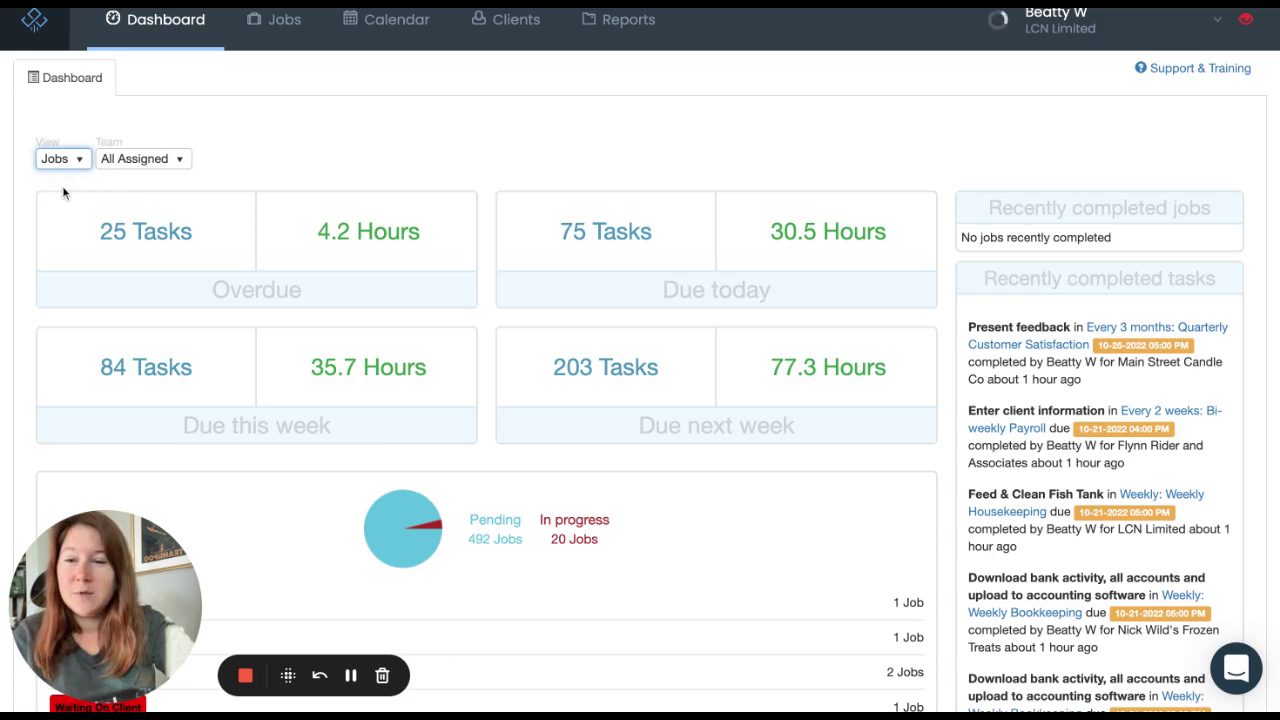
Step: Filter the dashboard to one team member's jobs, then back to all assigned members
click(175, 165)
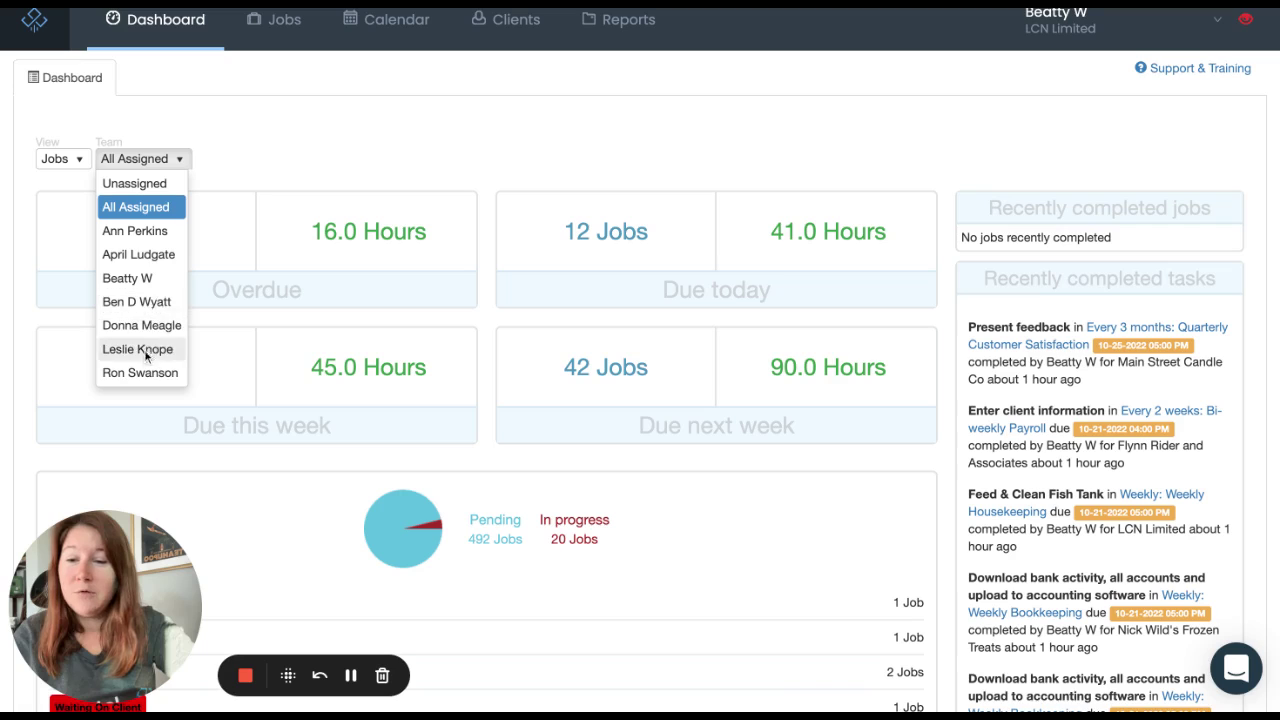
click(150, 278)
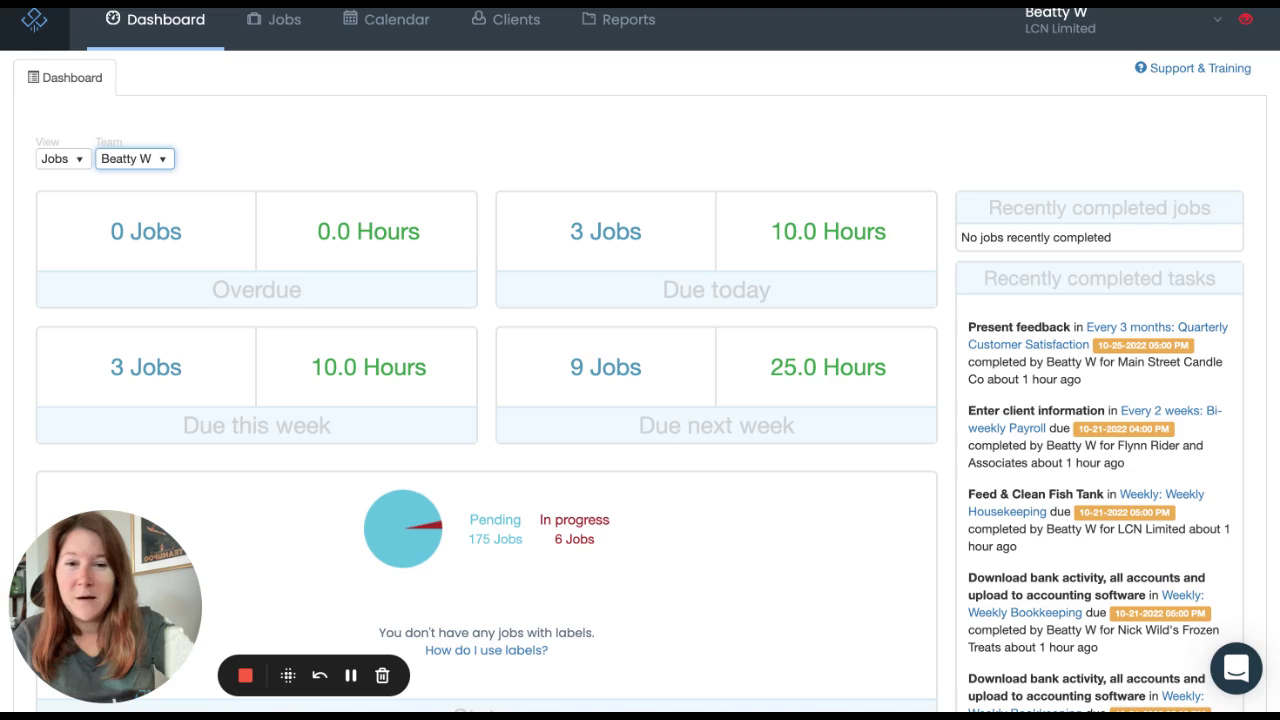
click(164, 160)
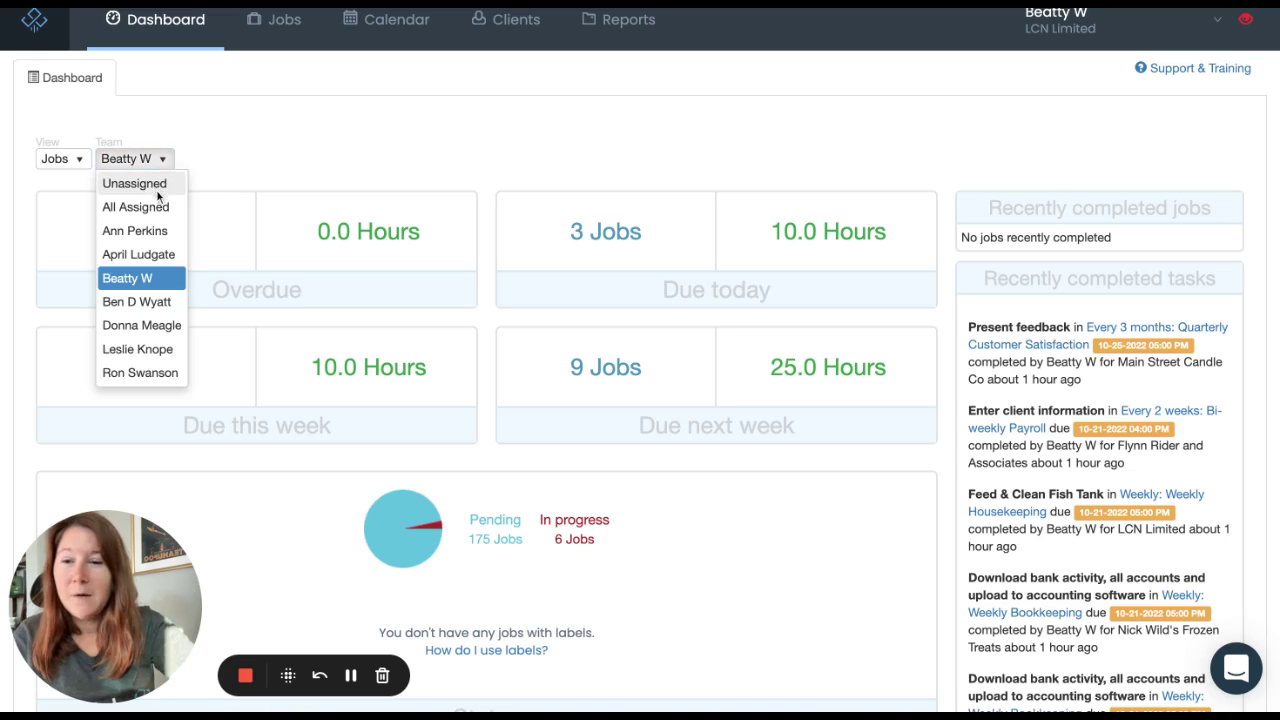
click(150, 207)
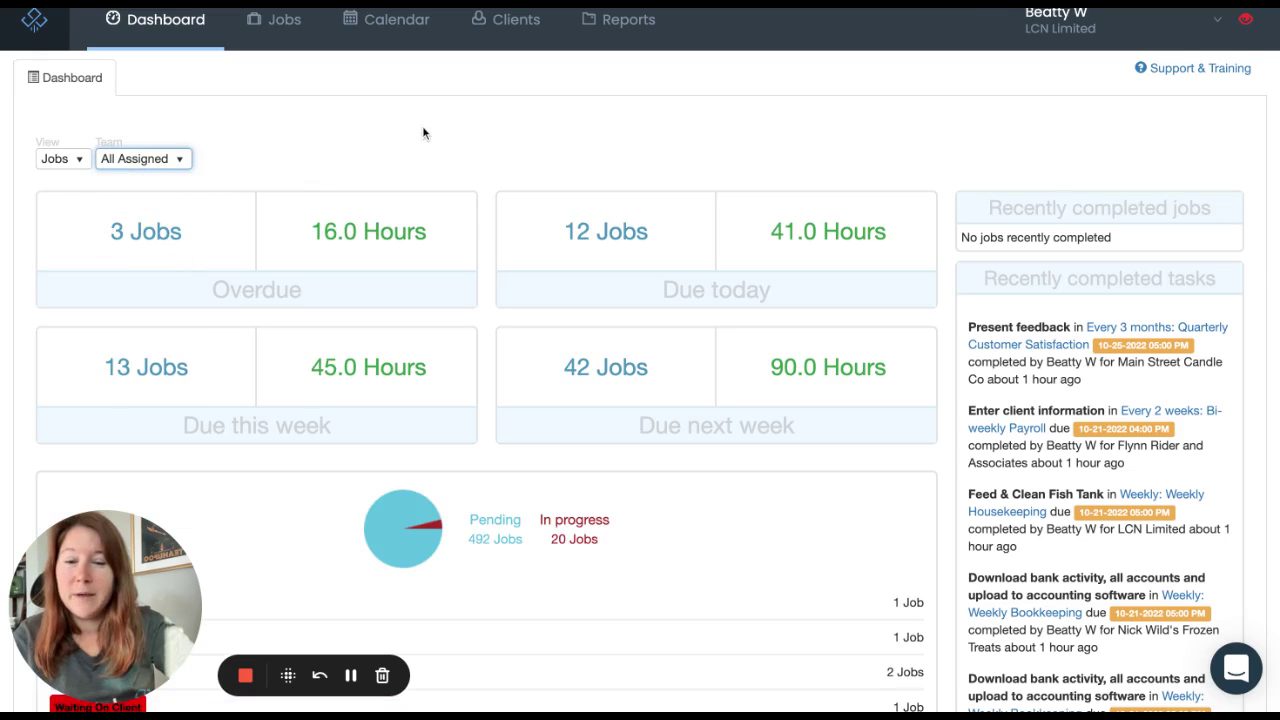
scroll(422, 125, down, 5)
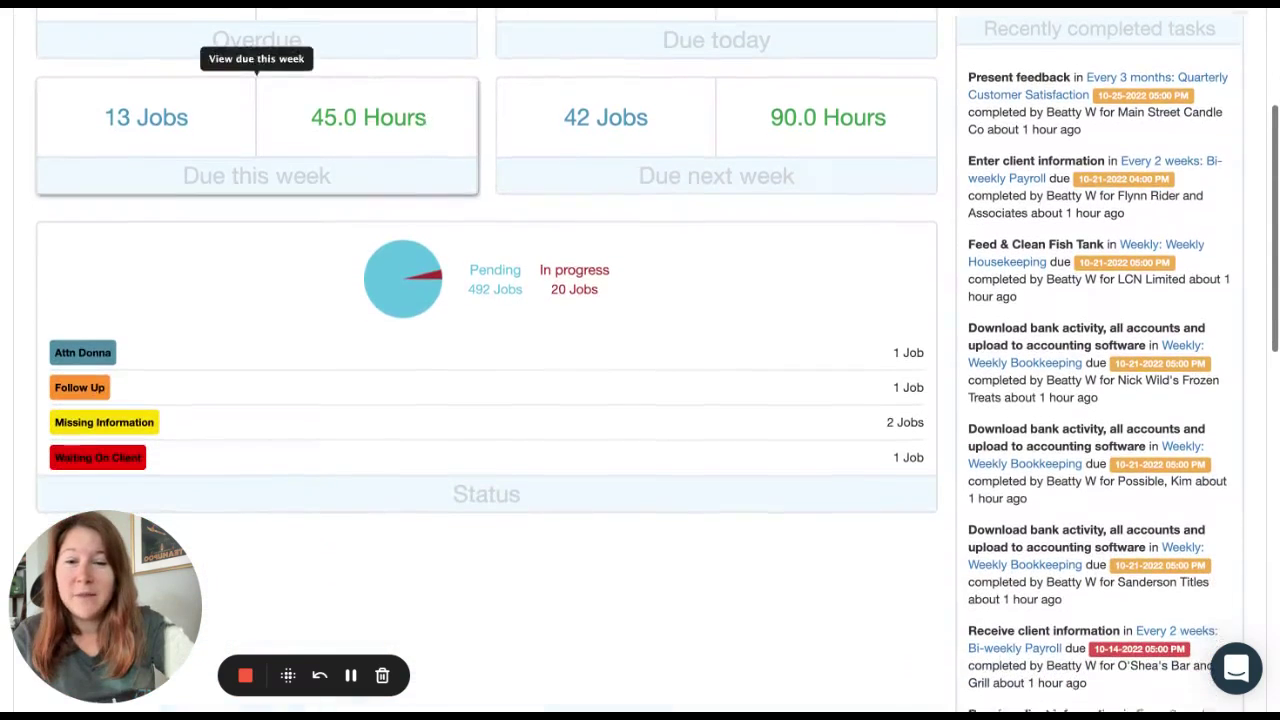
scroll(422, 125, down, 1)
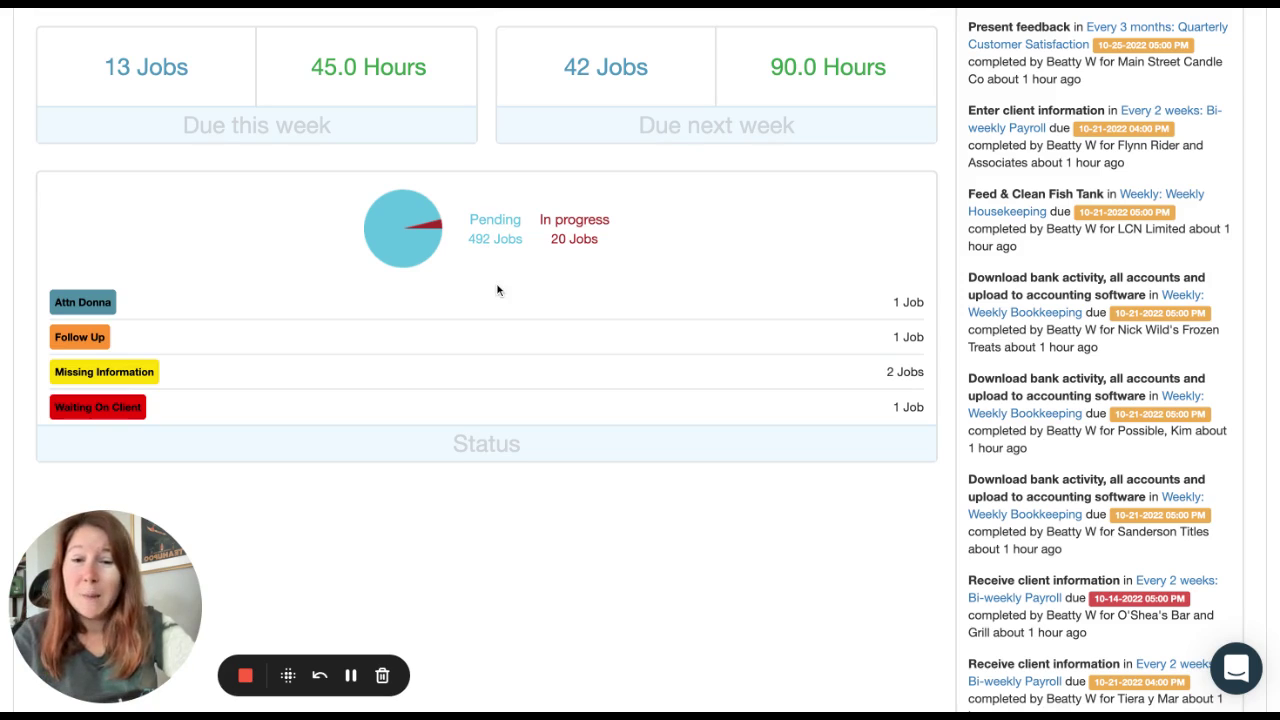
scroll(497, 289, down, 1)
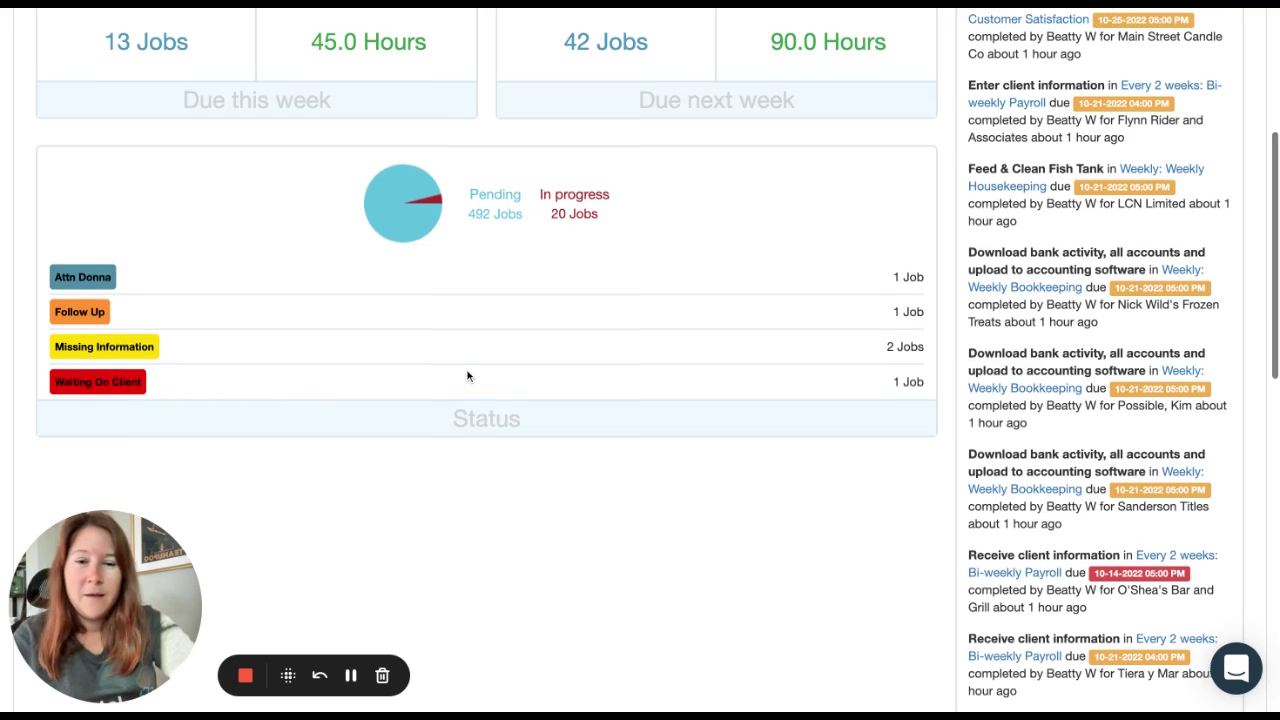
scroll(468, 375, up, 3)
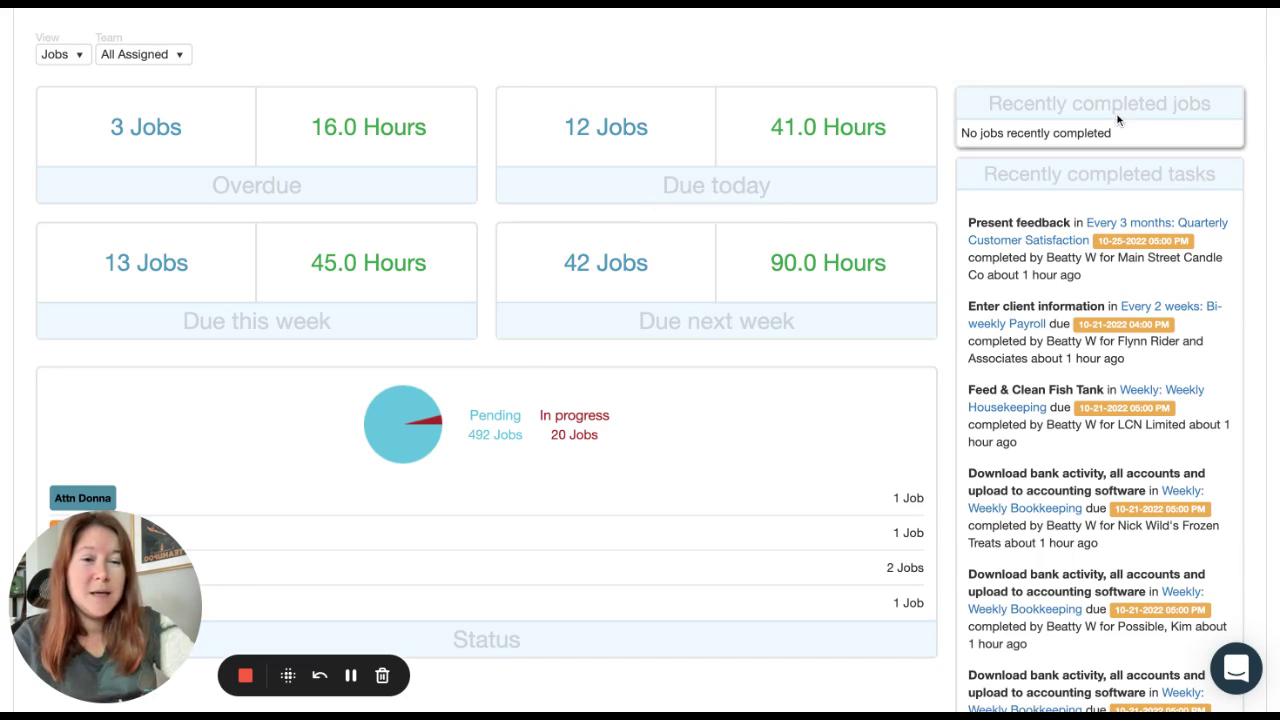
scroll(1142, 51, down, 1)
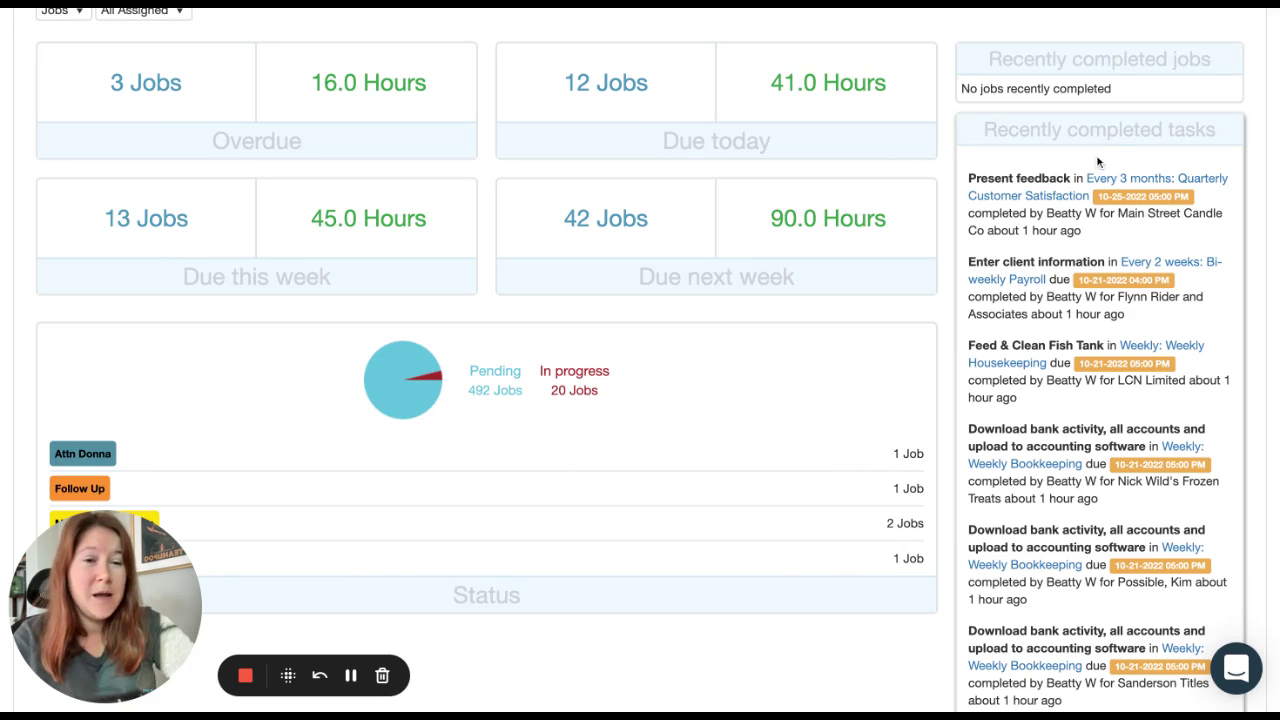
scroll(1117, 167, down, 1)
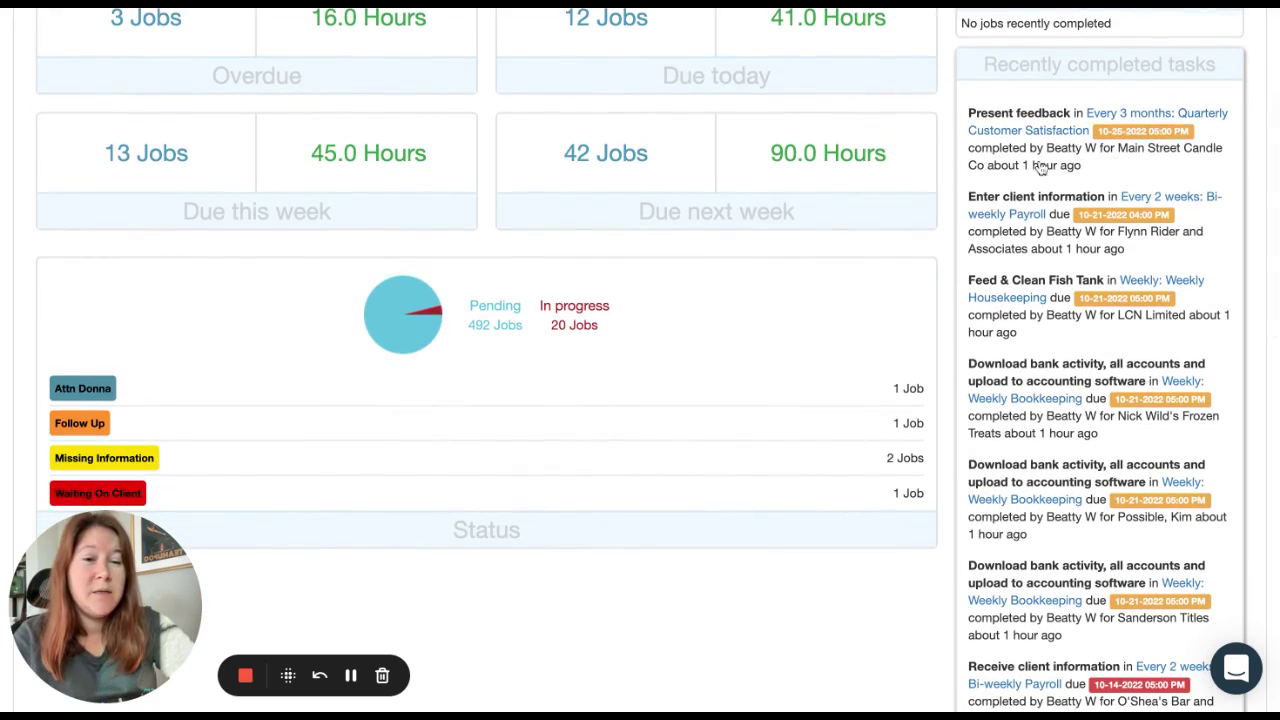
scroll(1068, 181, down, 4)
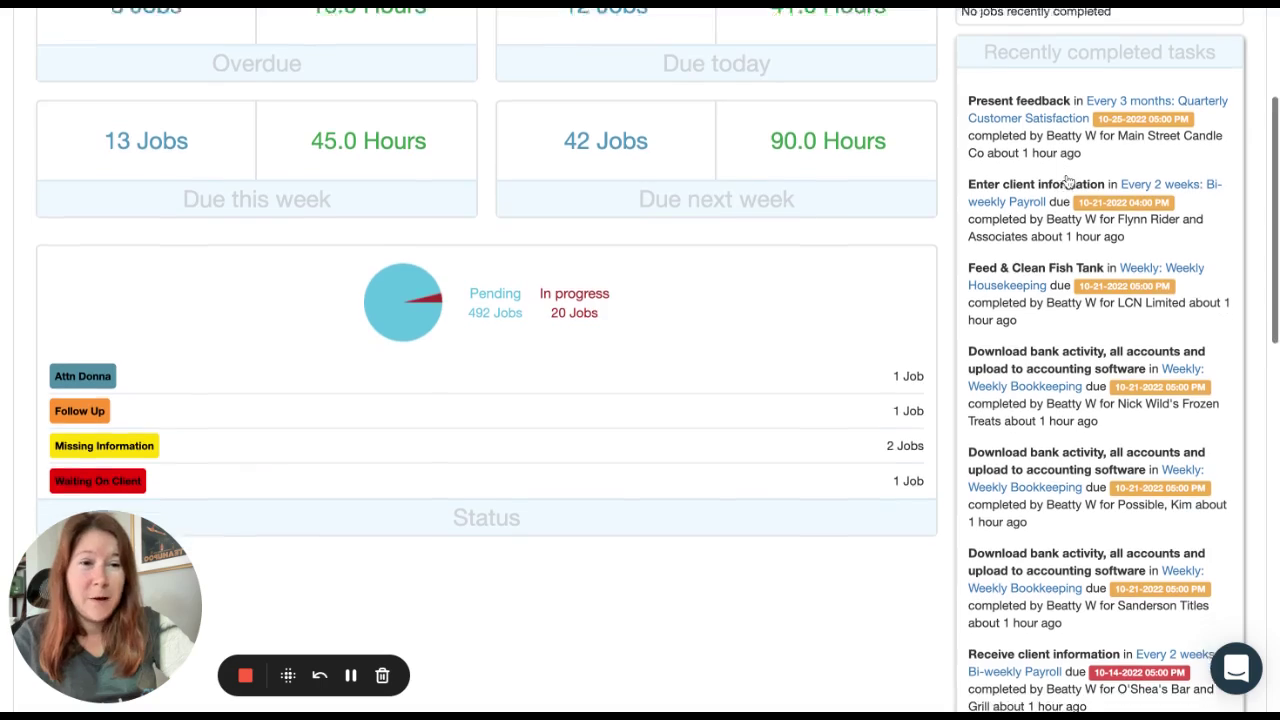
scroll(658, 360, down, 7)
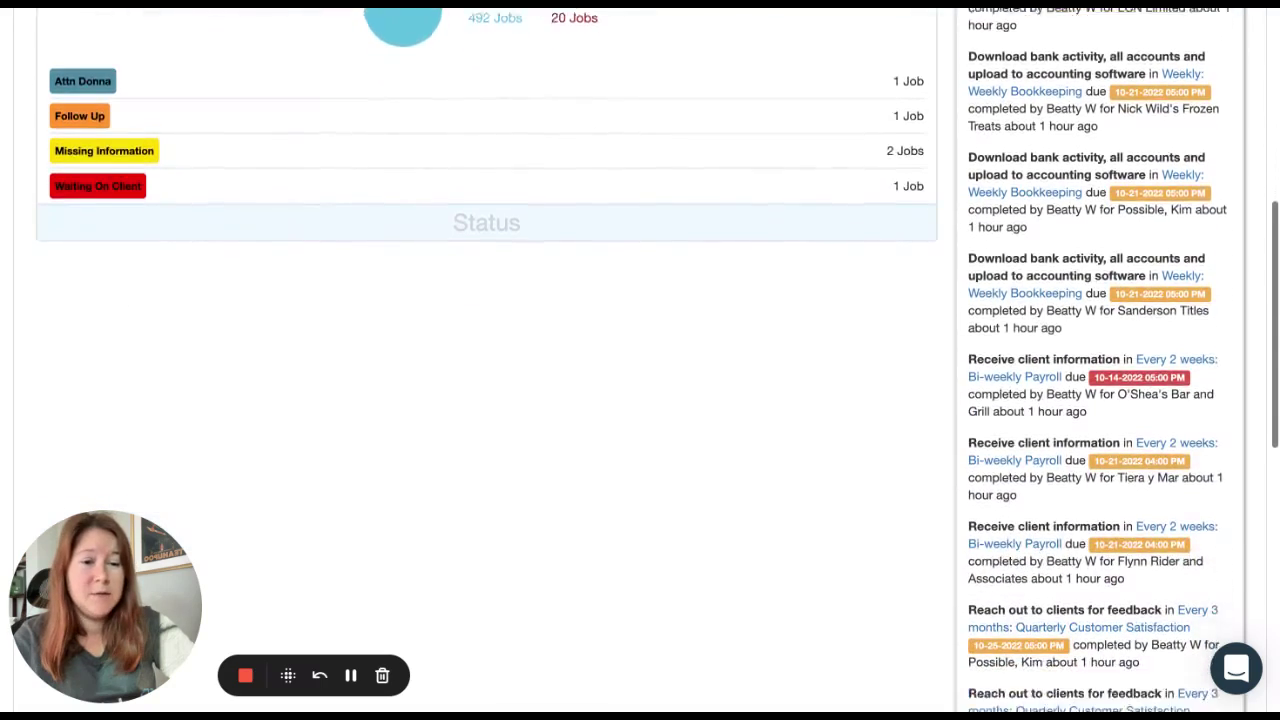
scroll(640, 360, down, 7)
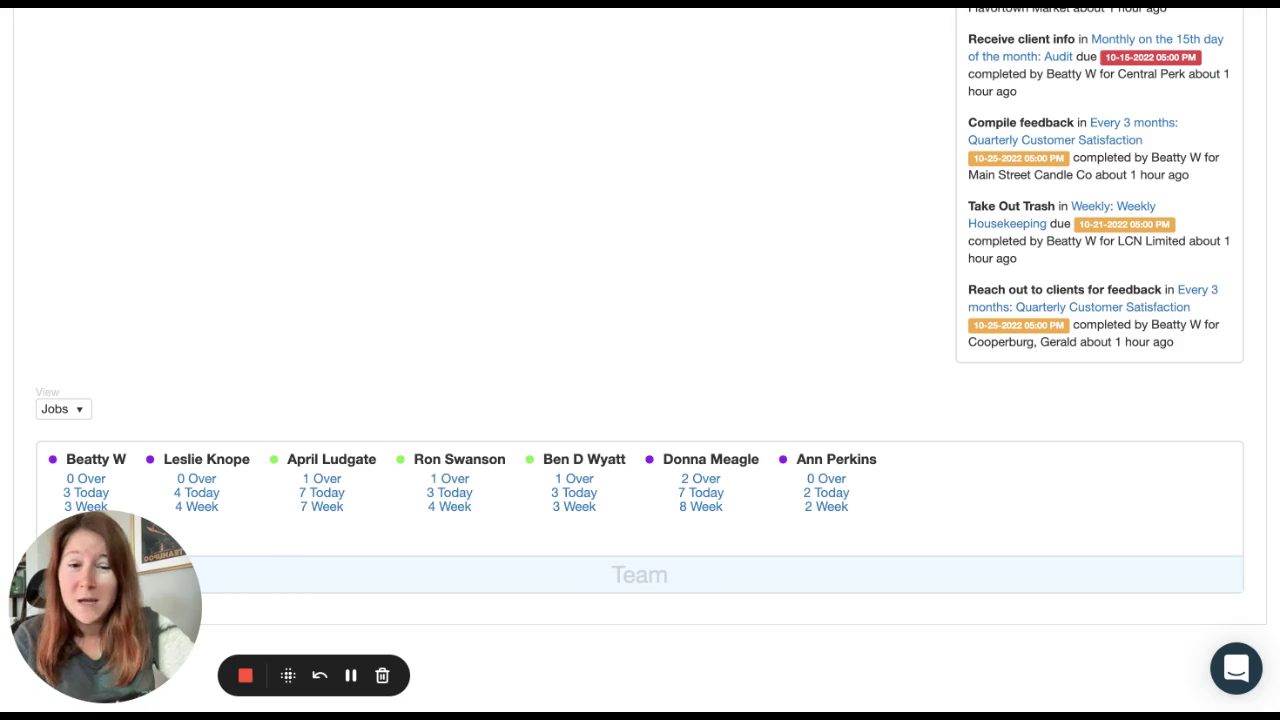
scroll(640, 360, up, 10)
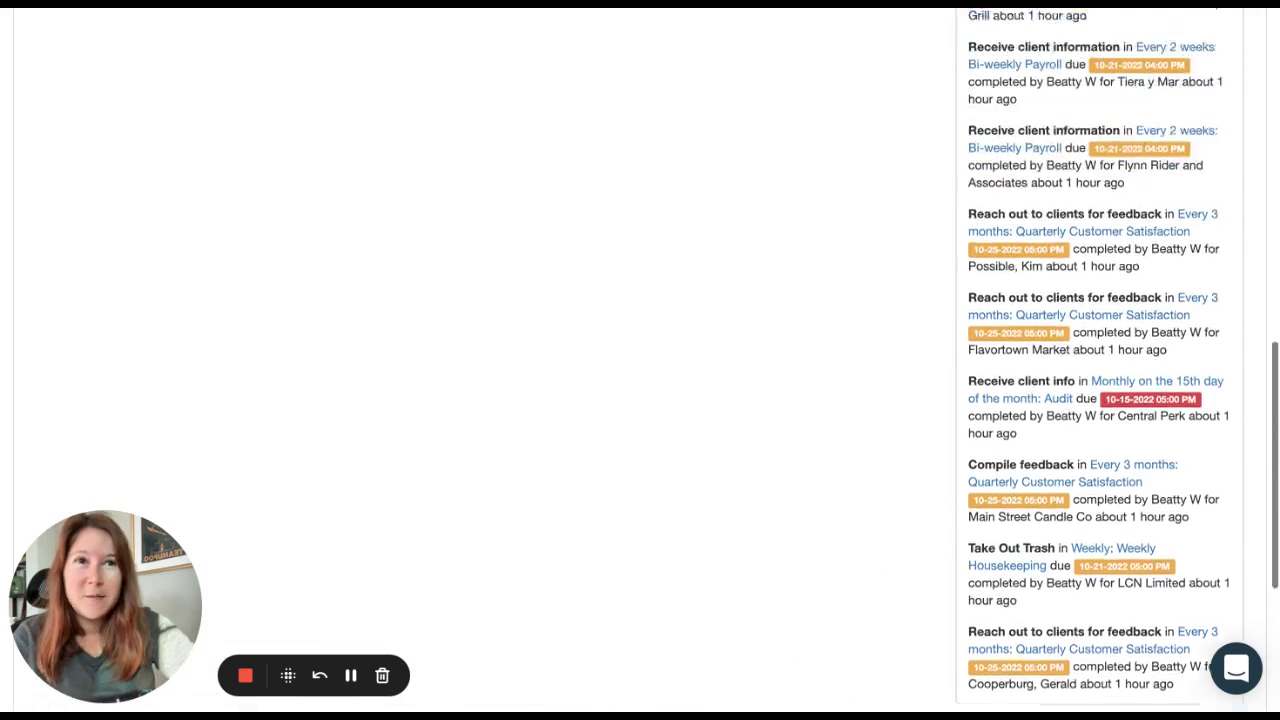
scroll(640, 360, up, 3)
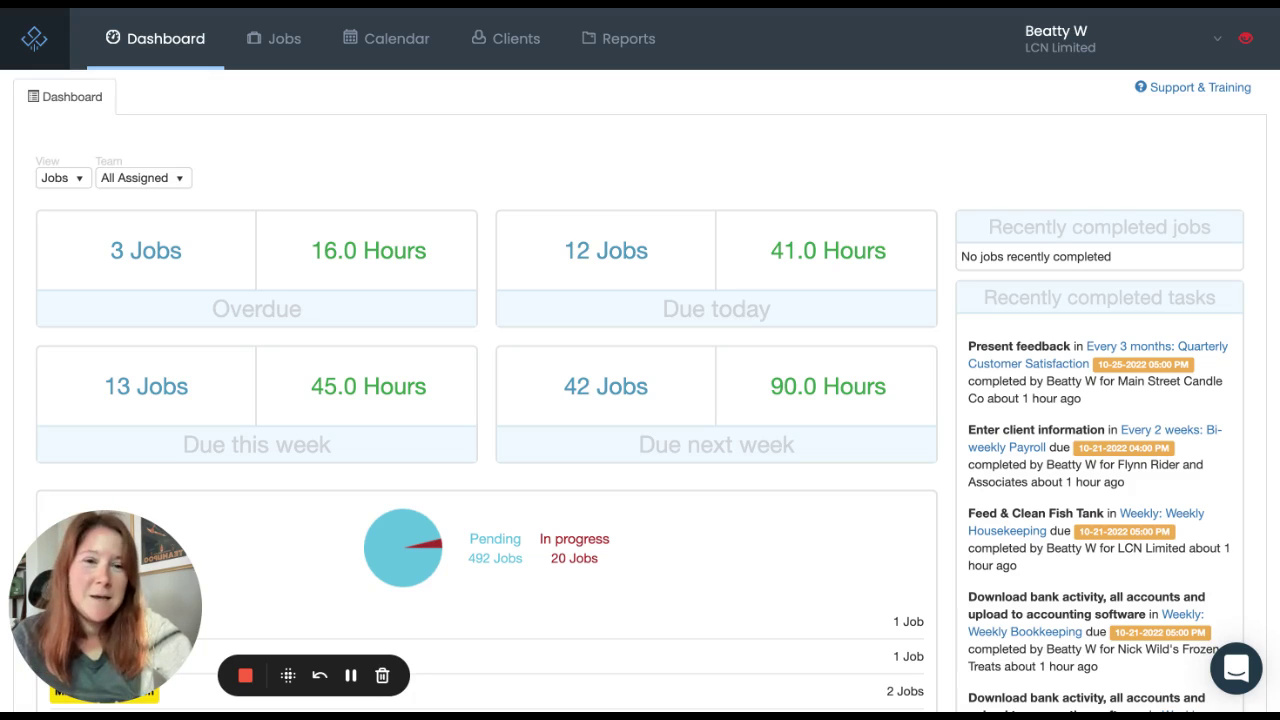
Step: Preview Amend Tax Return in the Workflow Library, add it, and view the Templates list
click(1050, 45)
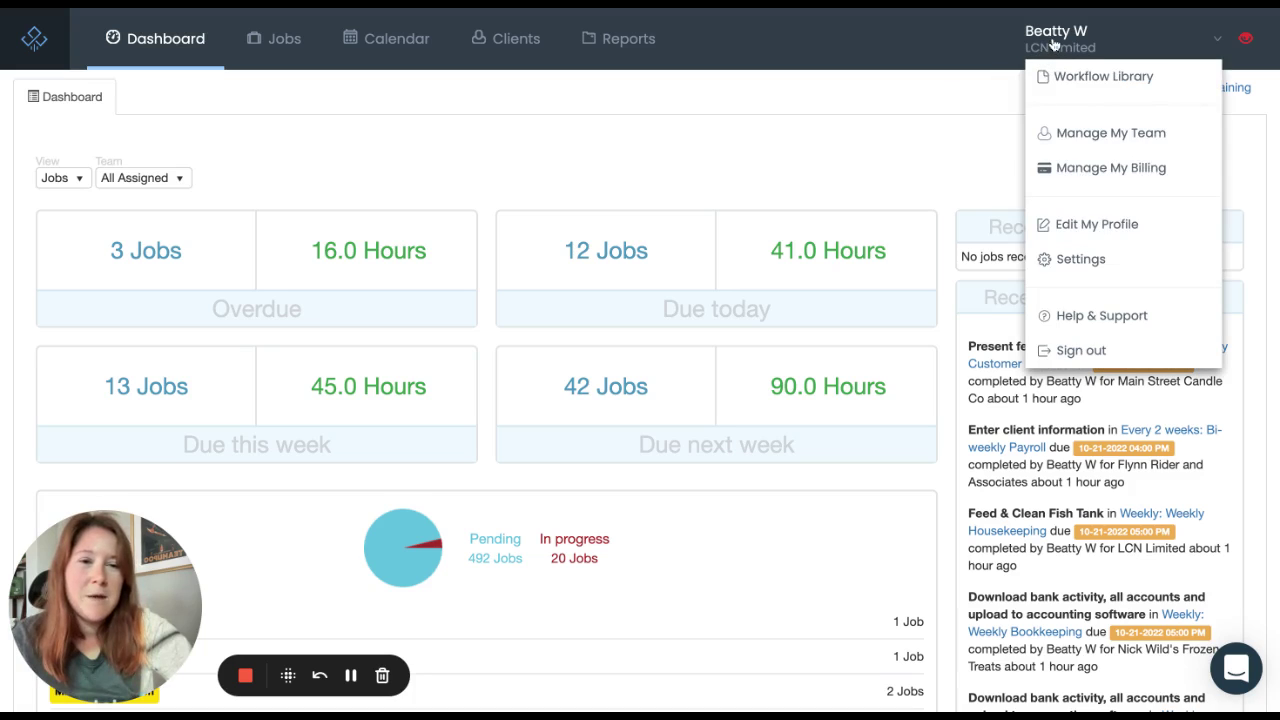
click(1090, 85)
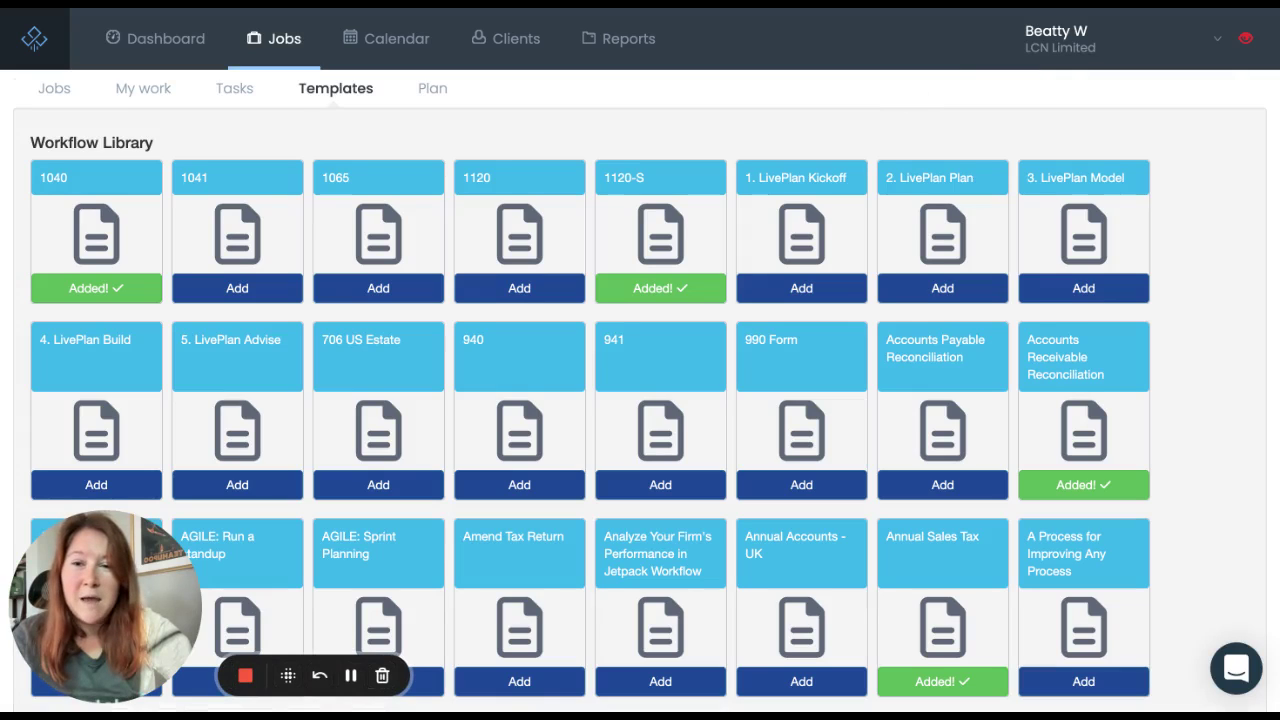
scroll(640, 400, down, 2)
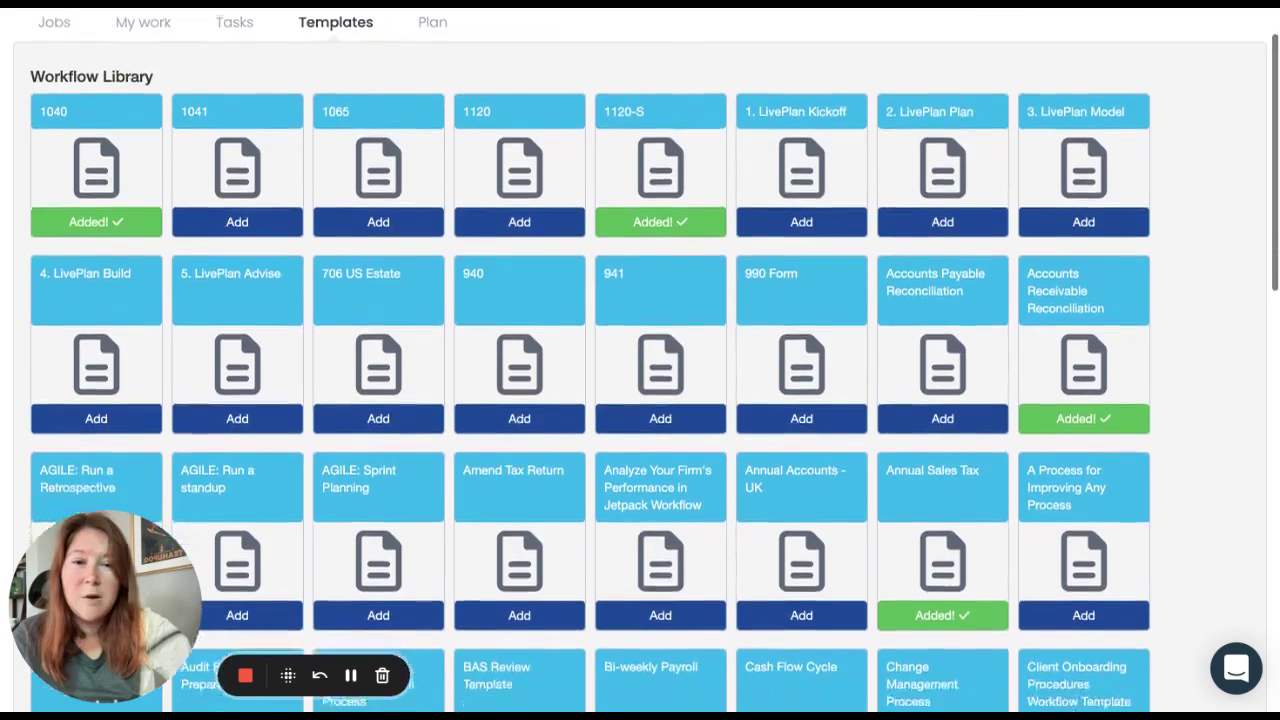
scroll(942, 55, down, 5)
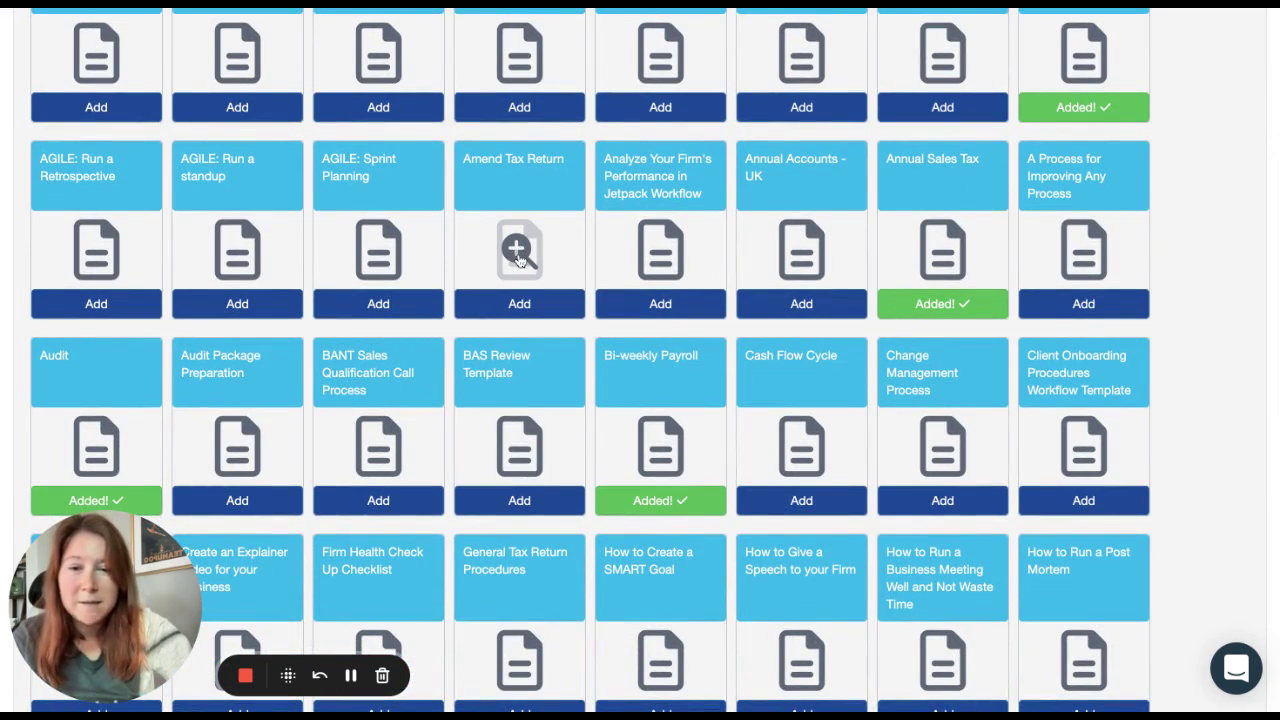
click(518, 258)
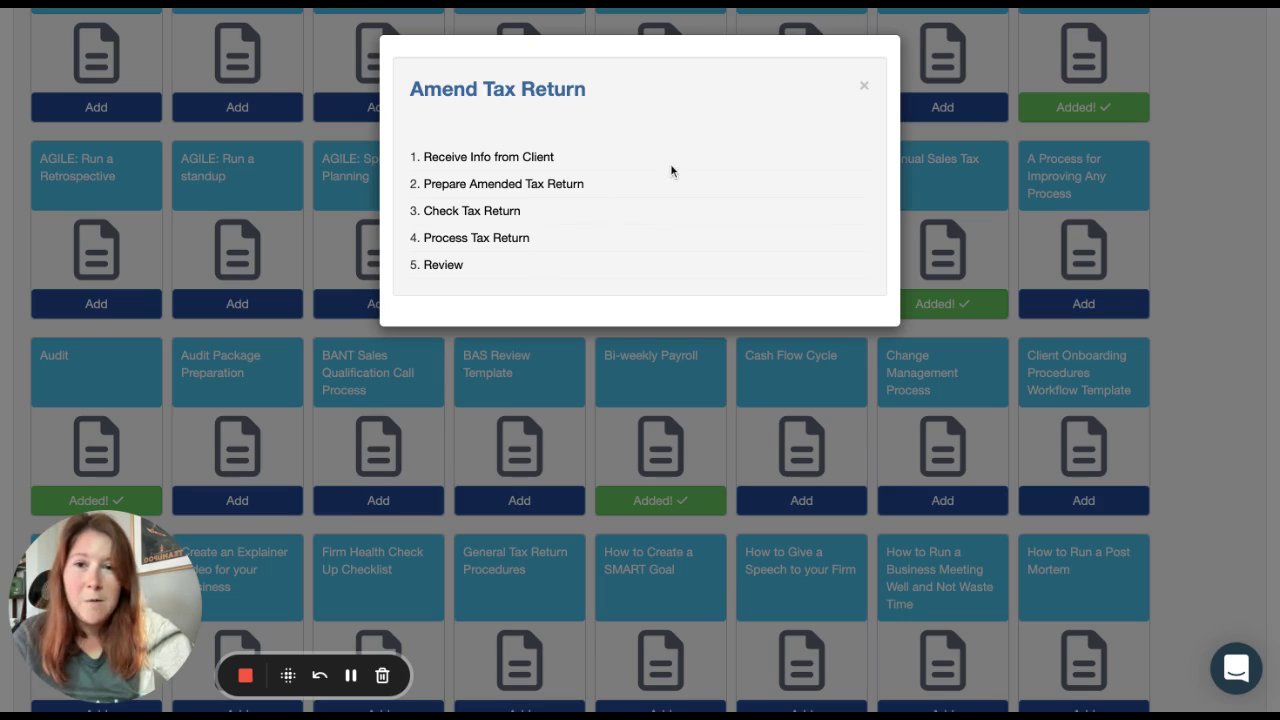
click(865, 89)
click(519, 304)
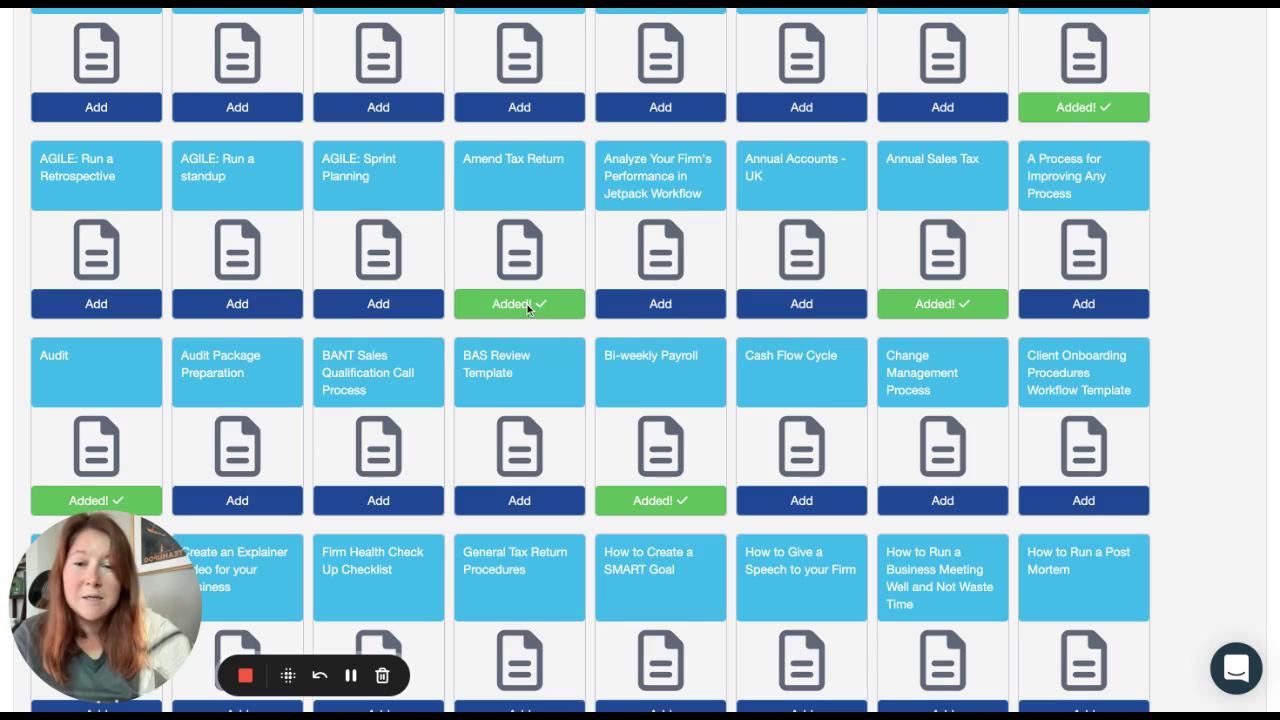
scroll(528, 305, up, 5)
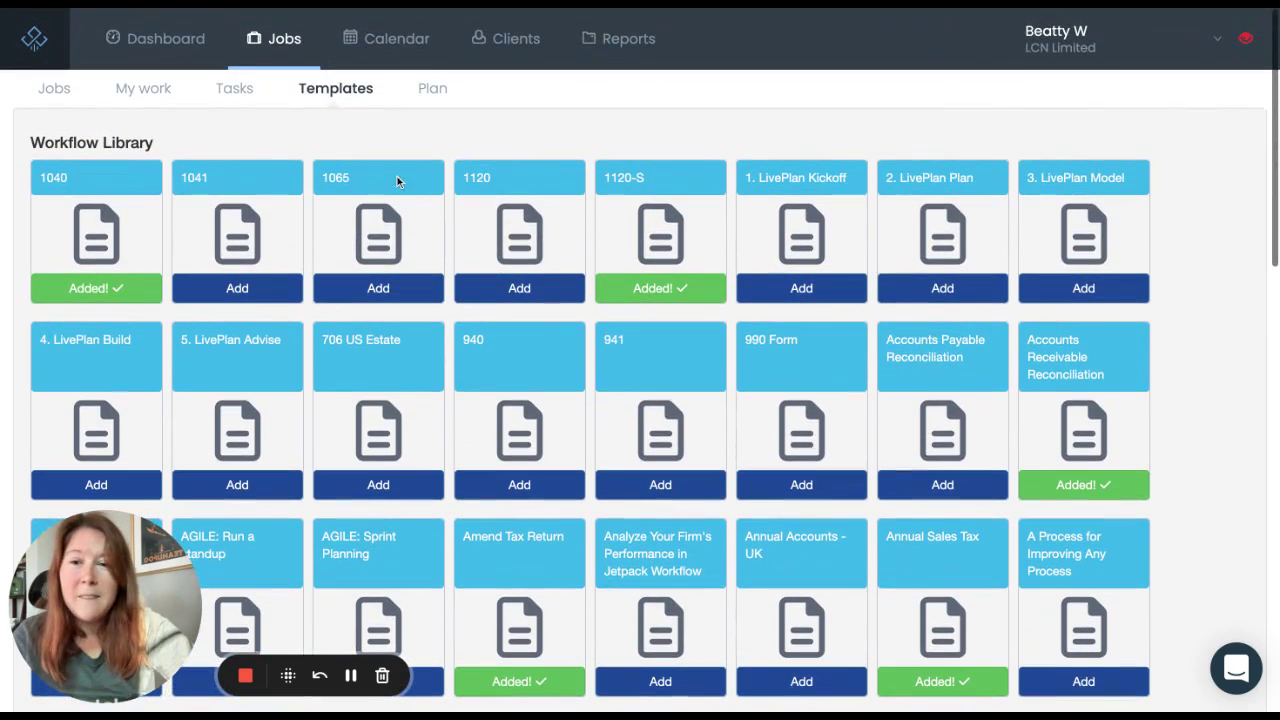
click(340, 98)
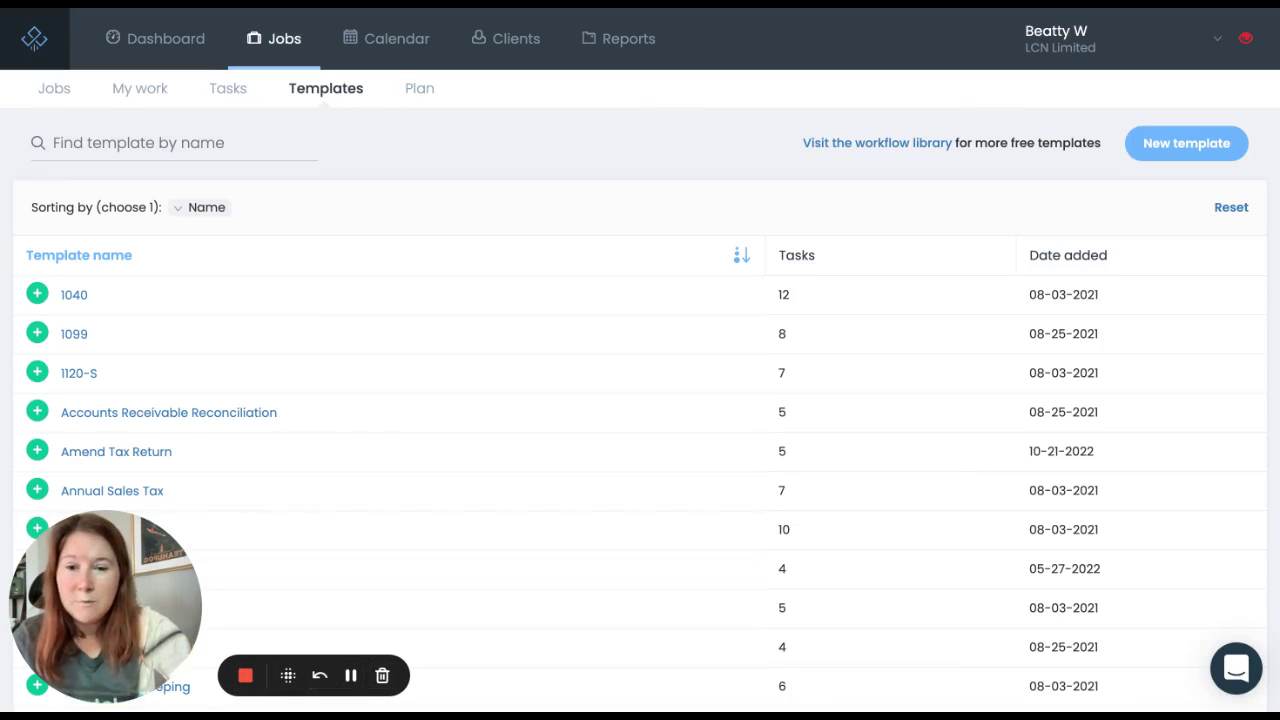
Step: Open Amend Tax Return, add a task named 'Final Review', and drag it to position 3
scroll(628, 130, down, 1)
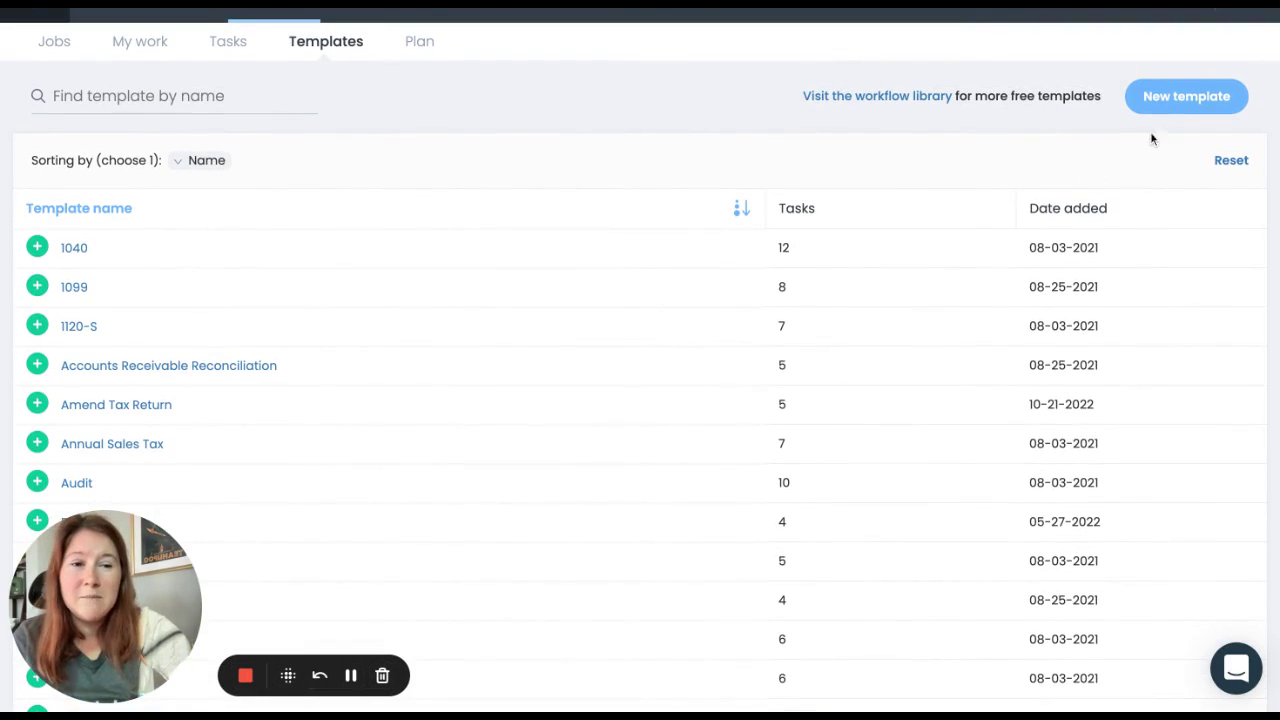
scroll(705, 184, down, 2)
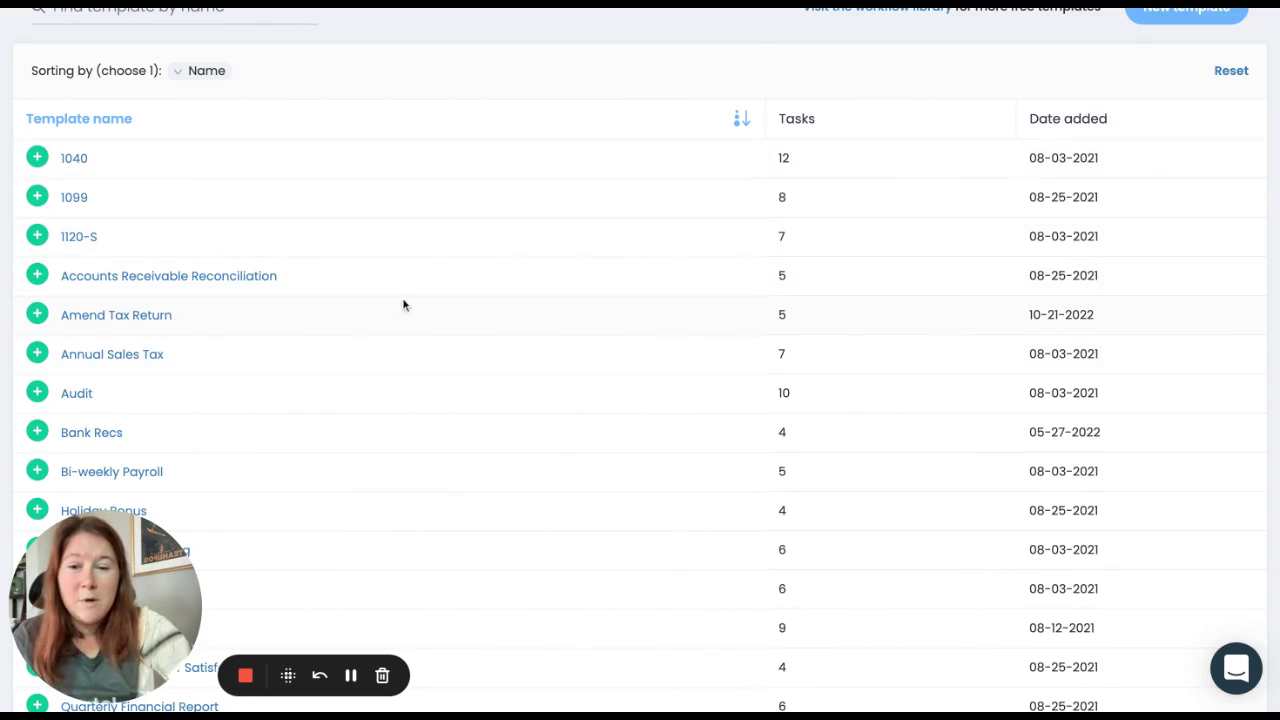
click(150, 316)
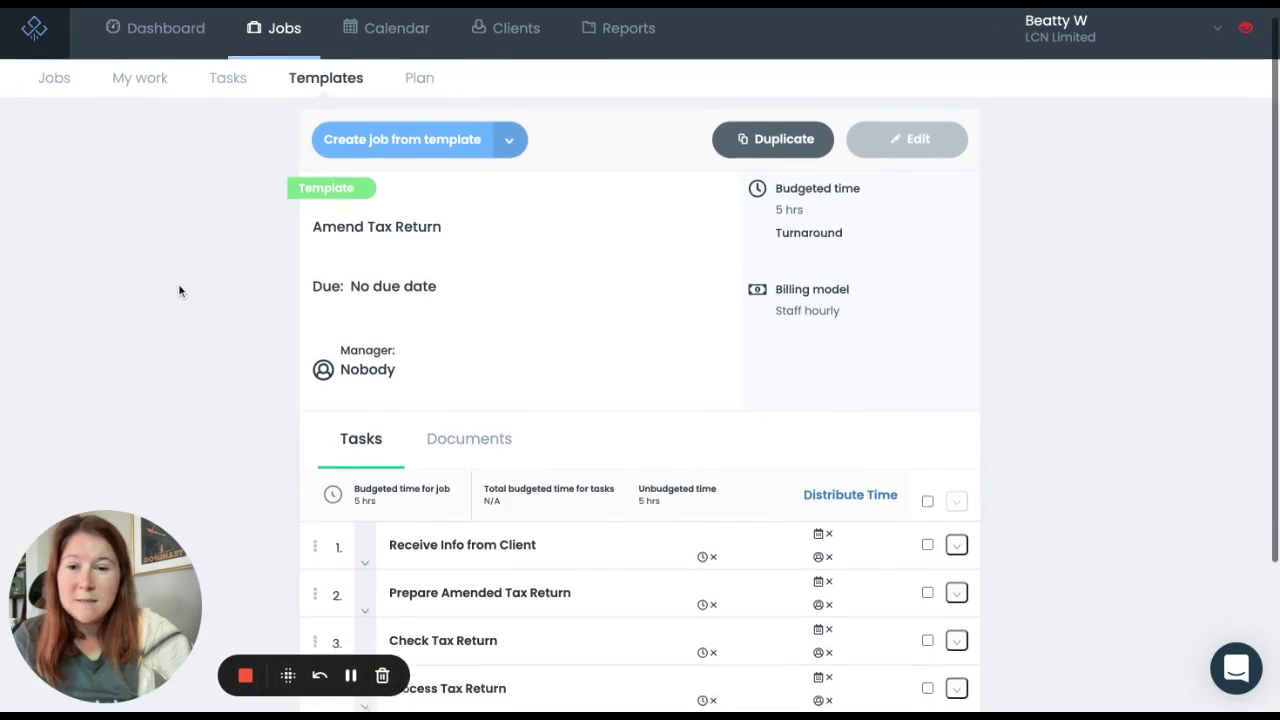
scroll(179, 290, down, 3)
scroll(357, 343, down, 2)
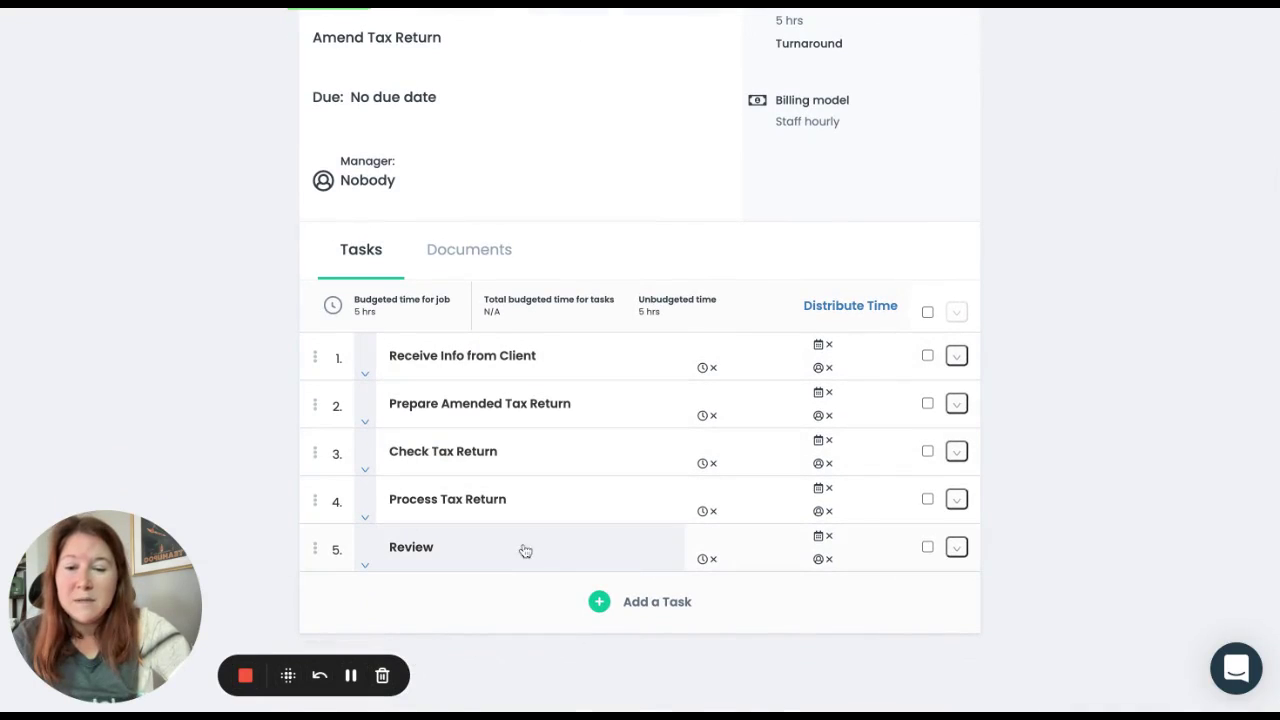
click(599, 610)
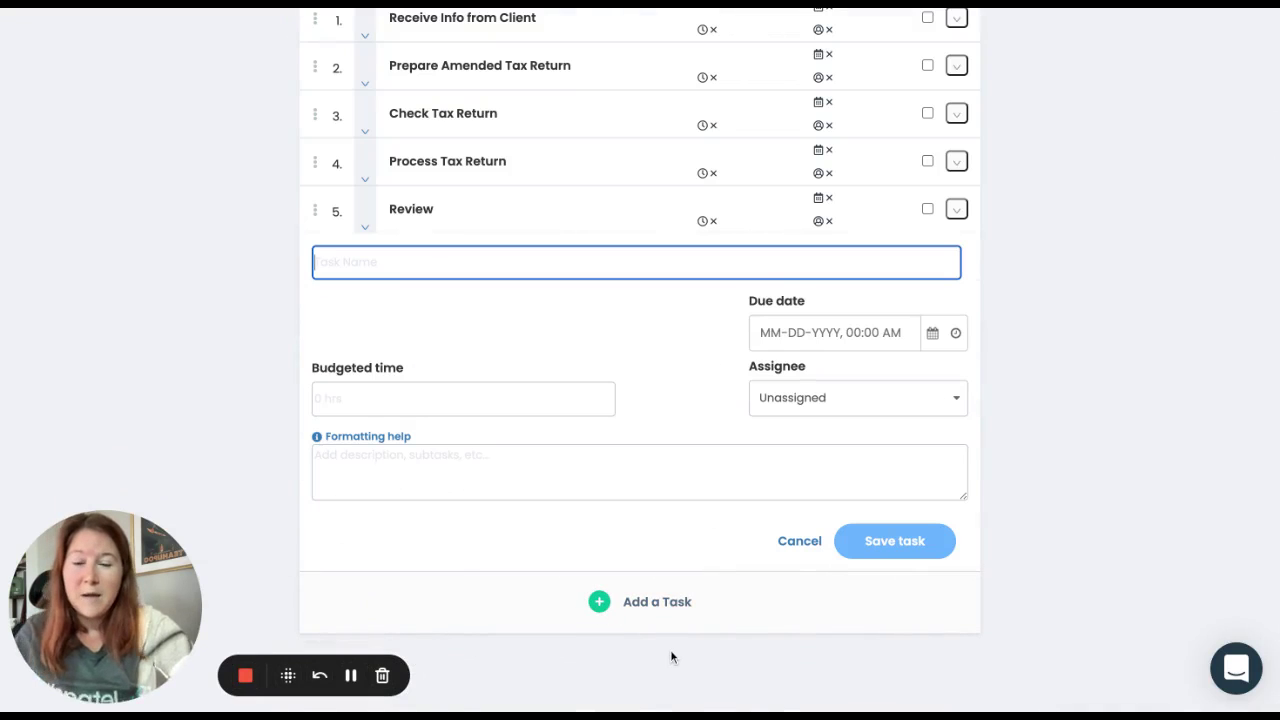
text(Final )
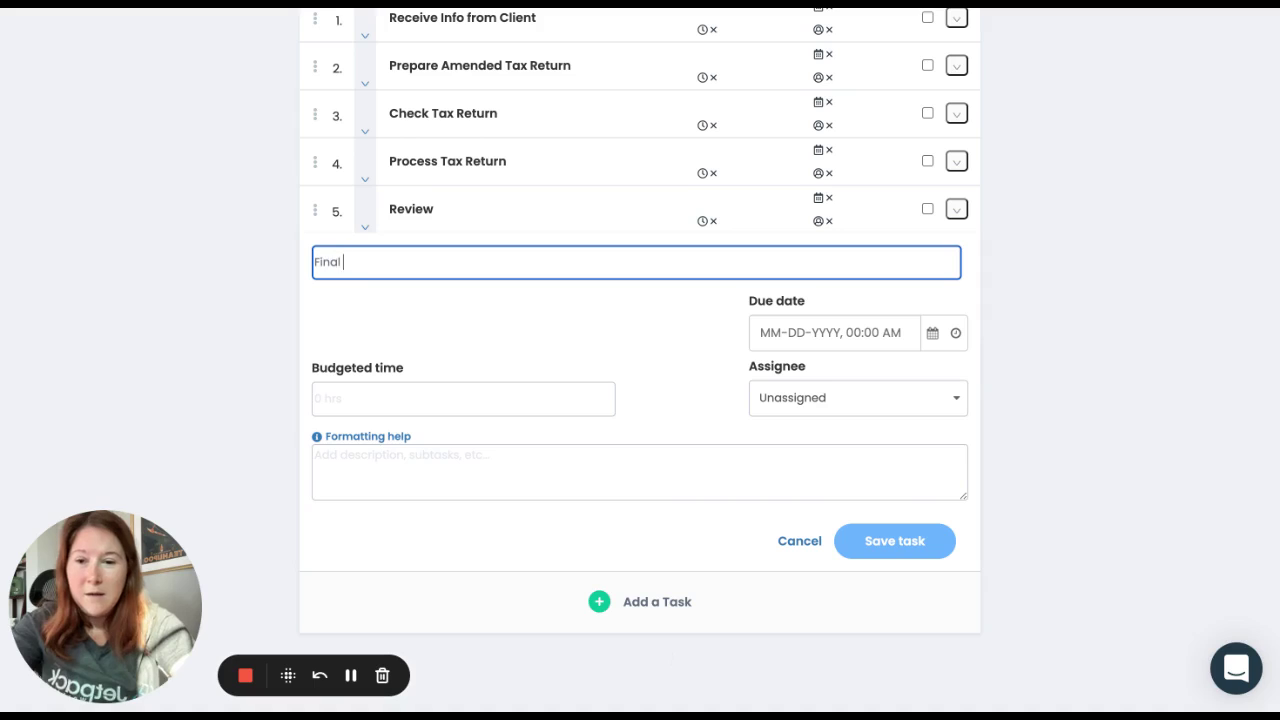
text(Review)
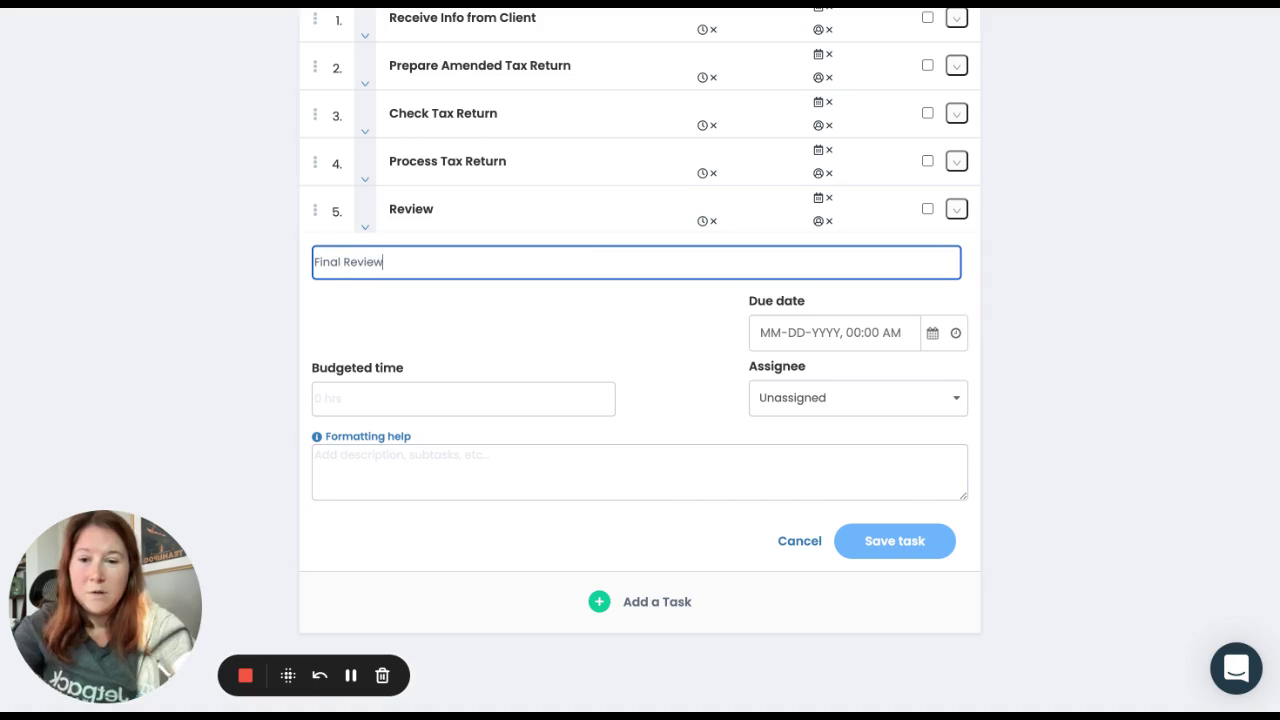
click(906, 552)
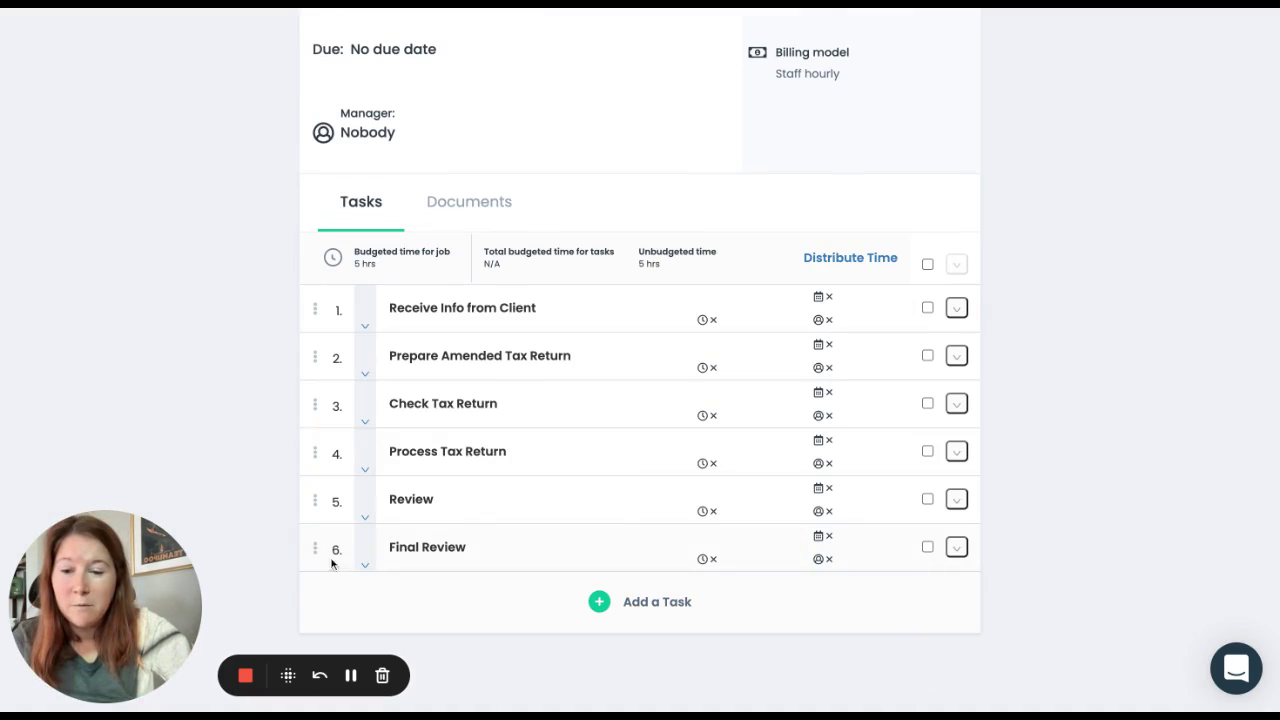
drag(315, 548, 294, 409)
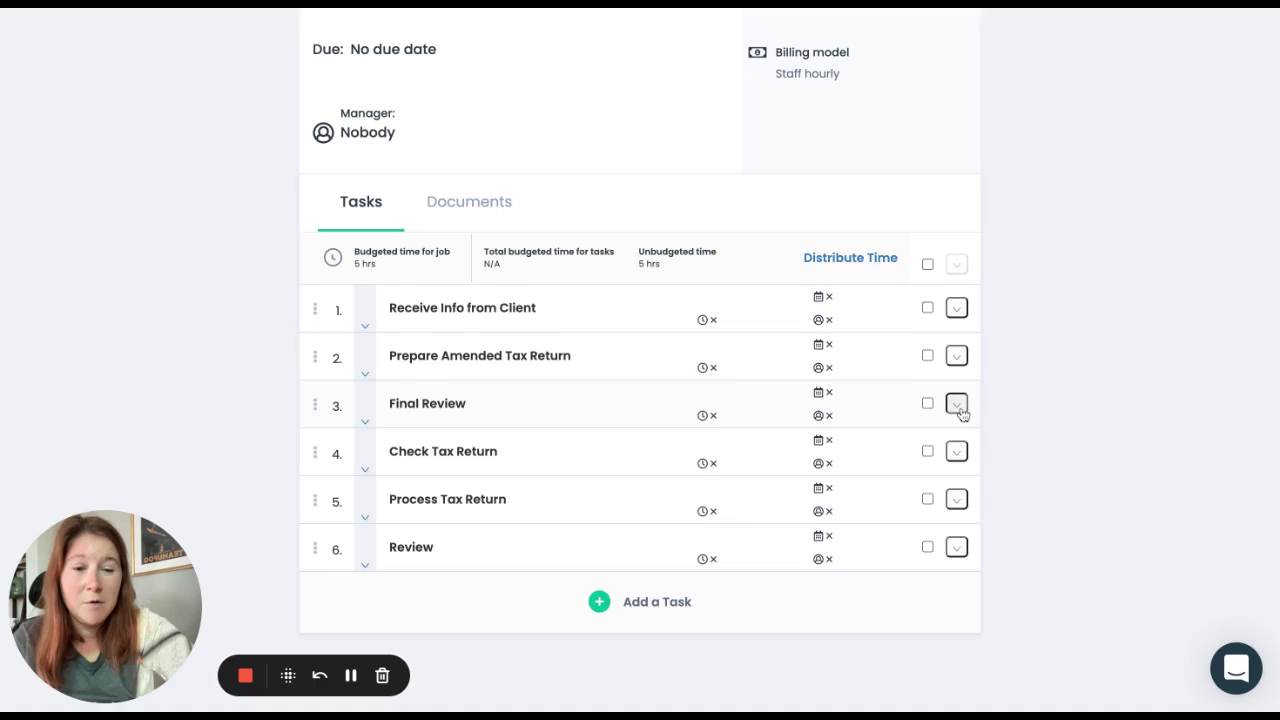
Step: Delete the Final Review task from Amend Tax Return and confirm the deletion
click(958, 405)
click(893, 490)
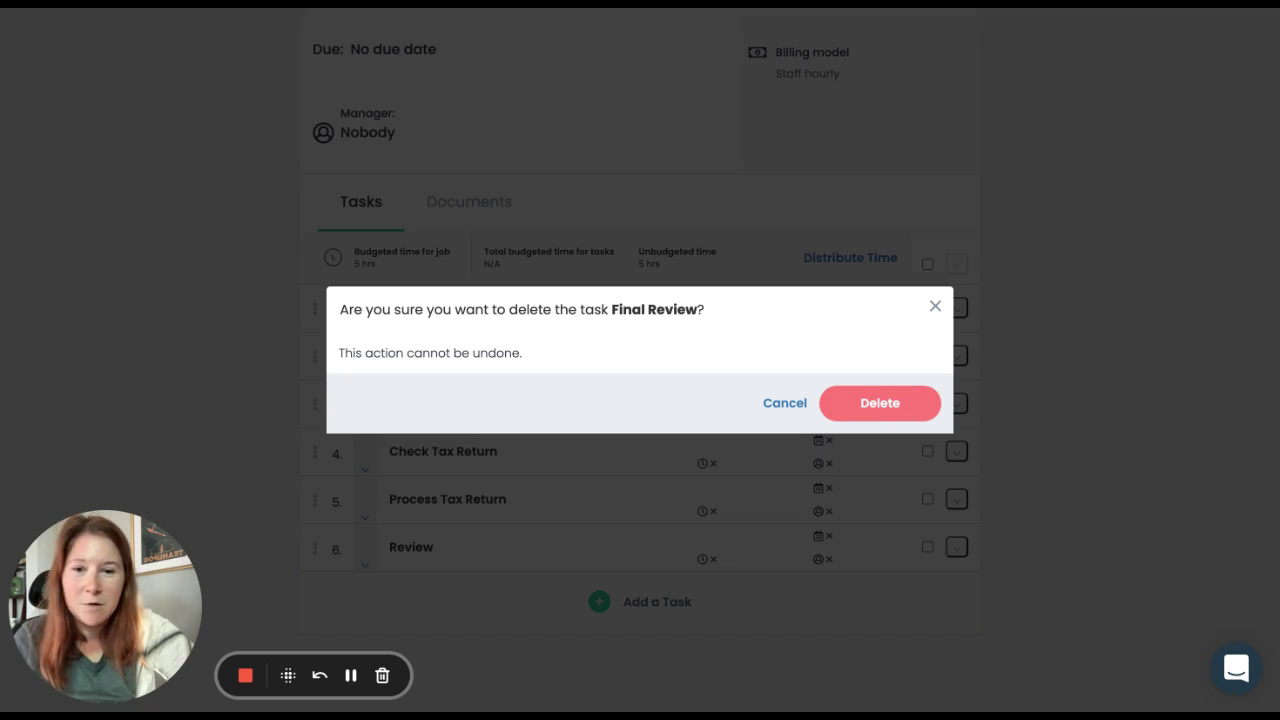
click(884, 412)
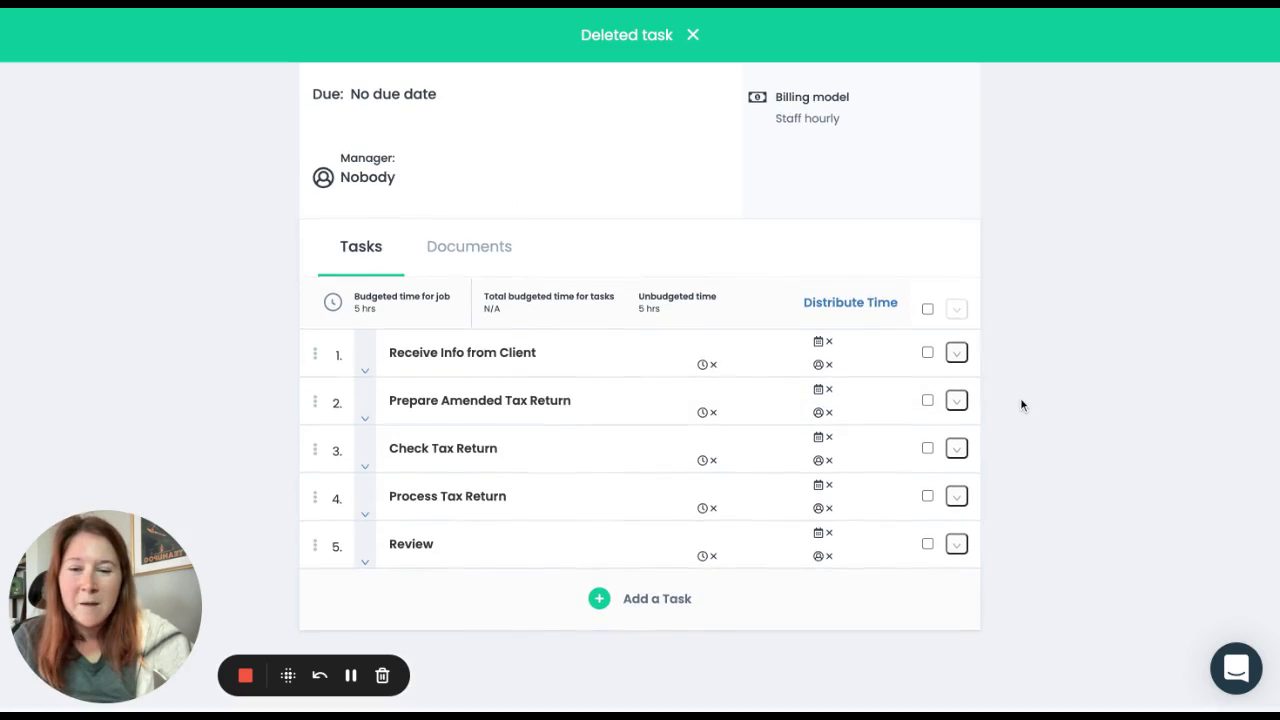
click(366, 378)
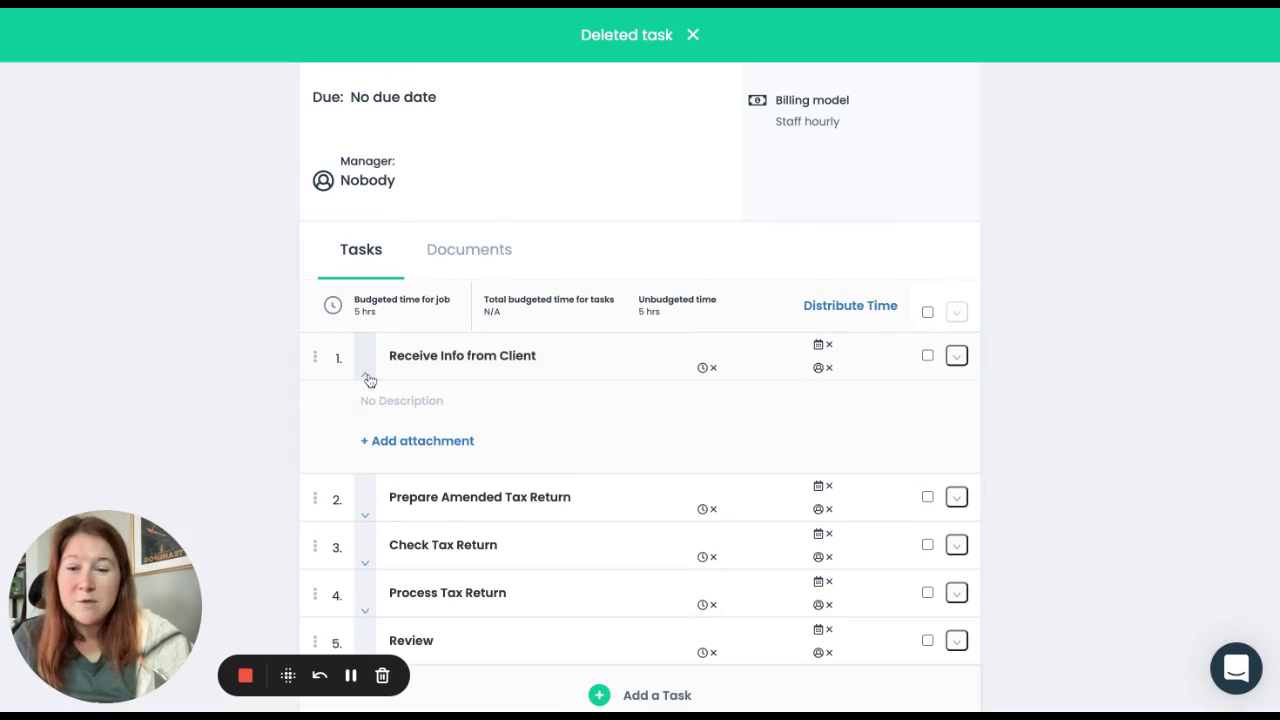
click(430, 401)
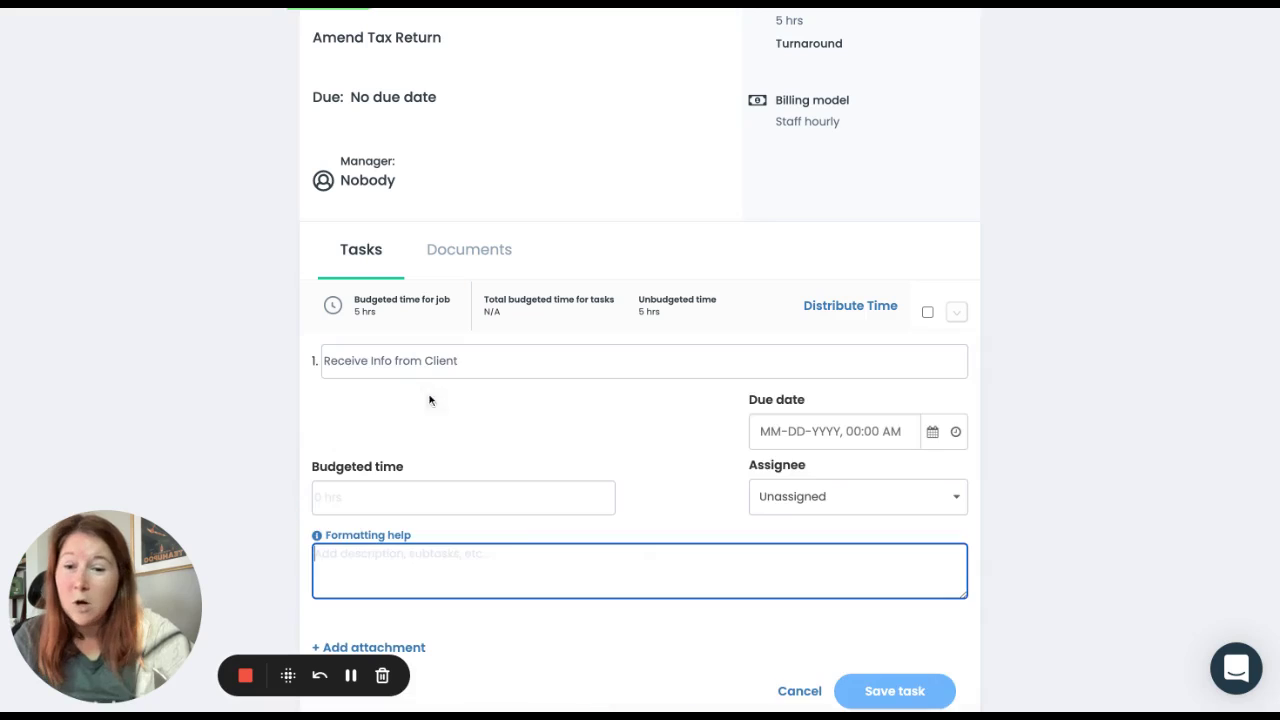
scroll(500, 428, down, 1)
scroll(486, 480, down, 1)
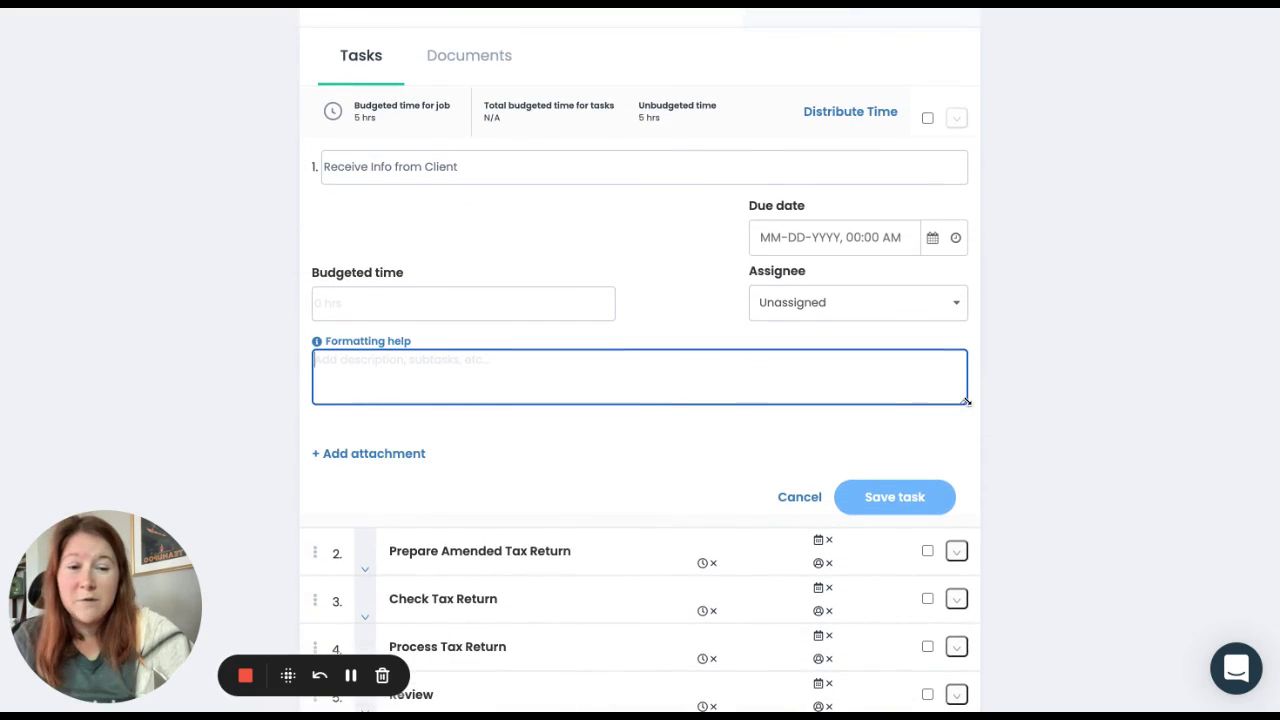
drag(966, 398, 968, 500)
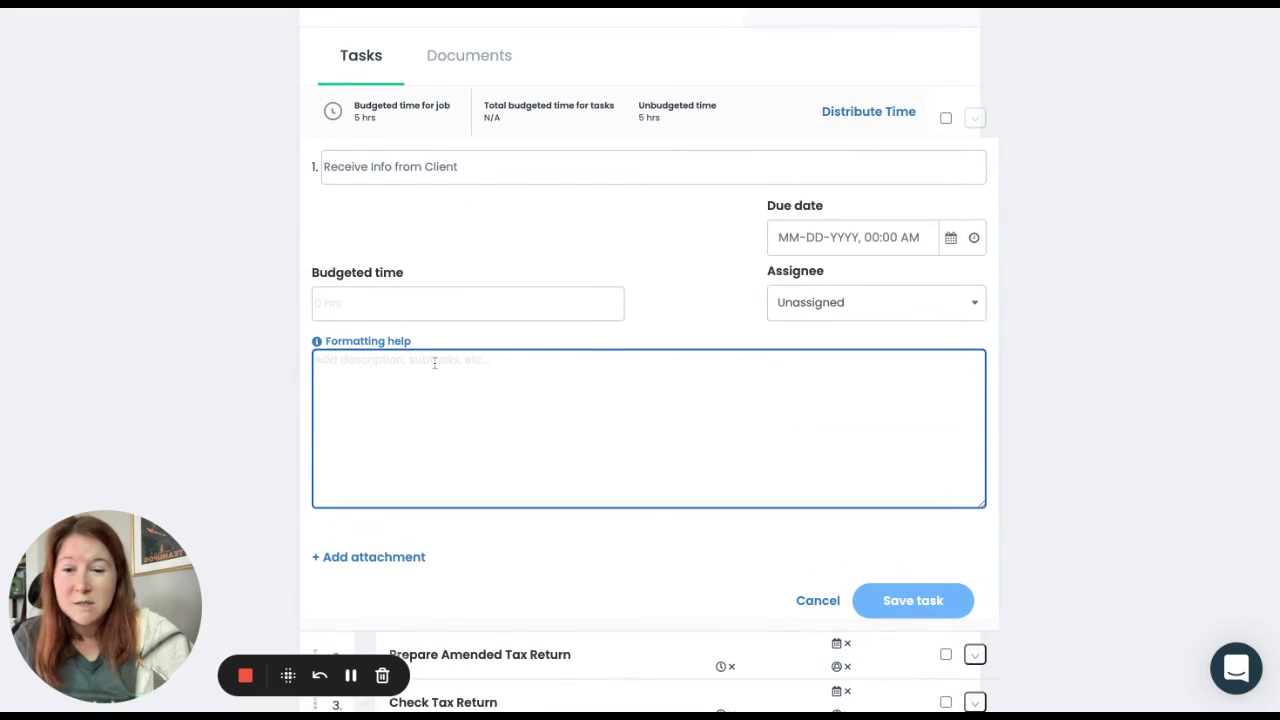
text(w)
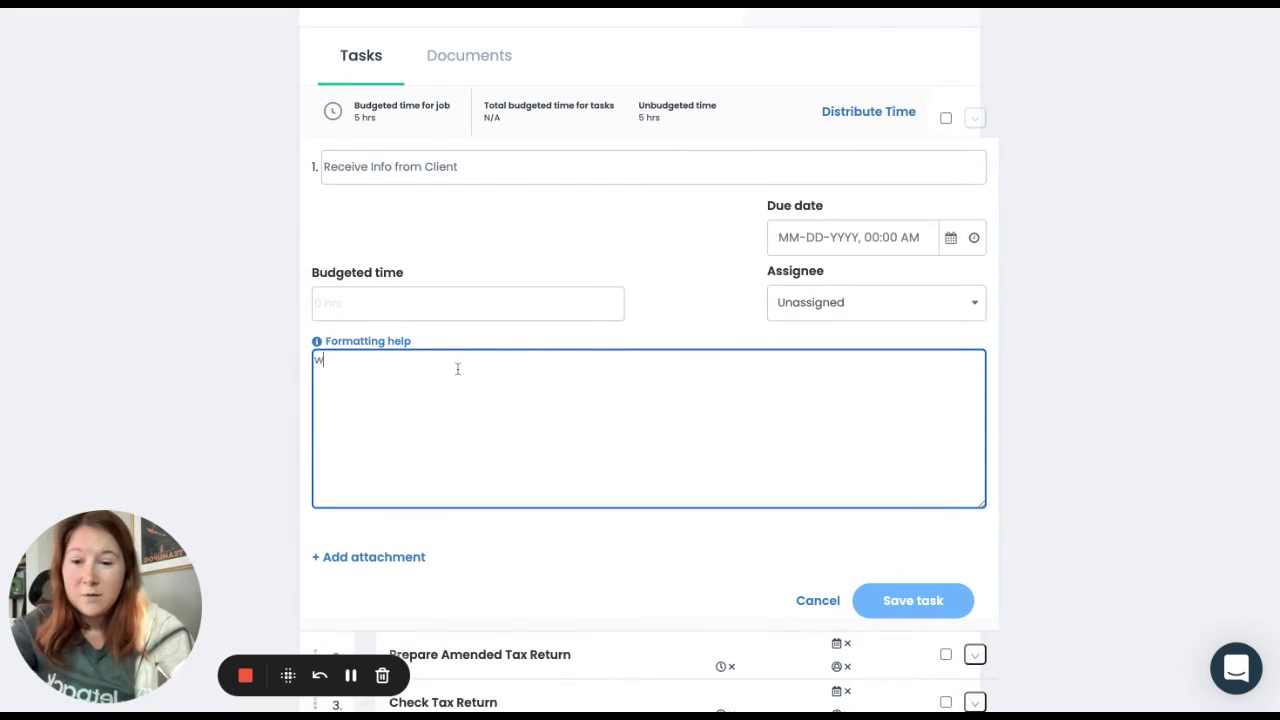
text(ww.chase)
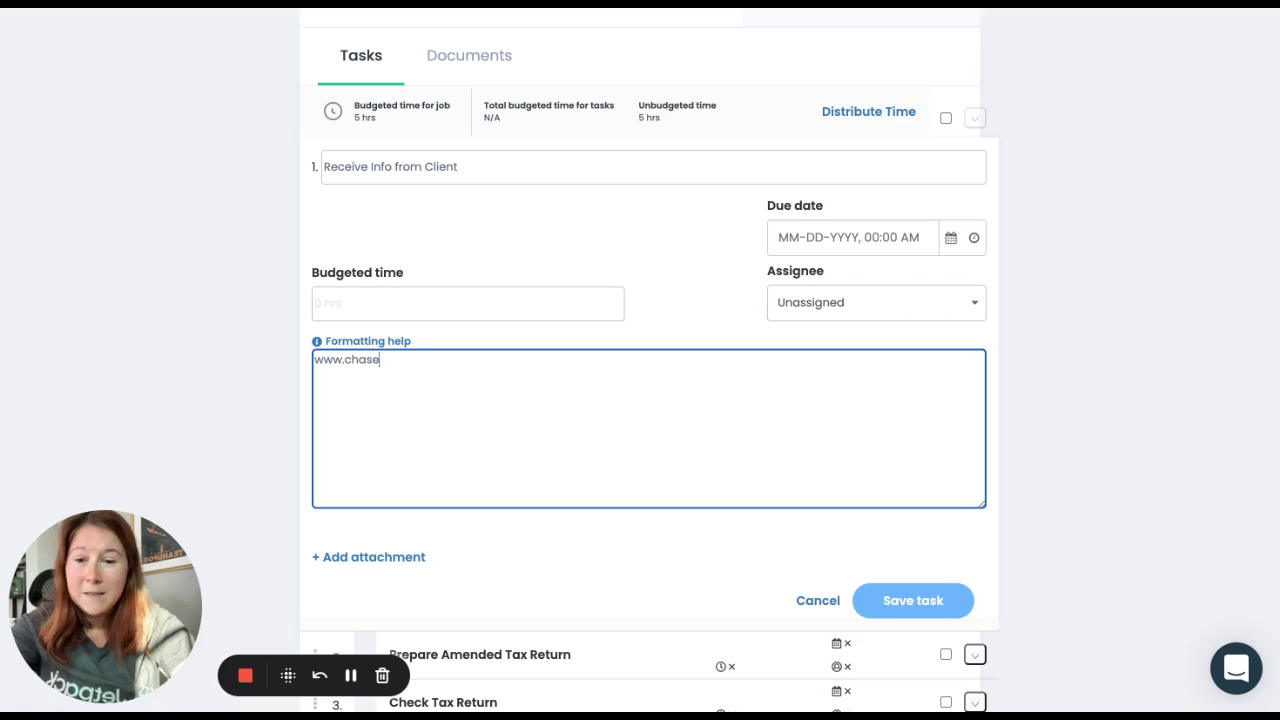
text(.com)
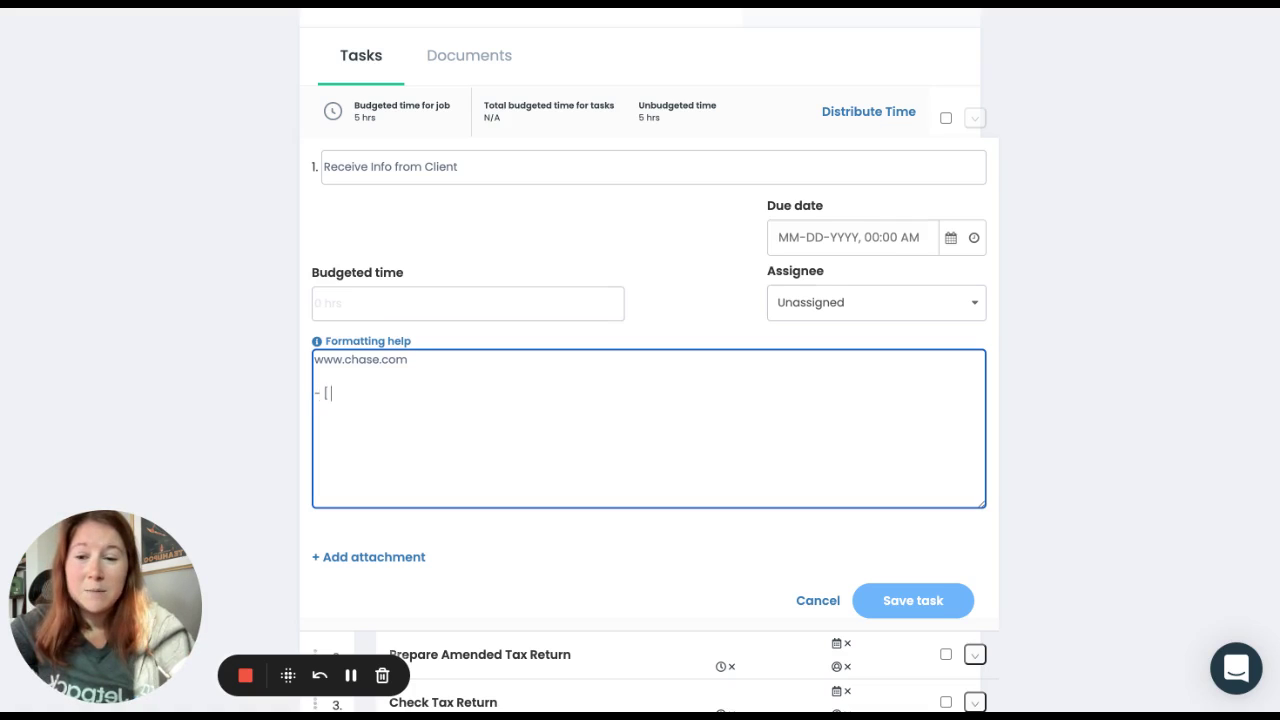
text(report a)
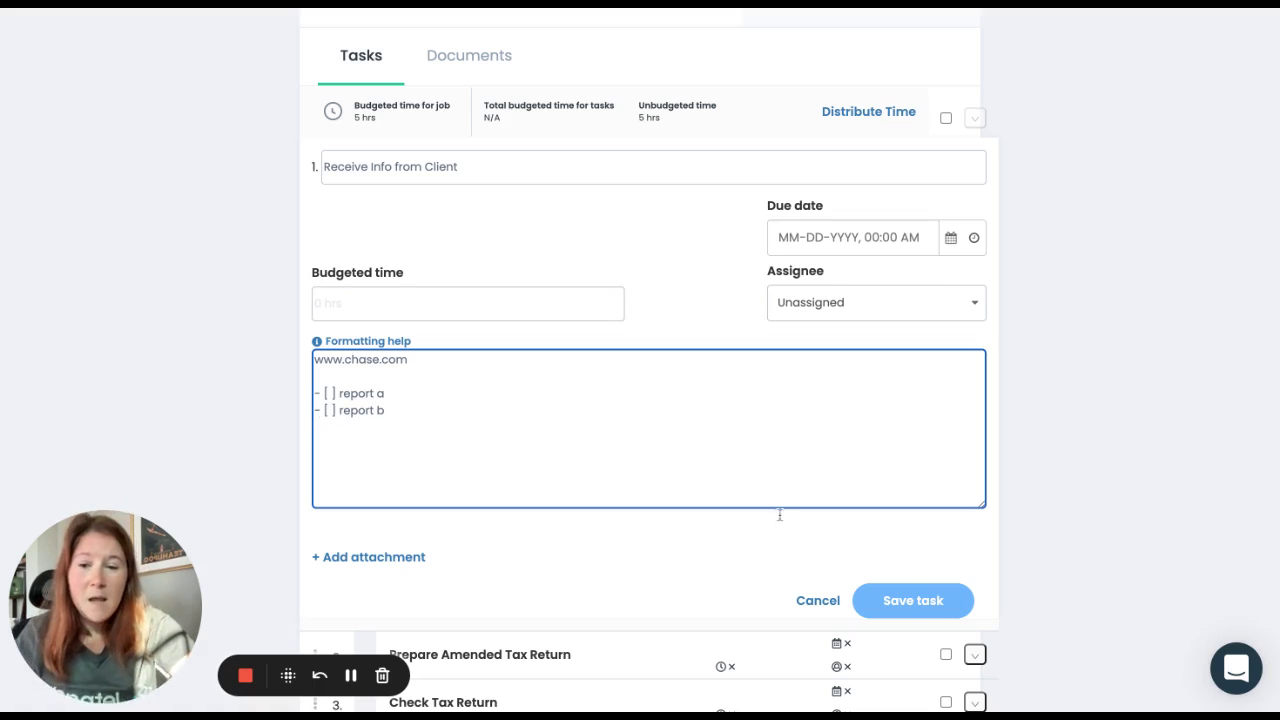
Step: Save the description, tick then untick 'report a', and collapse the first task
click(898, 603)
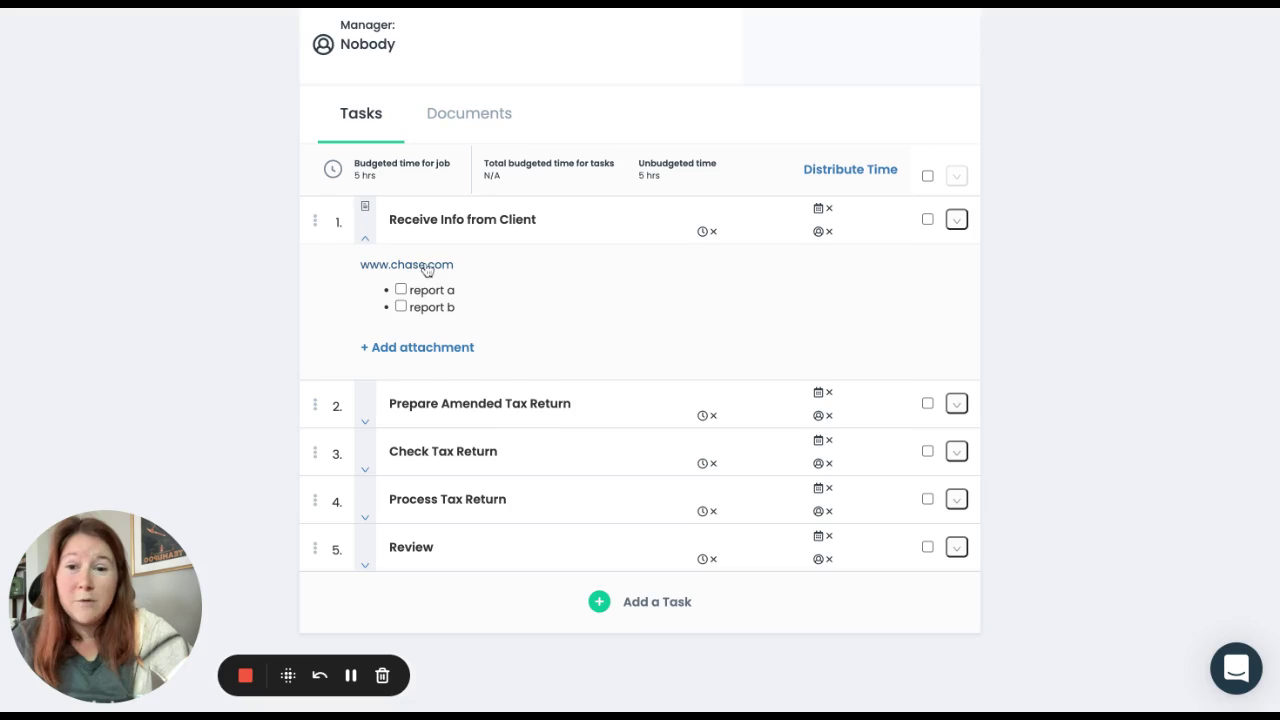
click(401, 289)
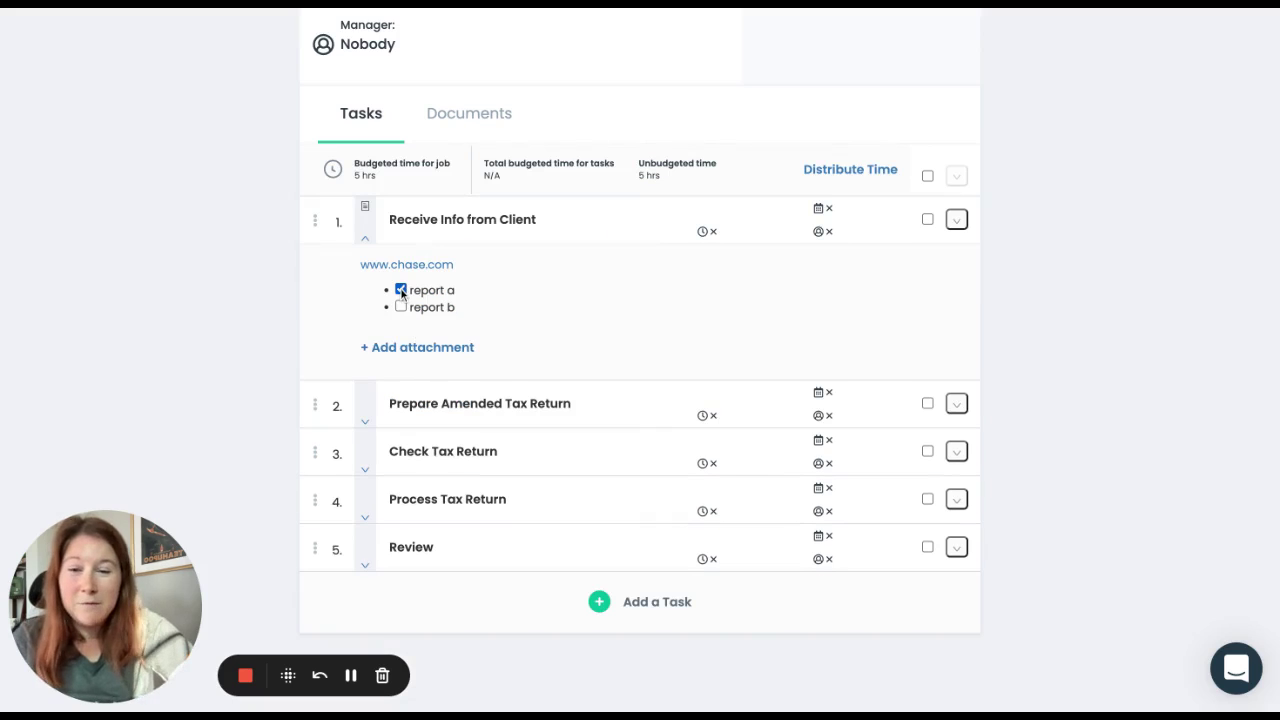
click(401, 289)
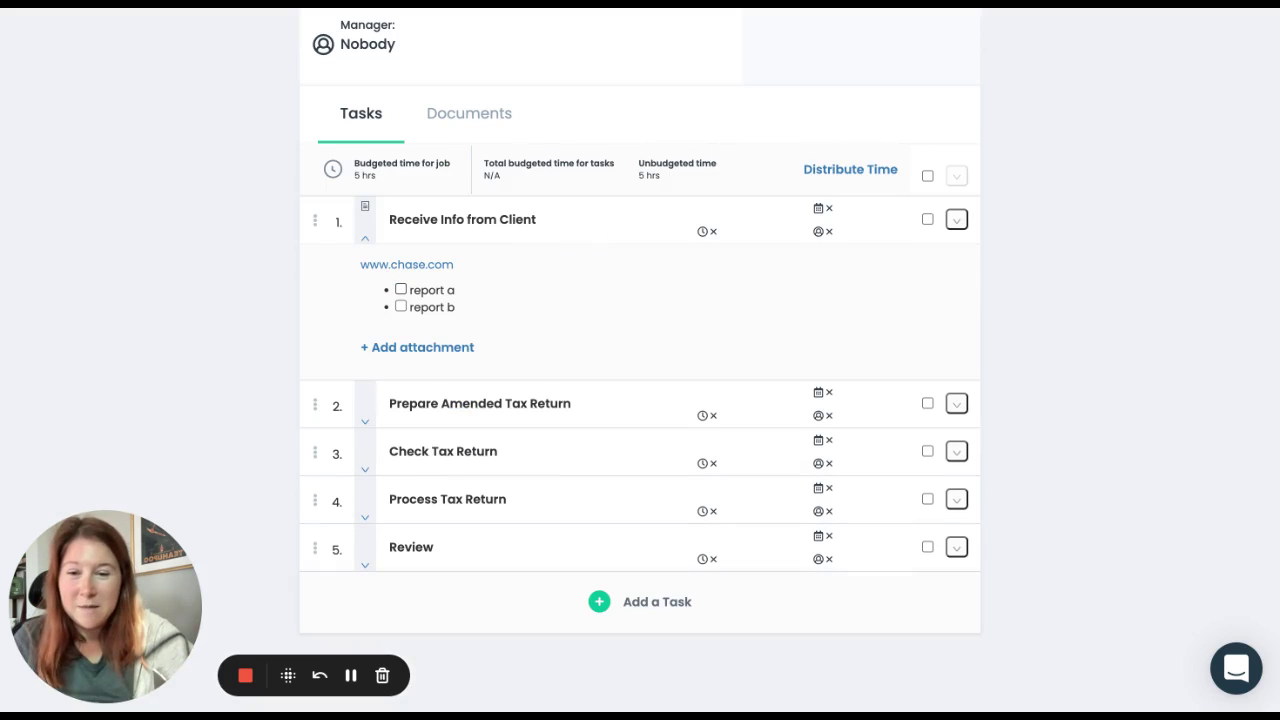
click(365, 241)
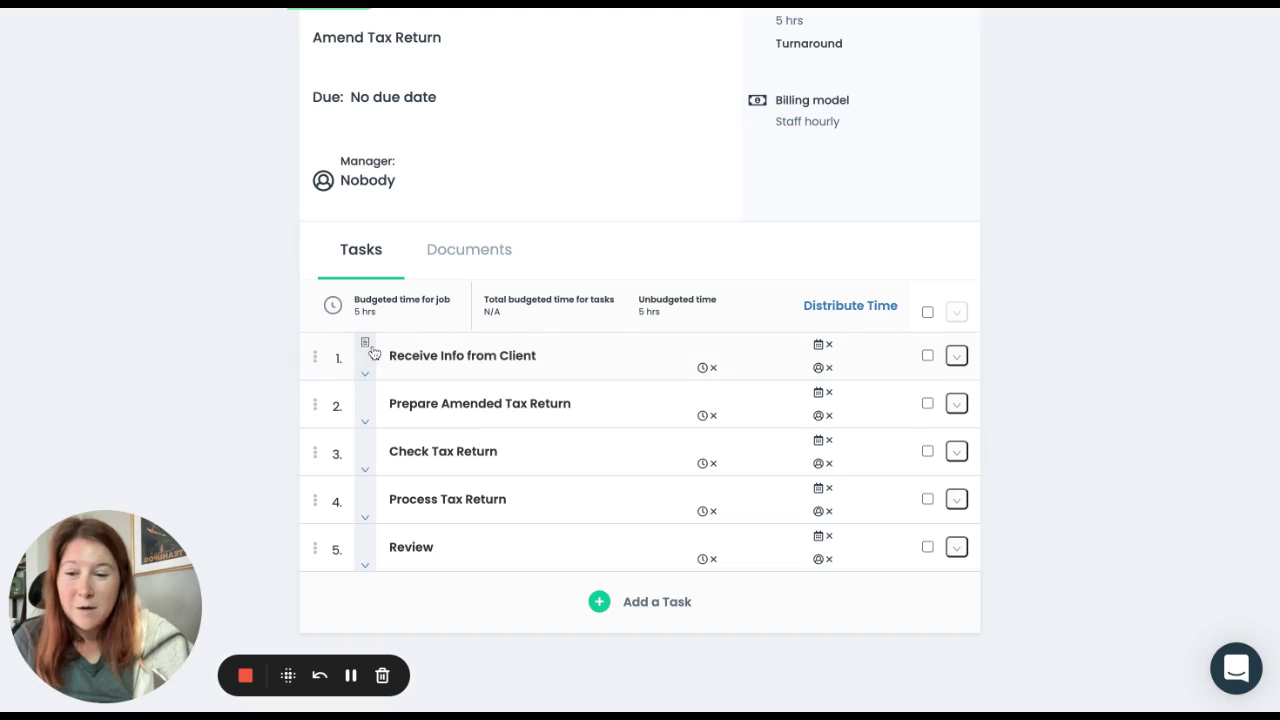
click(365, 374)
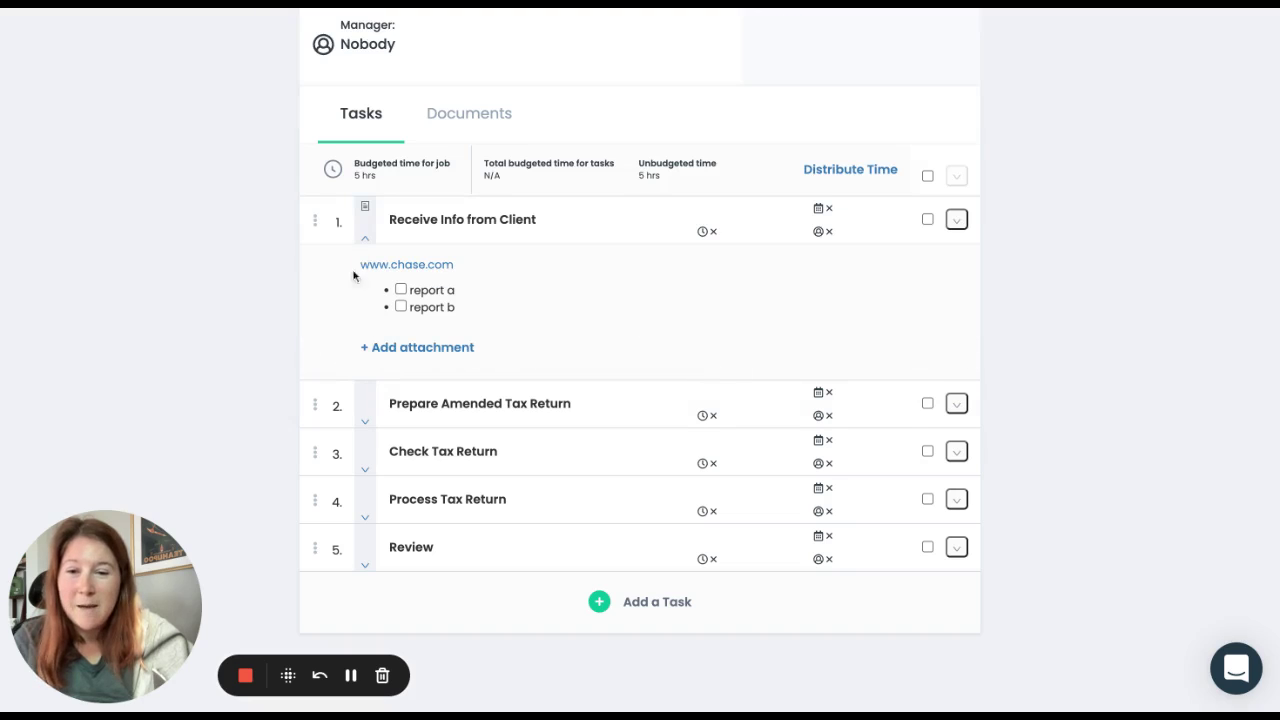
click(365, 239)
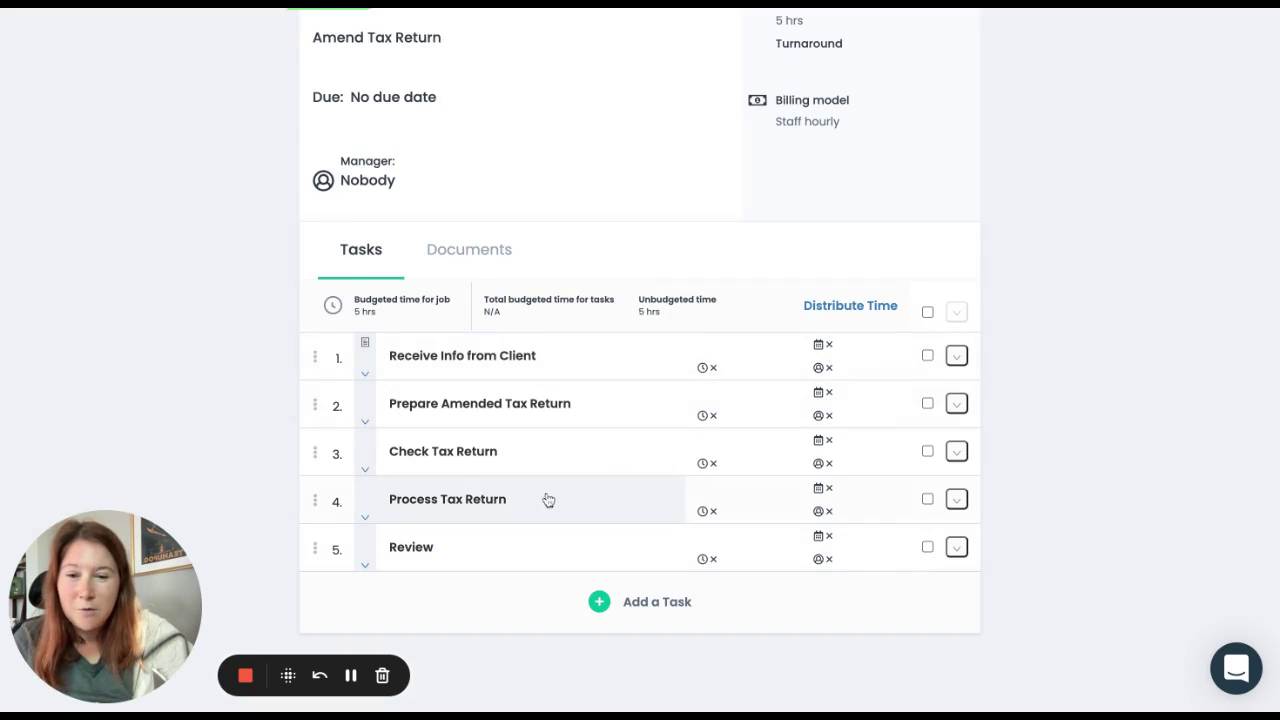
scroll(581, 515, up, 2)
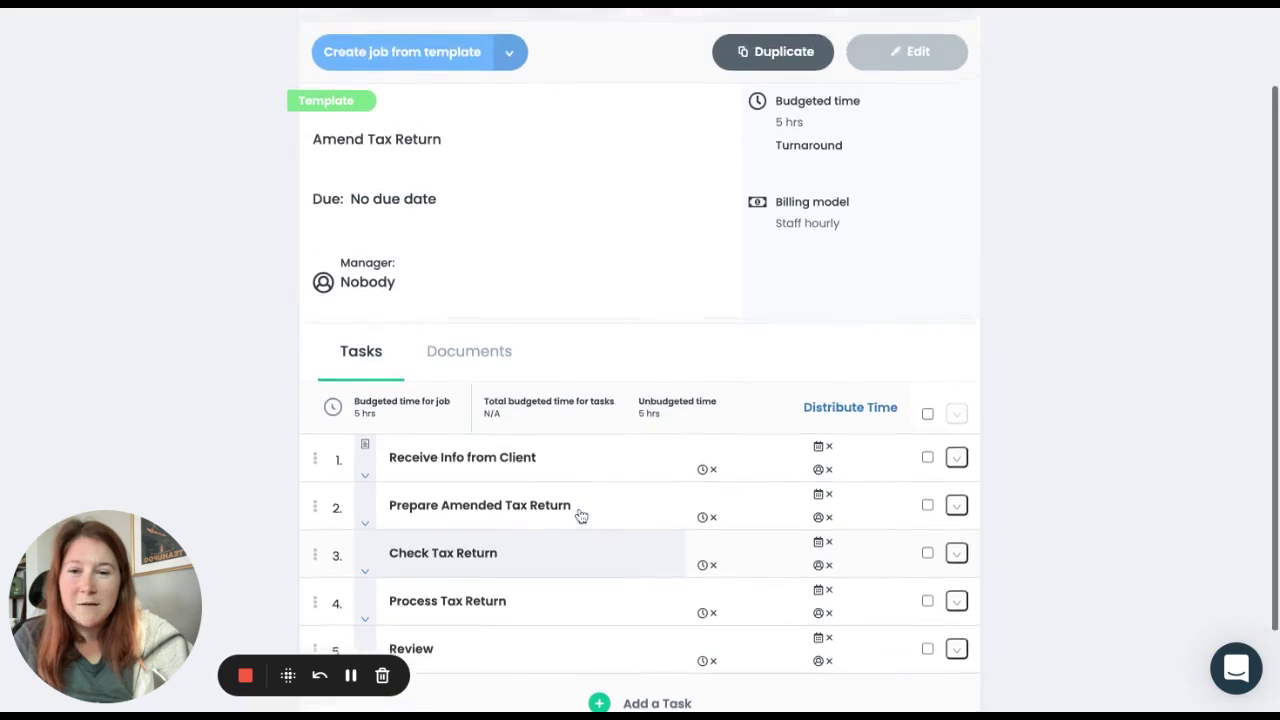
scroll(242, 331, up, 1)
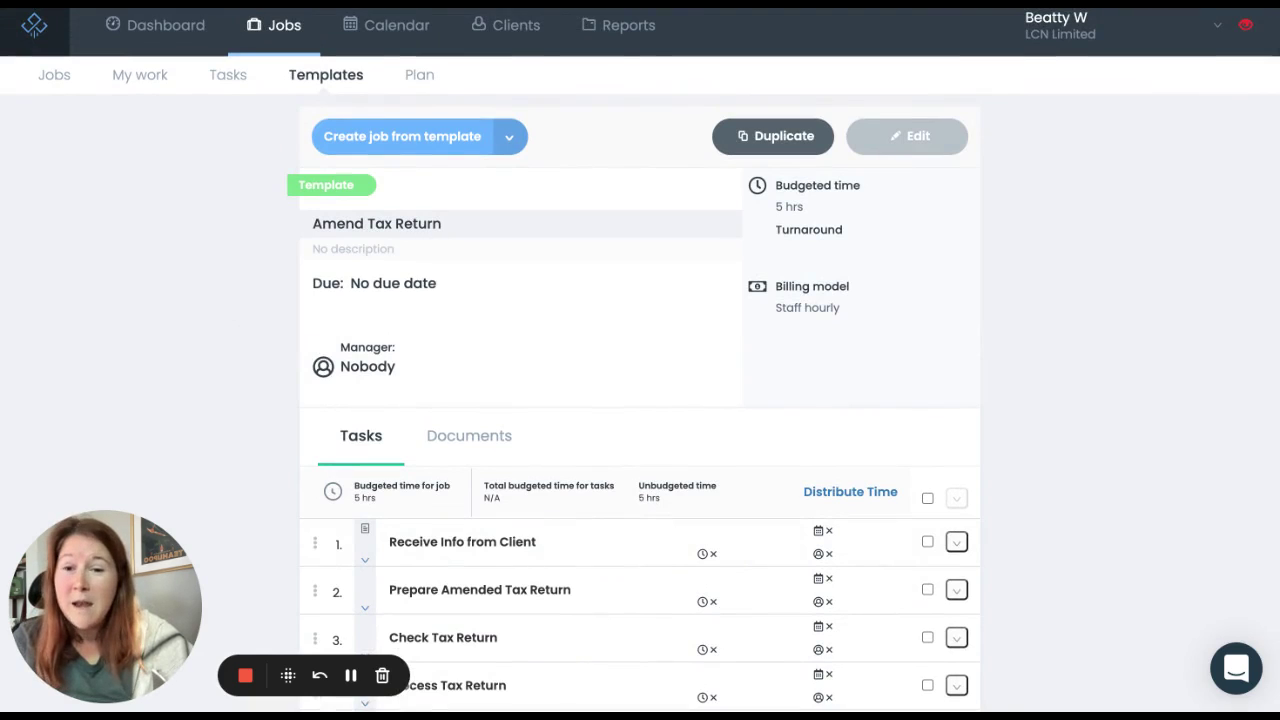
Step: Open the template's settings form and look at the description and due-date time fields
click(446, 231)
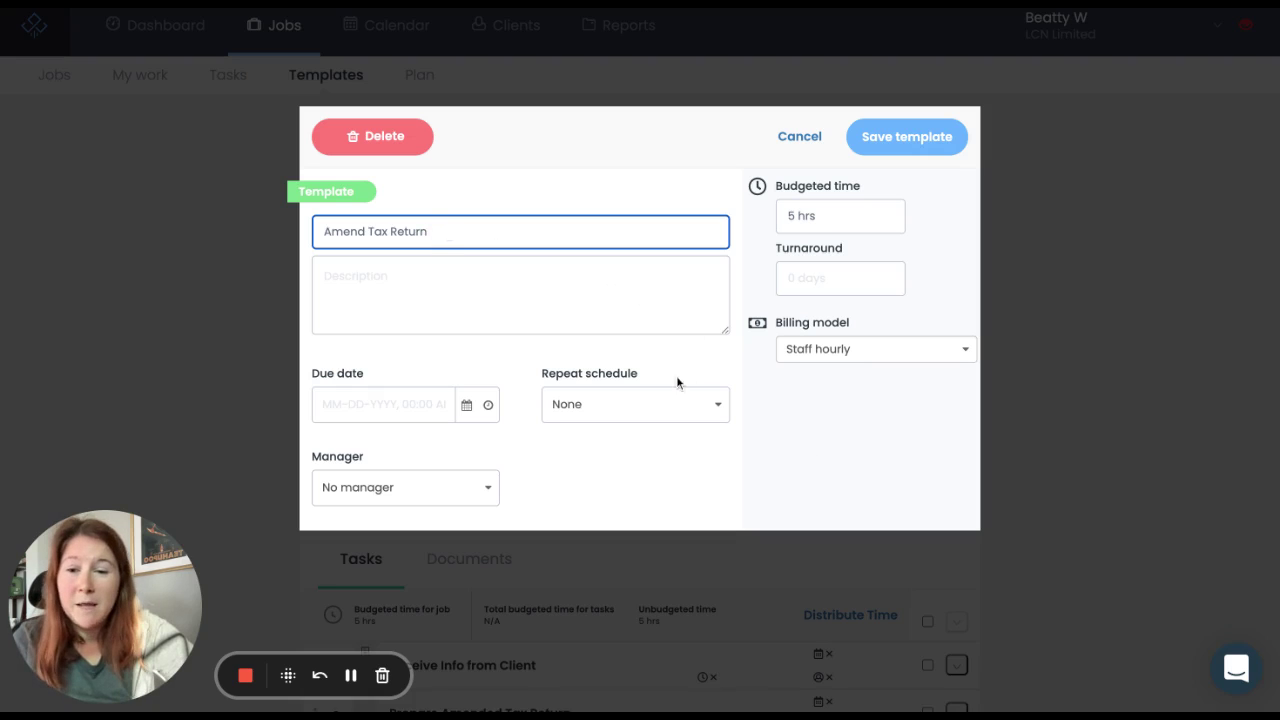
click(535, 299)
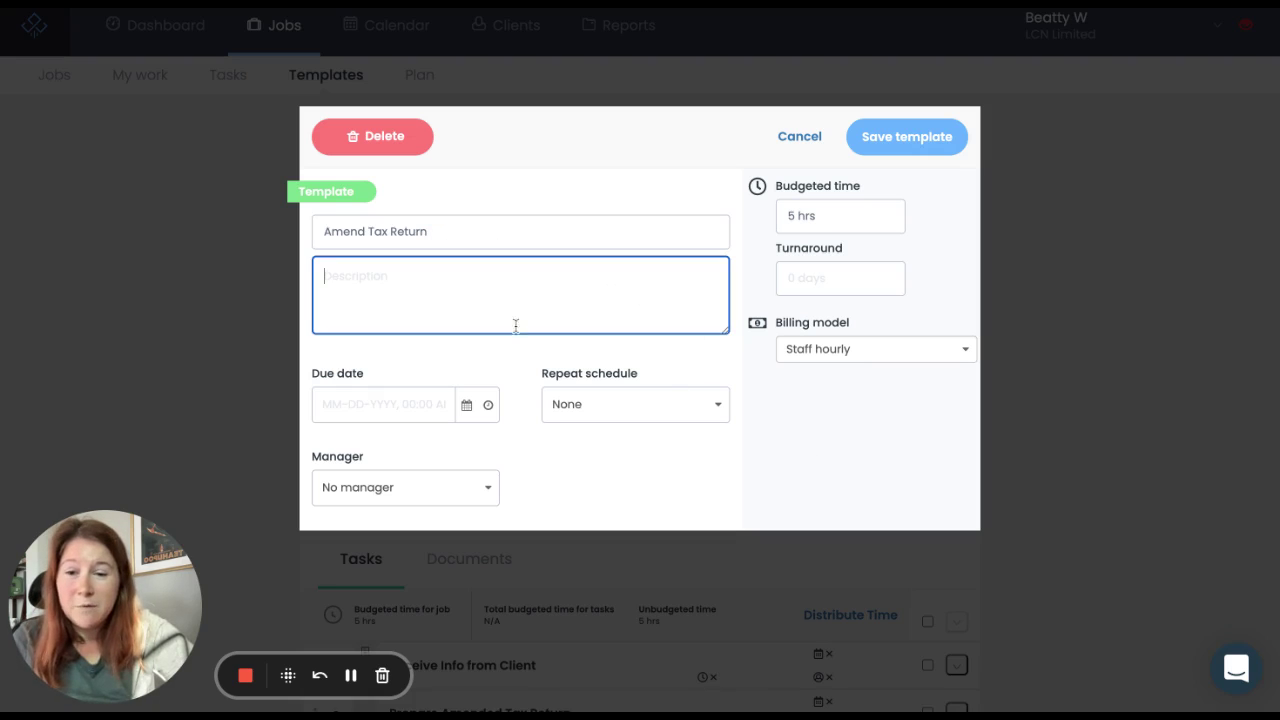
click(467, 407)
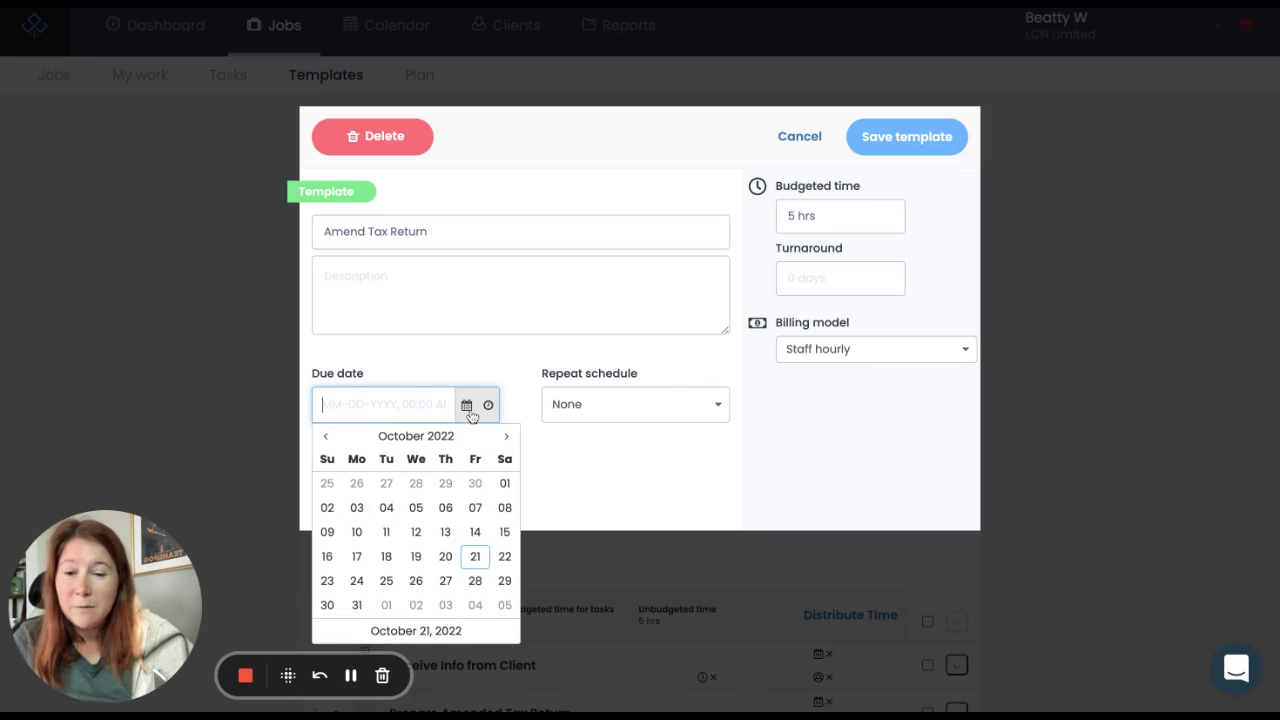
click(488, 405)
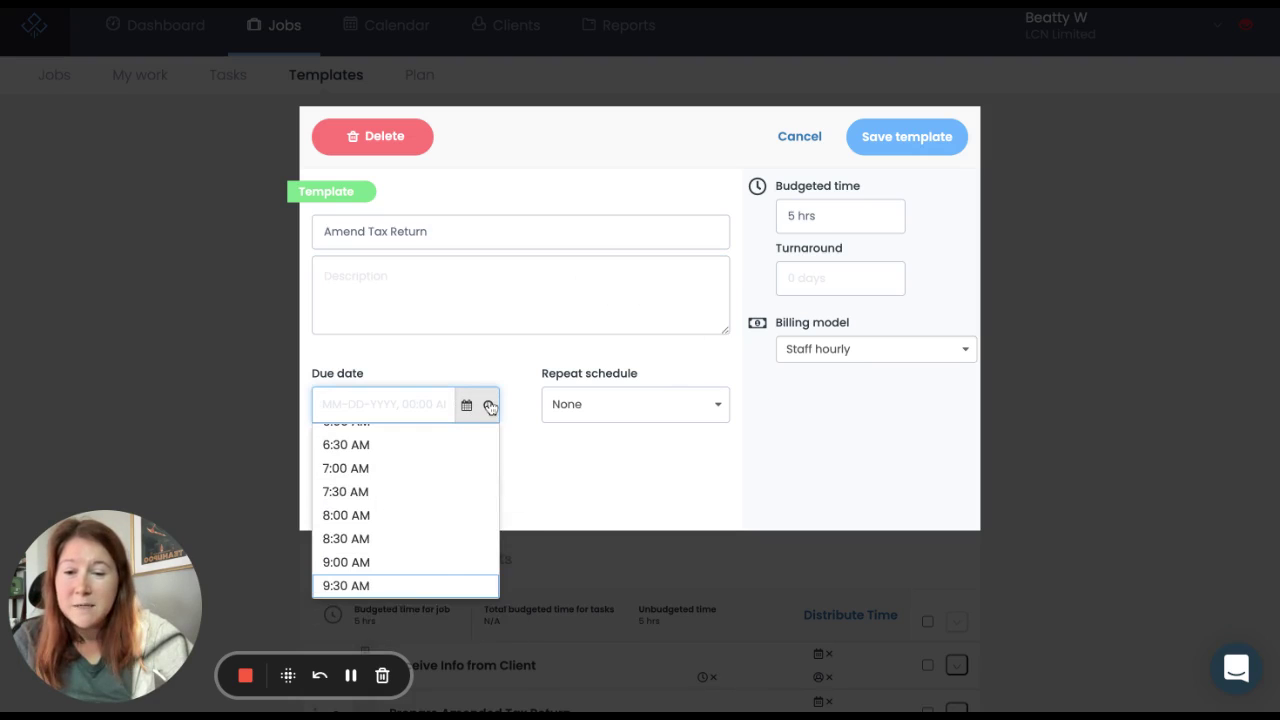
click(501, 363)
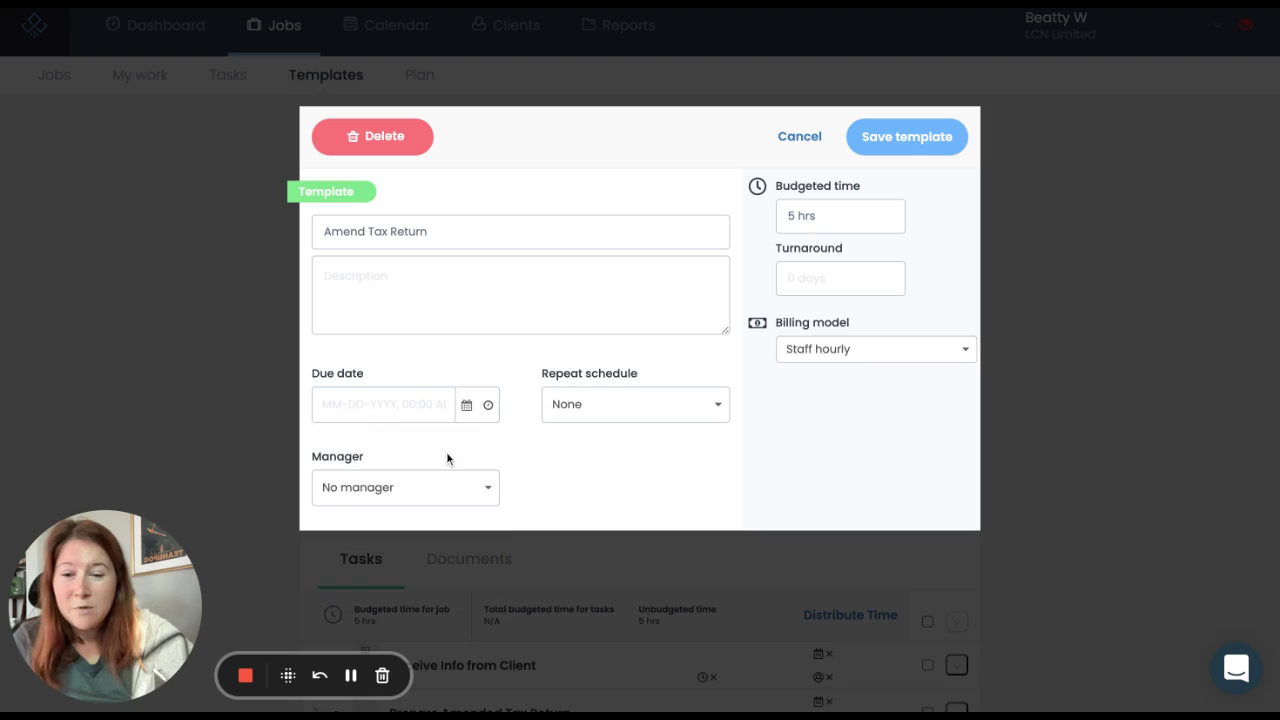
Step: Keep Manager as No manager and open the Repeat schedule list down to New Schedule
click(460, 488)
scroll(530, 465, down, 1)
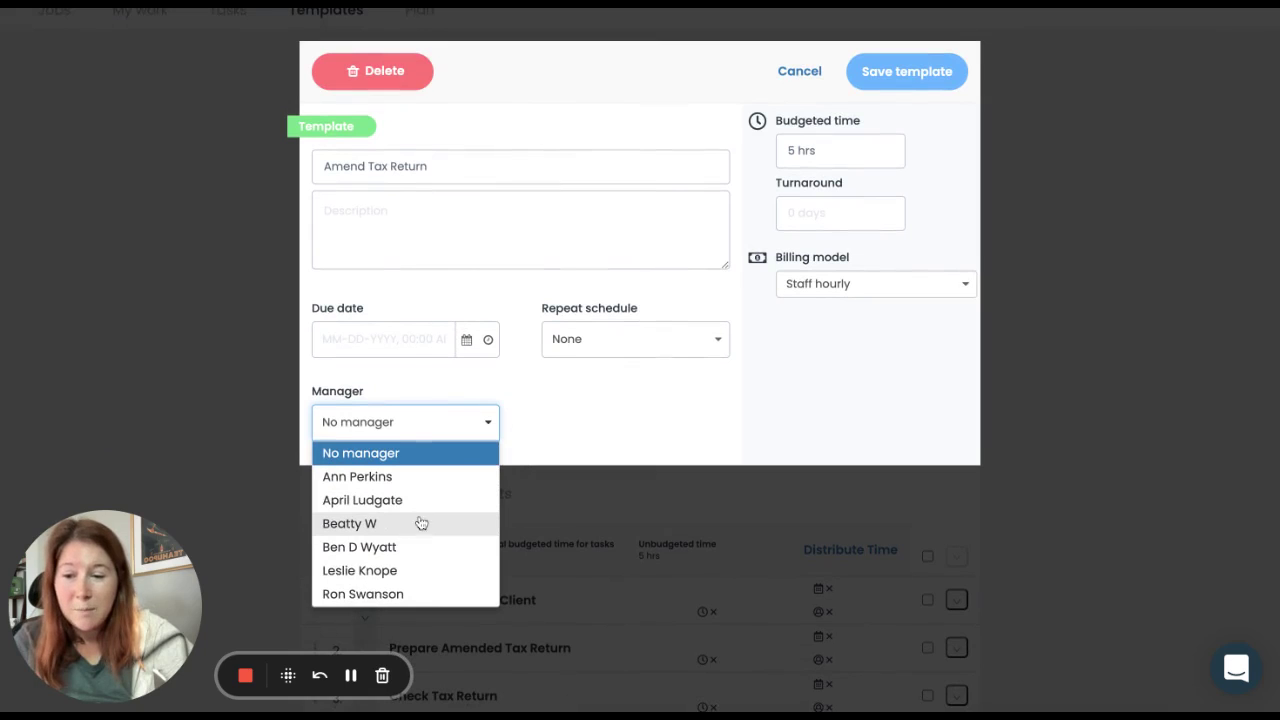
click(573, 393)
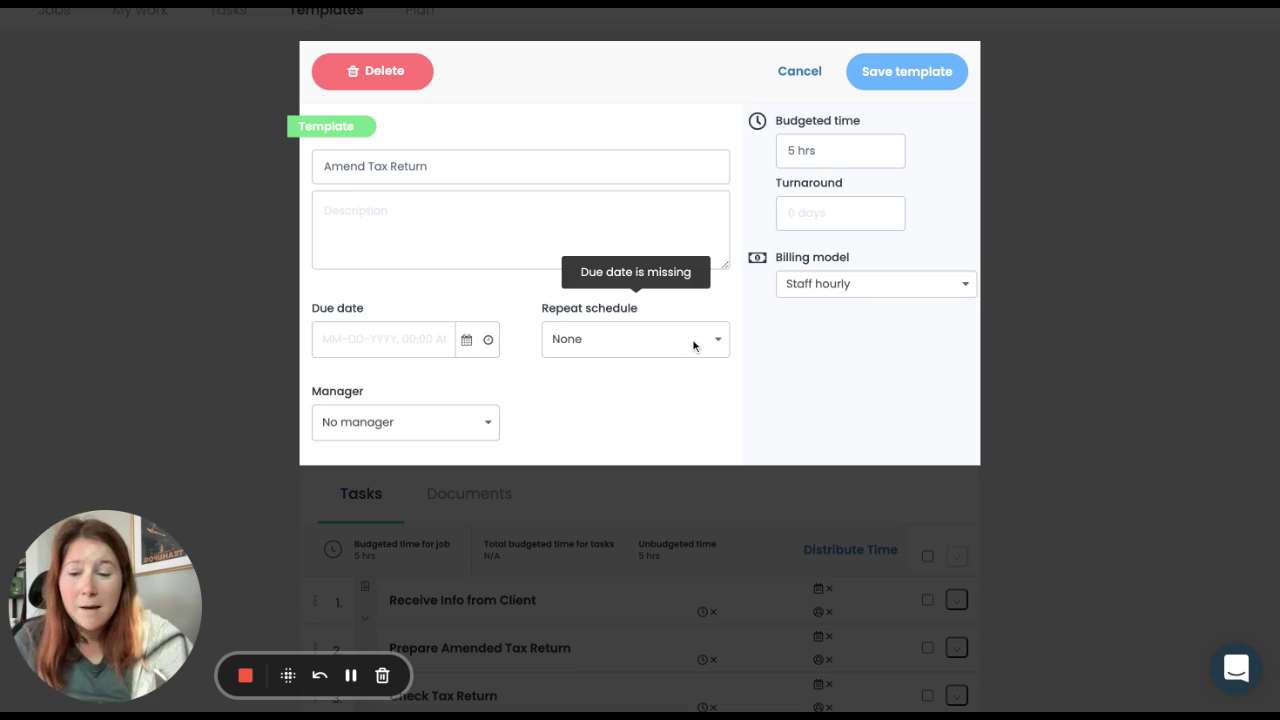
click(693, 345)
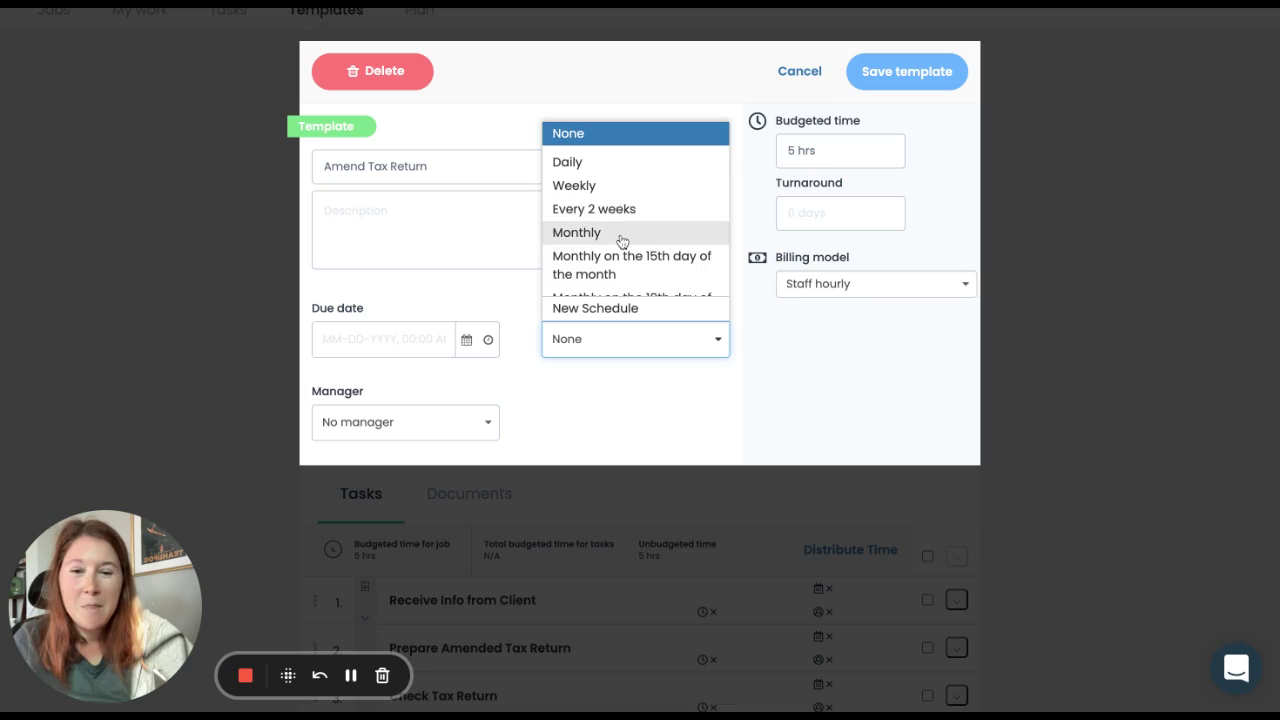
scroll(621, 241, down, 5)
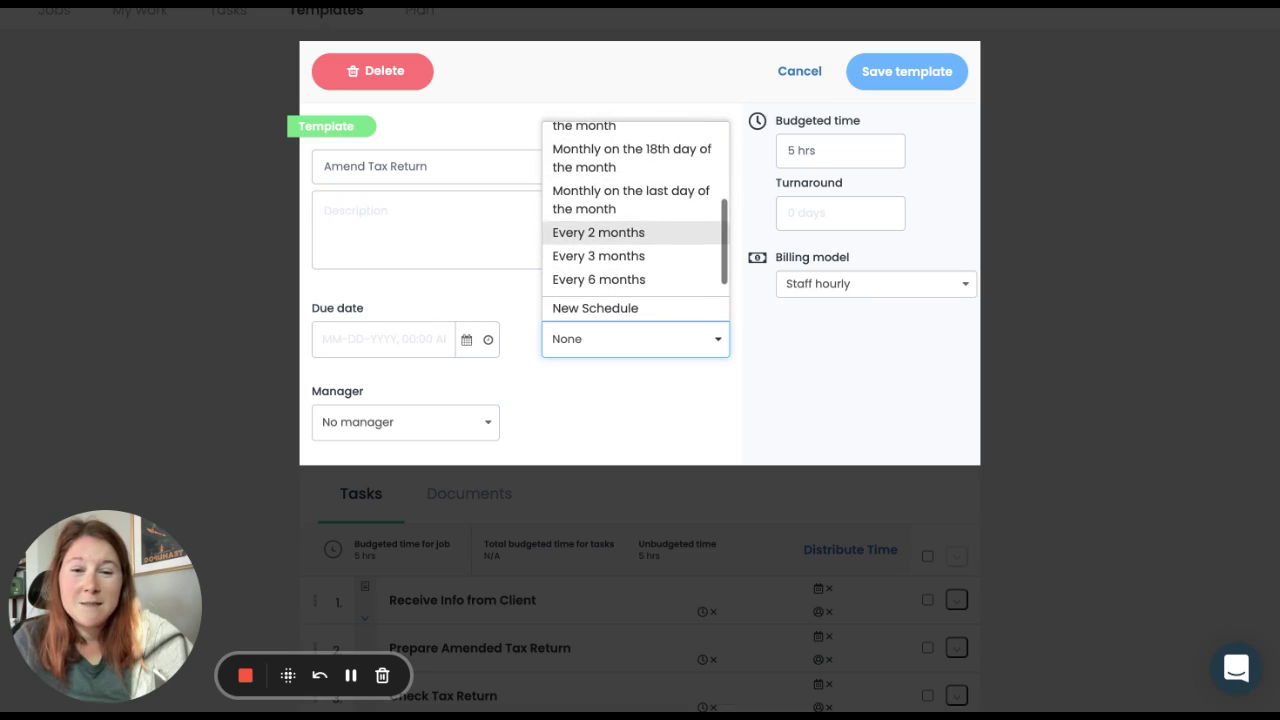
scroll(629, 274, down, 1)
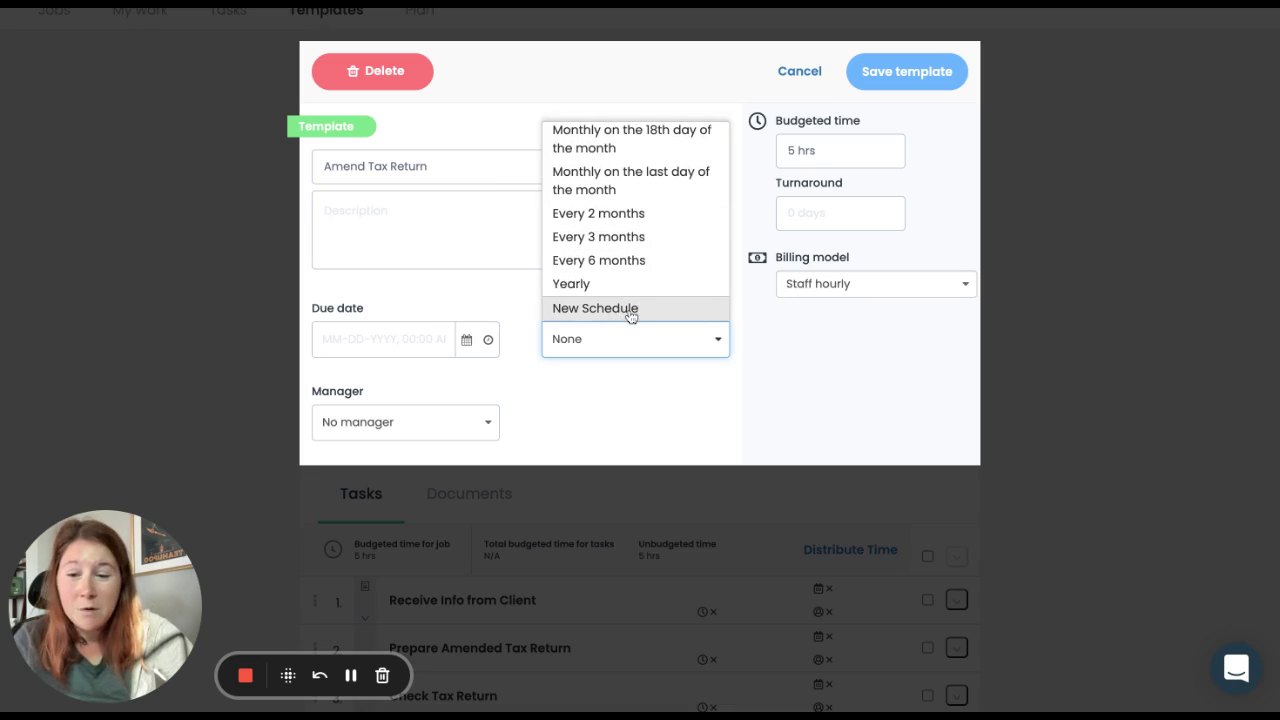
Step: Start a new custom schedule and try a weekly repeat on Mondays and Thursdays
click(630, 310)
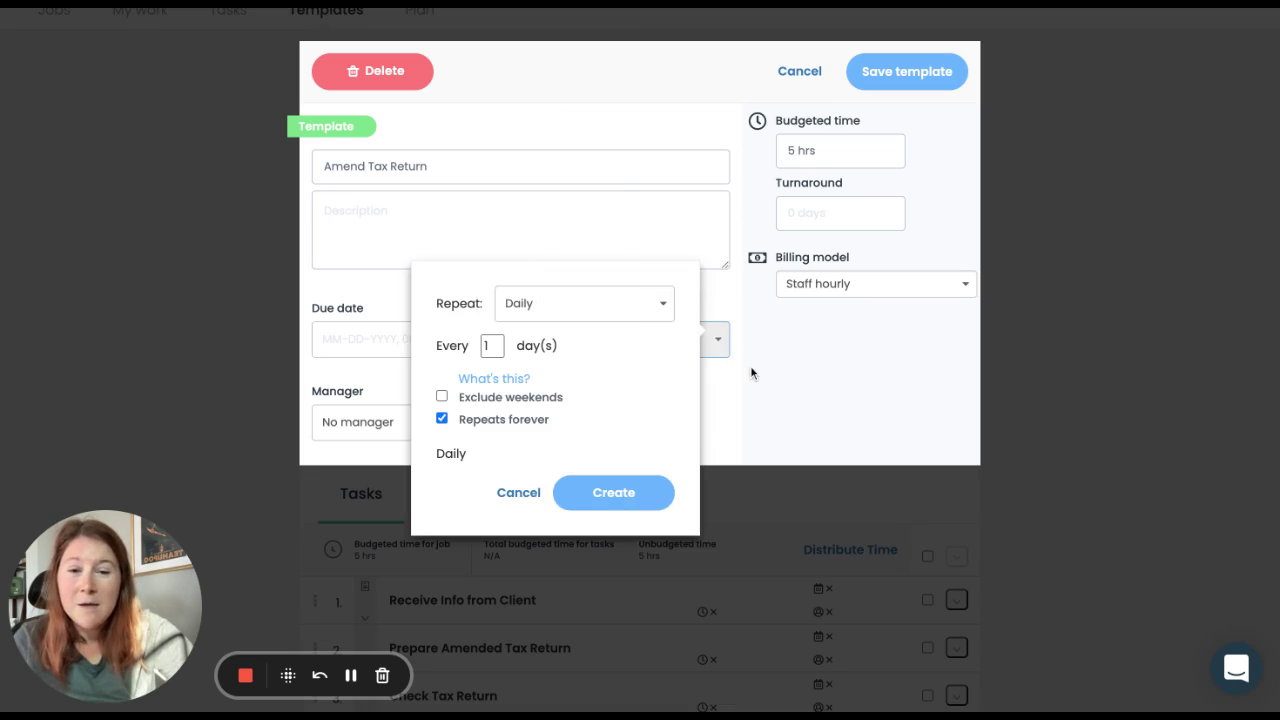
scroll(751, 371, down, 1)
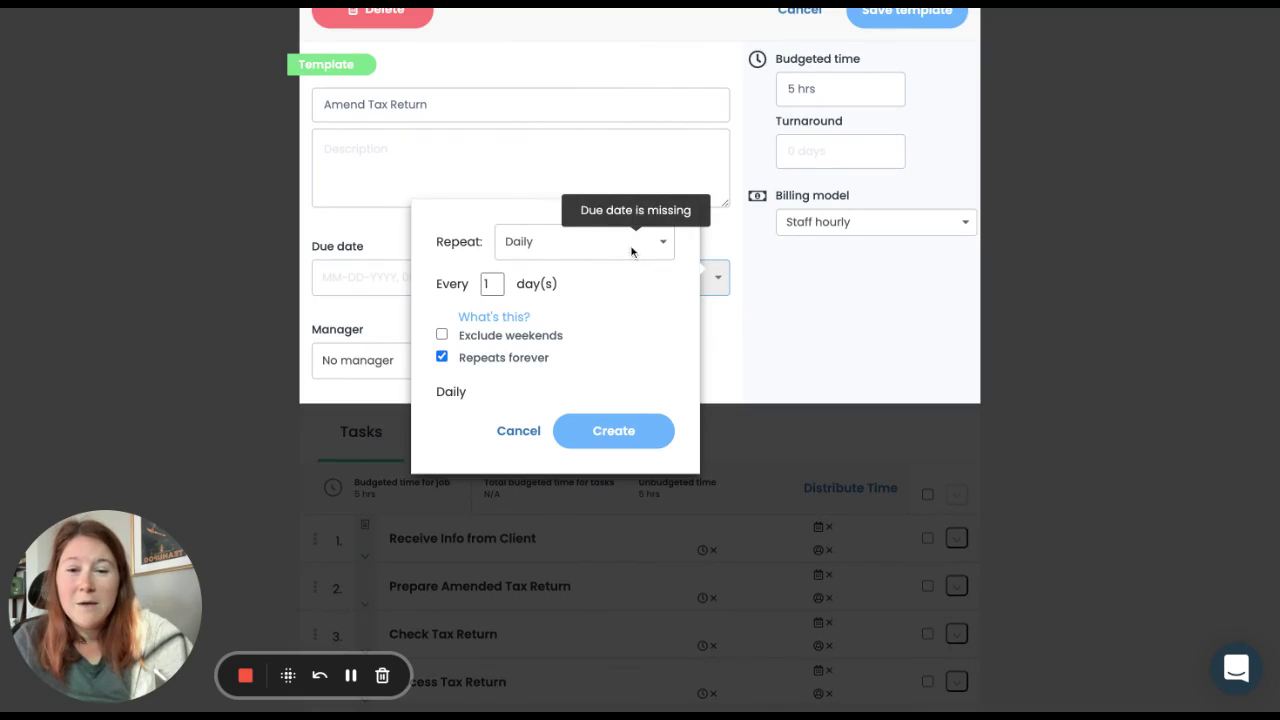
click(630, 250)
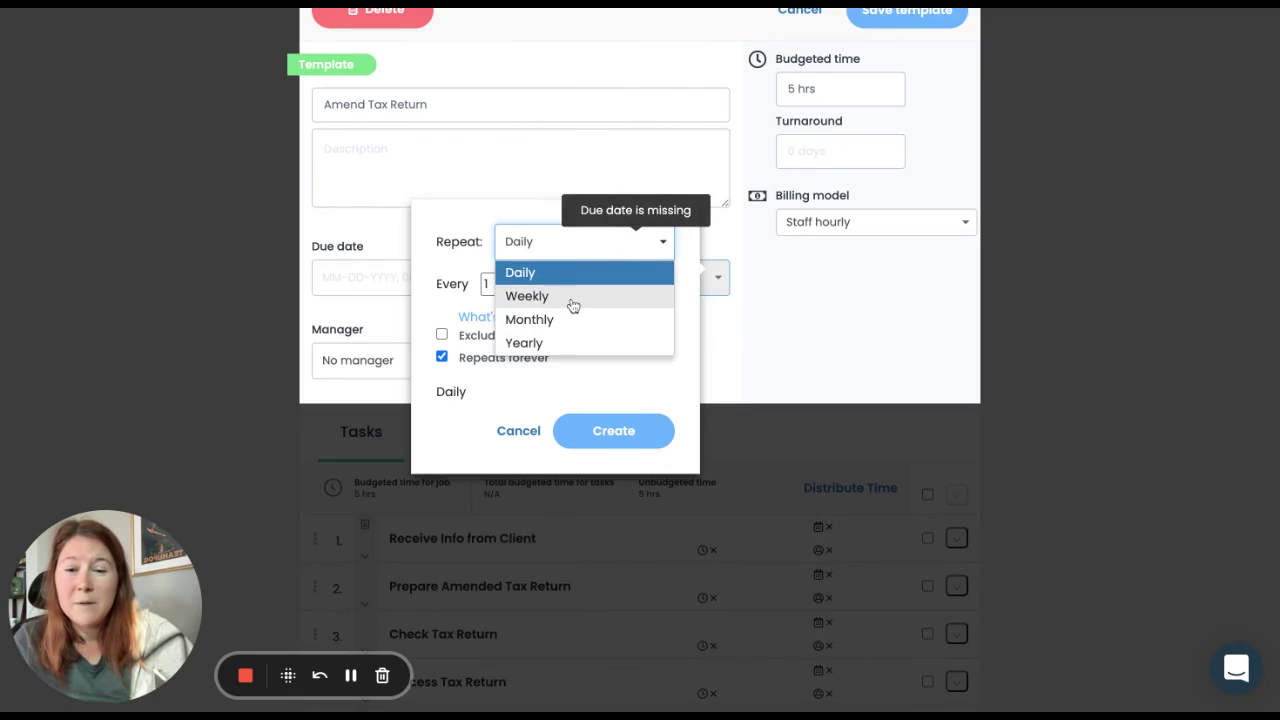
click(571, 297)
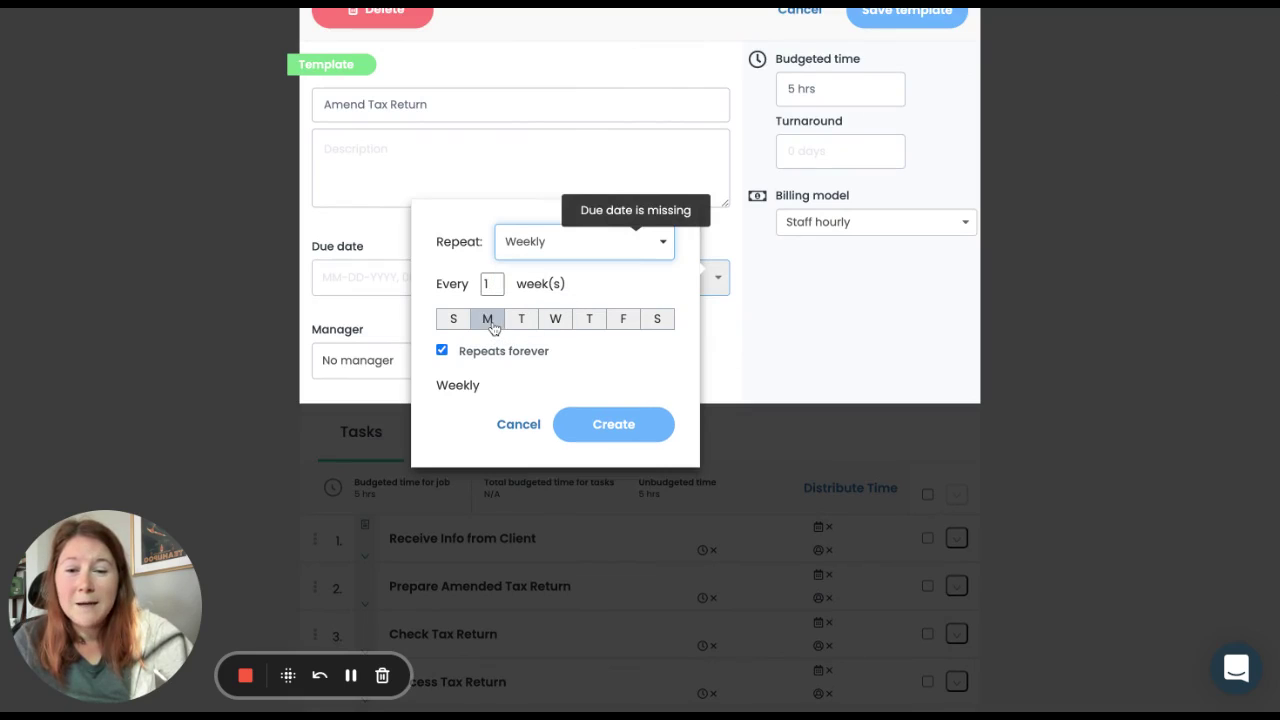
click(489, 320)
click(589, 319)
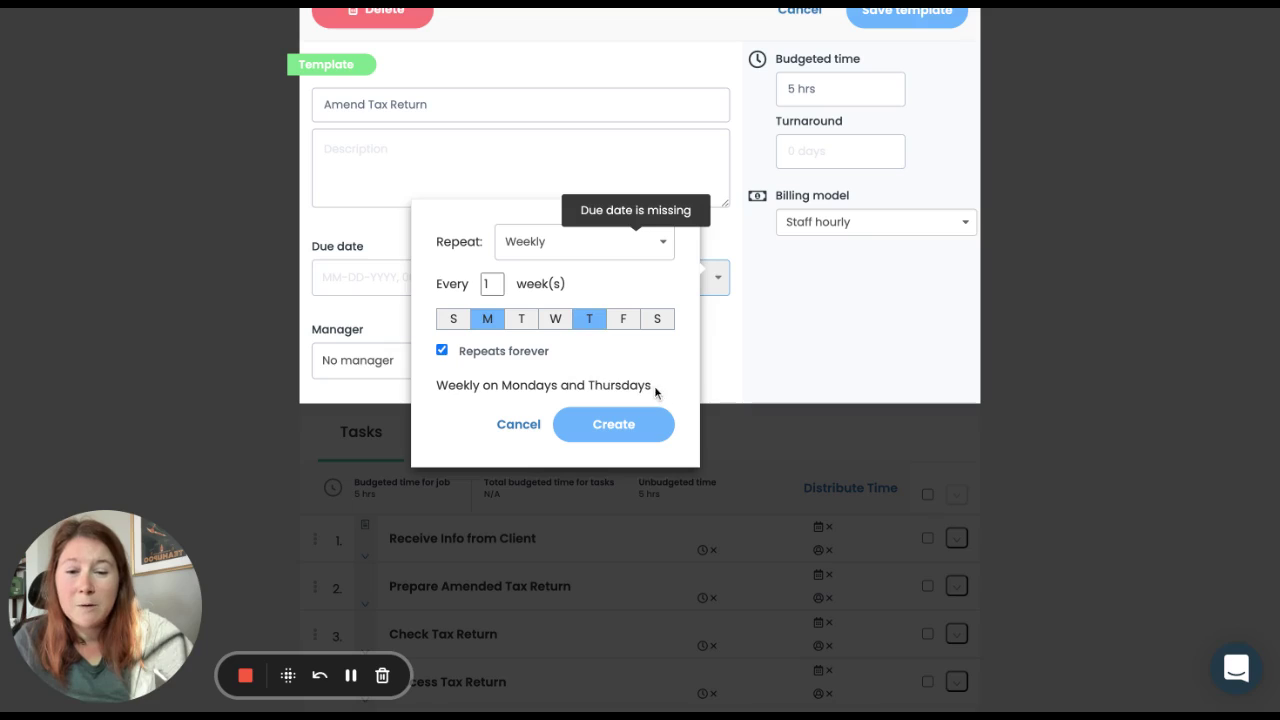
drag(656, 389, 650, 388)
triple_click(651, 391)
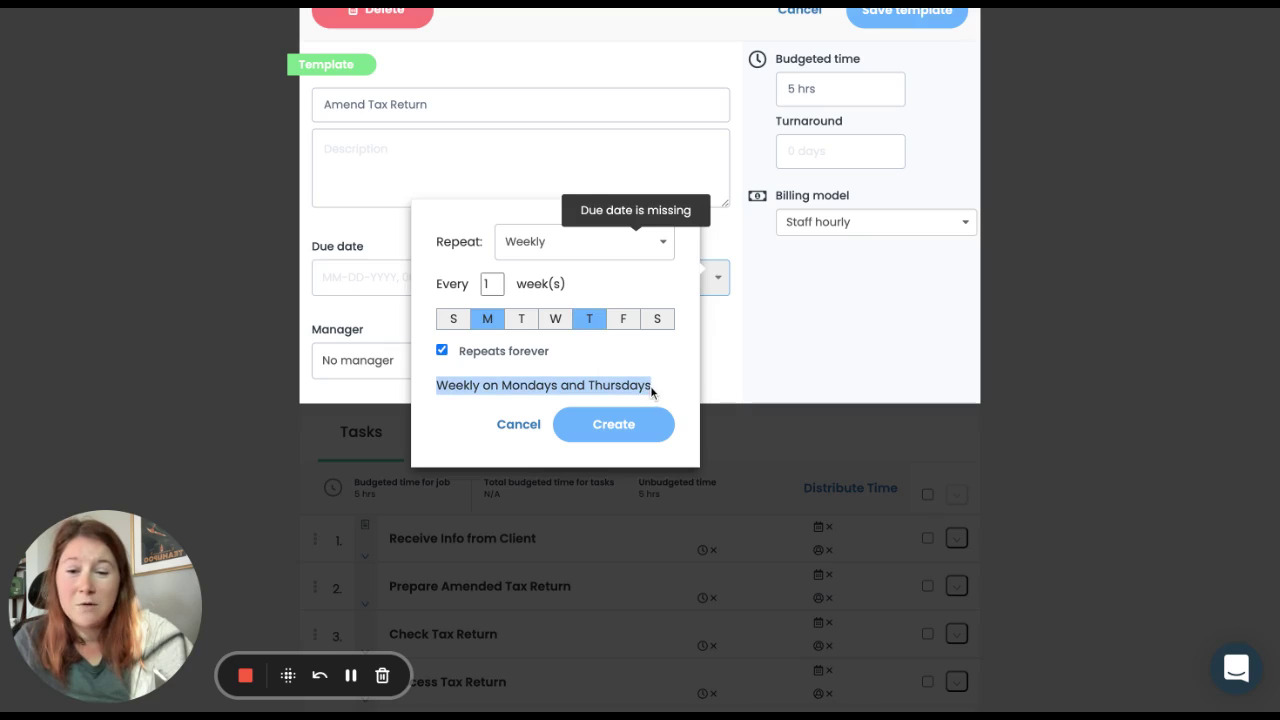
drag(552, 289, 560, 270)
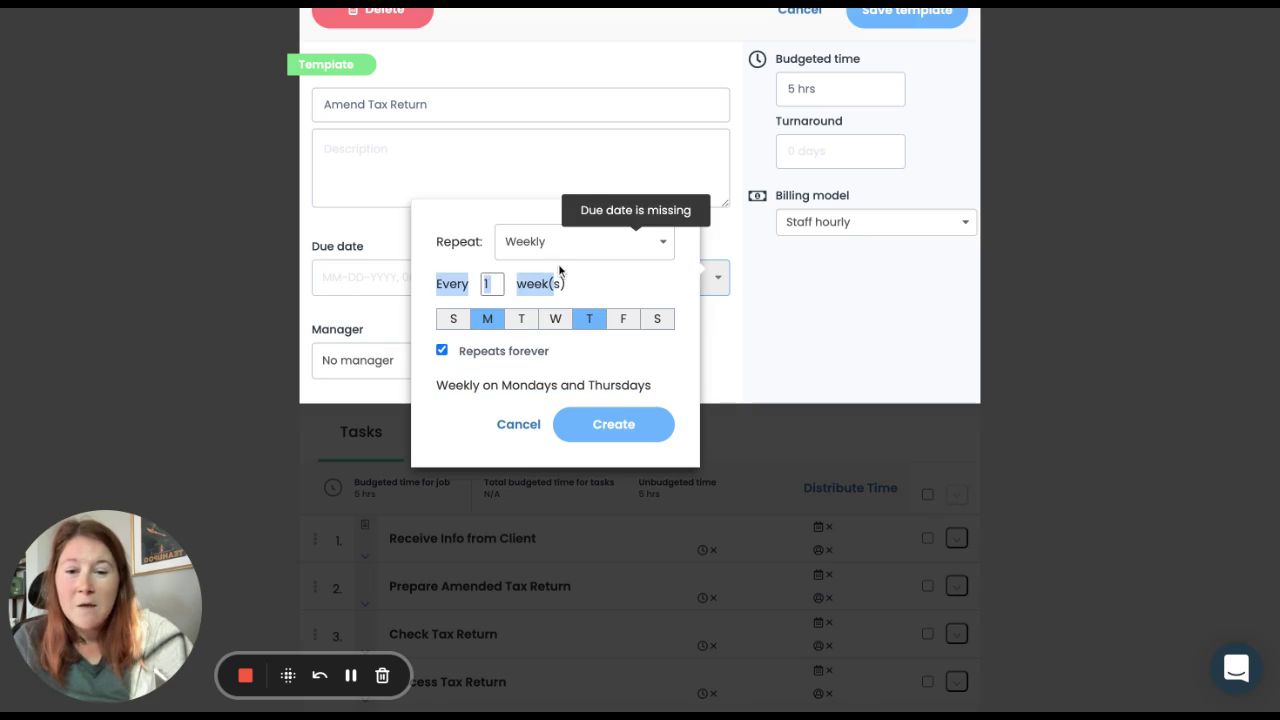
Step: Switch to monthly and try weekday repeats on the 1st Tuesday and 3rd Thursday
click(575, 246)
click(547, 319)
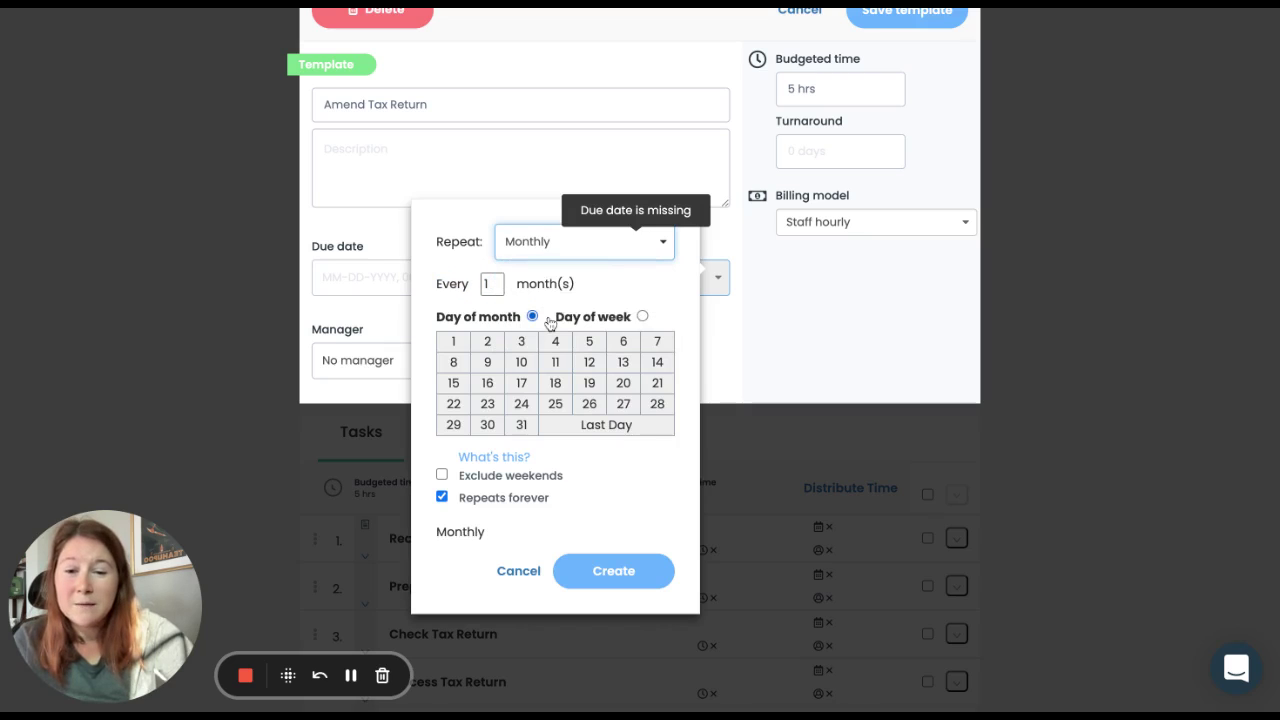
scroll(618, 304, down, 1)
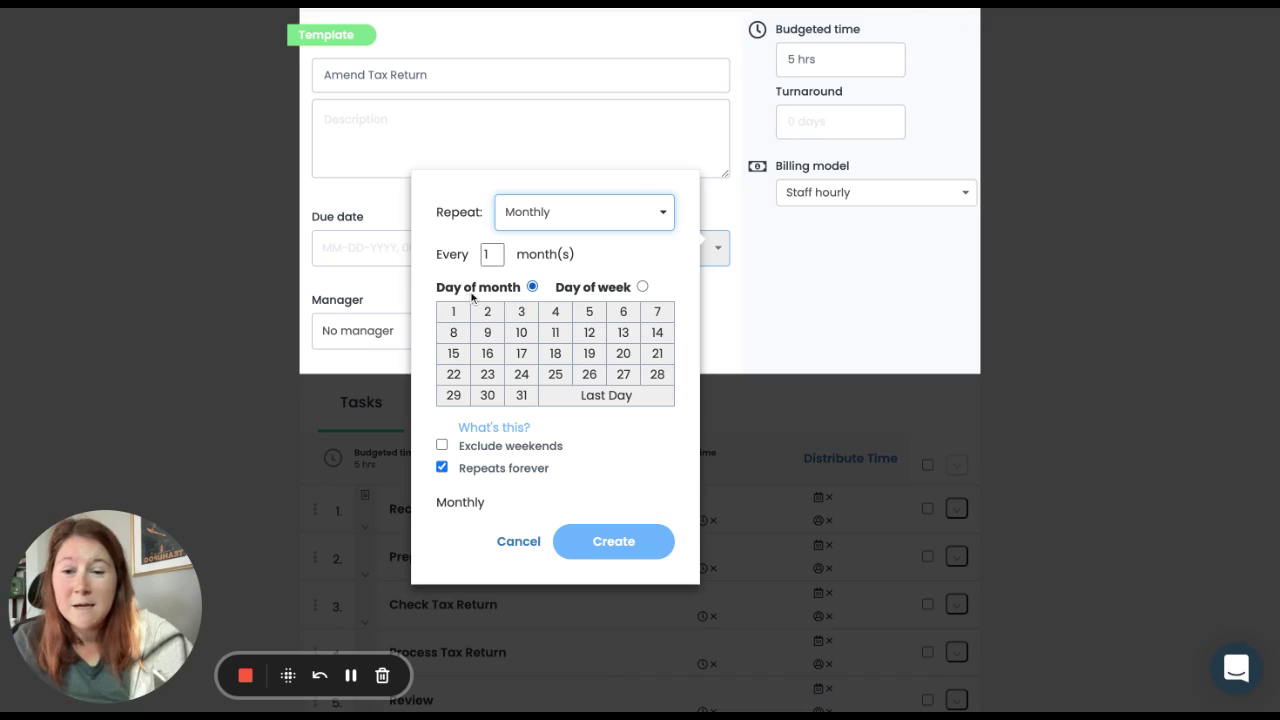
click(641, 287)
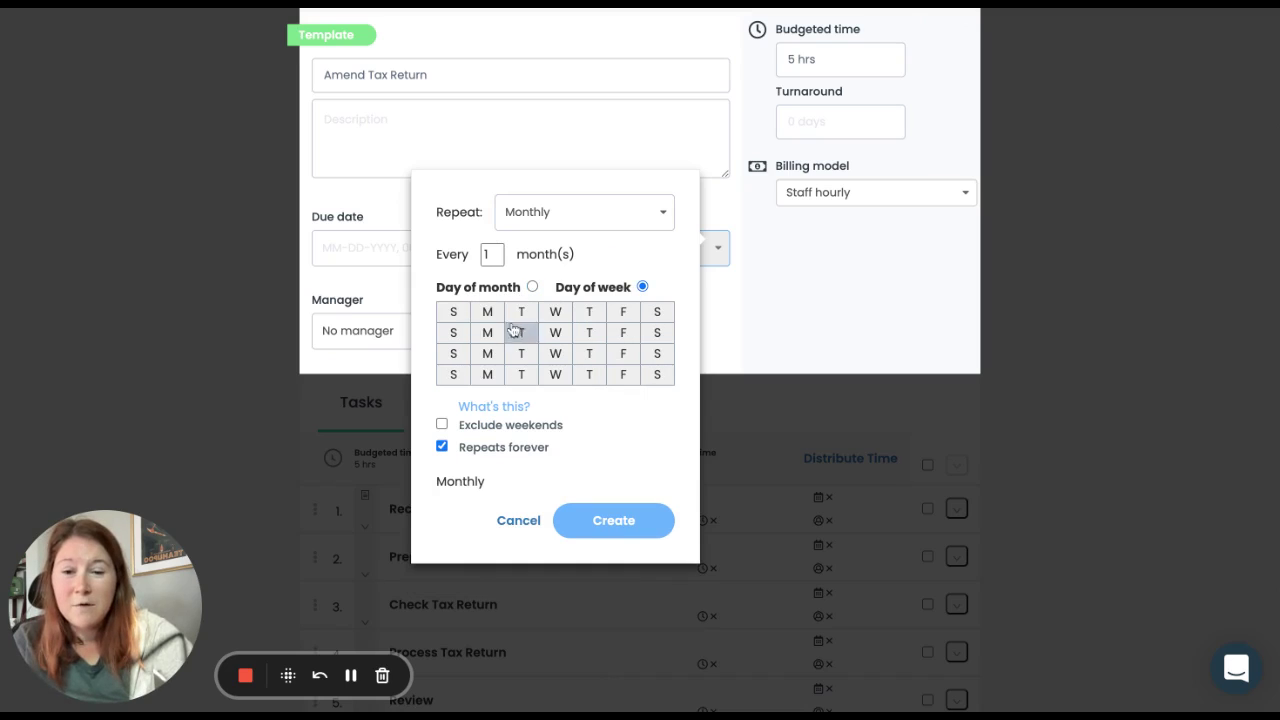
click(520, 316)
click(590, 358)
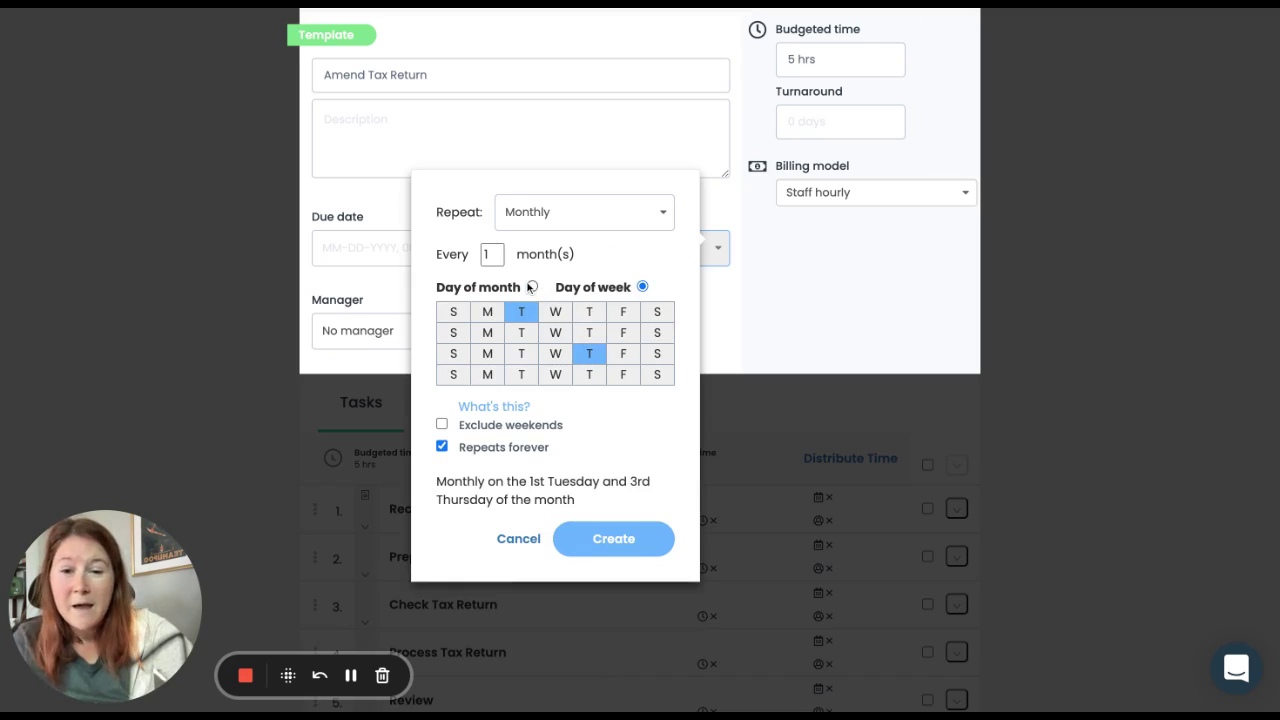
Step: Set the monthly repeat to dates 1 and 16 with weekends excluded
click(531, 287)
click(453, 312)
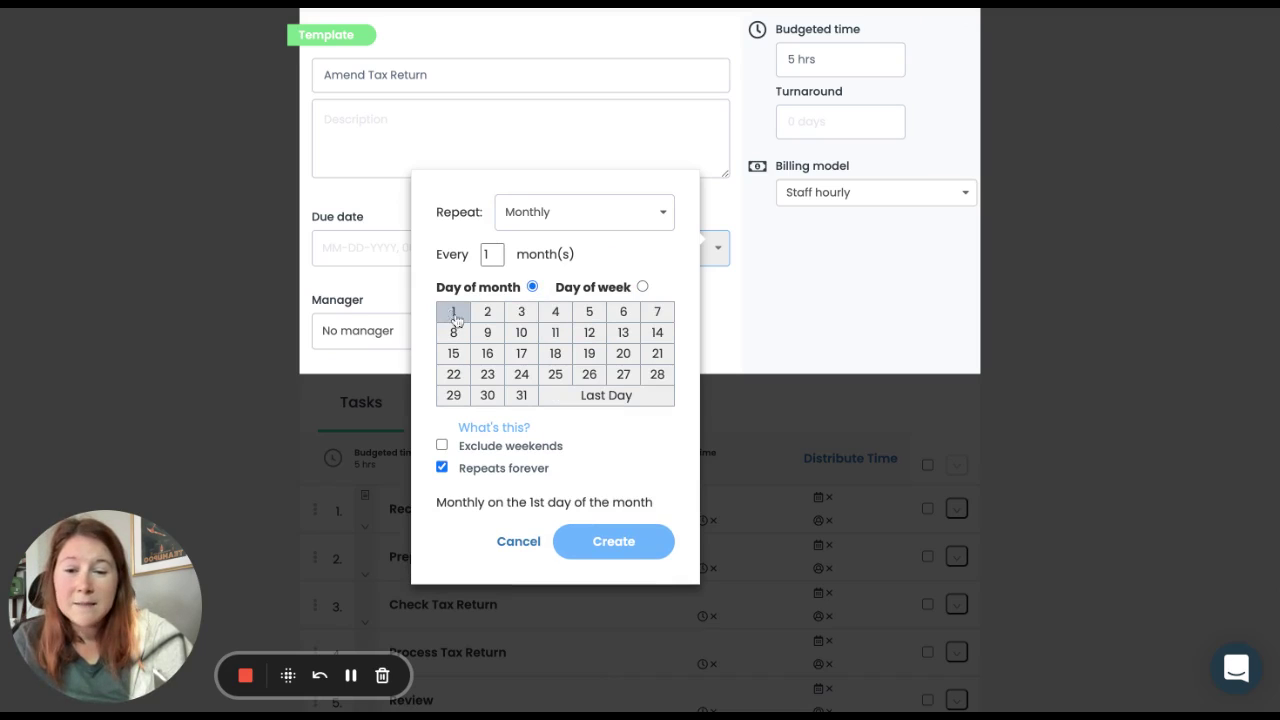
click(487, 355)
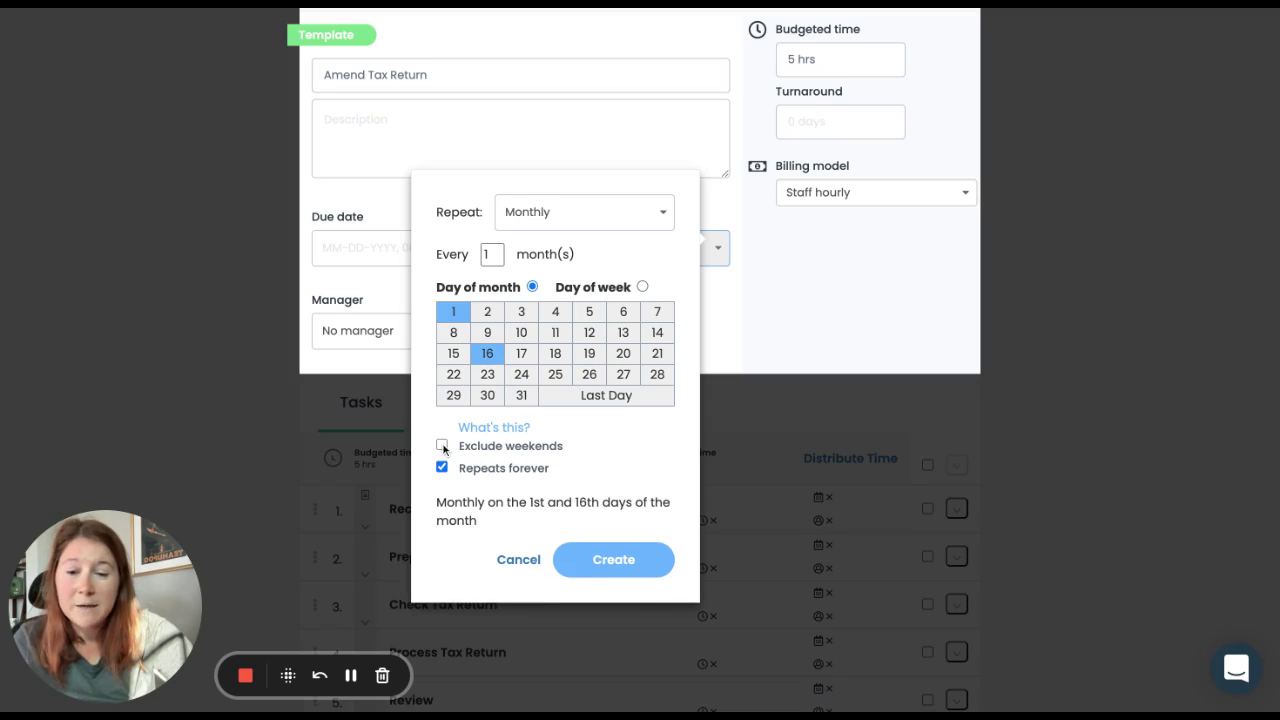
click(442, 445)
scroll(549, 459, down, 1)
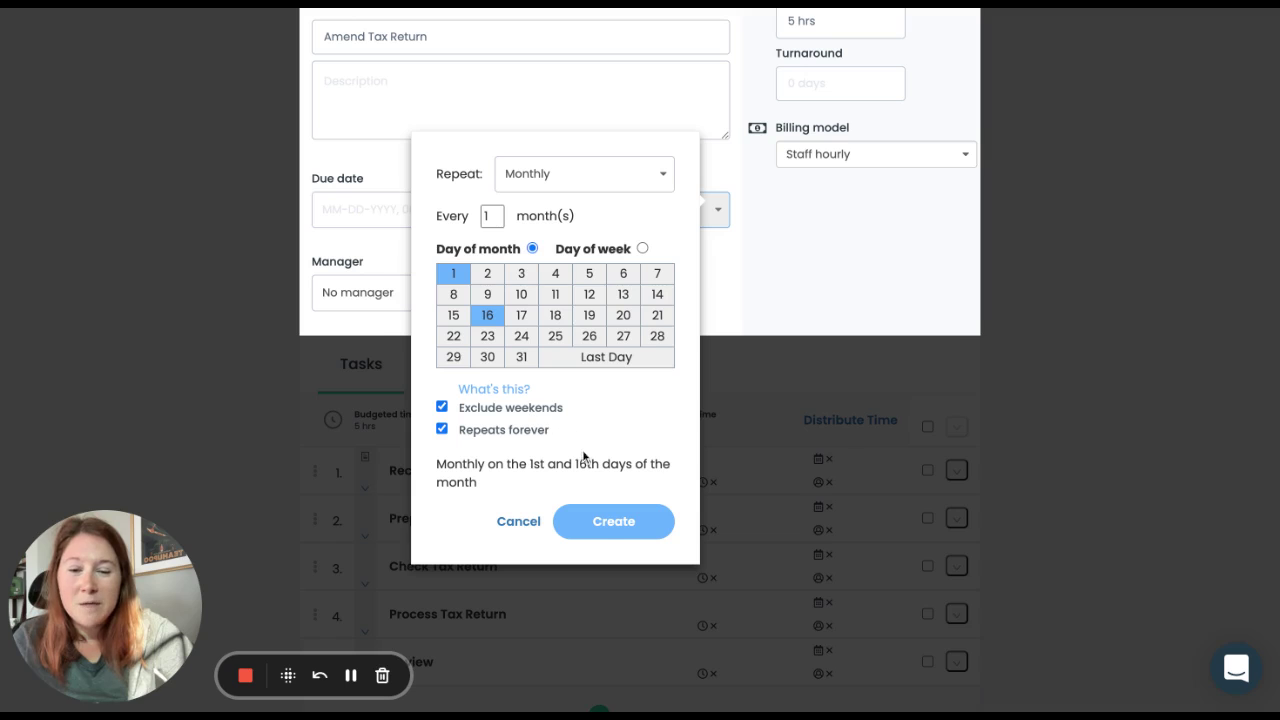
Step: Create the monthly 1st-and-16th schedule and save the Amend Tax Return template
click(600, 522)
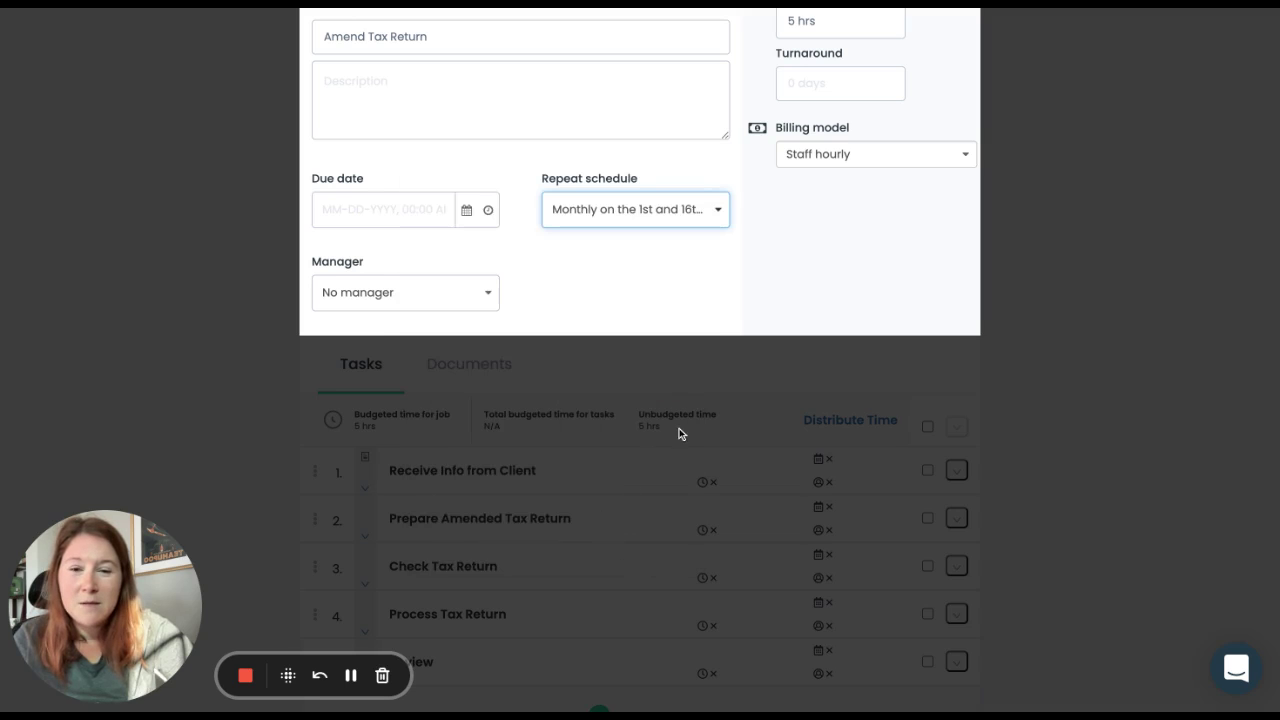
scroll(679, 433, up, 2)
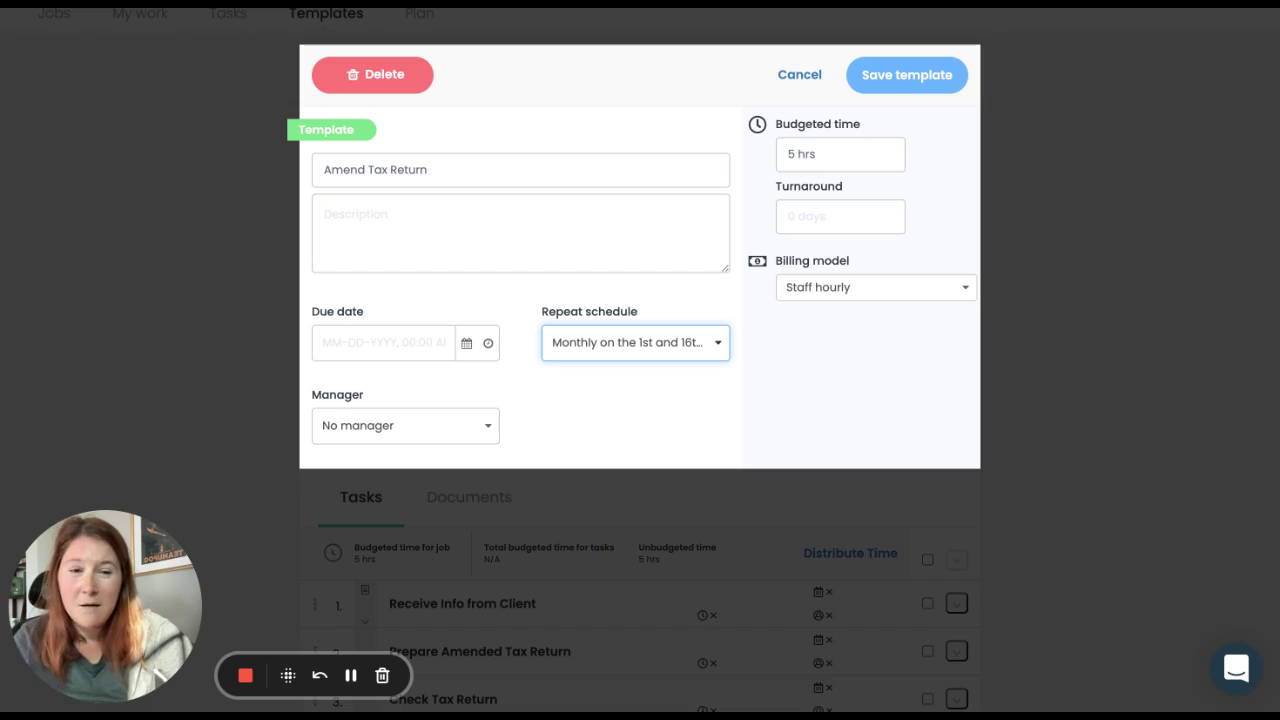
click(906, 74)
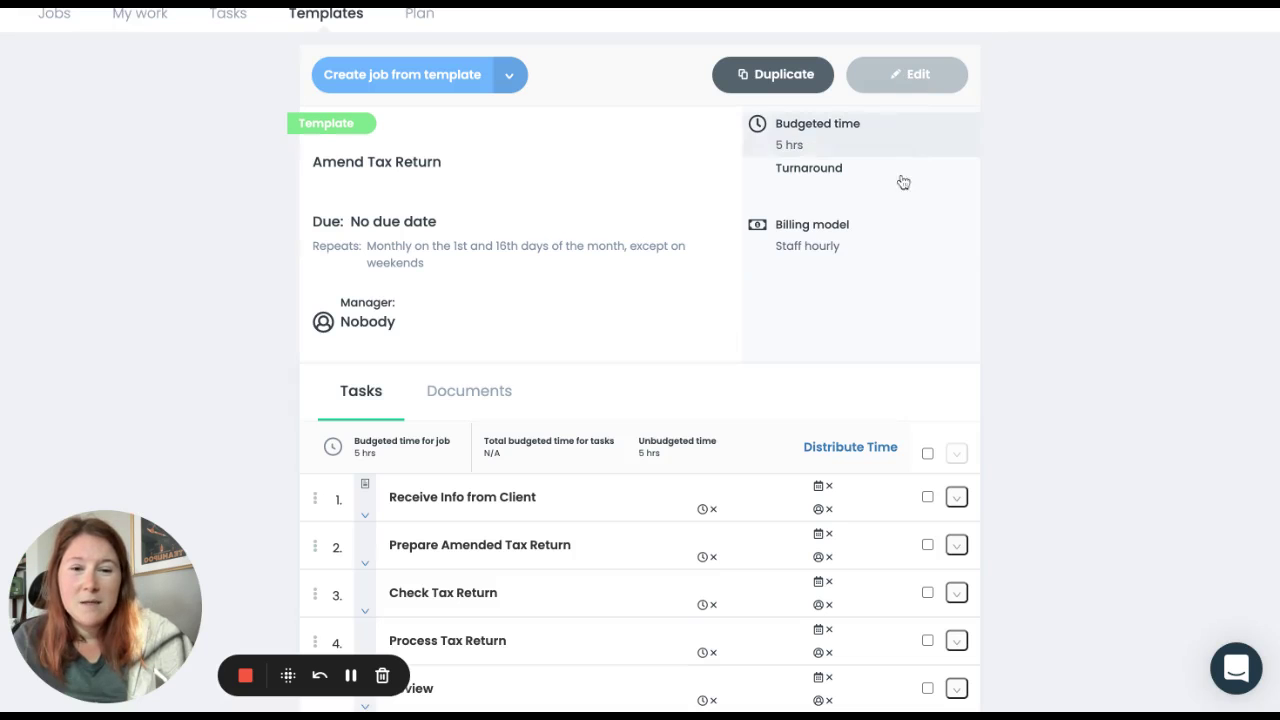
scroll(1018, 266, down, 2)
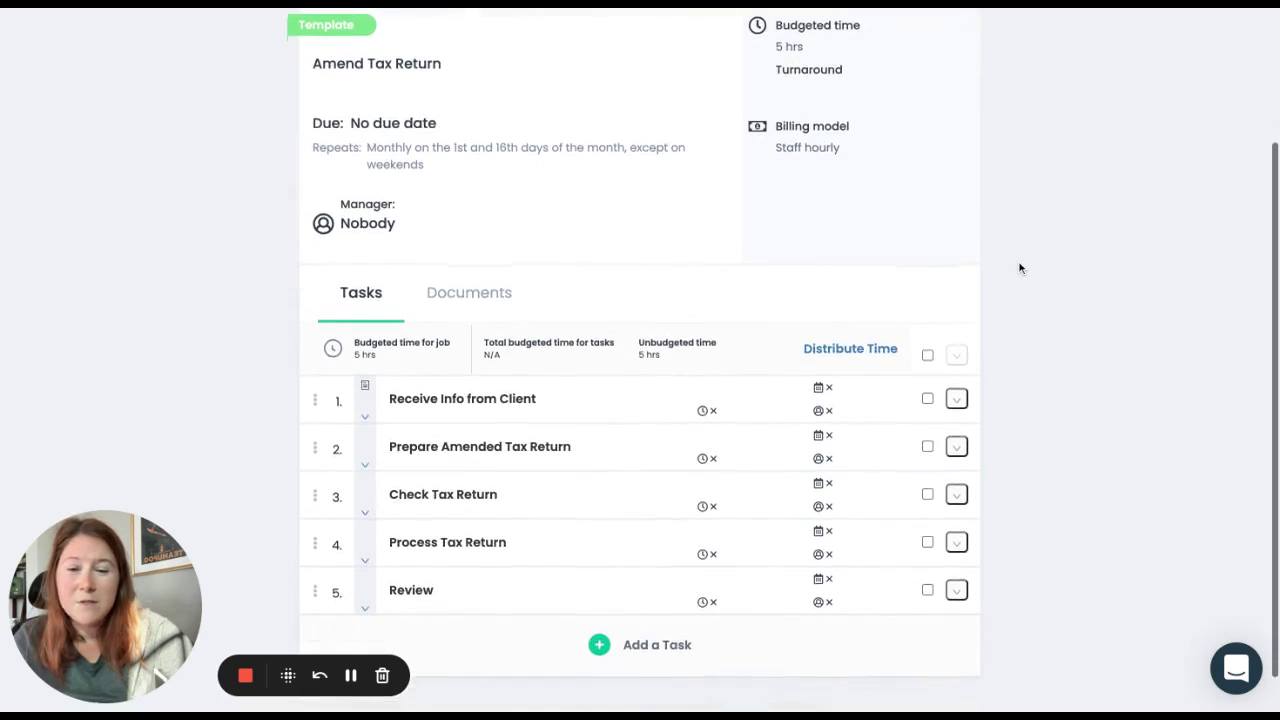
scroll(1018, 266, up, 2)
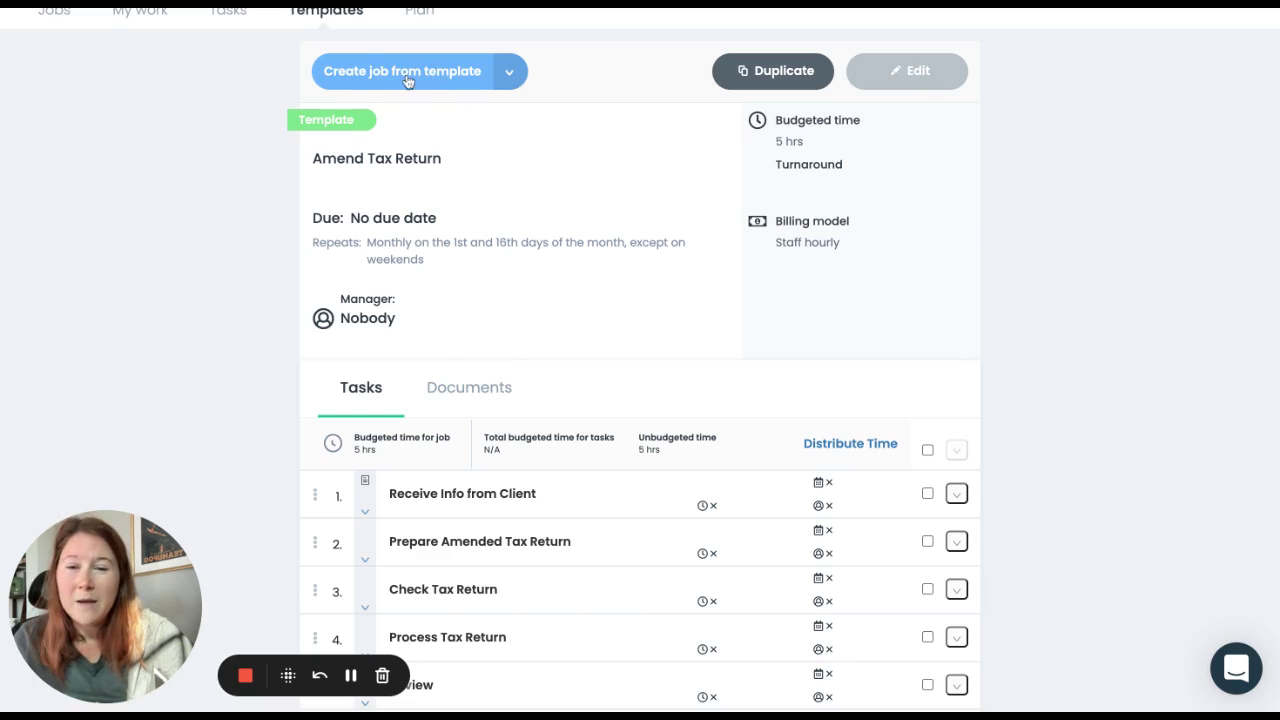
click(510, 78)
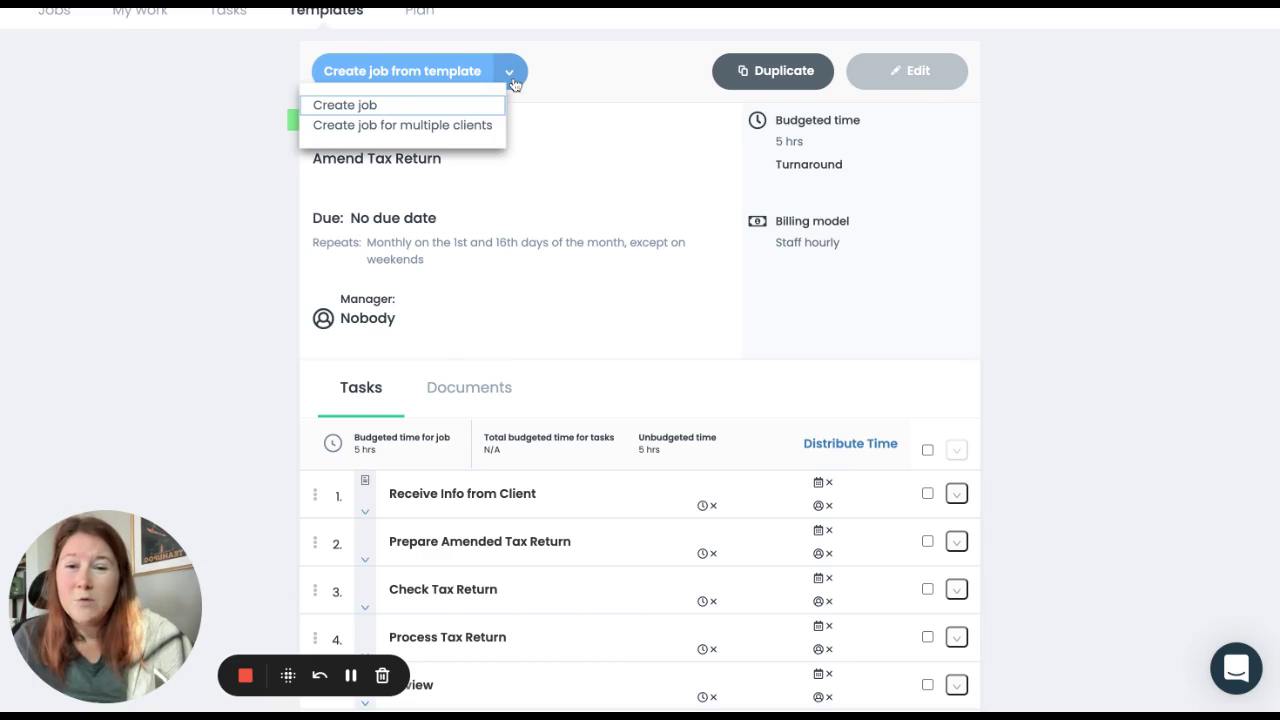
Step: Dismiss the due-date prompt, set Repeat schedule to None, save, and restart Create job for multiple clients
click(476, 127)
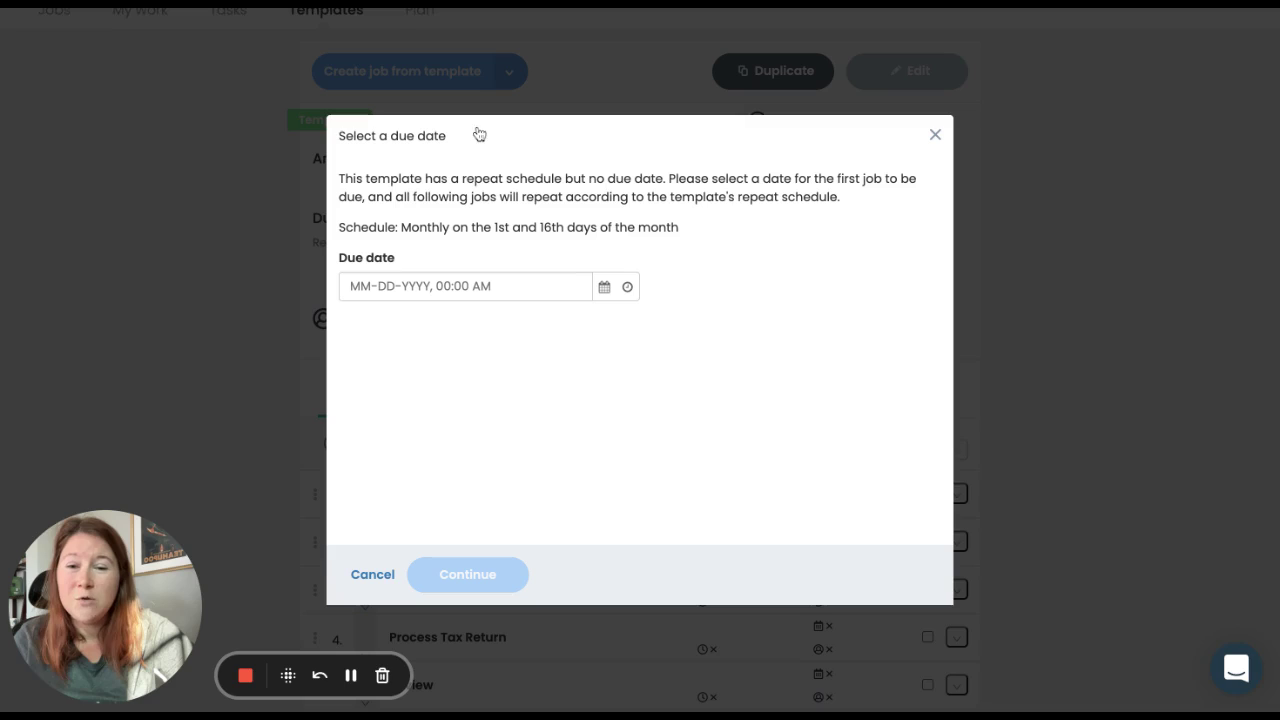
click(936, 136)
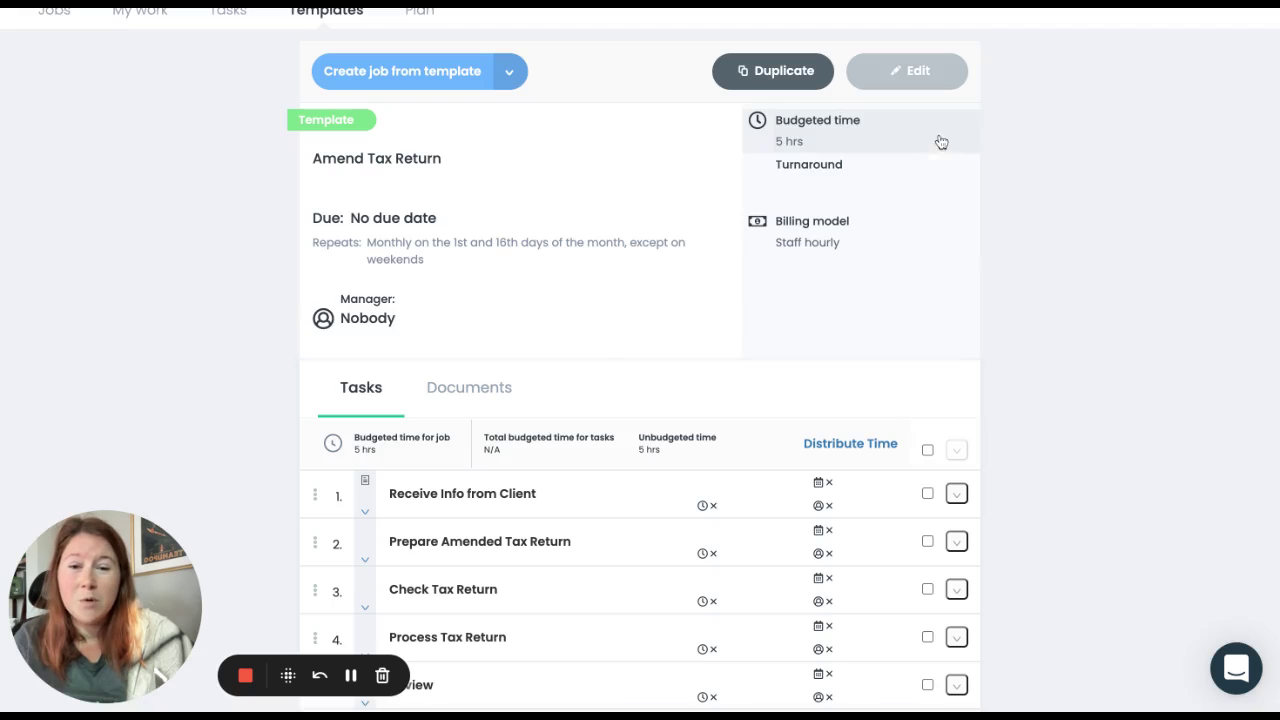
click(569, 246)
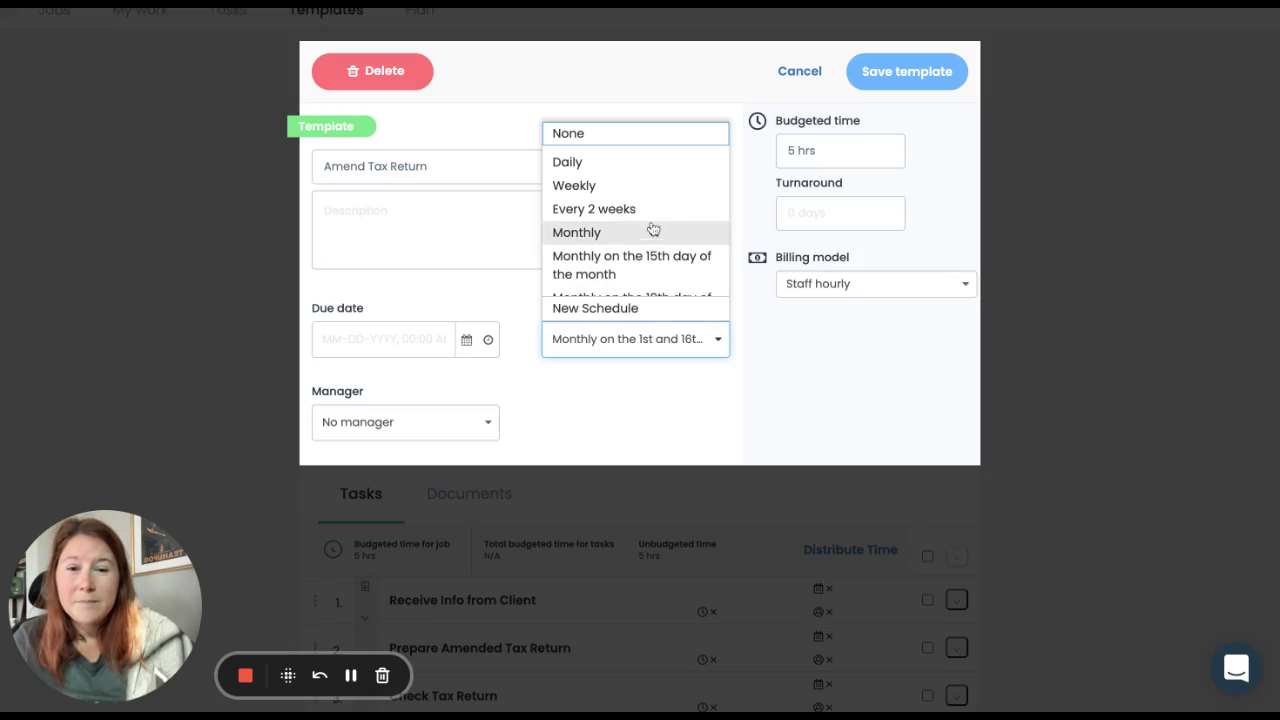
click(654, 133)
click(884, 90)
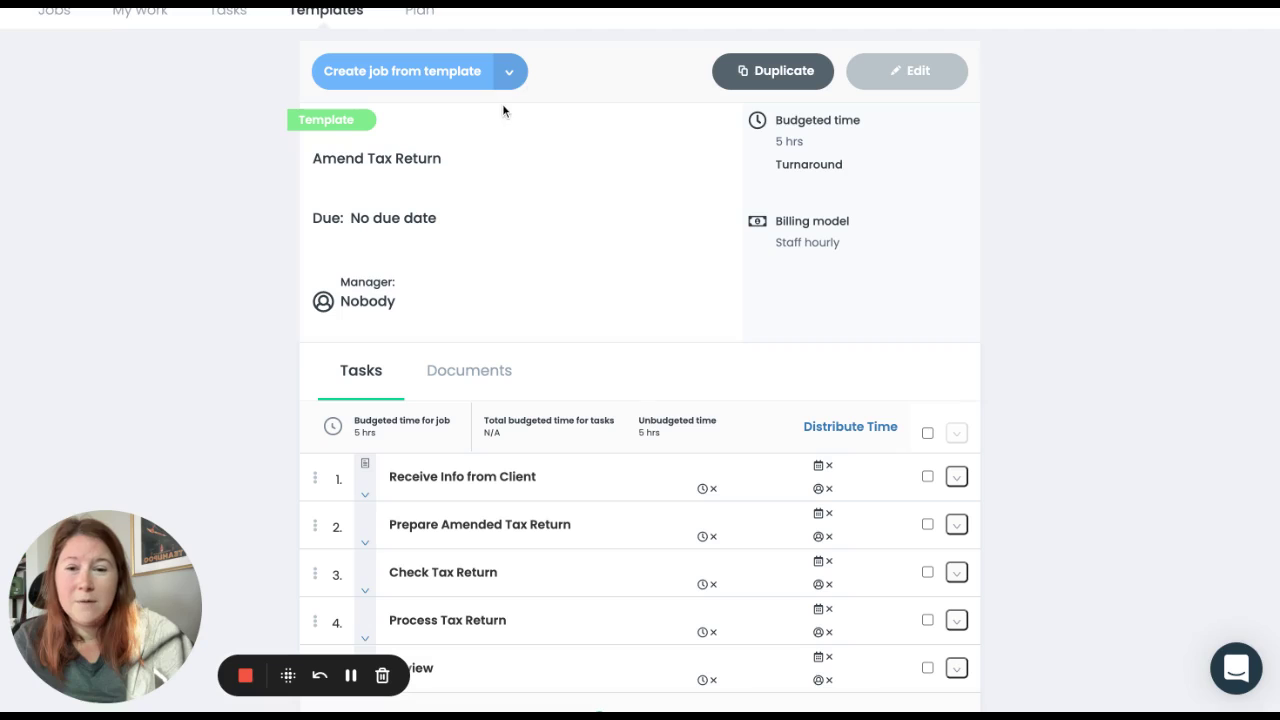
click(509, 71)
click(478, 124)
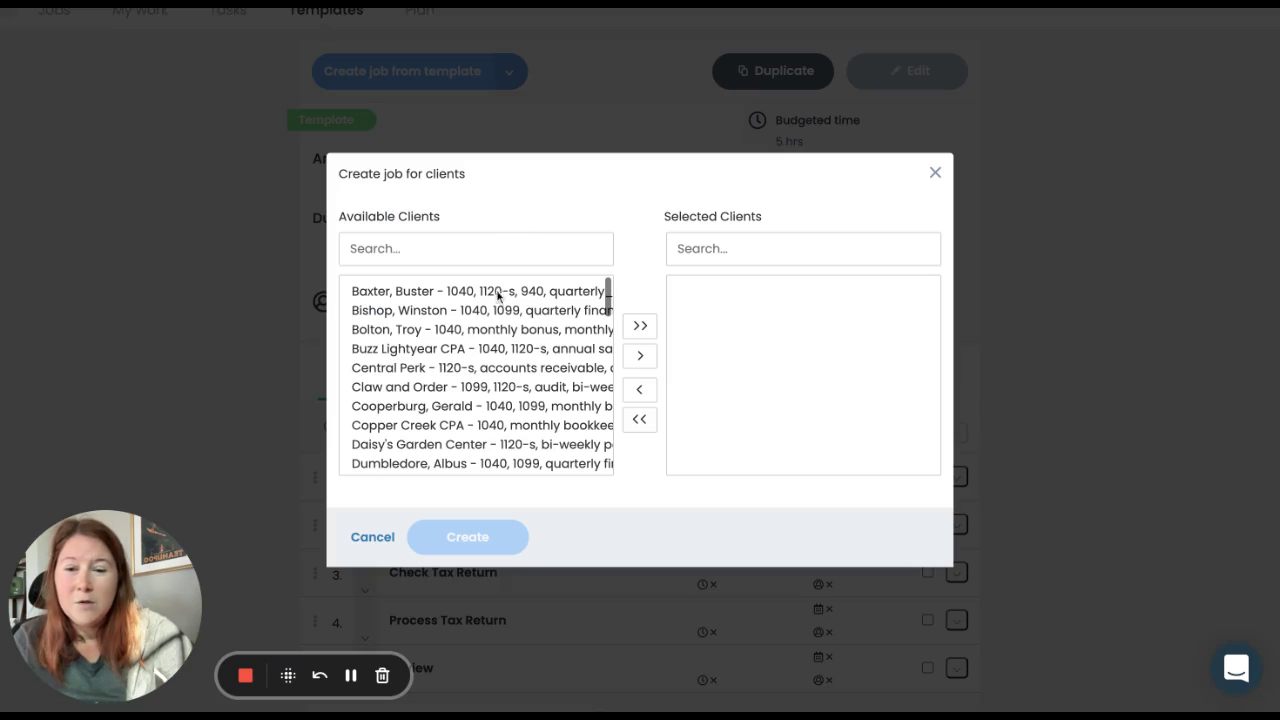
Step: Browse the Available Clients list, then cancel the Create job for clients dialog
scroll(510, 323, down, 3)
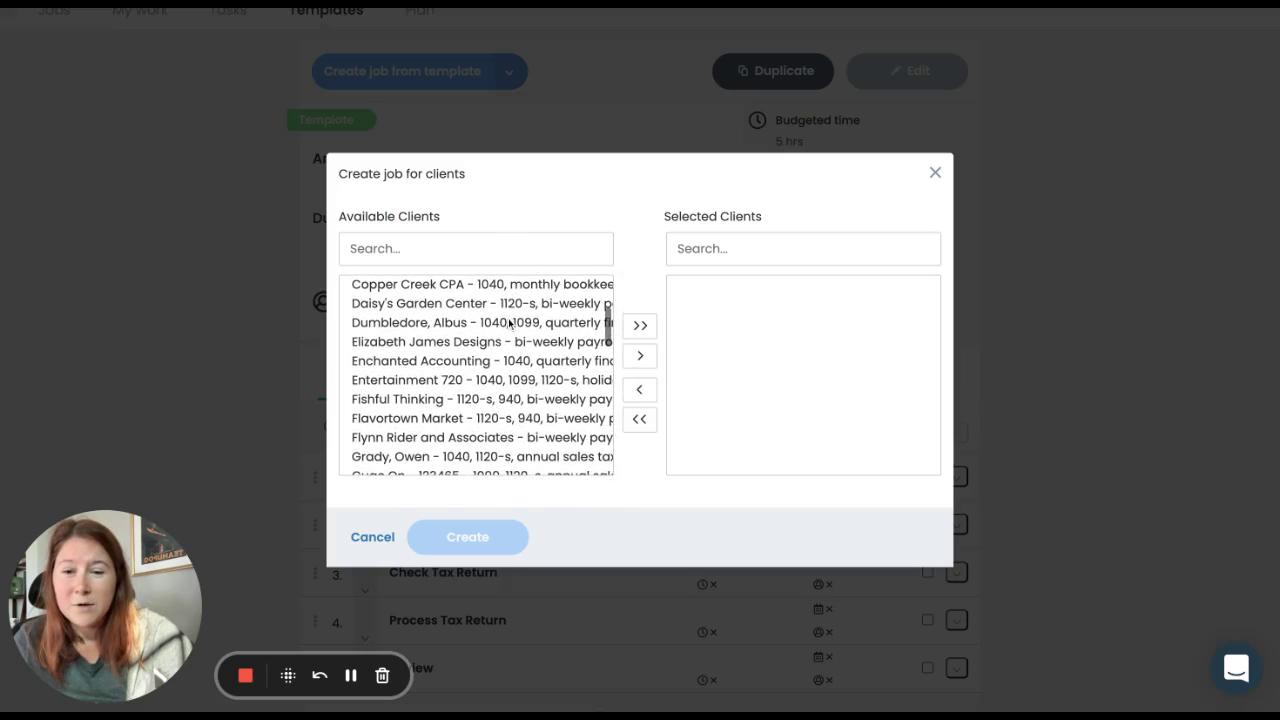
scroll(508, 330, down, 3)
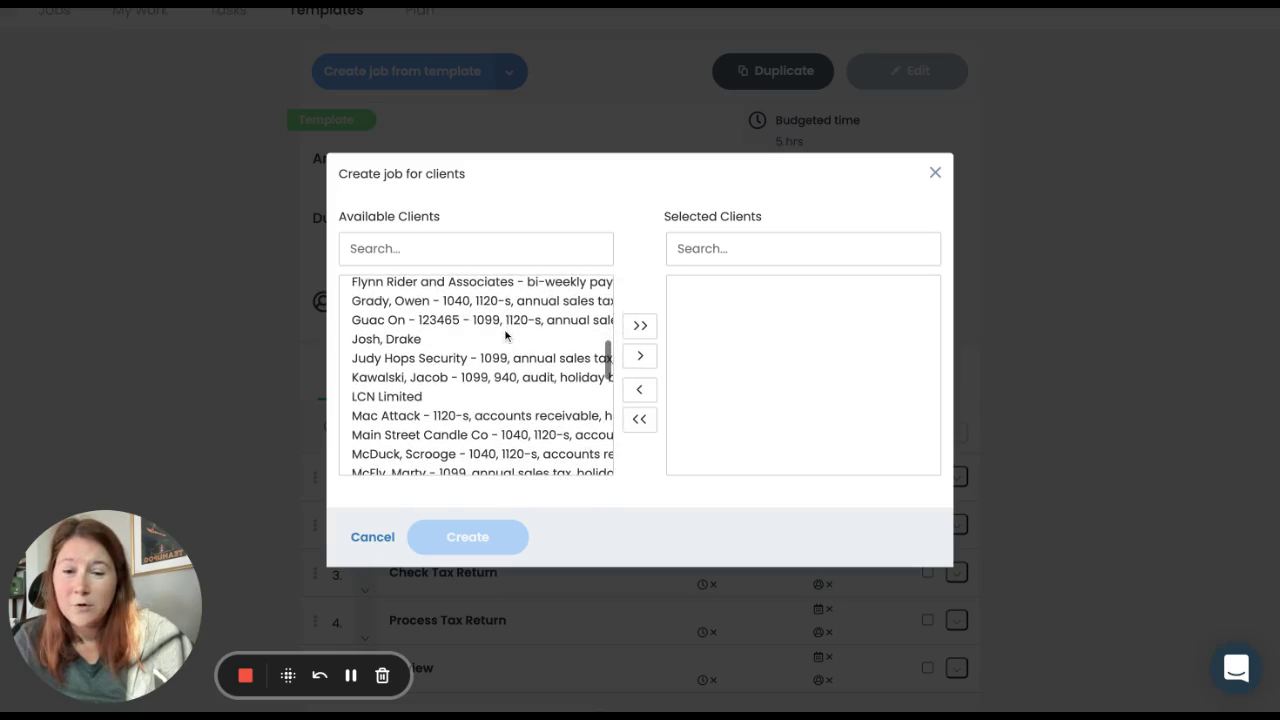
scroll(506, 336, down, 2)
scroll(506, 336, up, 4)
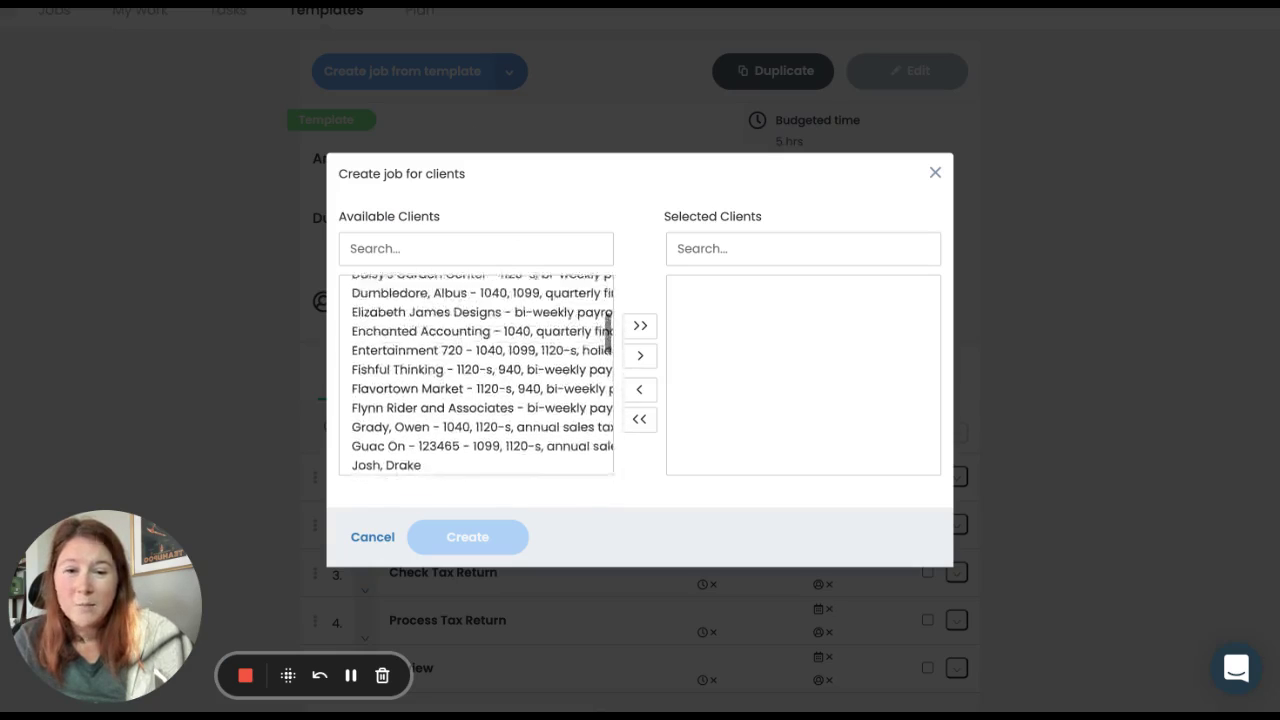
scroll(483, 375, up, 4)
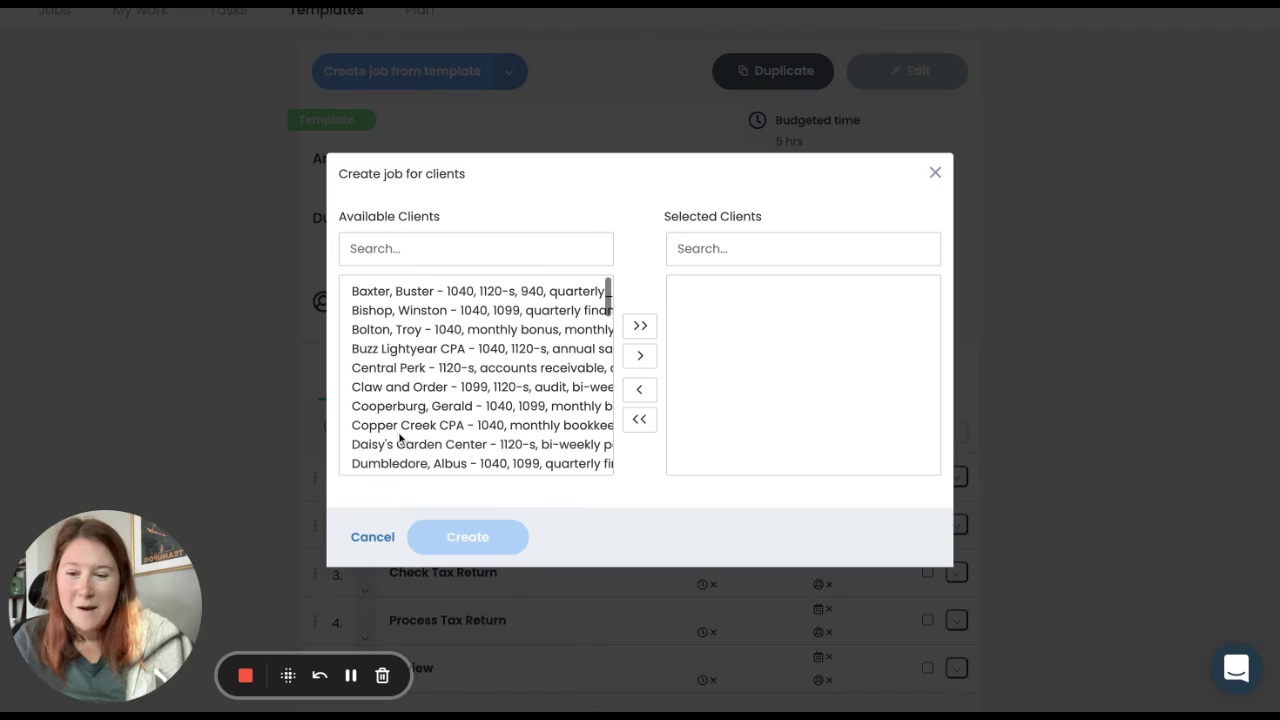
click(373, 540)
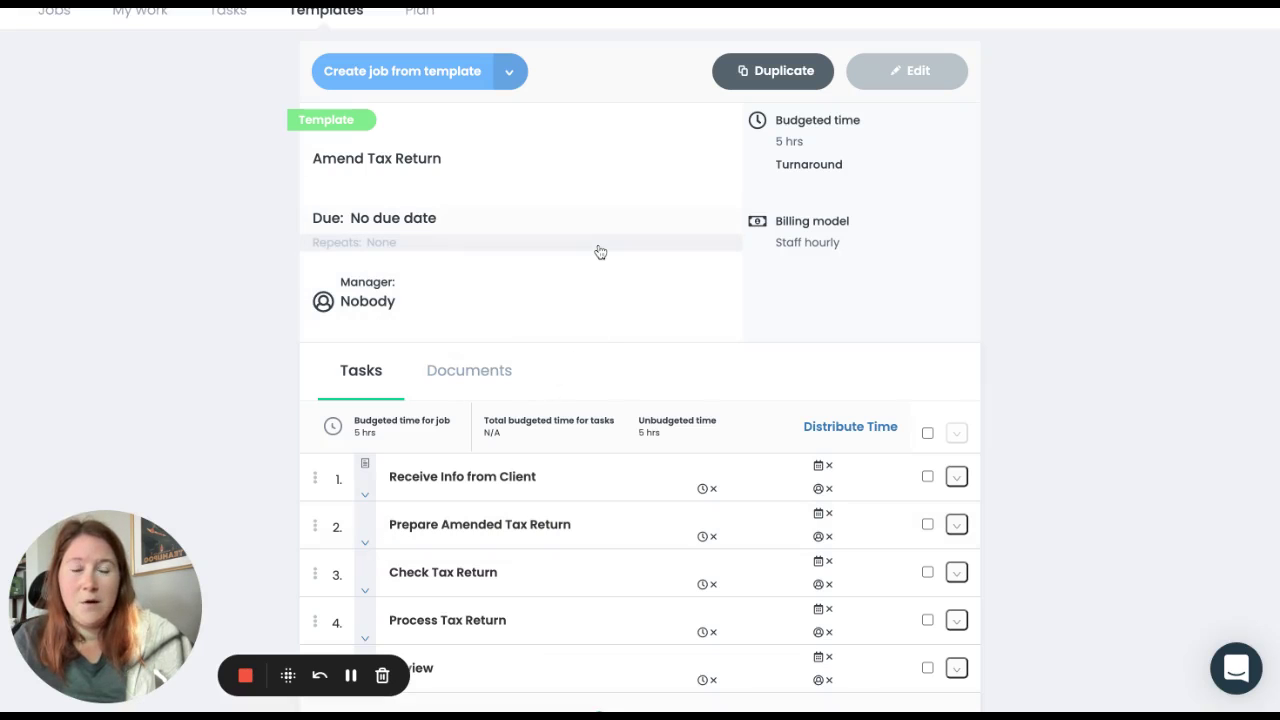
scroll(600, 252, up, 2)
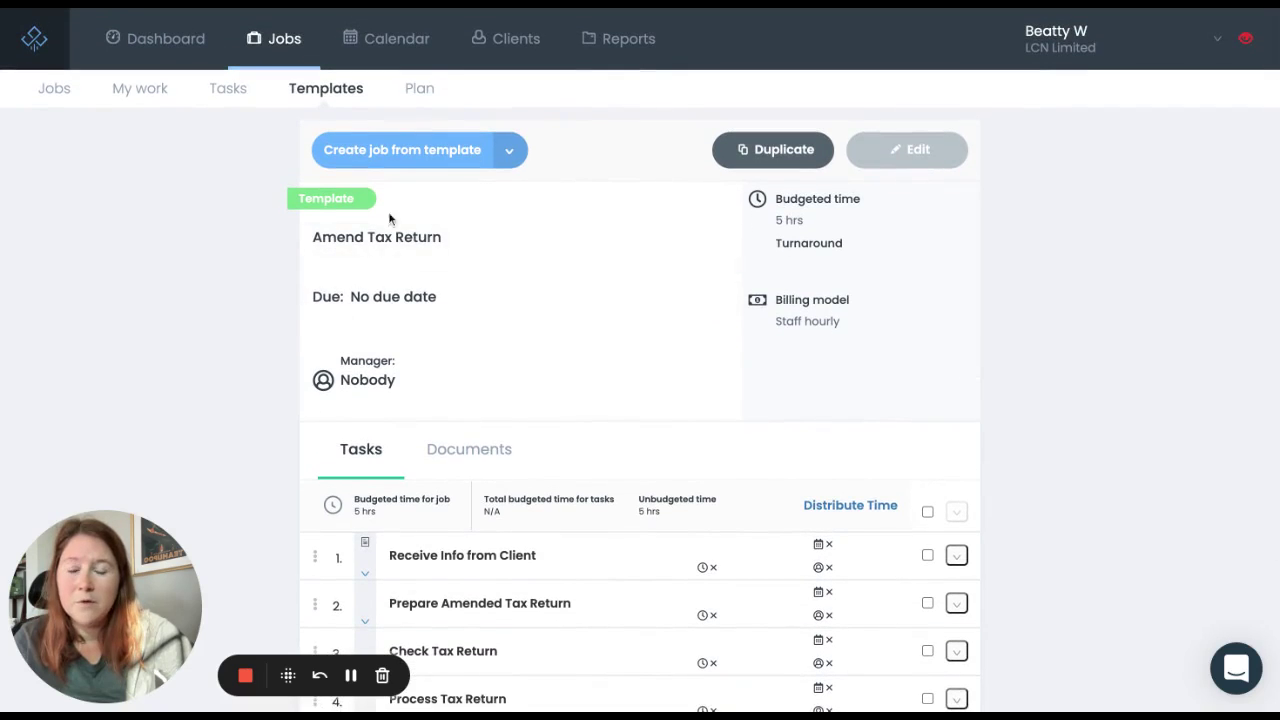
Step: Show the Jobs list of incomplete jobs sorted by due date, and highlight the Sorting by note
click(54, 88)
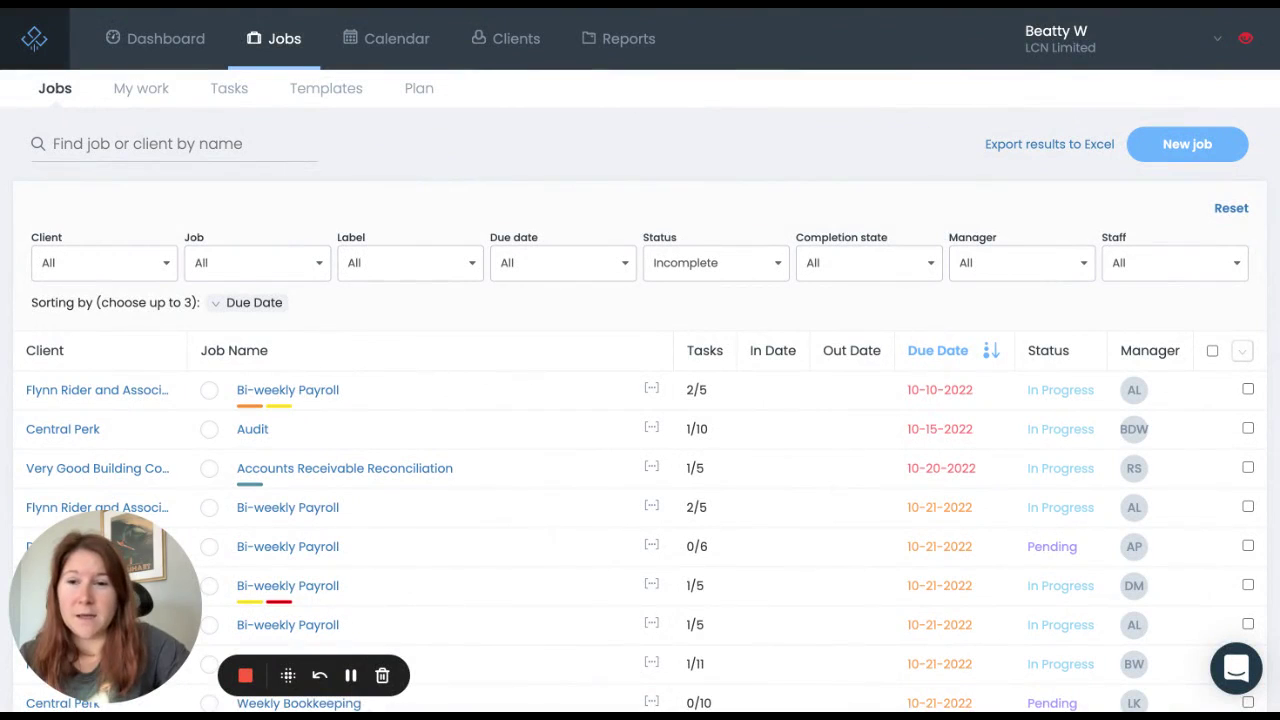
scroll(640, 400, down, 2)
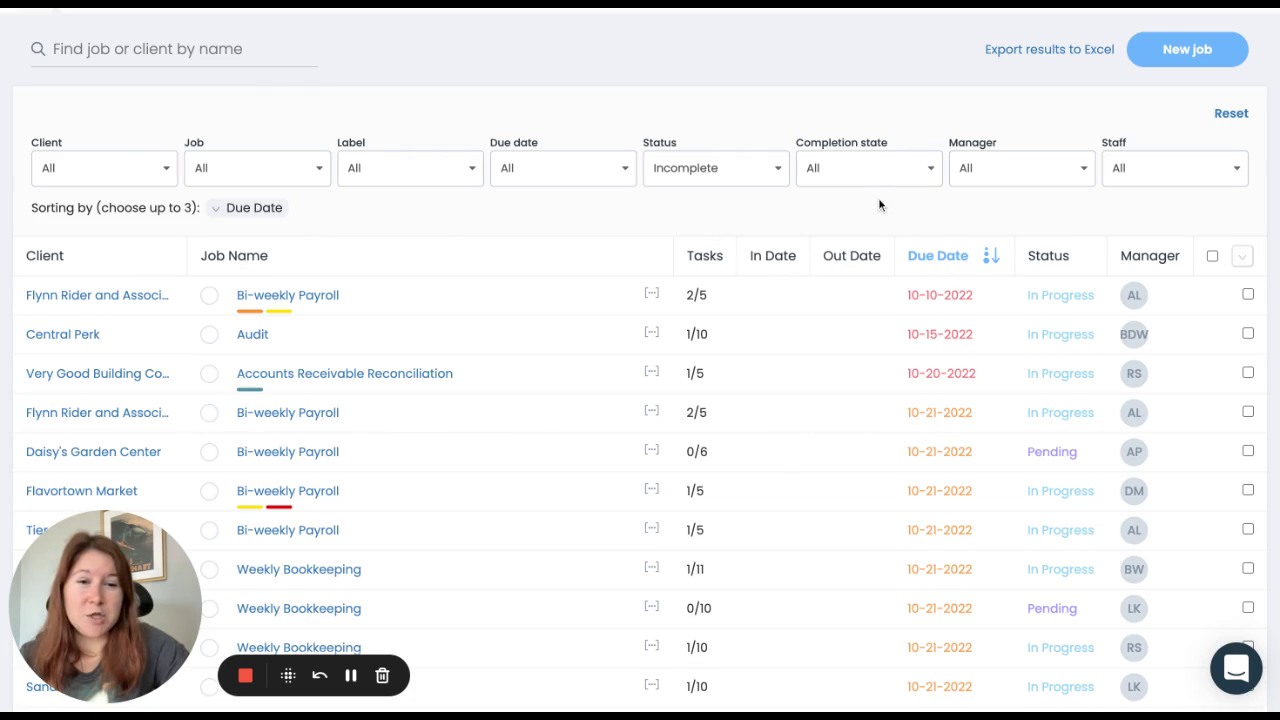
scroll(875, 214, up, 1)
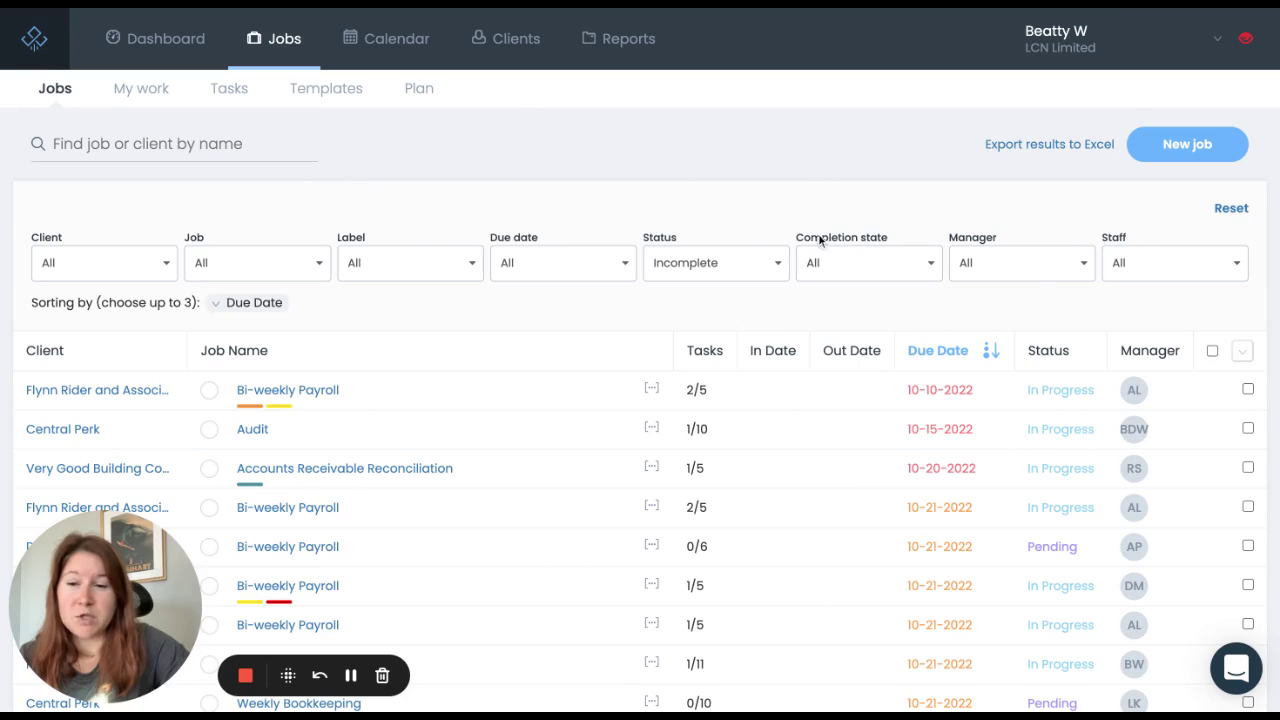
triple_click(31, 302)
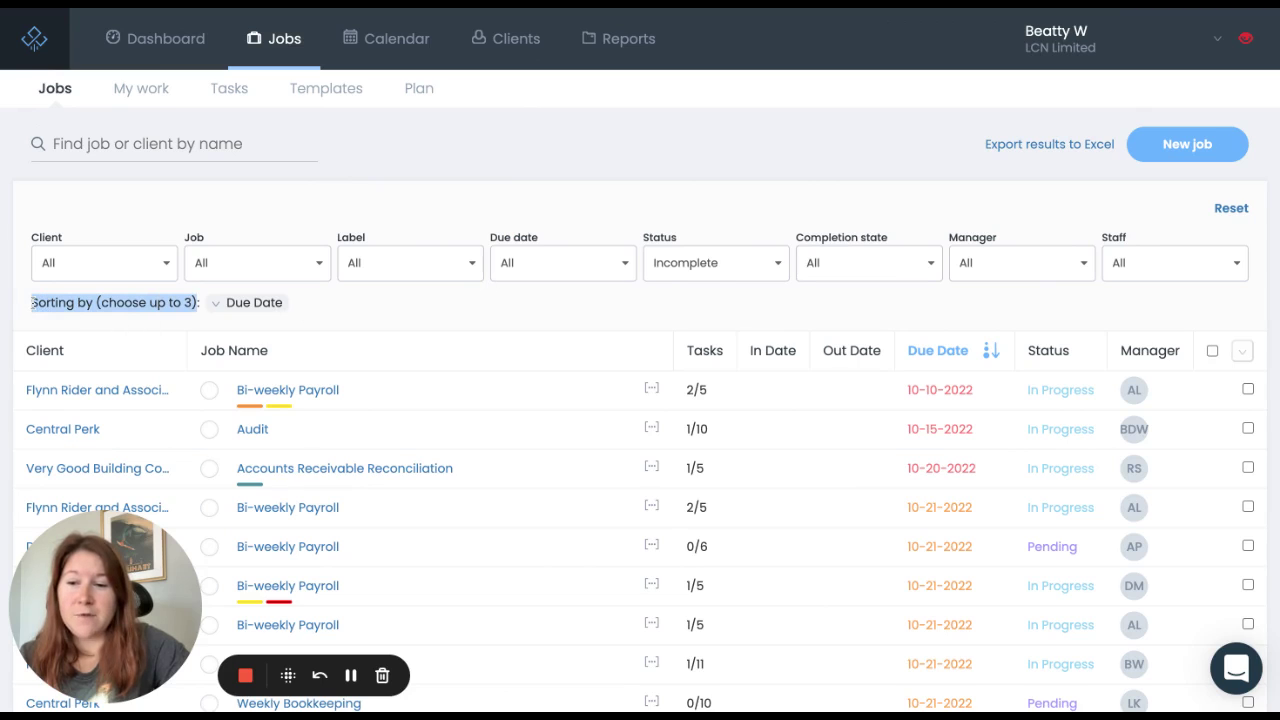
click(346, 313)
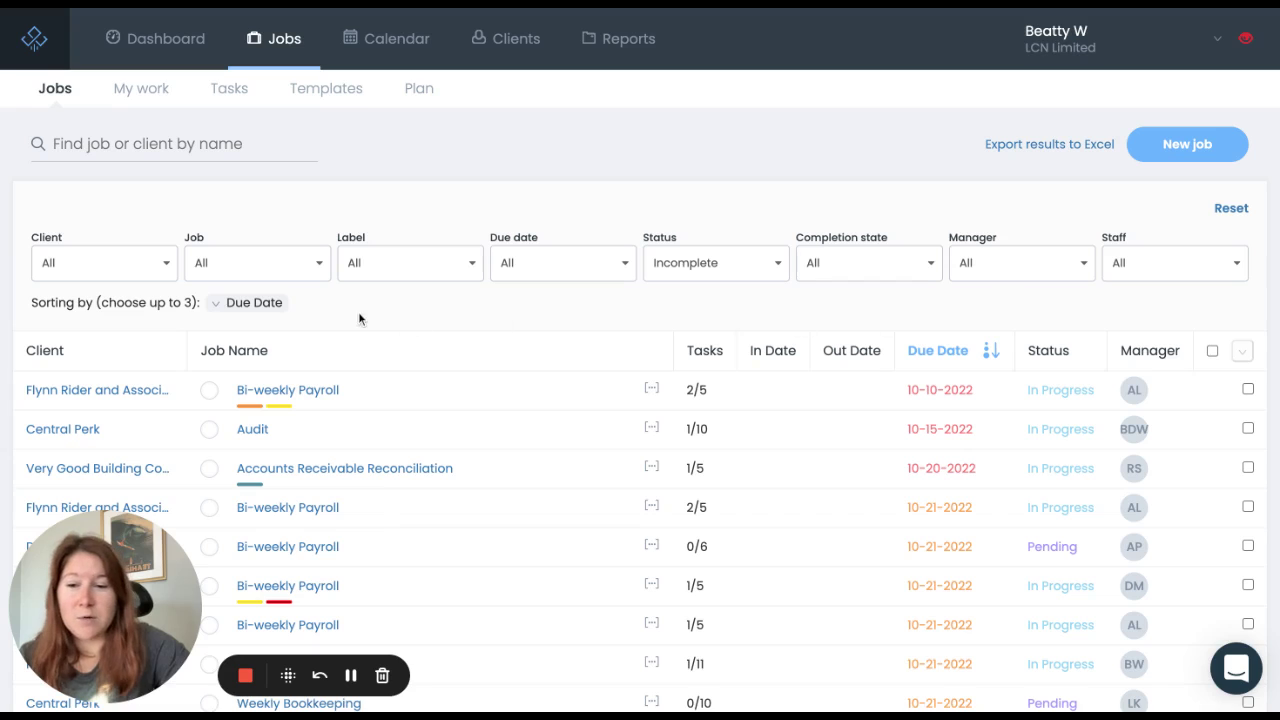
click(240, 358)
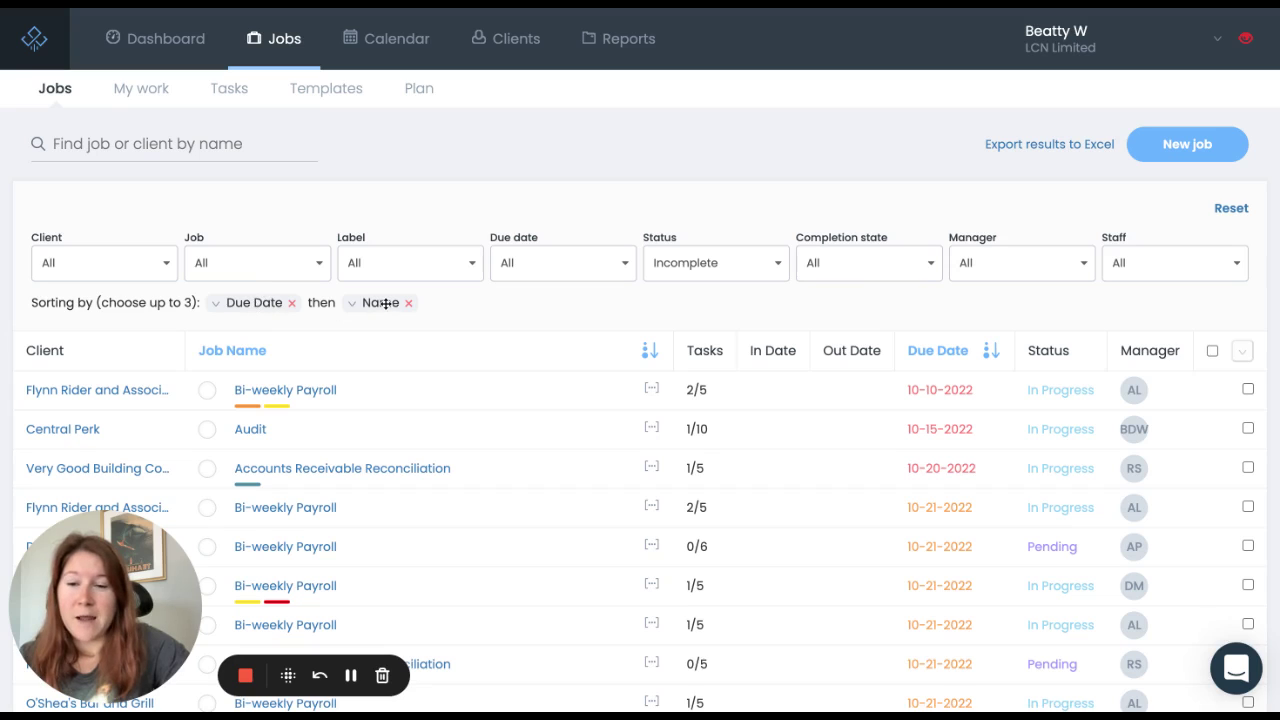
drag(385, 303, 235, 303)
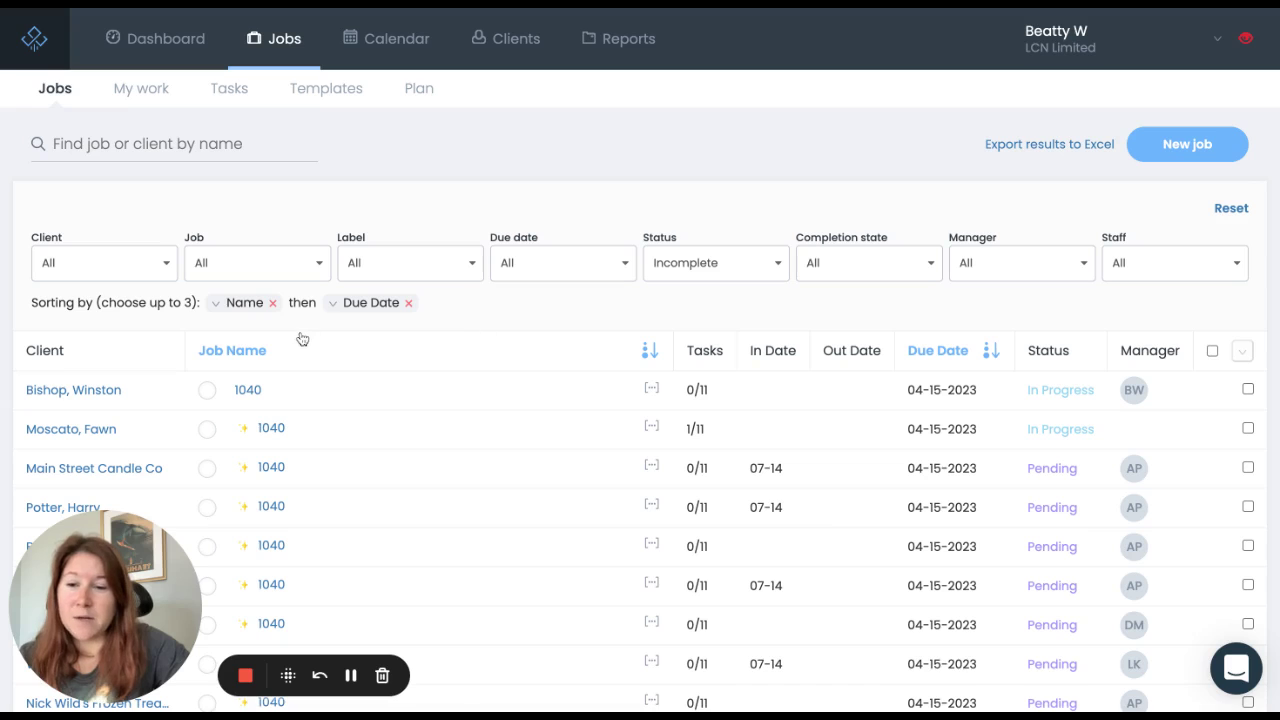
click(273, 303)
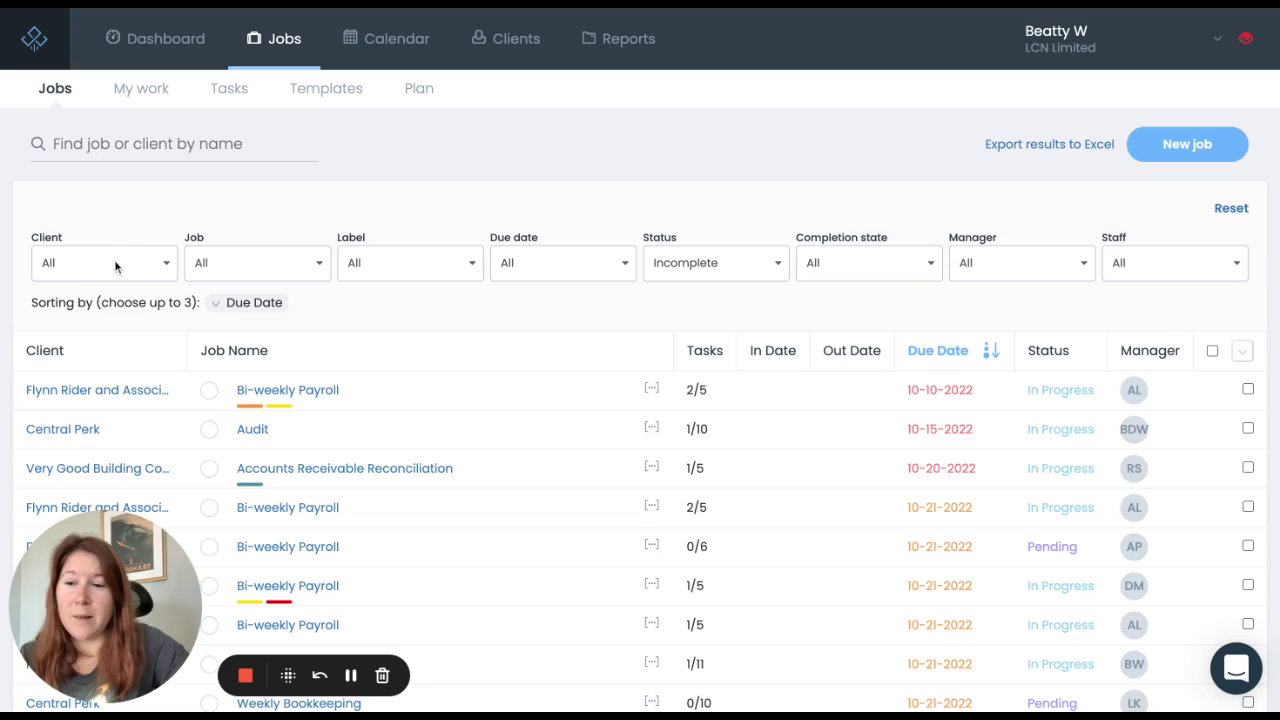
Step: Browse the Job and Label filter options, leaving both at All
click(265, 263)
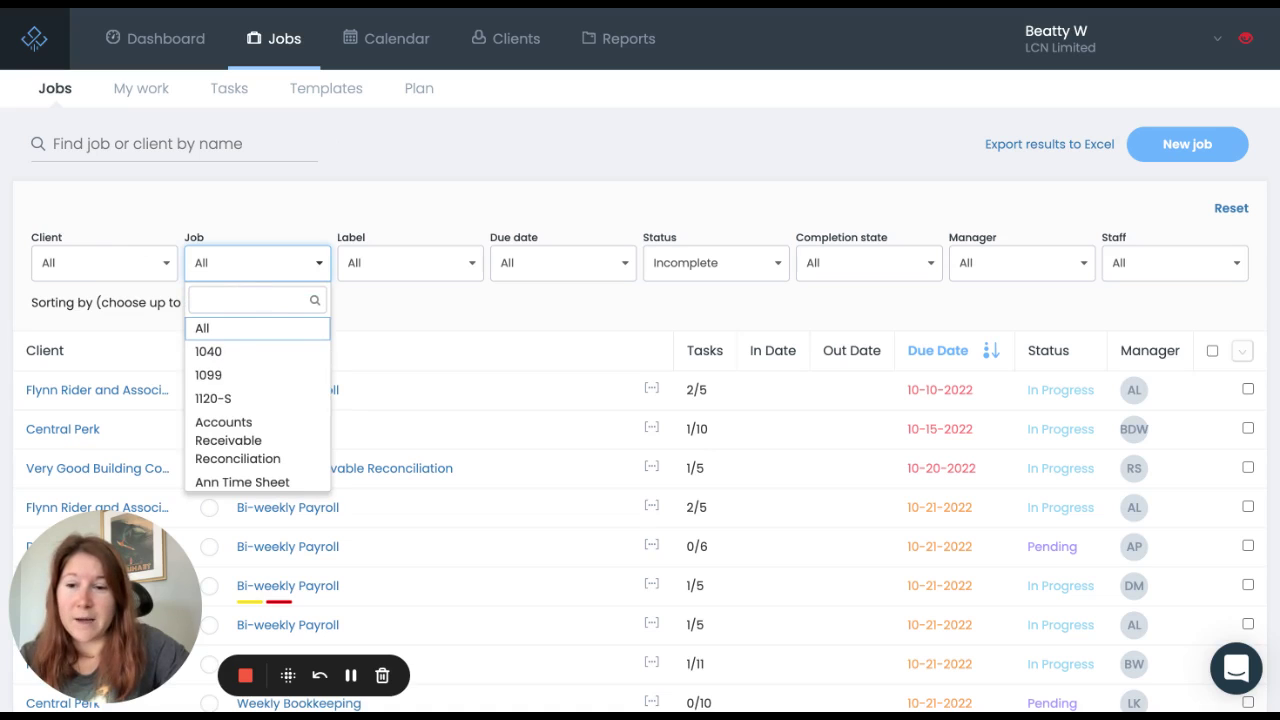
click(394, 165)
click(457, 263)
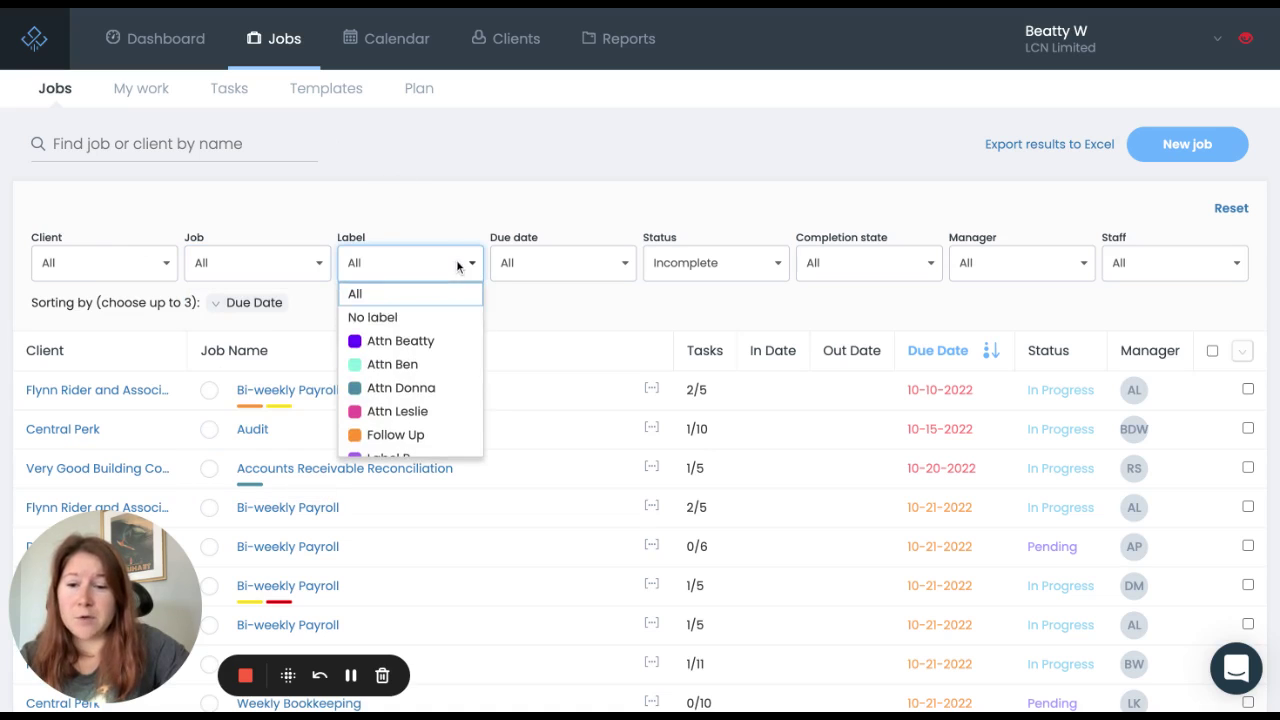
scroll(455, 347, down, 4)
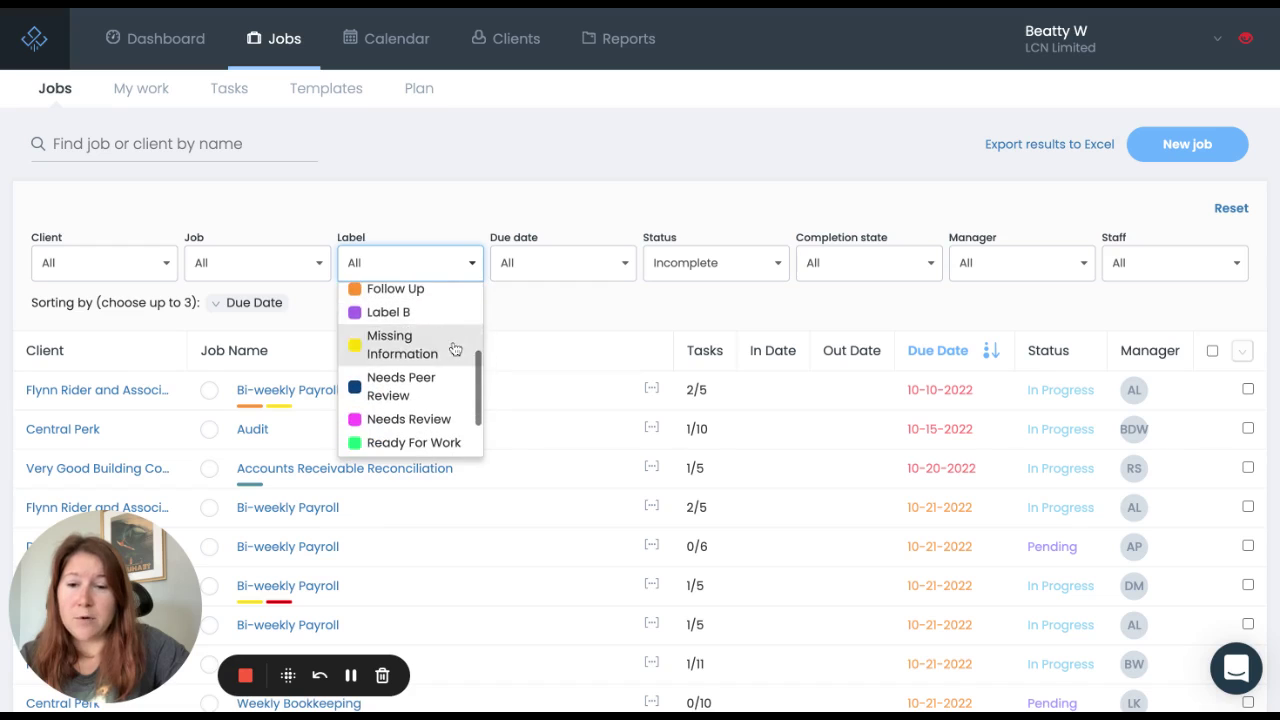
click(608, 263)
Step: Browse the Due date filter choices, then list the Status filter's options
click(608, 263)
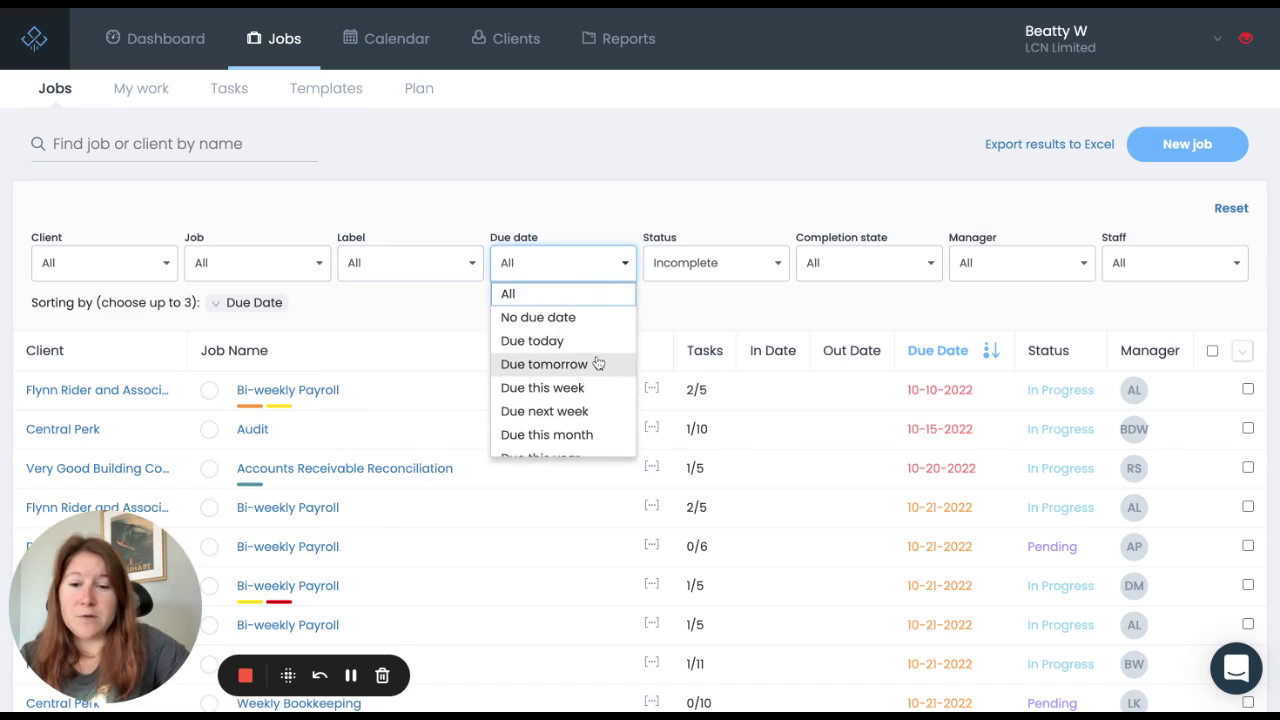
scroll(598, 362, down, 1)
scroll(598, 362, down, 3)
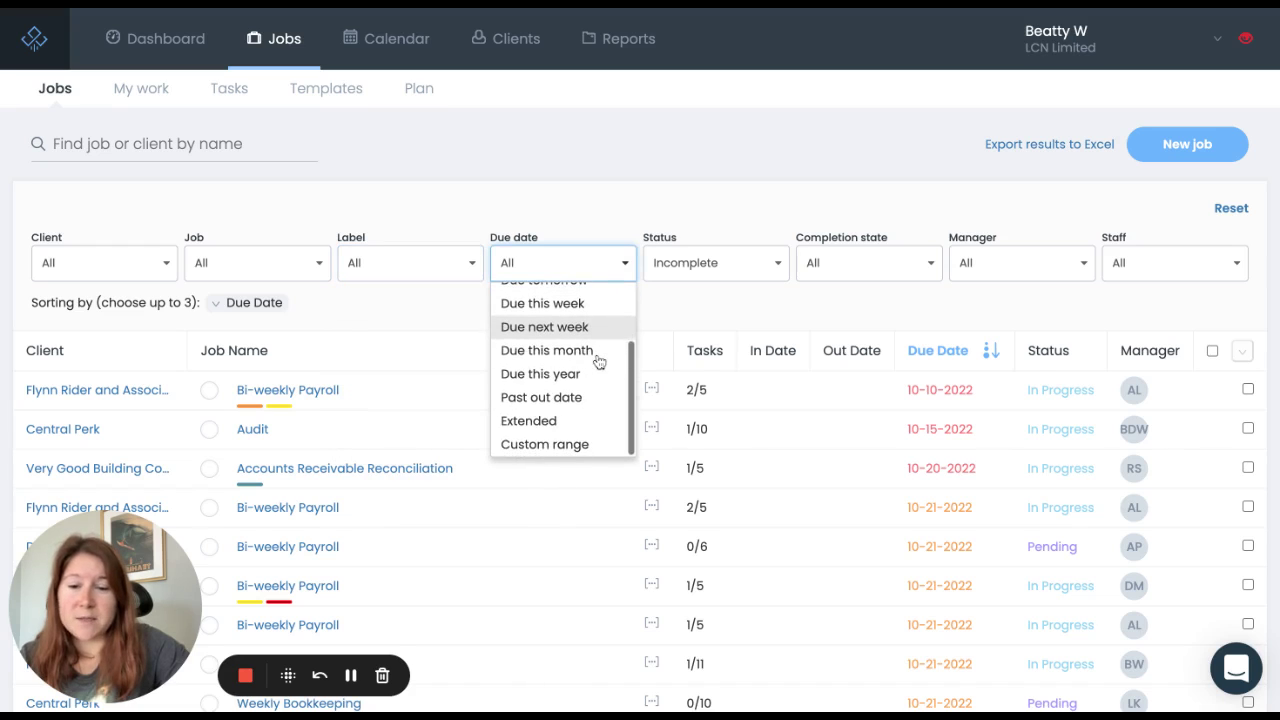
click(766, 166)
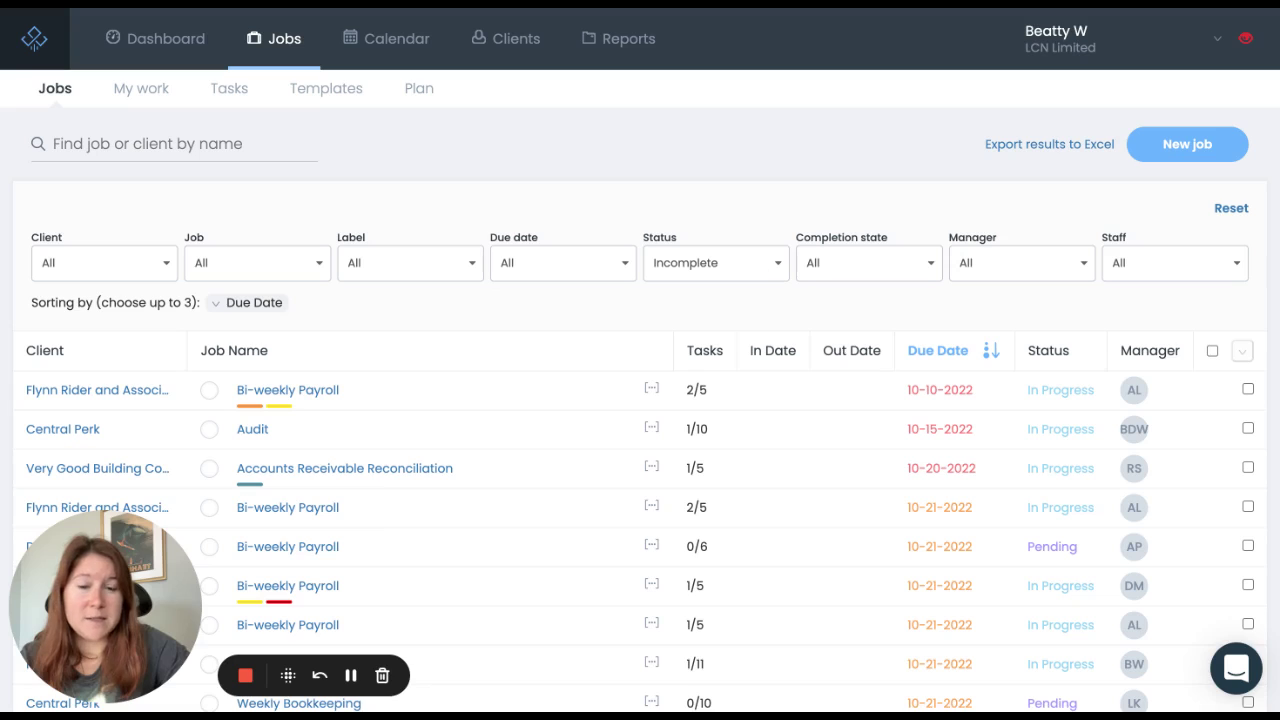
click(715, 262)
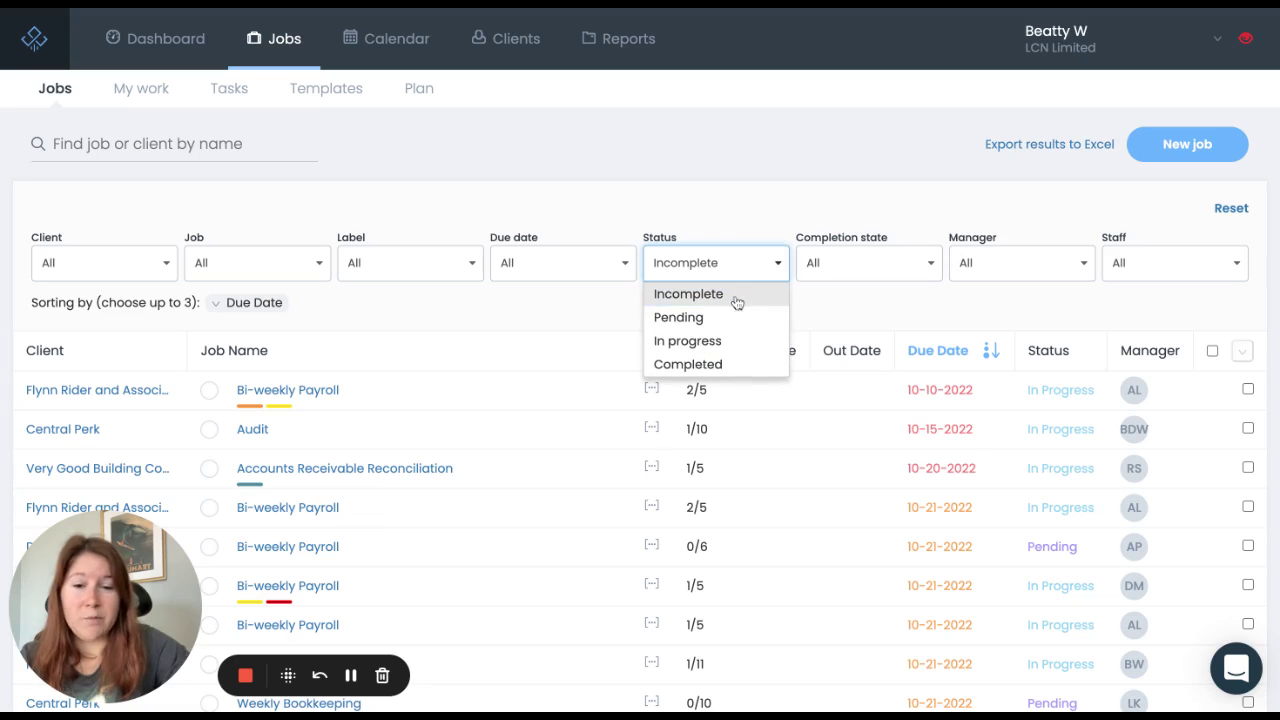
click(688, 364)
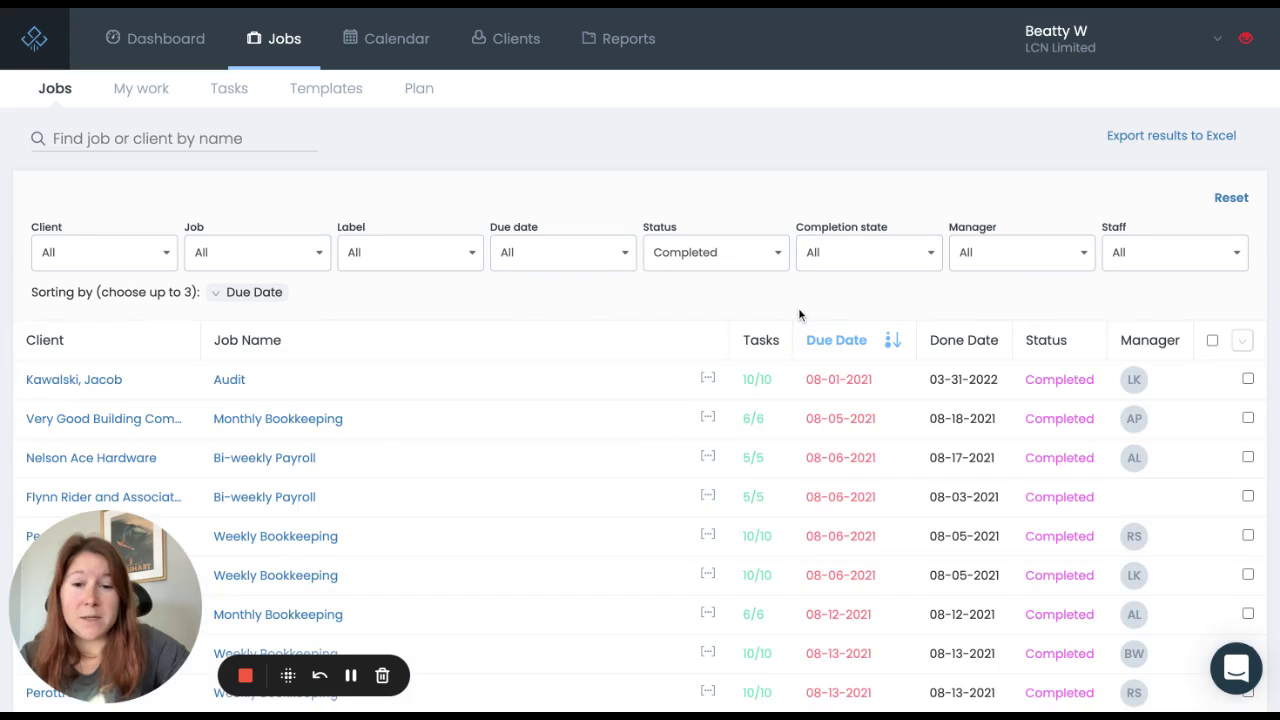
scroll(798, 314, down, 2)
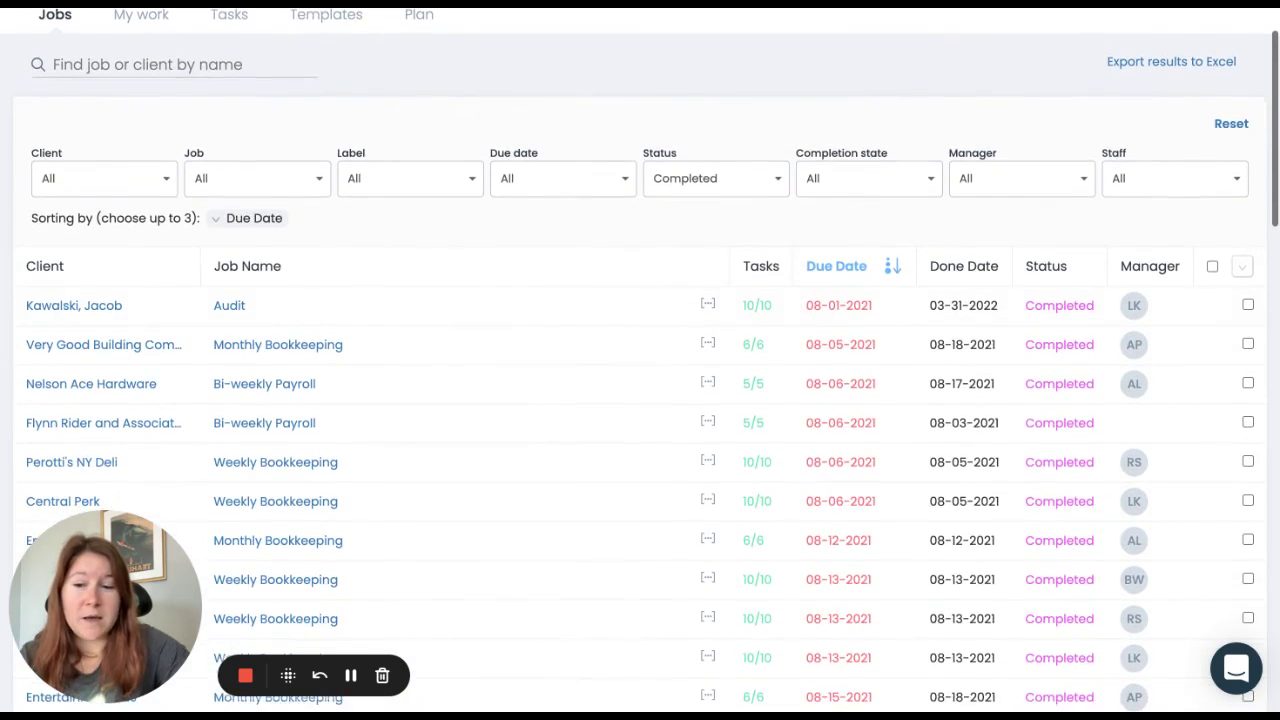
scroll(798, 314, up, 2)
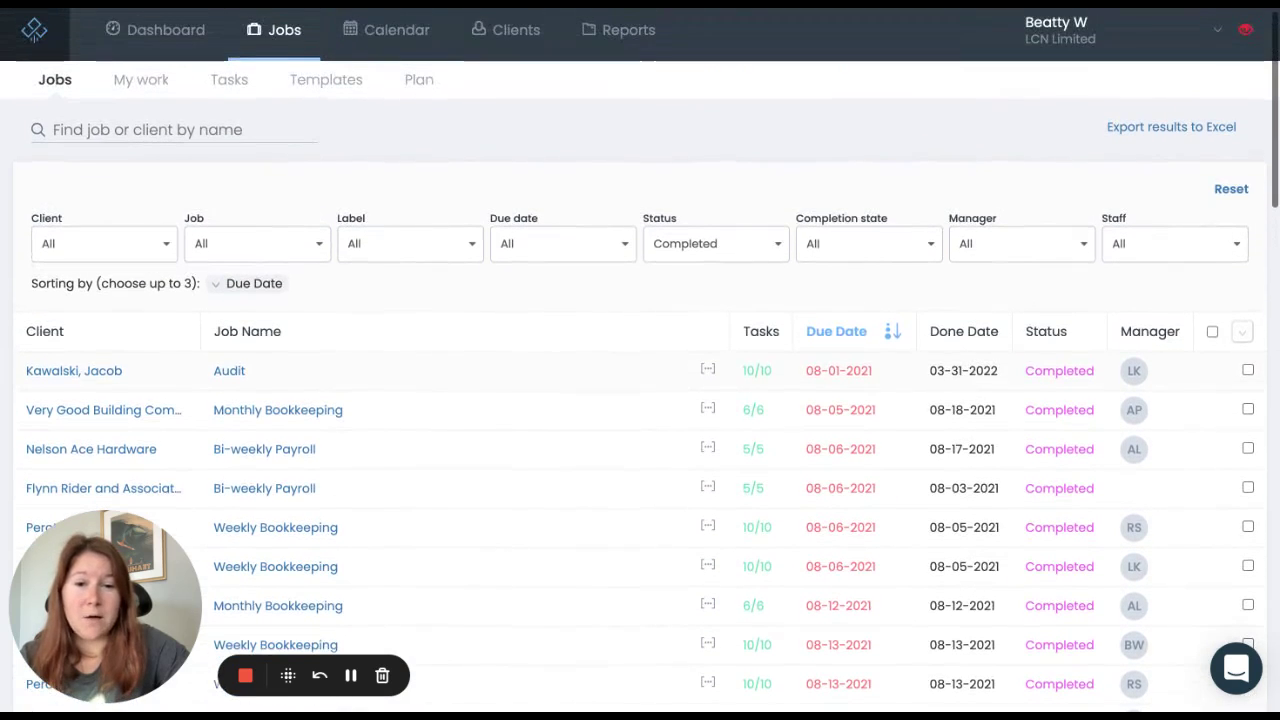
click(774, 256)
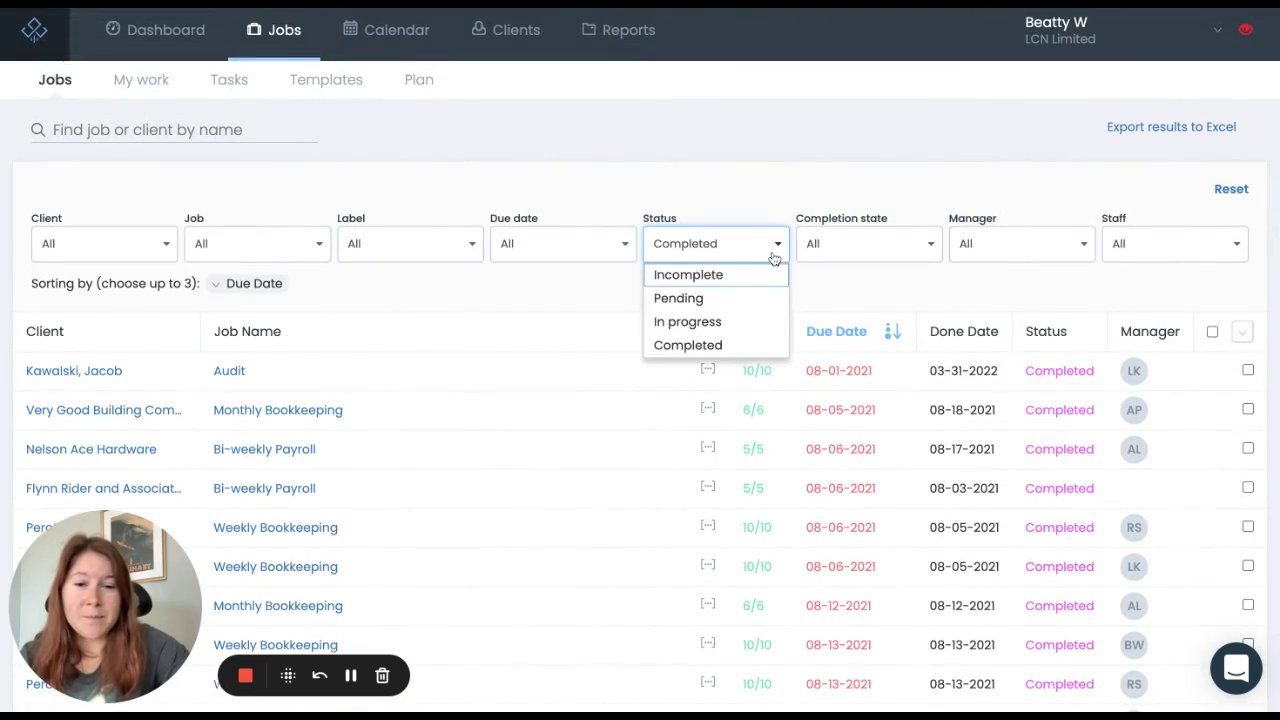
click(868, 271)
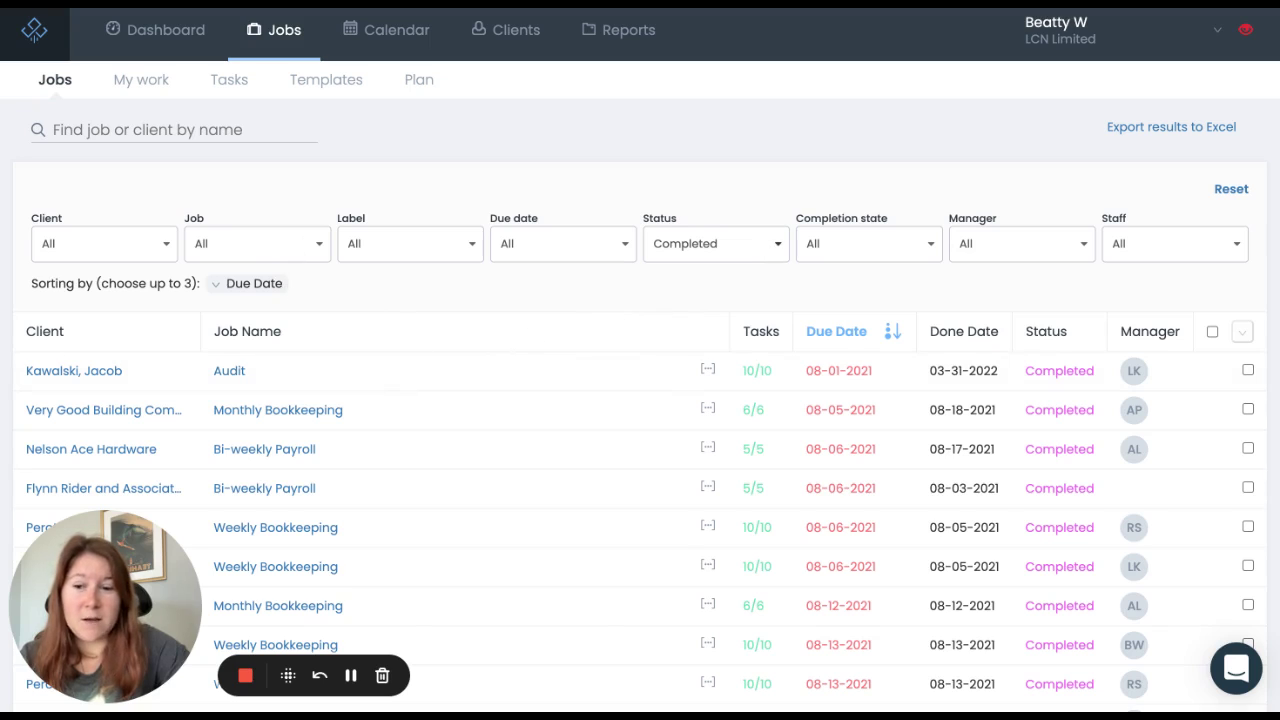
click(770, 243)
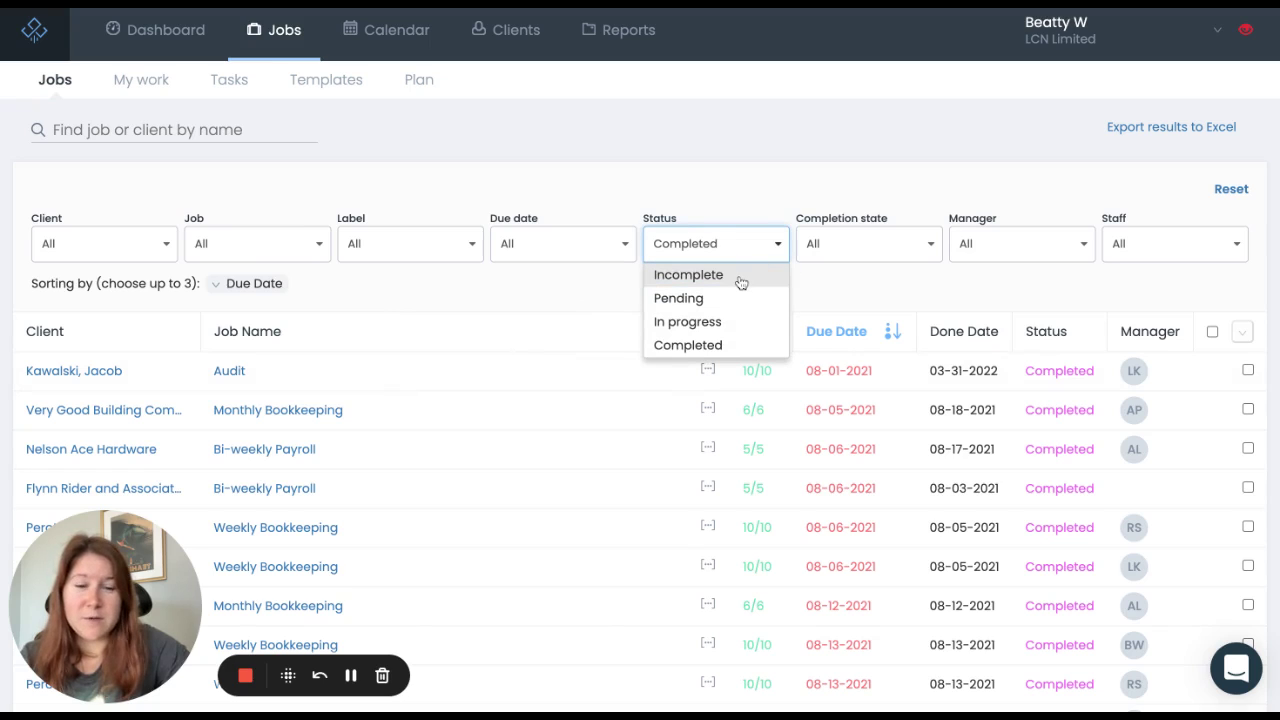
click(688, 274)
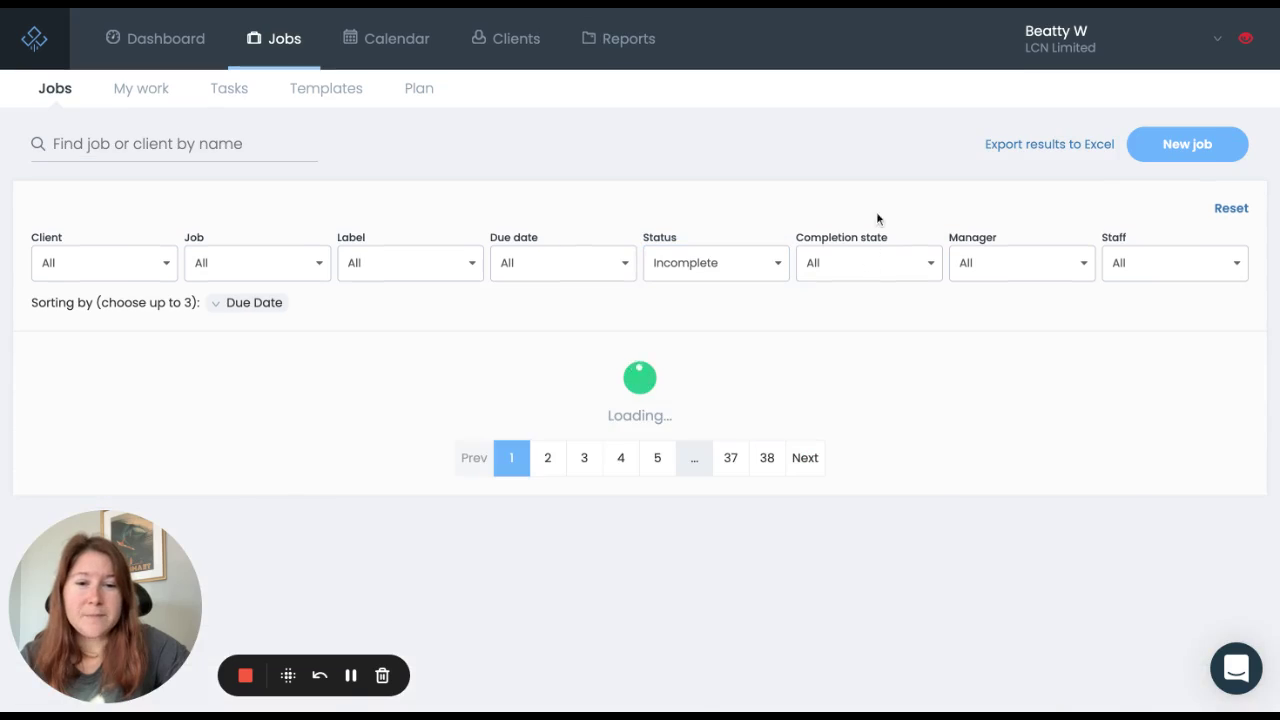
click(893, 265)
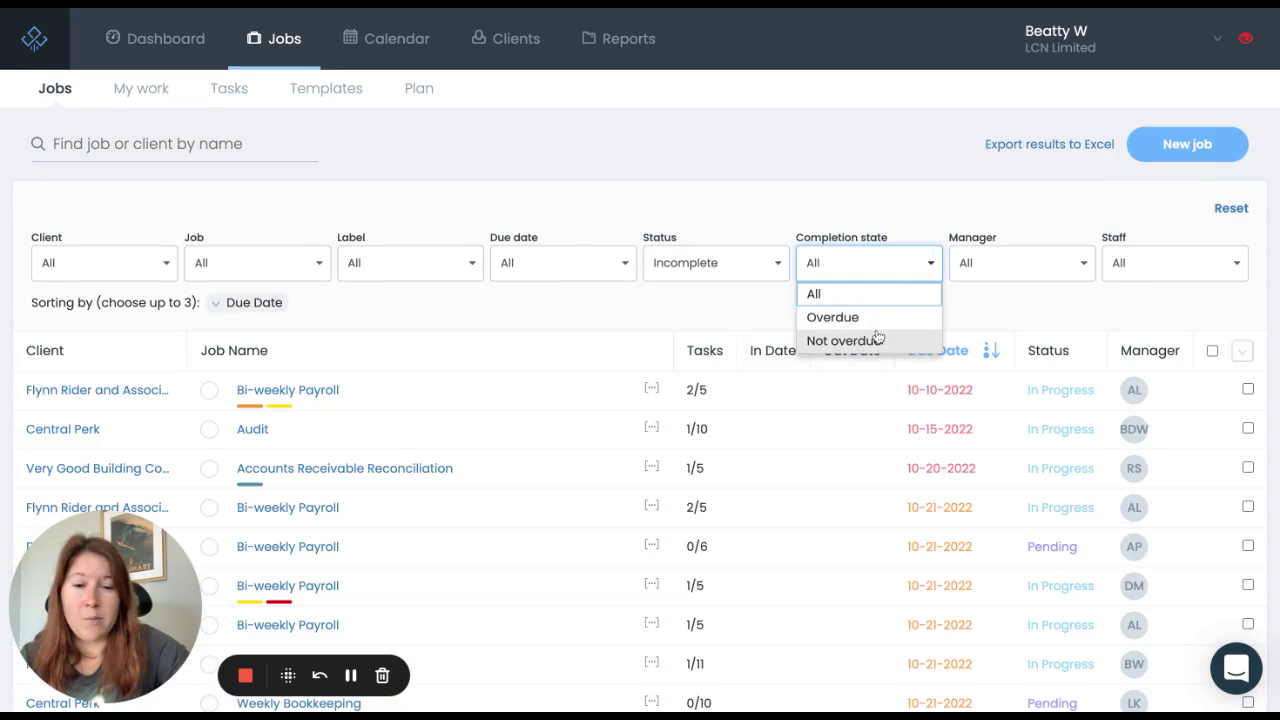
click(992, 183)
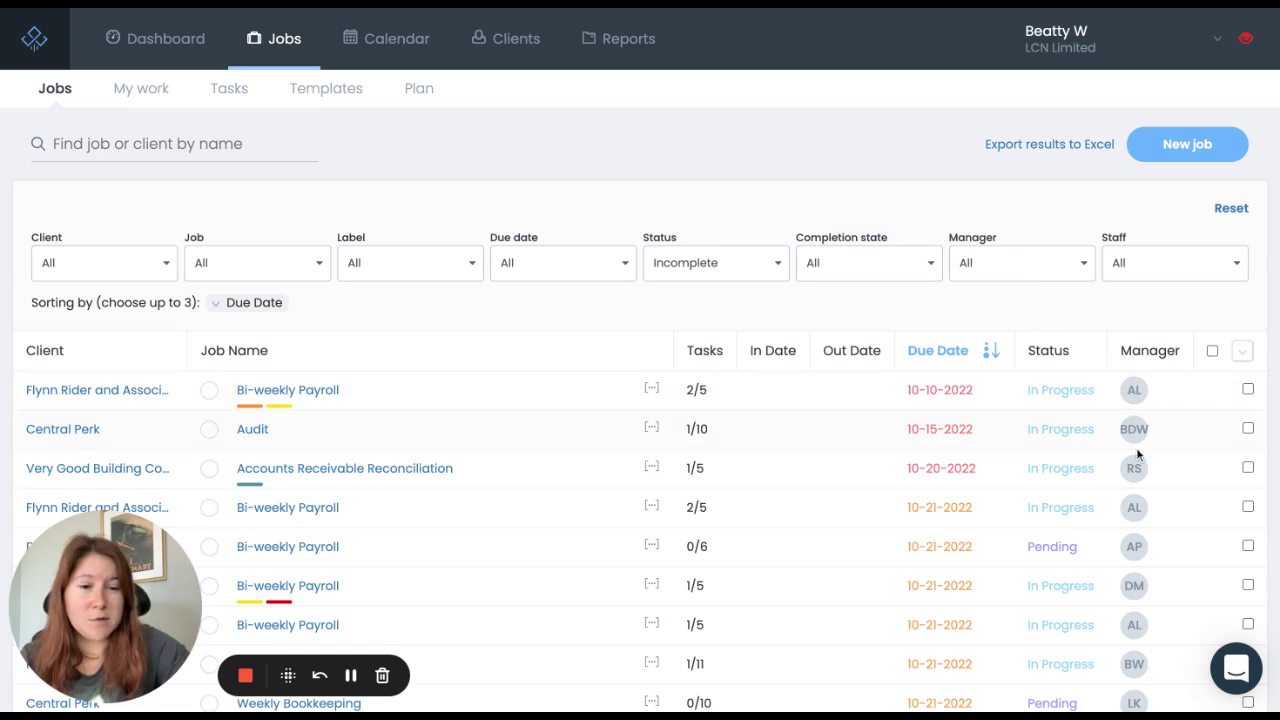
click(1075, 264)
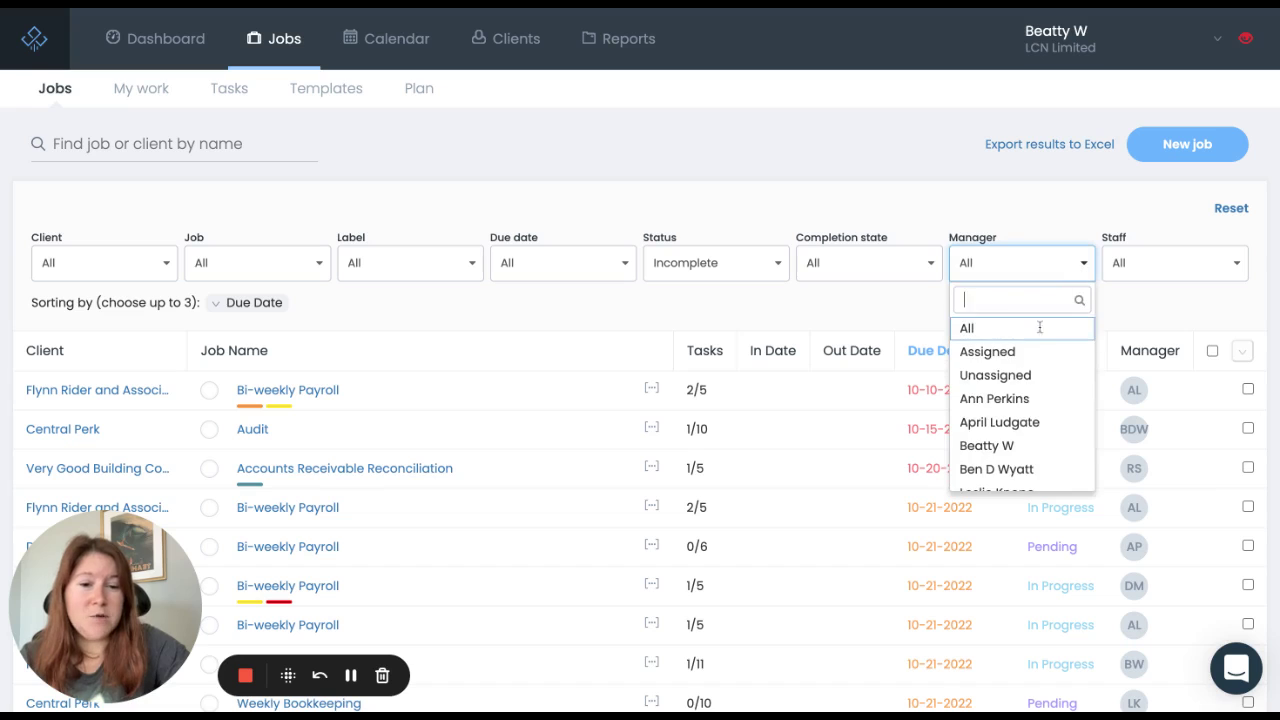
click(1020, 446)
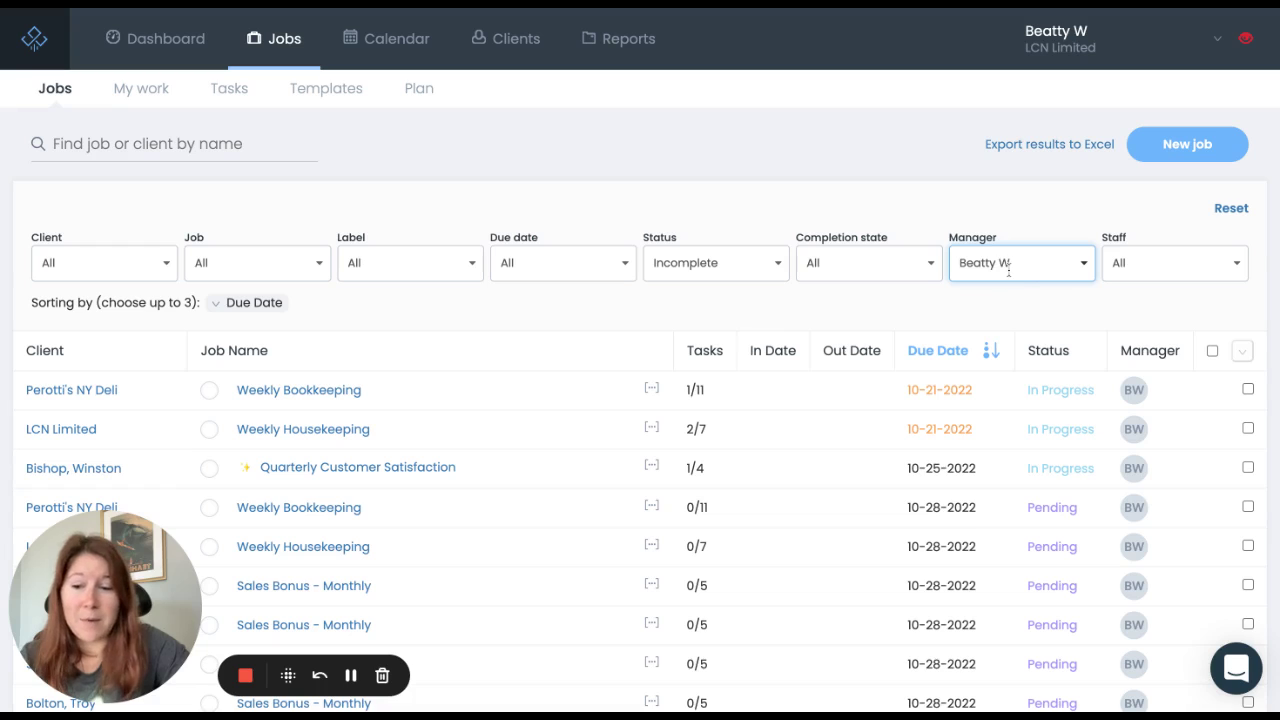
click(1169, 275)
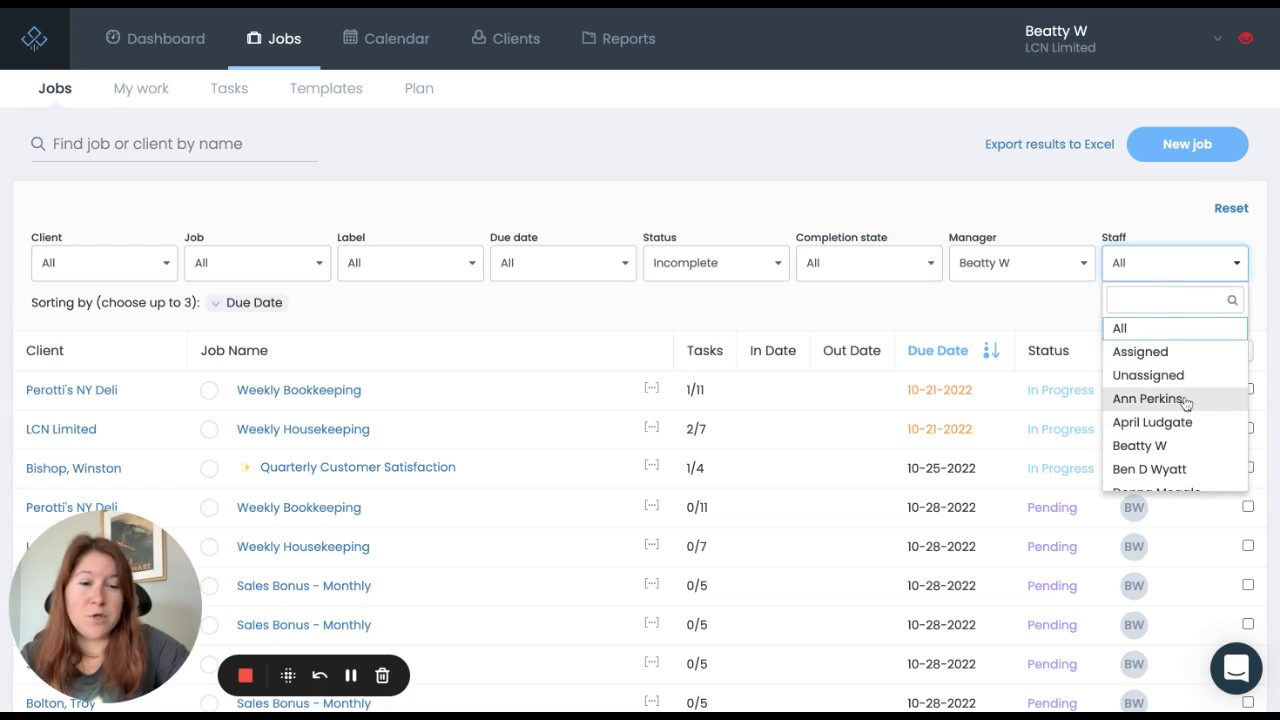
click(1148, 398)
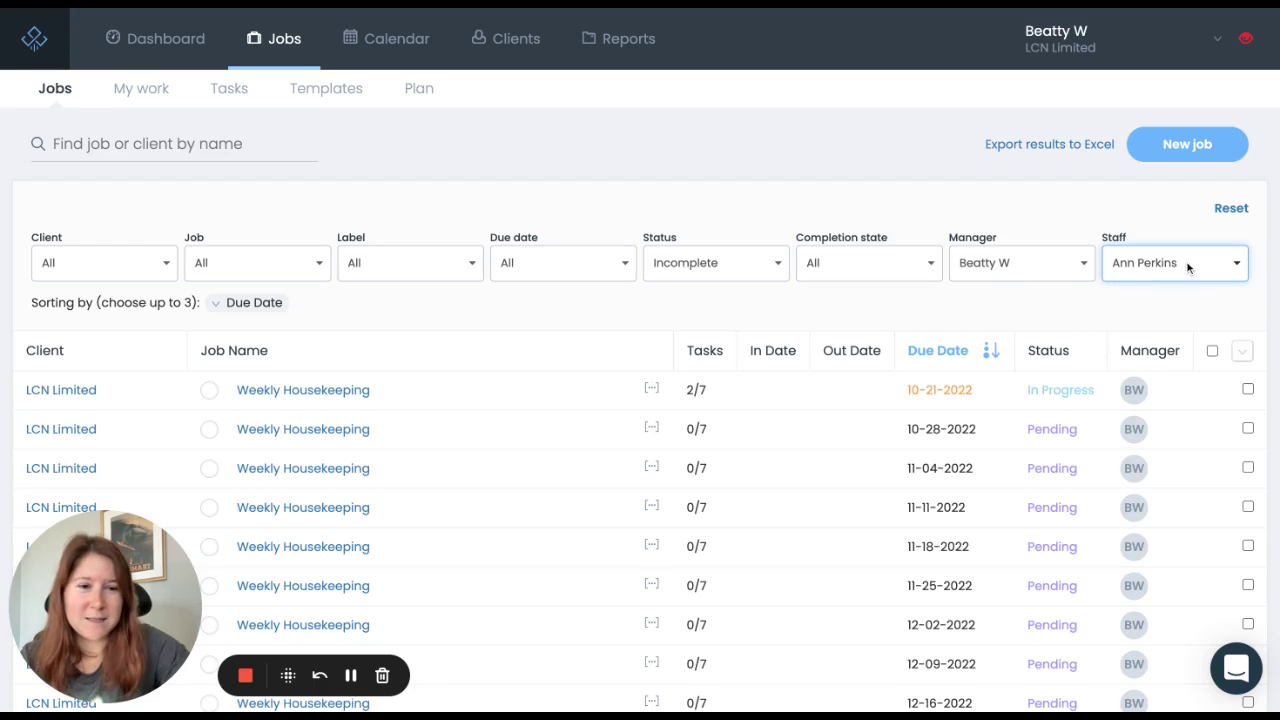
click(1082, 262)
click(1012, 332)
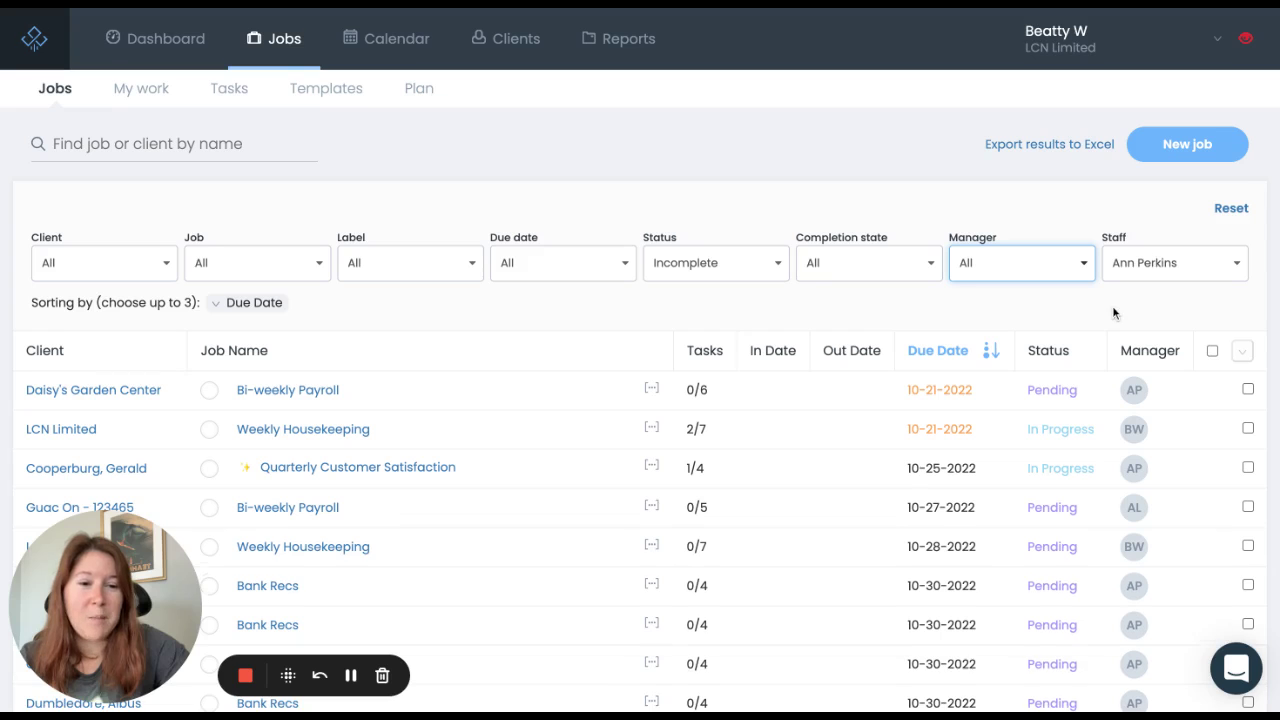
scroll(1113, 313, down, 3)
scroll(1112, 305, down, 2)
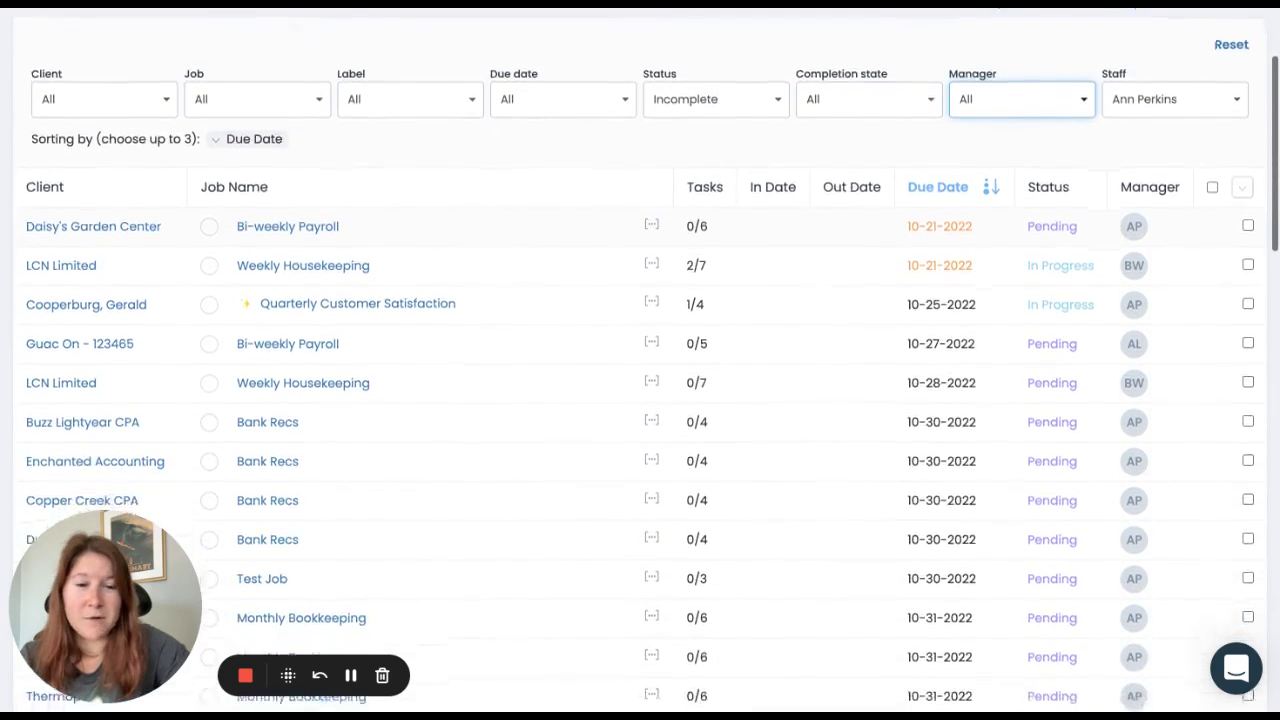
scroll(640, 360, up, 4)
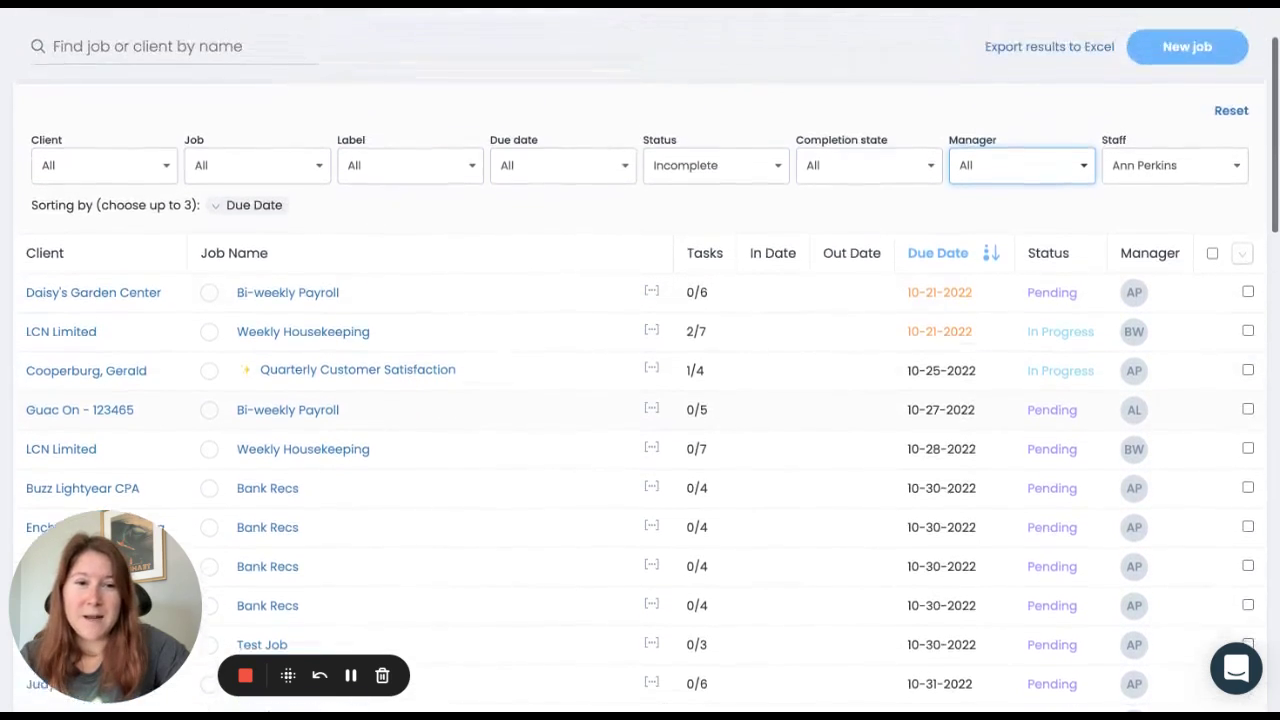
click(1168, 276)
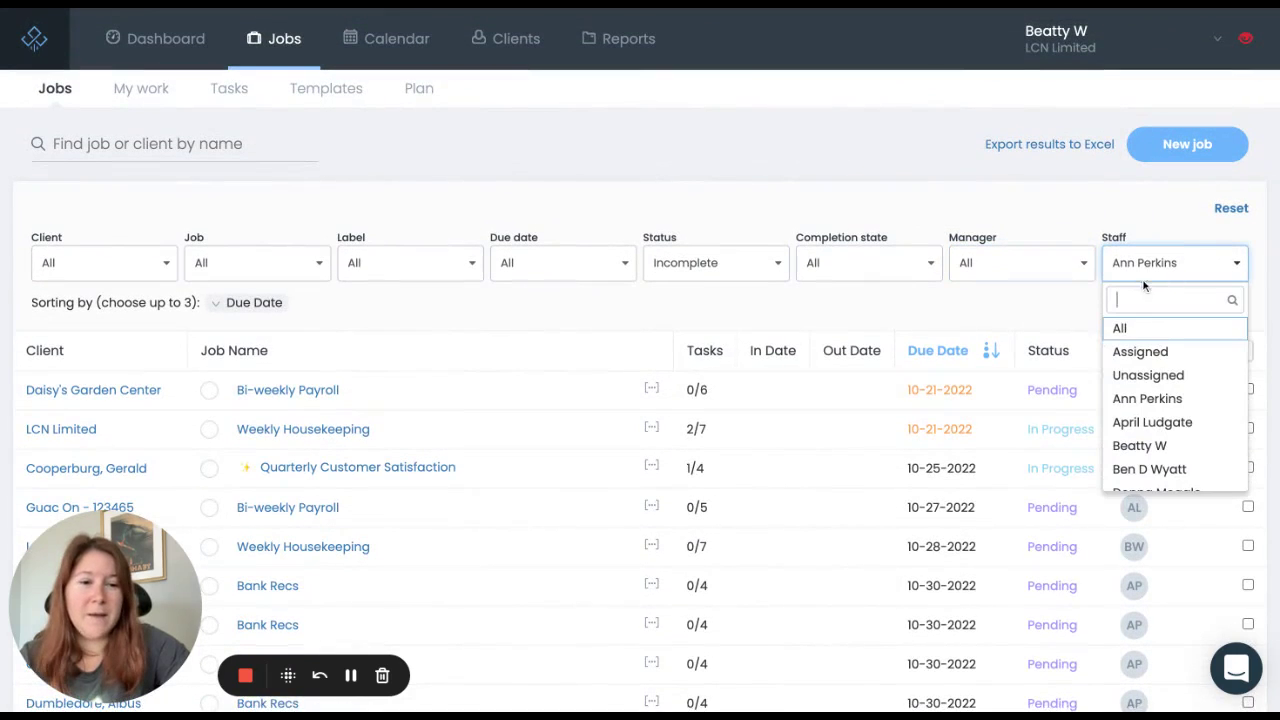
click(1131, 328)
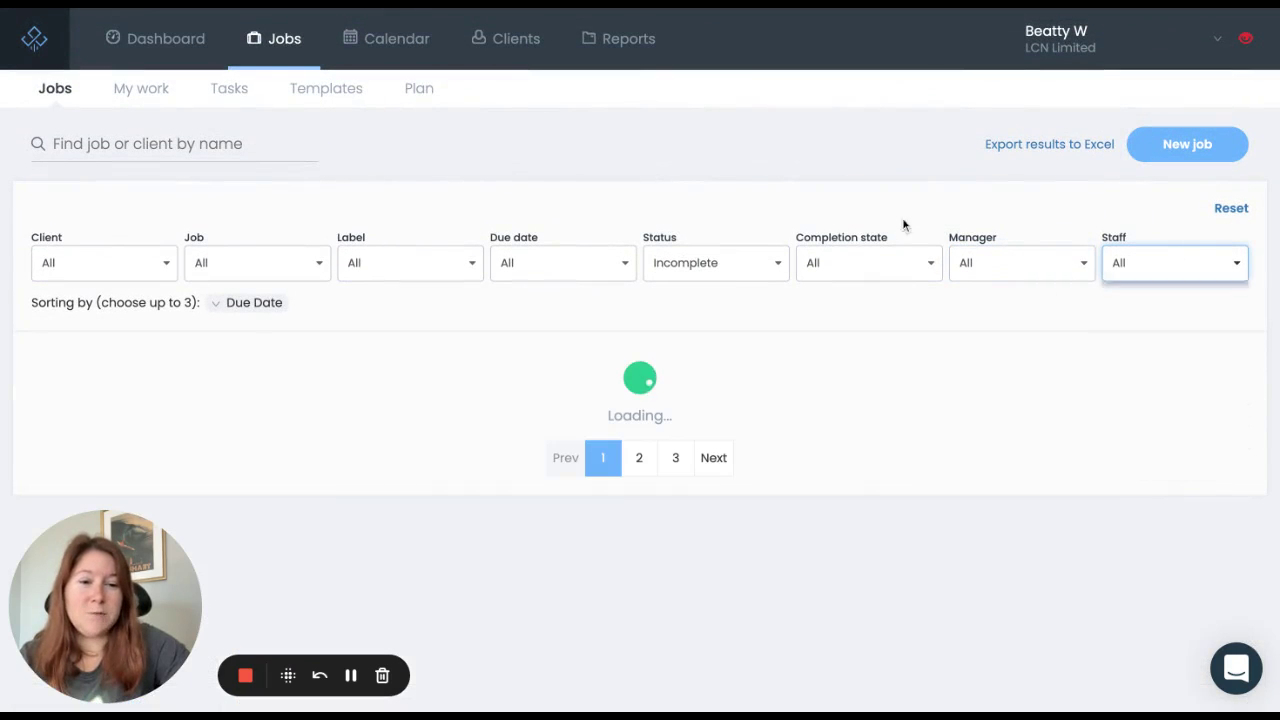
click(218, 145)
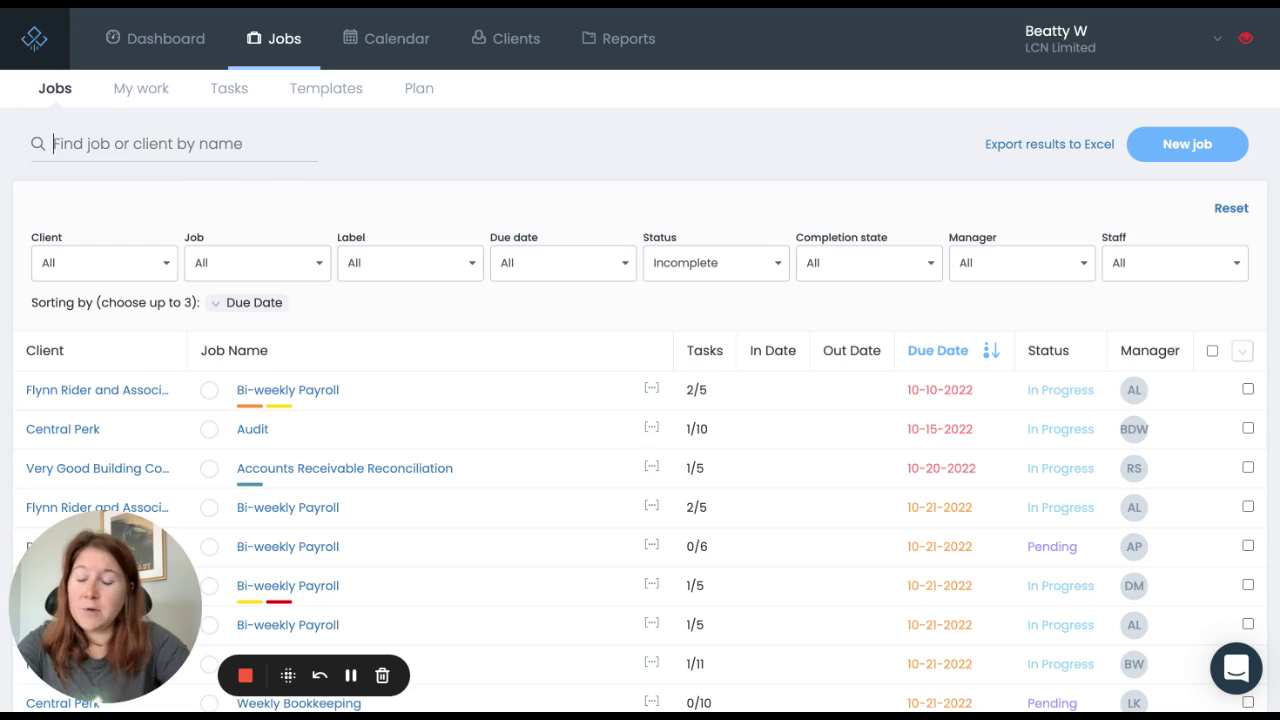
Step: Search jobs for 'bookkeeping', review the Weekly and Monthly Bookkeeping results, then reset the search
text(bookke)
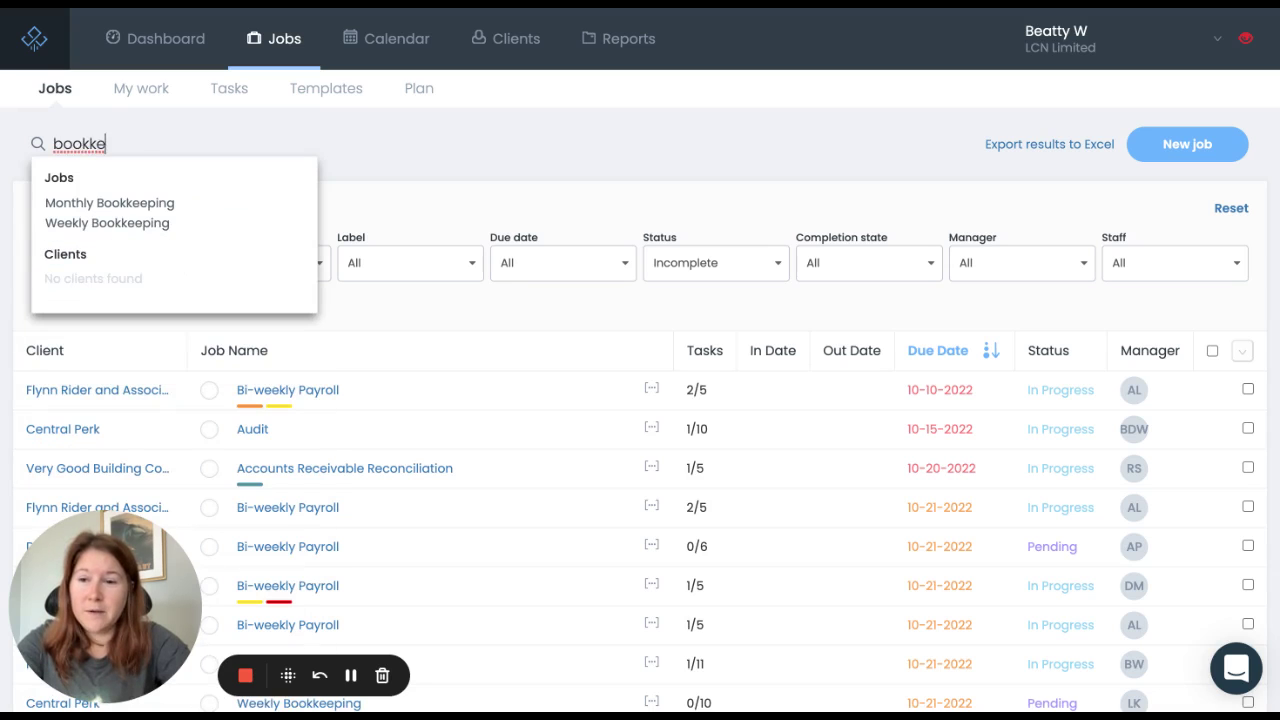
text(eping)
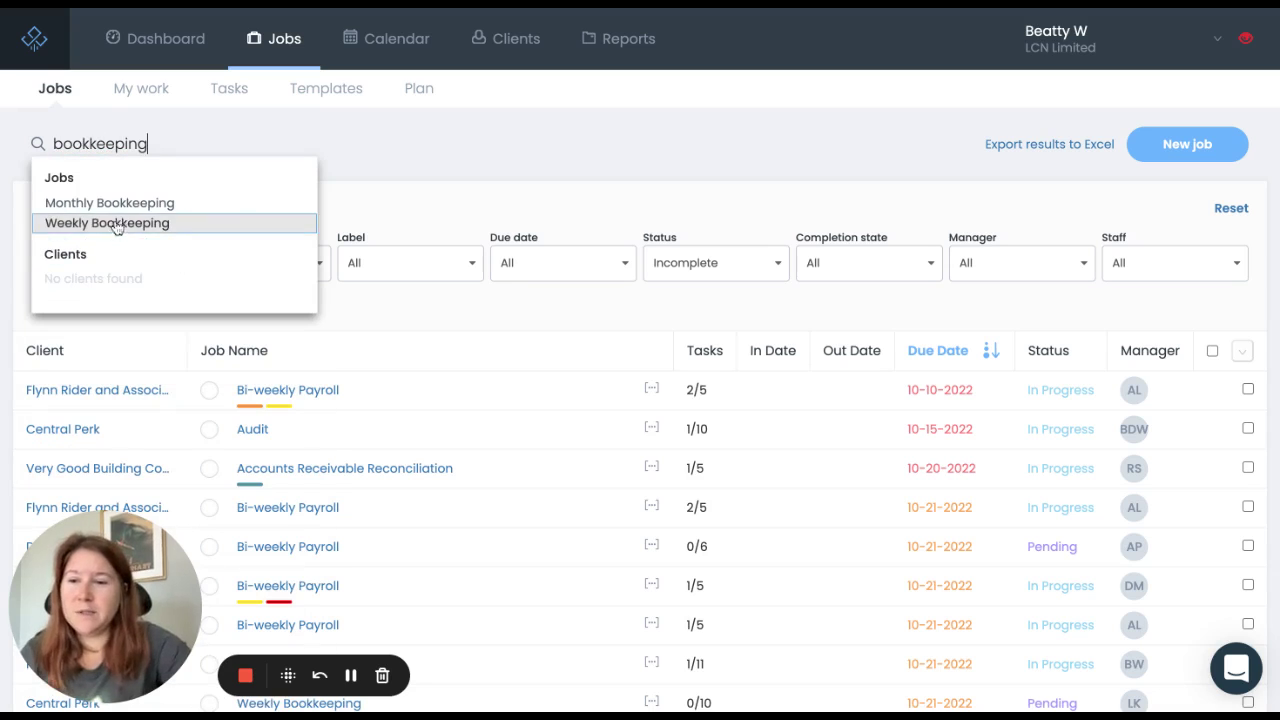
click(174, 132)
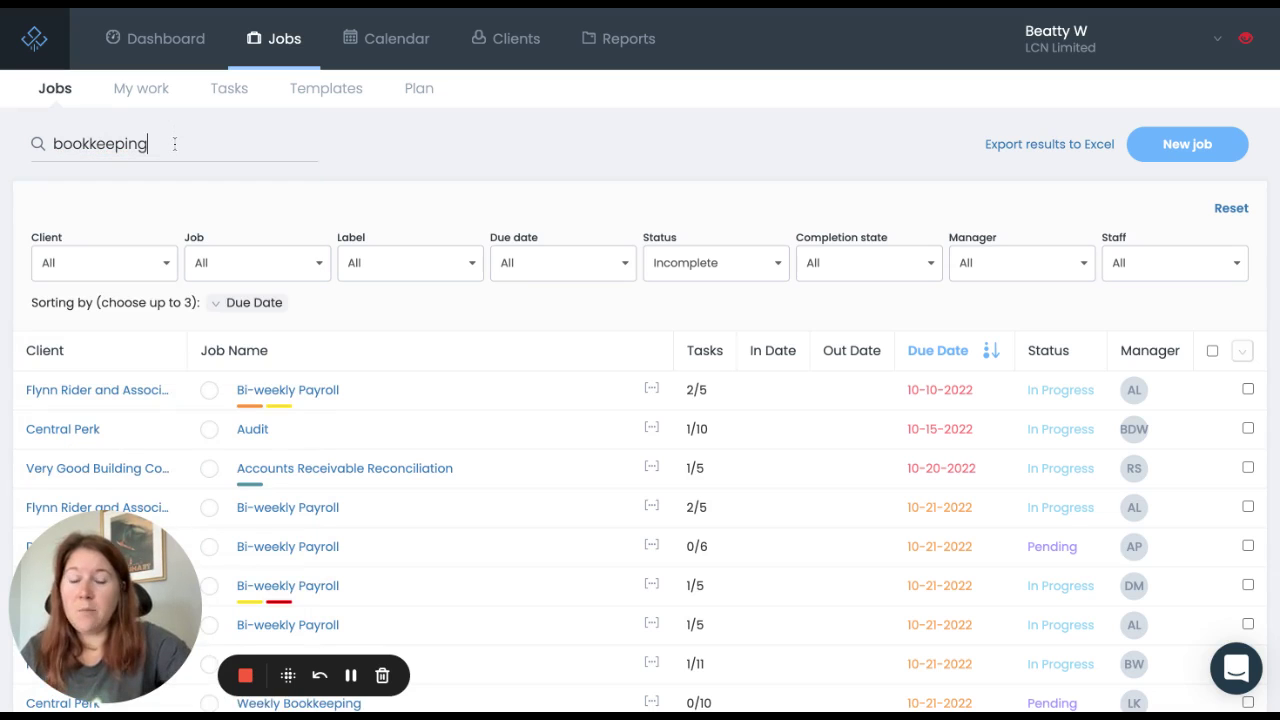
key(Return)
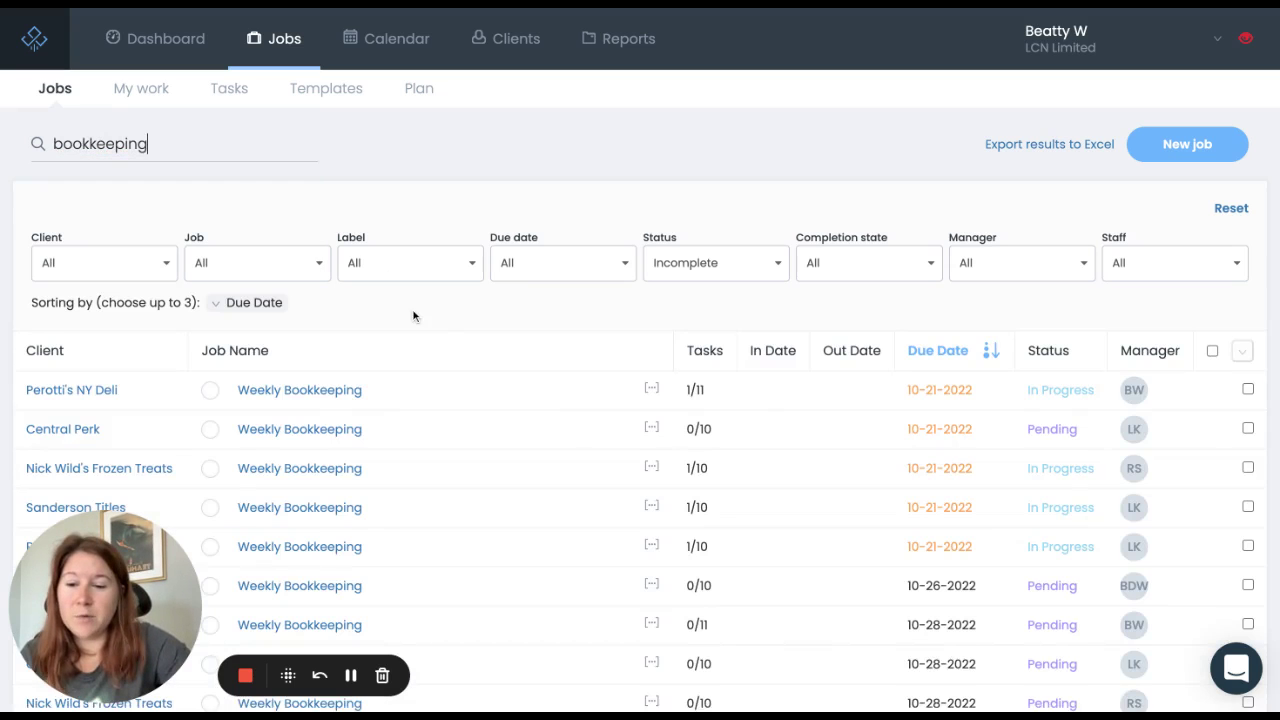
scroll(414, 316, down, 6)
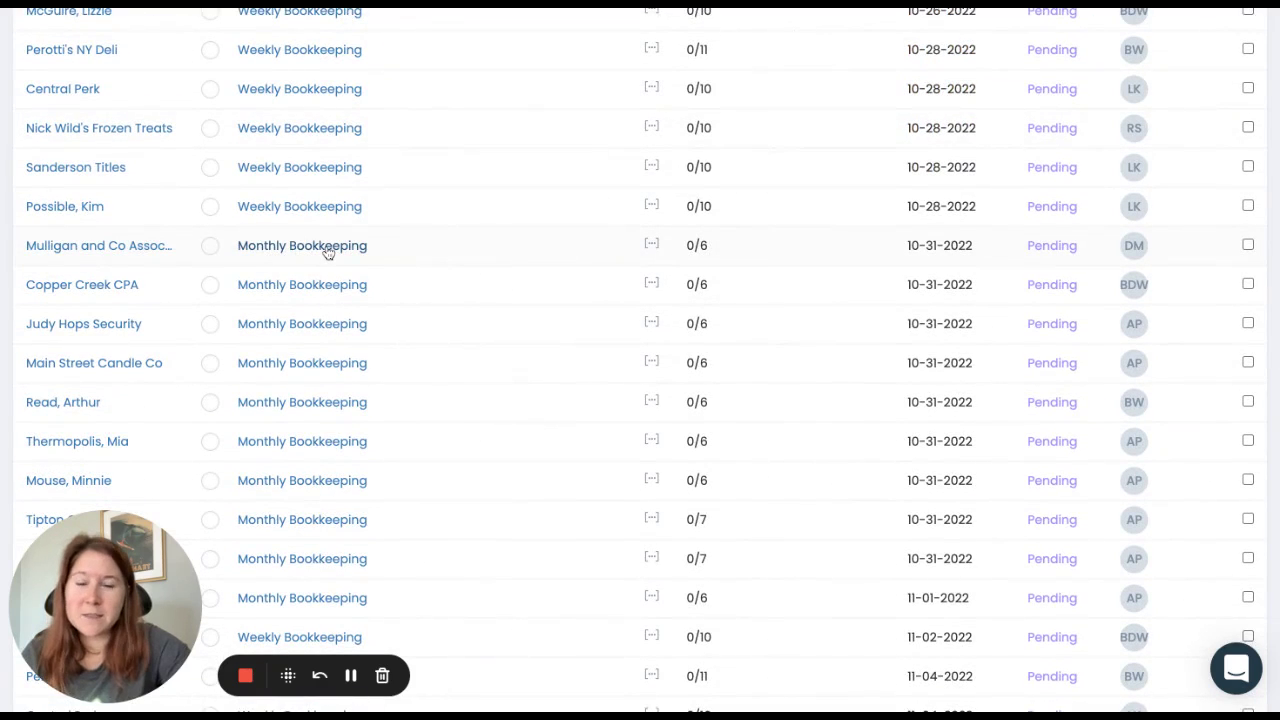
scroll(328, 252, up, 6)
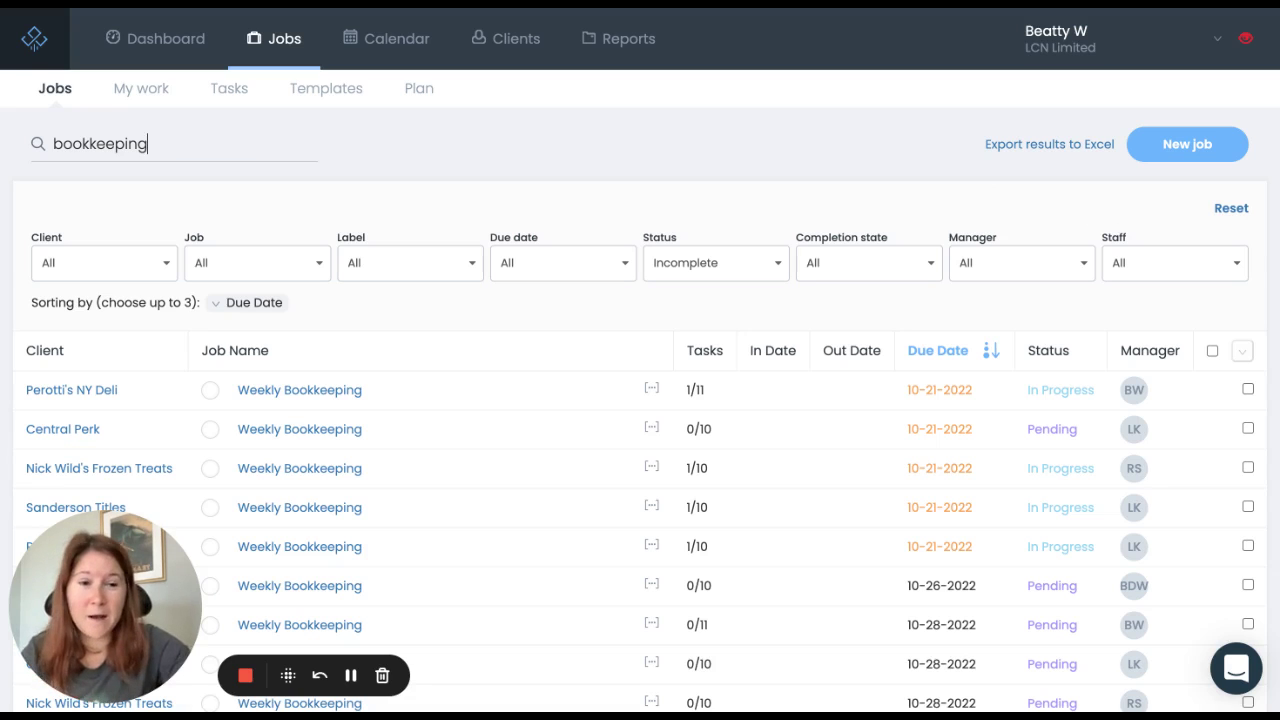
click(1231, 210)
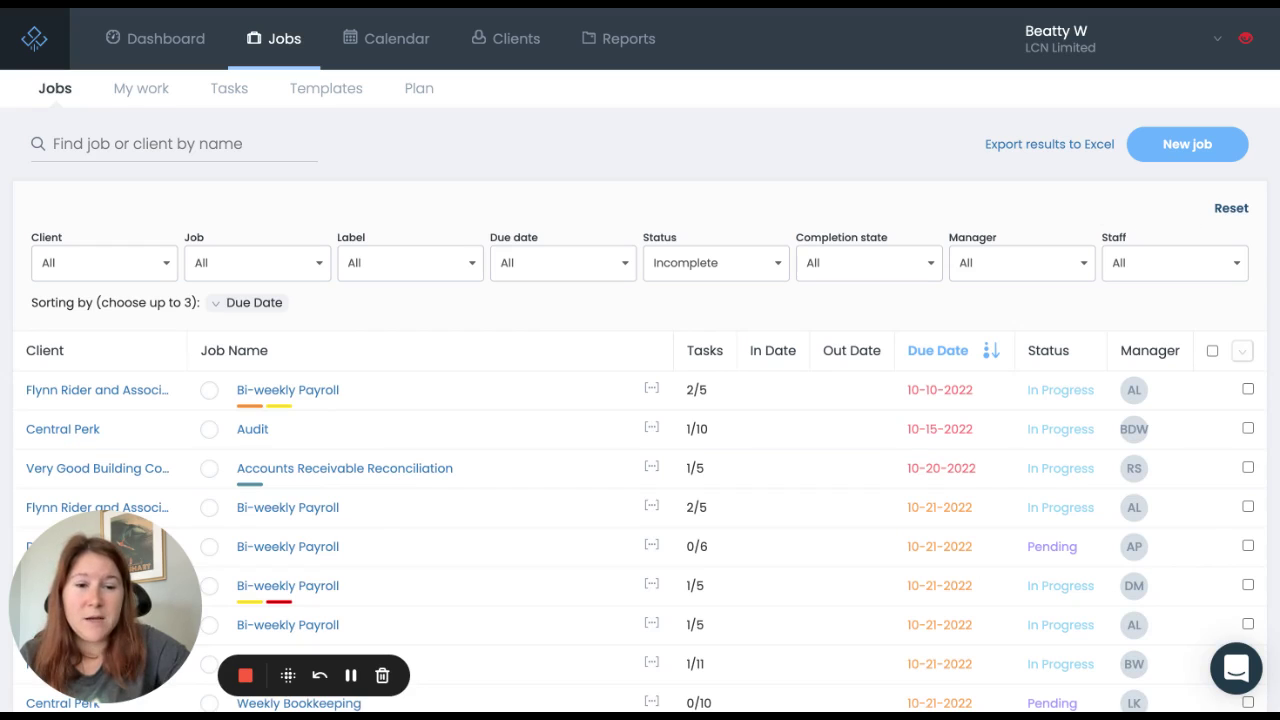
Step: Scroll through the incomplete jobs and view the recurrence tooltips on their Due Date values
scroll(640, 360, down, 1)
scroll(640, 360, up, 1)
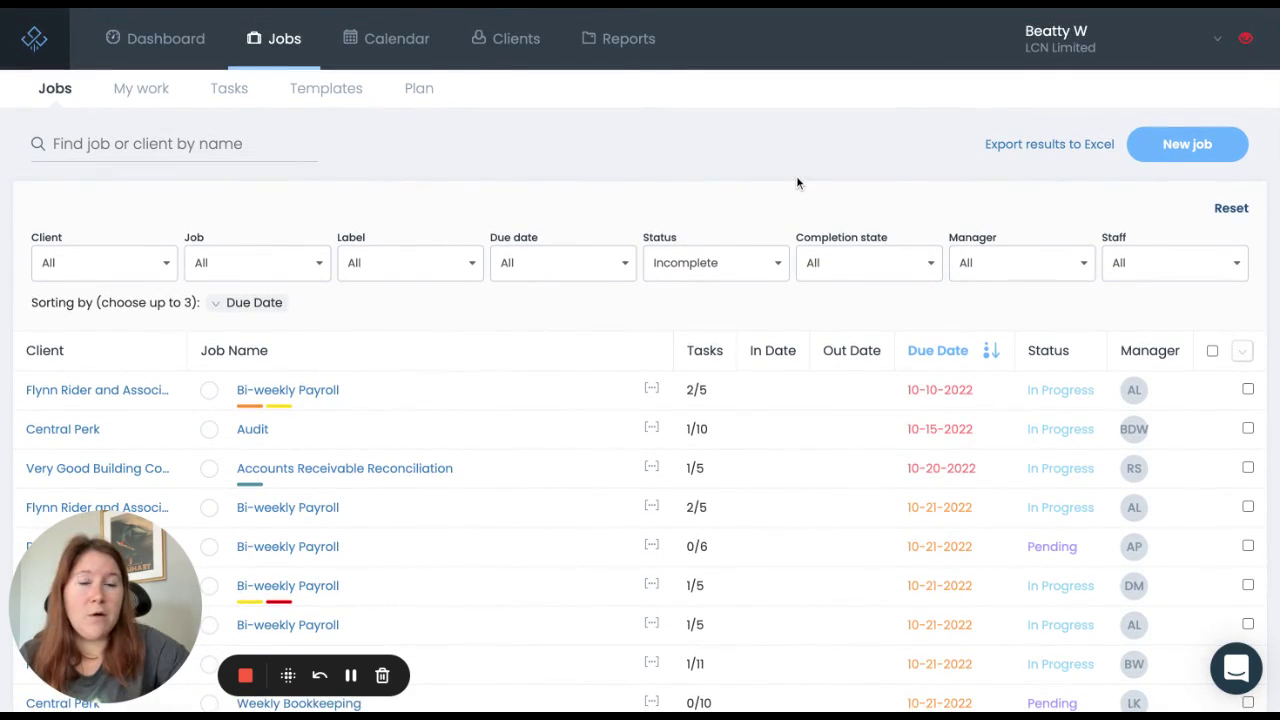
scroll(640, 360, down, 3)
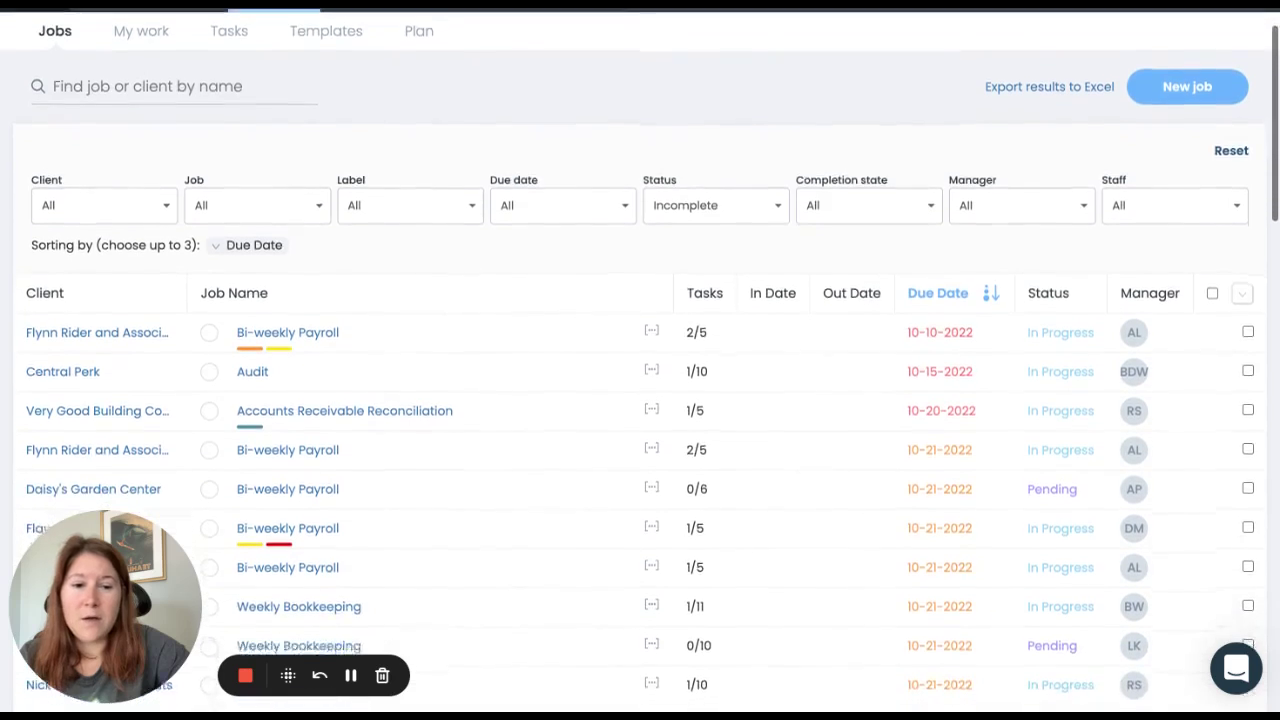
scroll(640, 360, down, 3)
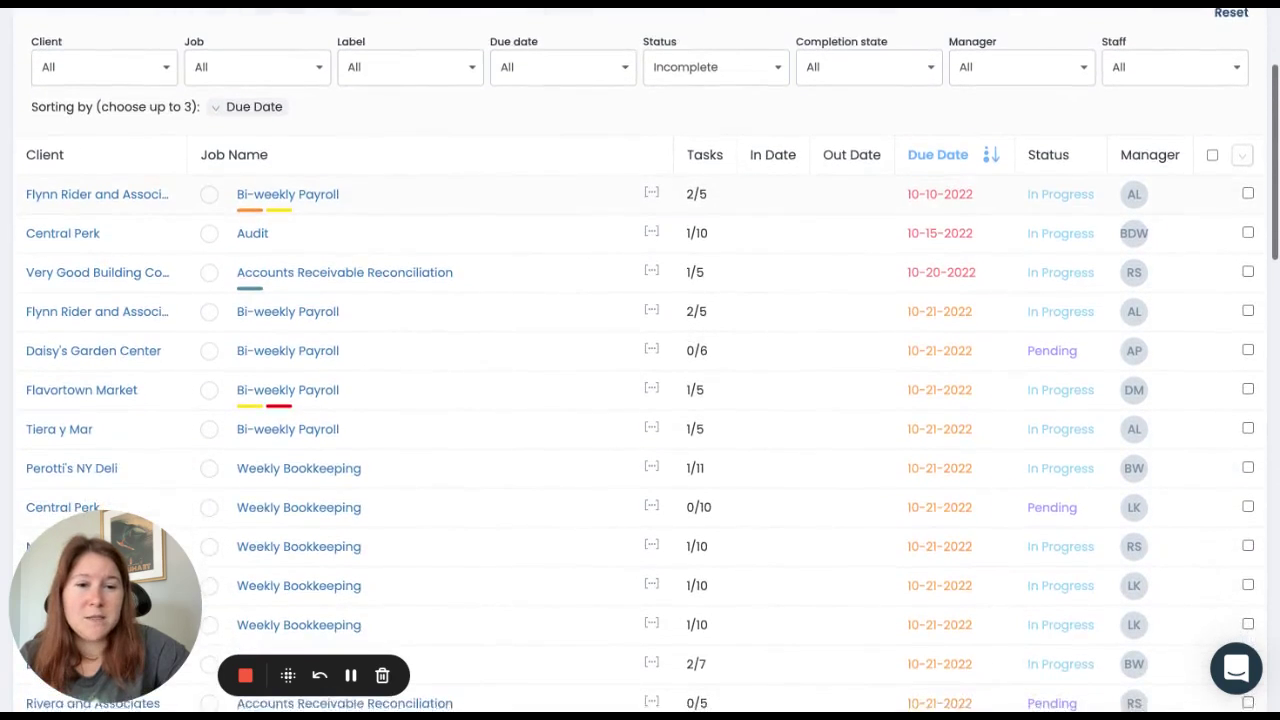
scroll(640, 360, down, 1)
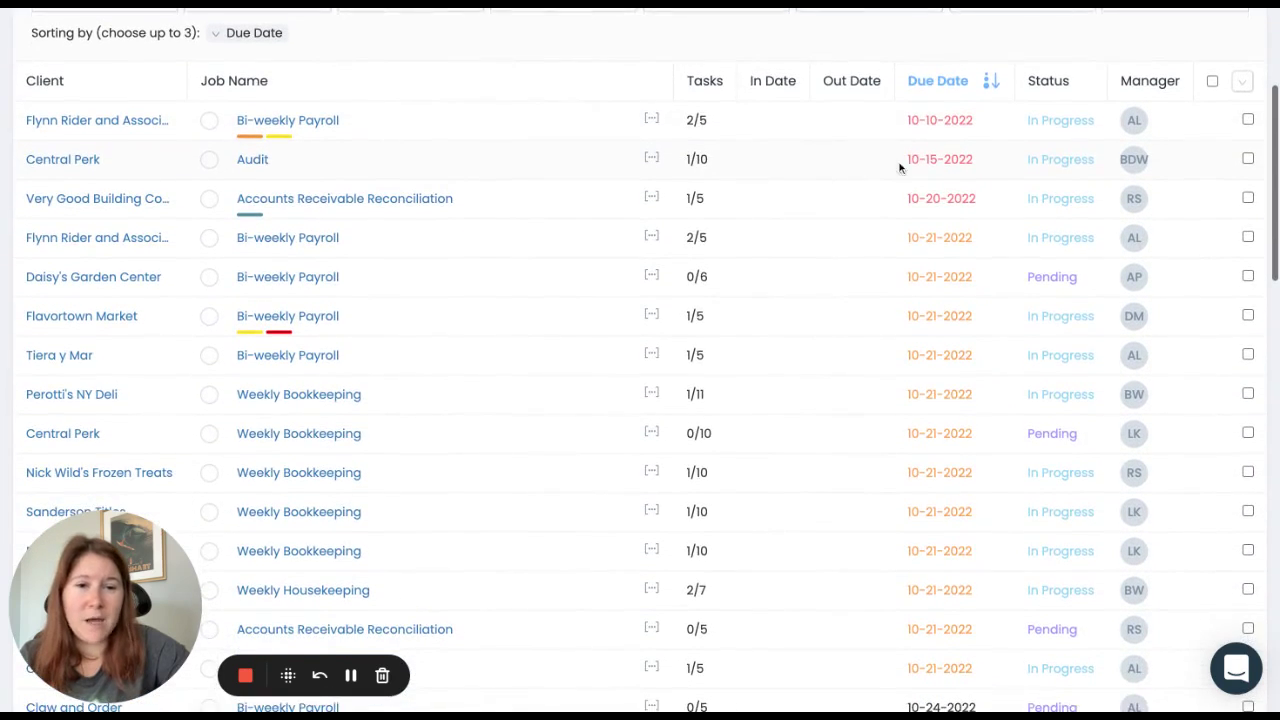
mouse_move(941, 161)
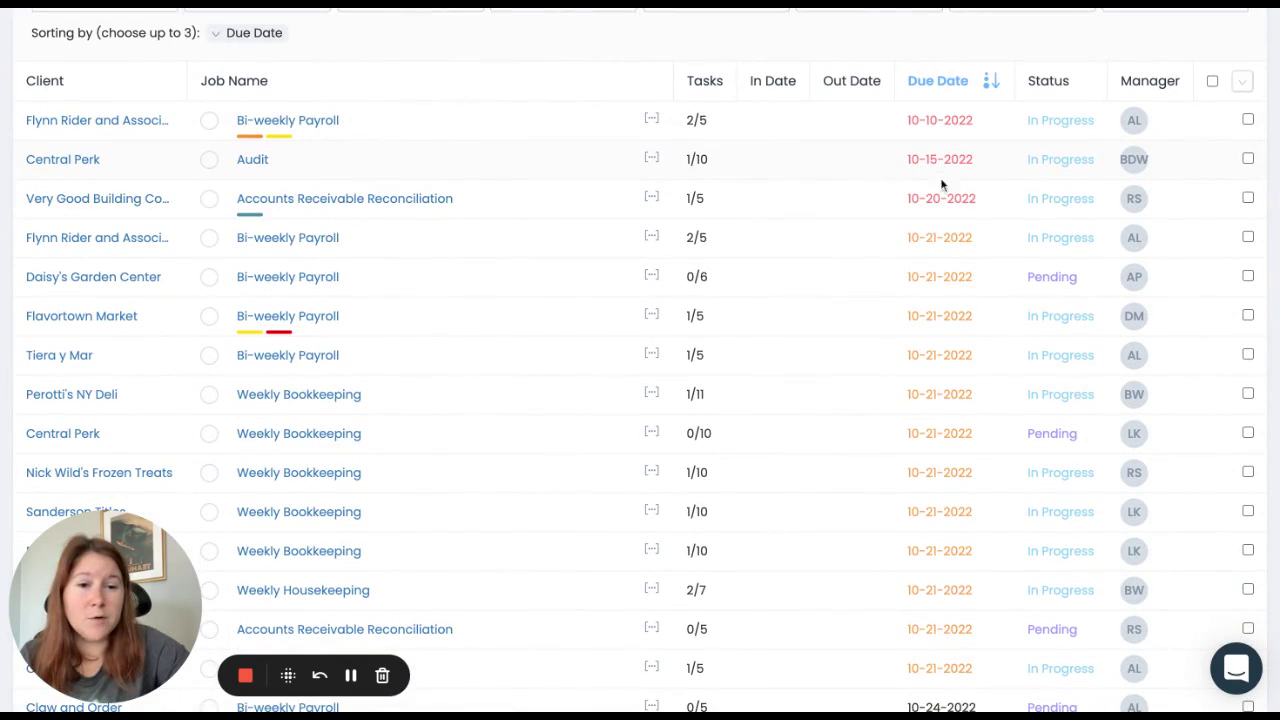
mouse_move(943, 277)
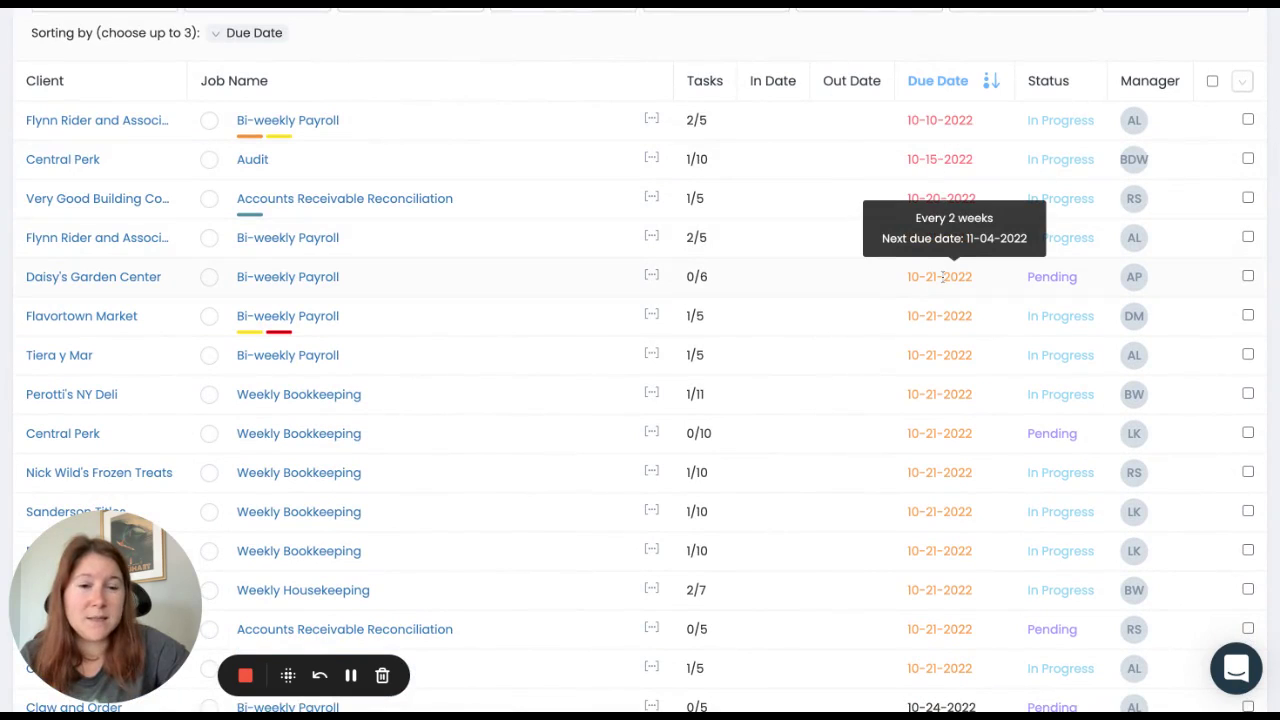
scroll(944, 330, down, 3)
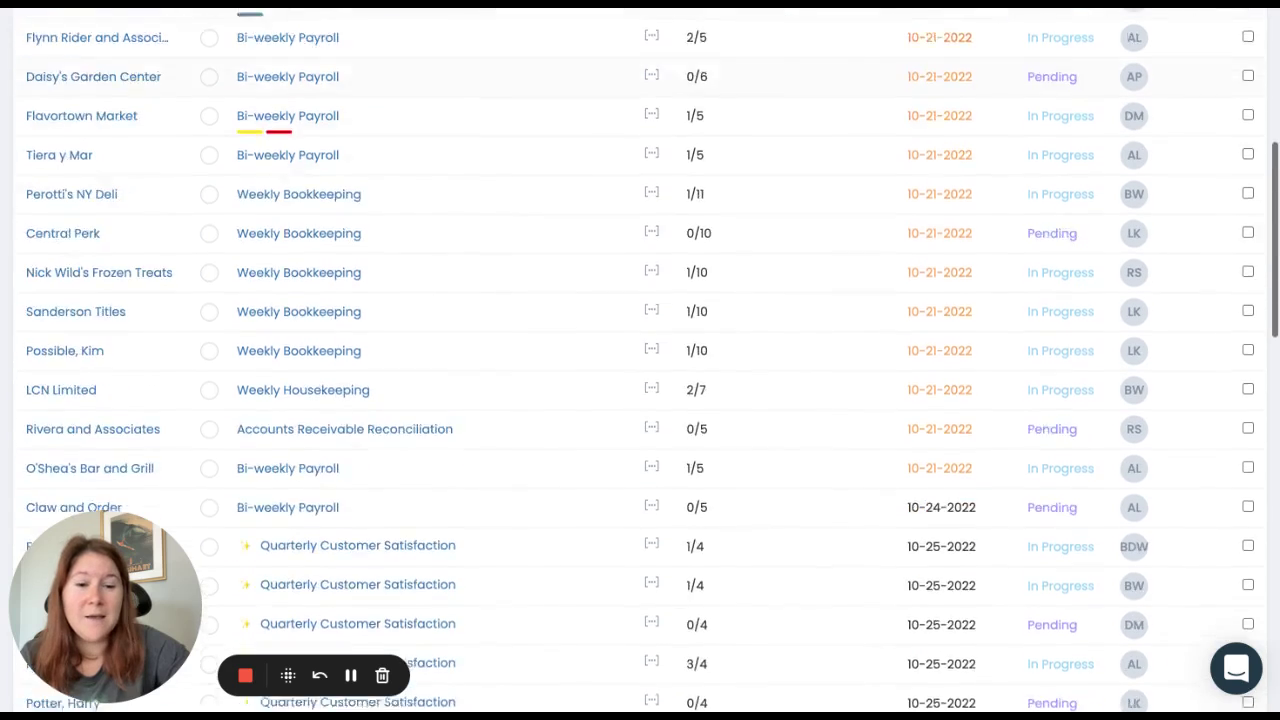
mouse_move(945, 394)
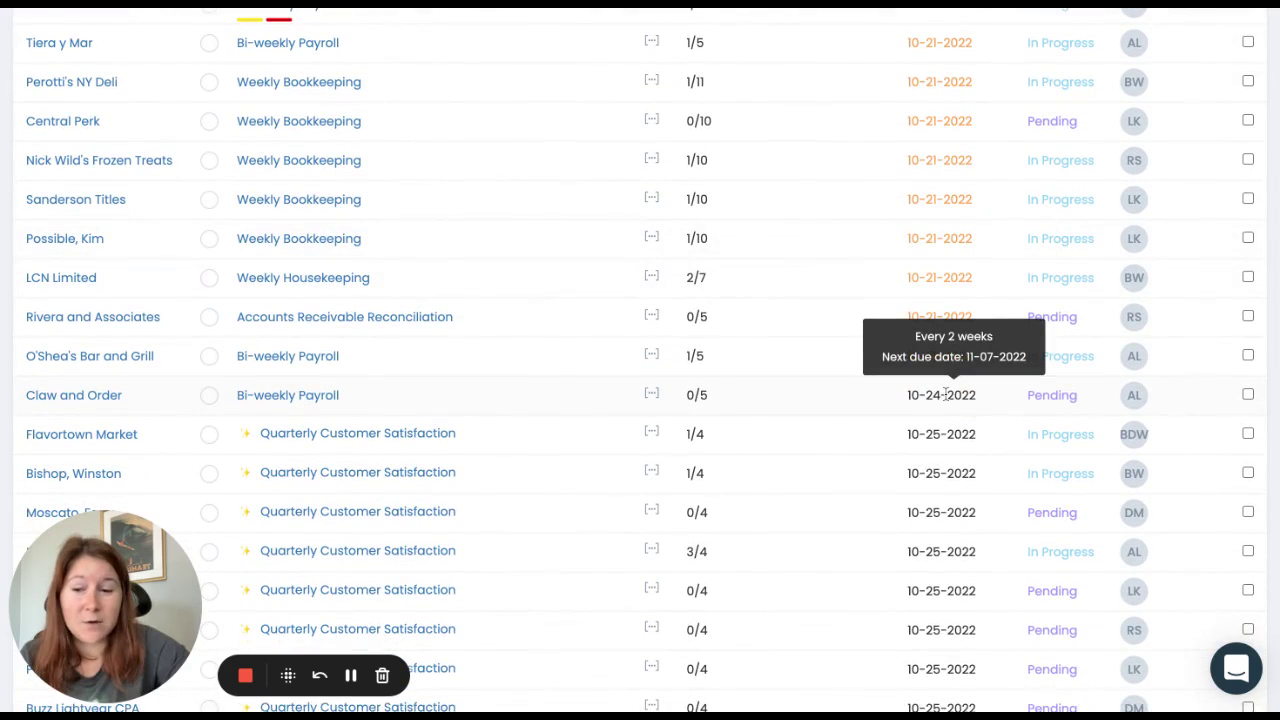
scroll(945, 394, up, 5)
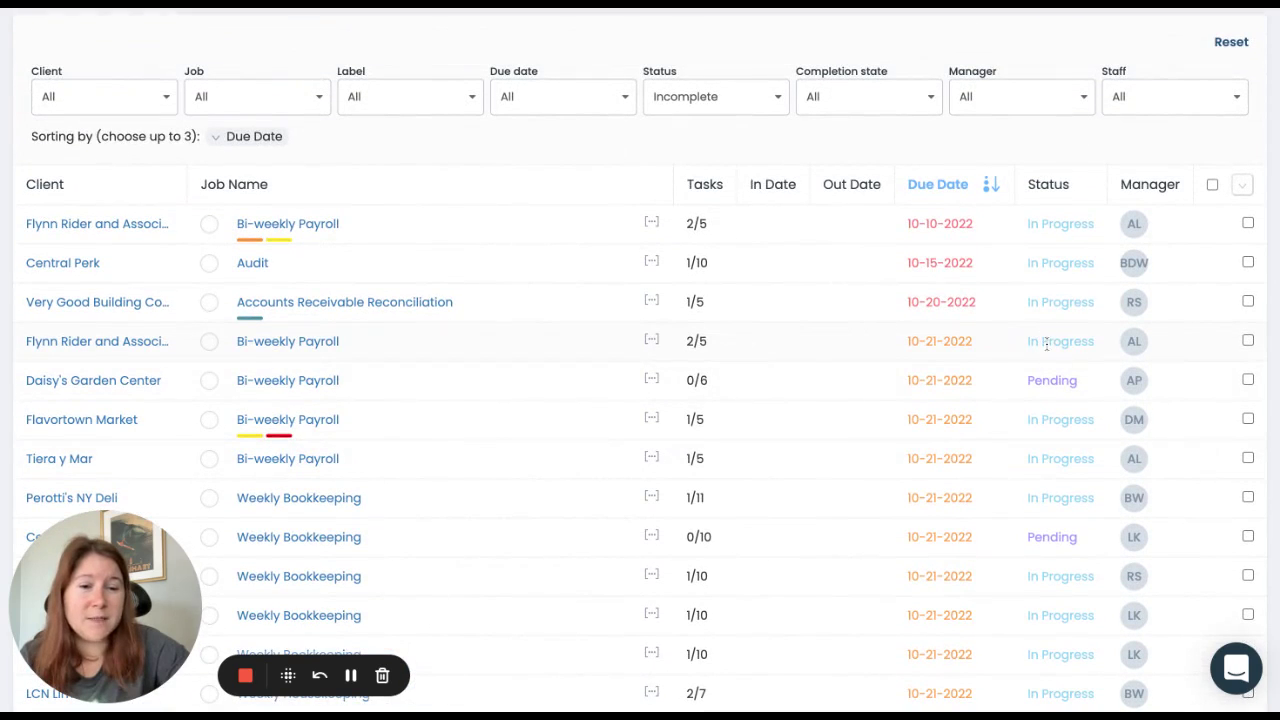
scroll(1076, 336, up, 2)
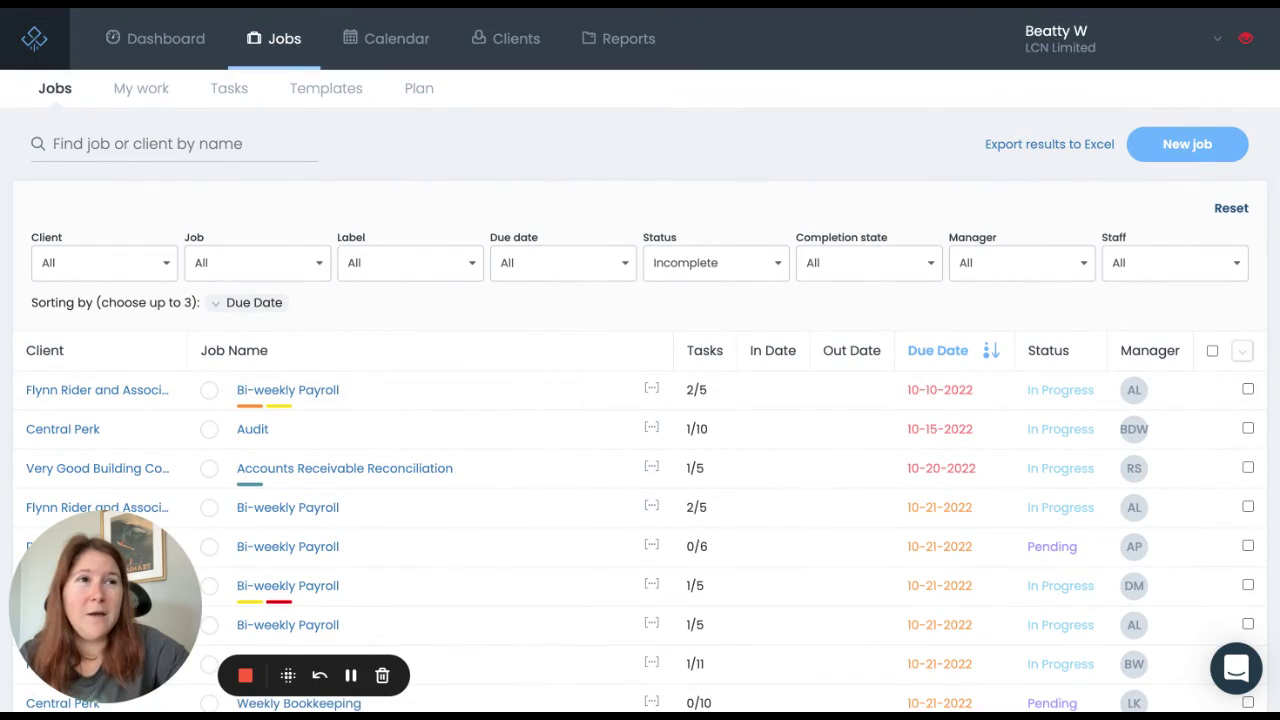
click(142, 92)
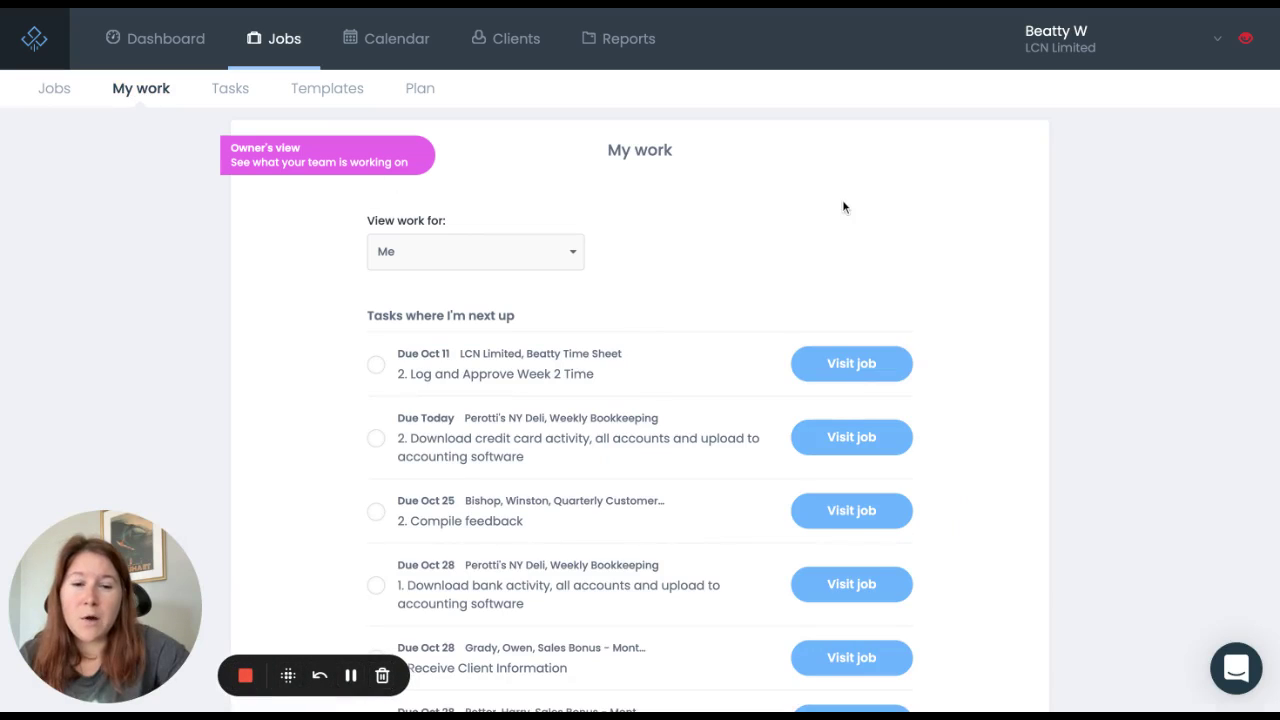
scroll(1164, 264, down, 1)
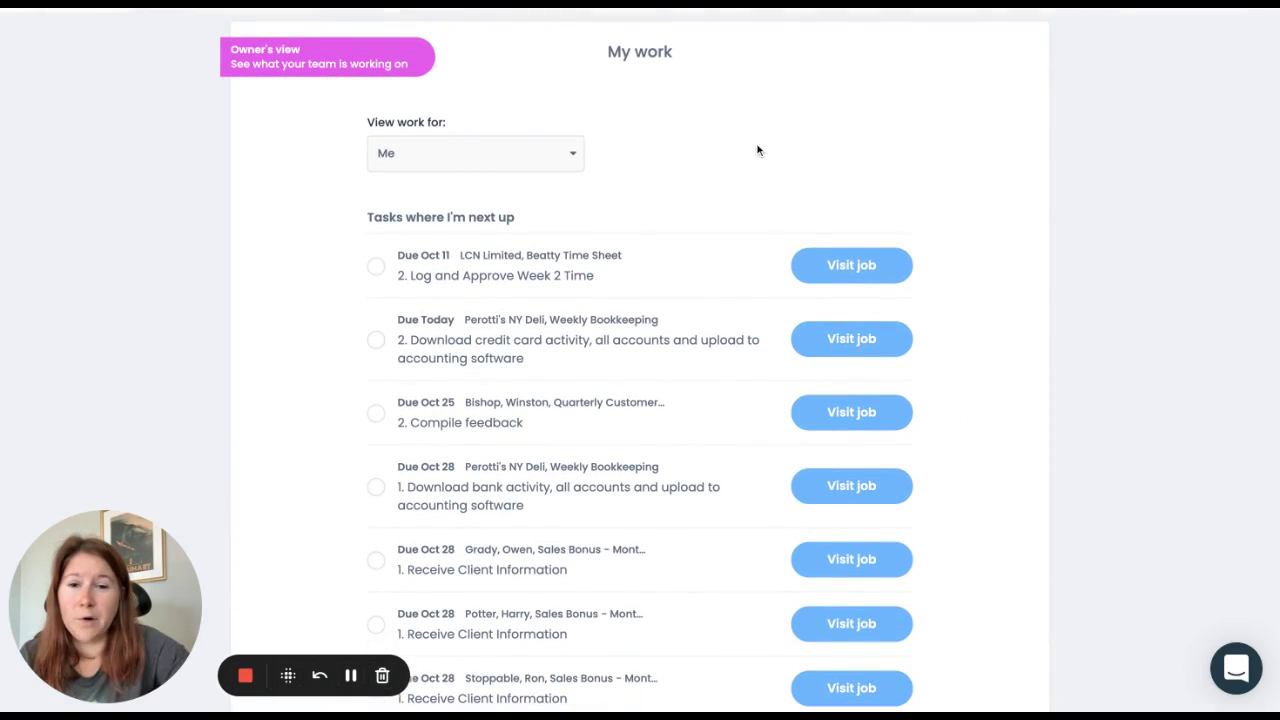
scroll(757, 149, down, 1)
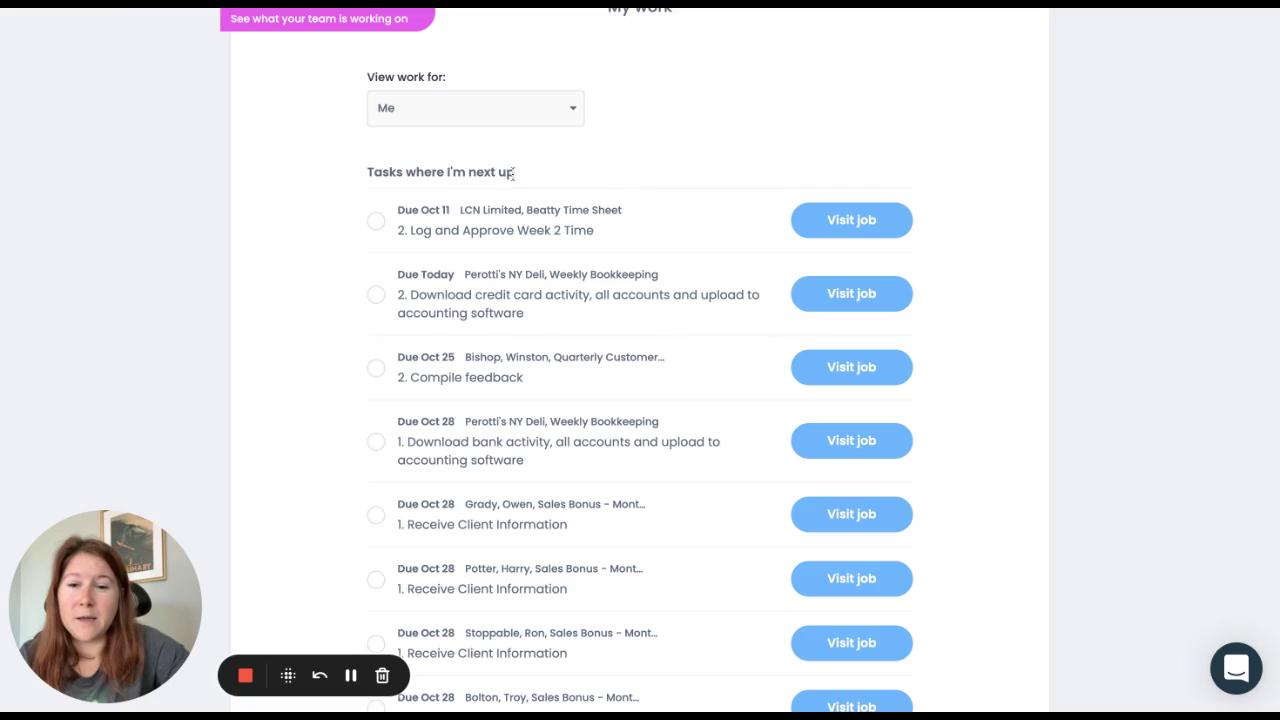
drag(512, 173, 319, 168)
click(319, 168)
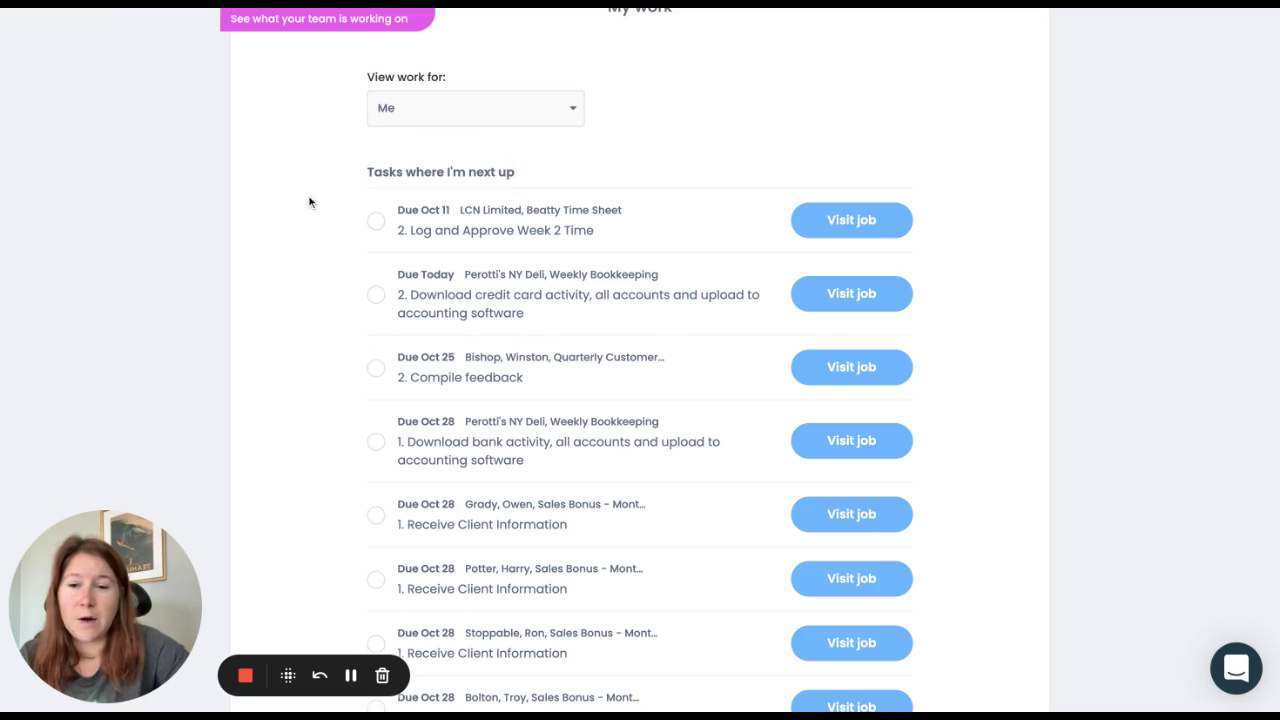
scroll(306, 214, down, 1)
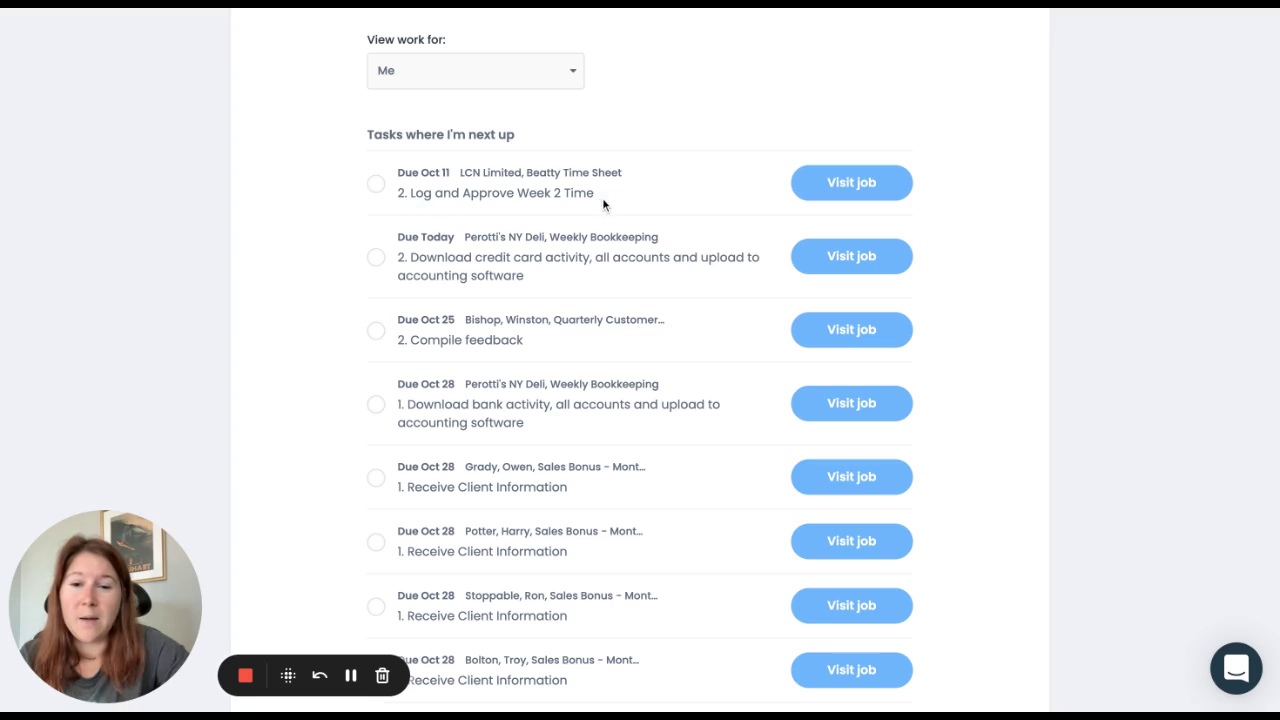
Step: Complete the 'Log and Approve Week 2 Time' task, then review the Overdue and Upcoming sections
click(377, 184)
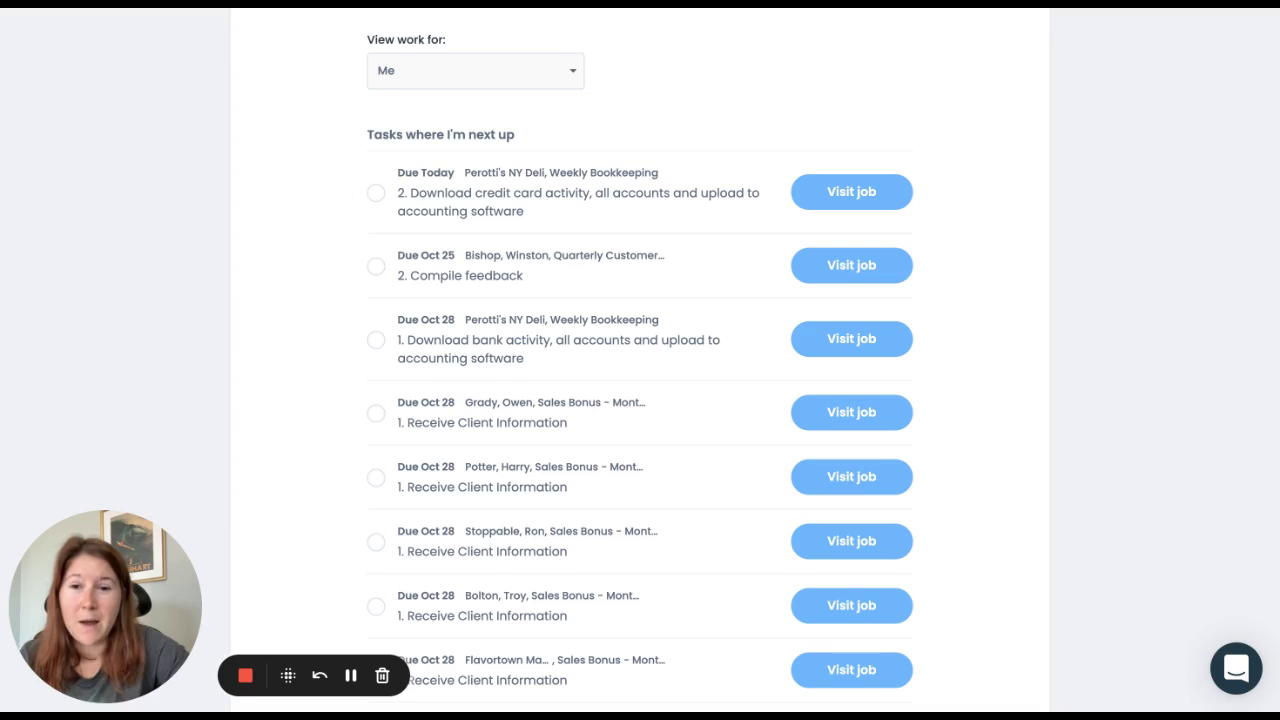
scroll(640, 360, down, 1)
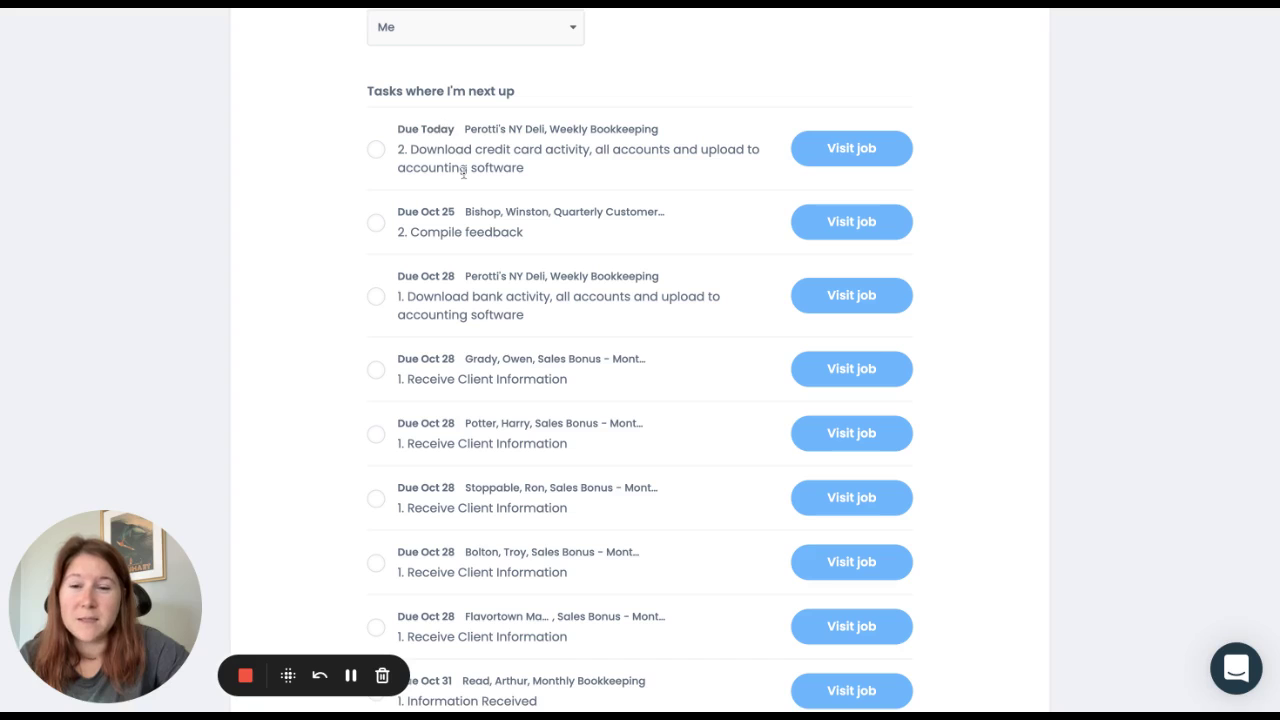
scroll(463, 172, down, 5)
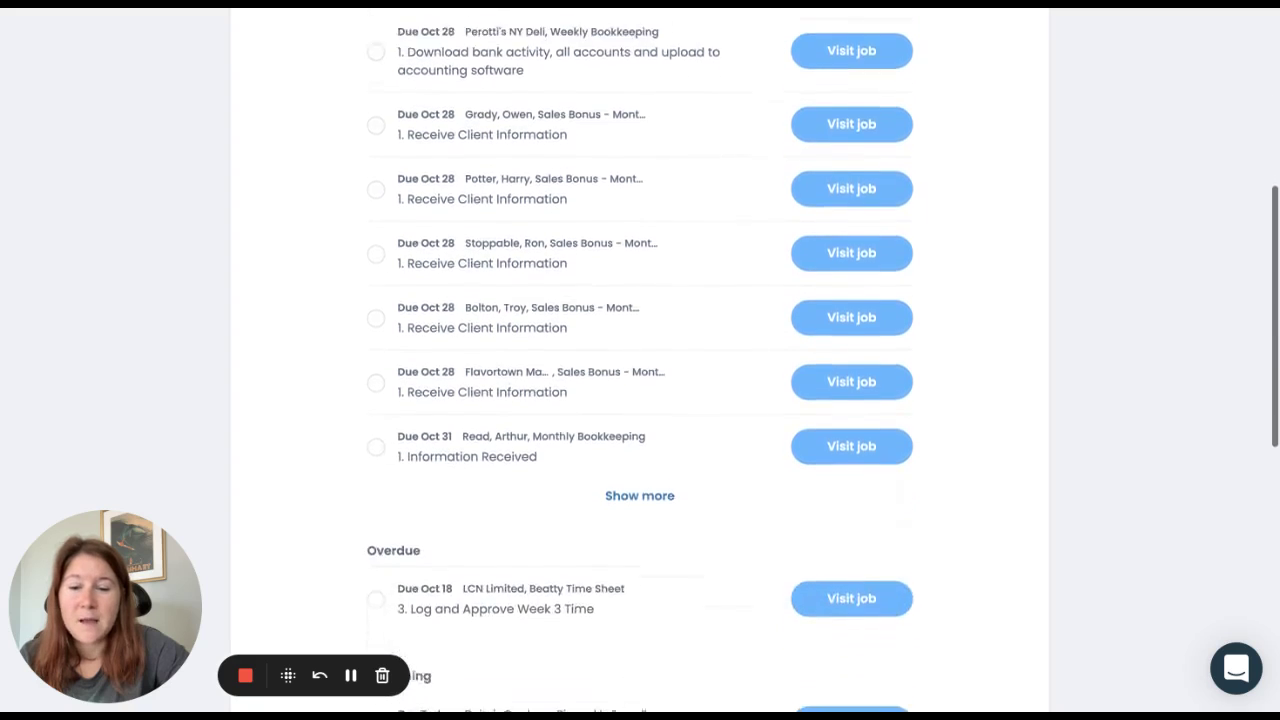
scroll(447, 276, down, 6)
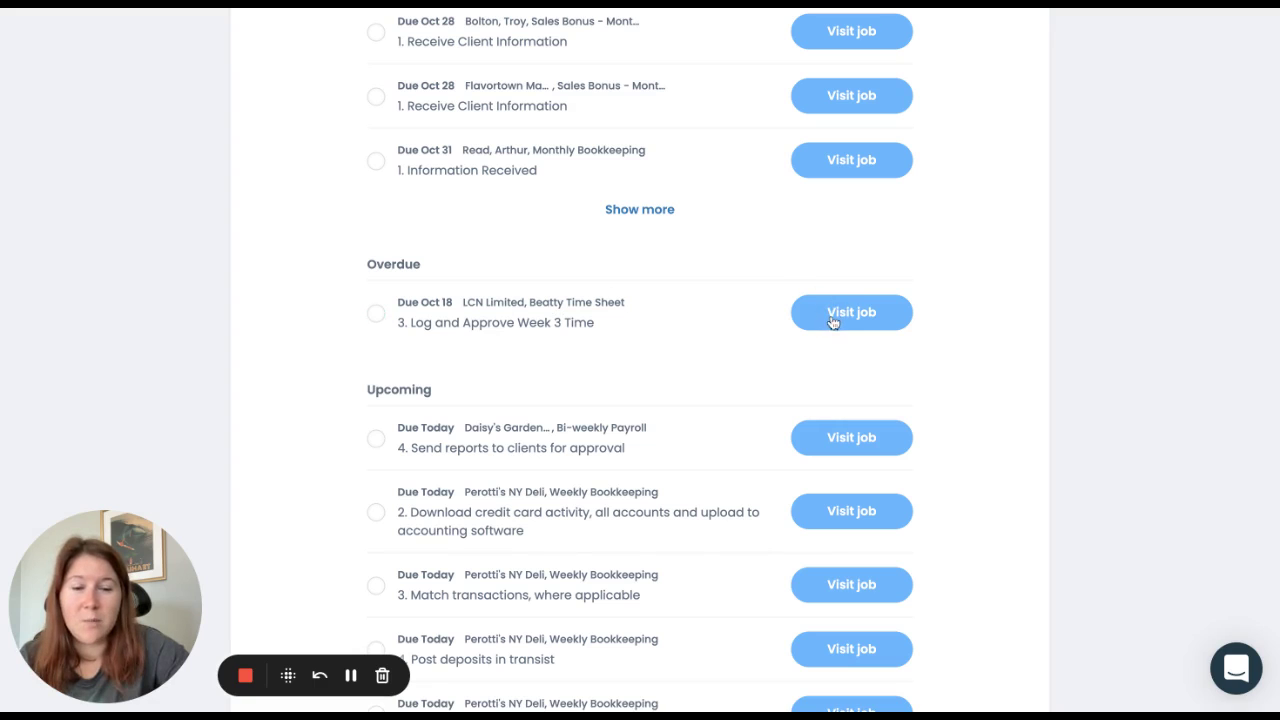
scroll(745, 343, down, 1)
scroll(745, 343, down, 4)
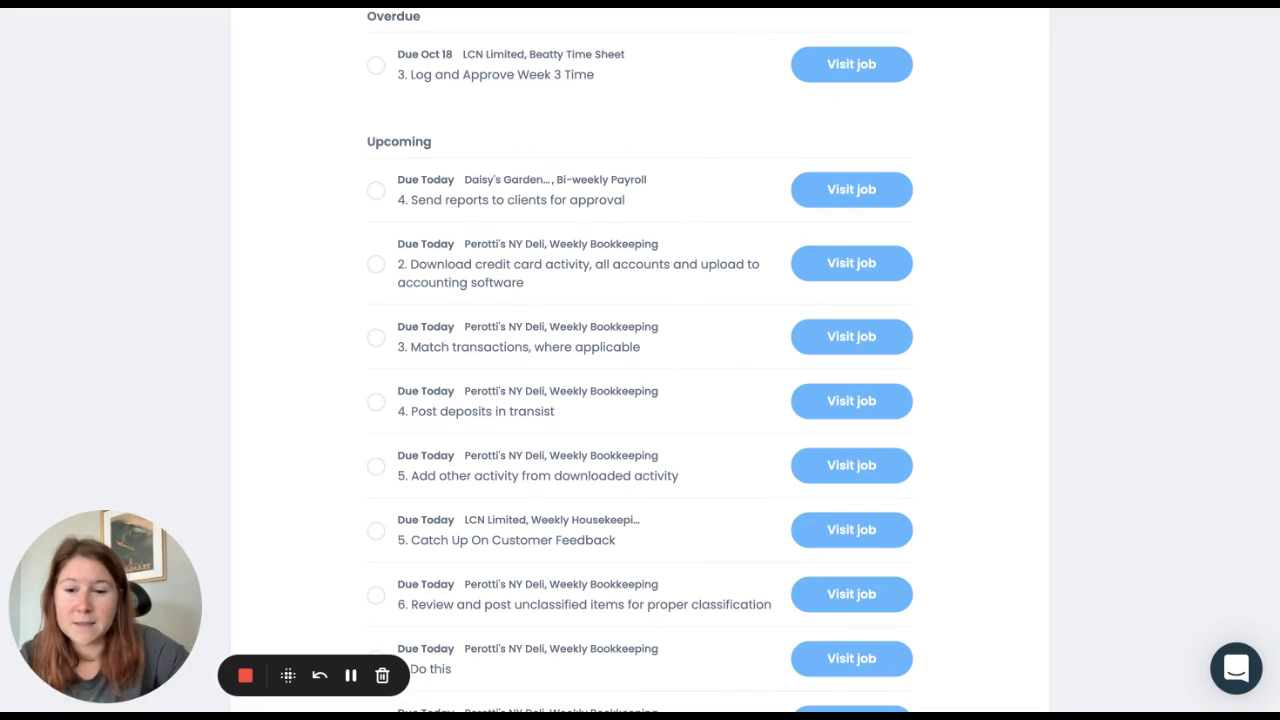
scroll(640, 360, down, 1)
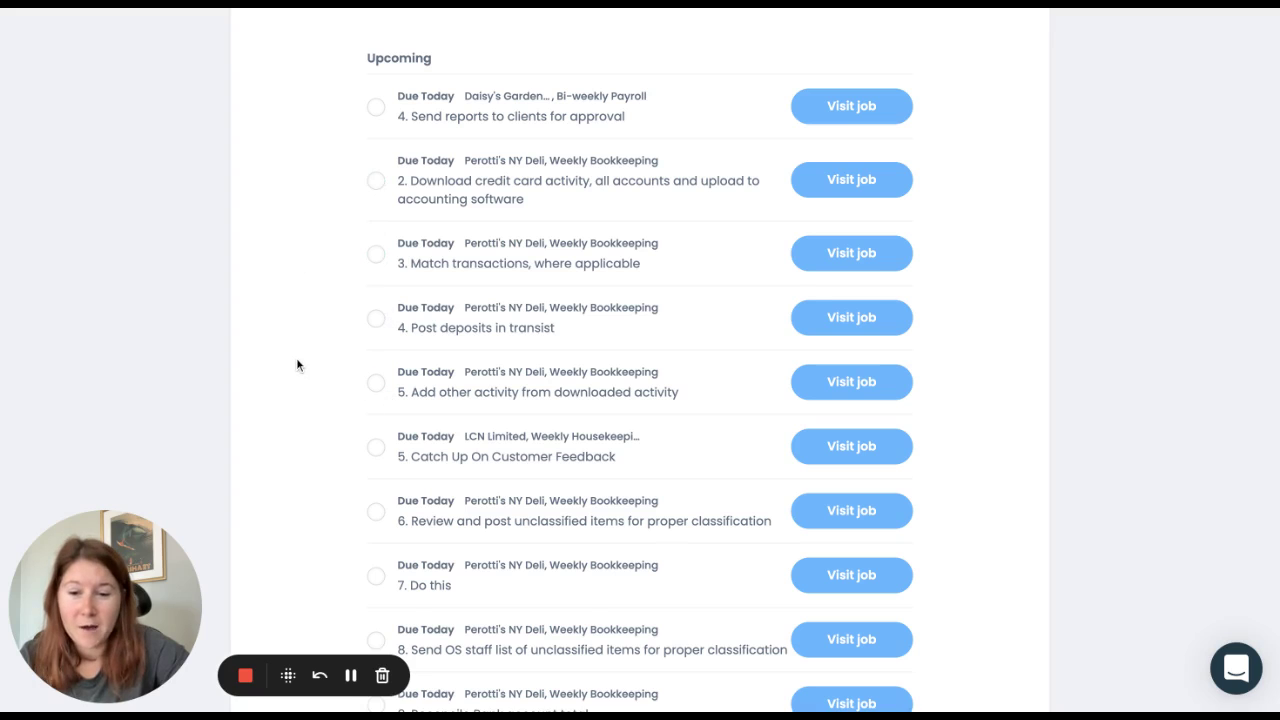
scroll(296, 365, down, 2)
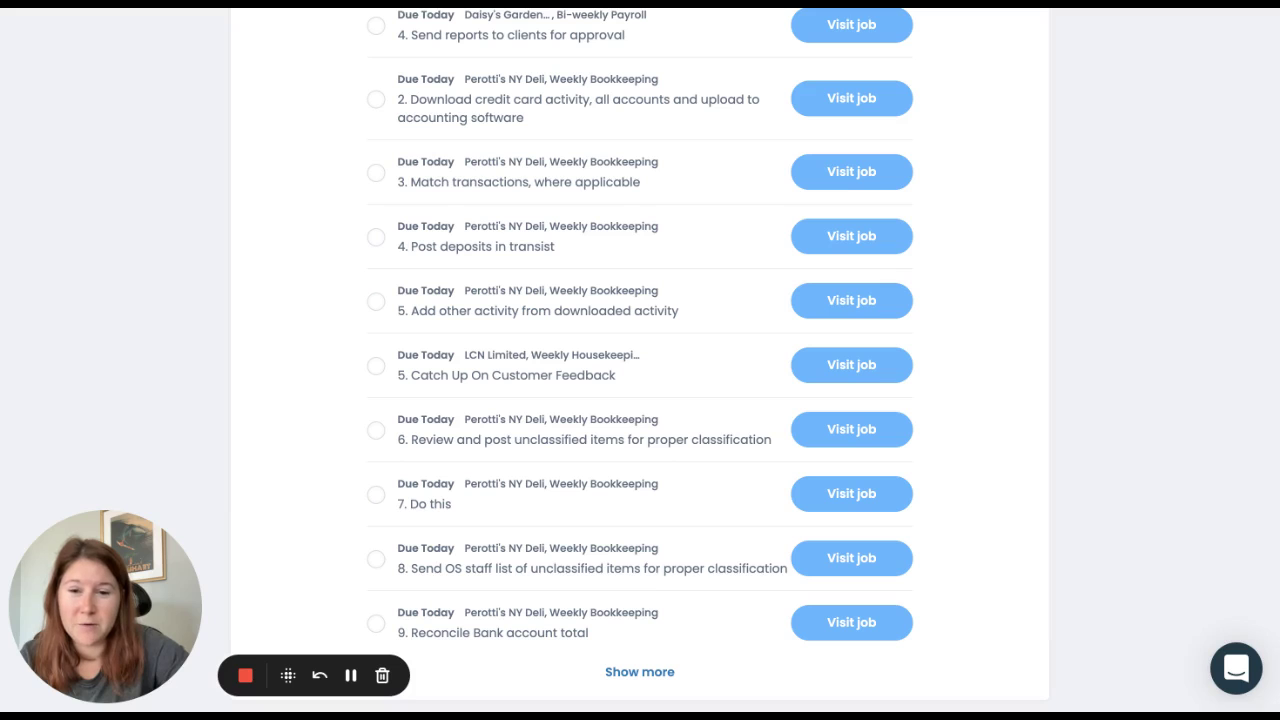
scroll(640, 360, up, 10)
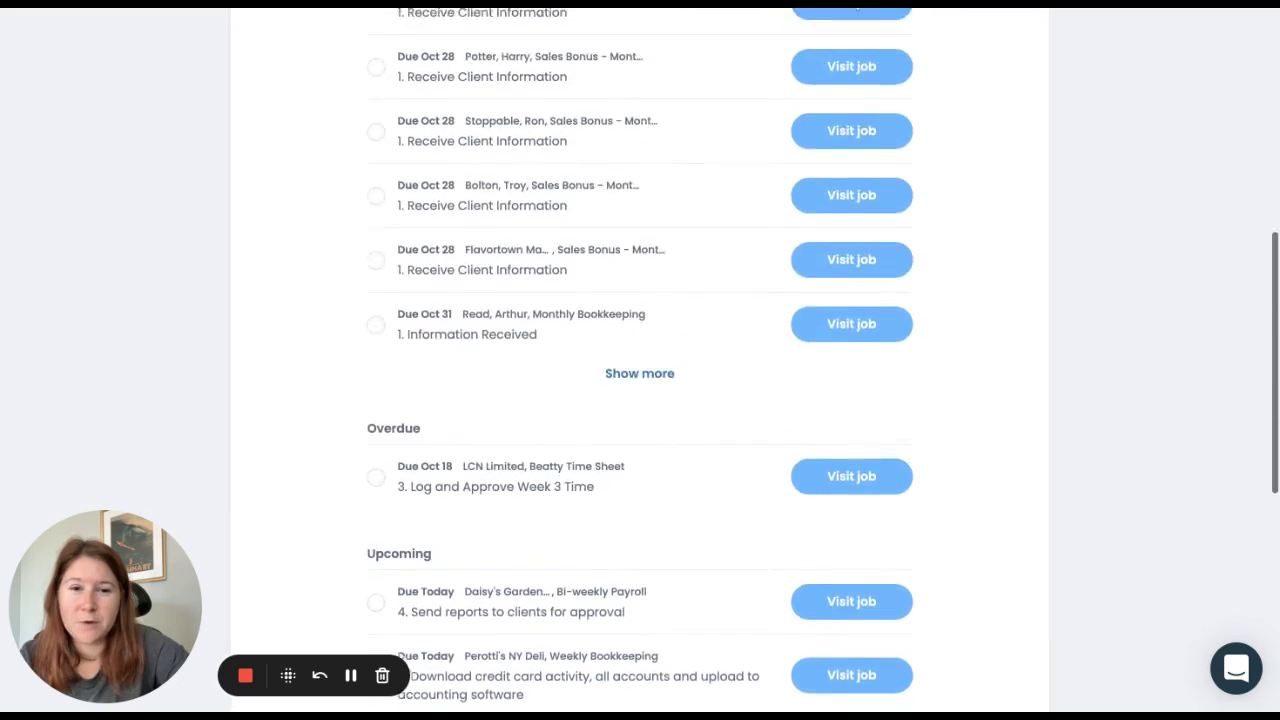
scroll(640, 360, up, 4)
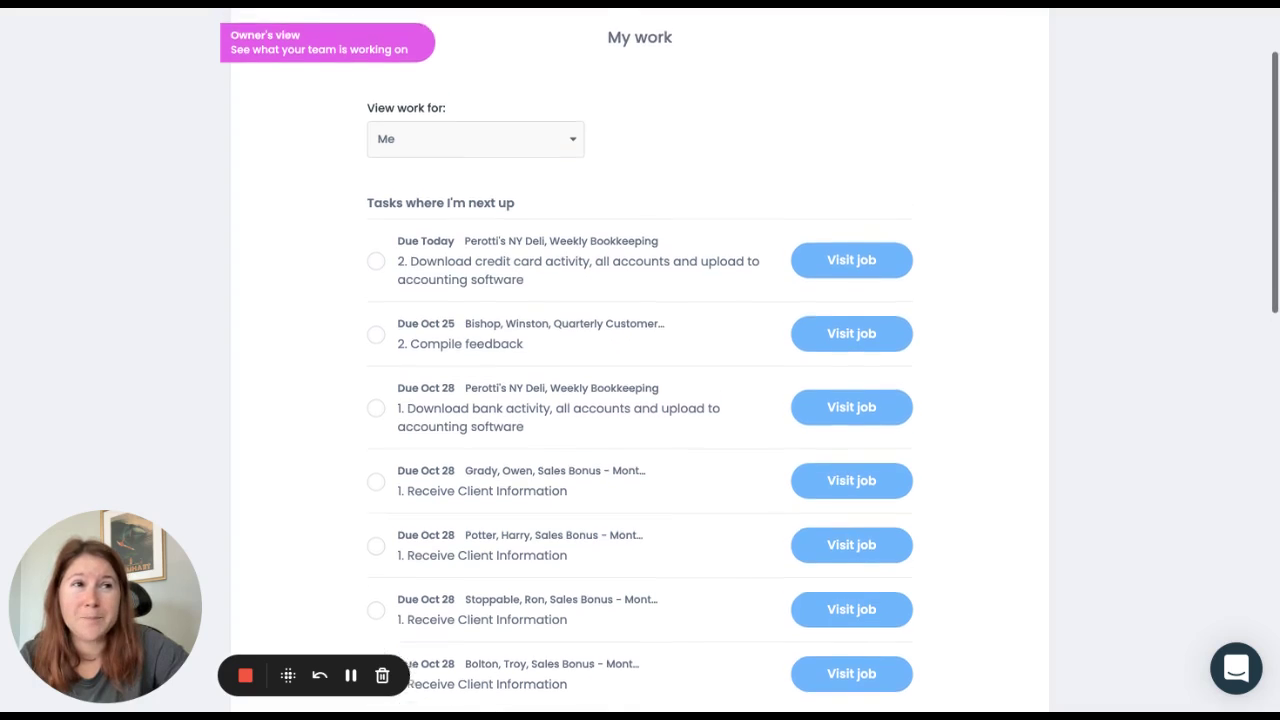
scroll(640, 360, up, 2)
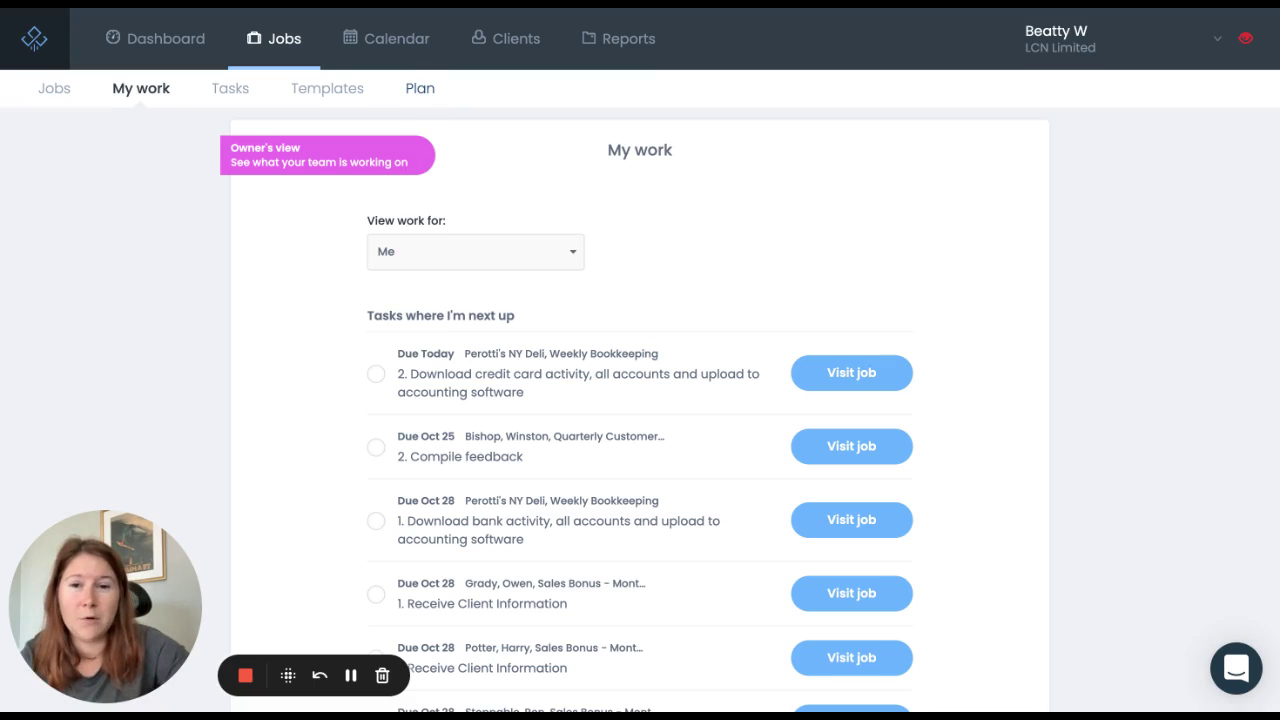
Step: In Plan, toggle Jobs and back to Tasks, then show the team member with 13 tasks
click(420, 88)
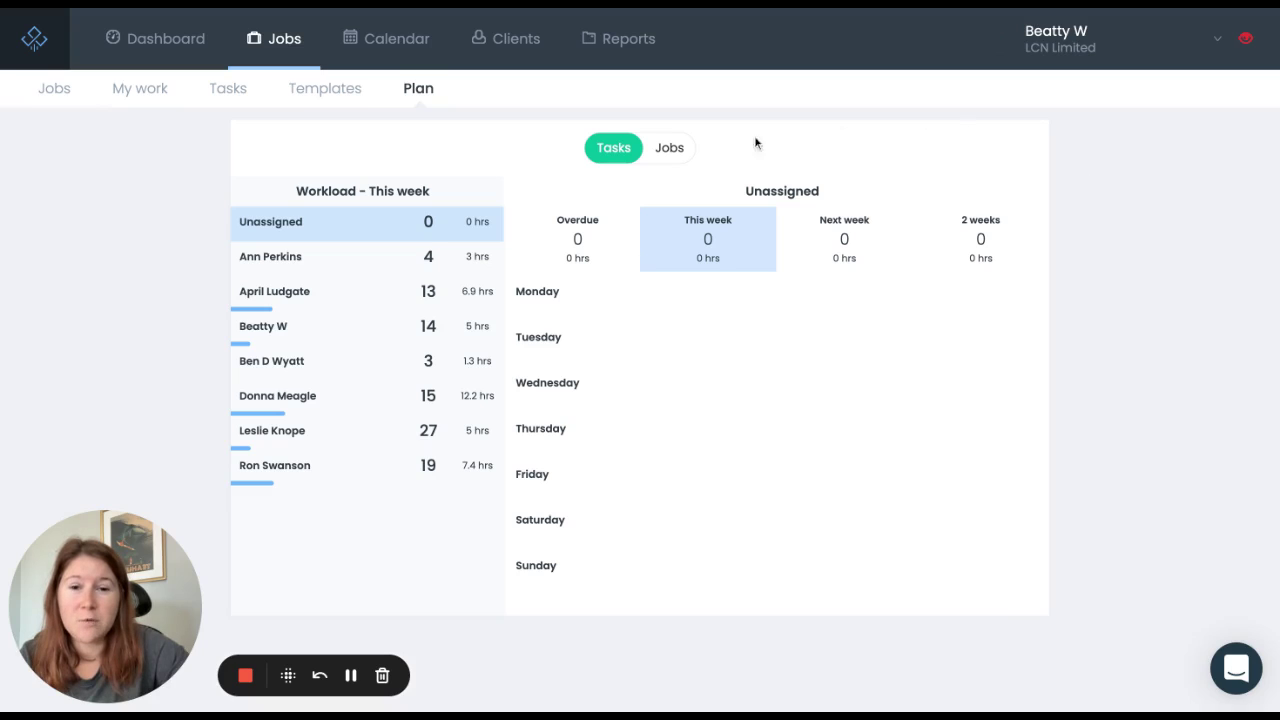
click(672, 152)
click(614, 154)
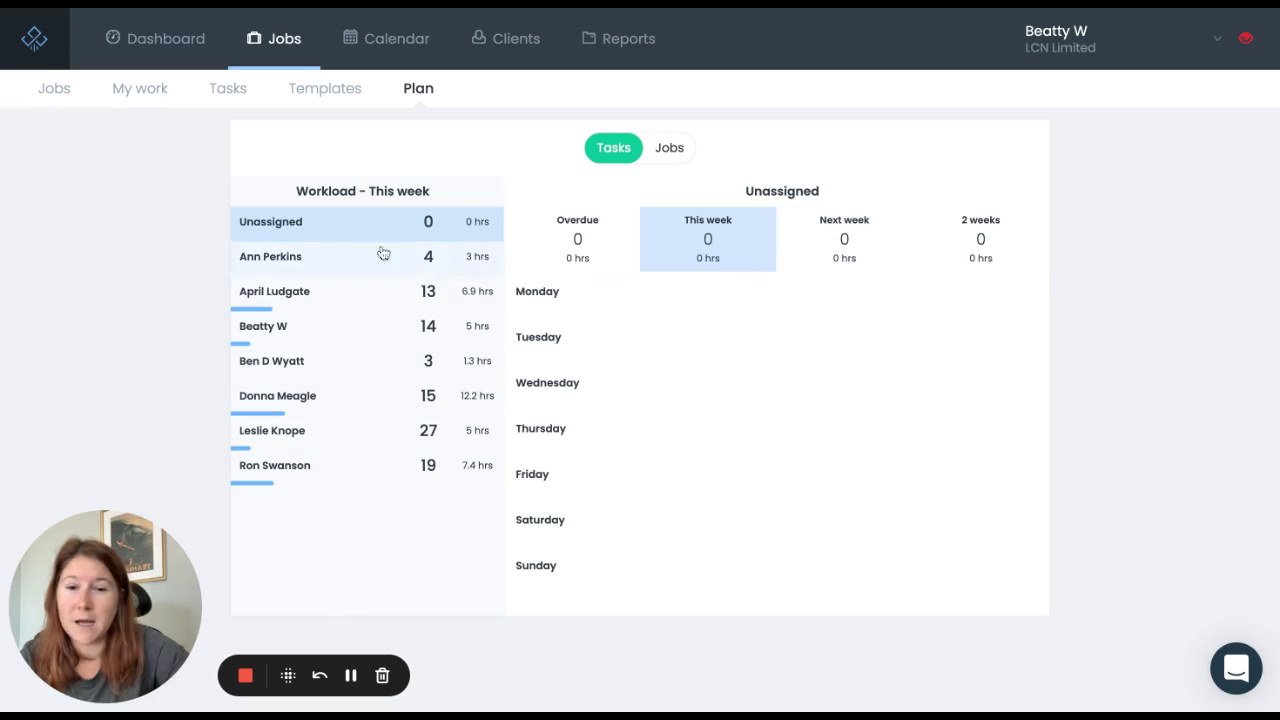
click(371, 297)
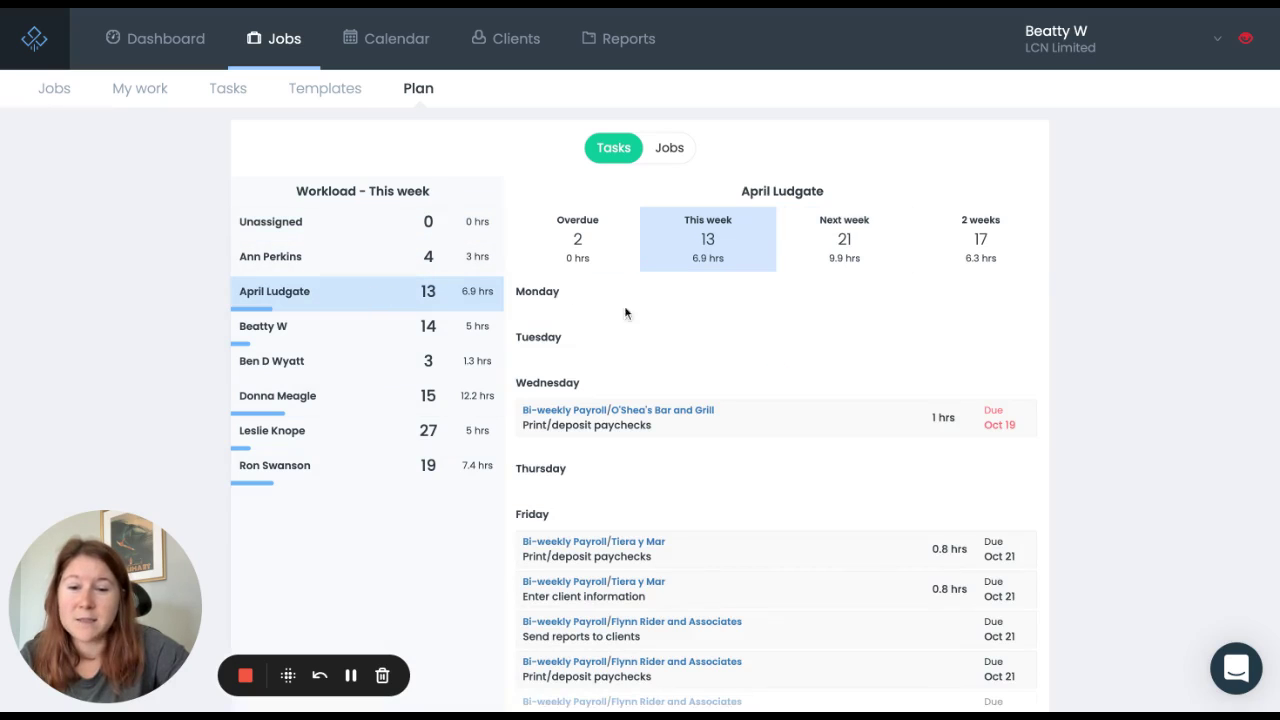
Step: Drag the Wednesday O'Shea's Bar and Grill Print/deposit paychecks task onto another team member
scroll(1109, 342, down, 3)
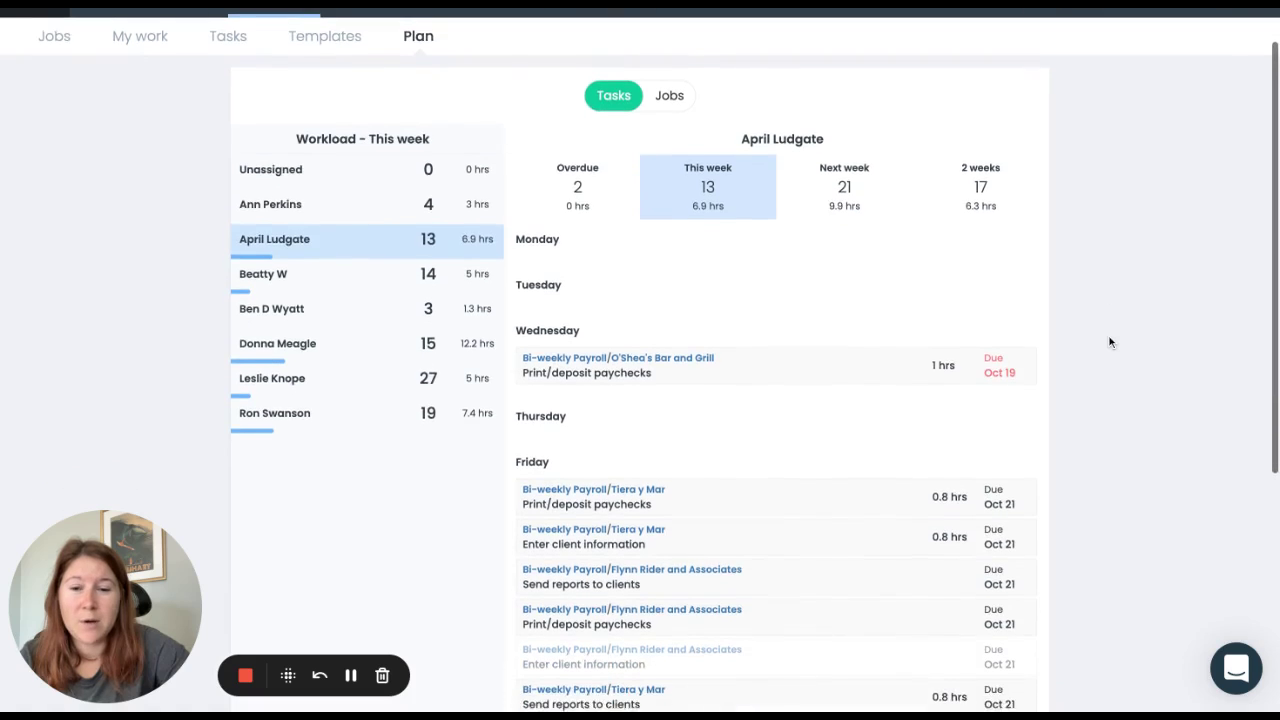
scroll(1109, 342, down, 2)
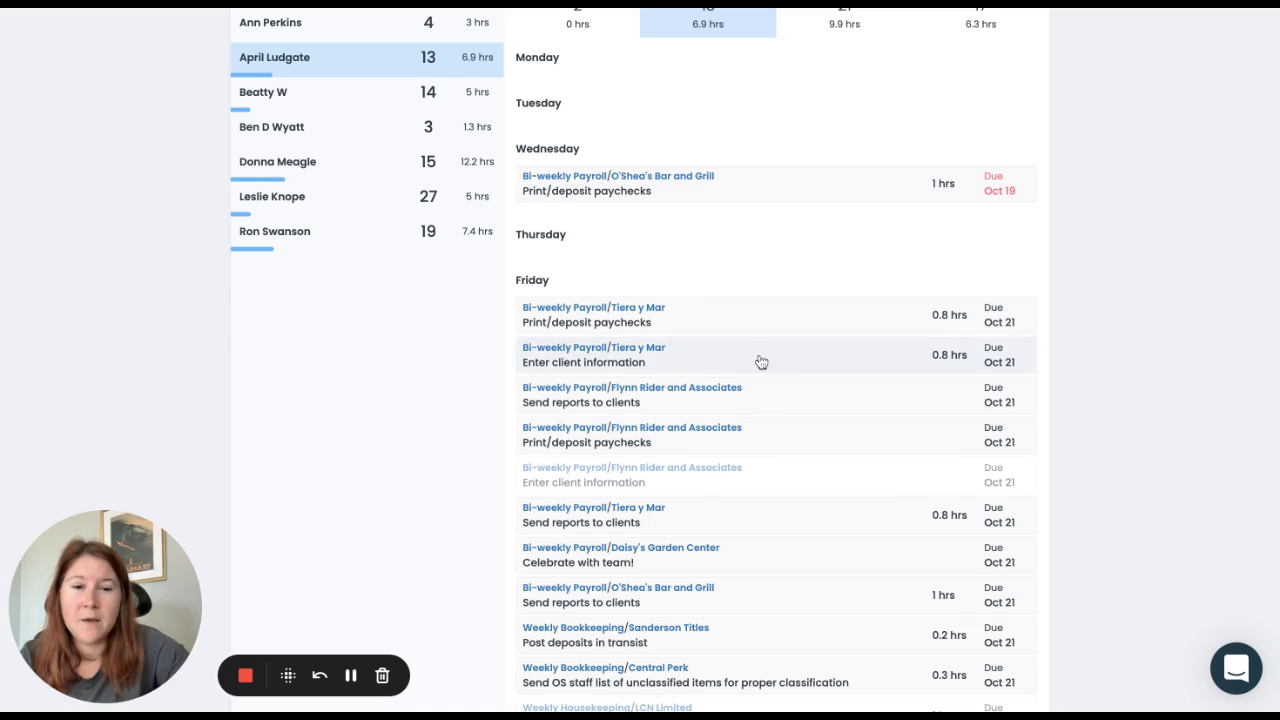
scroll(789, 274, up, 2)
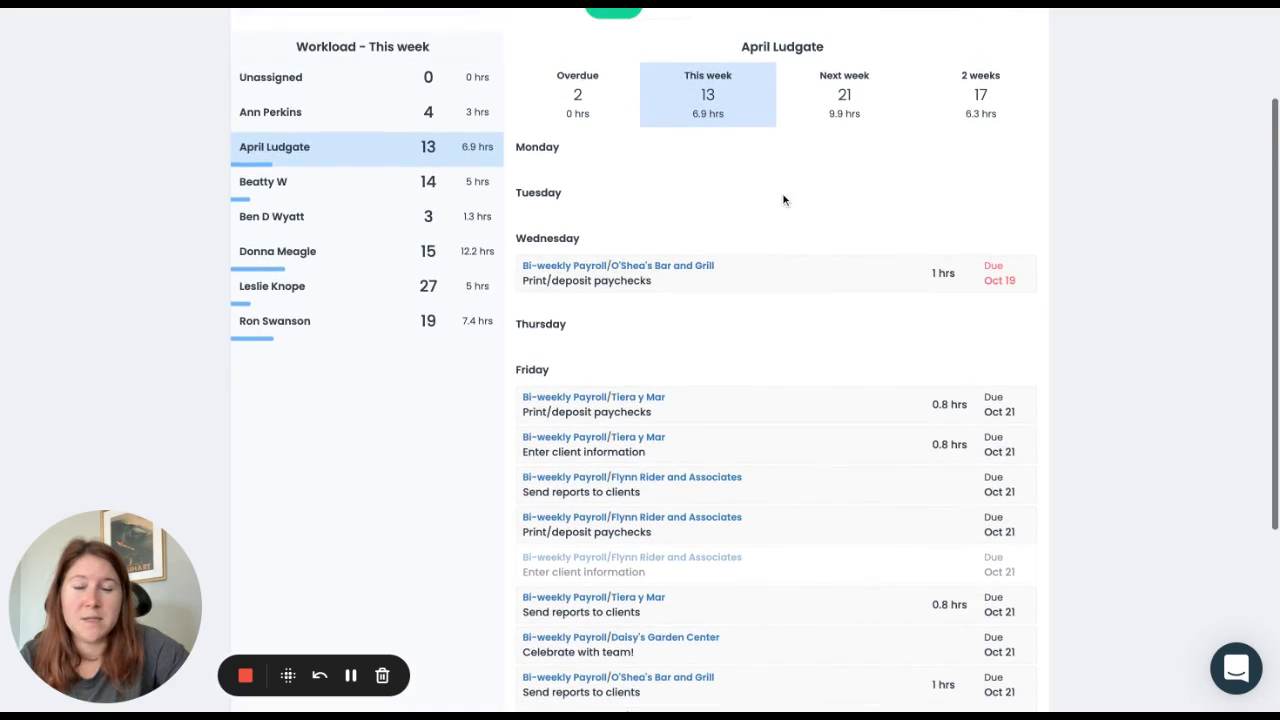
scroll(781, 198, up, 1)
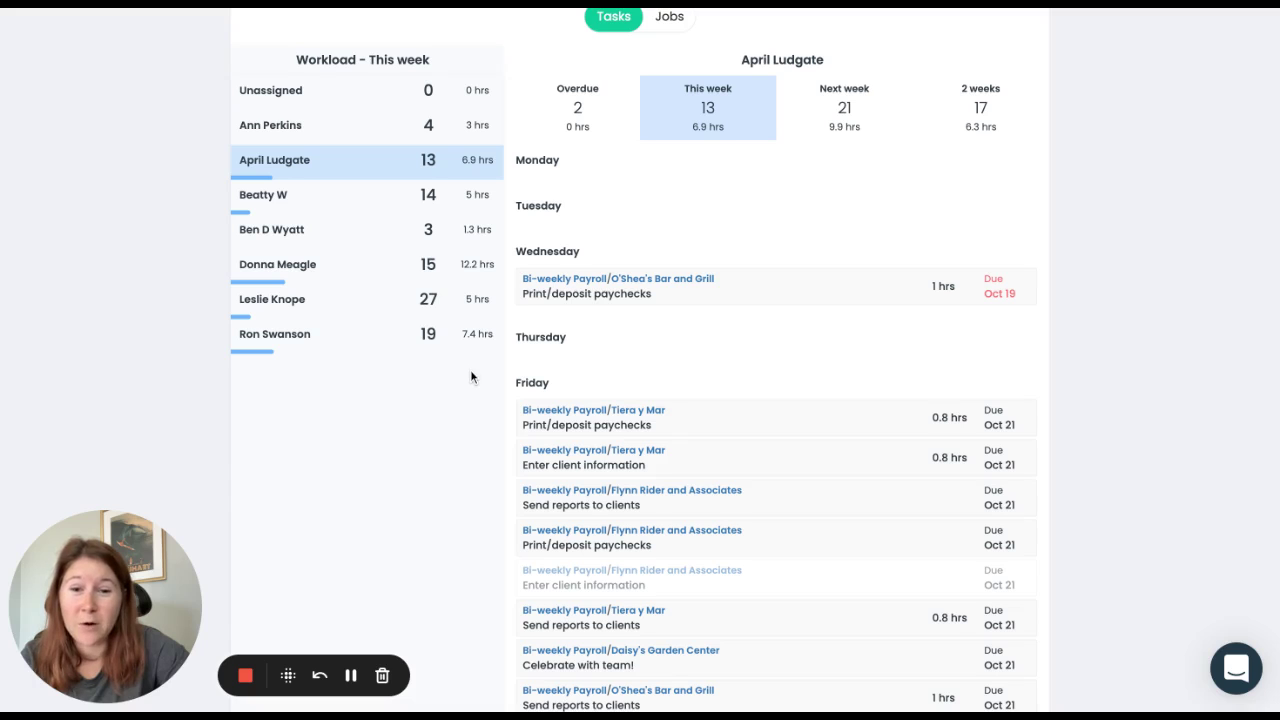
scroll(645, 343, down, 1)
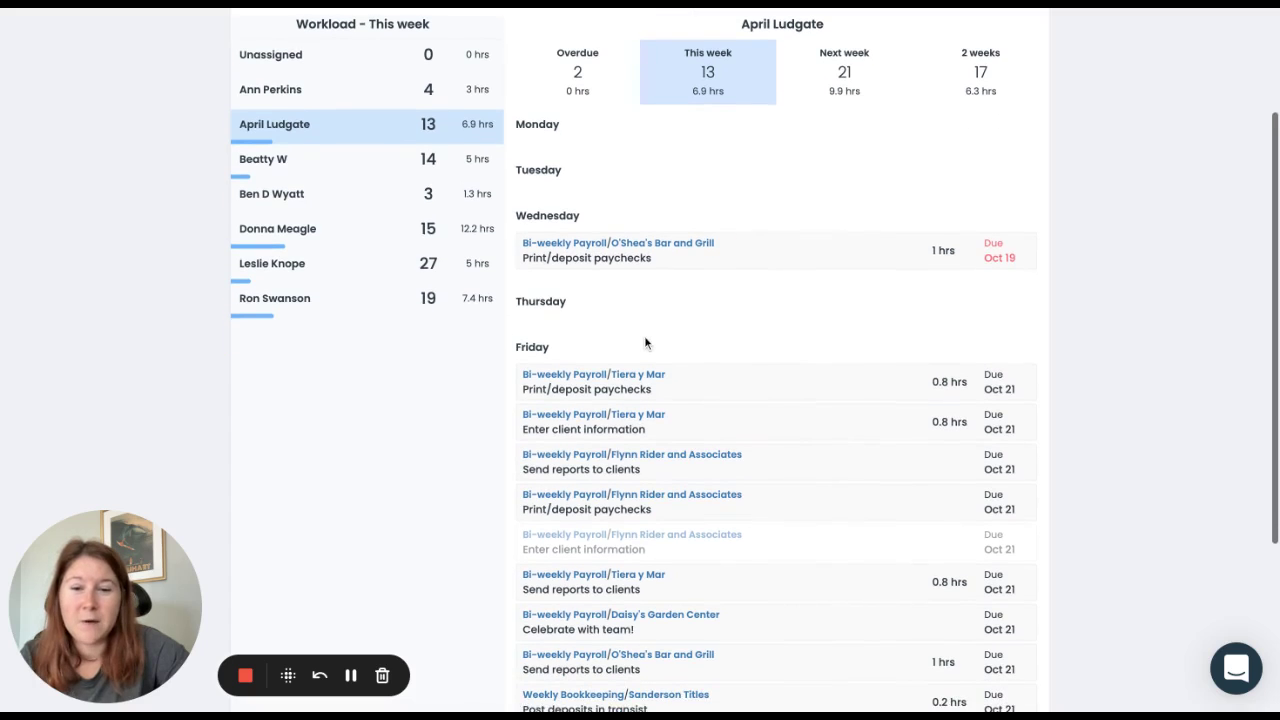
scroll(644, 340, down, 3)
scroll(644, 340, down, 2)
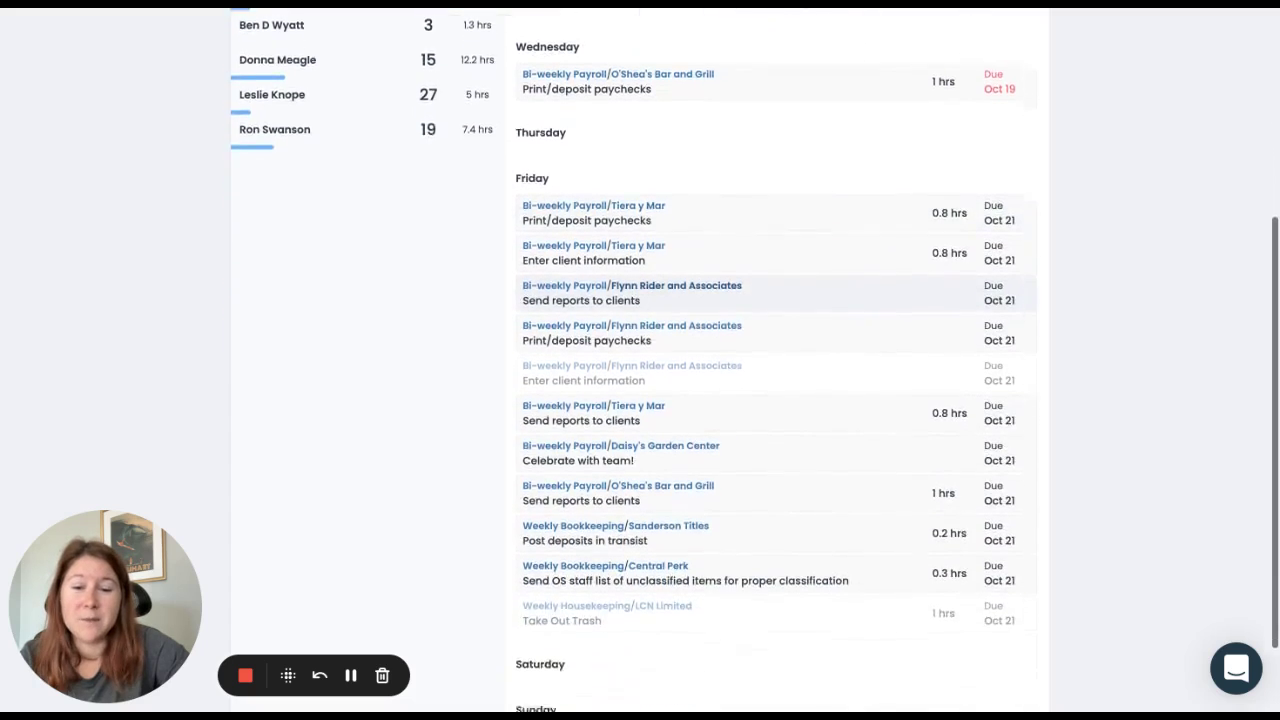
scroll(644, 340, up, 2)
scroll(651, 288, up, 3)
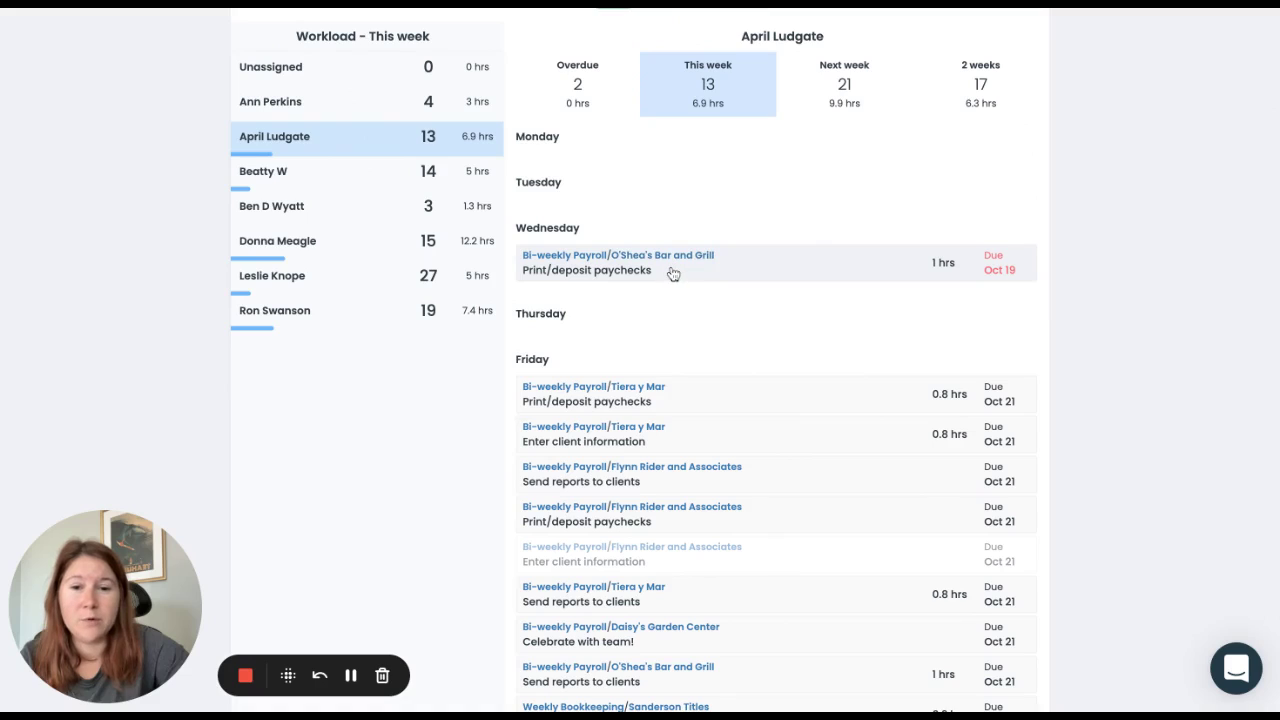
drag(673, 274, 362, 207)
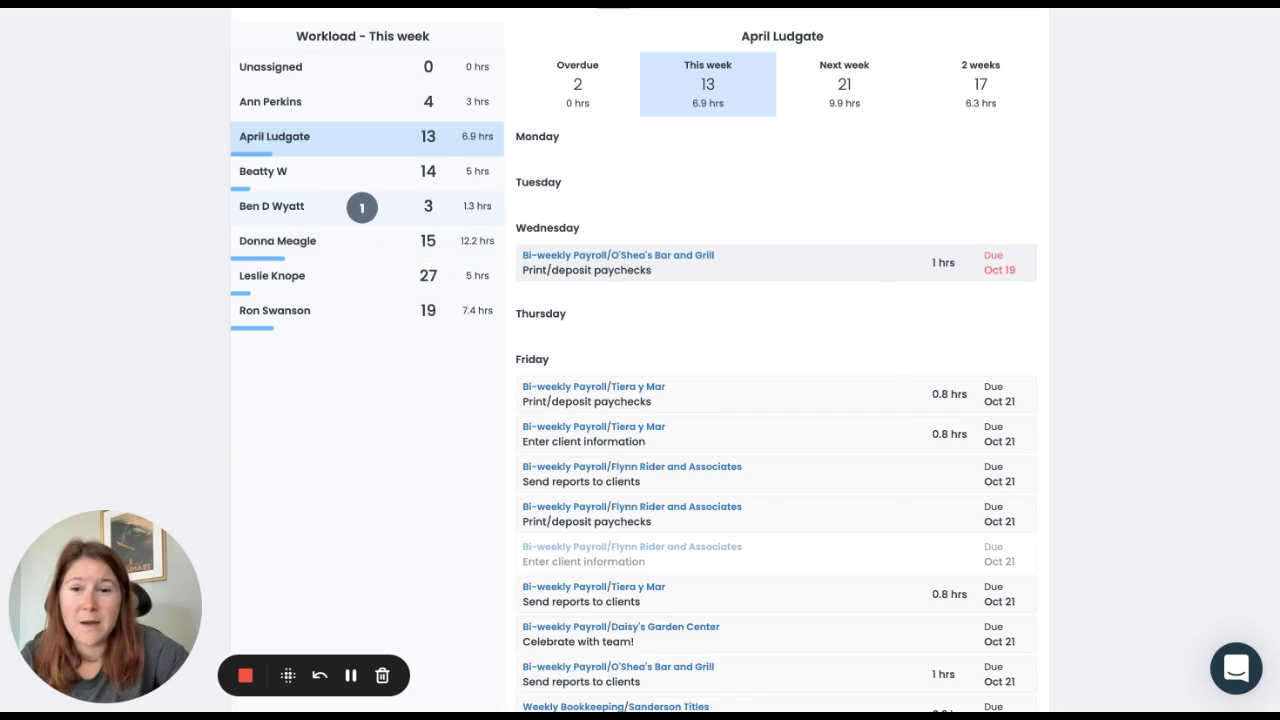
drag(362, 207, 360, 207)
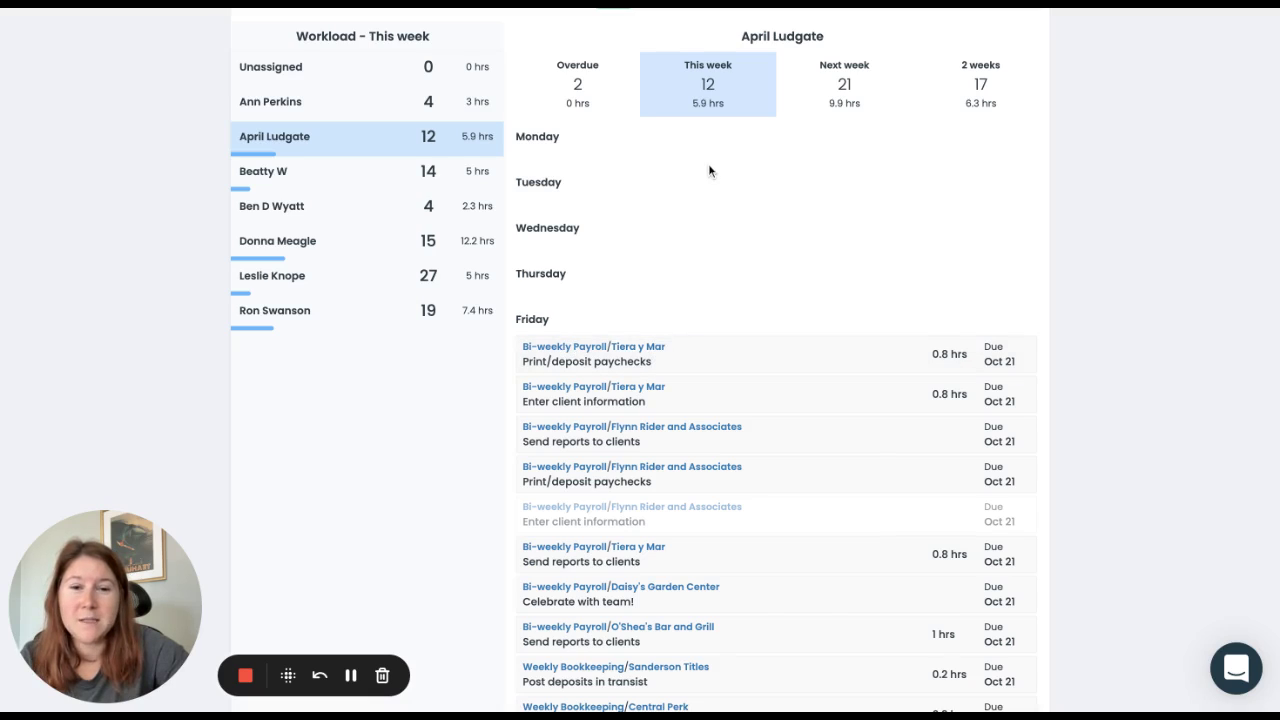
scroll(708, 163, up, 3)
Step: In the Jobs plan, move Tiera y Mar's Bi-weekly Payroll to Thursday and try moving Flynn Rider's job
click(669, 143)
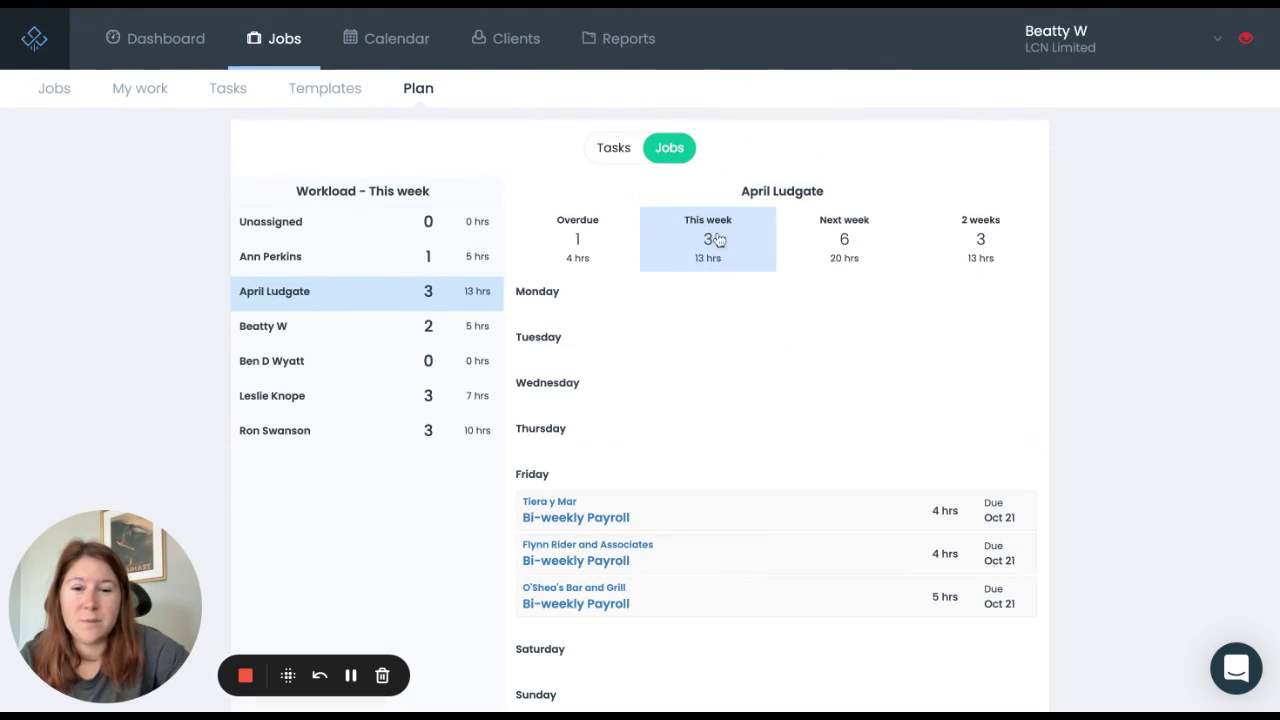
scroll(801, 310, down, 1)
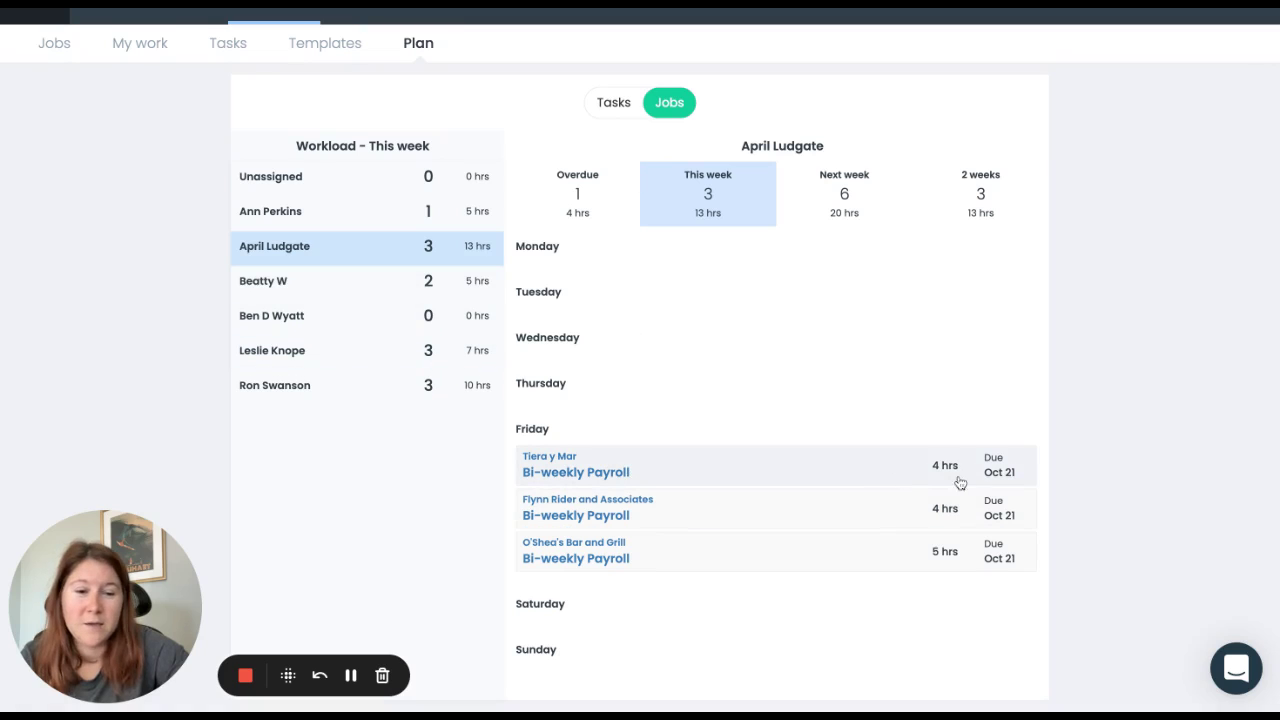
drag(704, 467, 706, 420)
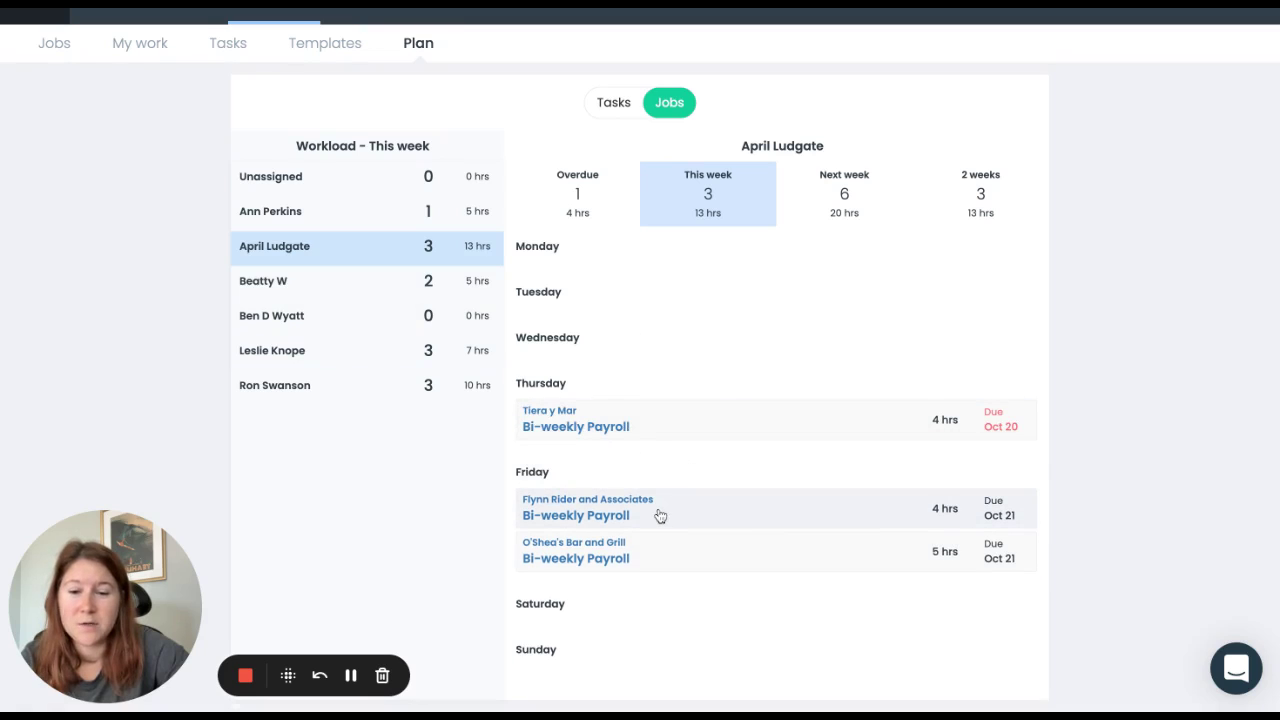
drag(660, 515, 331, 318)
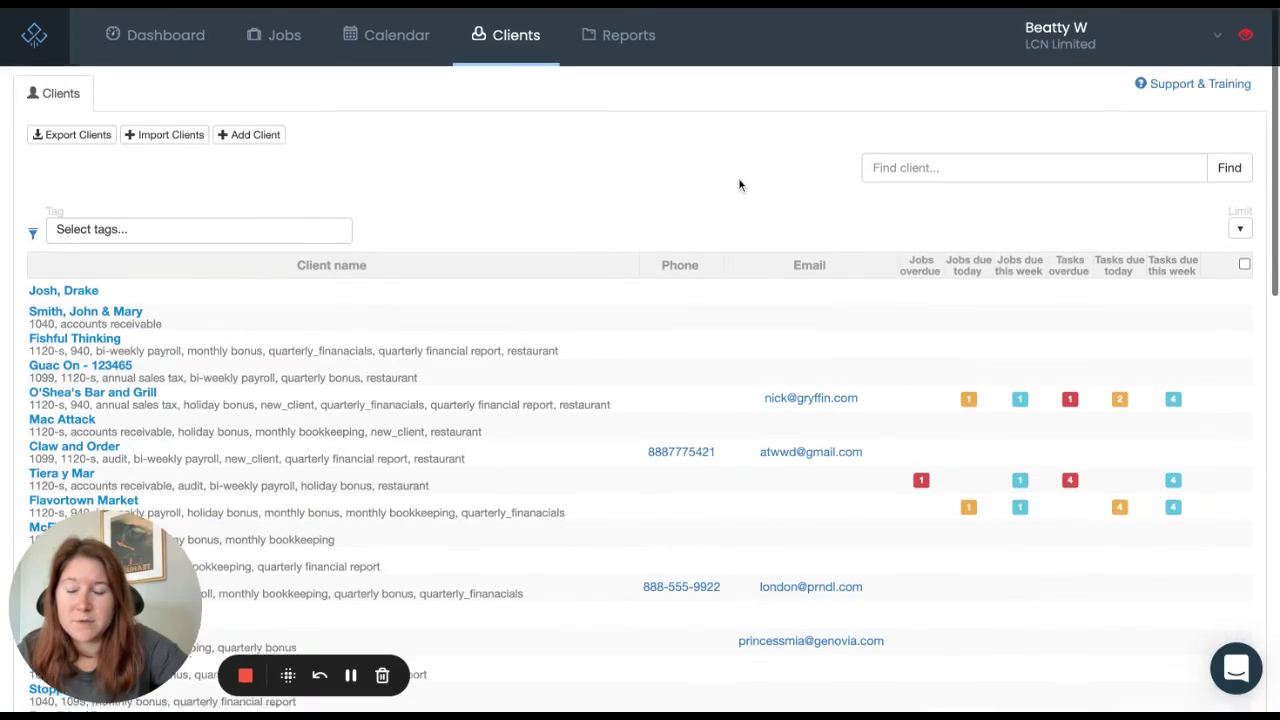
Step: Open the Add Client form on the Clients page
scroll(740, 180, down, 3)
scroll(740, 183, down, 2)
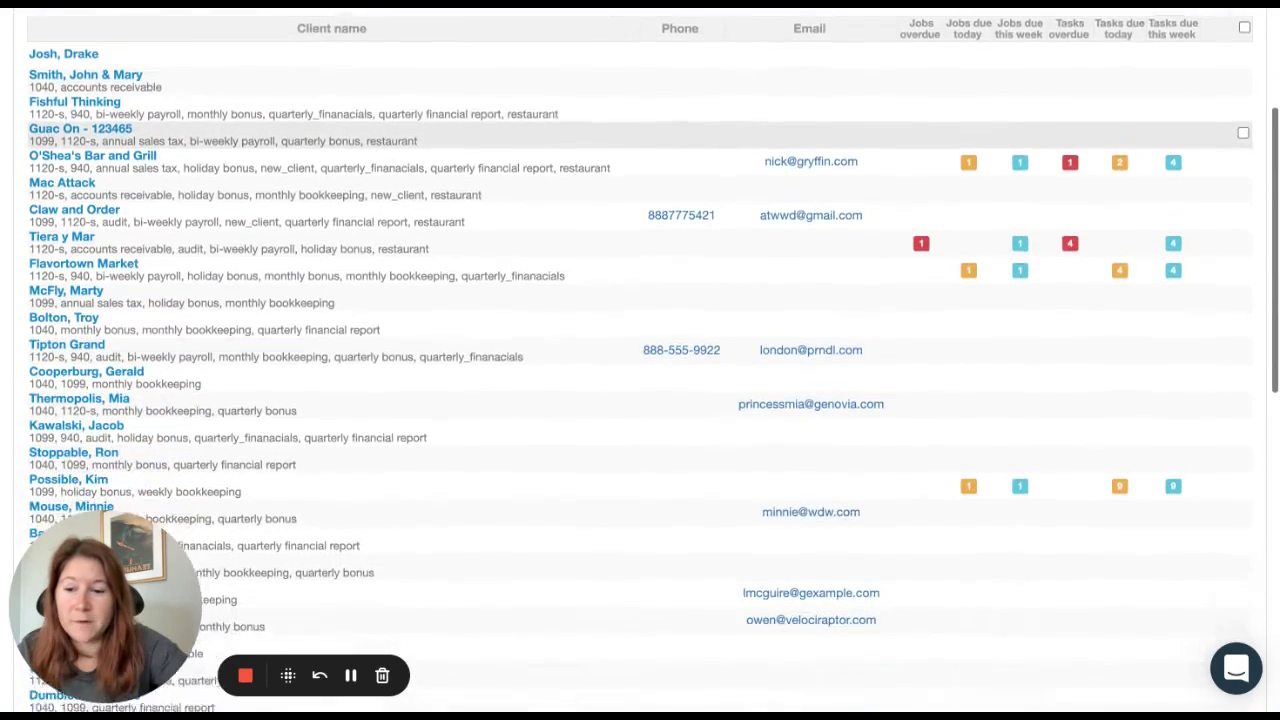
scroll(740, 183, up, 5)
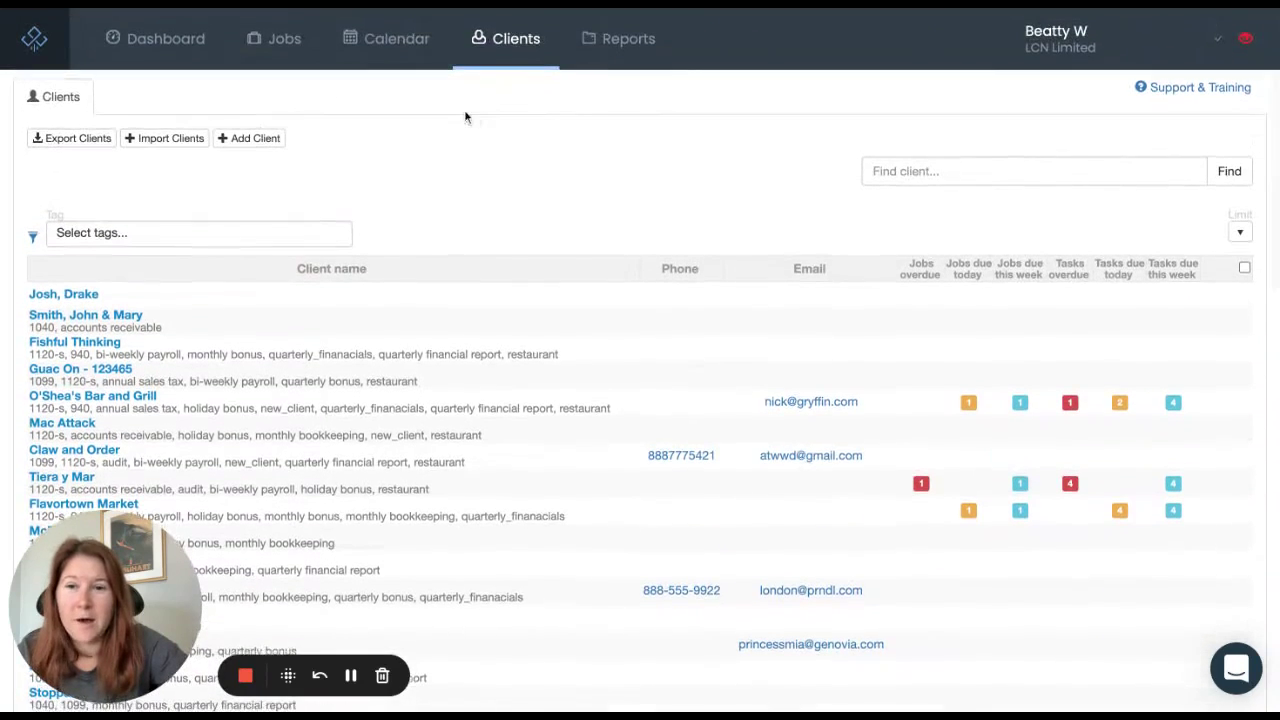
click(255, 140)
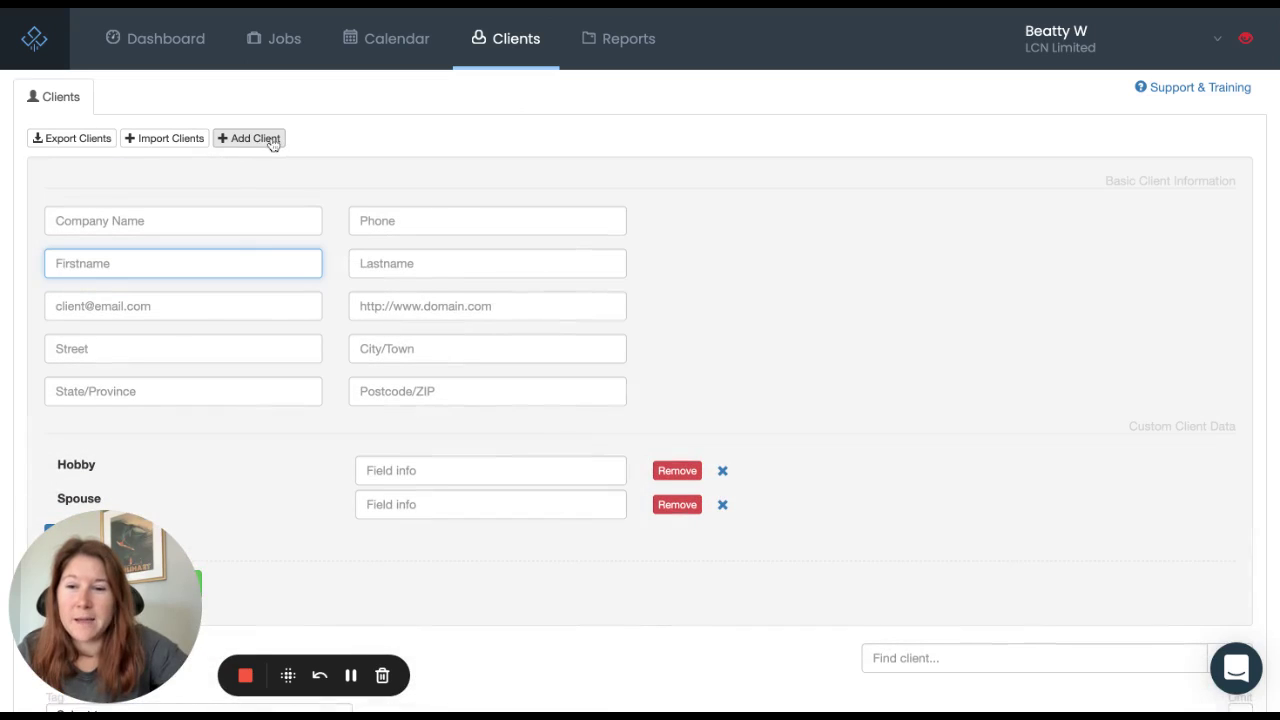
Step: Show the Import Clients panel accepting .csv, .xls or .xlsx files or a spreadsheet template
click(166, 140)
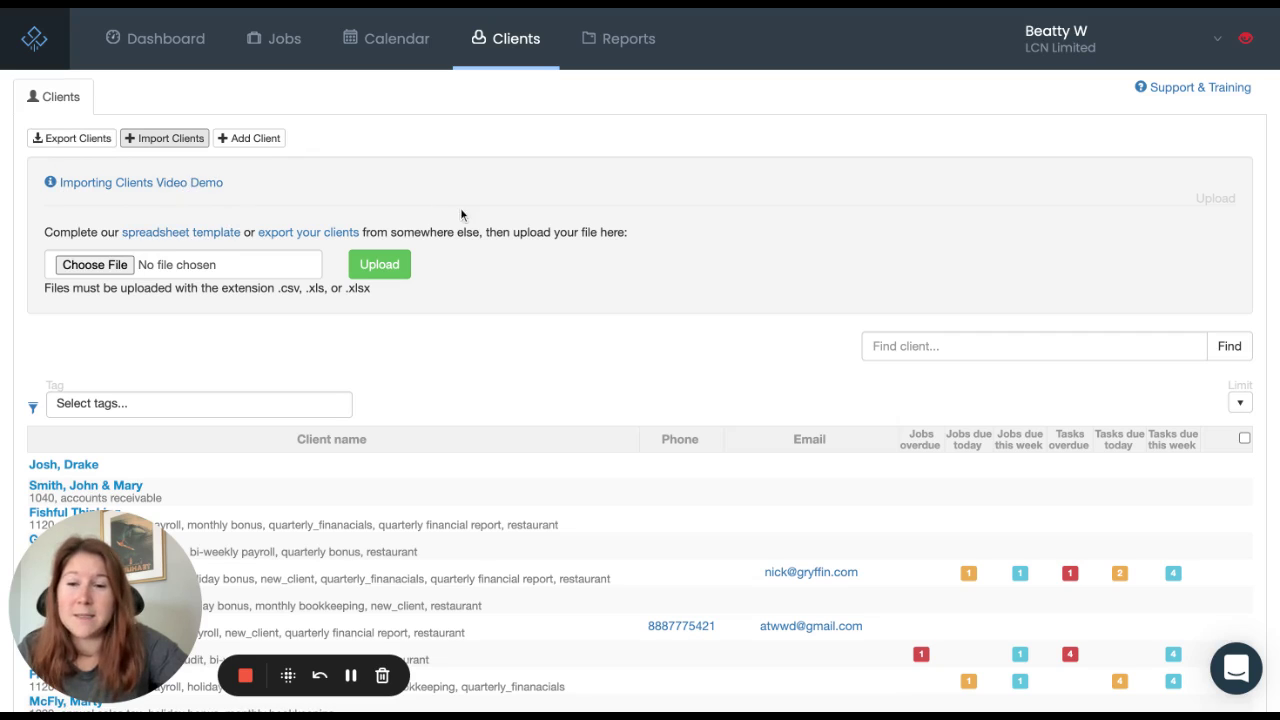
scroll(634, 258, down, 4)
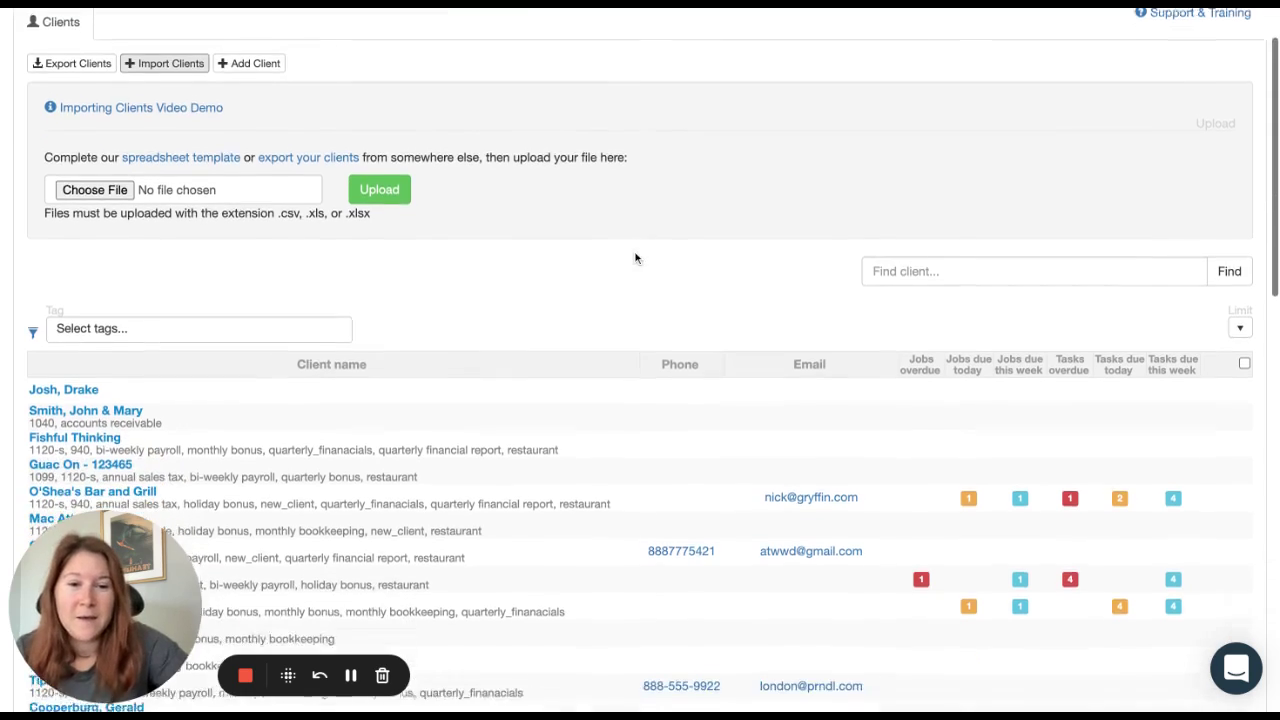
scroll(634, 244, down, 3)
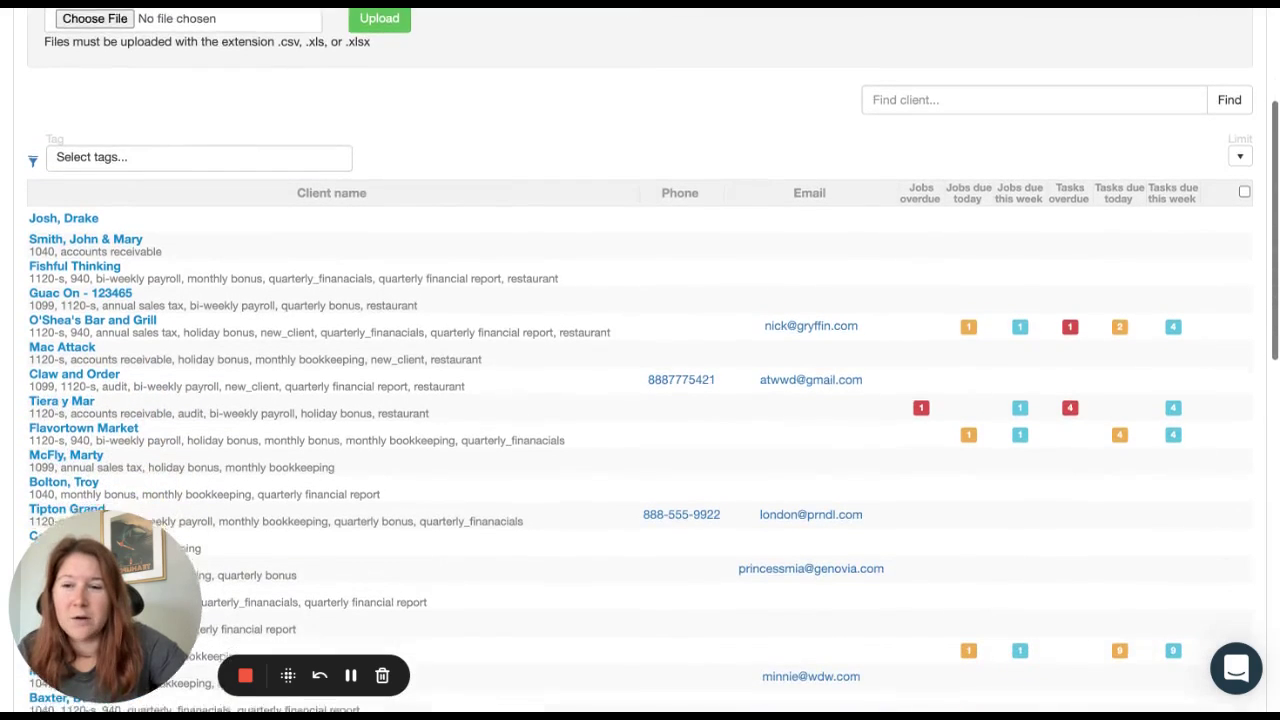
scroll(634, 244, down, 1)
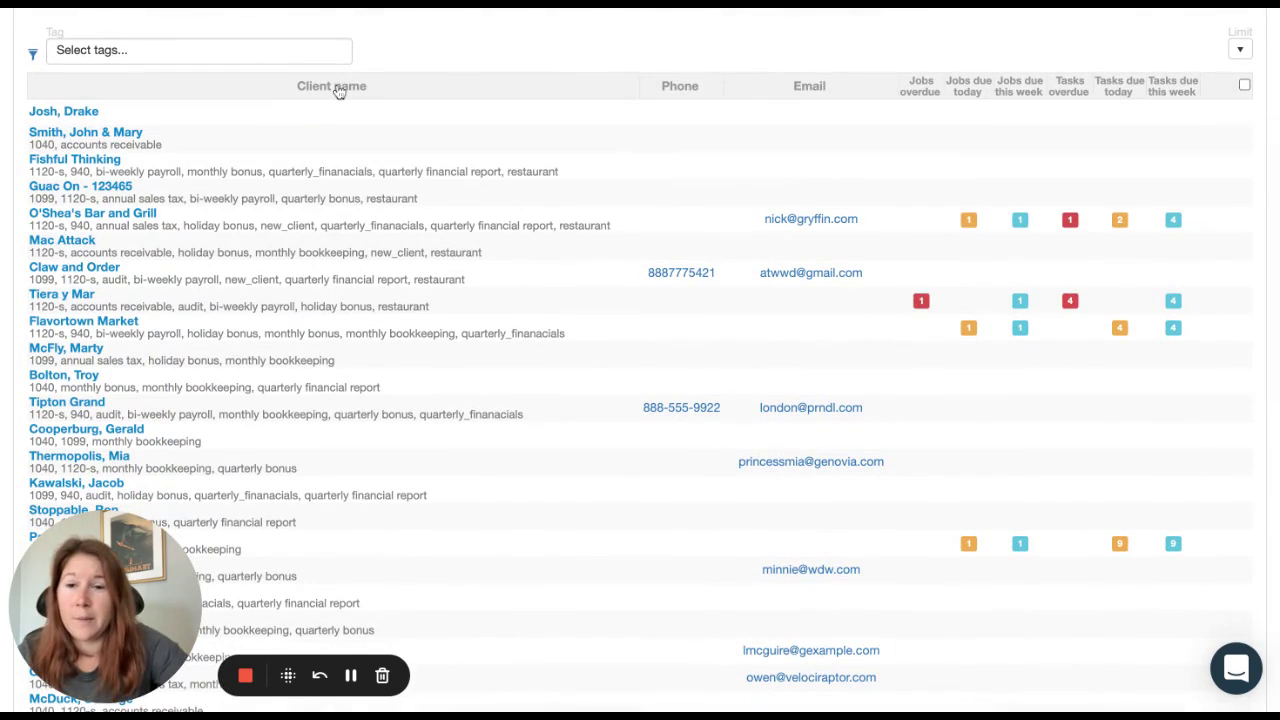
Step: Sort the client table by Client name so Baxter, Buster appears first
click(448, 70)
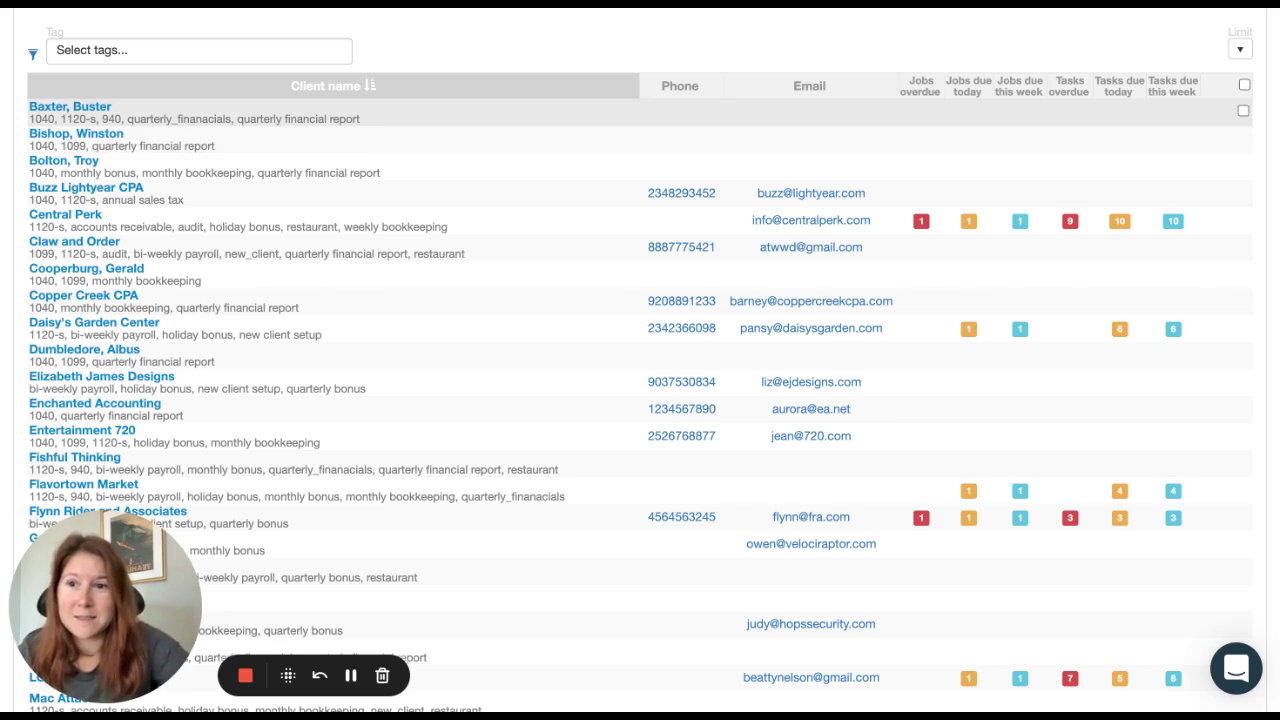
scroll(640, 360, up, 2)
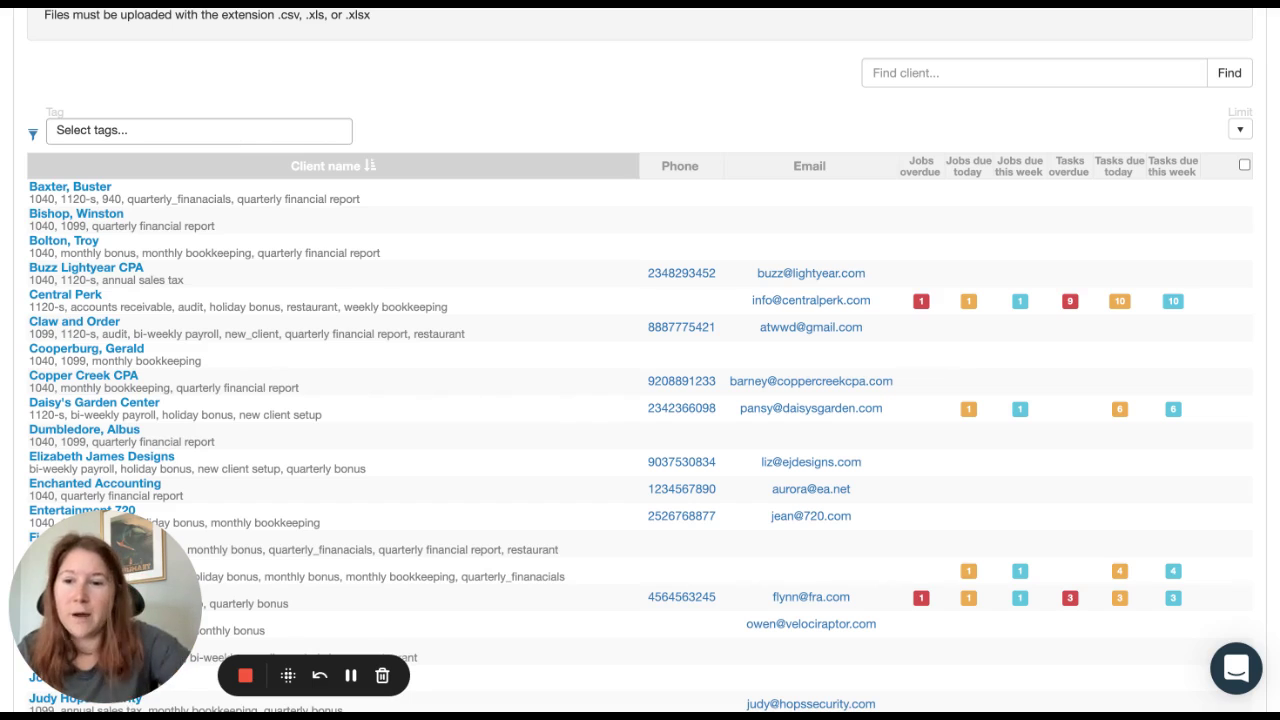
click(150, 130)
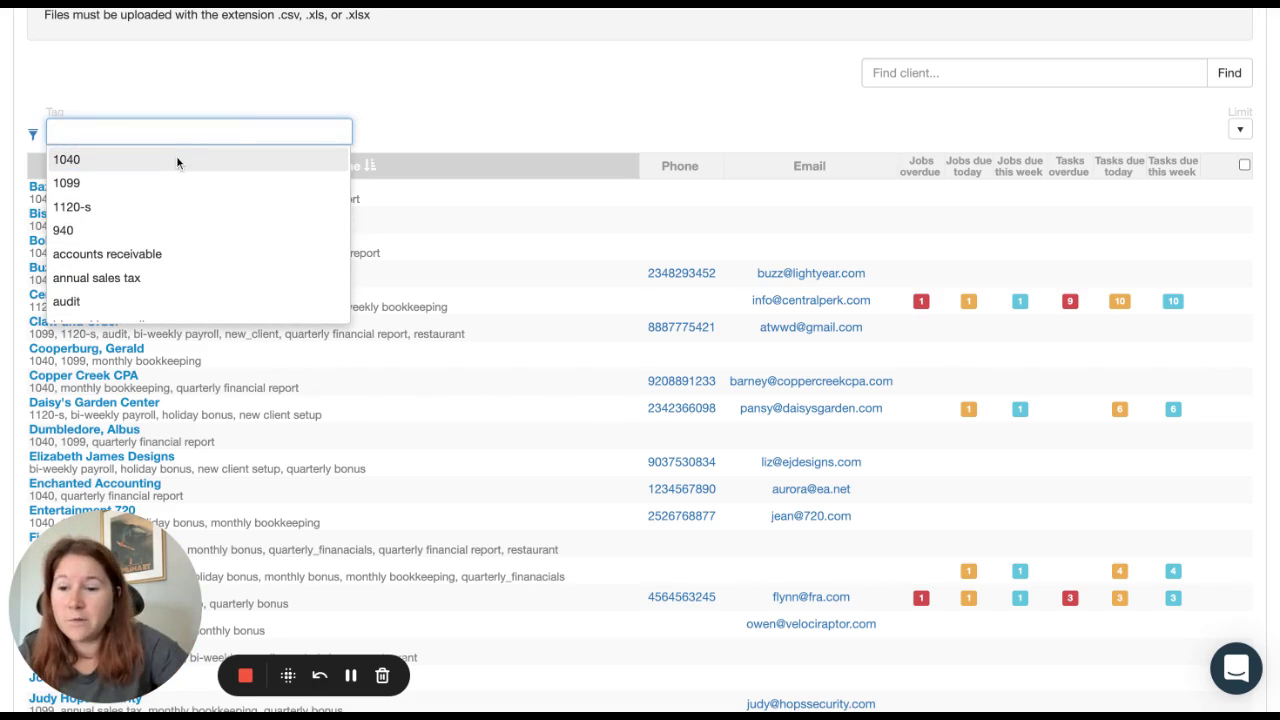
click(150, 162)
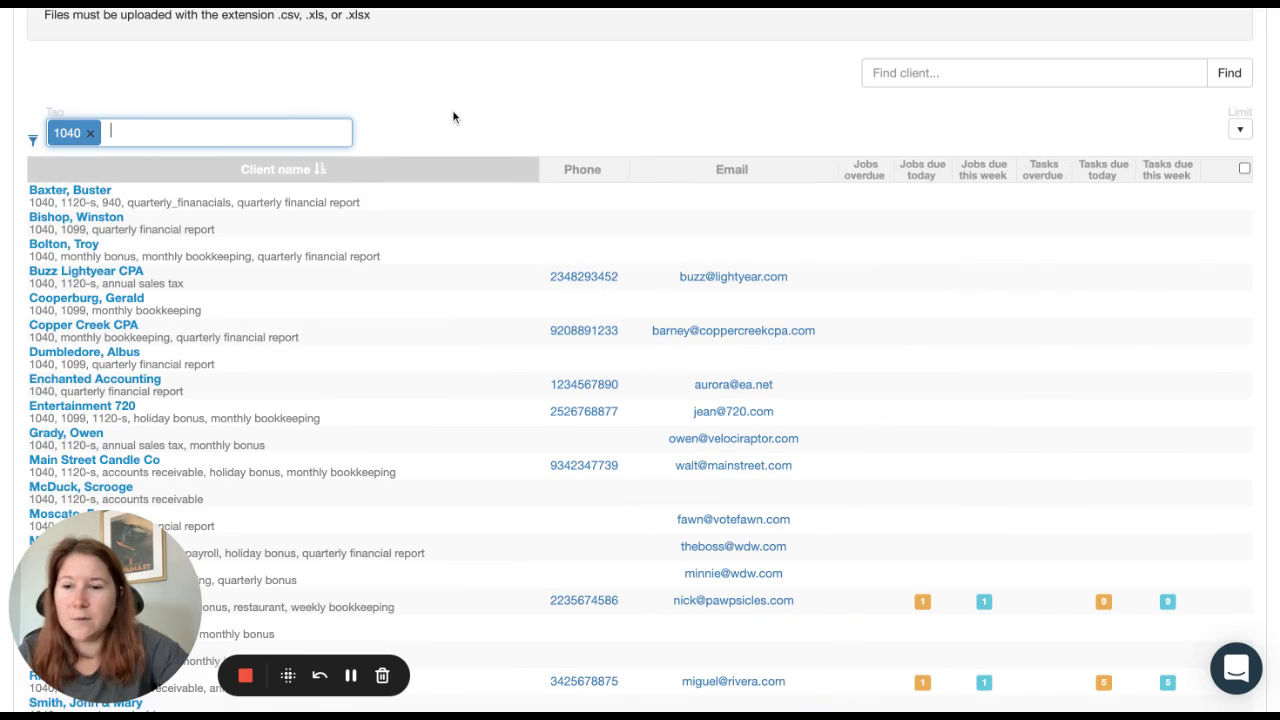
scroll(460, 117, down, 5)
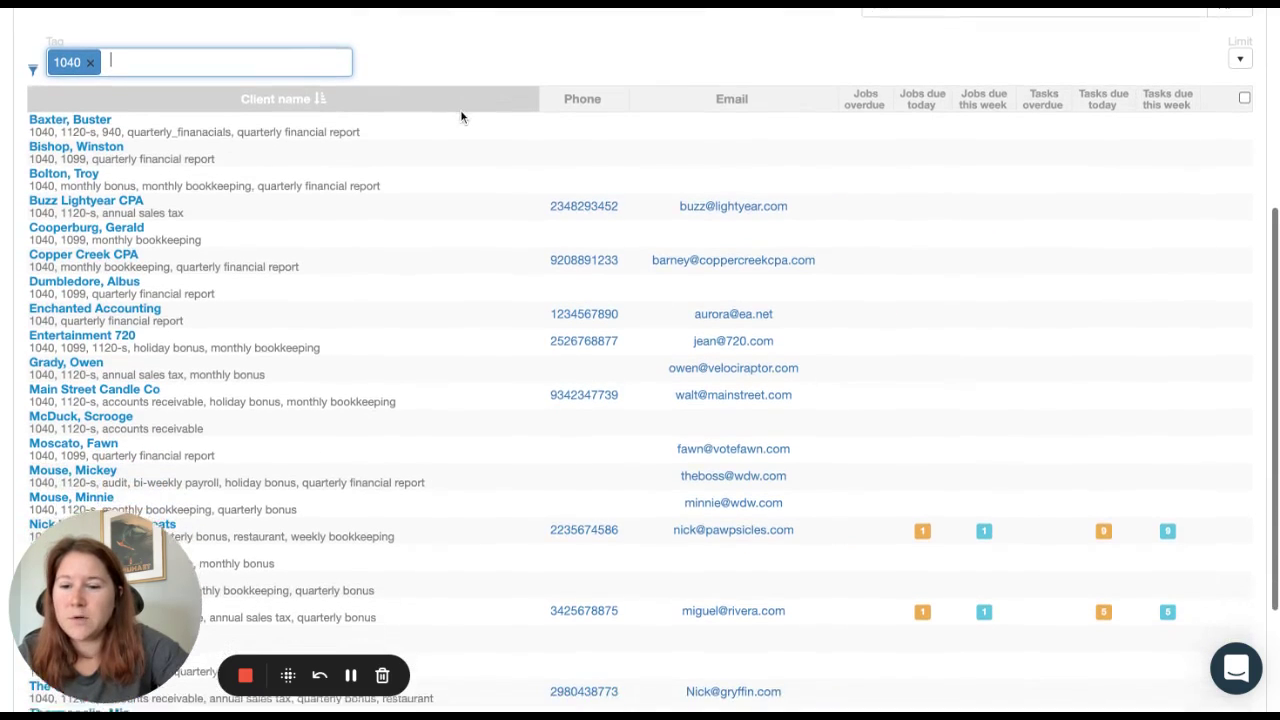
scroll(460, 109, down, 1)
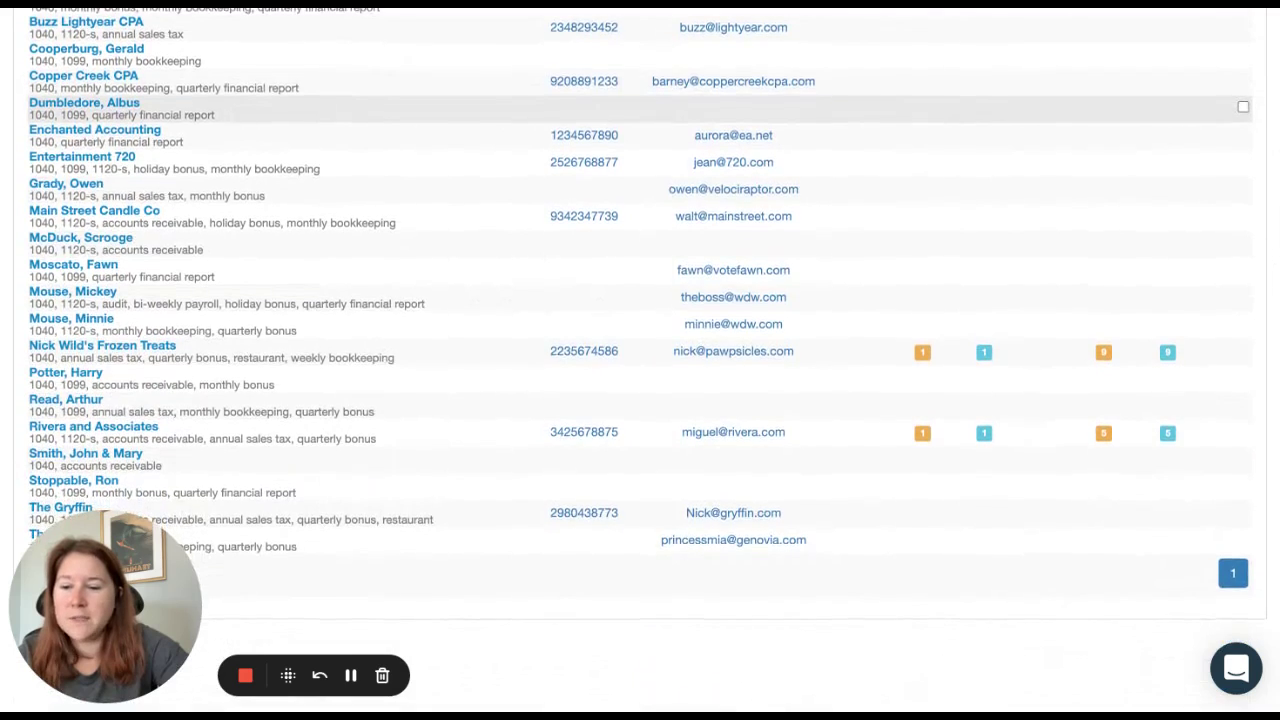
scroll(460, 109, up, 6)
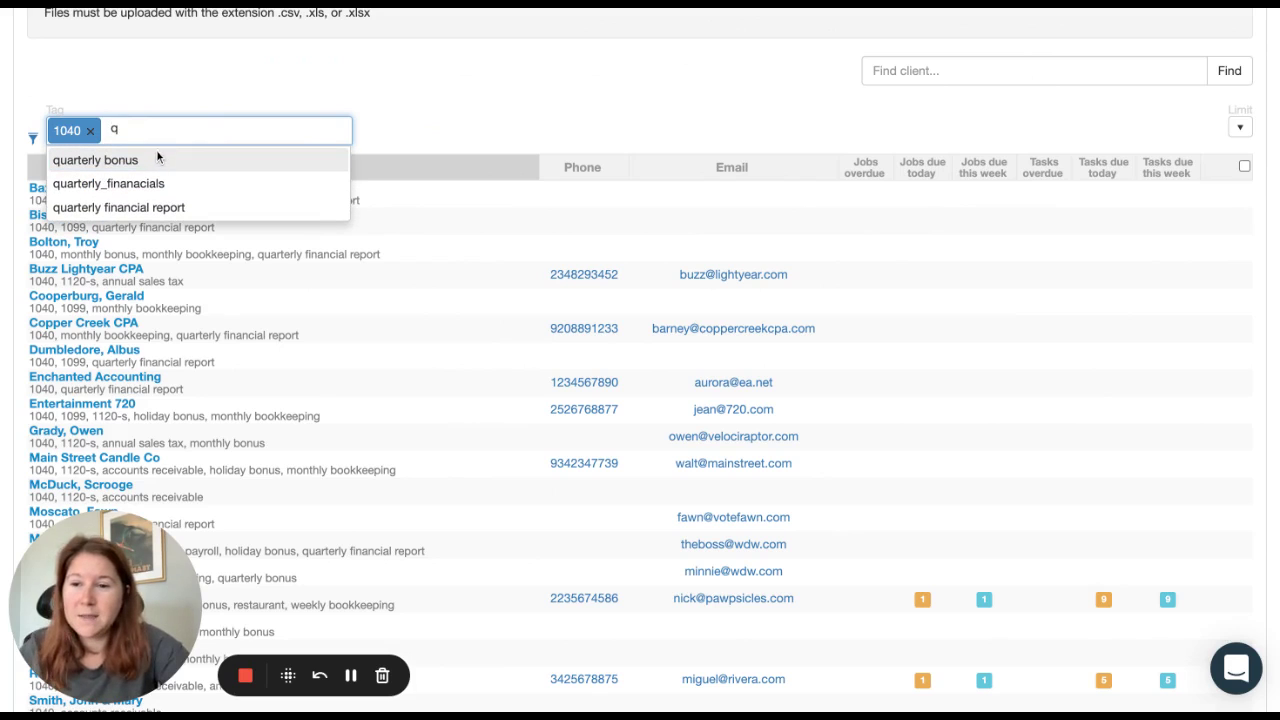
click(168, 207)
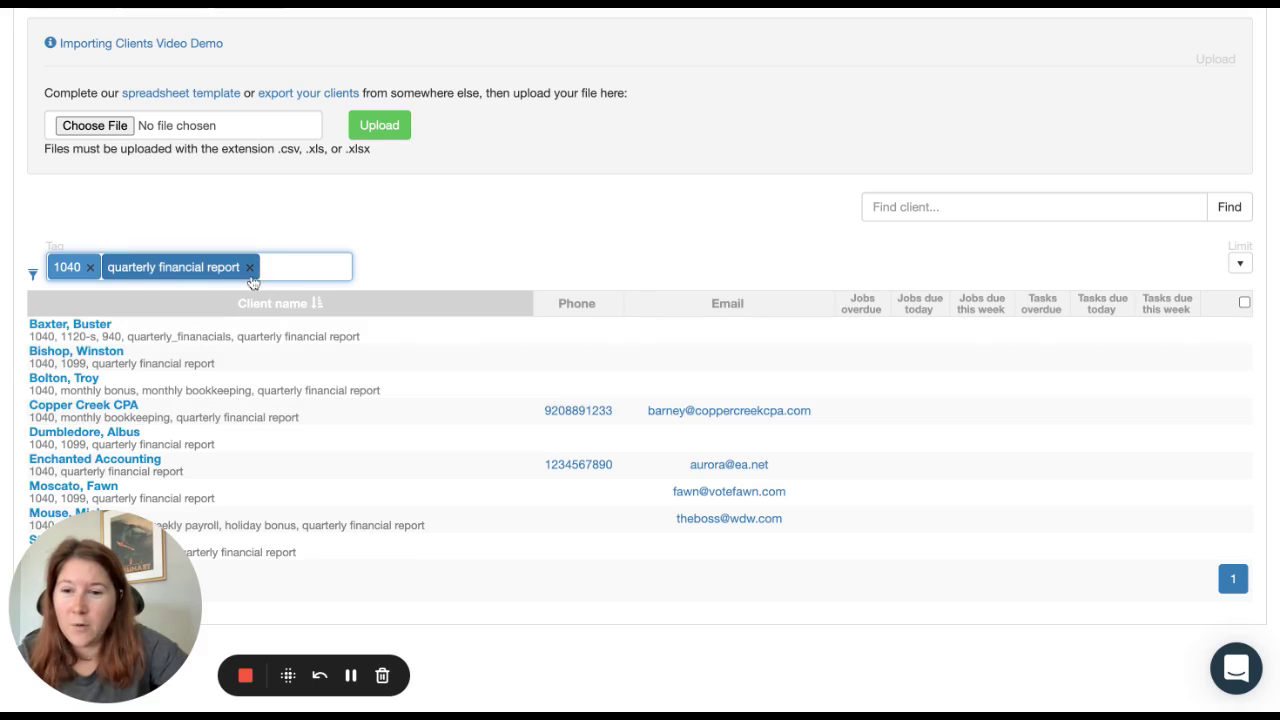
click(250, 268)
scroll(200, 272, down, 3)
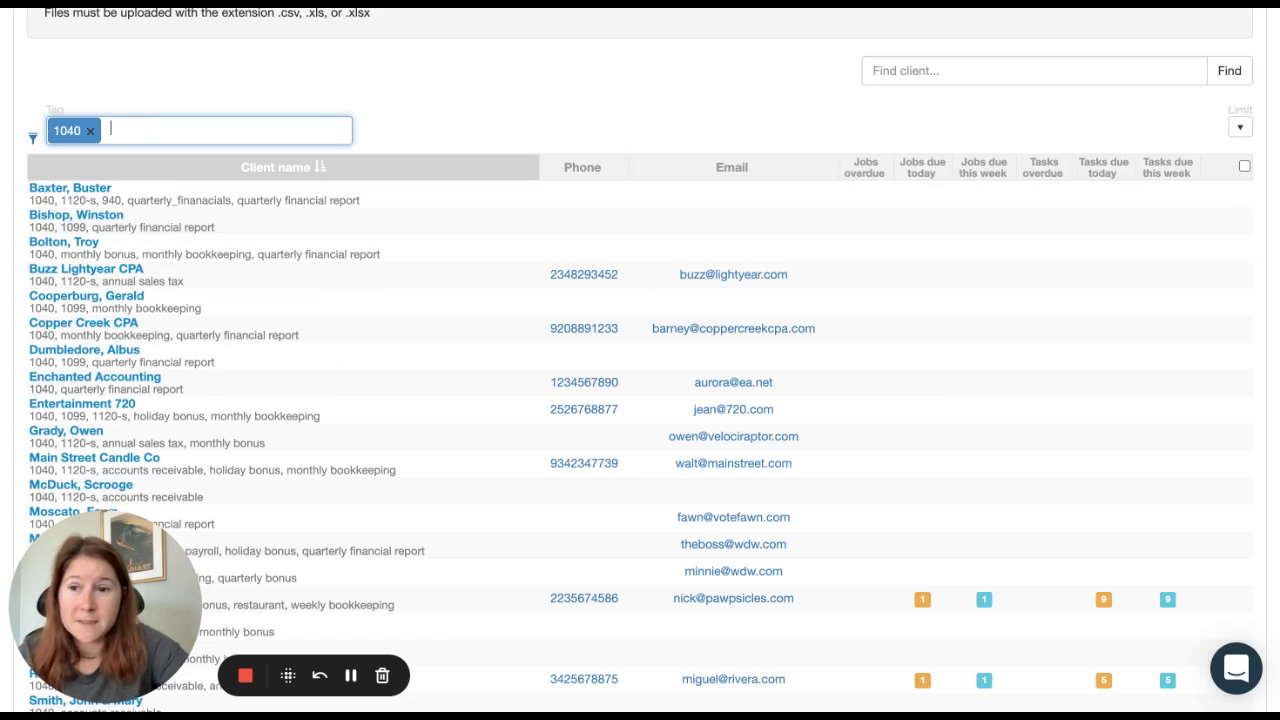
click(93, 135)
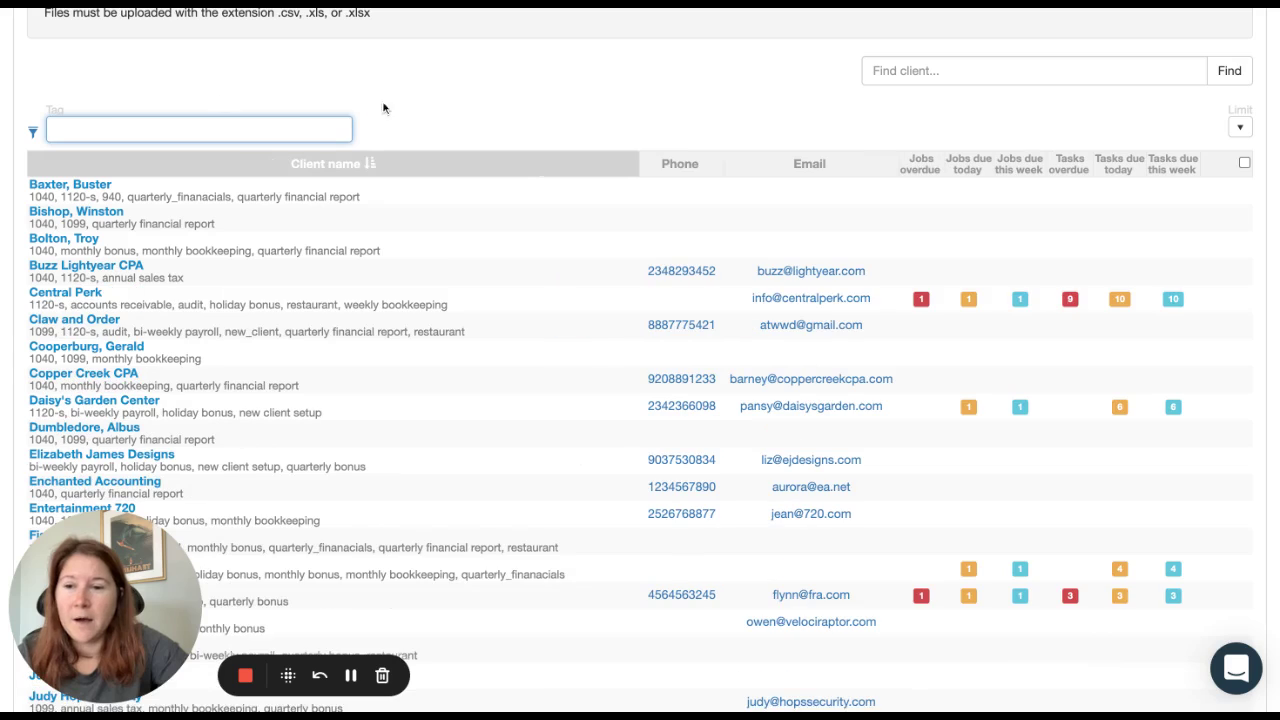
scroll(517, 142, up, 1)
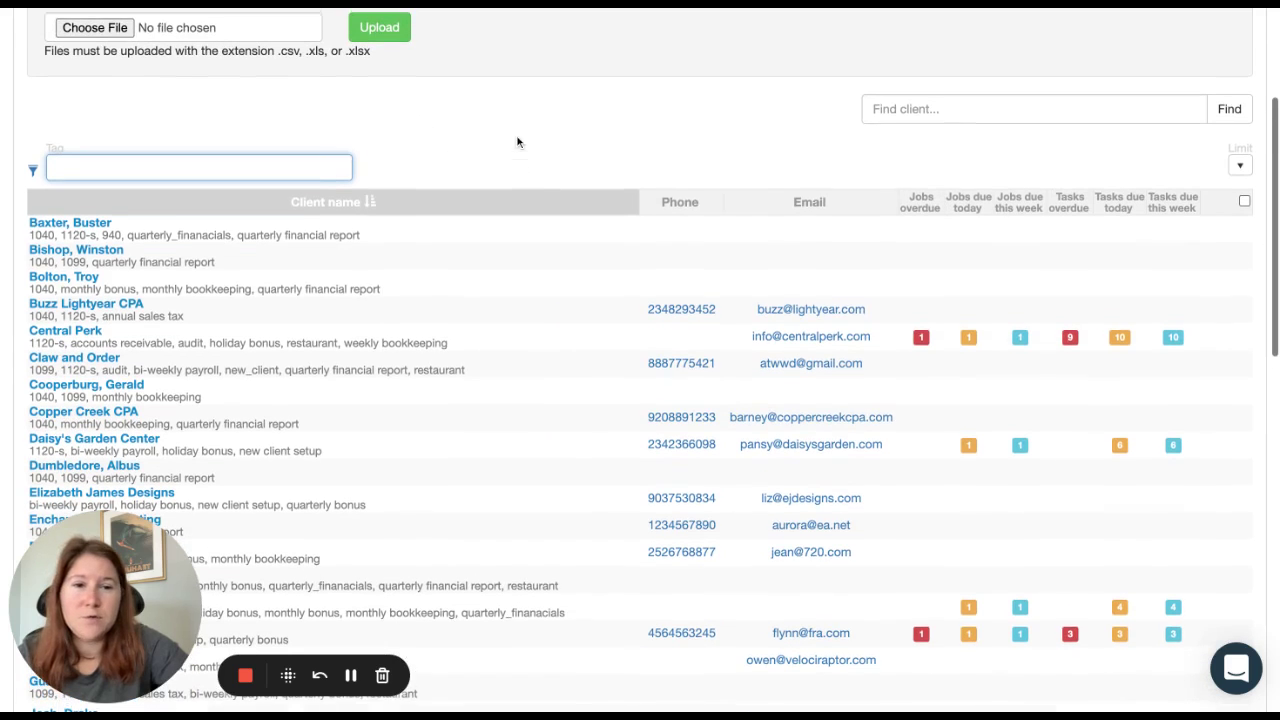
Step: Search clients by the contact's name and open the O'Shea's Bar and Grill client page
click(973, 112)
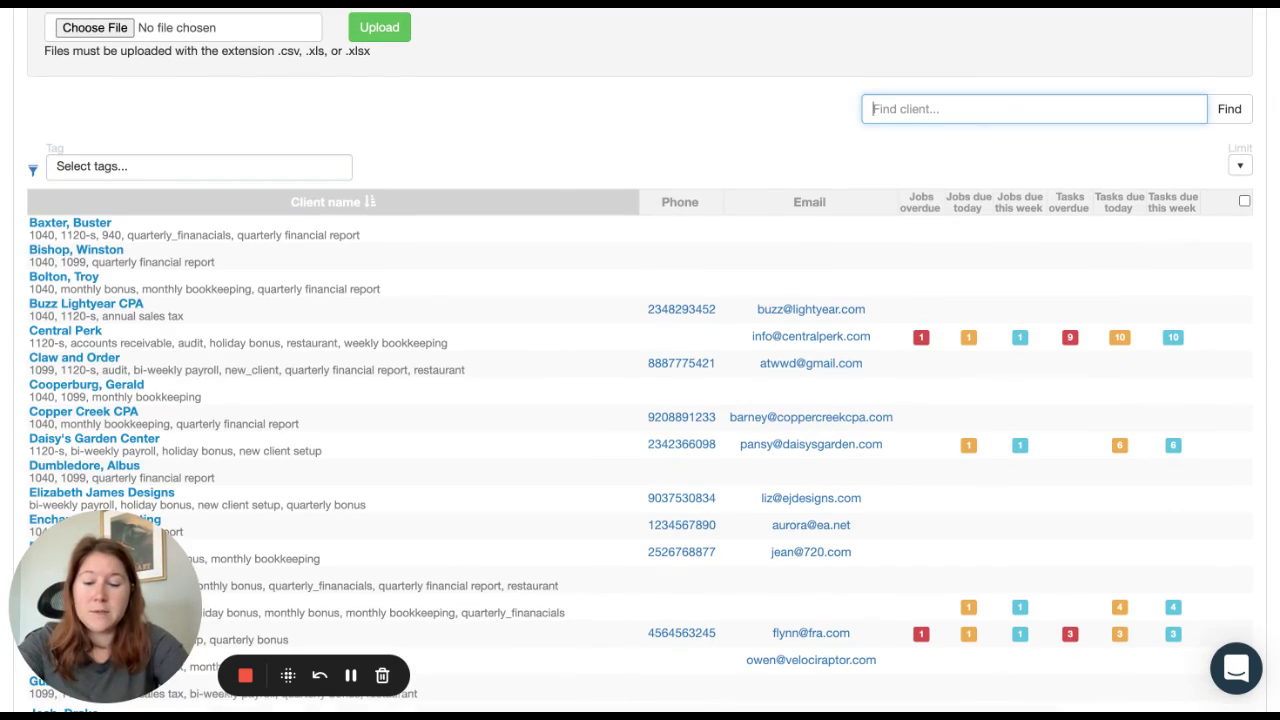
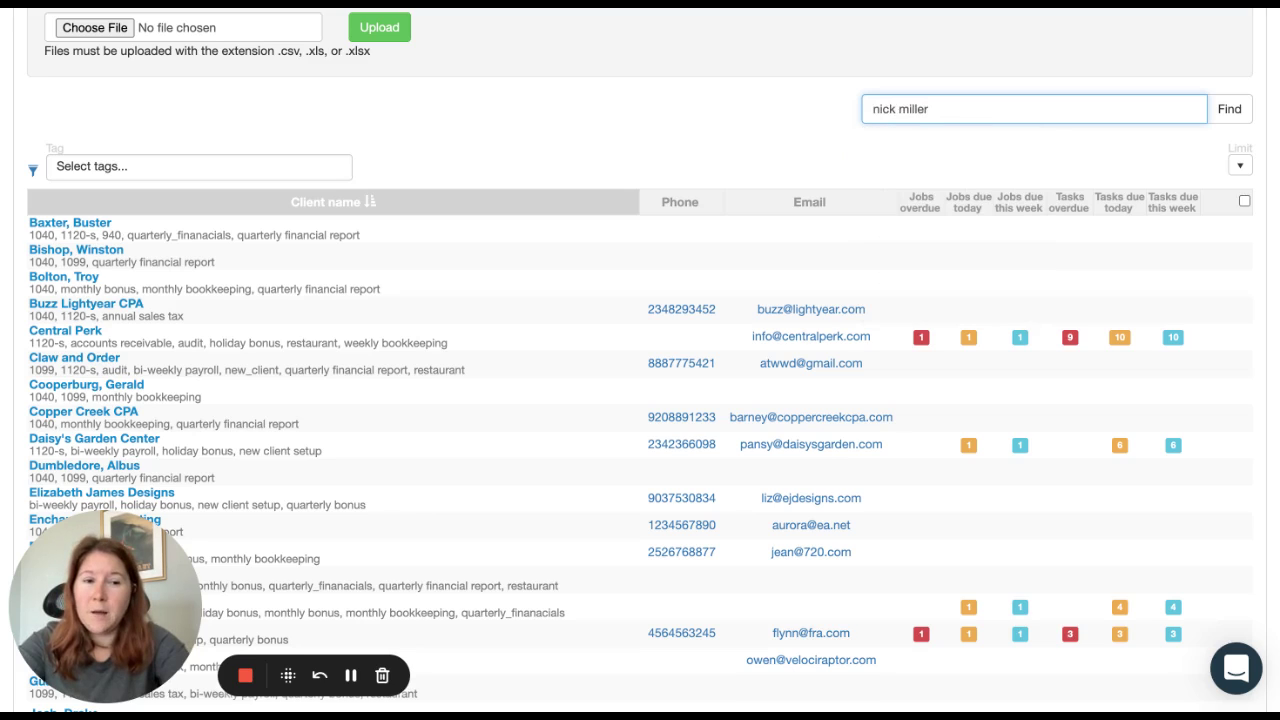
key(Return)
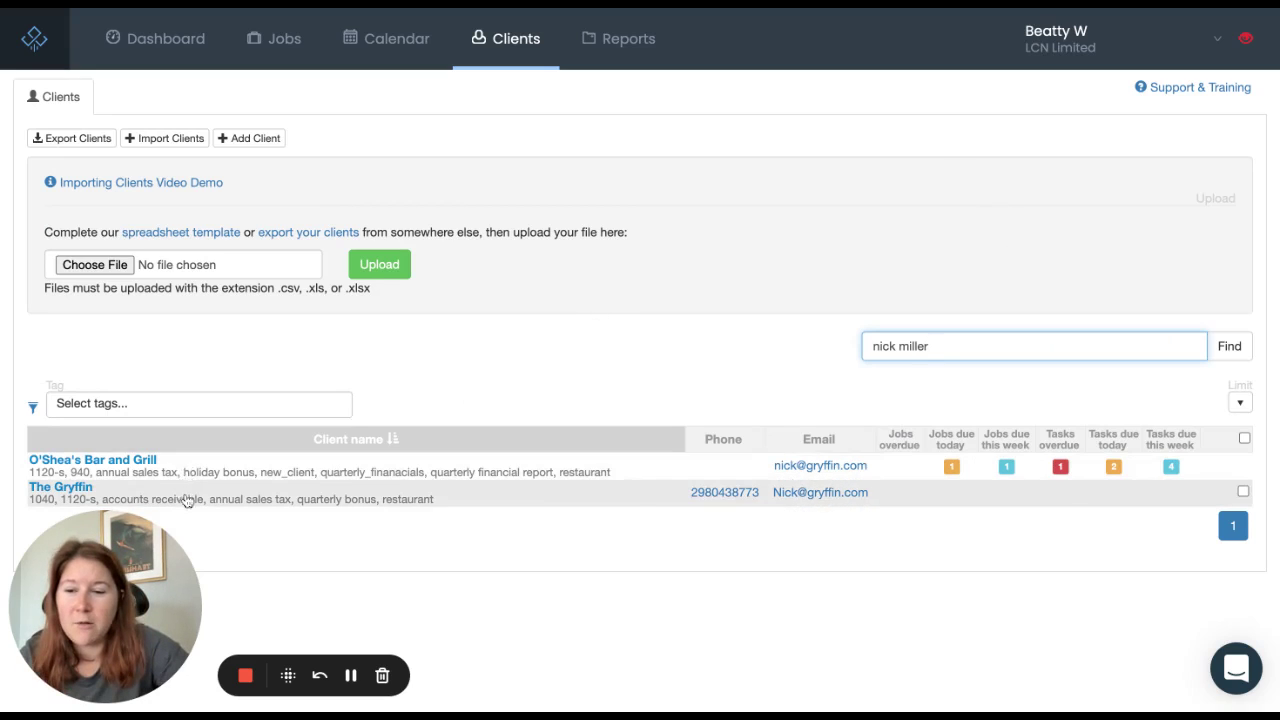
click(137, 464)
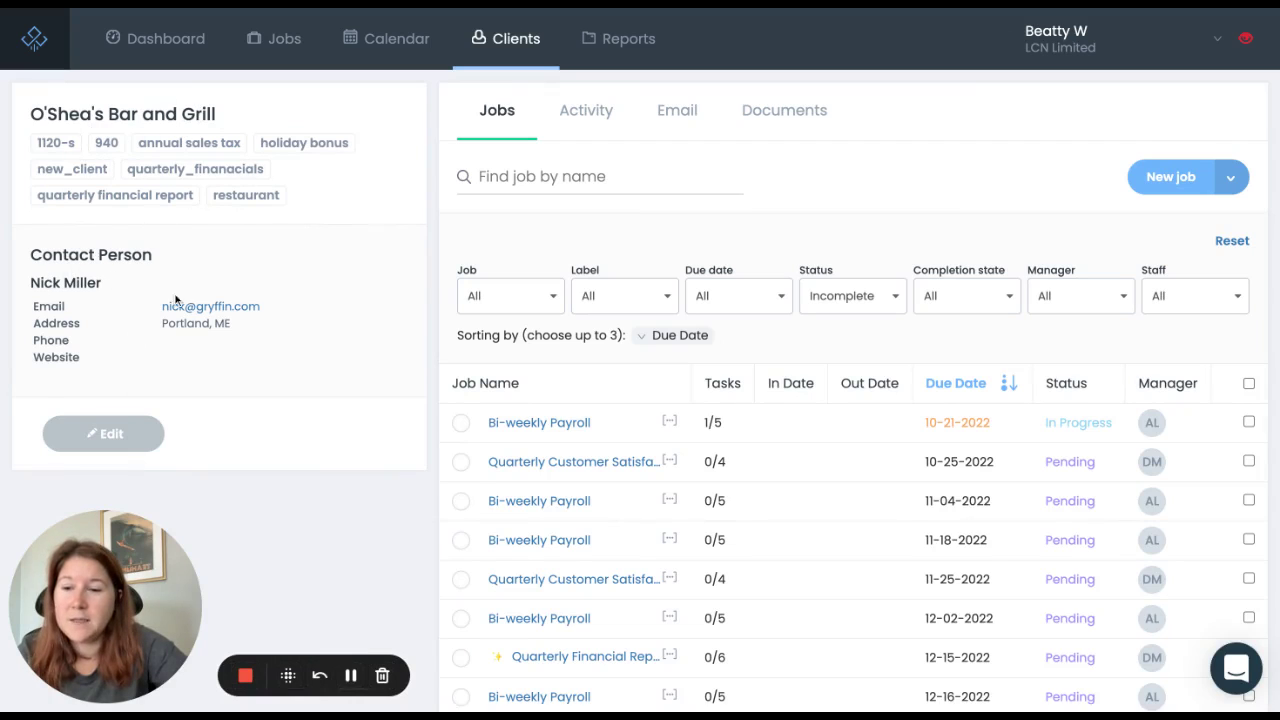
Step: Edit O'Shea's Bar and Grill to give its Hobby field the value 'brewing' and save
click(111, 437)
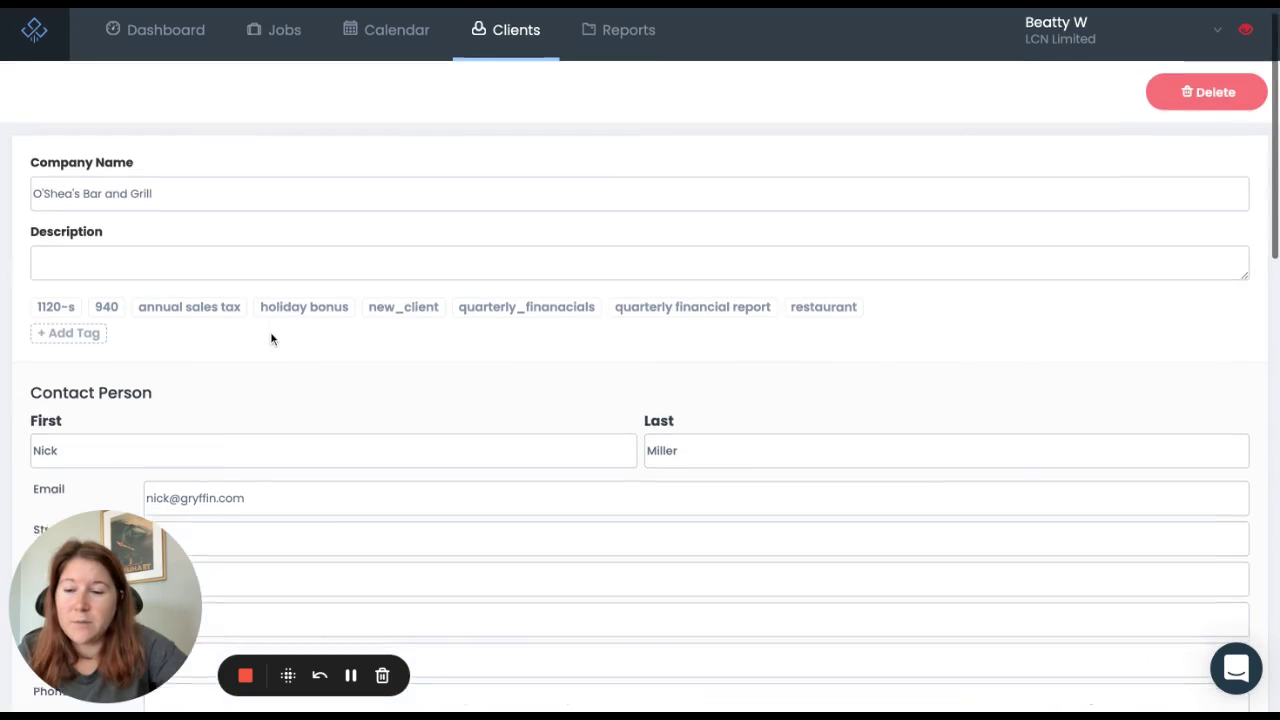
scroll(270, 339, down, 7)
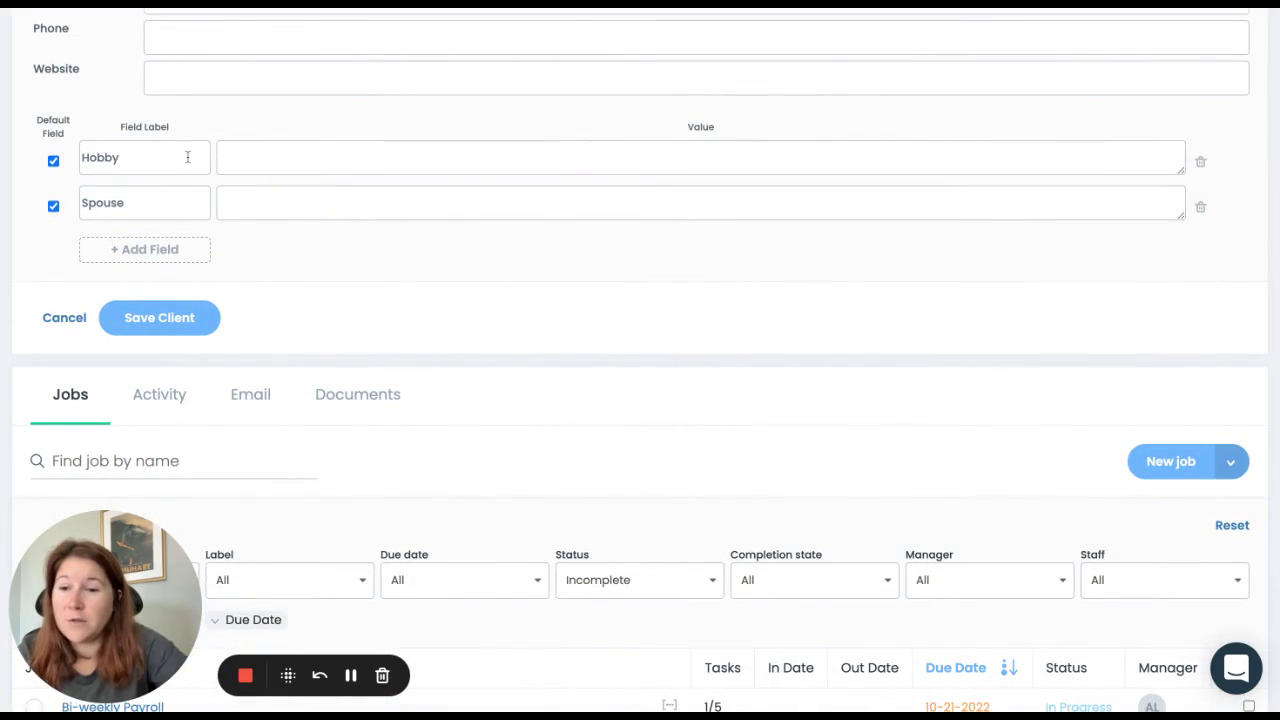
click(277, 157)
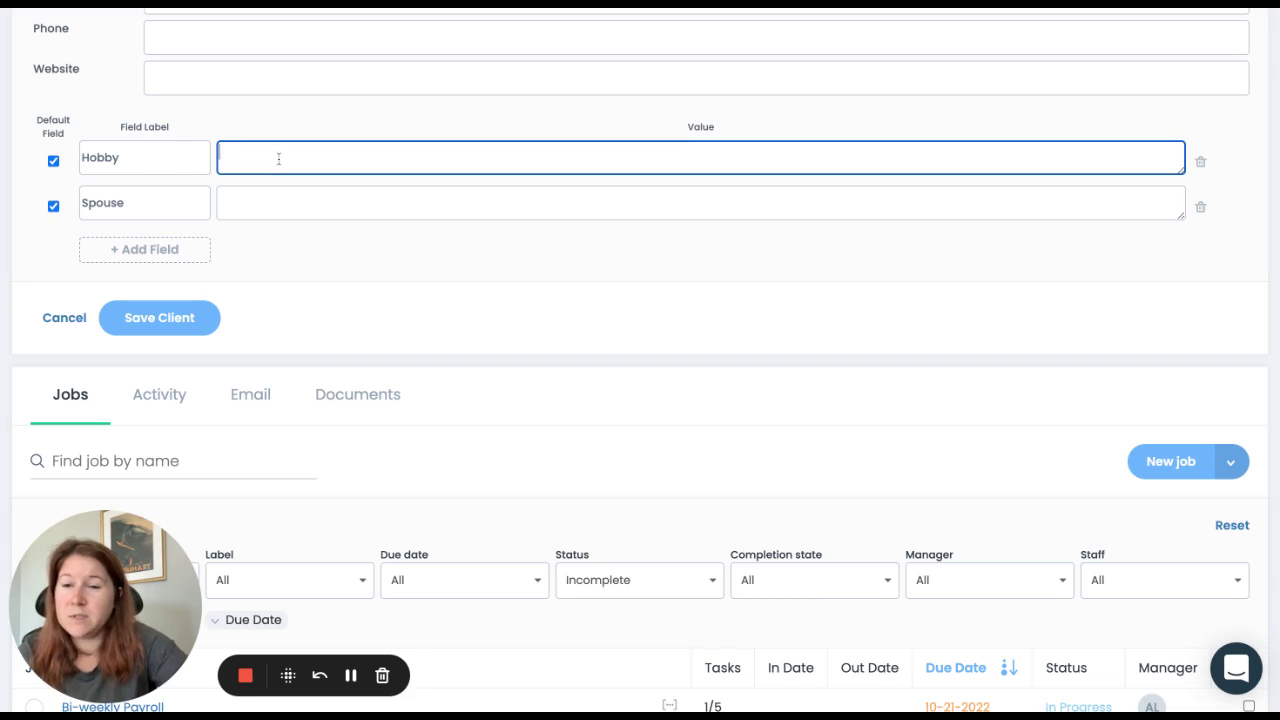
text(brewing)
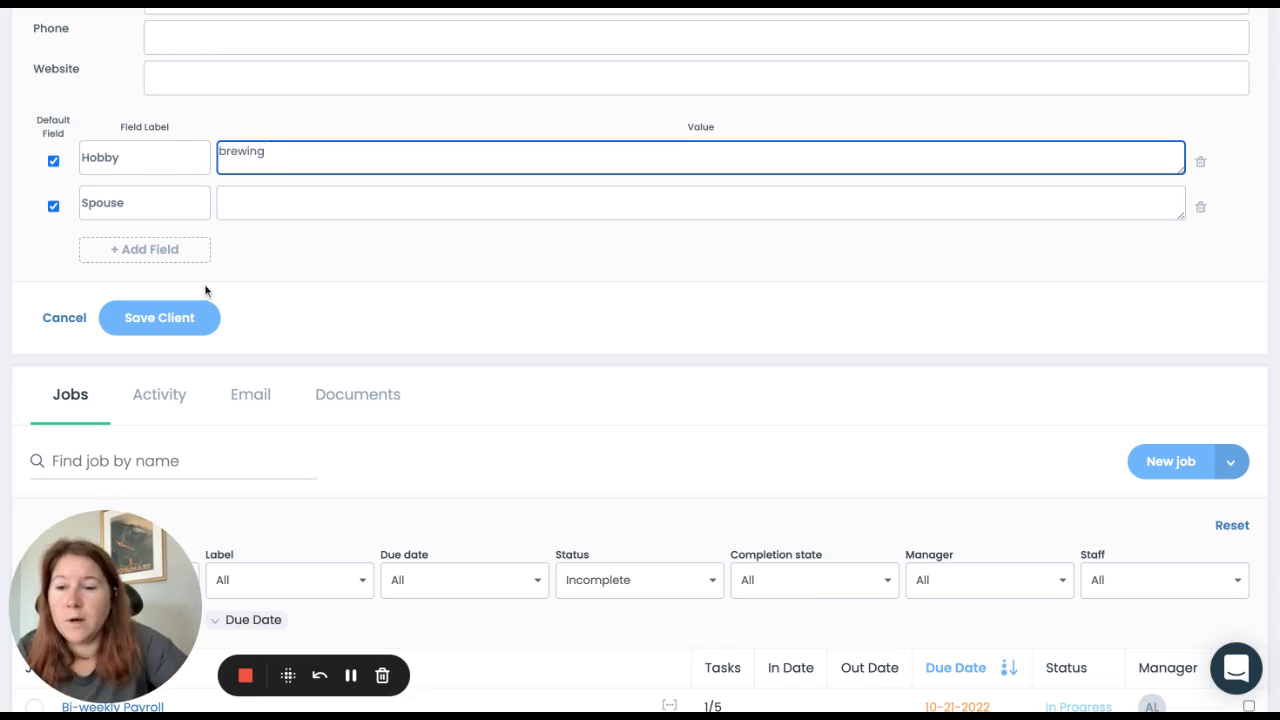
click(183, 317)
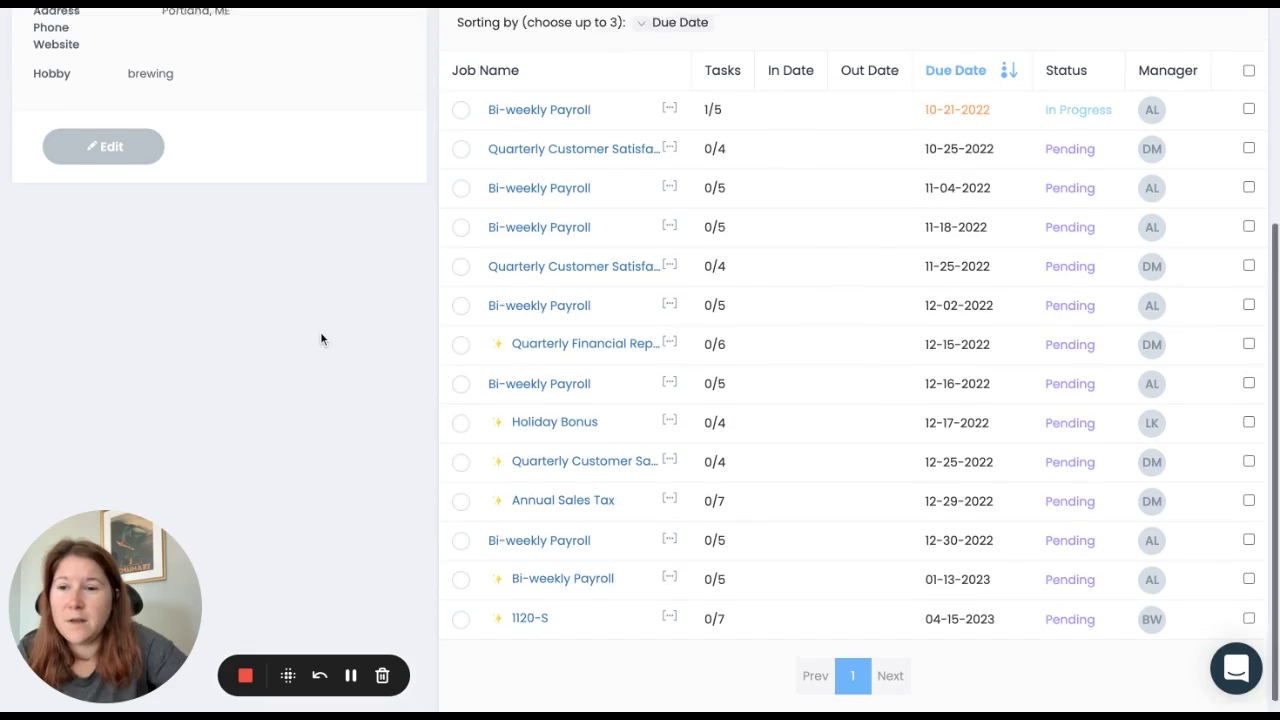
scroll(320, 337, up, 3)
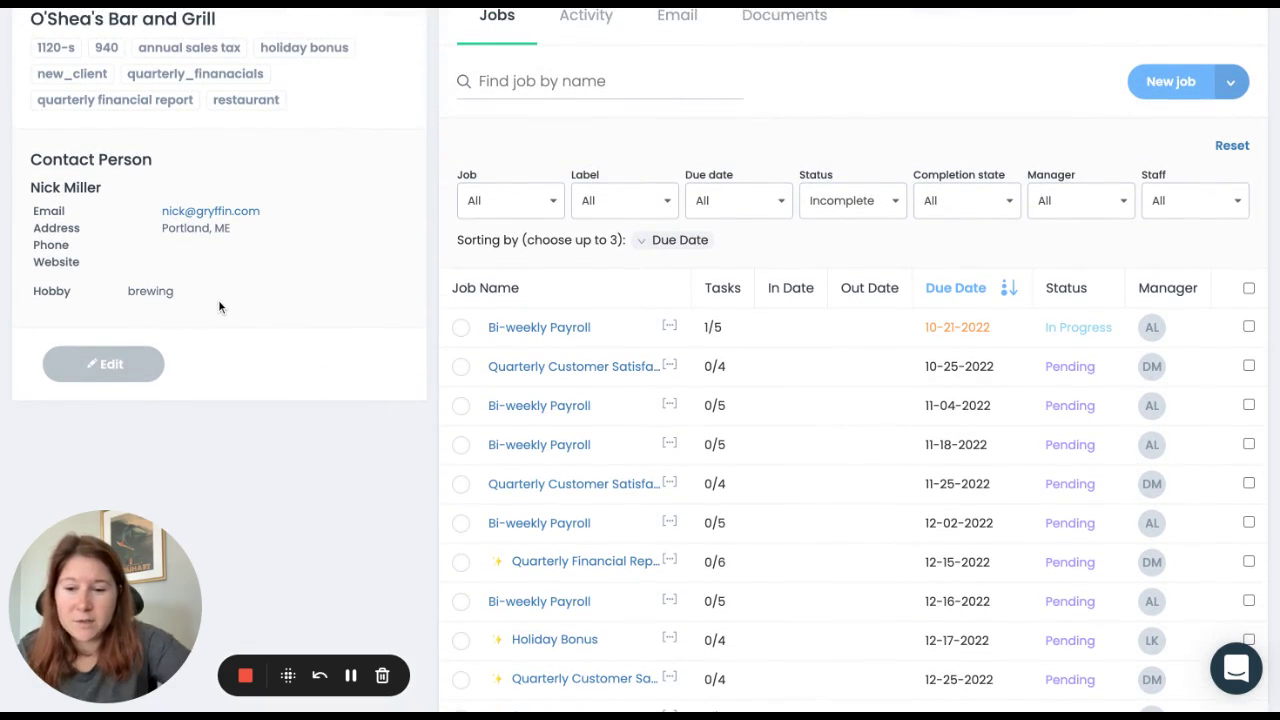
scroll(218, 299, up, 1)
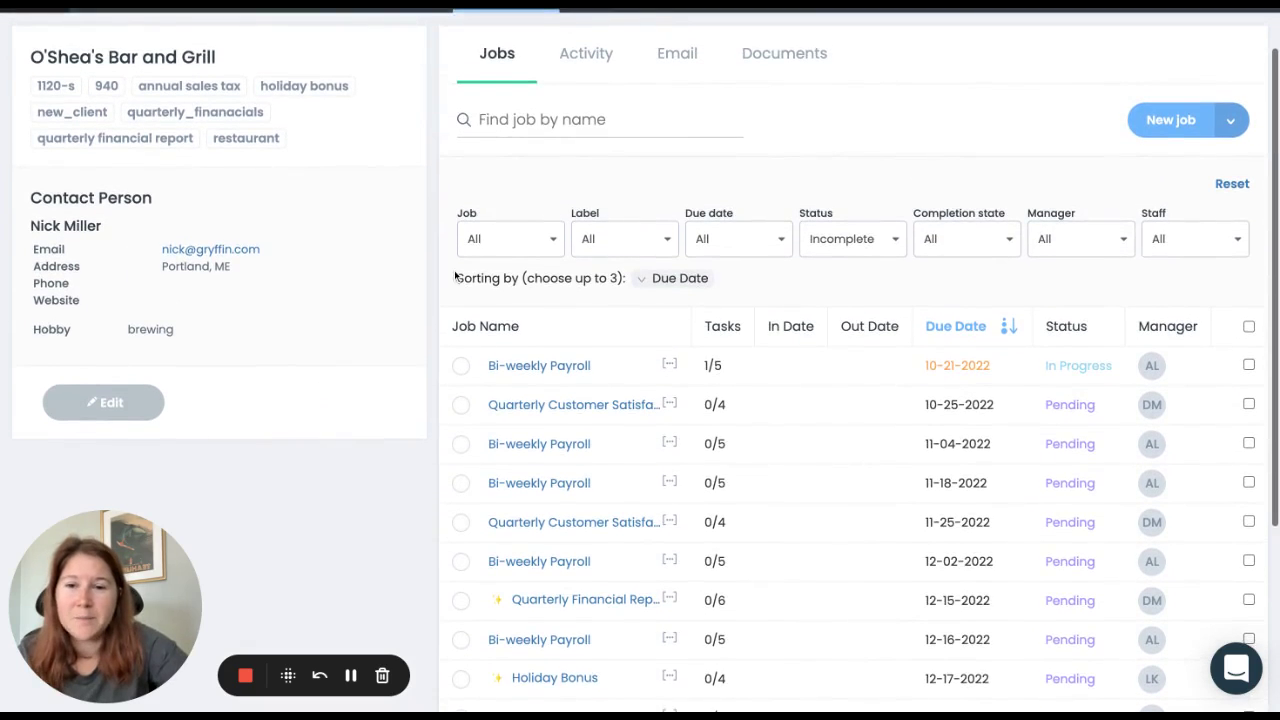
scroll(582, 157, up, 2)
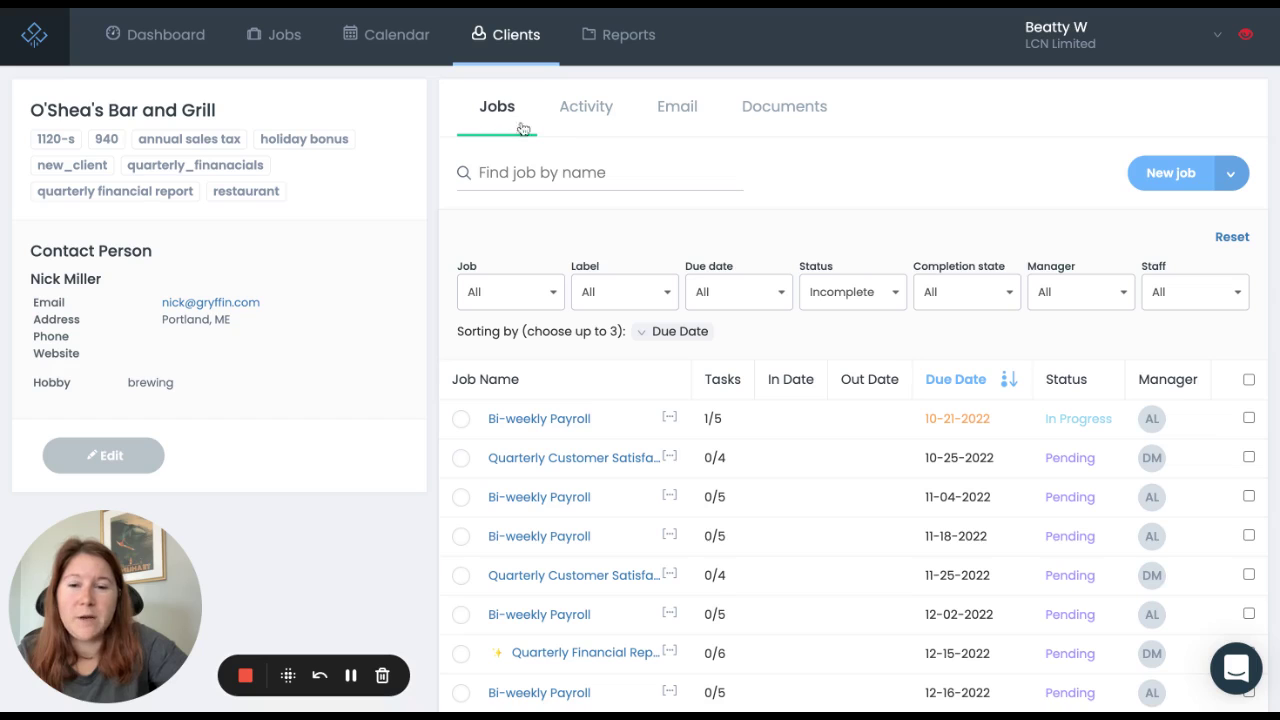
scroll(678, 159, down, 2)
scroll(678, 159, down, 3)
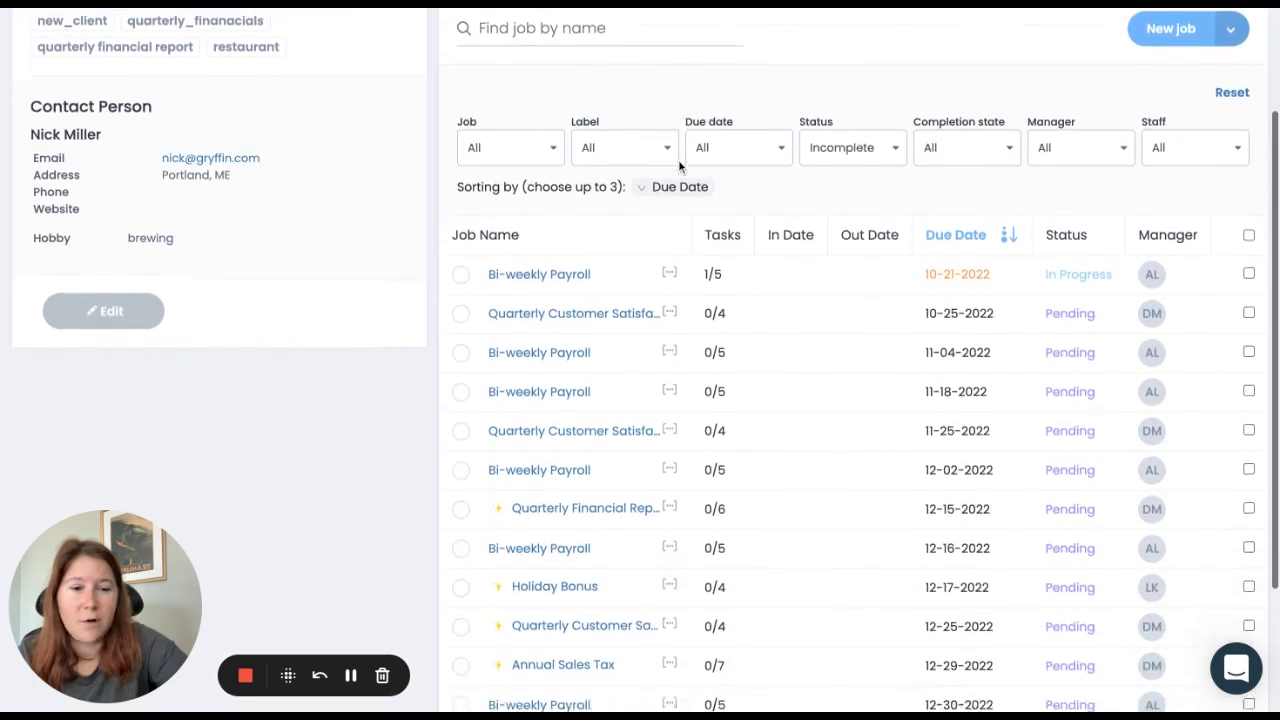
scroll(678, 159, up, 2)
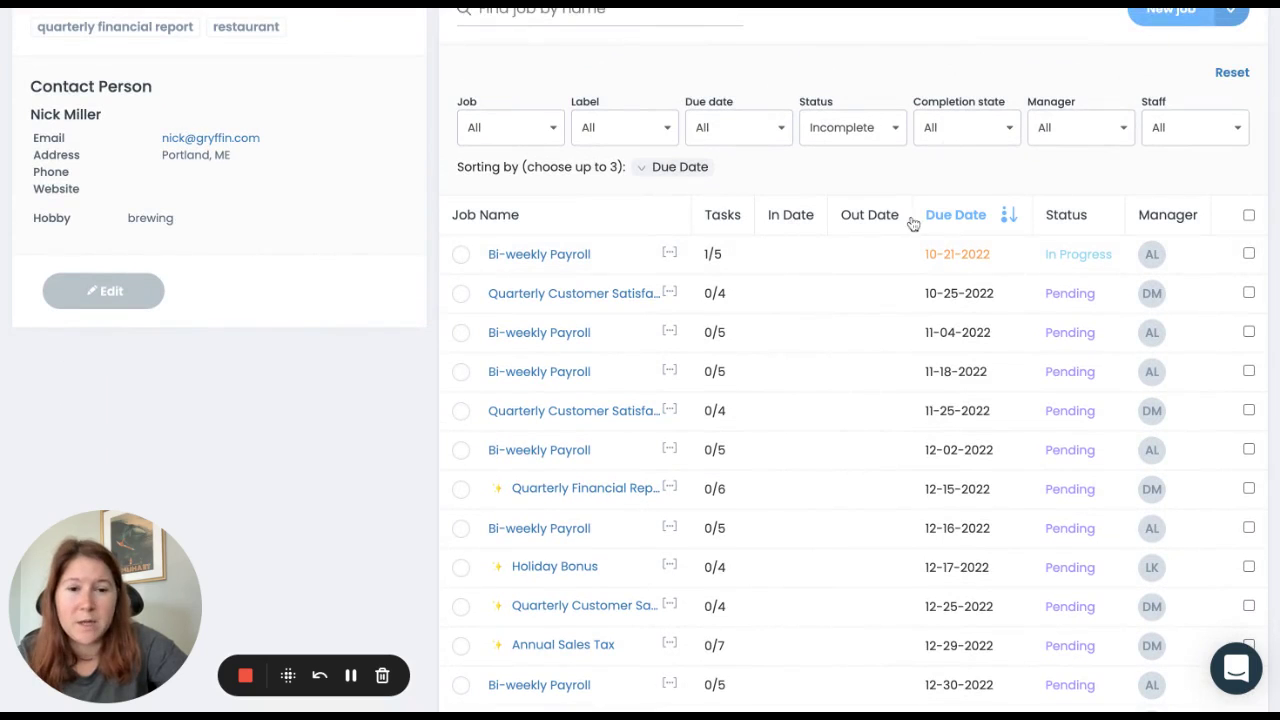
scroll(866, 170, up, 2)
Step: Review the client's Activity notes and begin a new note
scroll(866, 170, up, 2)
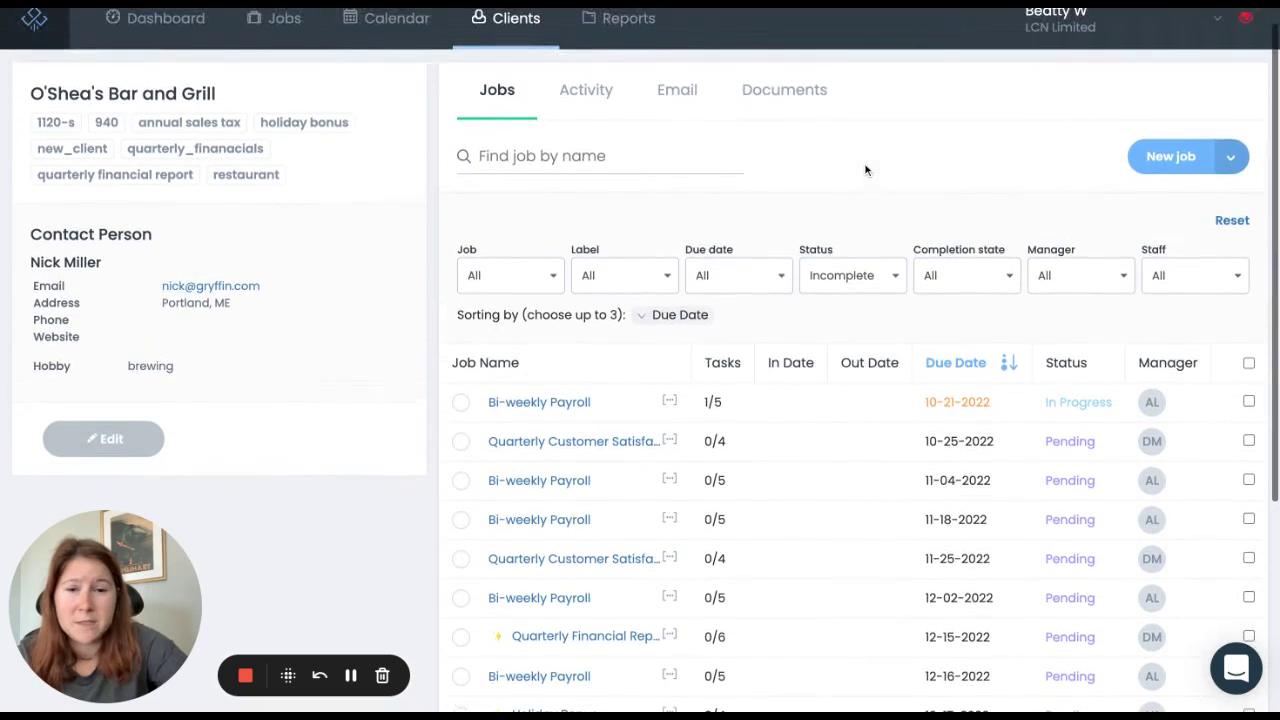
click(594, 108)
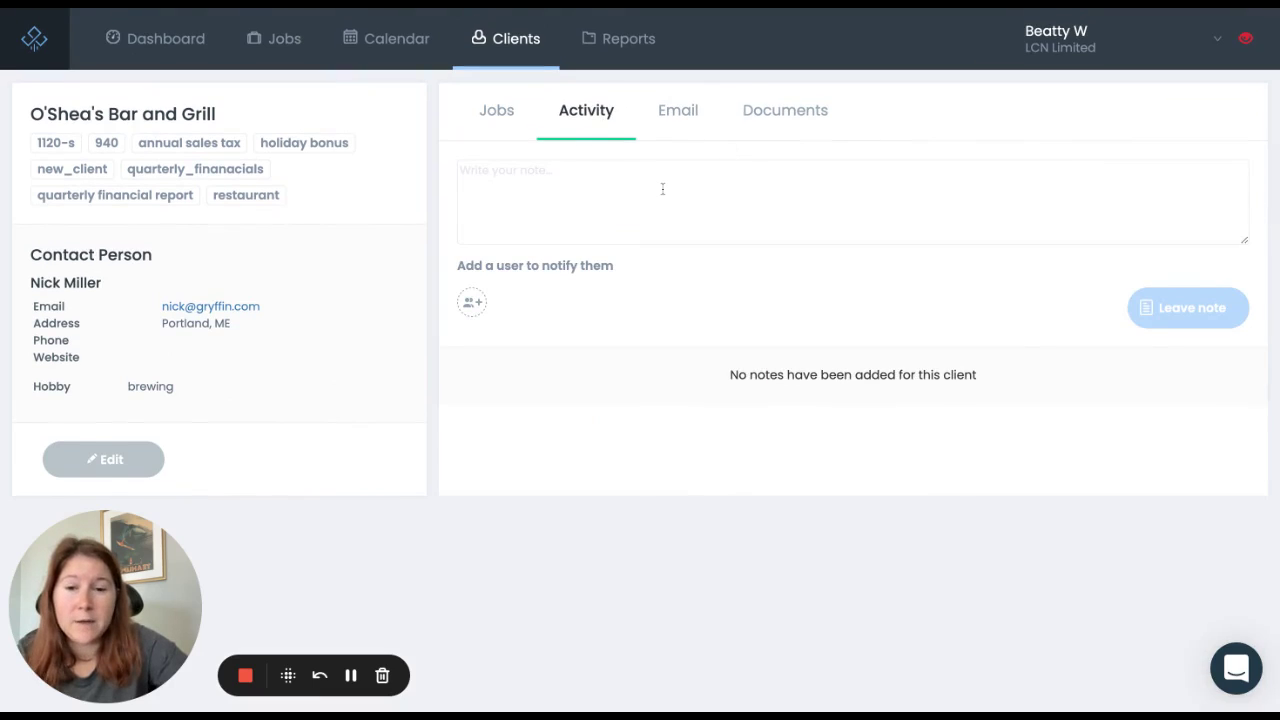
click(594, 204)
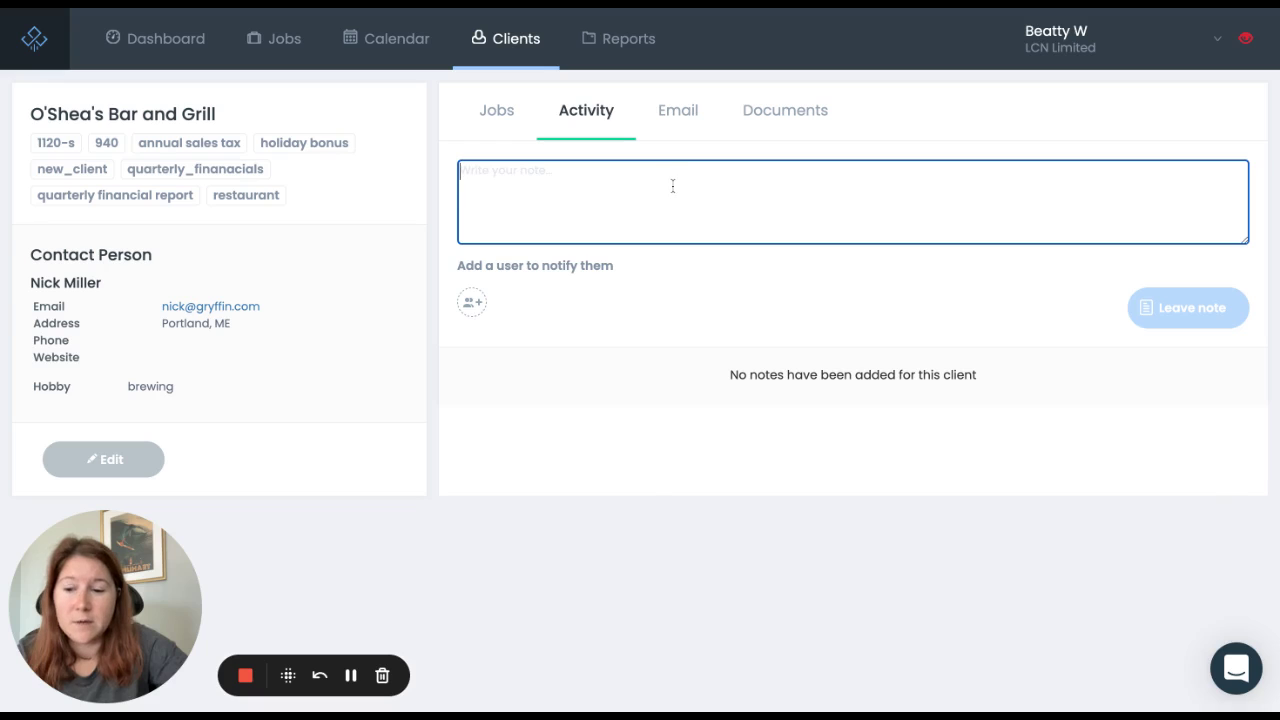
Step: Browse the Email templates without choosing one, check Documents, then return to the Clients list
click(684, 113)
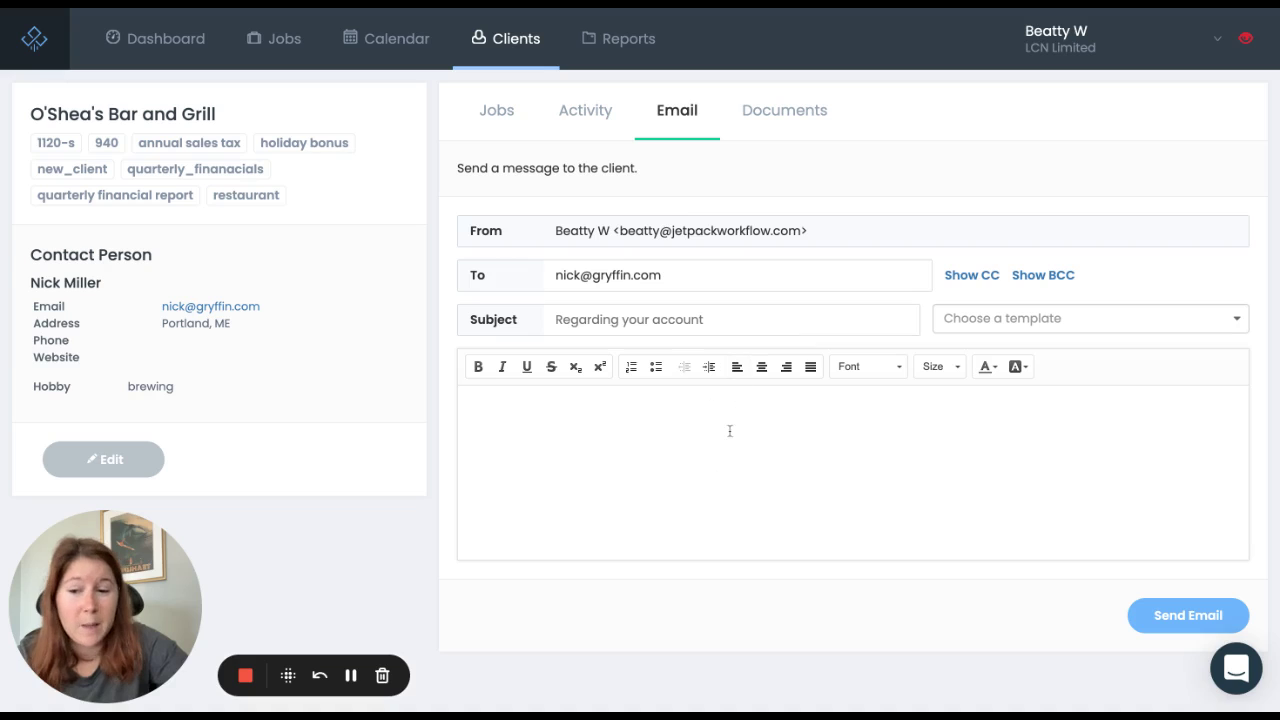
click(1107, 318)
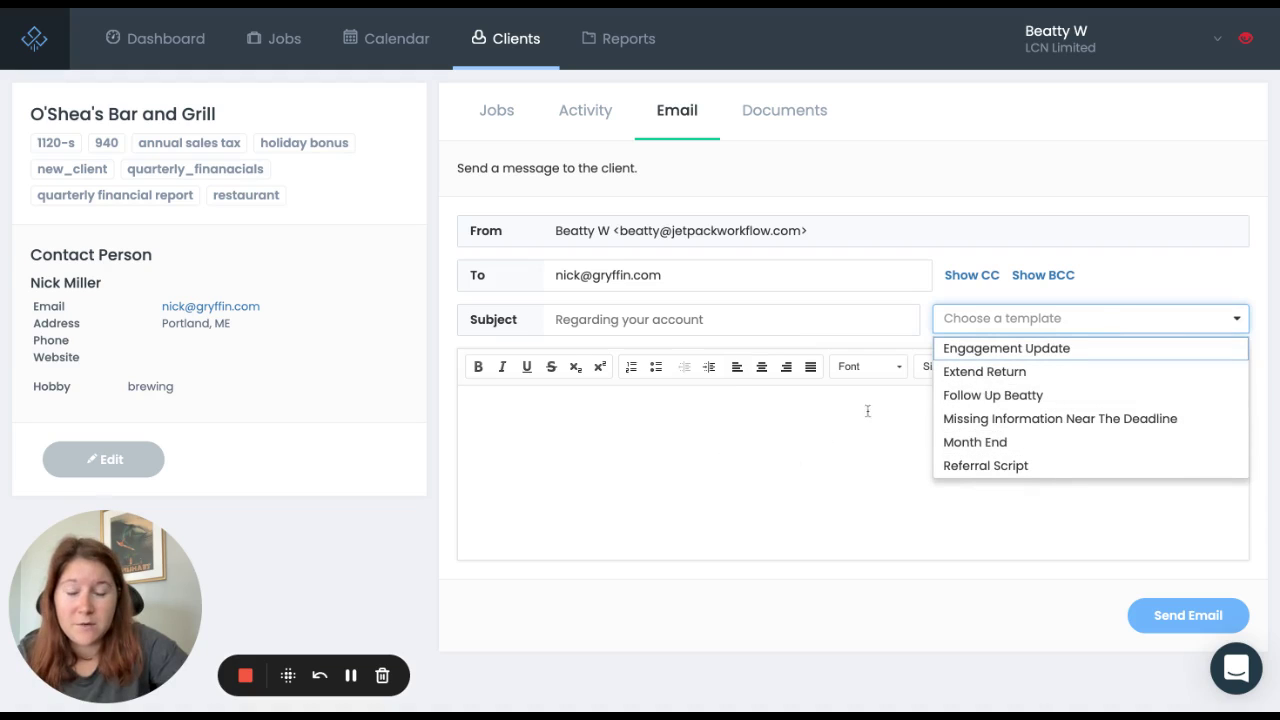
click(829, 436)
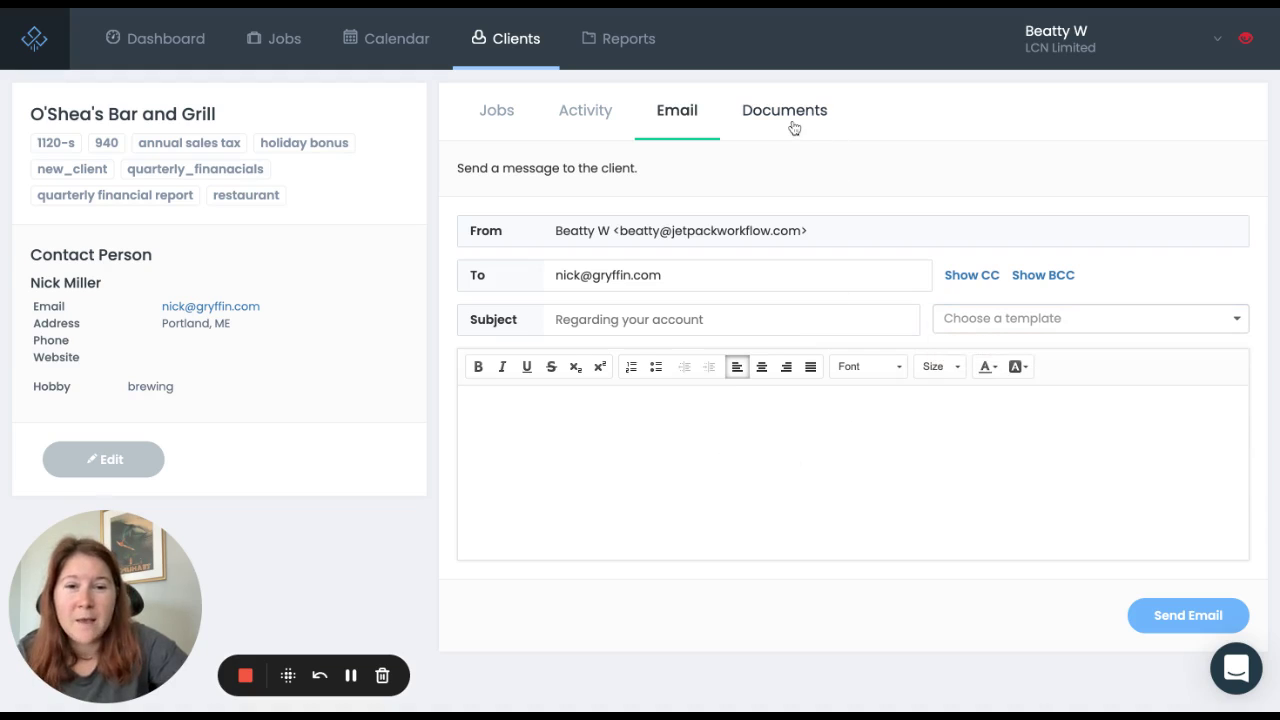
click(800, 127)
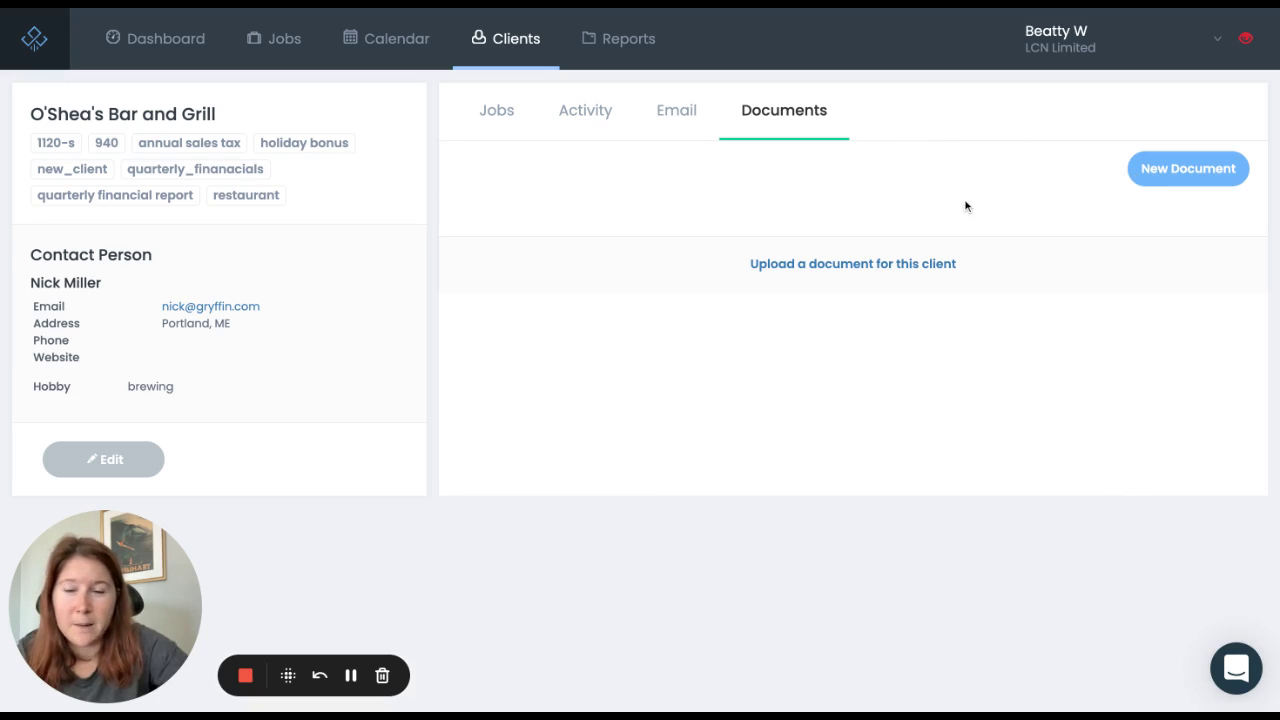
click(516, 45)
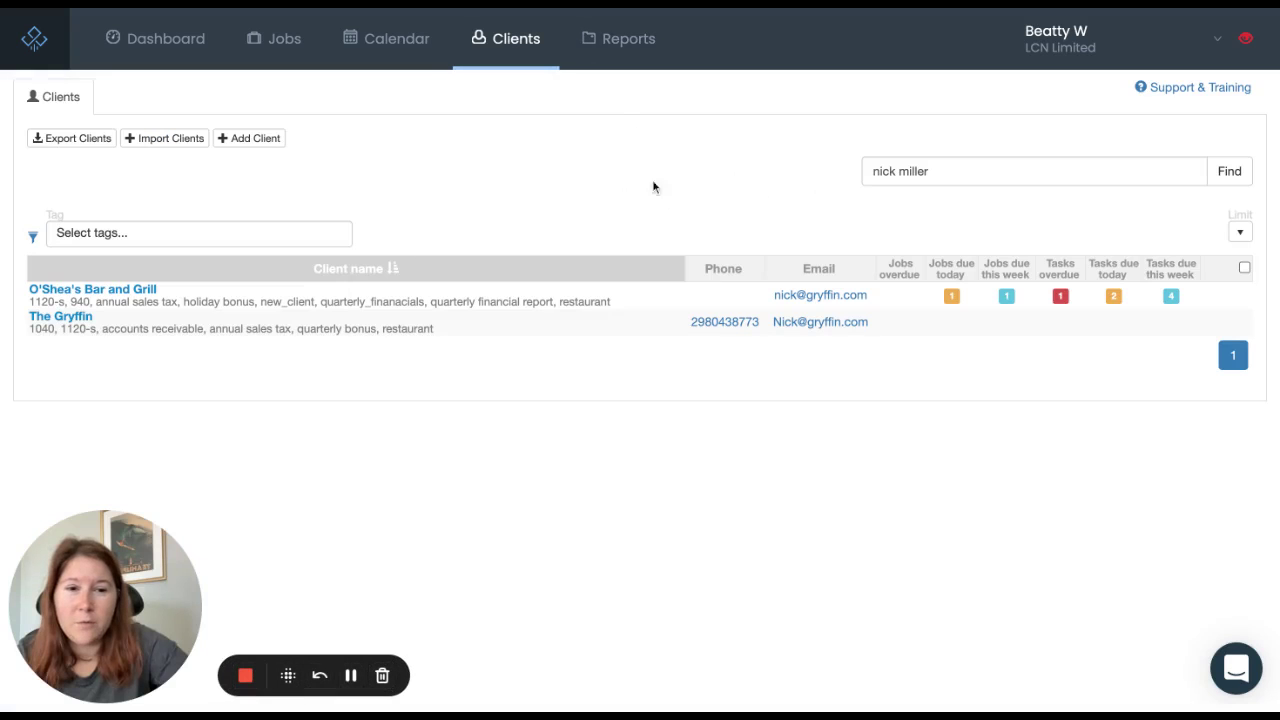
Step: Reset the client search filter and scroll the full client list to find Fishful Thinking
click(34, 238)
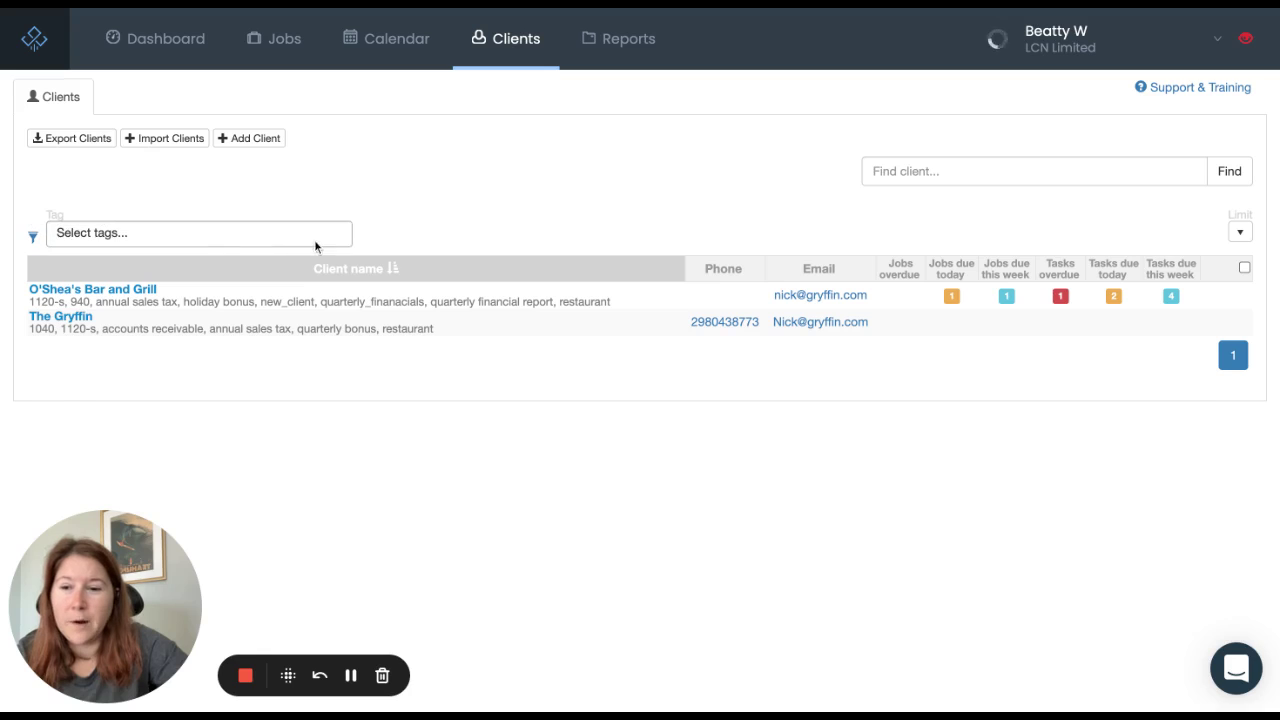
scroll(402, 203, down, 2)
scroll(402, 203, down, 3)
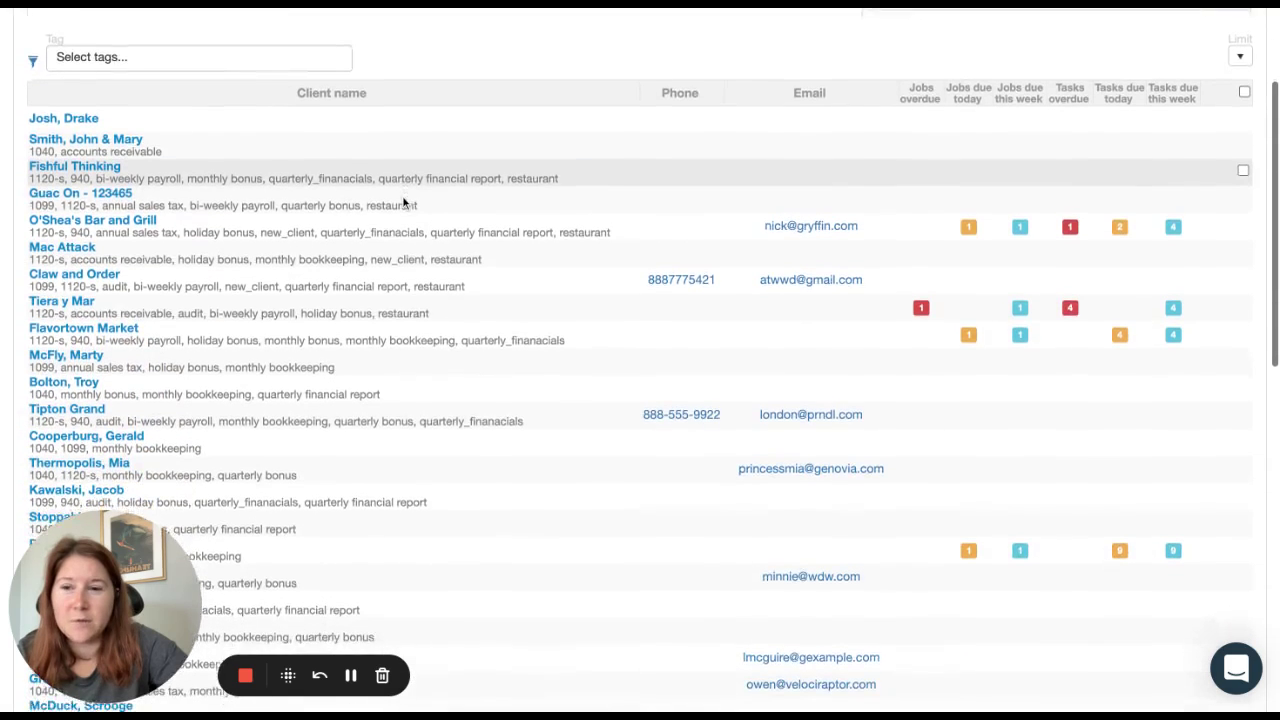
scroll(402, 185, down, 3)
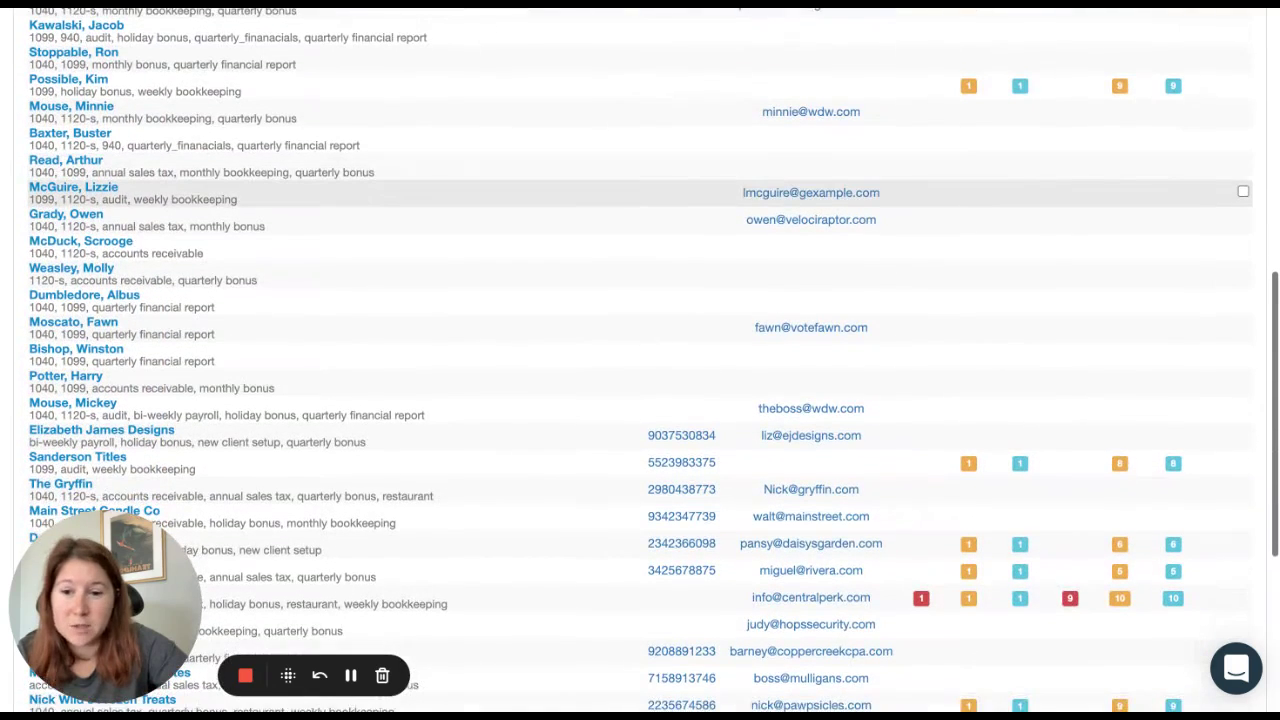
scroll(767, 218, up, 7)
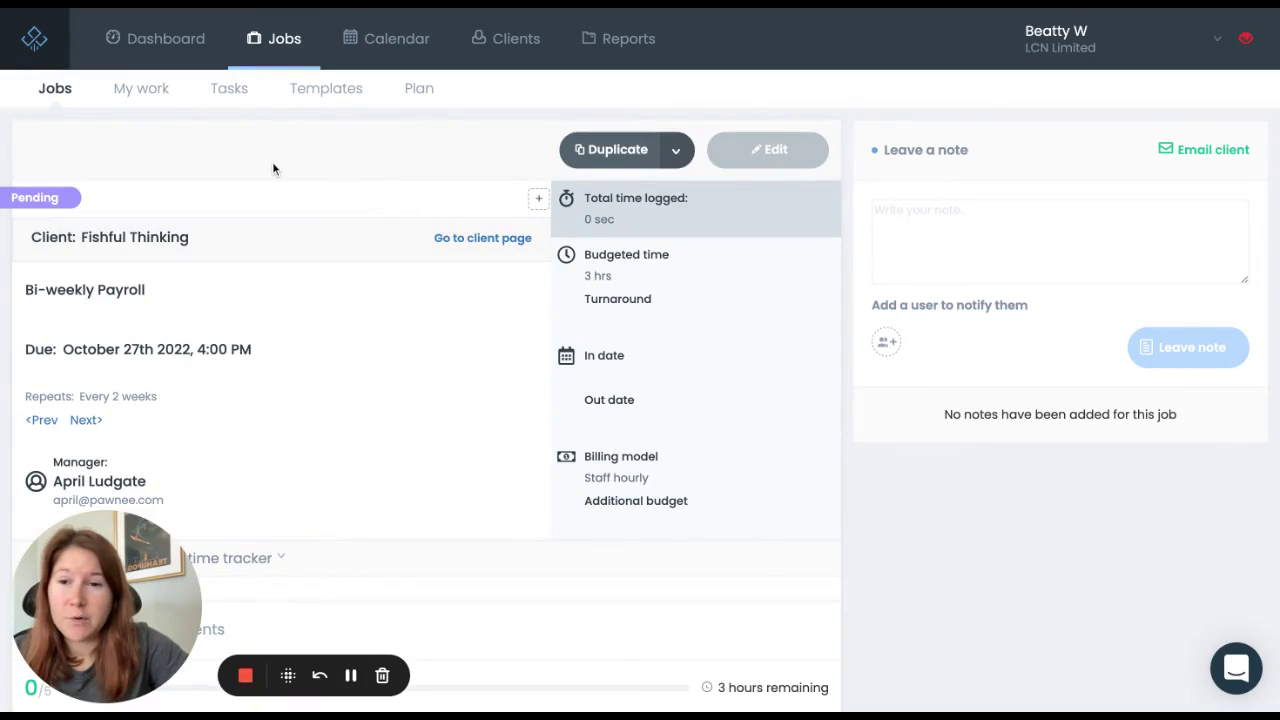
Step: Open the Fishful Thinking Bi-weekly Payroll job's edit form from its Turnaround row
scroll(274, 166, down, 1)
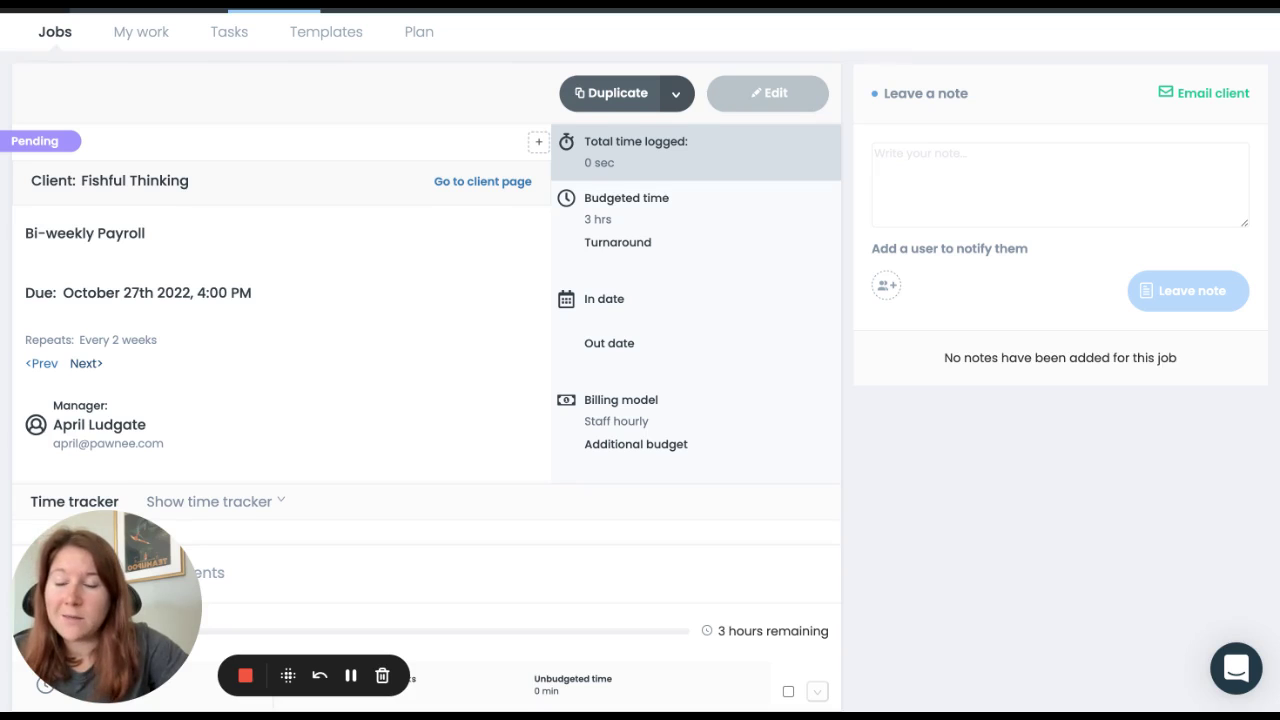
scroll(126, 390, down, 1)
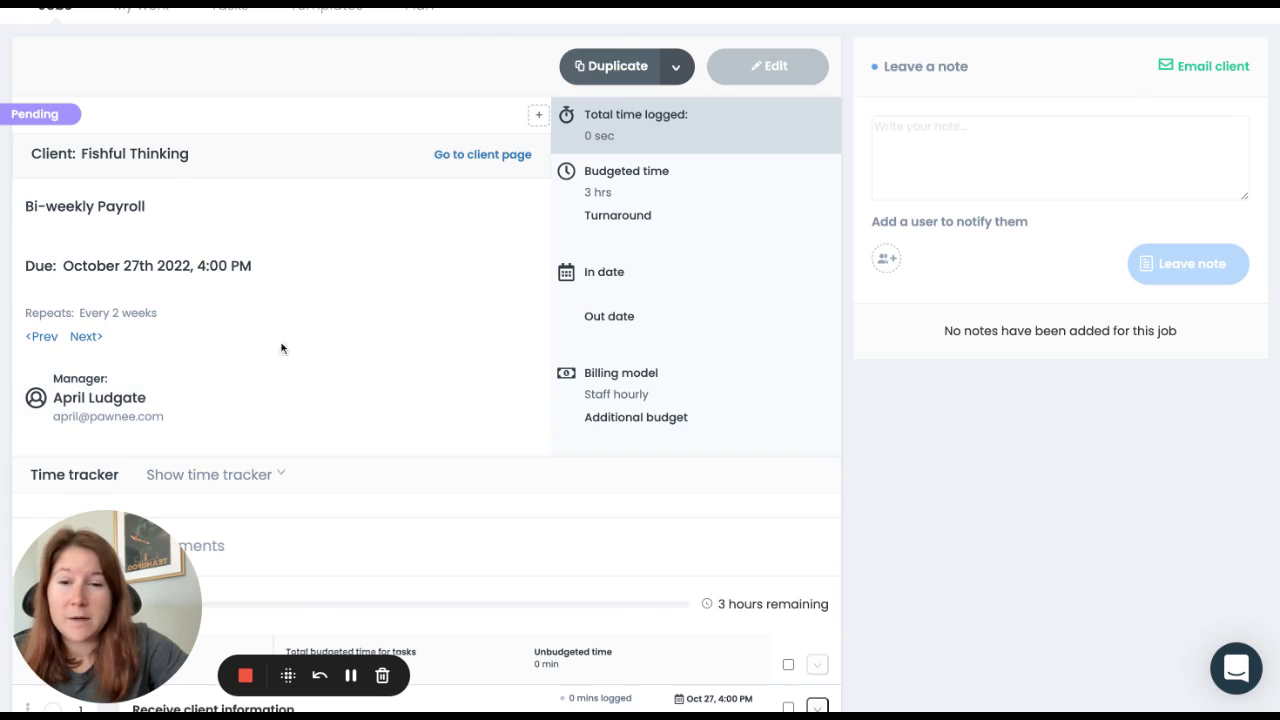
mouse_move(380, 300)
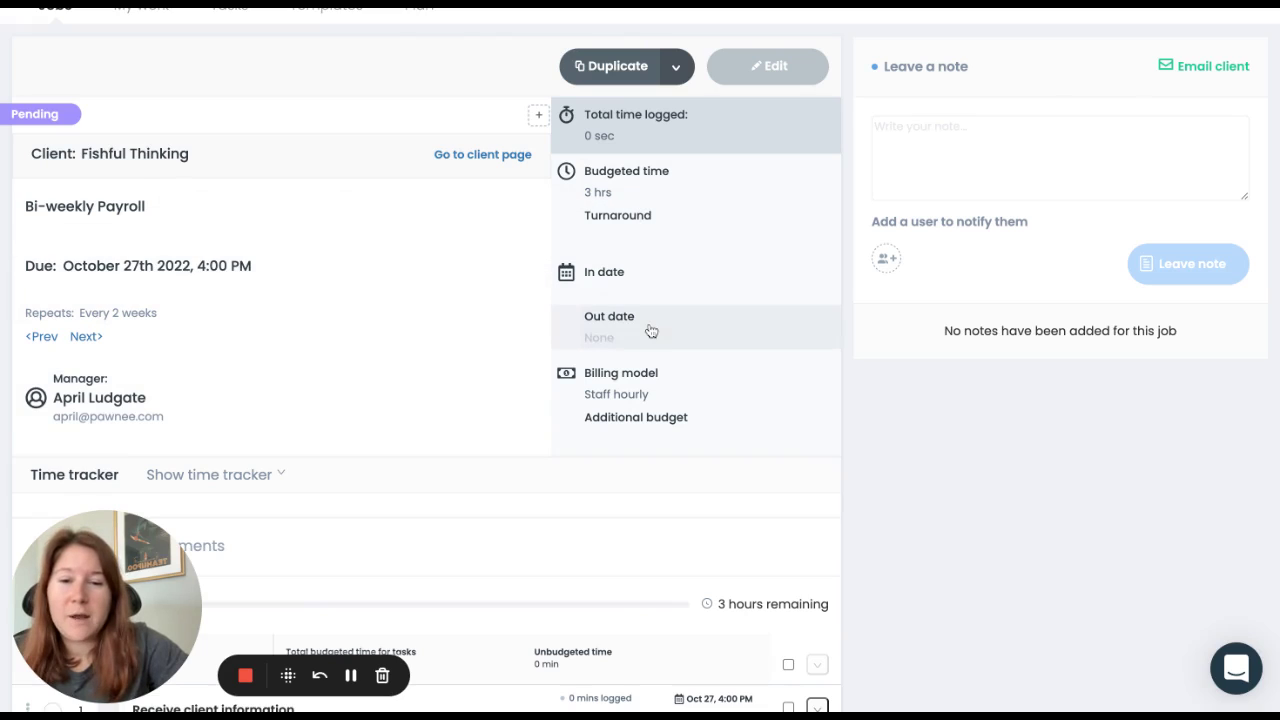
click(650, 238)
Step: Set the Bi-weekly Payroll job's turnaround to 6 days
scroll(747, 219, down, 1)
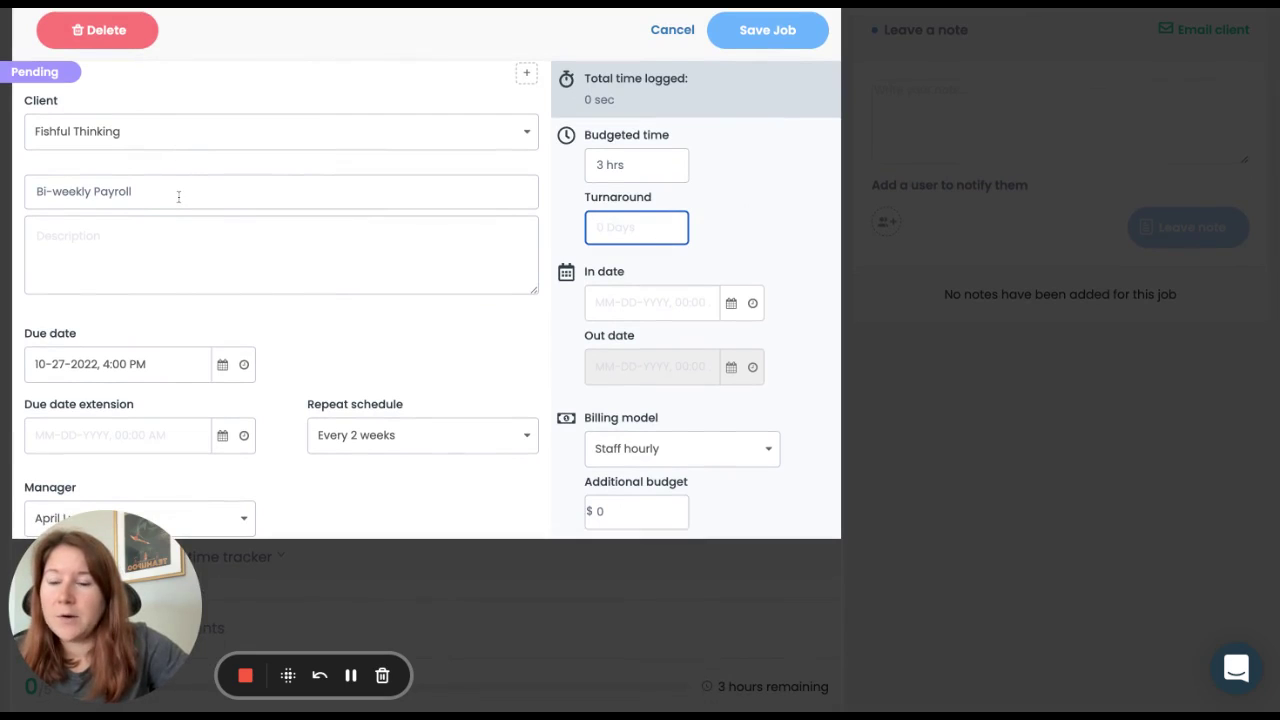
click(186, 263)
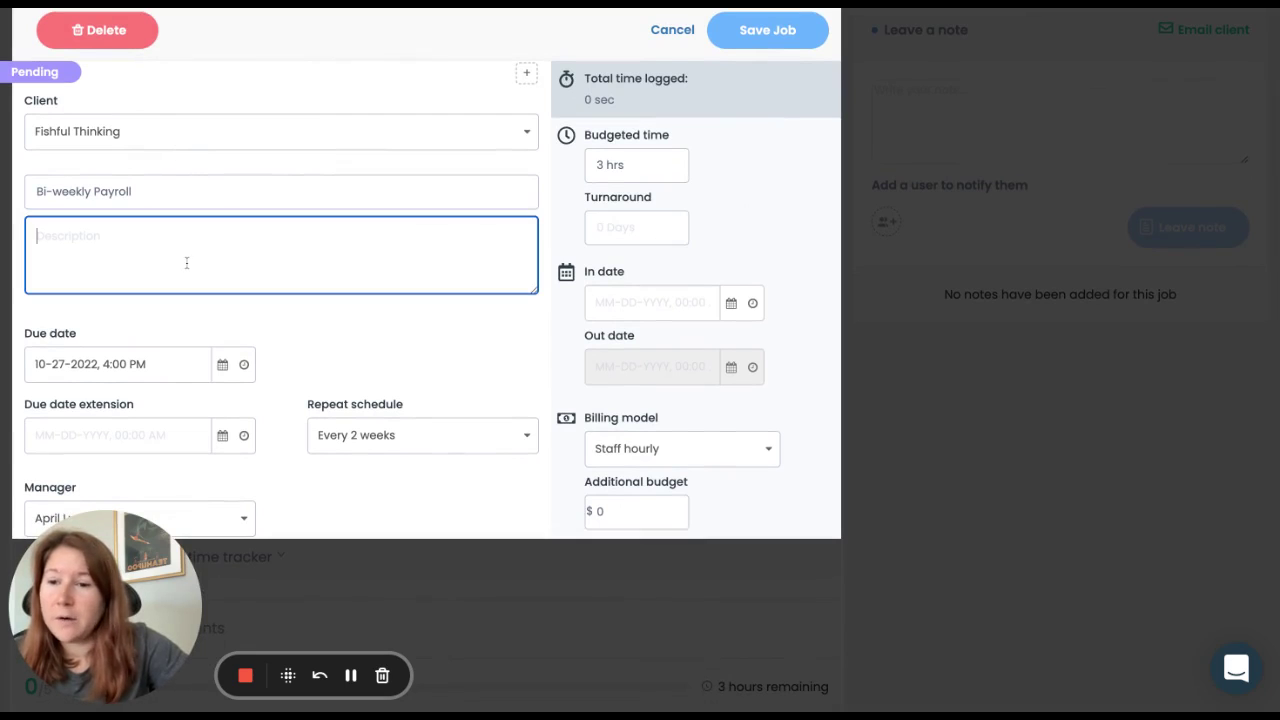
scroll(261, 314, down, 1)
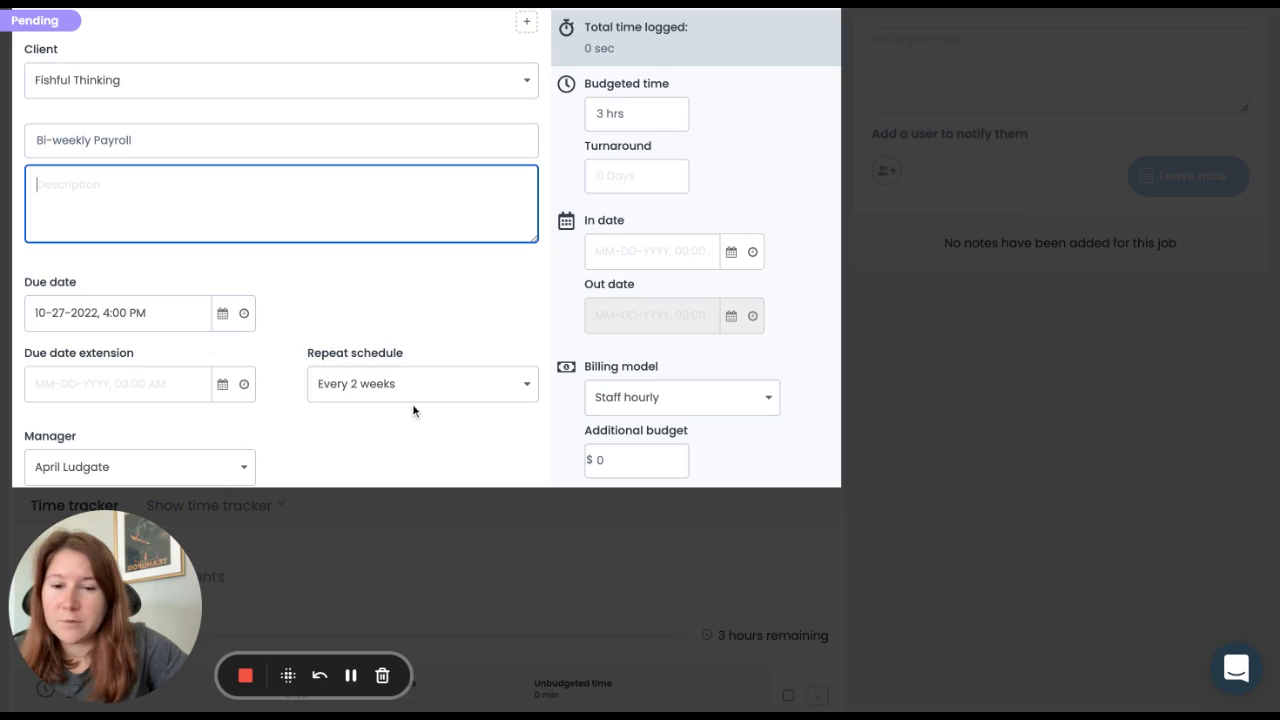
scroll(414, 409, up, 2)
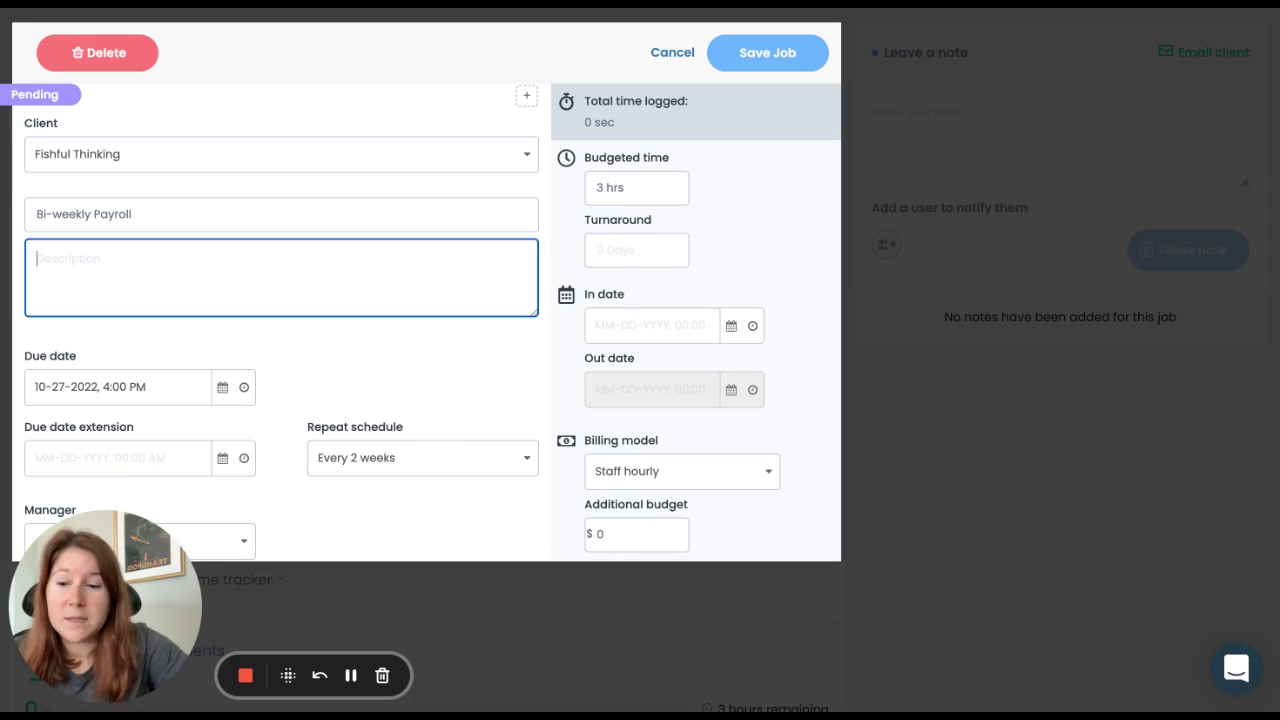
click(650, 250)
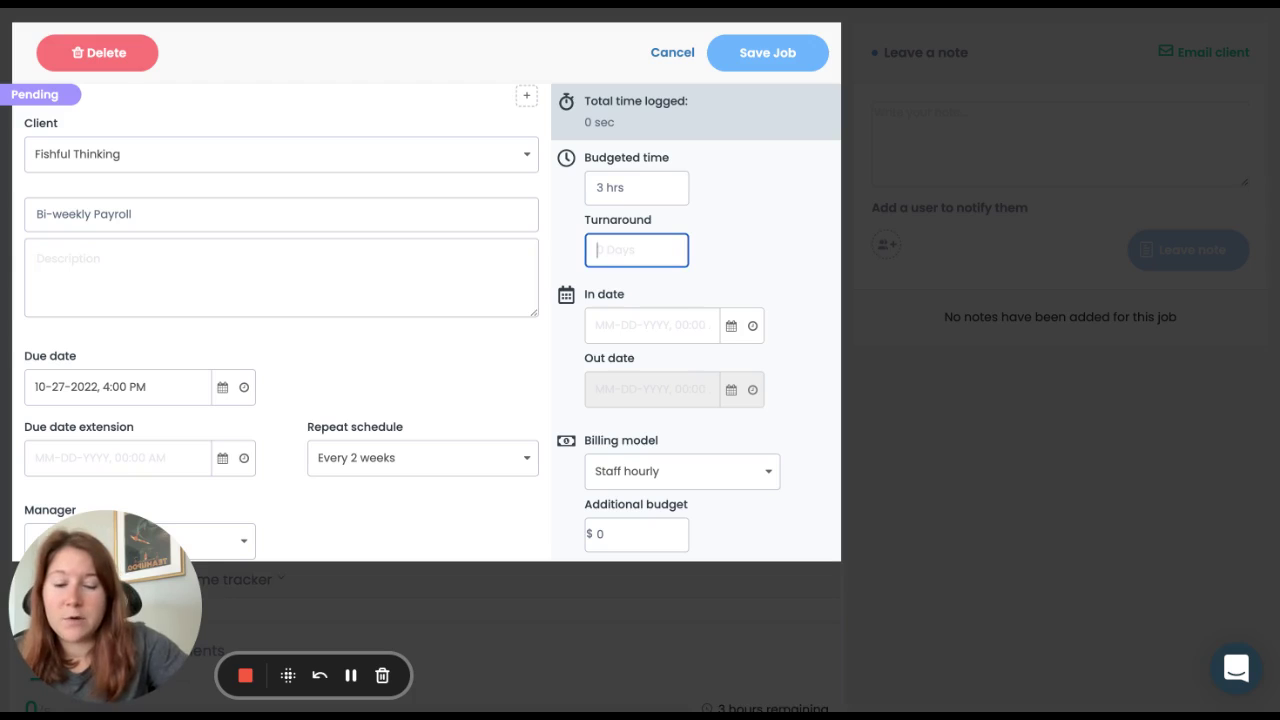
text(6 days)
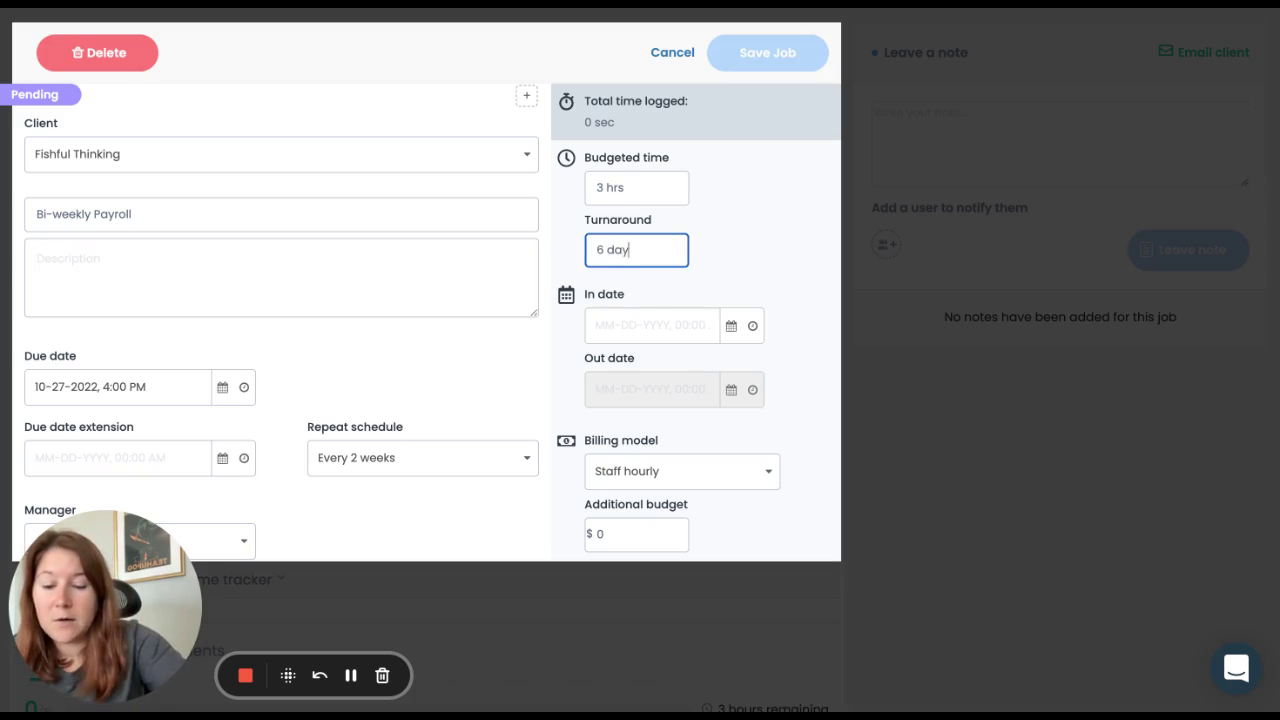
click(737, 244)
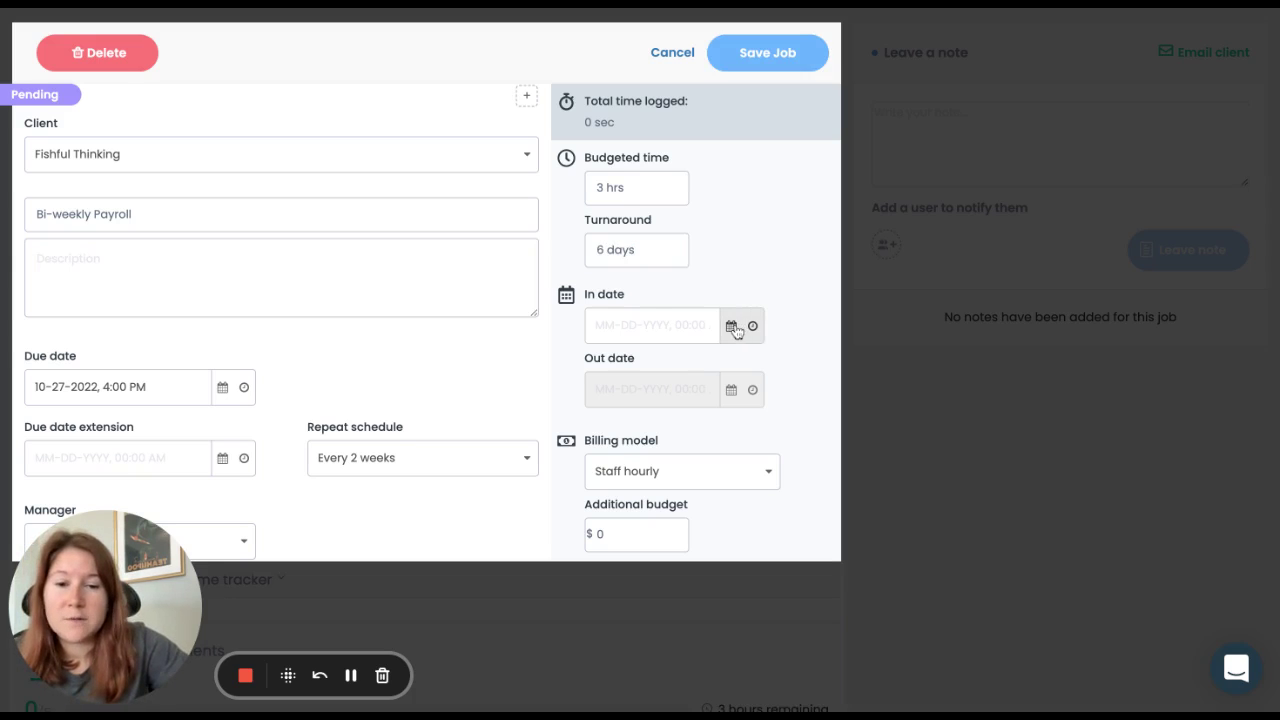
Step: Set the in date to October 21, 2022 and save the job
click(731, 326)
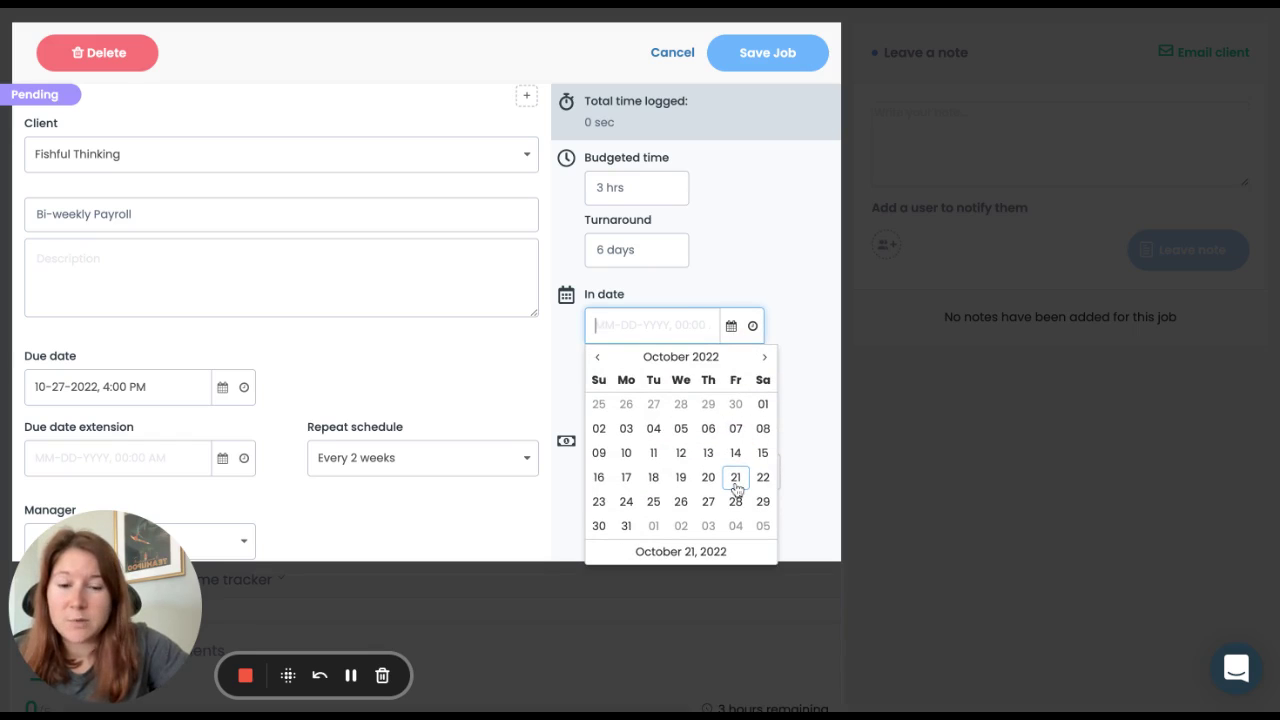
click(736, 478)
click(783, 409)
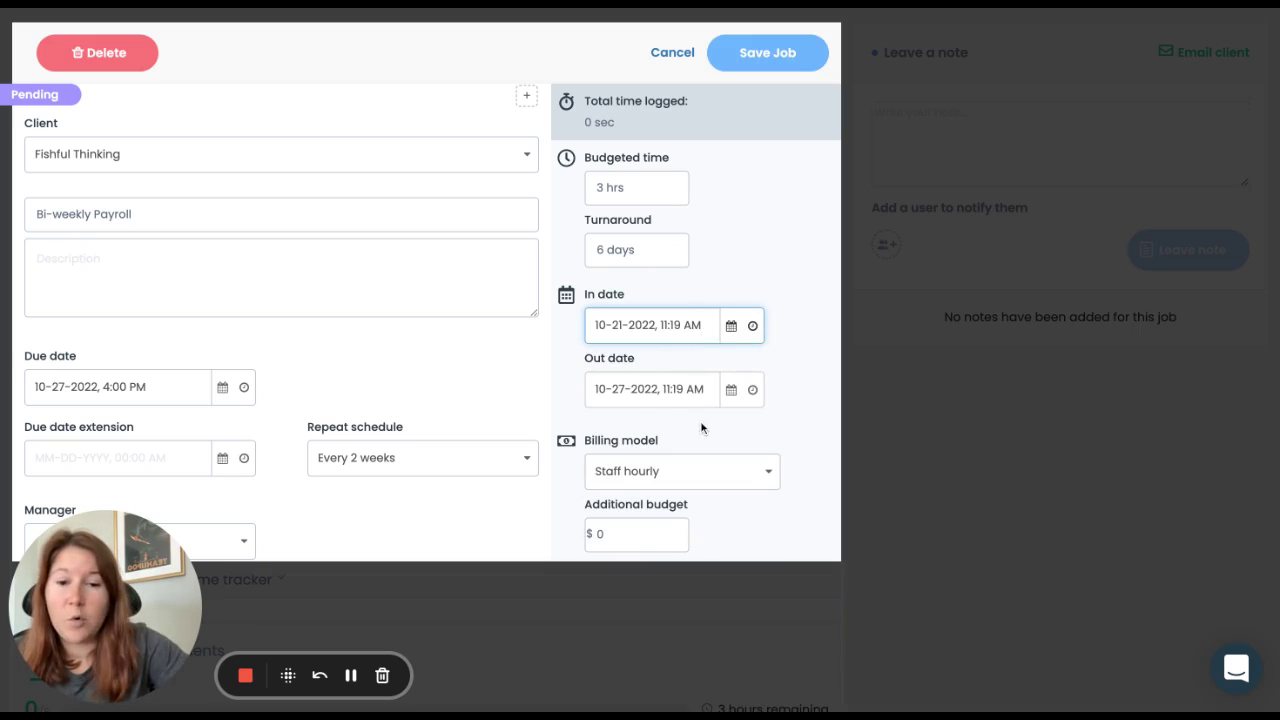
scroll(701, 428, down, 1)
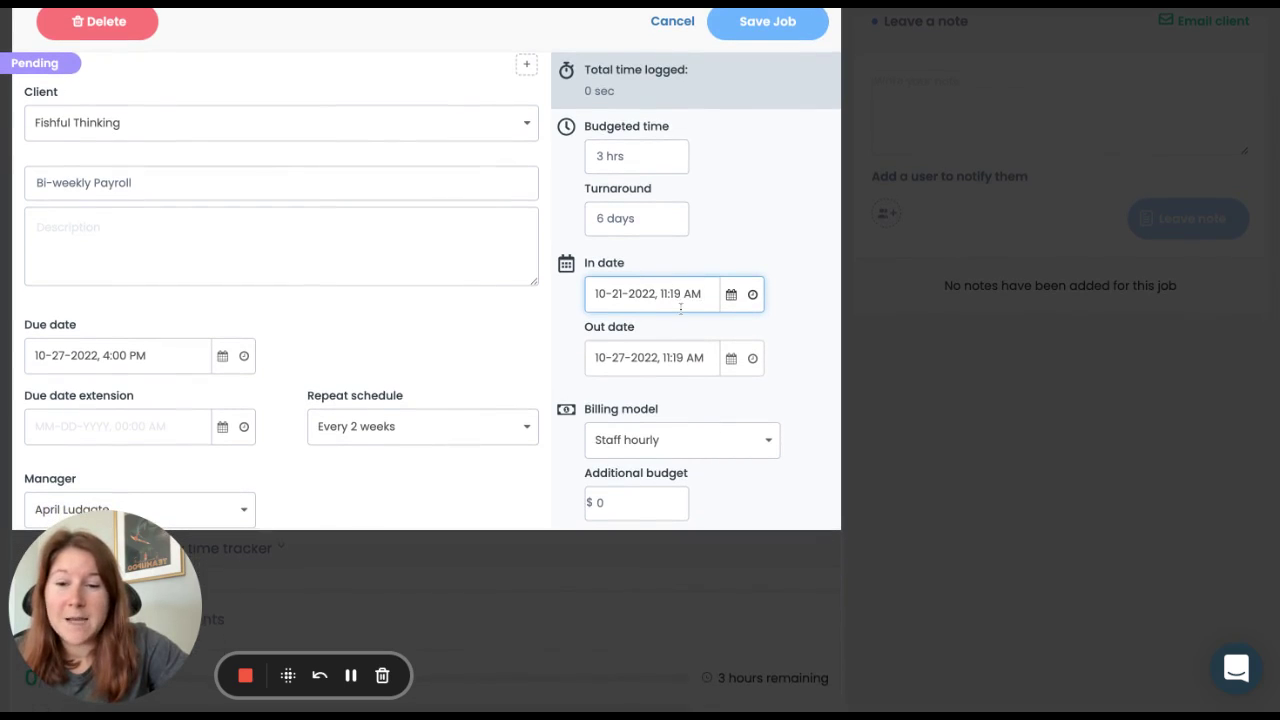
scroll(680, 308, up, 1)
click(776, 60)
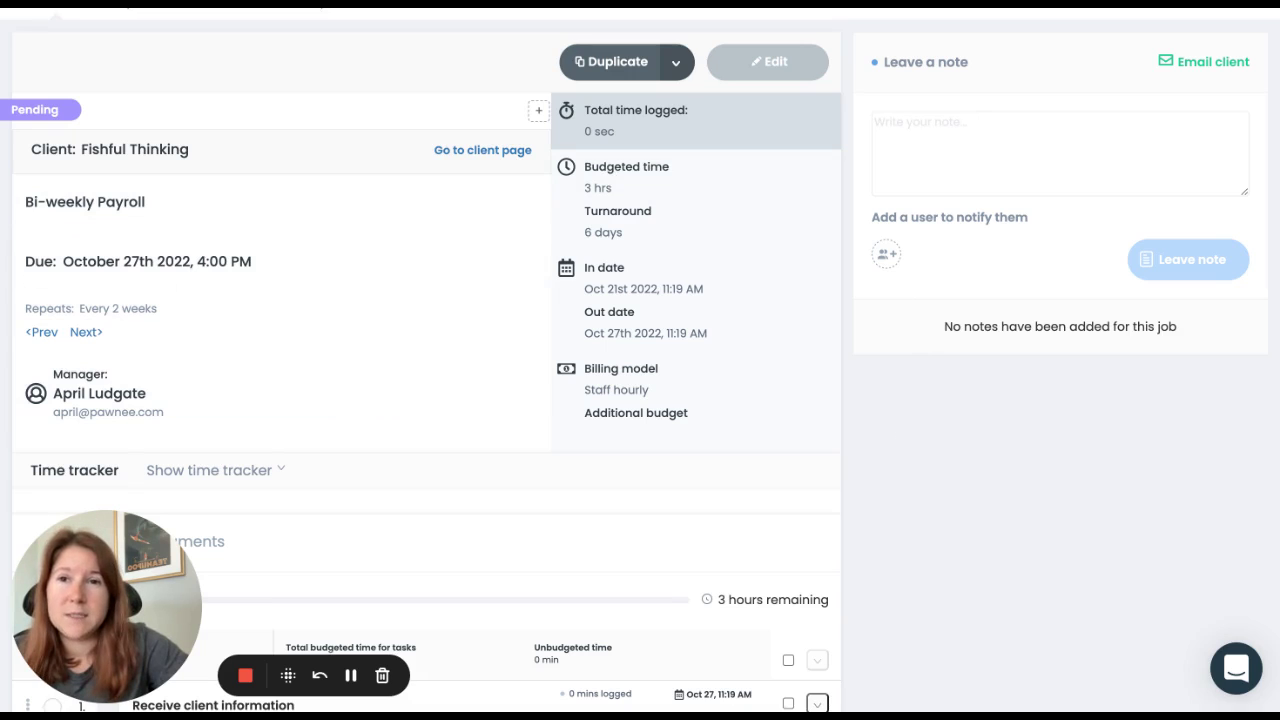
Step: Show the time tracker, select the Receive client information task and mark it Billable
scroll(813, 403, down, 3)
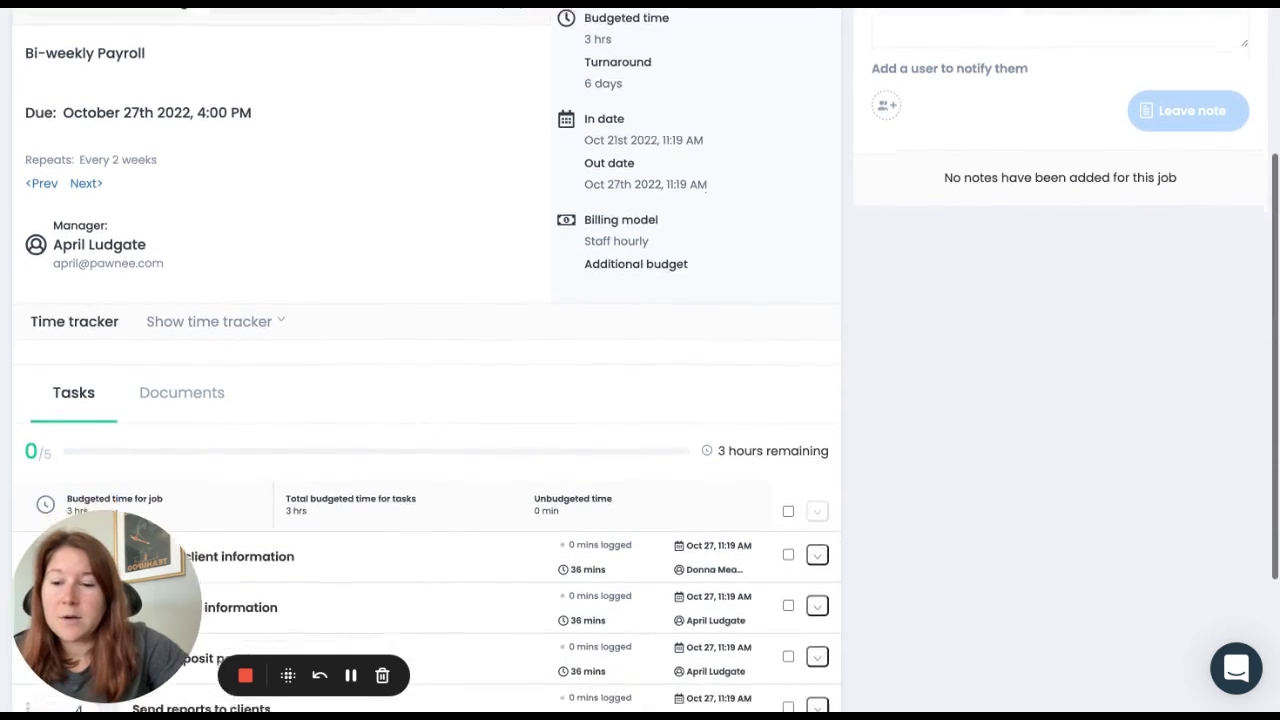
click(238, 296)
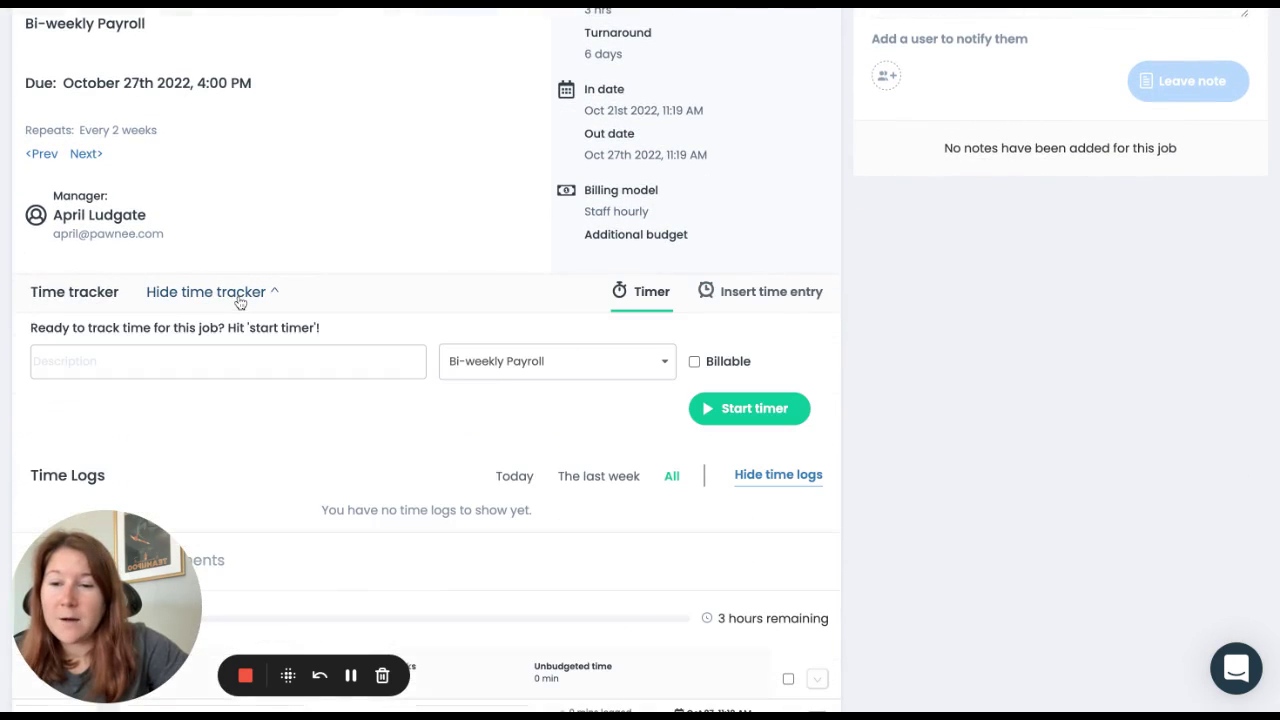
scroll(347, 241, down, 1)
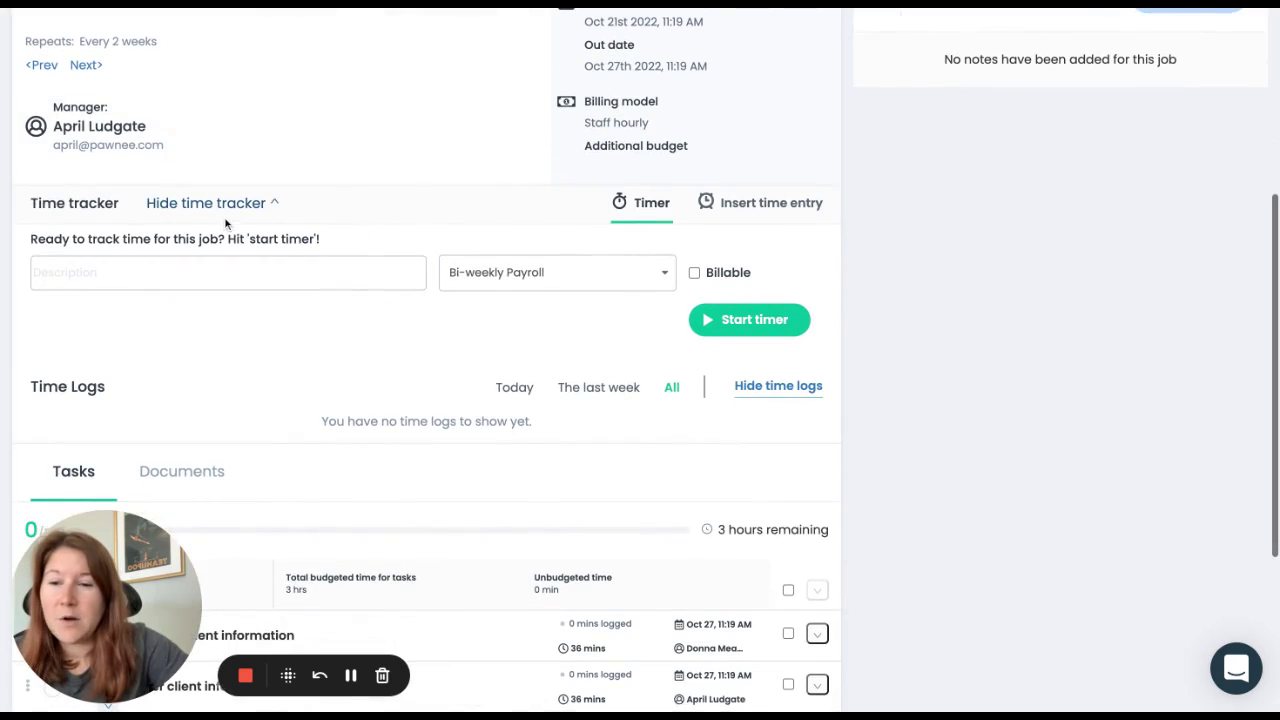
click(220, 208)
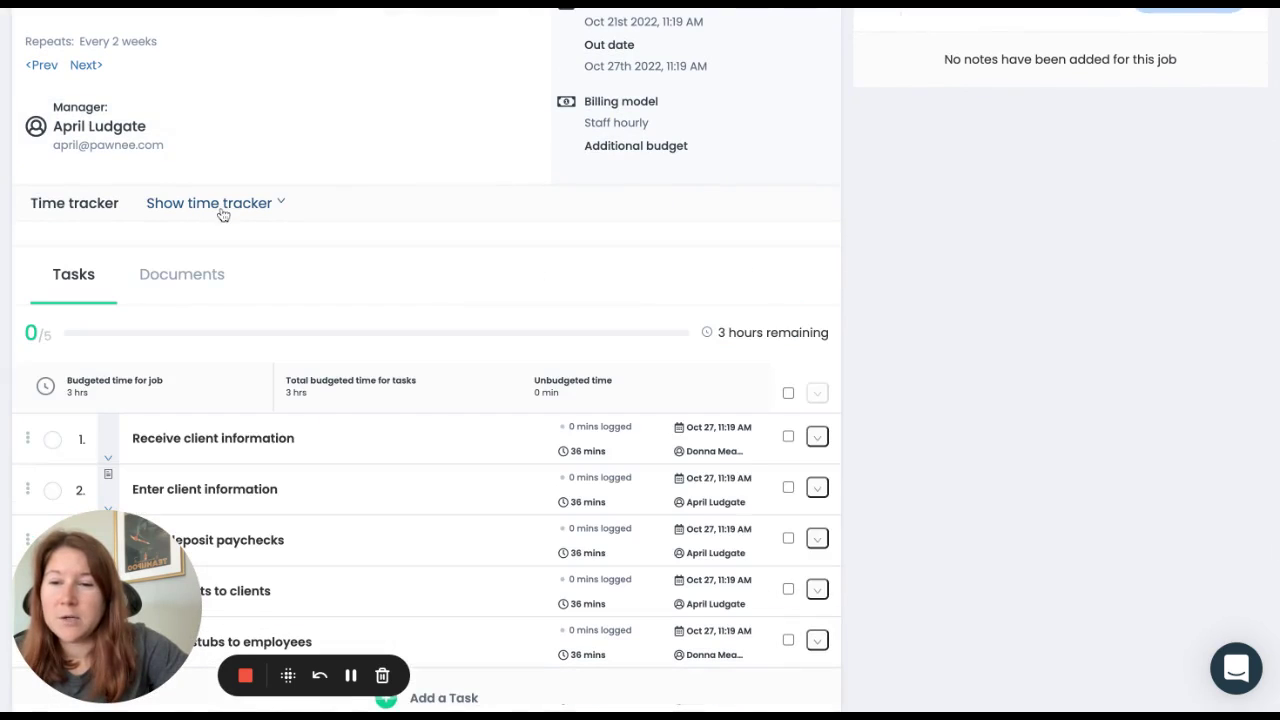
click(220, 208)
scroll(245, 360, down, 1)
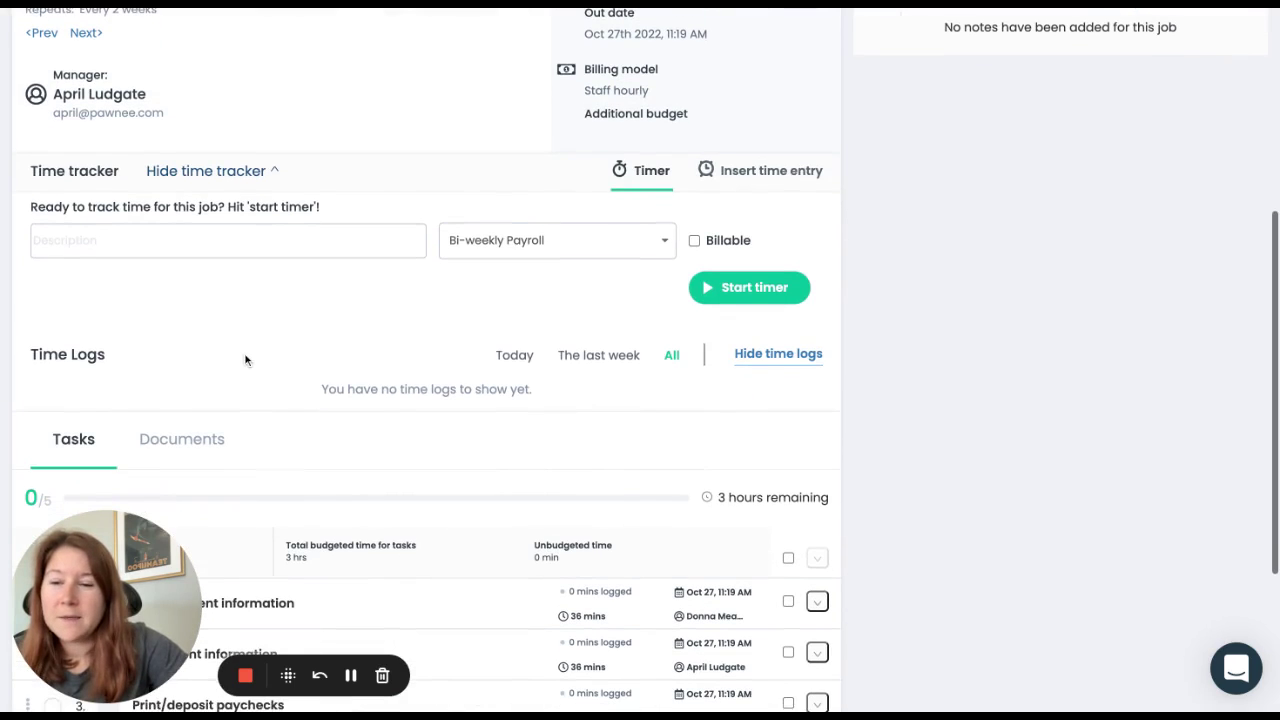
scroll(246, 358, down, 1)
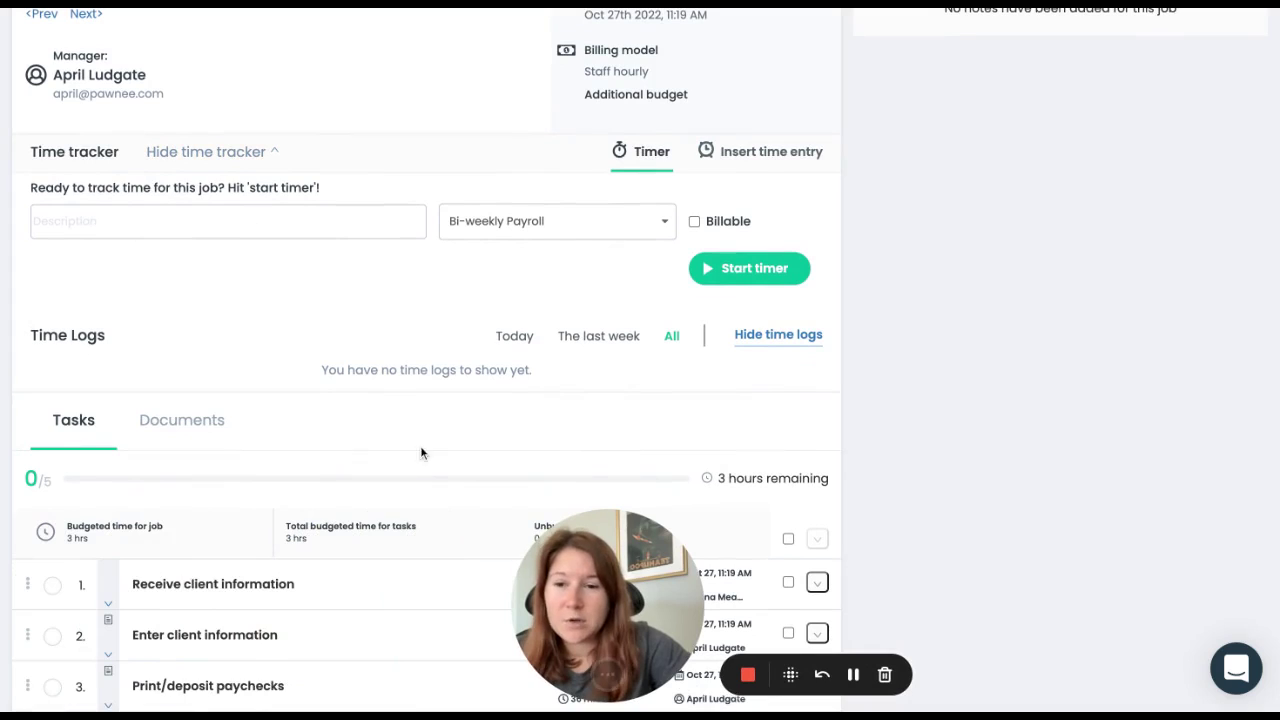
click(534, 216)
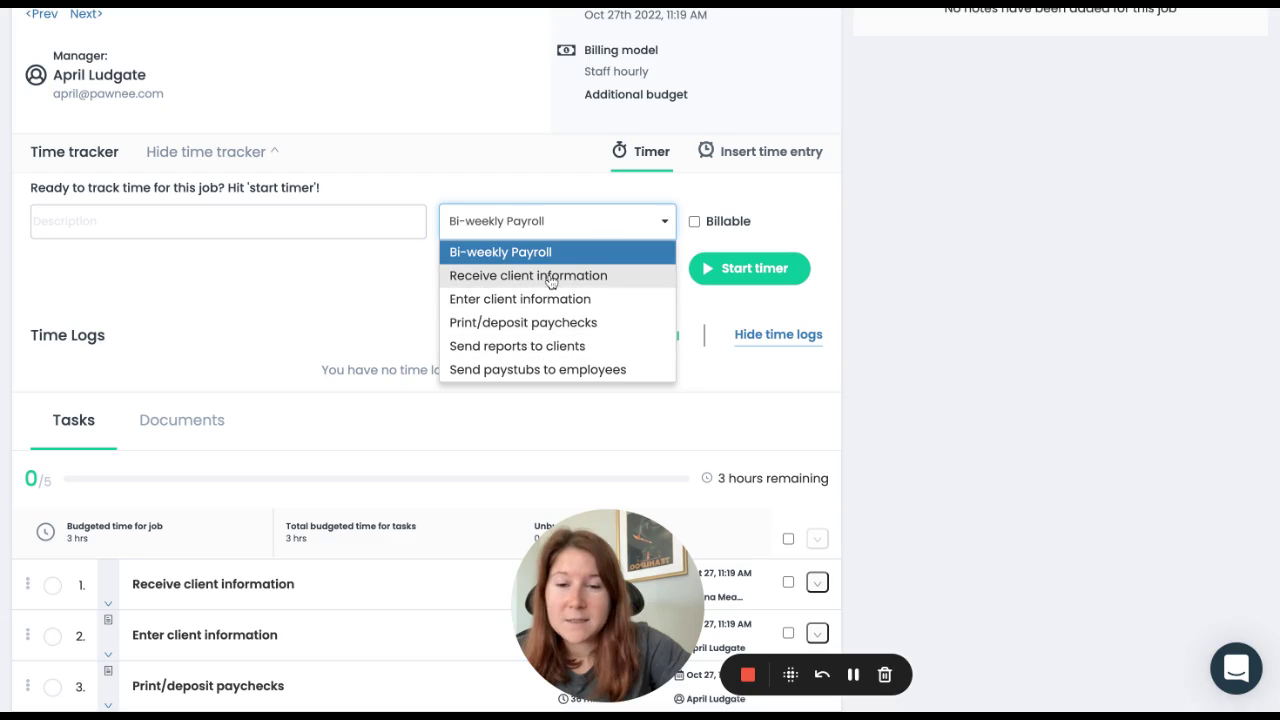
click(550, 277)
click(694, 221)
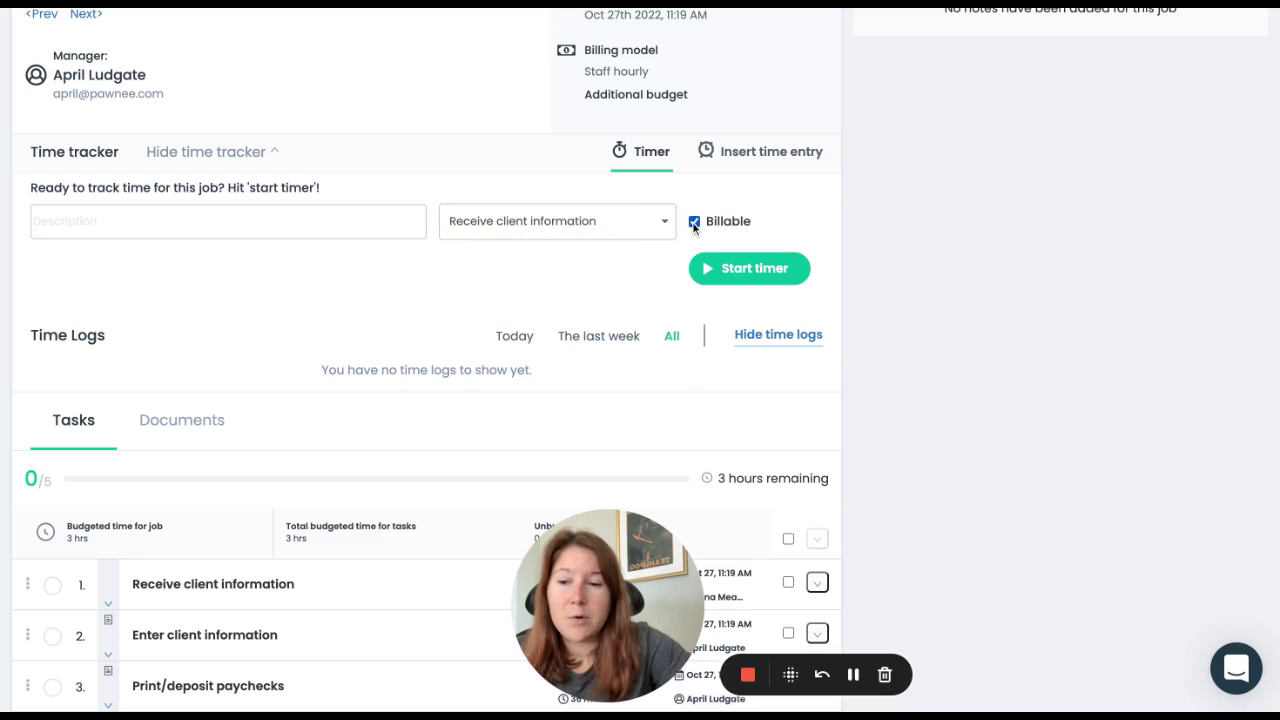
Step: Run the timer twice on Receive client information, logging 28 and 19 secs, then close the widget
click(722, 270)
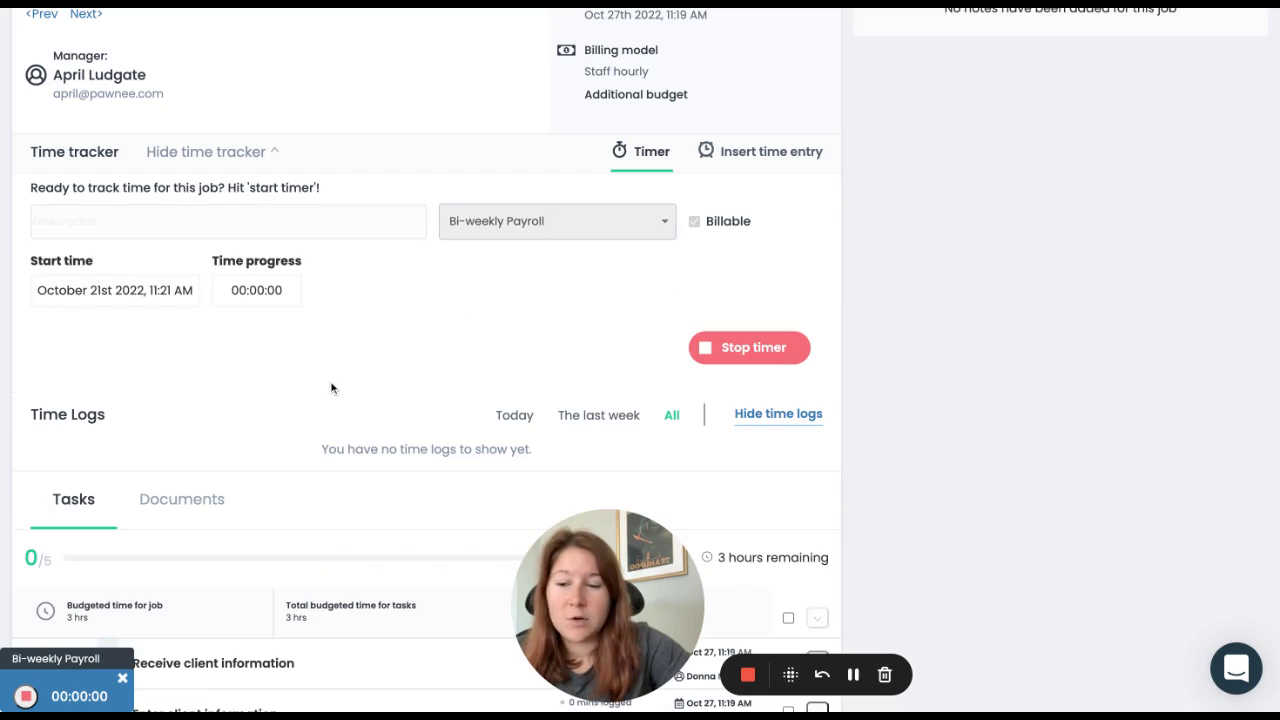
mouse_move(40, 660)
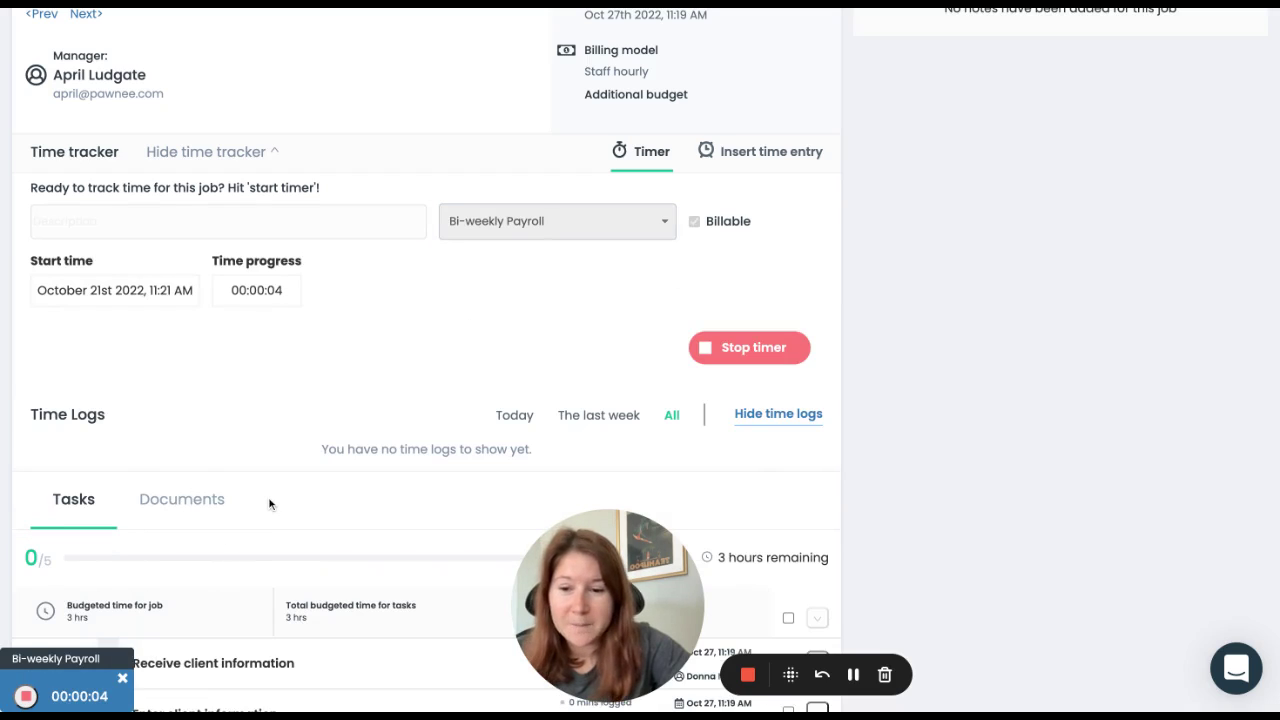
mouse_move(104, 696)
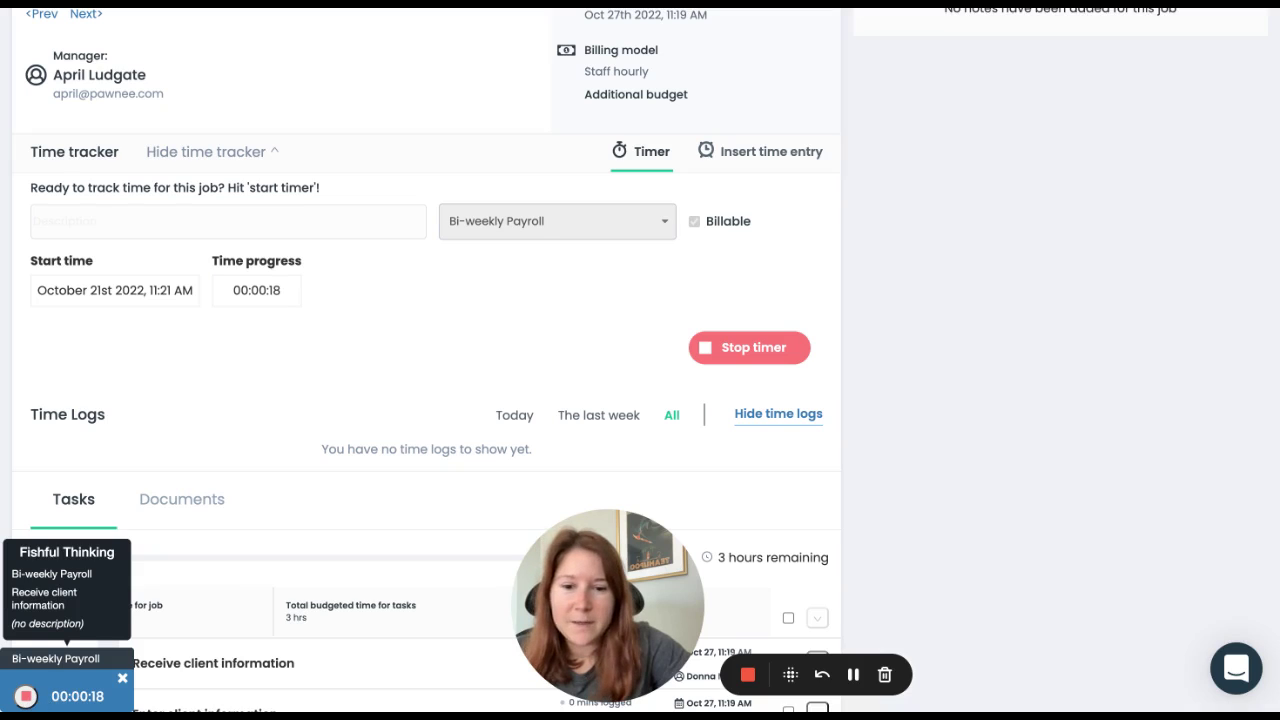
click(25, 696)
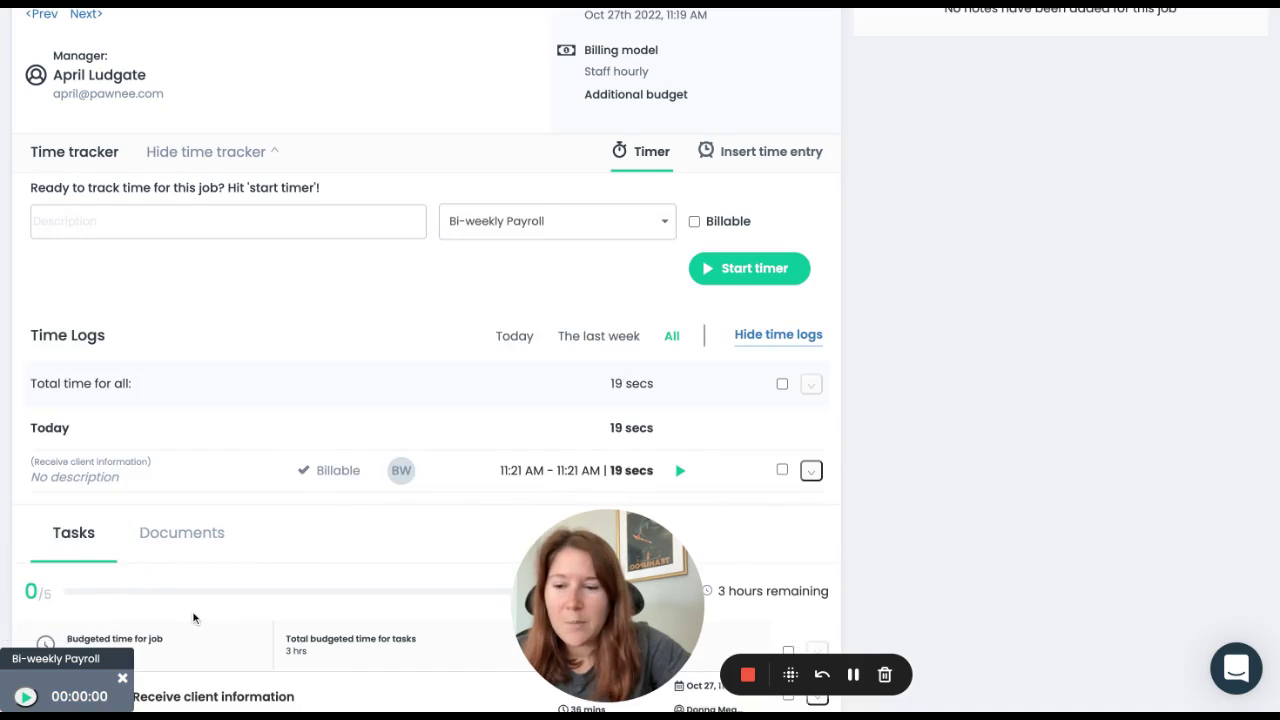
scroll(194, 617, down, 1)
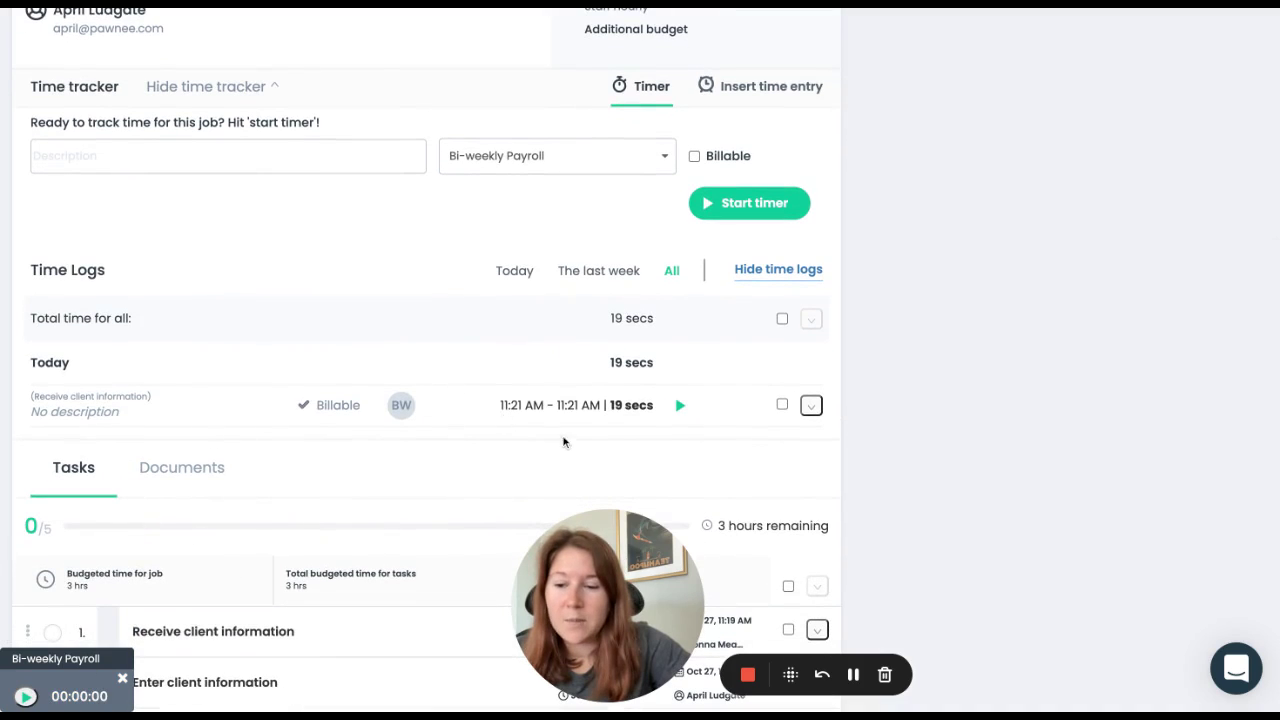
mouse_move(35, 700)
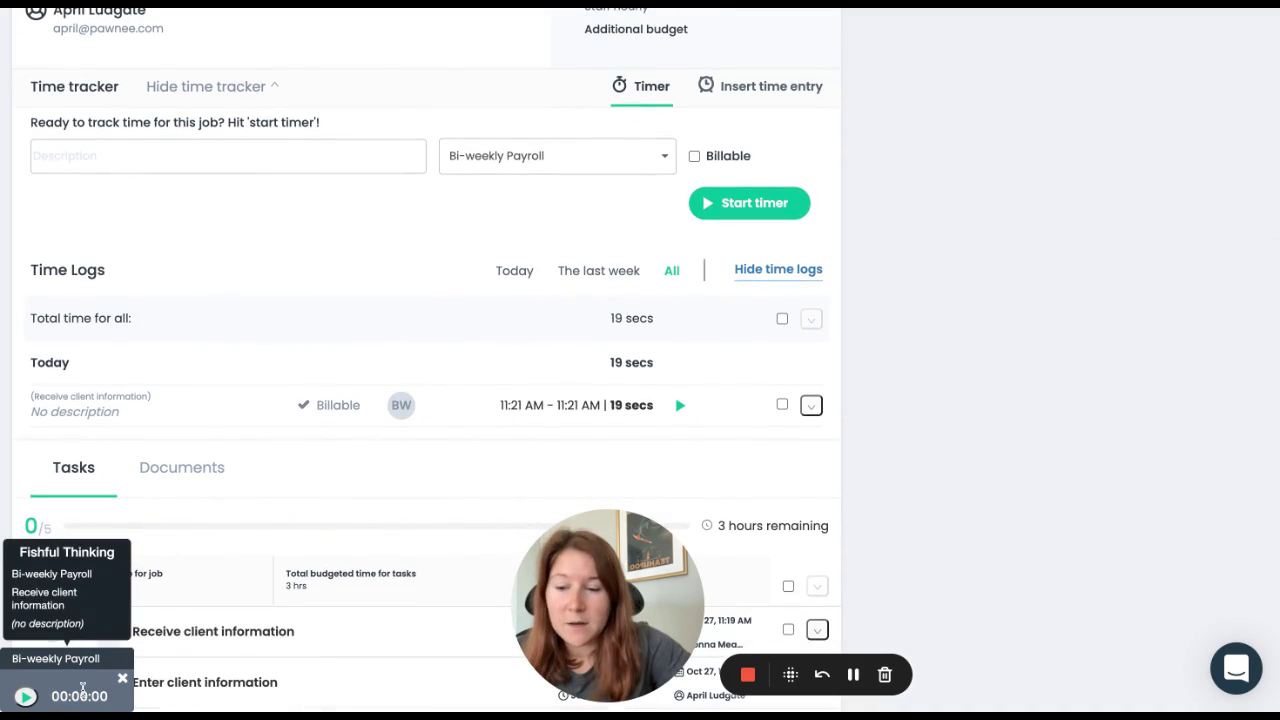
click(25, 696)
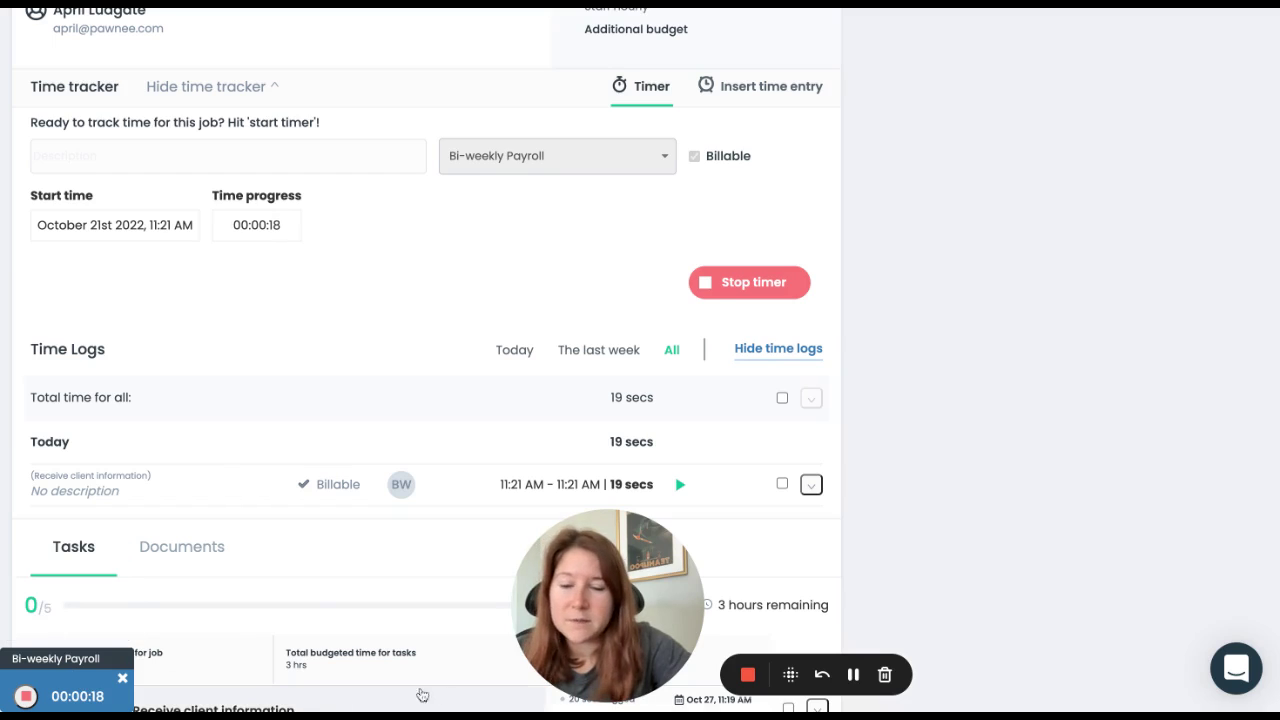
mouse_move(28, 700)
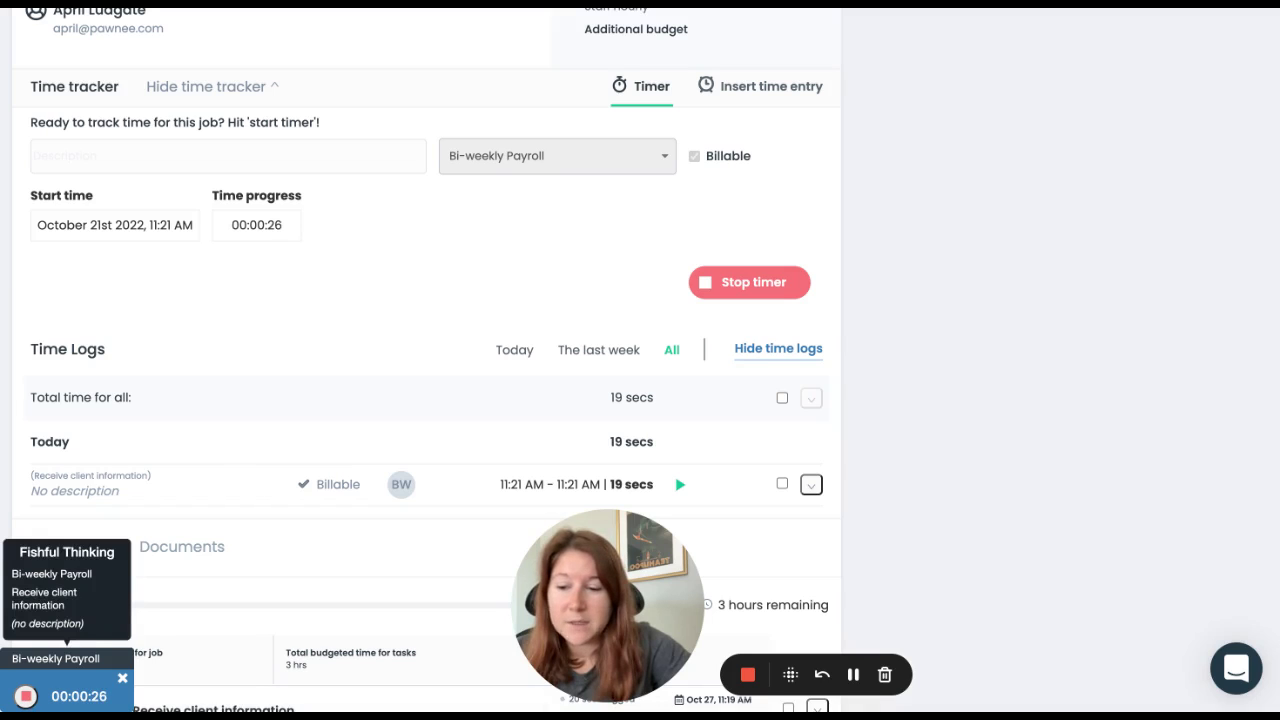
click(25, 696)
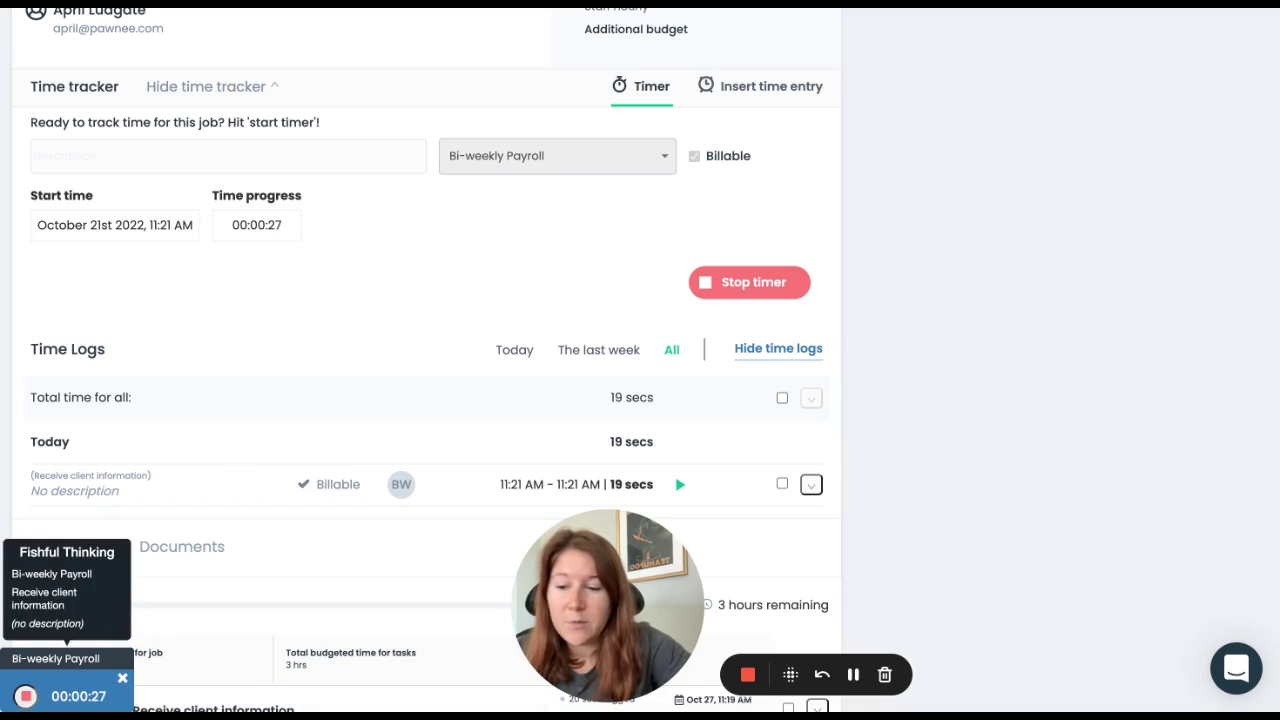
click(123, 678)
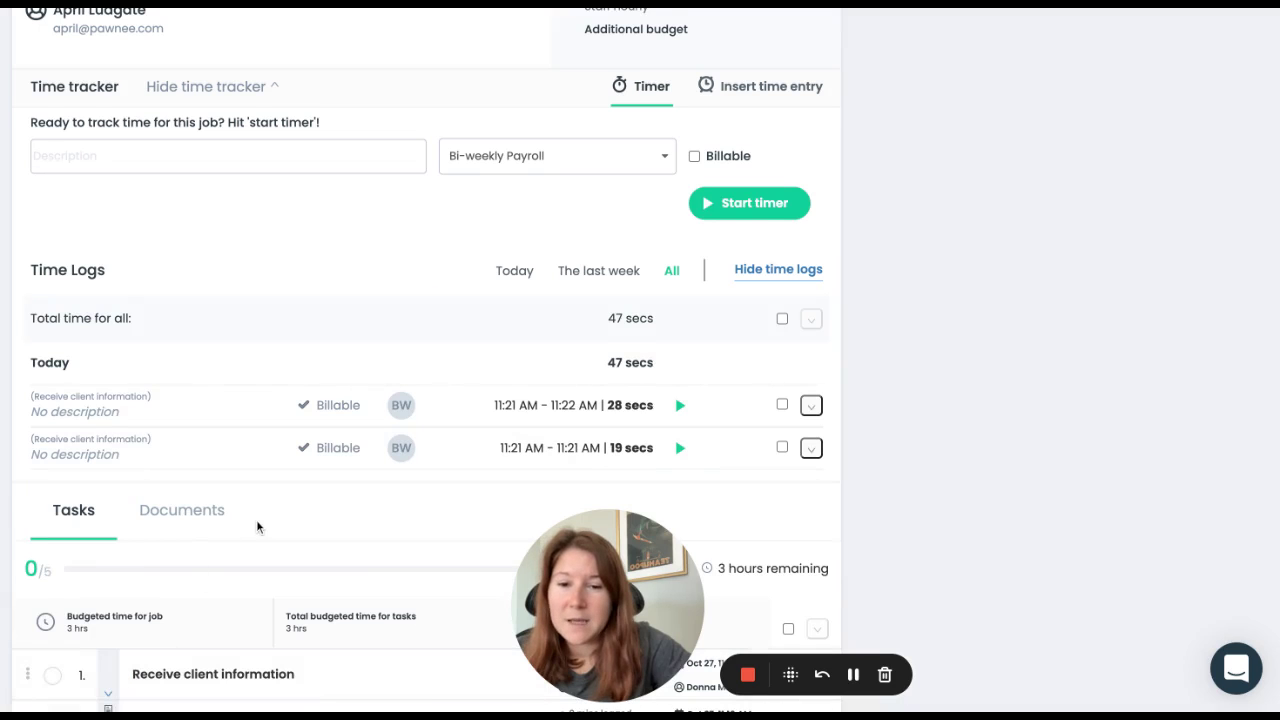
scroll(256, 519, down, 2)
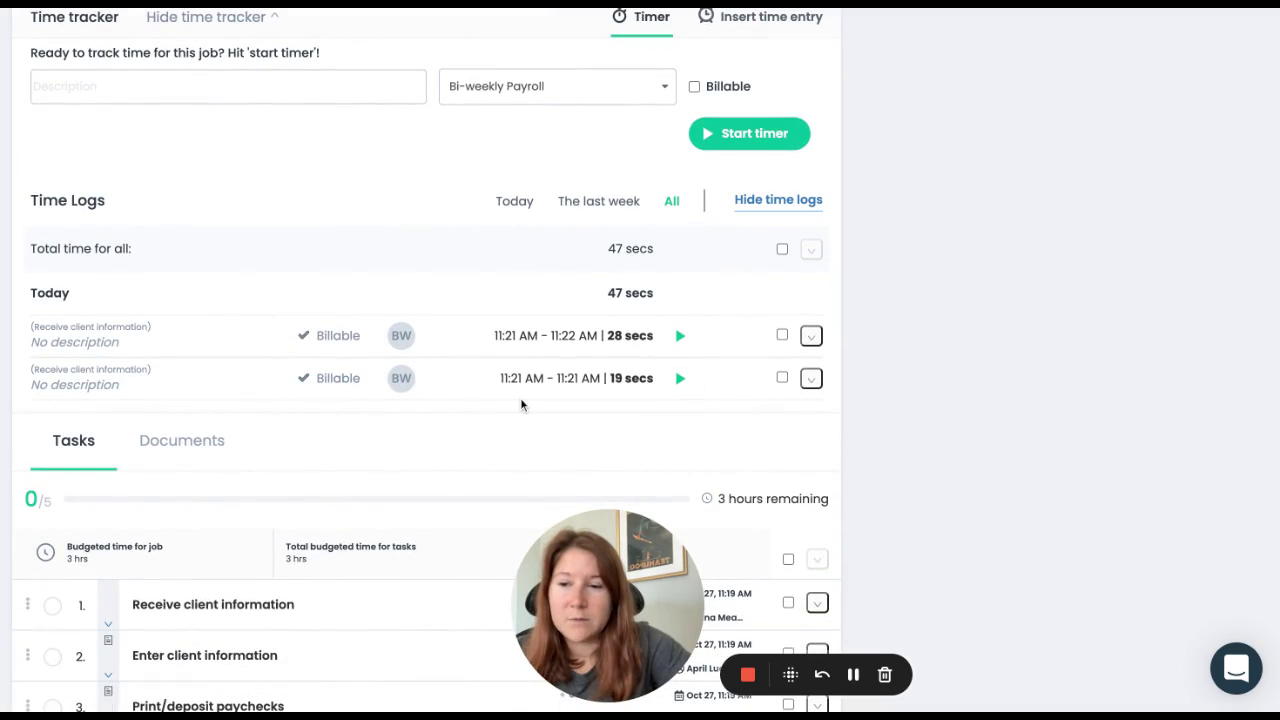
scroll(406, 174, up, 1)
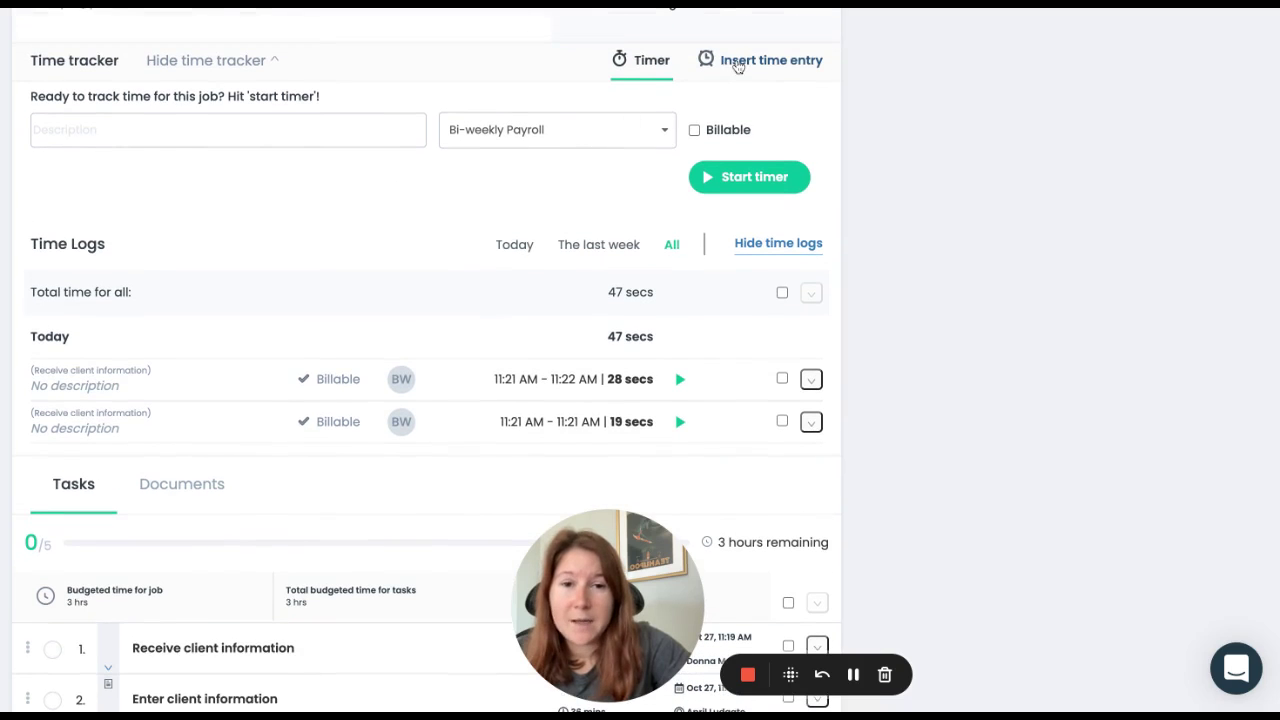
Step: Add and save a billable manual 1 hr time entry for Print/deposit paychecks
click(737, 63)
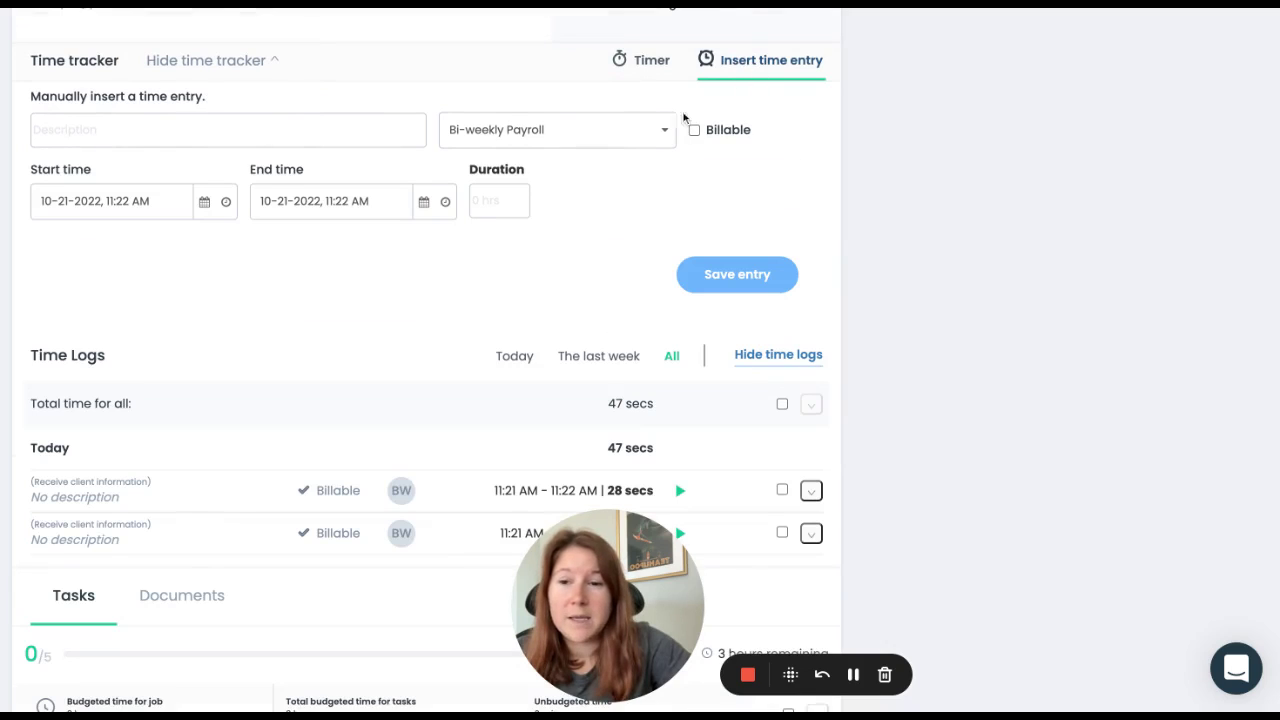
click(526, 134)
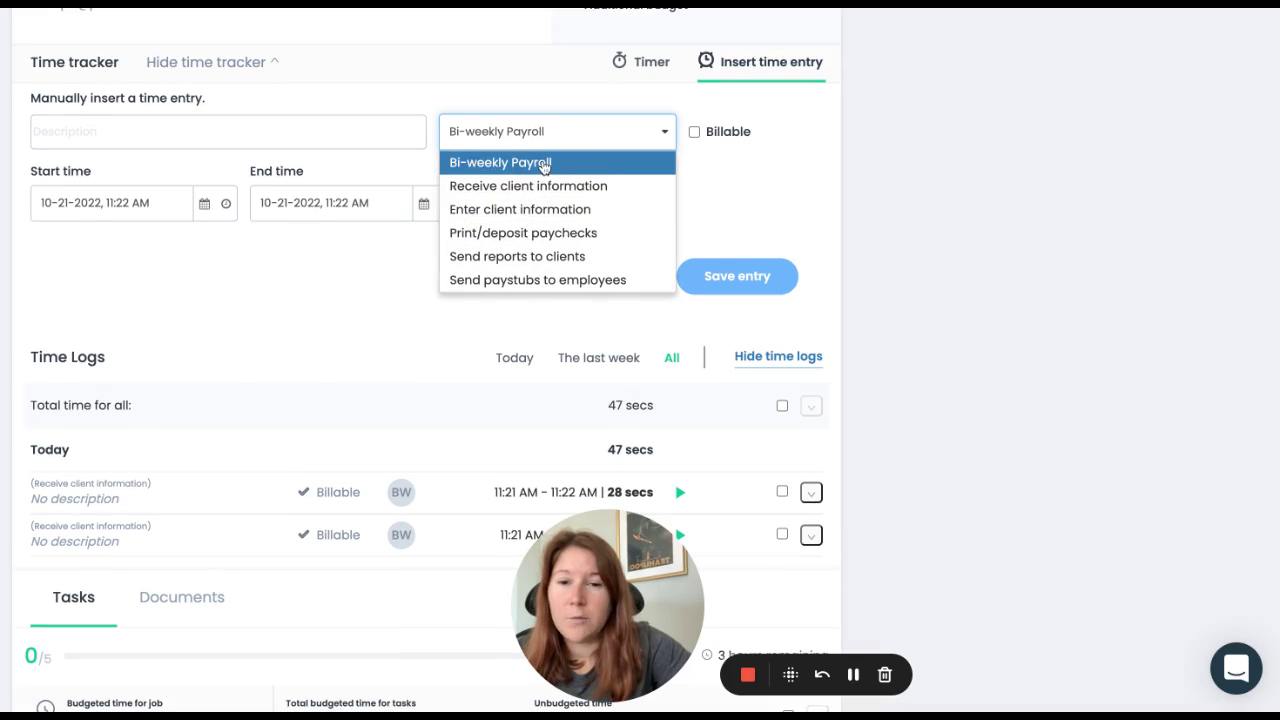
click(537, 233)
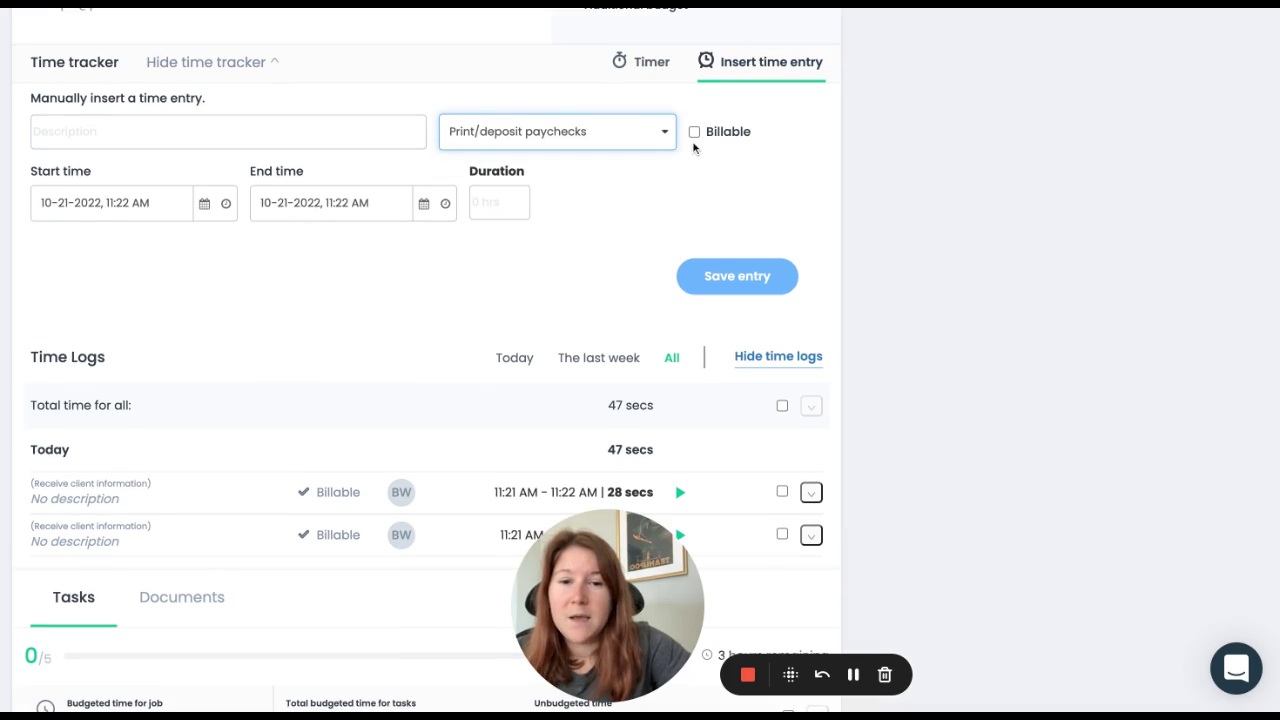
click(694, 132)
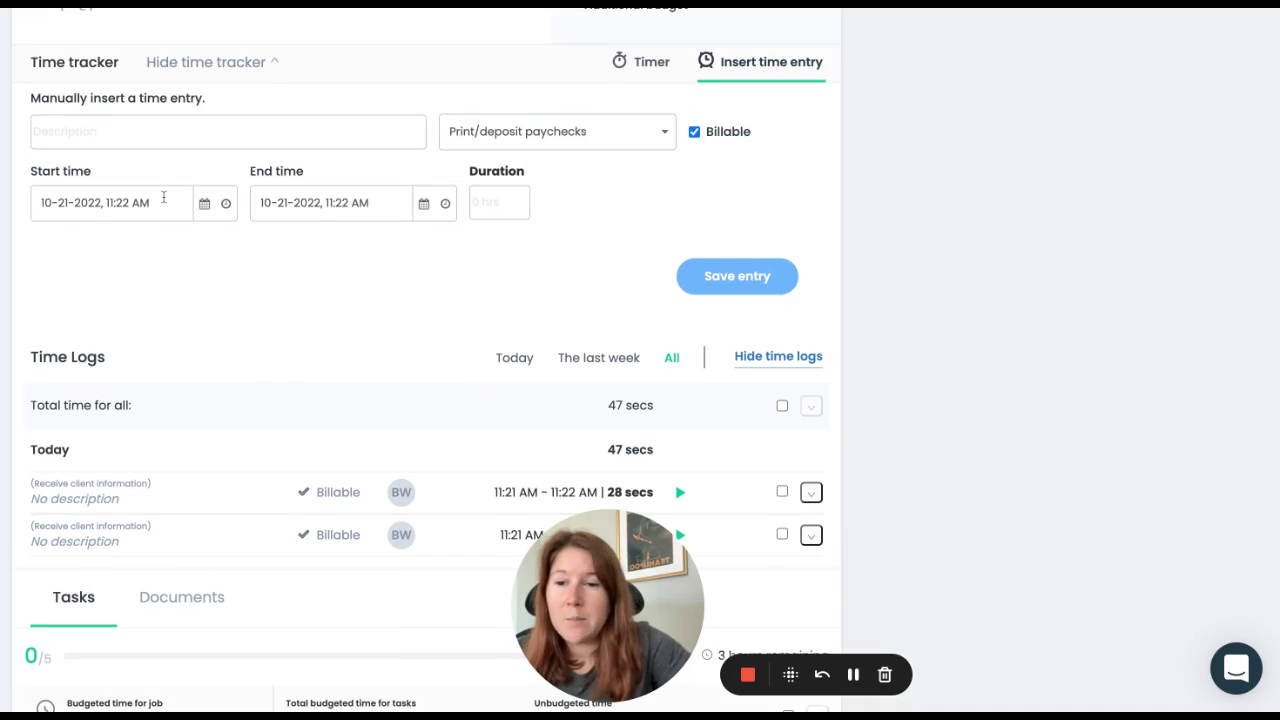
click(500, 203)
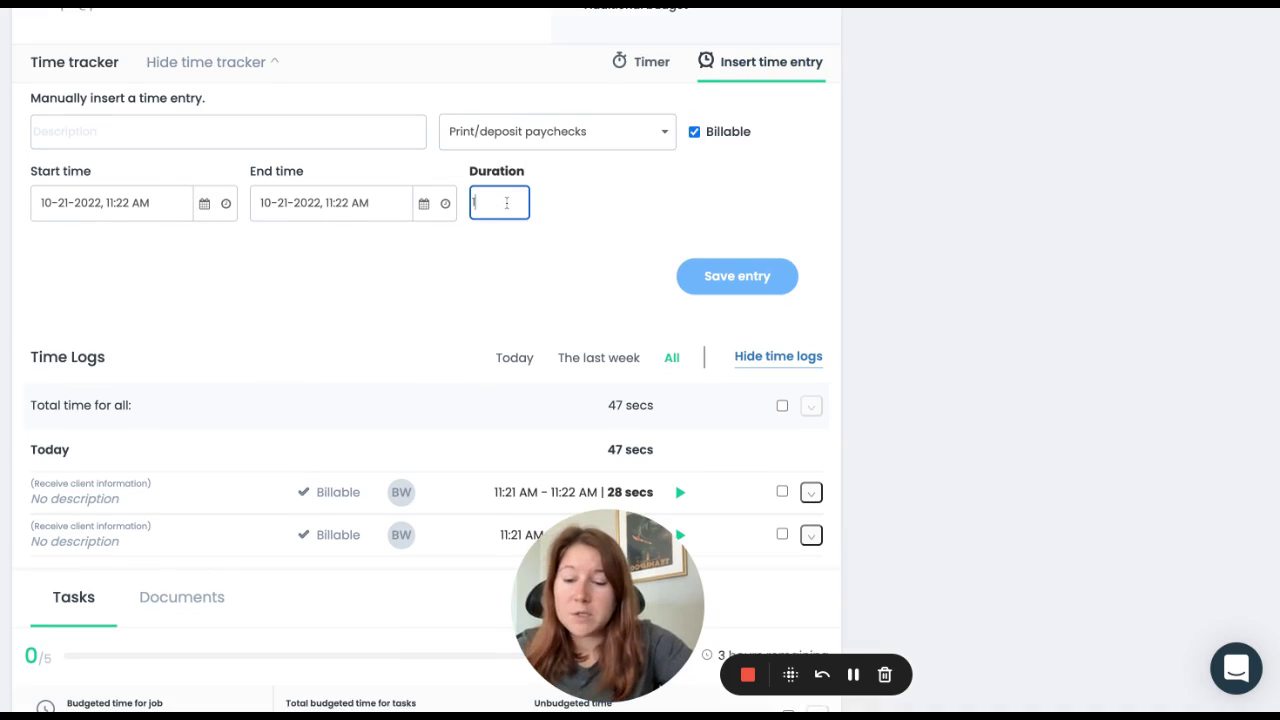
text(1 hr)
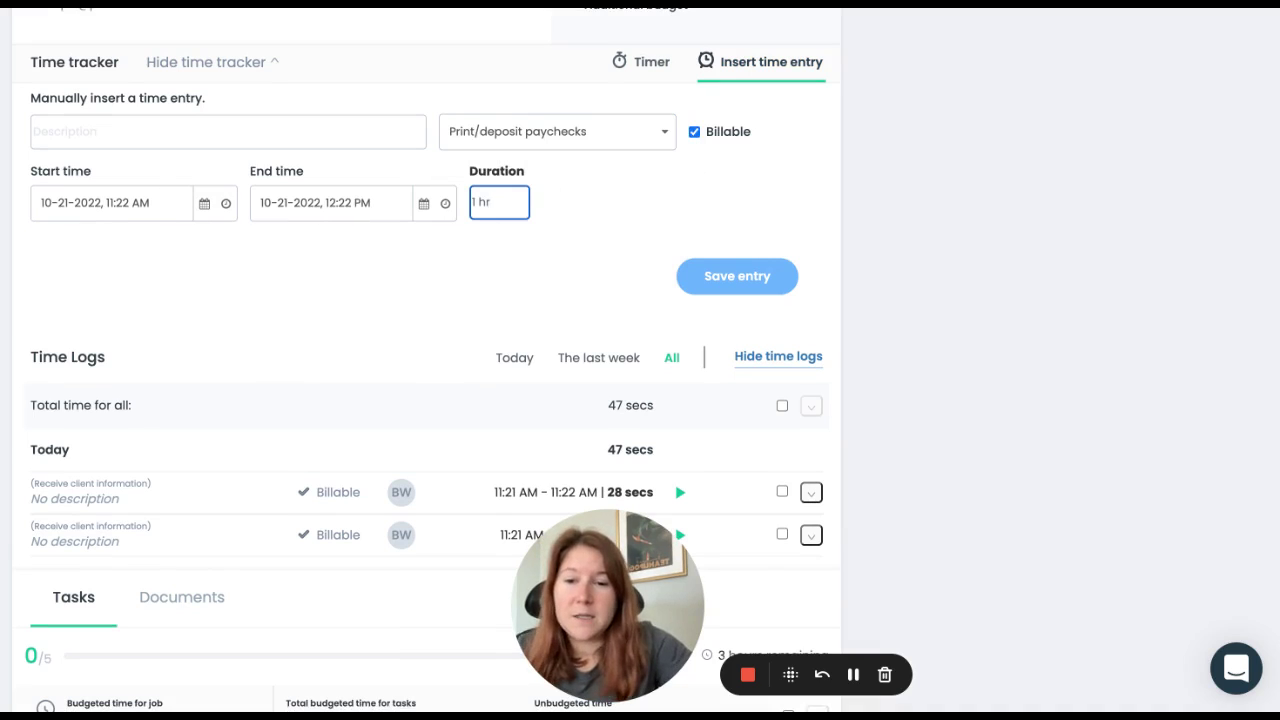
click(596, 200)
click(710, 281)
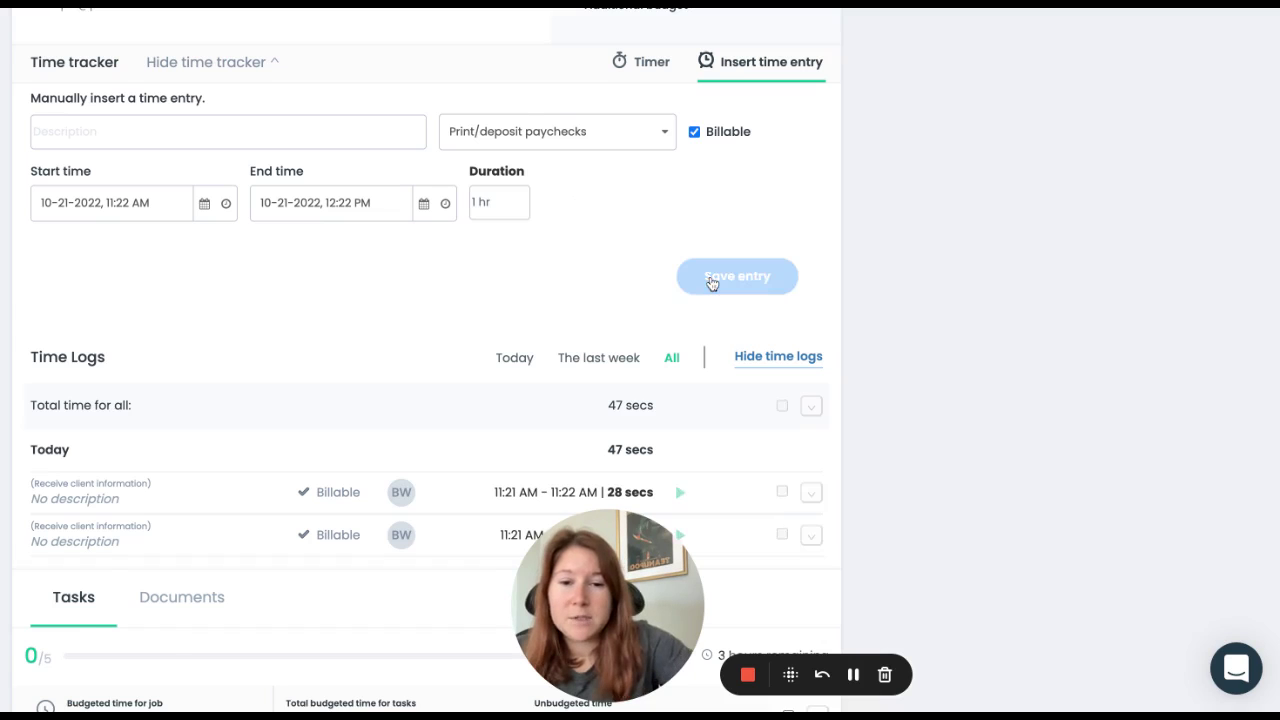
scroll(810, 281, down, 2)
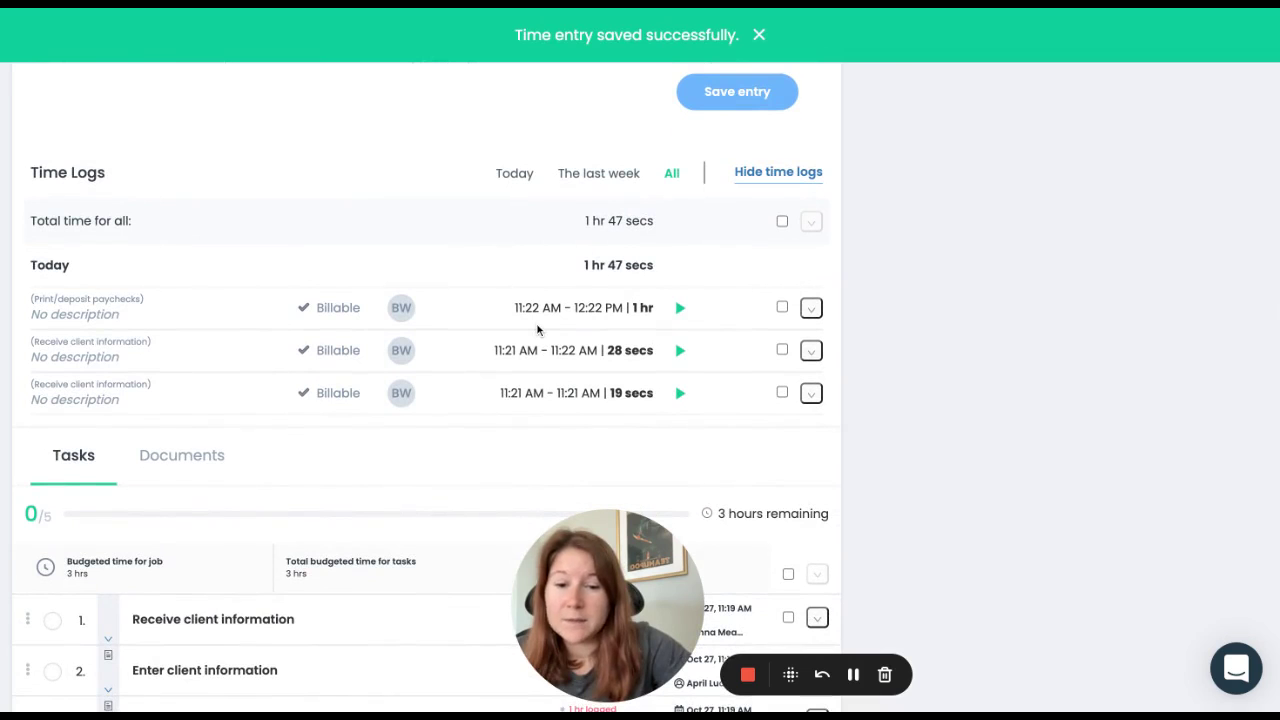
scroll(537, 330, up, 6)
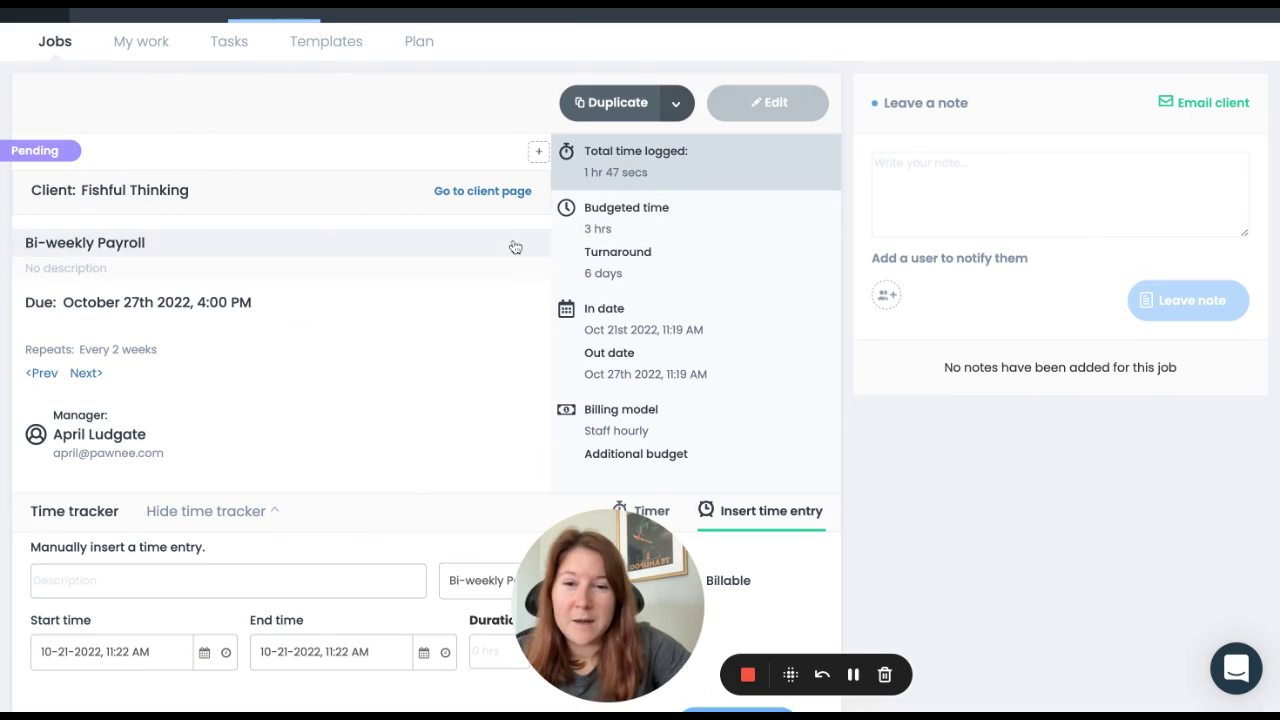
Step: Hide the time tracker and review the Enter client information and Print/deposit paychecks task details
scroll(906, 470, down, 3)
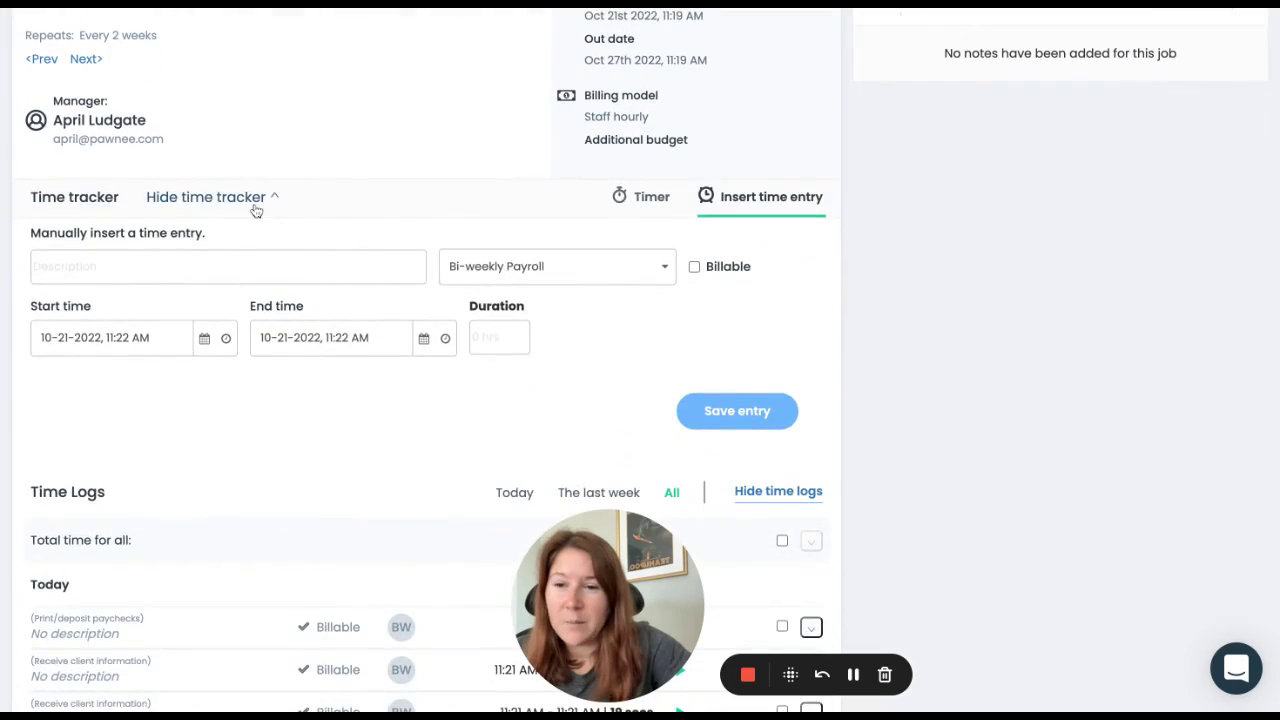
click(254, 203)
scroll(252, 324, down, 1)
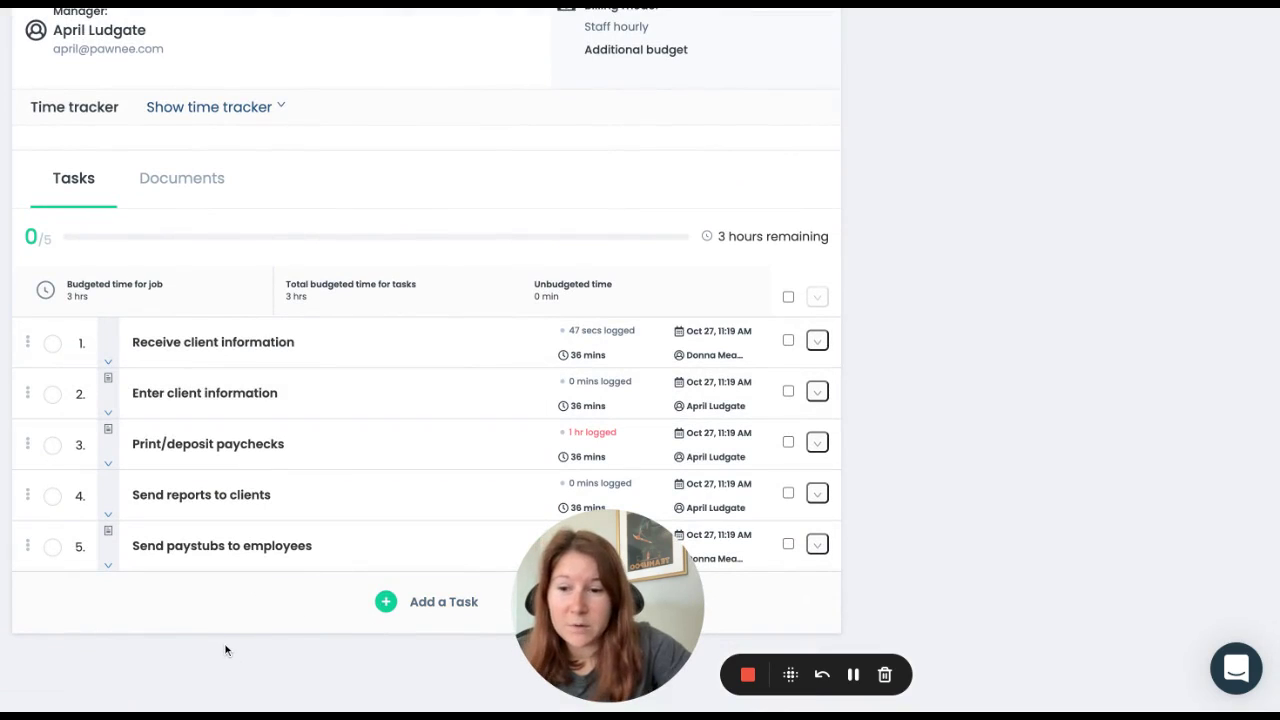
click(109, 413)
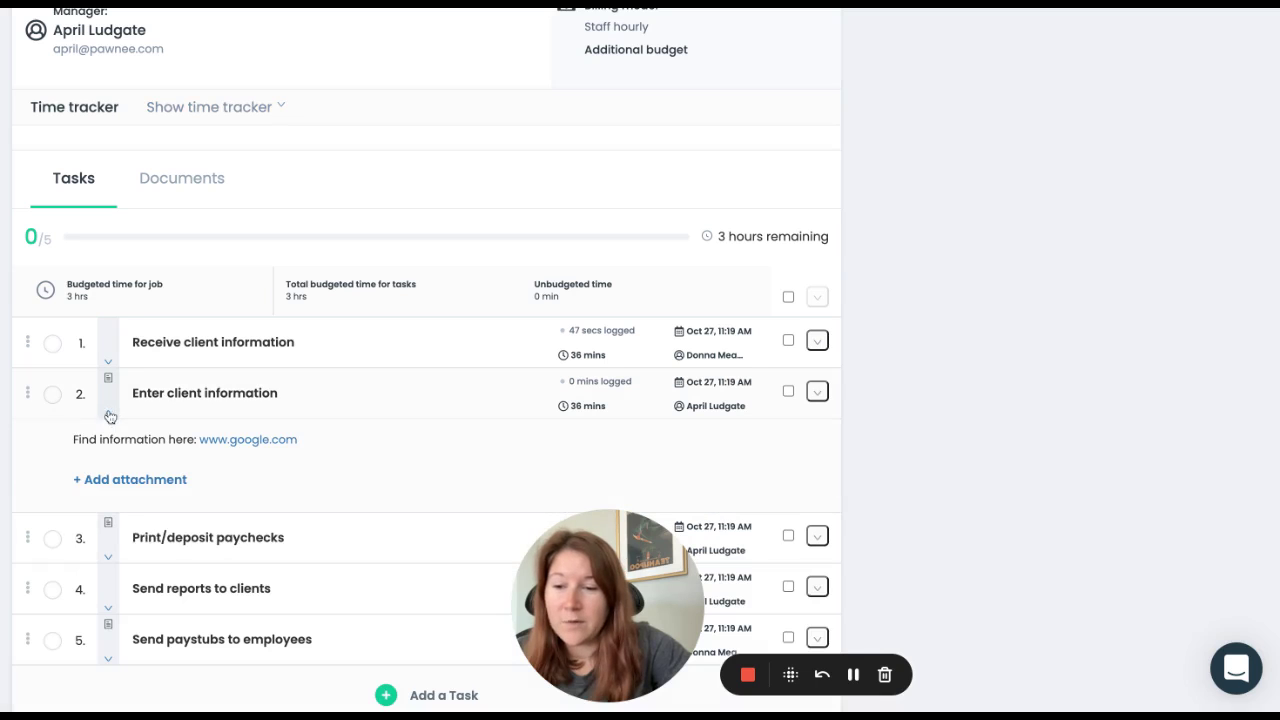
click(110, 559)
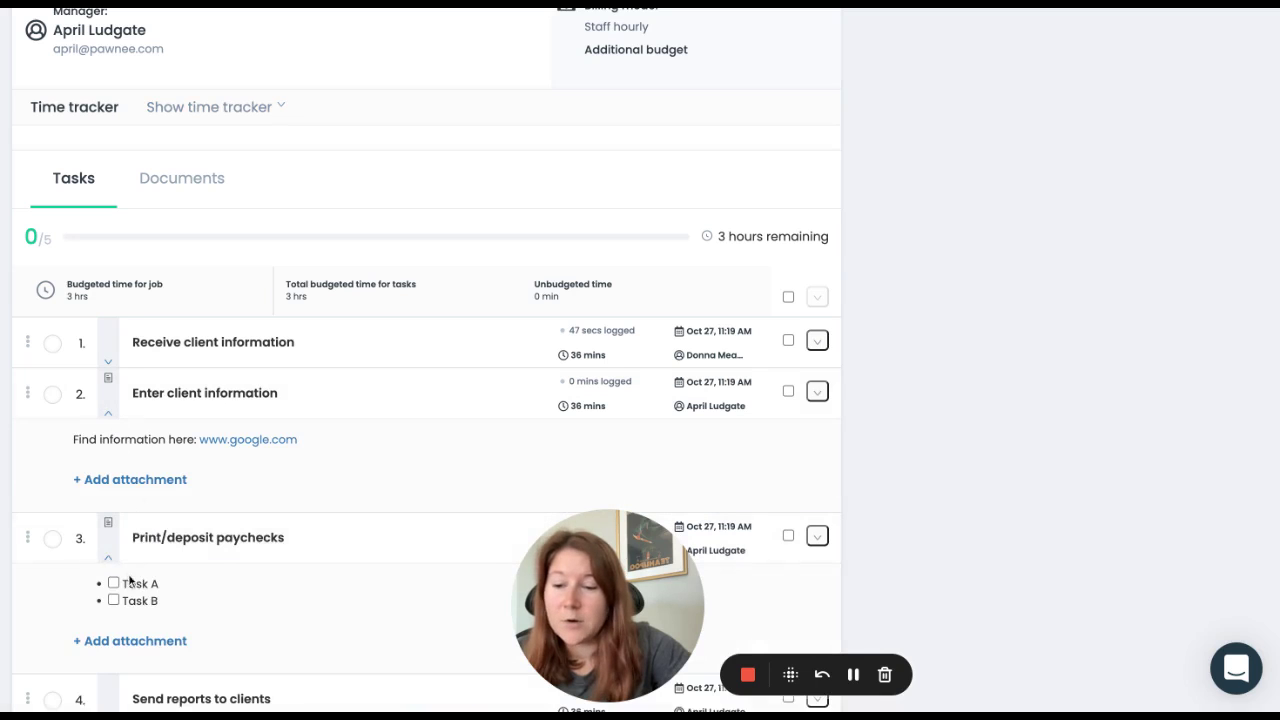
scroll(180, 603, down, 3)
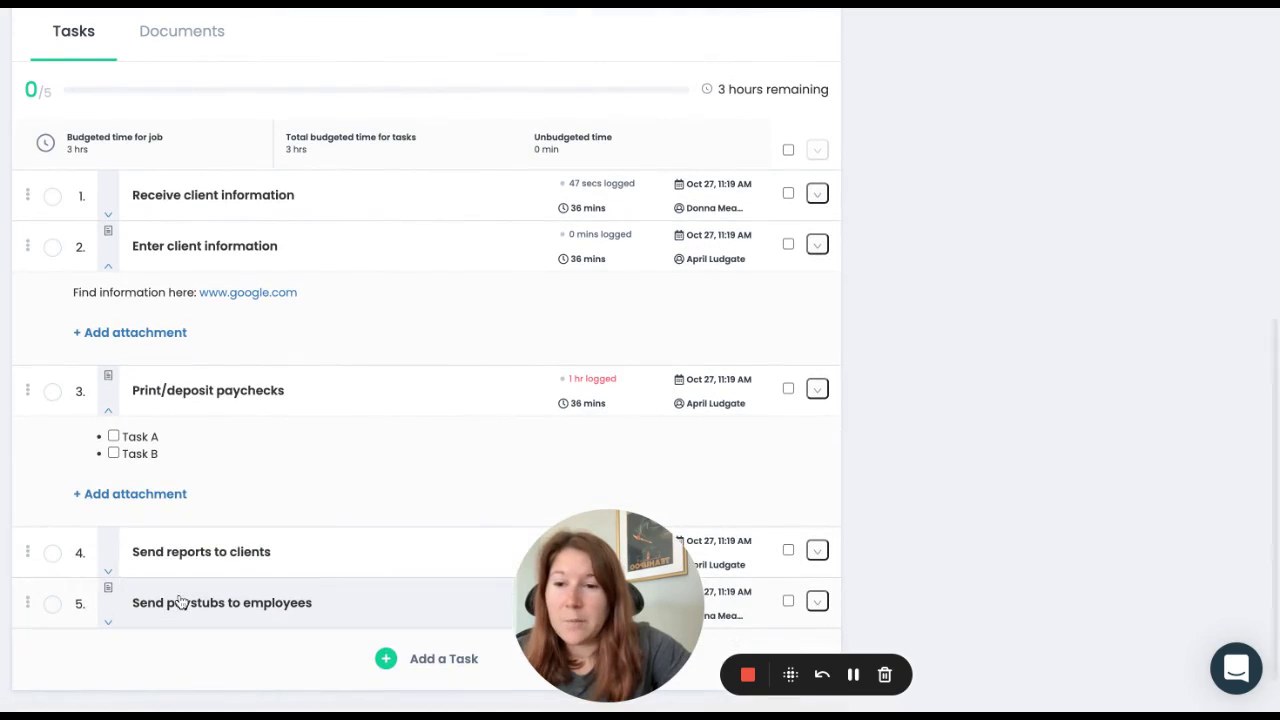
click(110, 413)
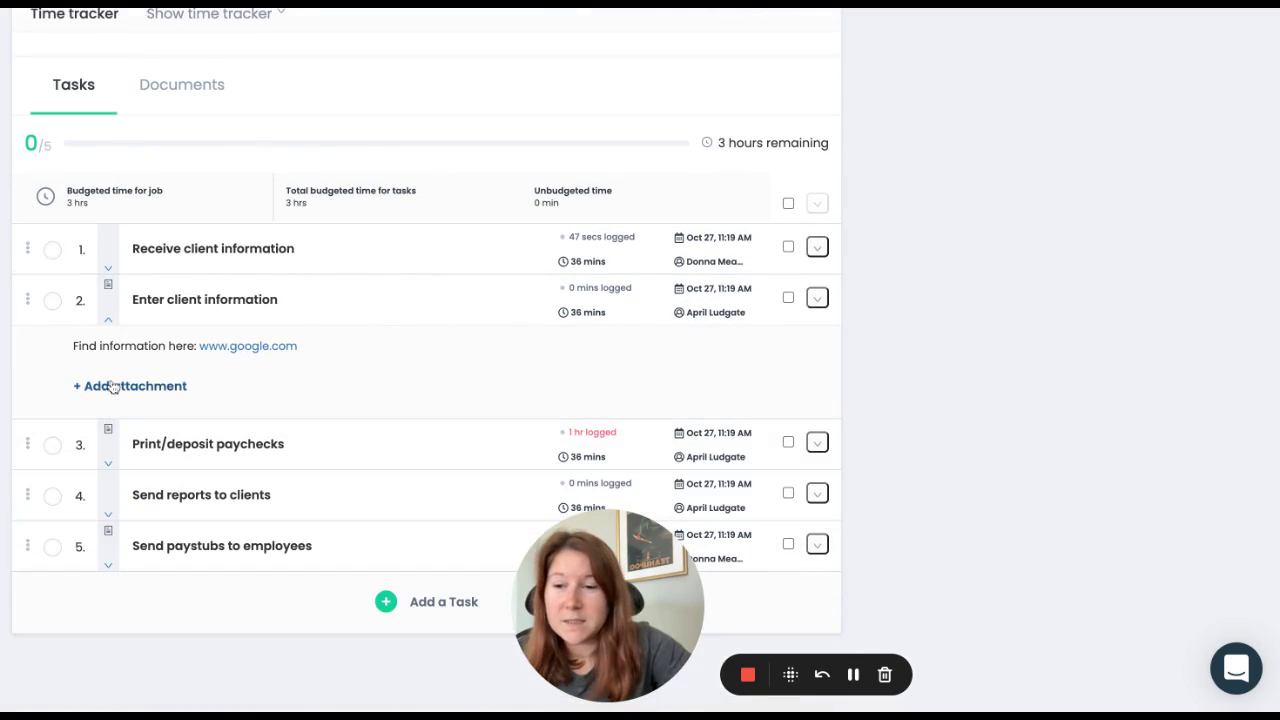
click(107, 321)
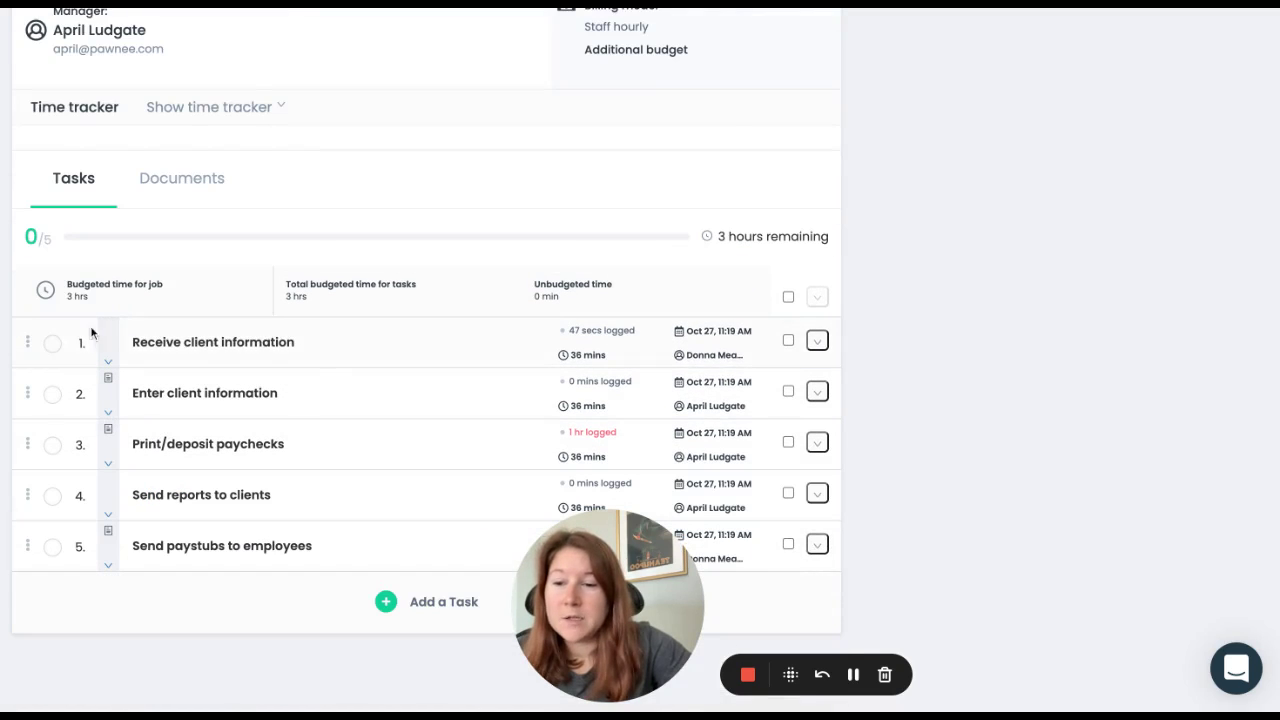
Step: Check off Receive client information and Enter client information, briefly reviewing task 1's completion details
click(53, 345)
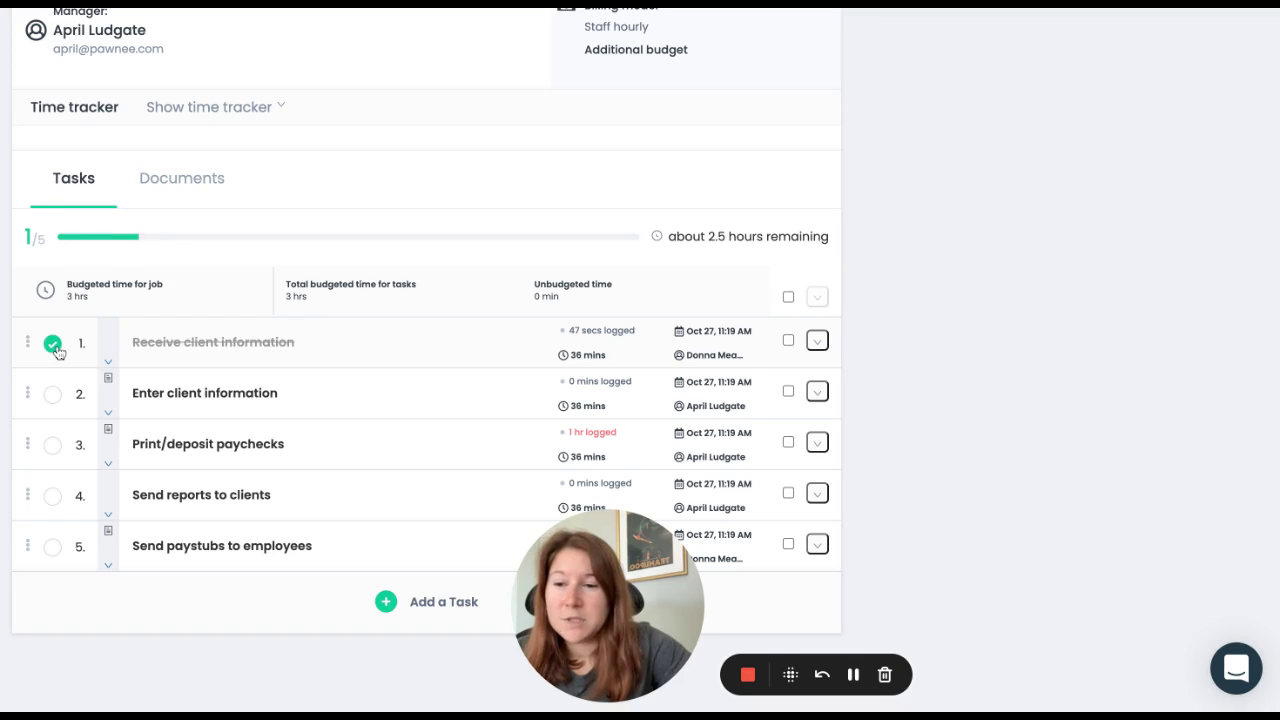
click(108, 365)
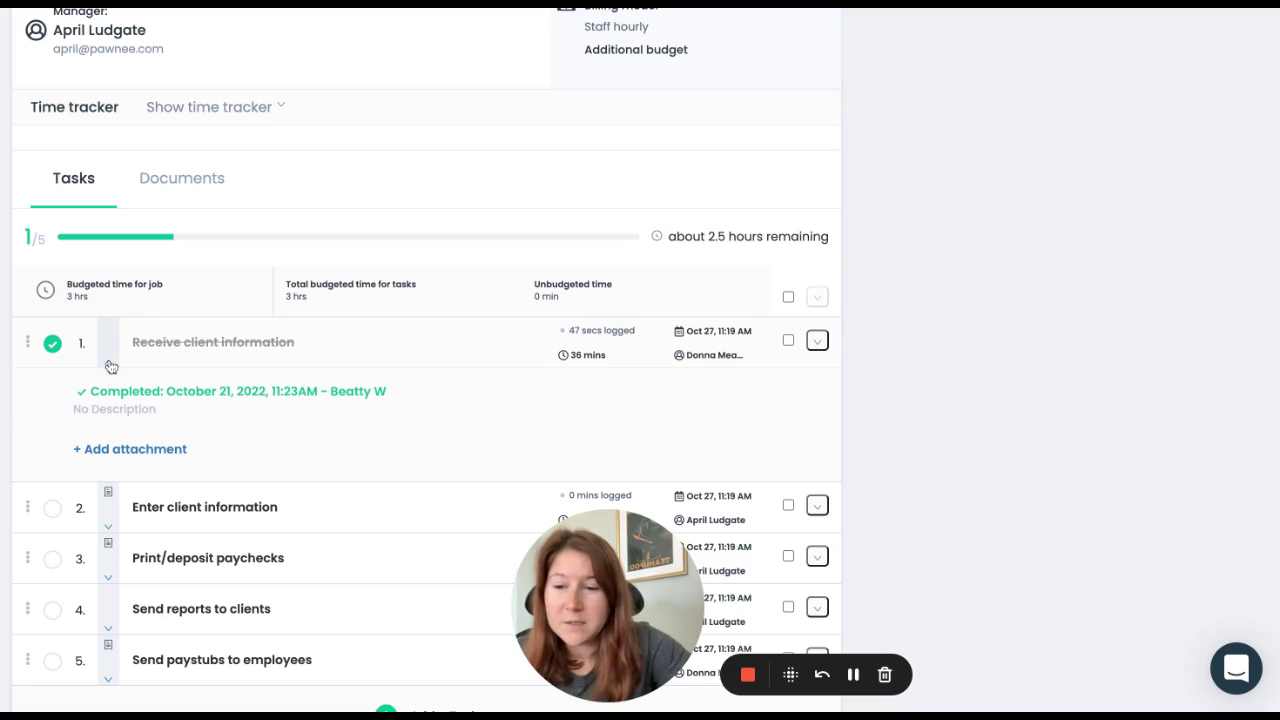
click(108, 363)
click(52, 394)
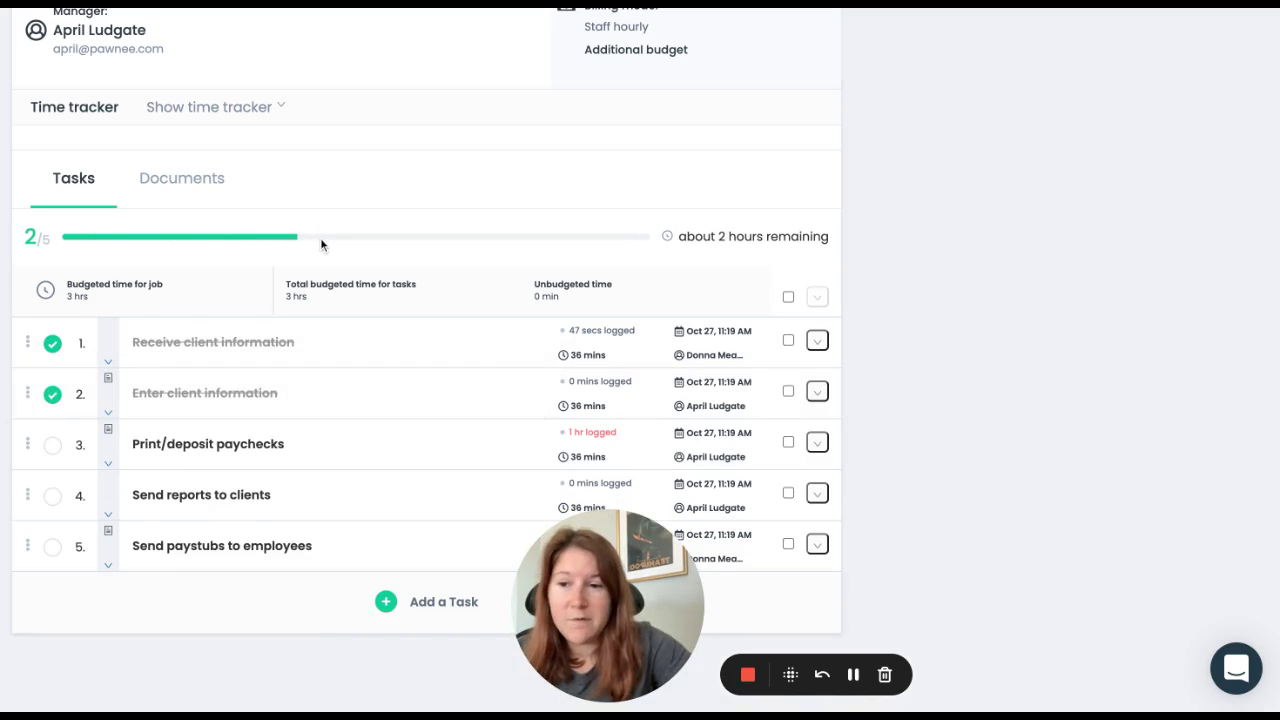
scroll(320, 237, up, 5)
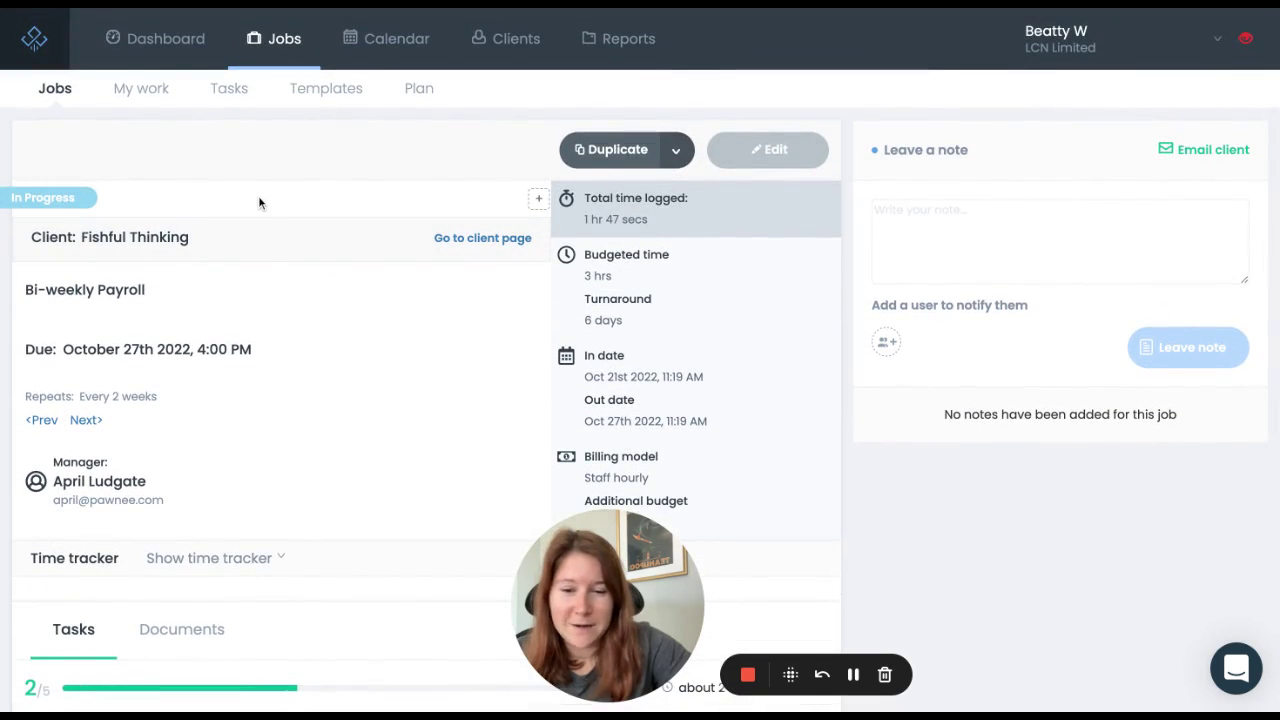
scroll(258, 202, down, 5)
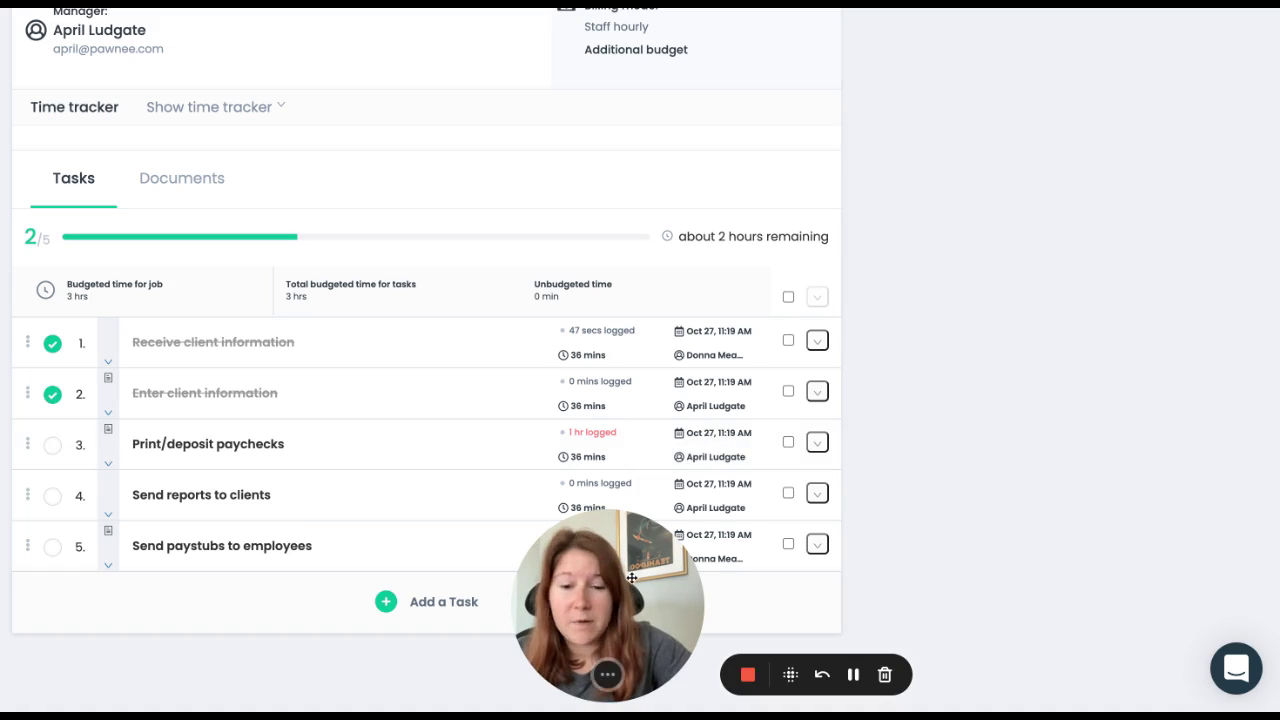
drag(631, 577, 143, 579)
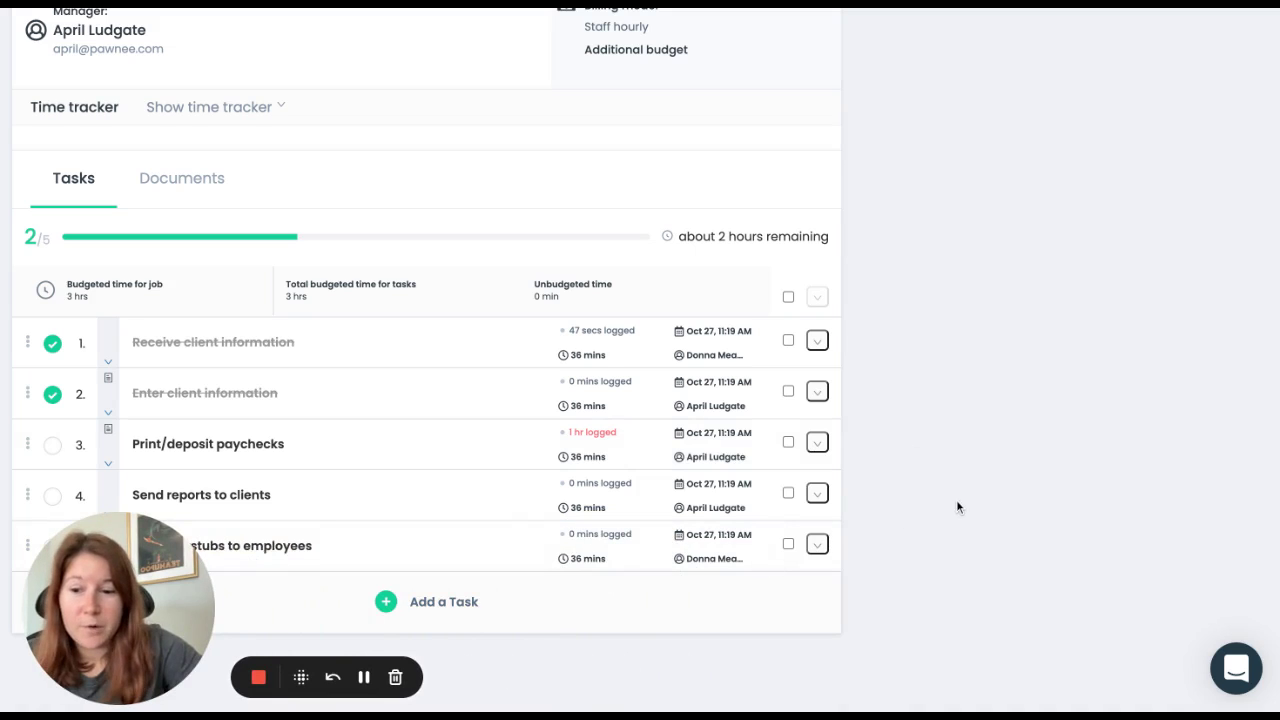
scroll(426, 330, up, 1)
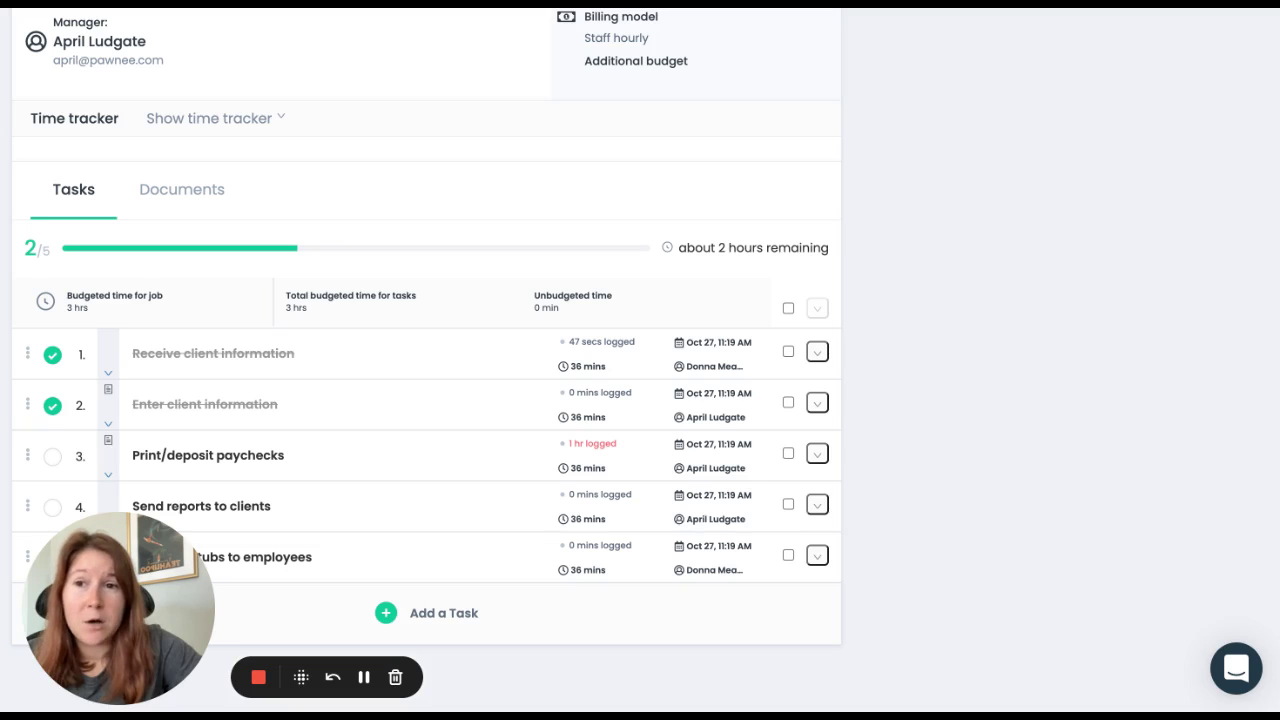
scroll(426, 350, up, 5)
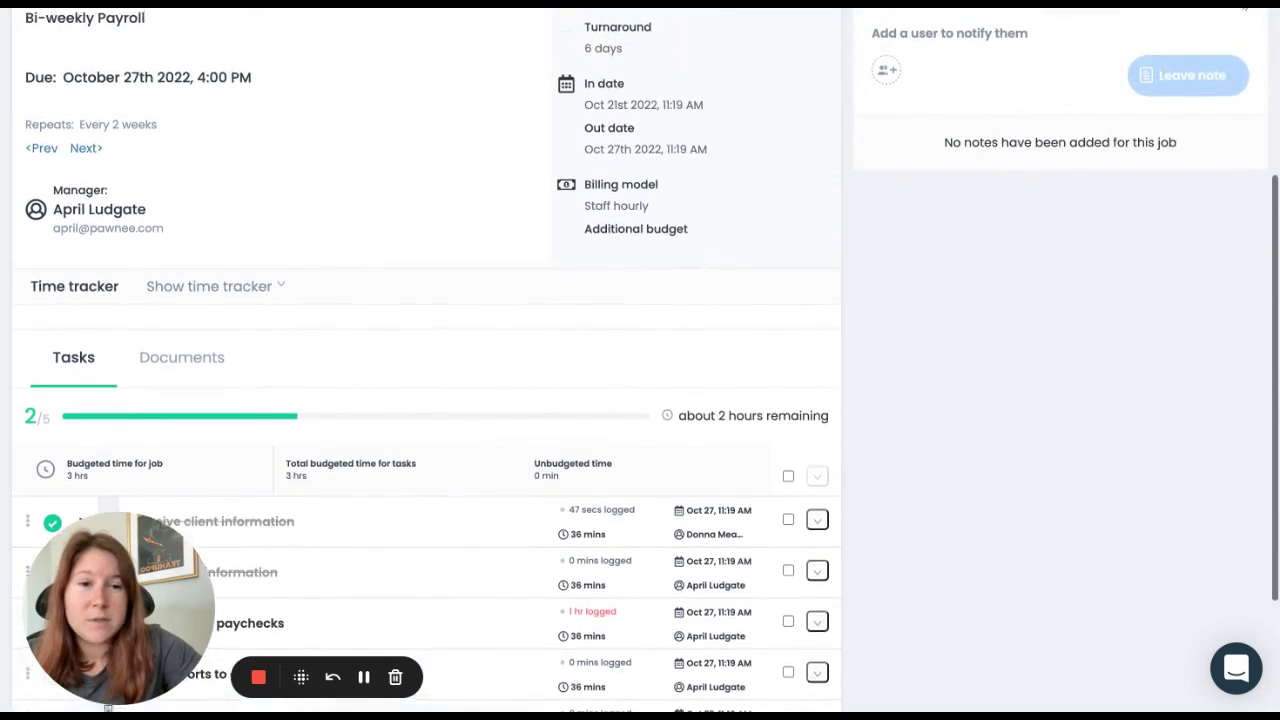
scroll(640, 360, up, 3)
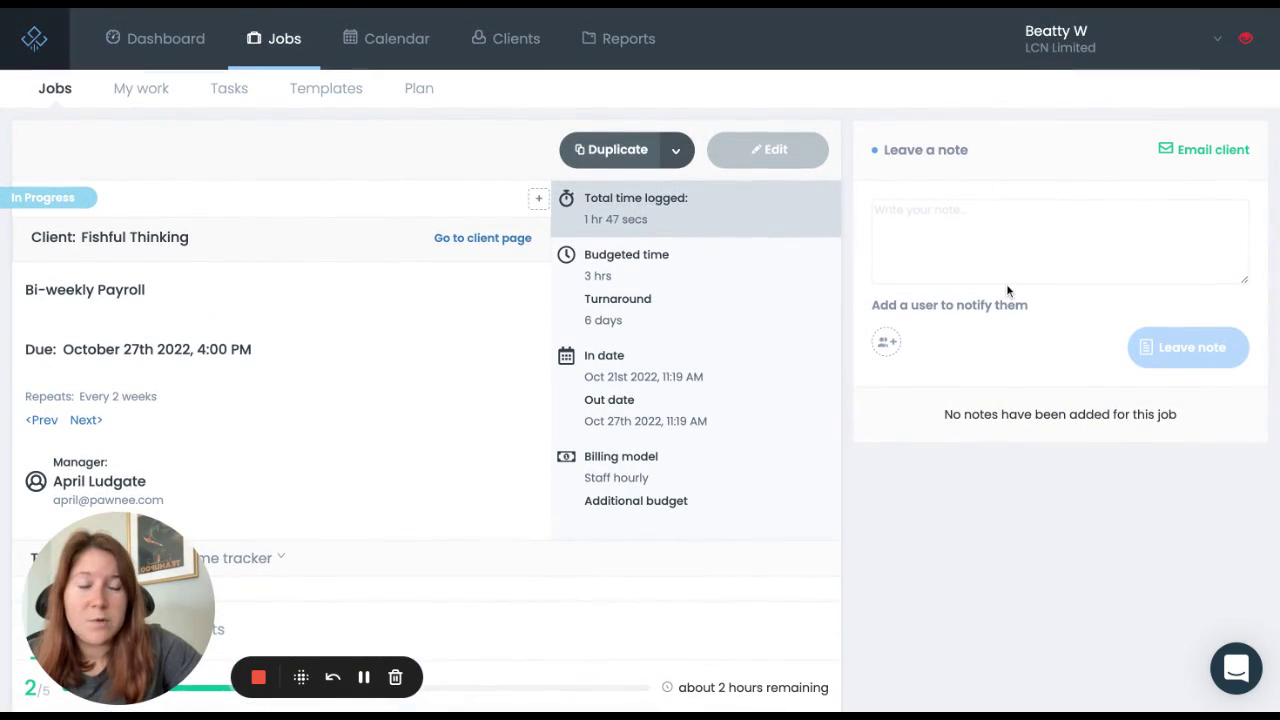
Step: Leave the note 'missing info, need to call client' on the payroll job
click(1000, 254)
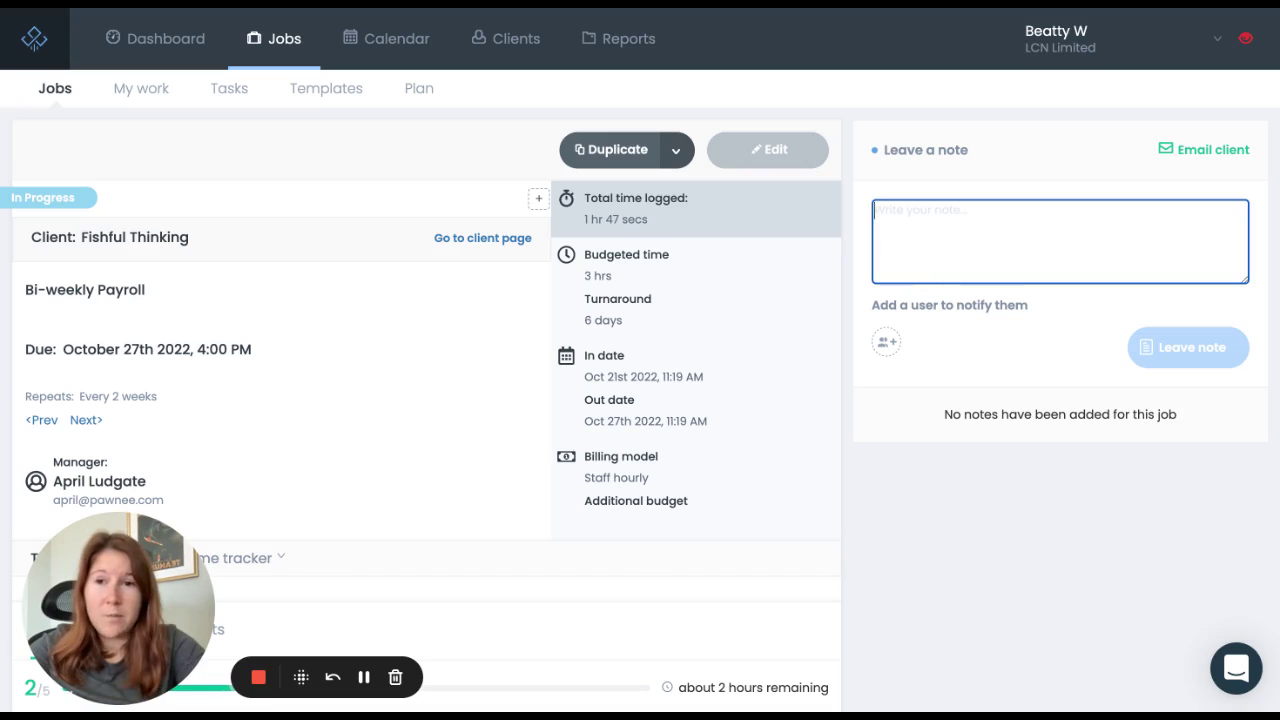
text(m)
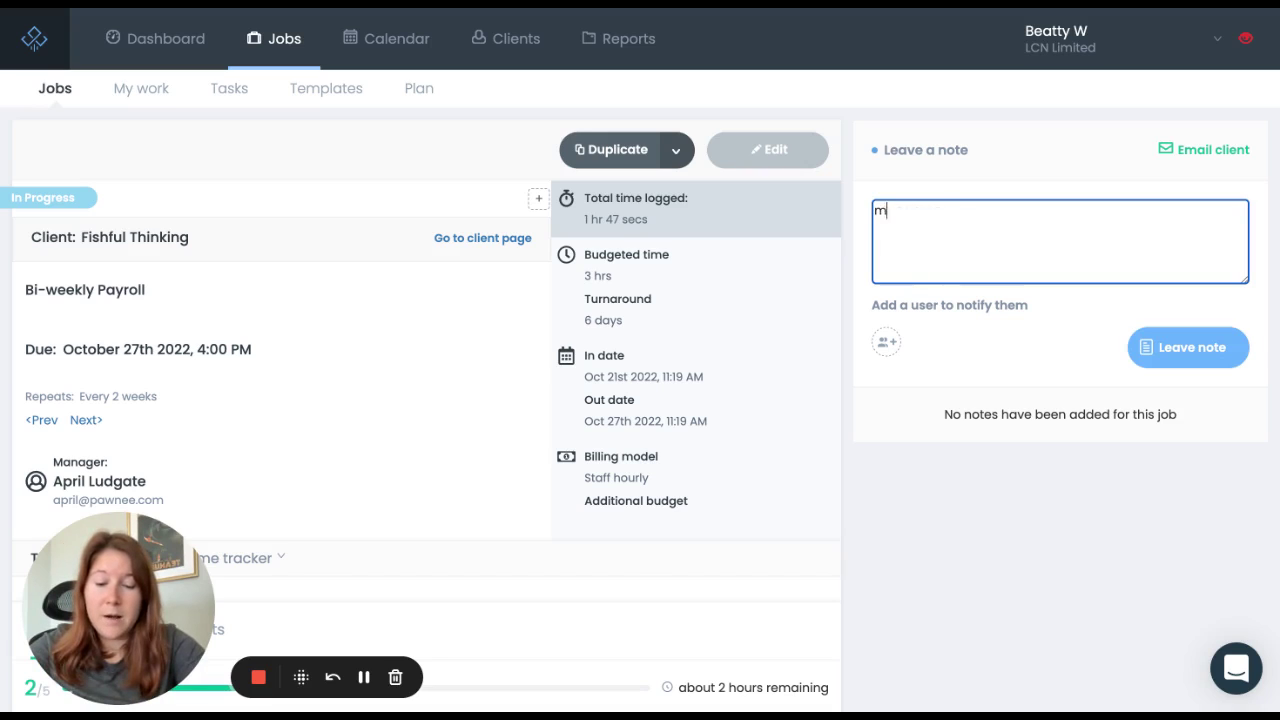
text(issing info, nee)
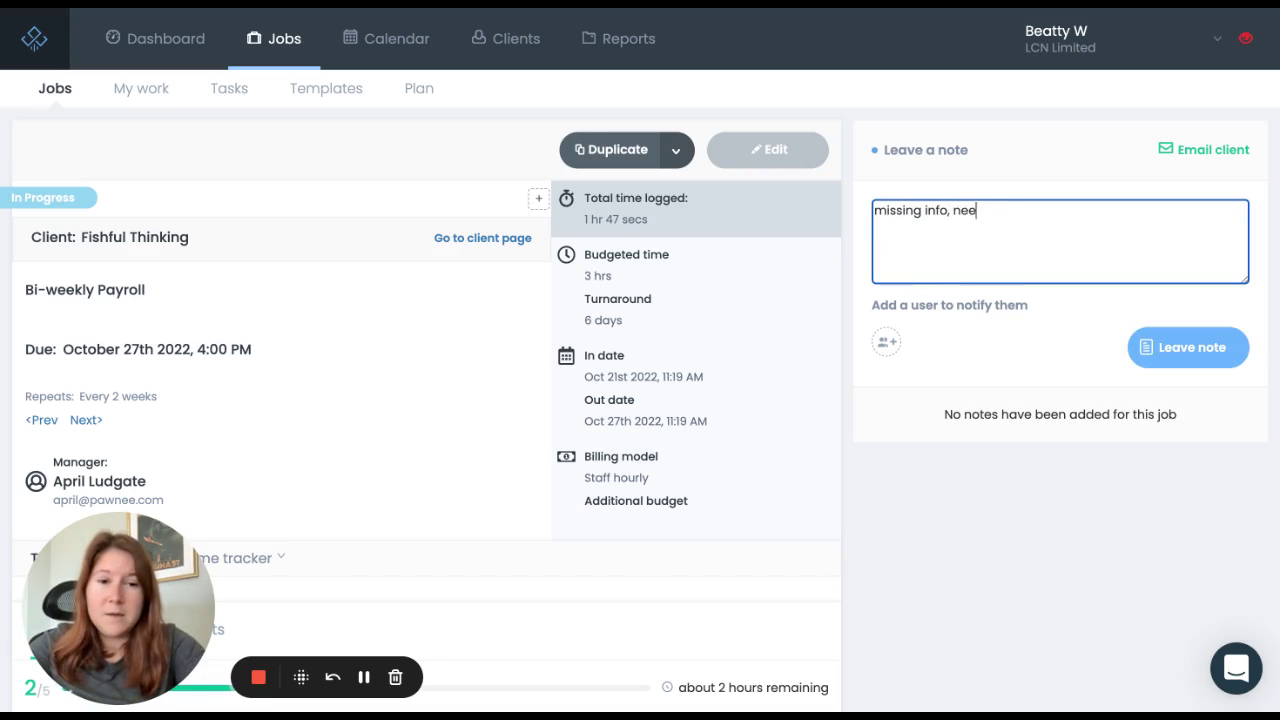
text(d to call client)
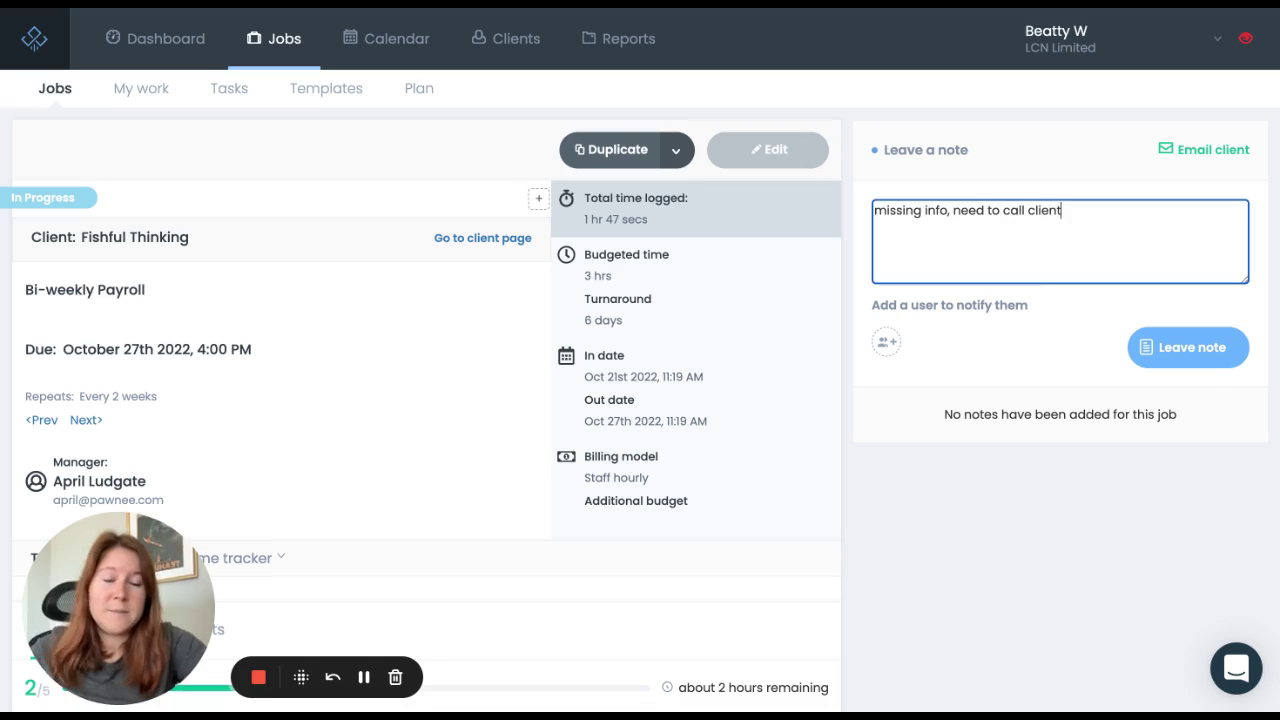
click(1182, 348)
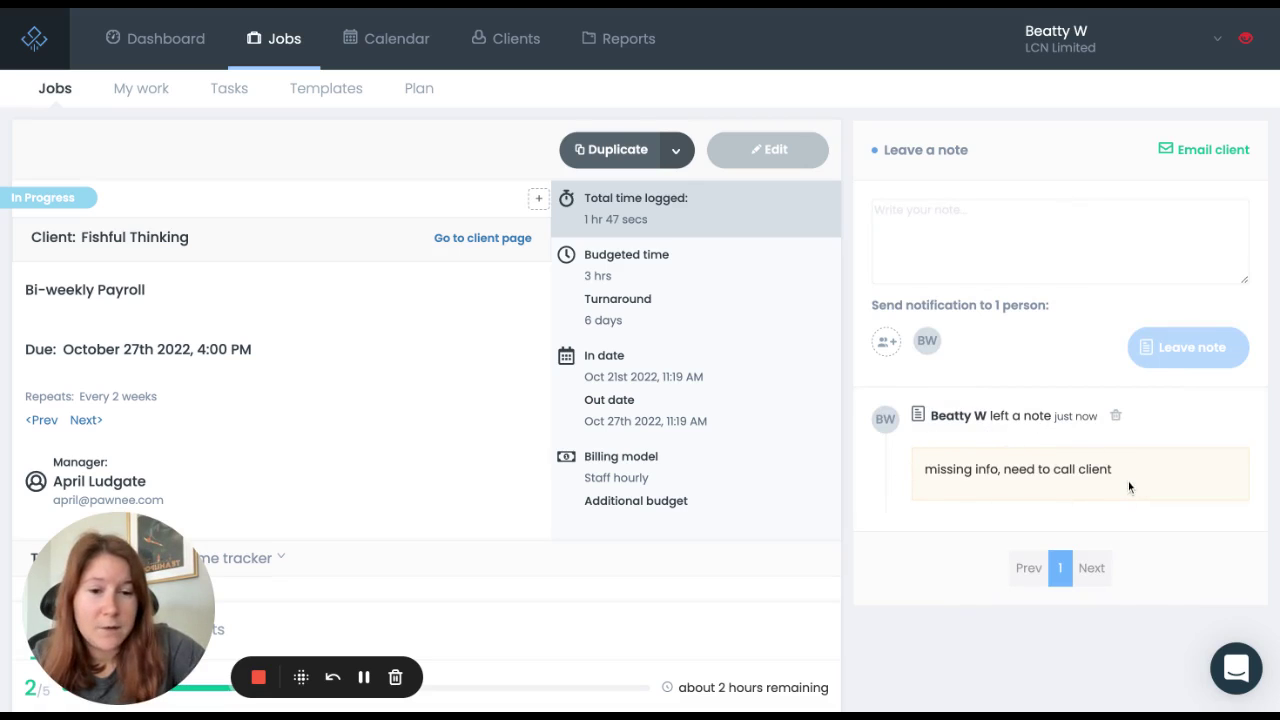
Step: Post a second note @-mentioning a teammate: 'can you call the client'
click(1044, 232)
text(@)
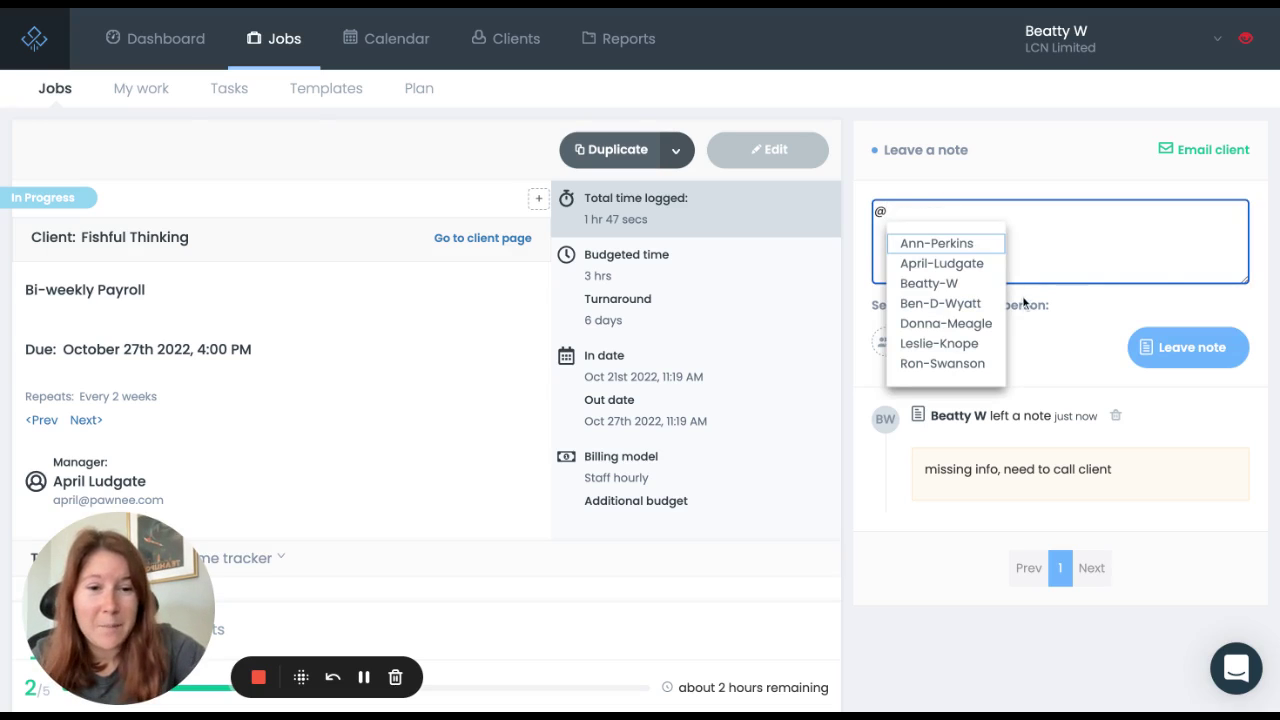
click(945, 323)
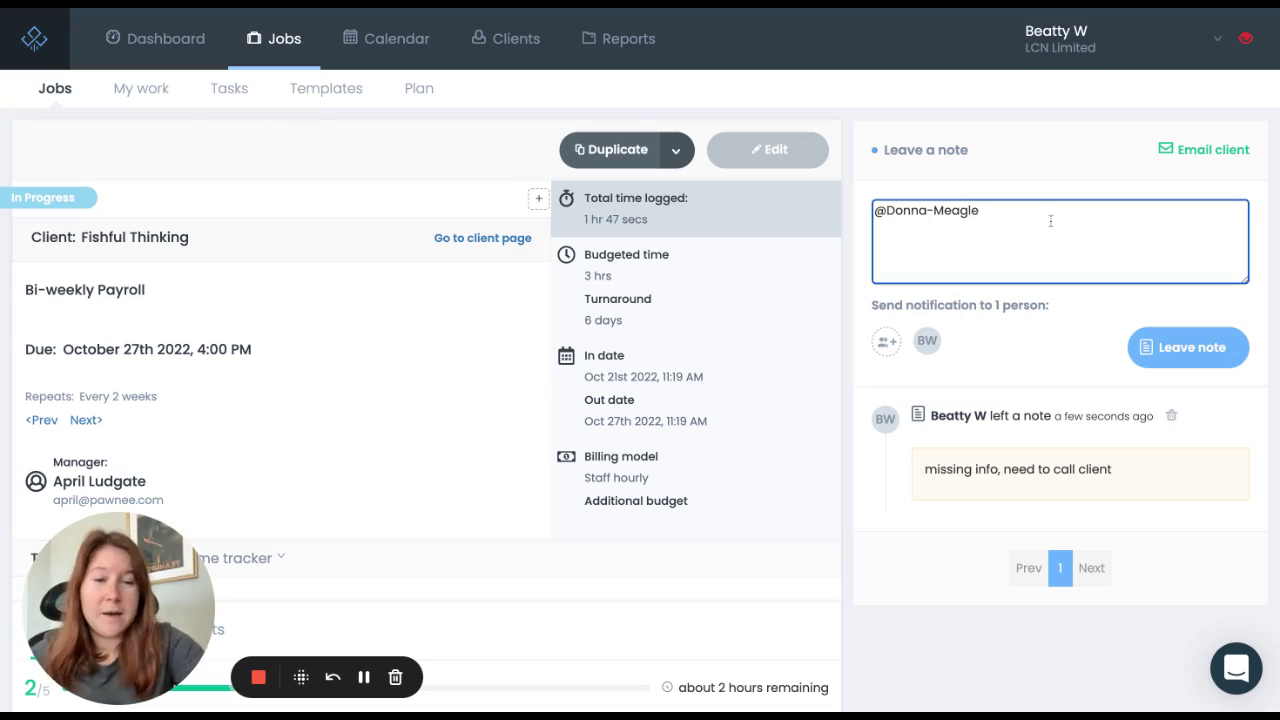
text(can you cal)
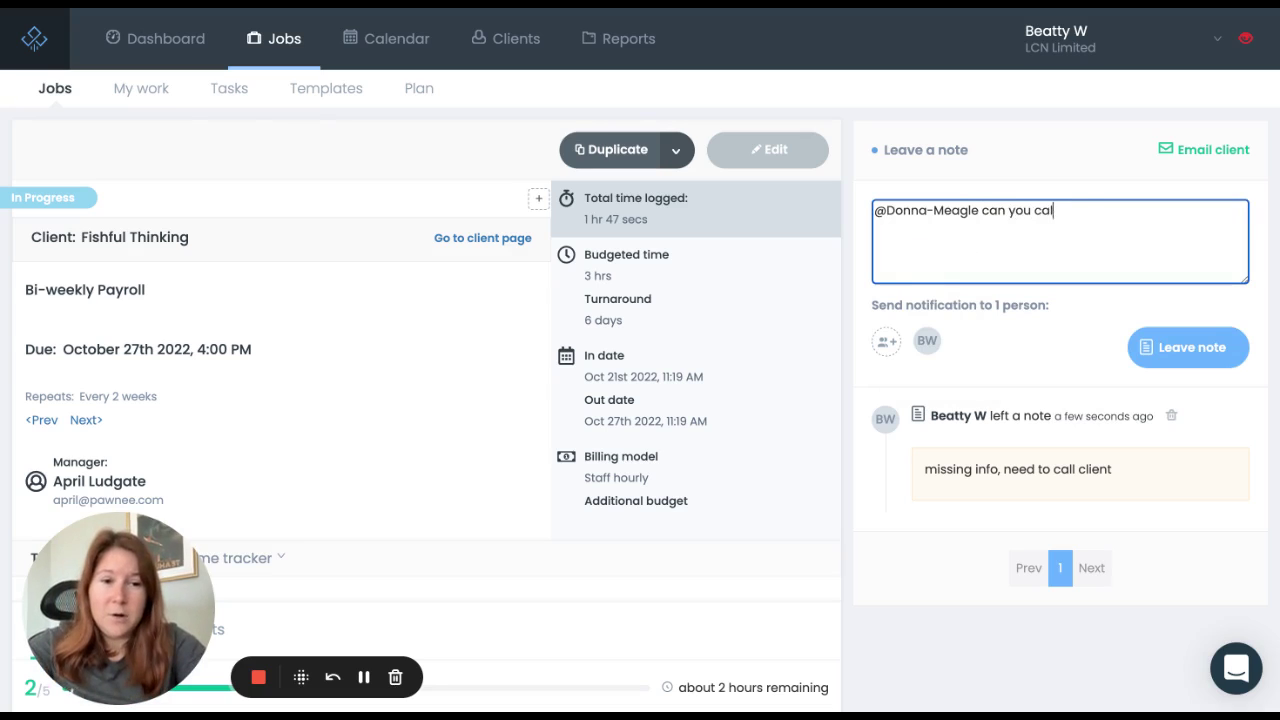
text(l the client)
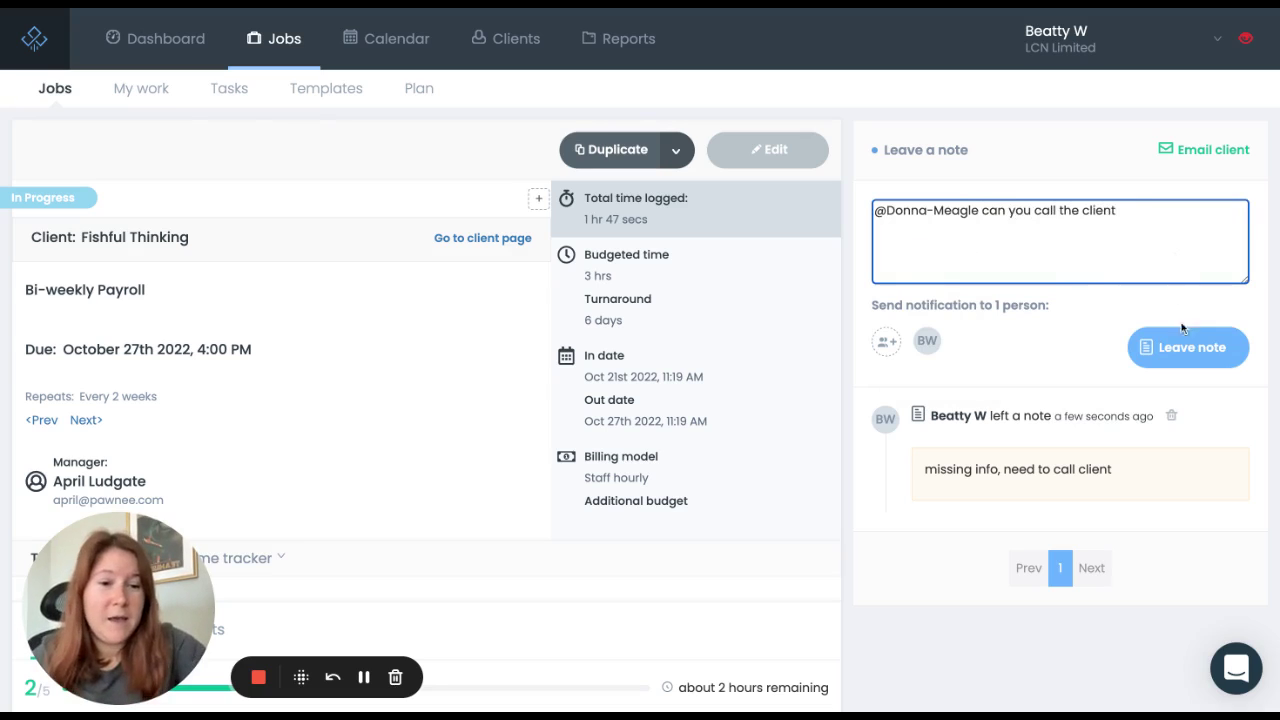
click(1184, 344)
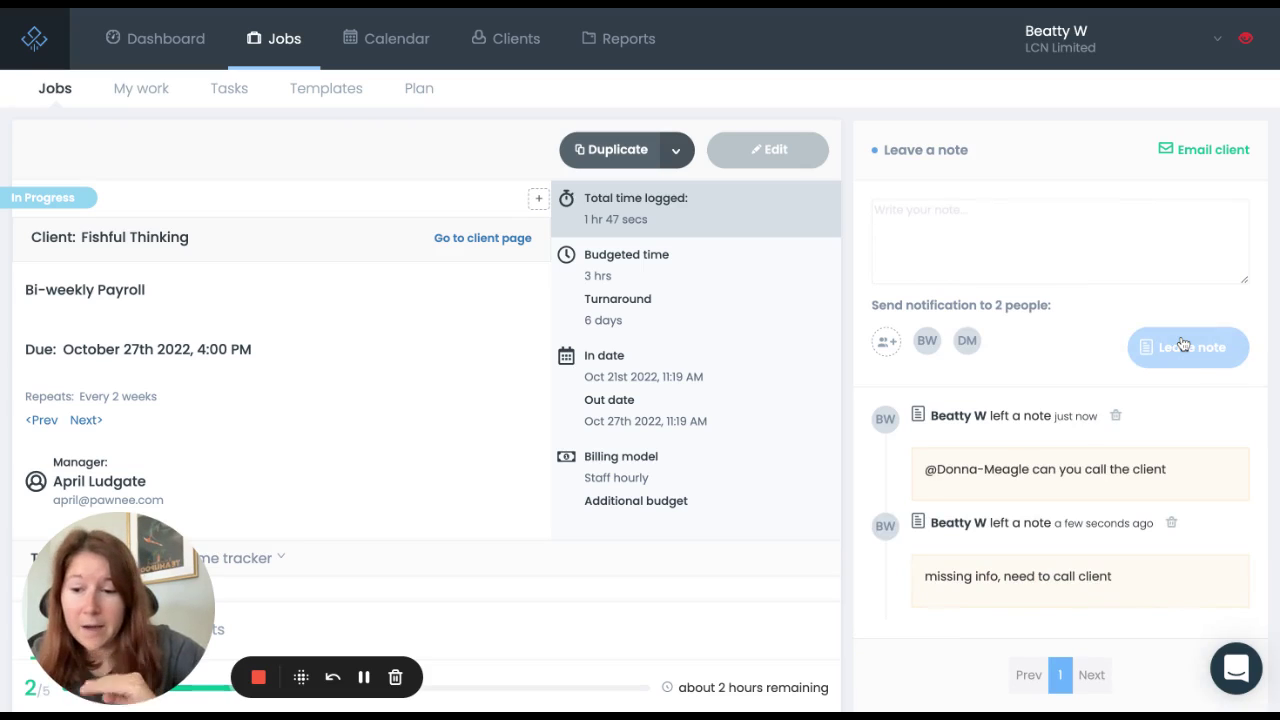
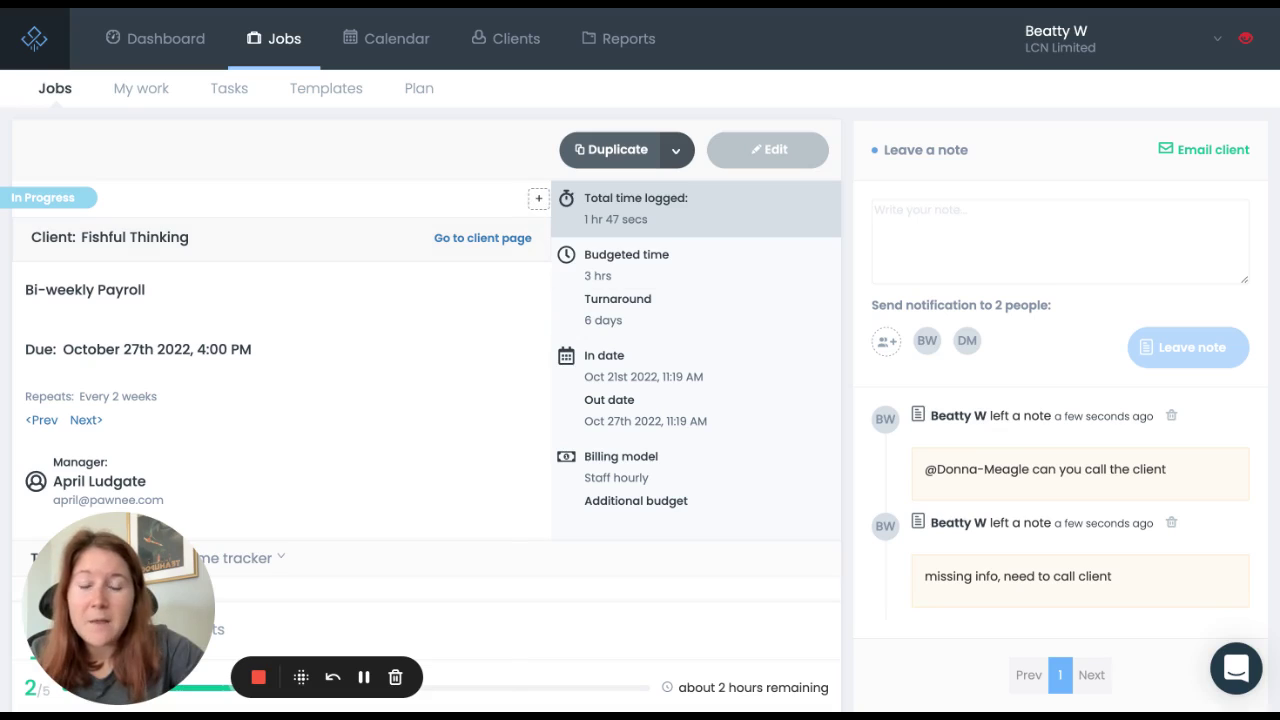
Step: Tag the payroll job with the Attn Donna, Missing Information and Waiting On Client labels
click(539, 199)
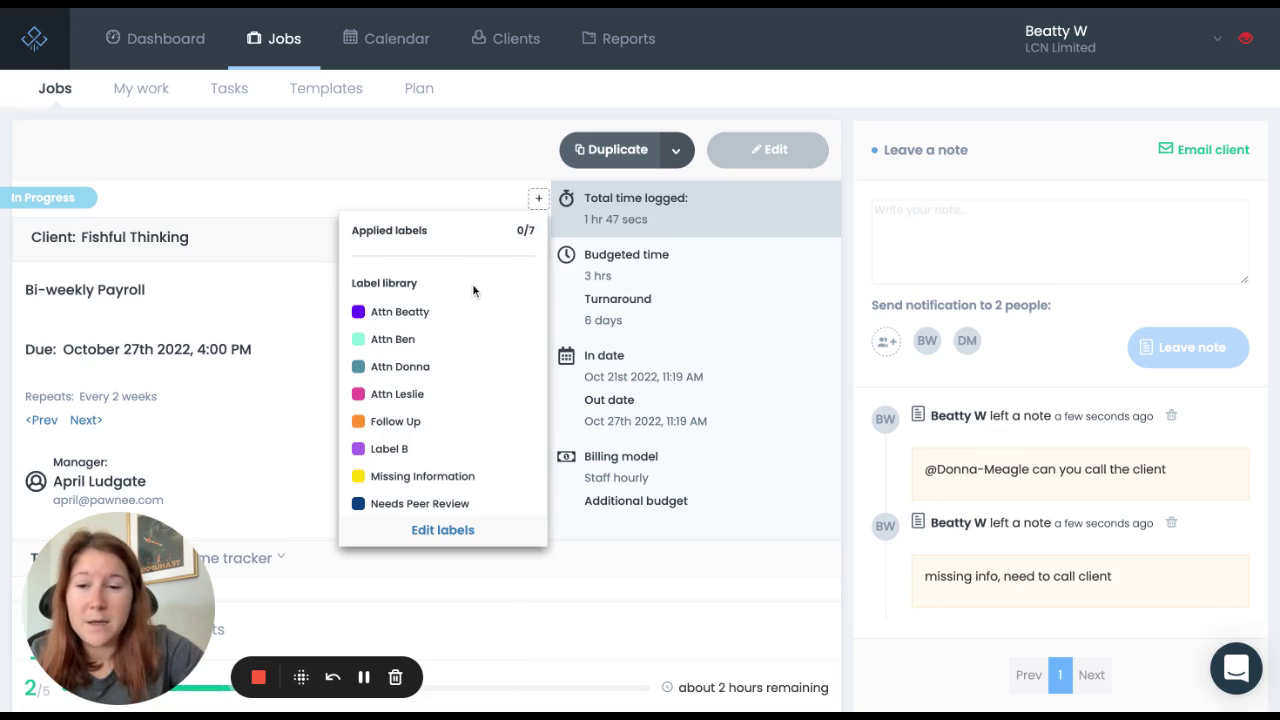
click(432, 376)
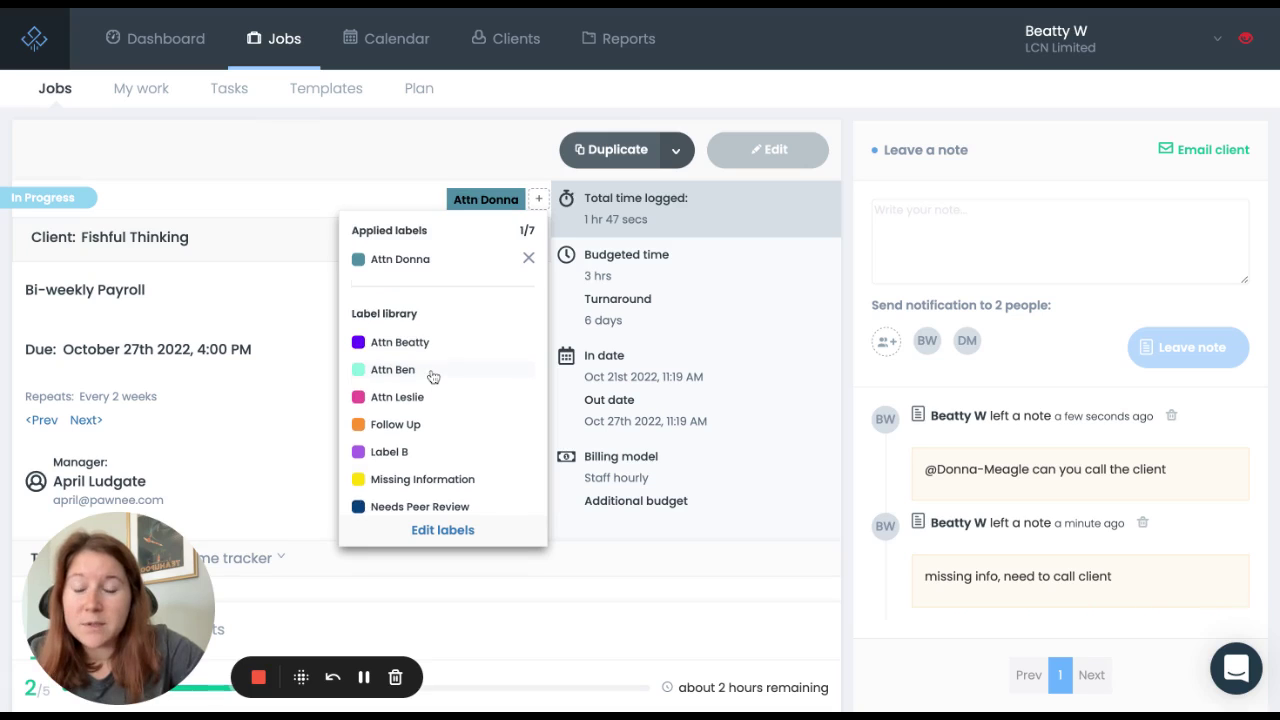
scroll(432, 376, down, 2)
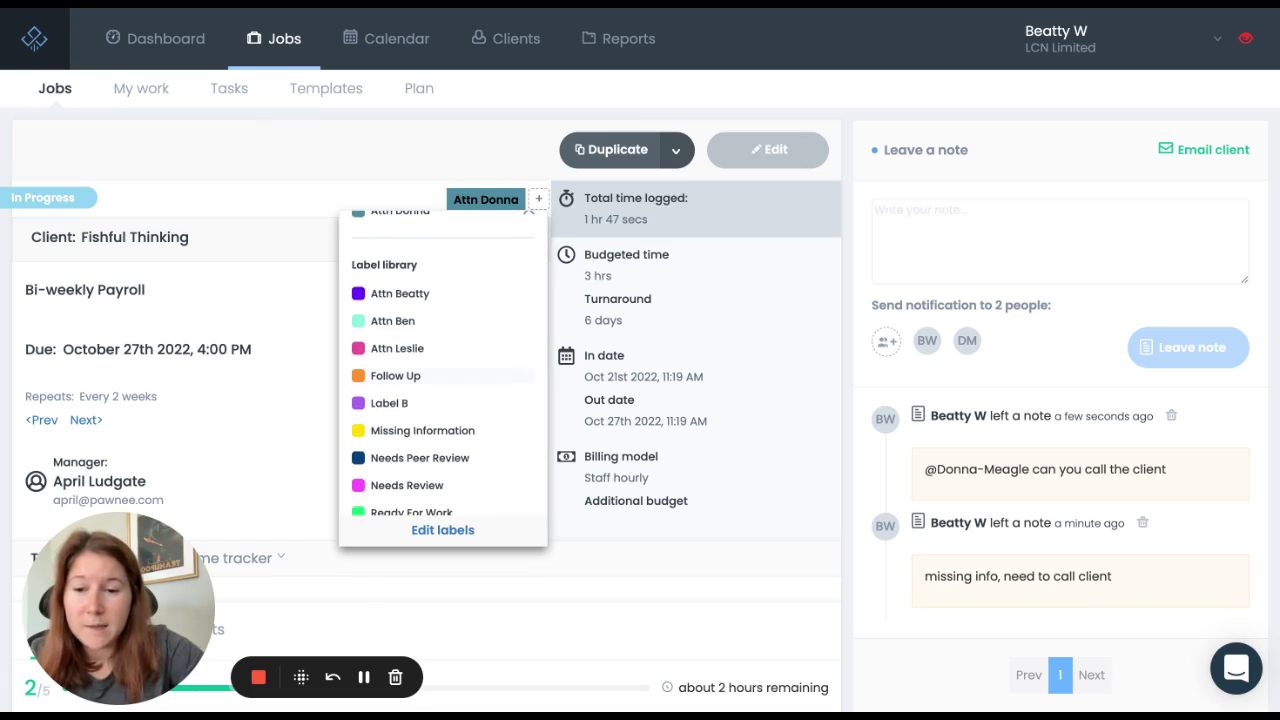
scroll(440, 418, down, 1)
click(440, 402)
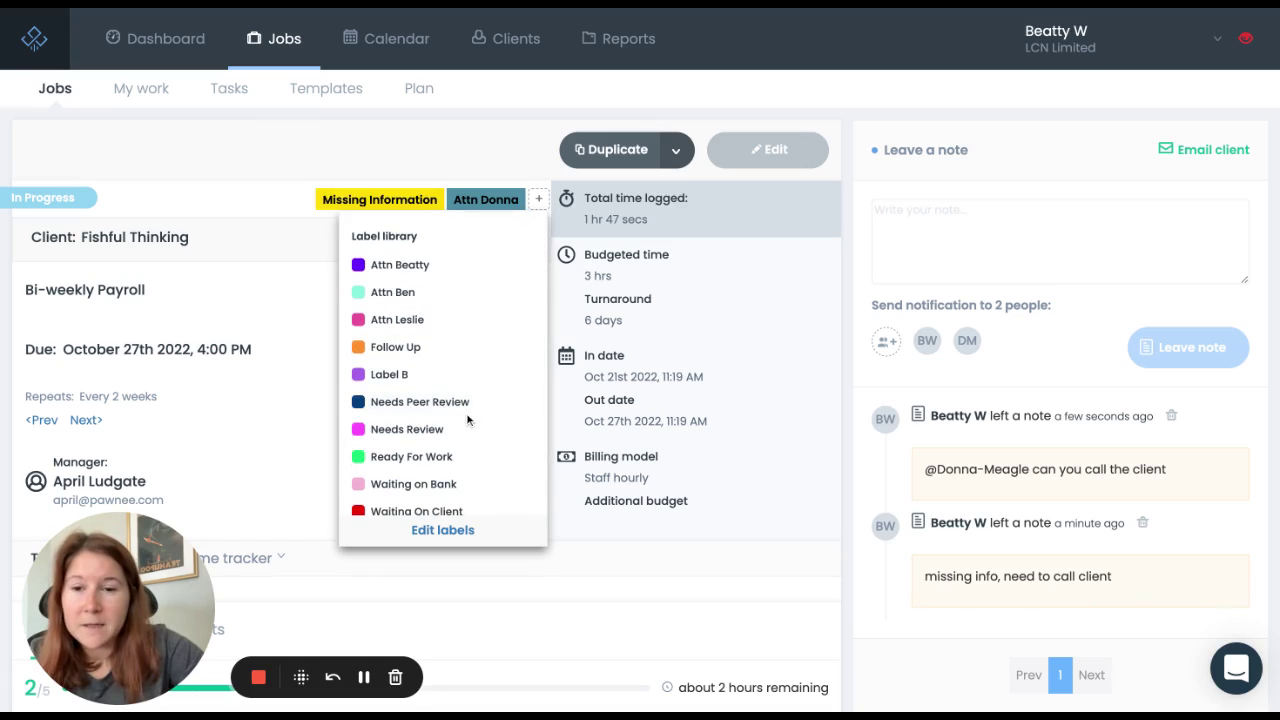
scroll(466, 420, down, 1)
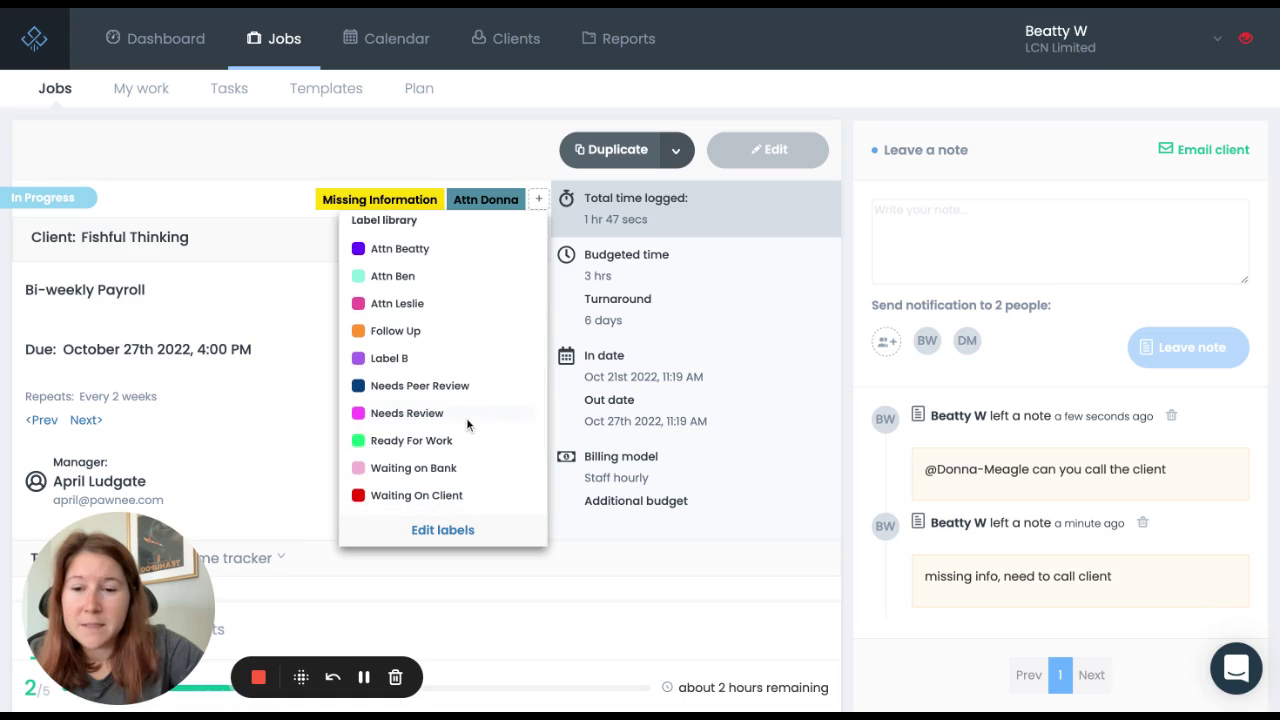
click(451, 494)
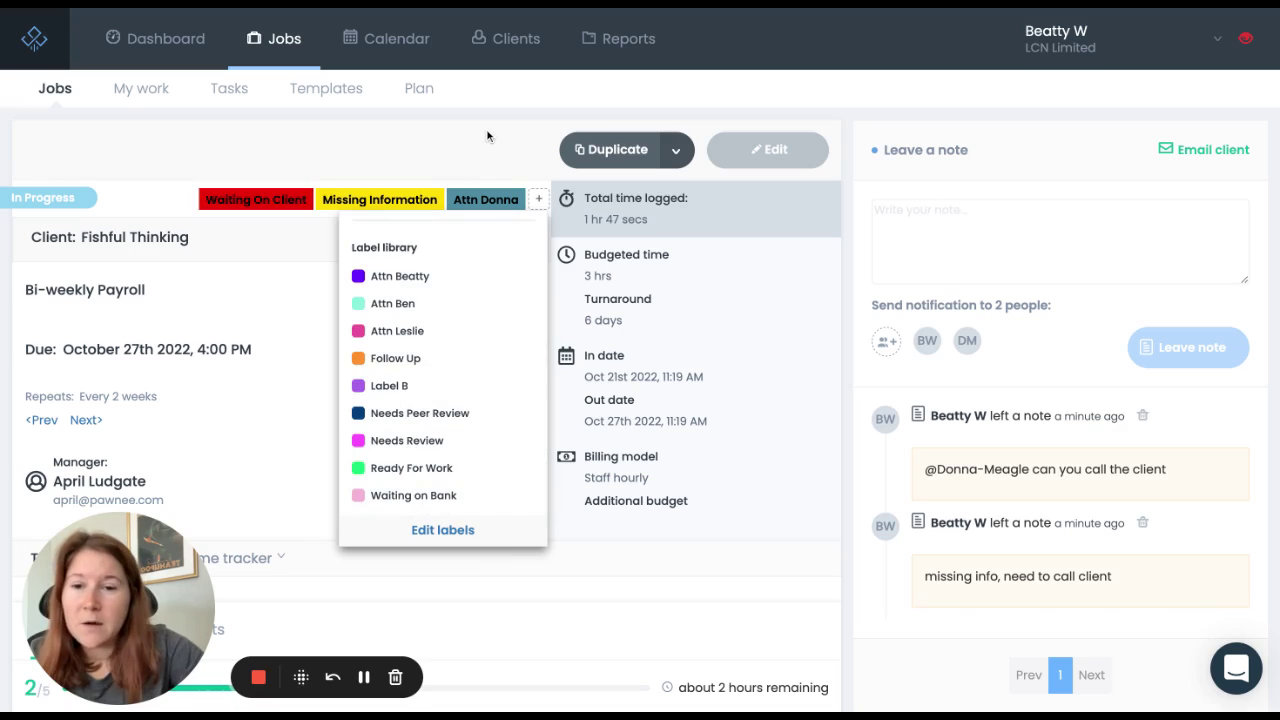
scroll(475, 340, up, 3)
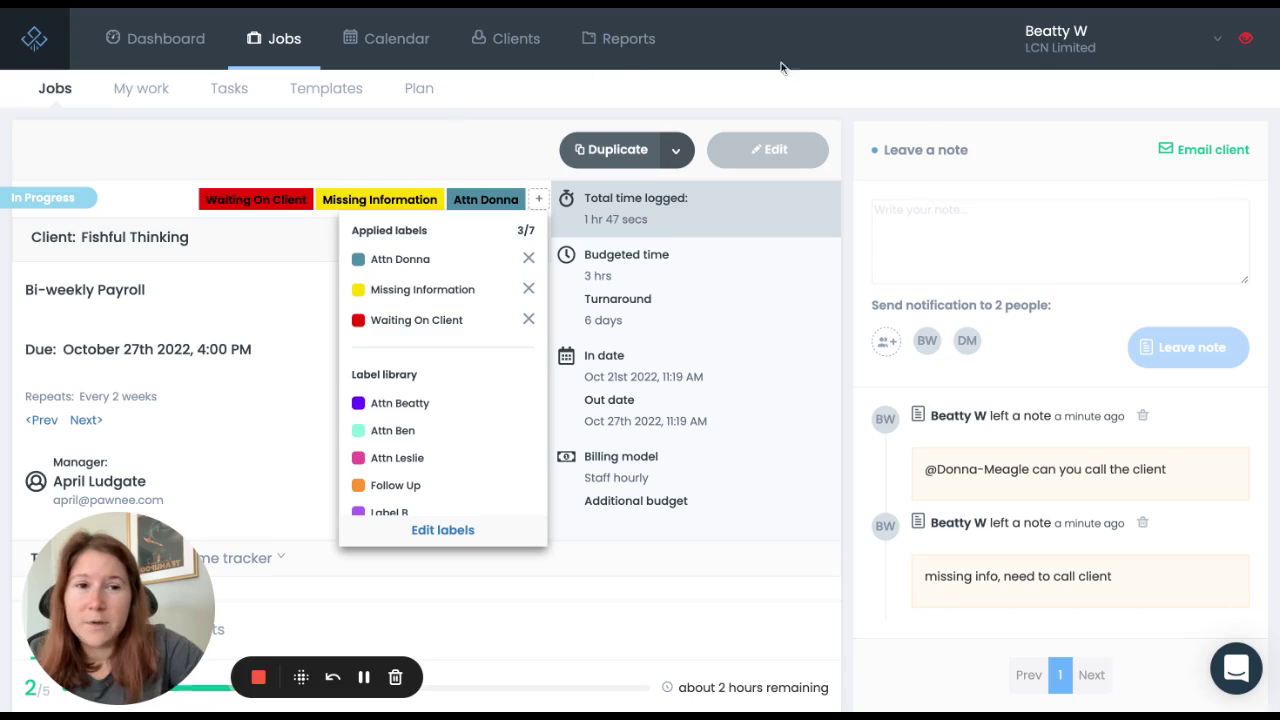
click(1045, 46)
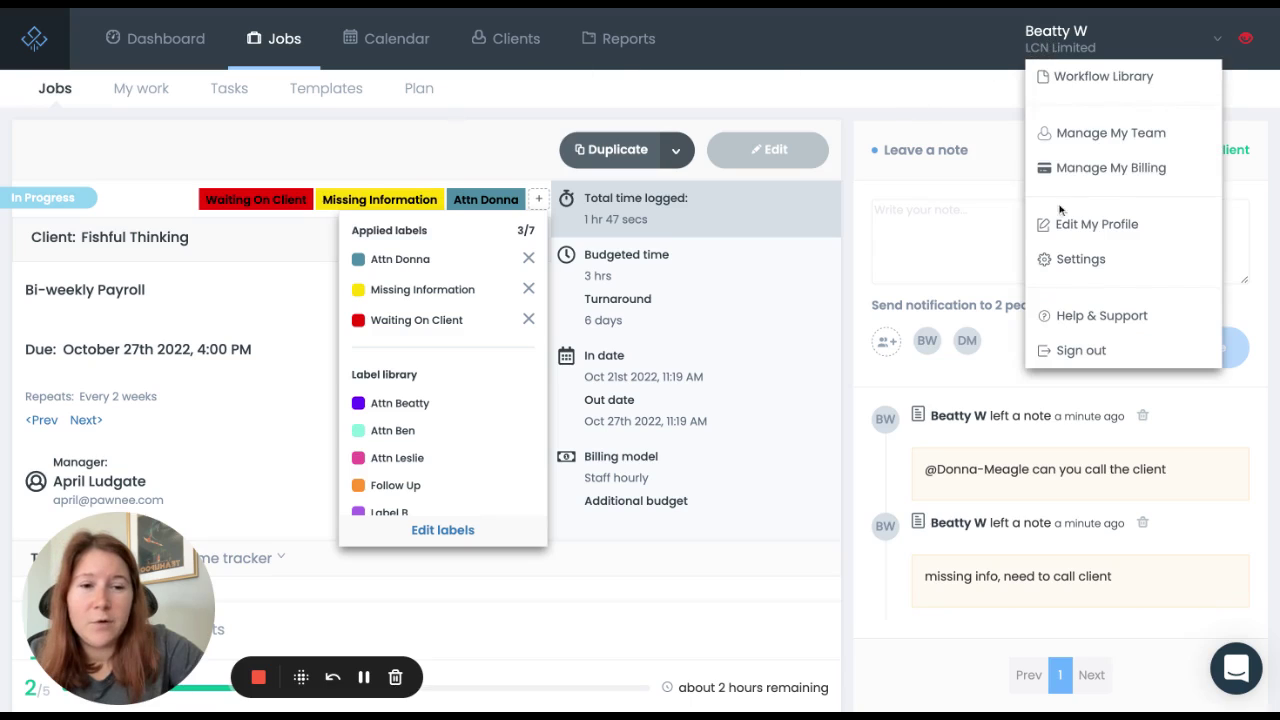
Step: In company Settings, review the 12 labels and start a new label, cycling its random colour
click(1066, 259)
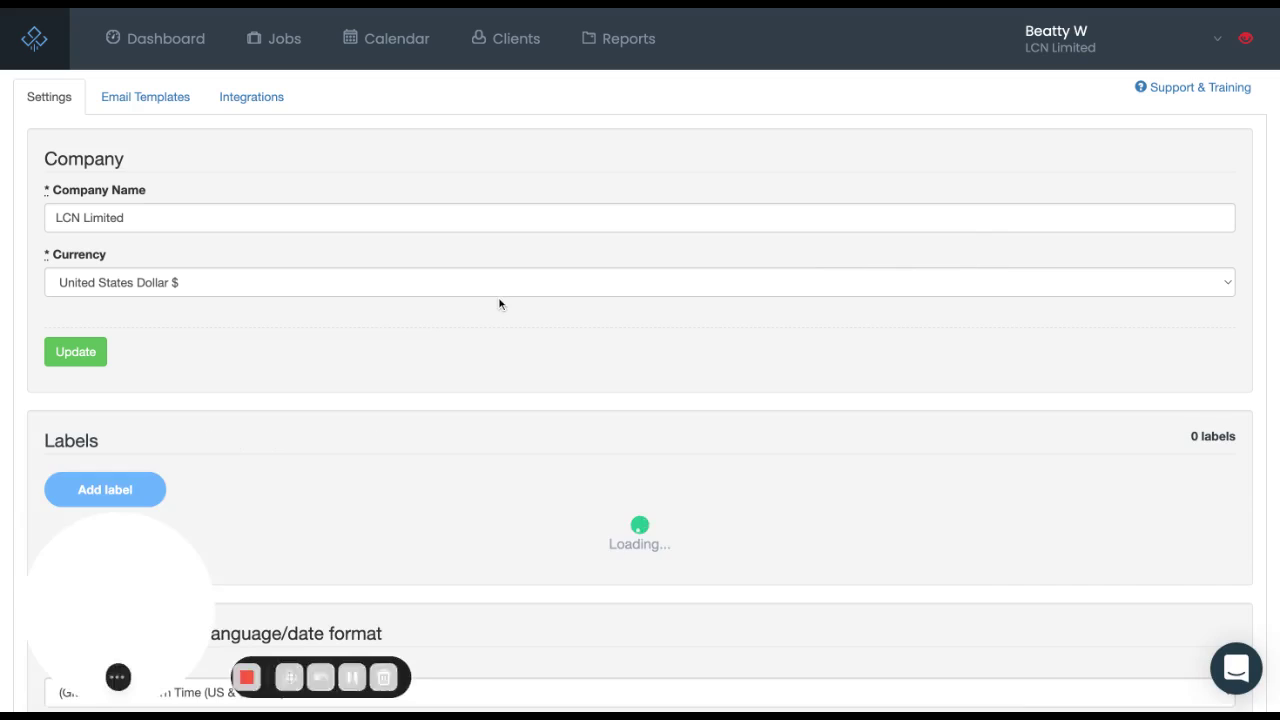
scroll(500, 303, down, 4)
scroll(500, 303, down, 2)
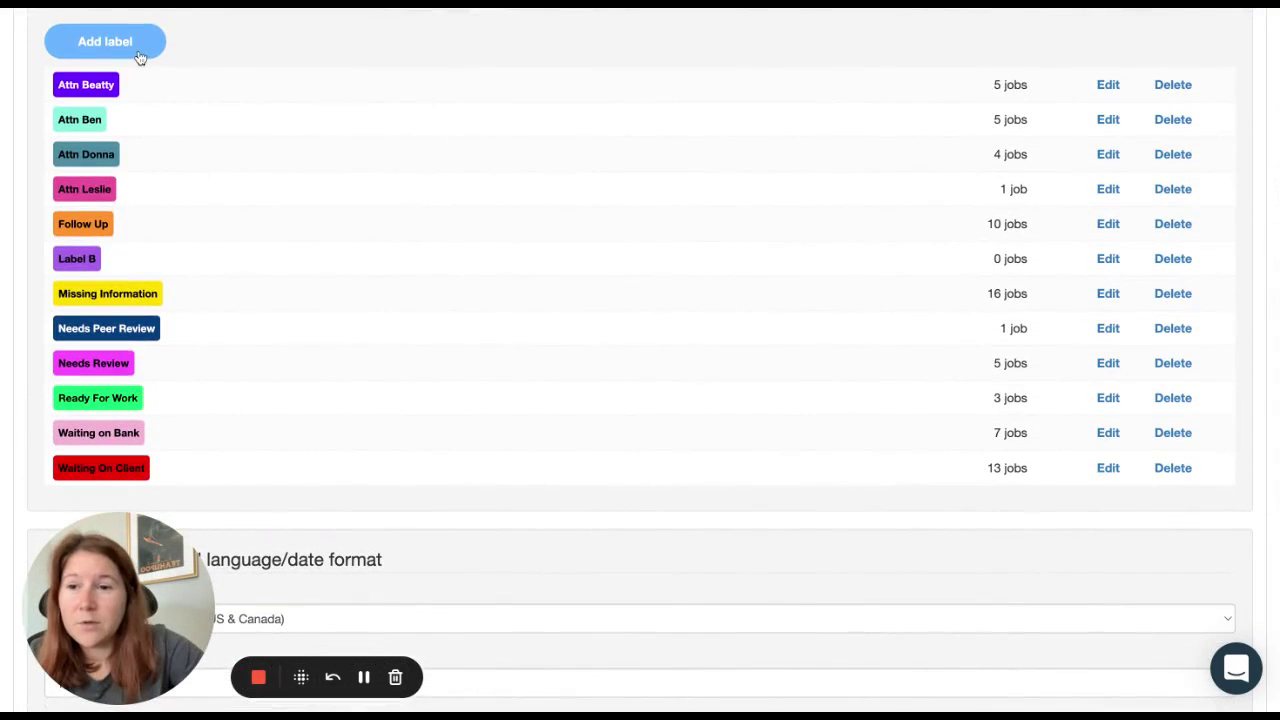
click(136, 52)
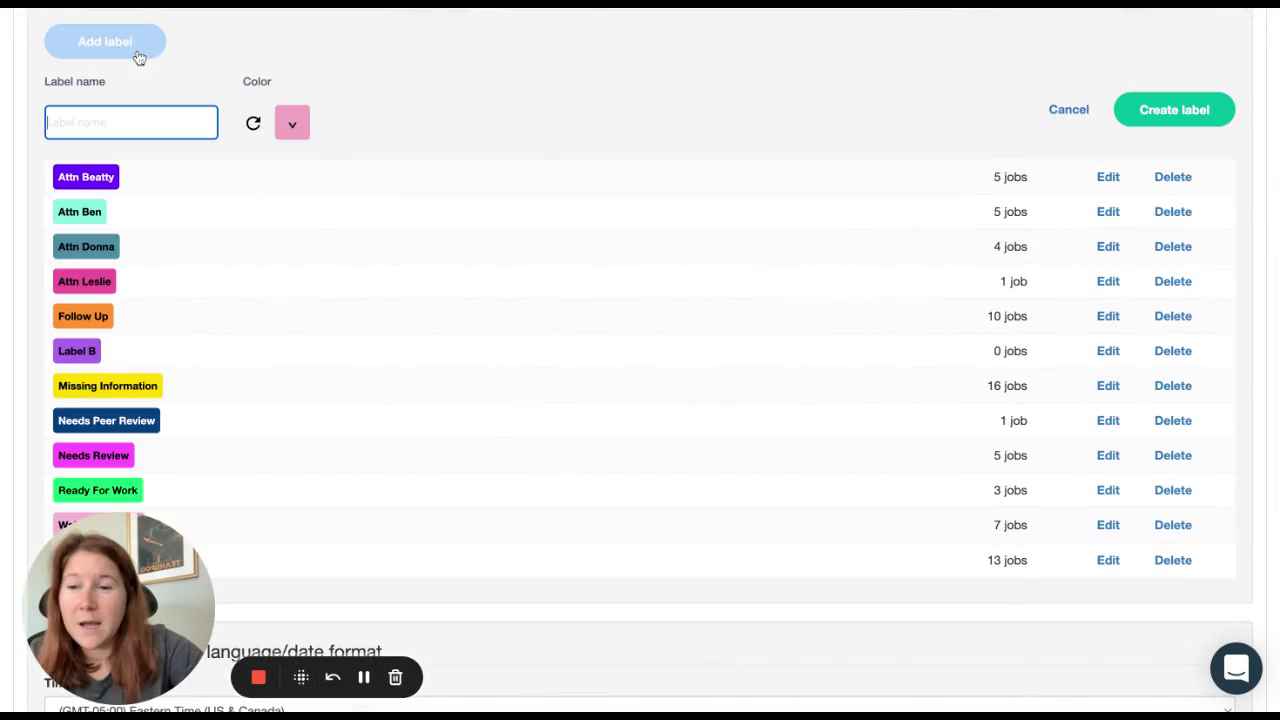
click(253, 123)
click(253, 123)
click(253, 123)
click(253, 123)
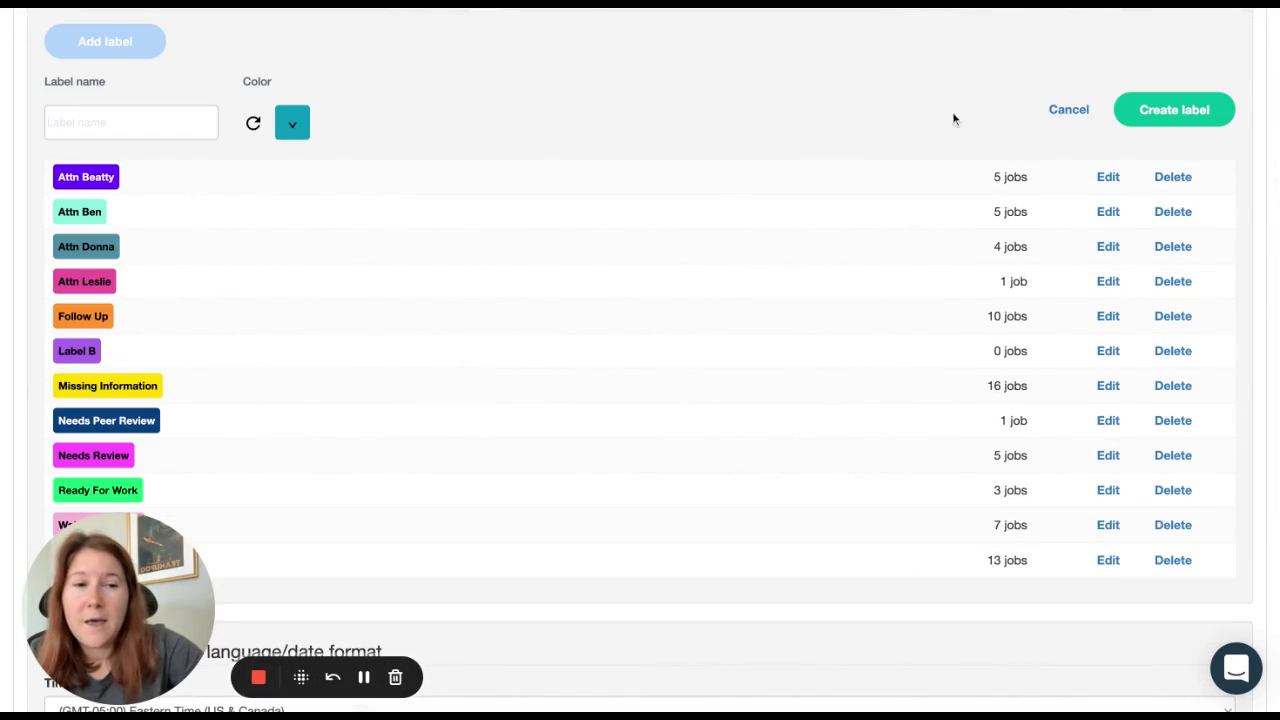
Step: Cancel the new label without saving and return to the Jobs list
click(1067, 120)
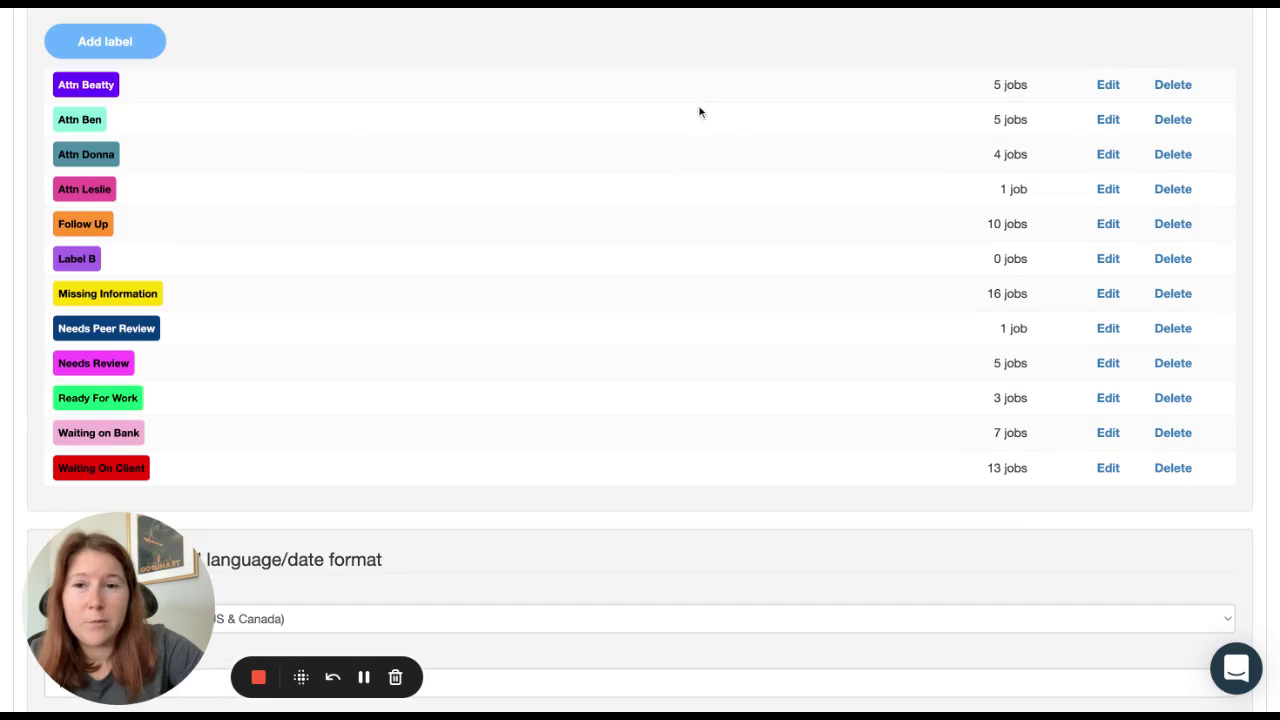
scroll(331, 34, up, 5)
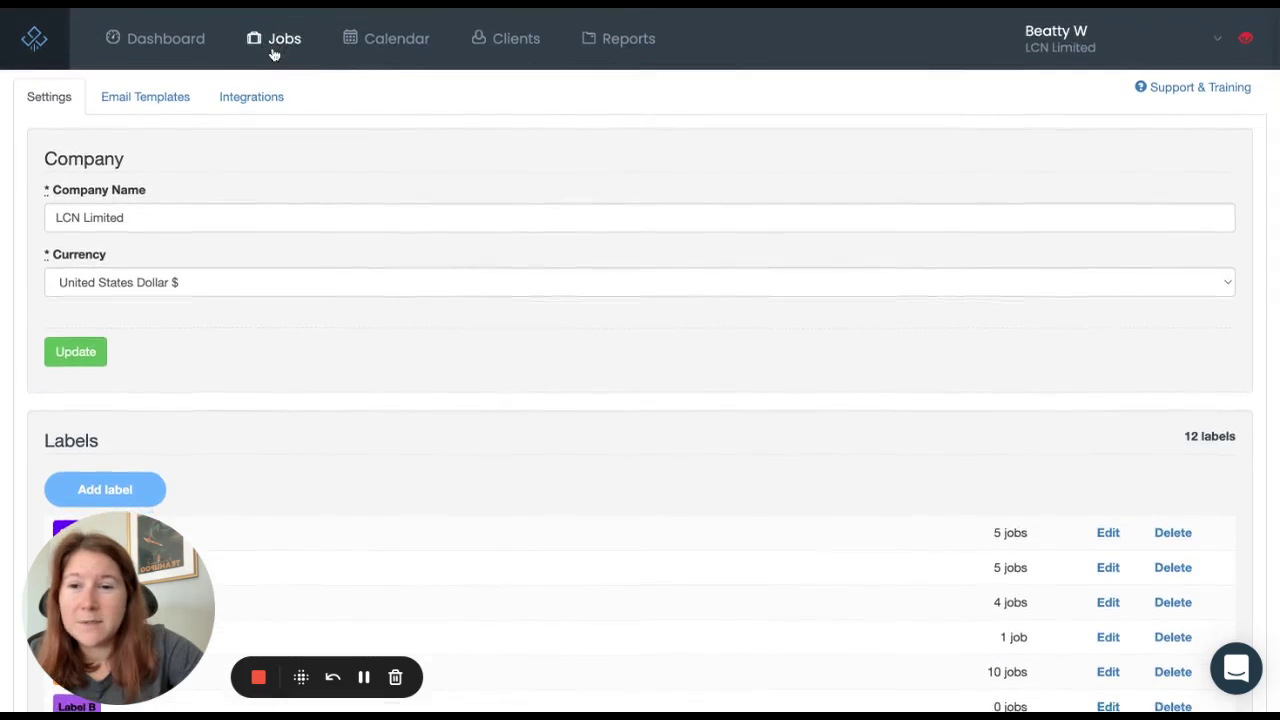
click(272, 48)
Step: Scroll the Jobs list to reach and reopen the Fishful Thinking Bi-weekly Payroll job
scroll(372, 425, down, 3)
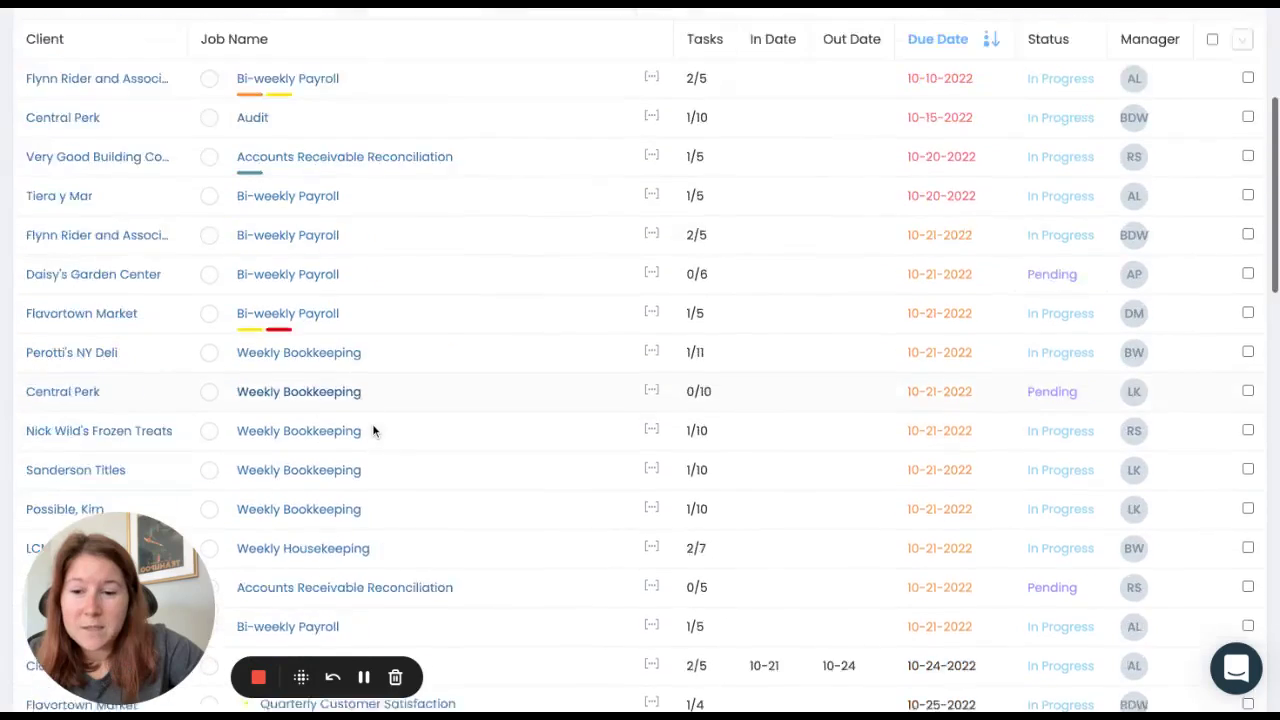
scroll(372, 430, down, 7)
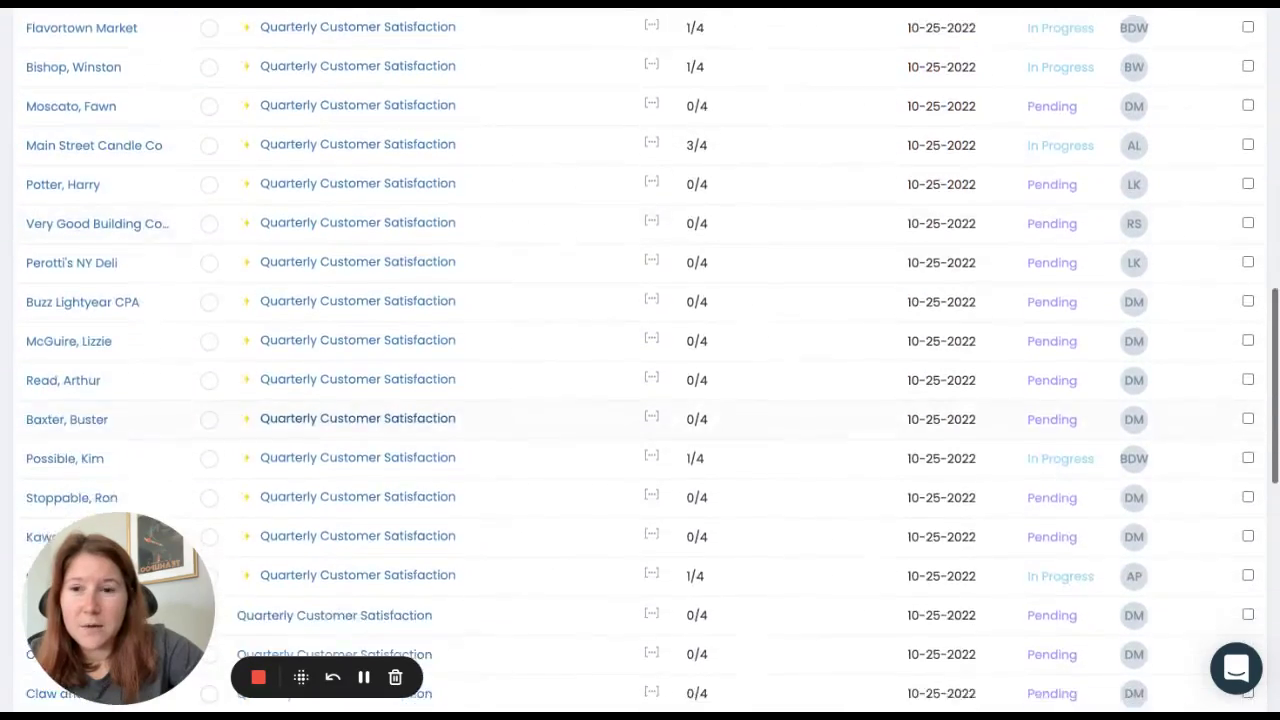
scroll(357, 418, up, 3)
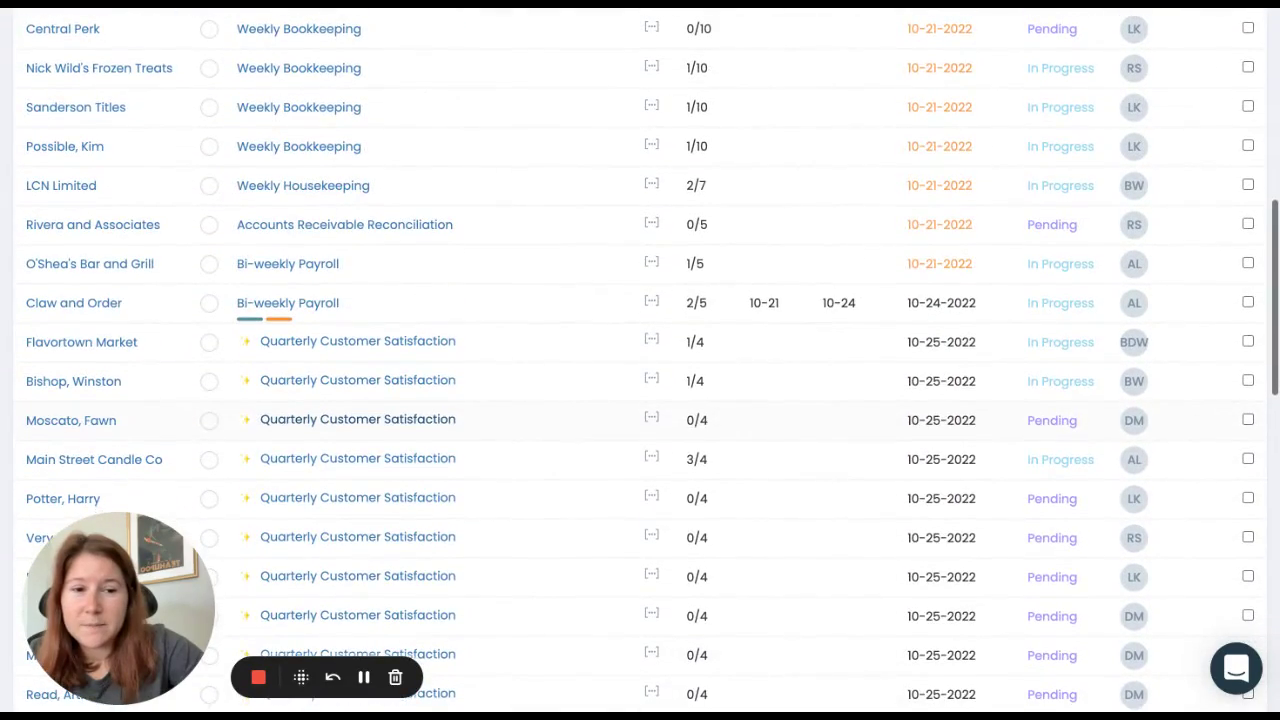
scroll(357, 378, down, 7)
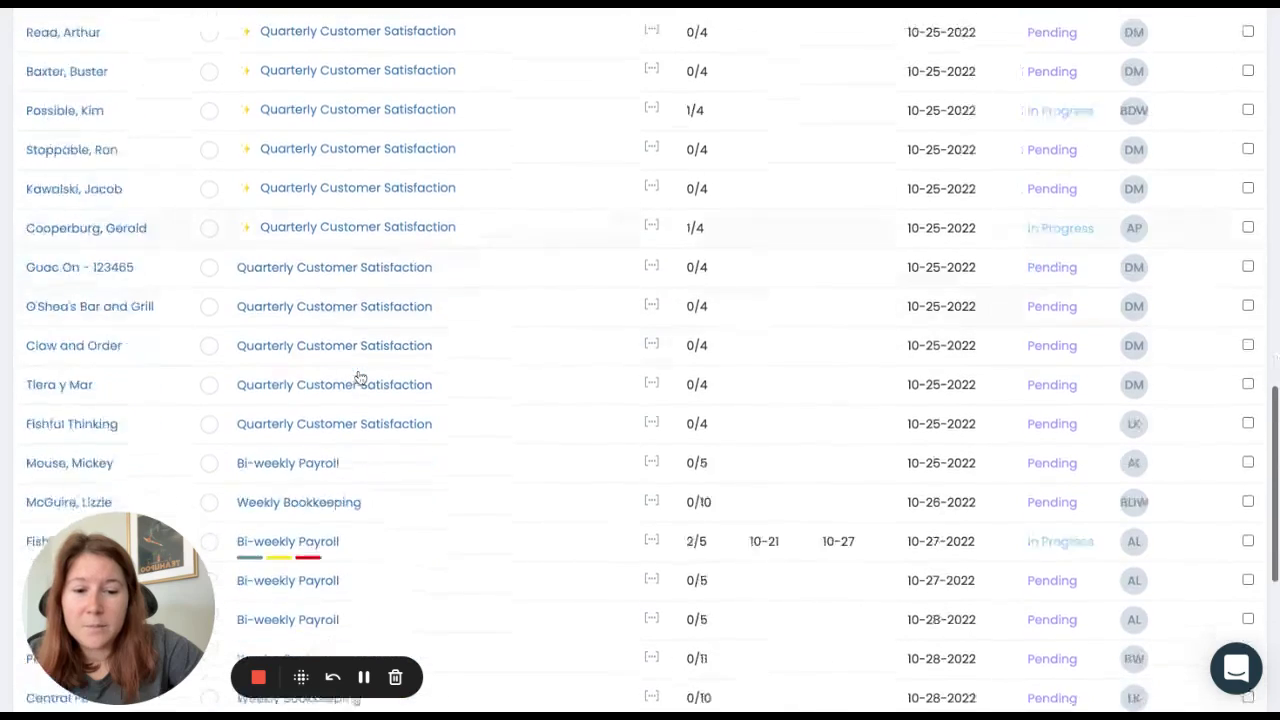
scroll(360, 378, down, 3)
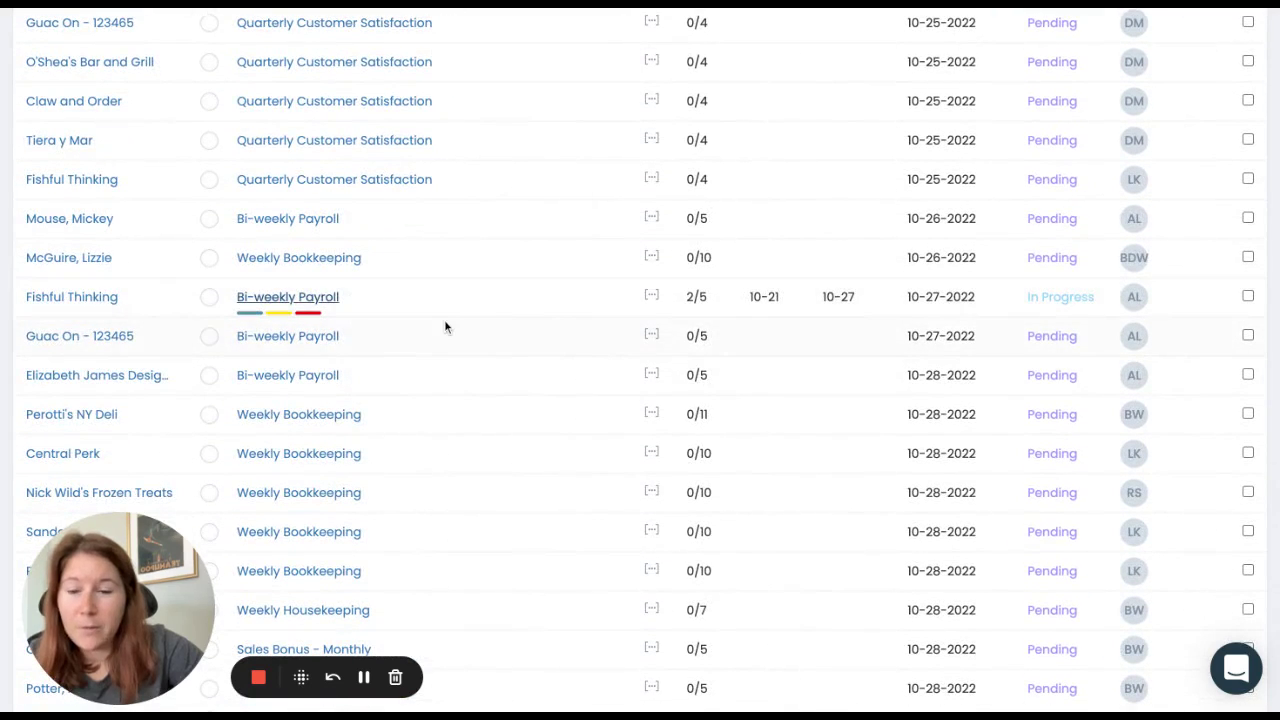
scroll(390, 312, down, 1)
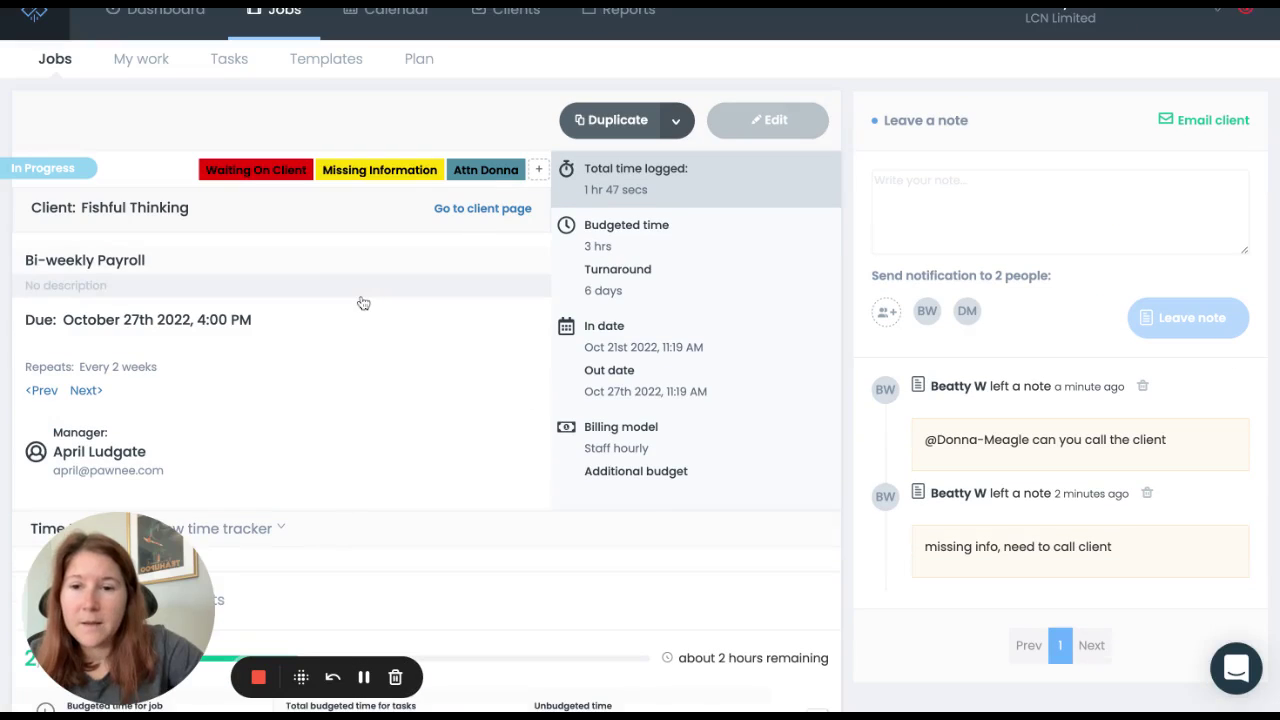
scroll(490, 85, up, 1)
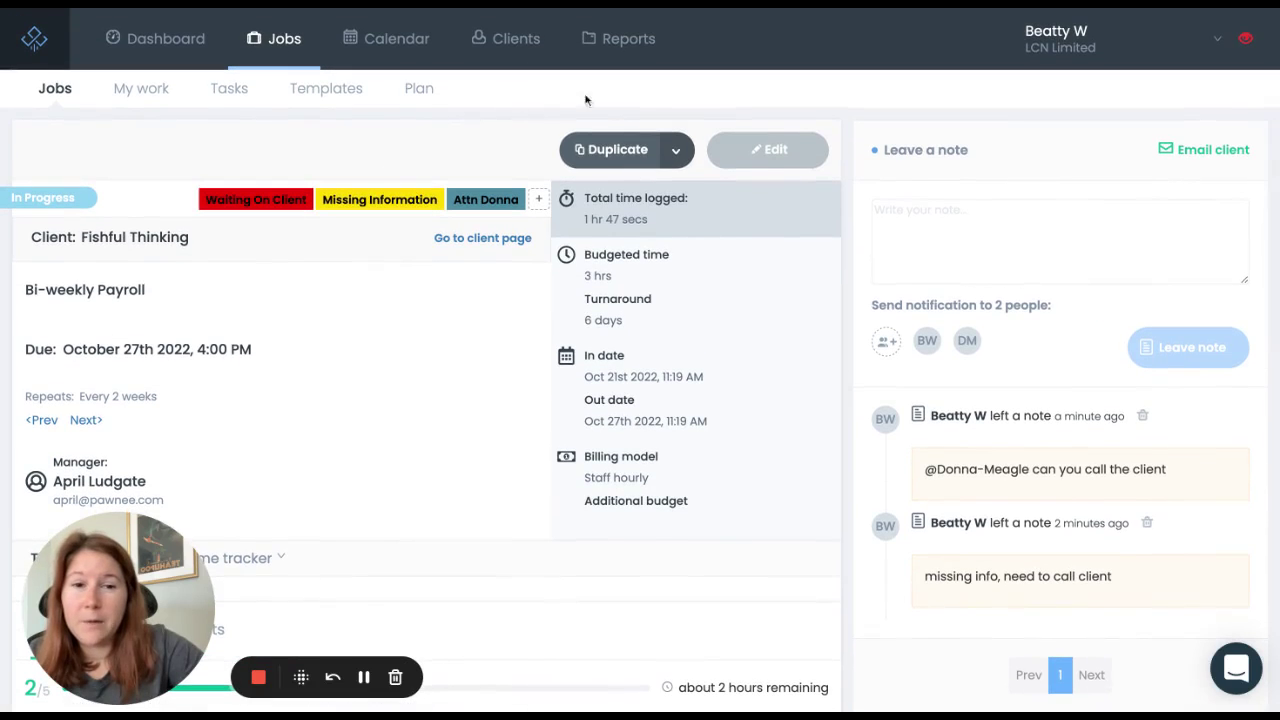
Step: Post the note 'client sent over info, ready for work' on the payroll job
click(915, 226)
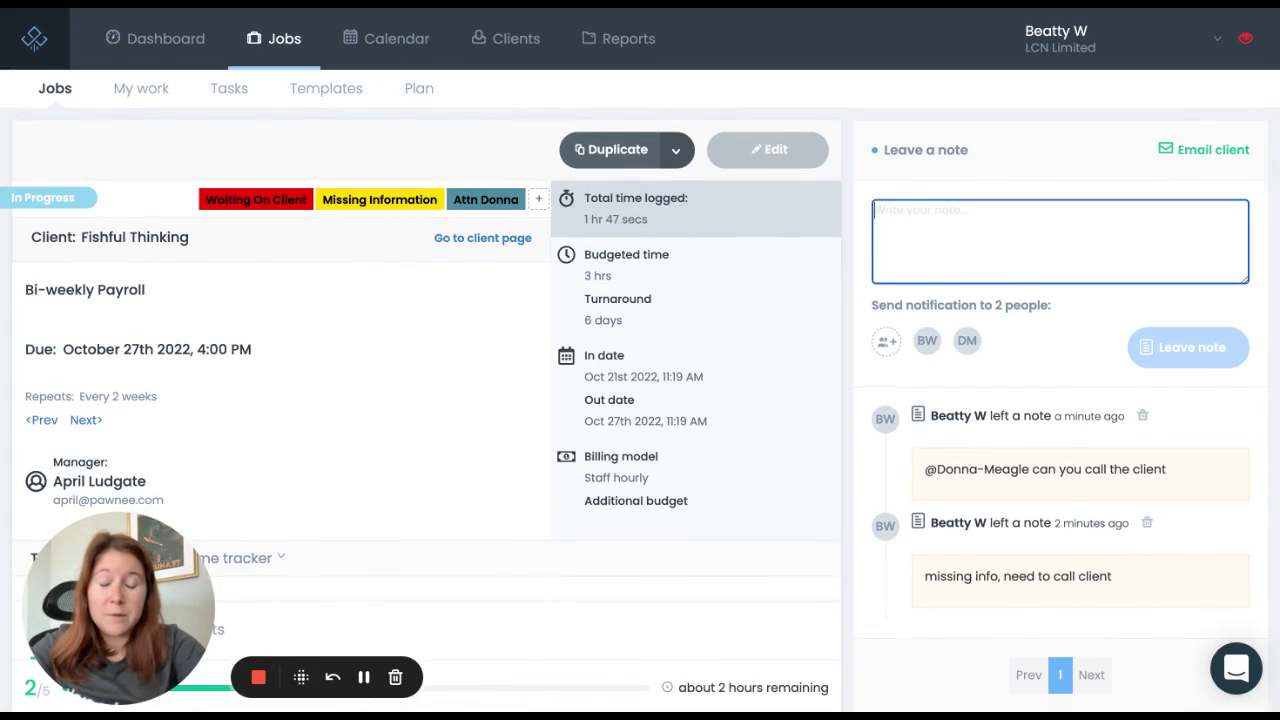
text(client sent)
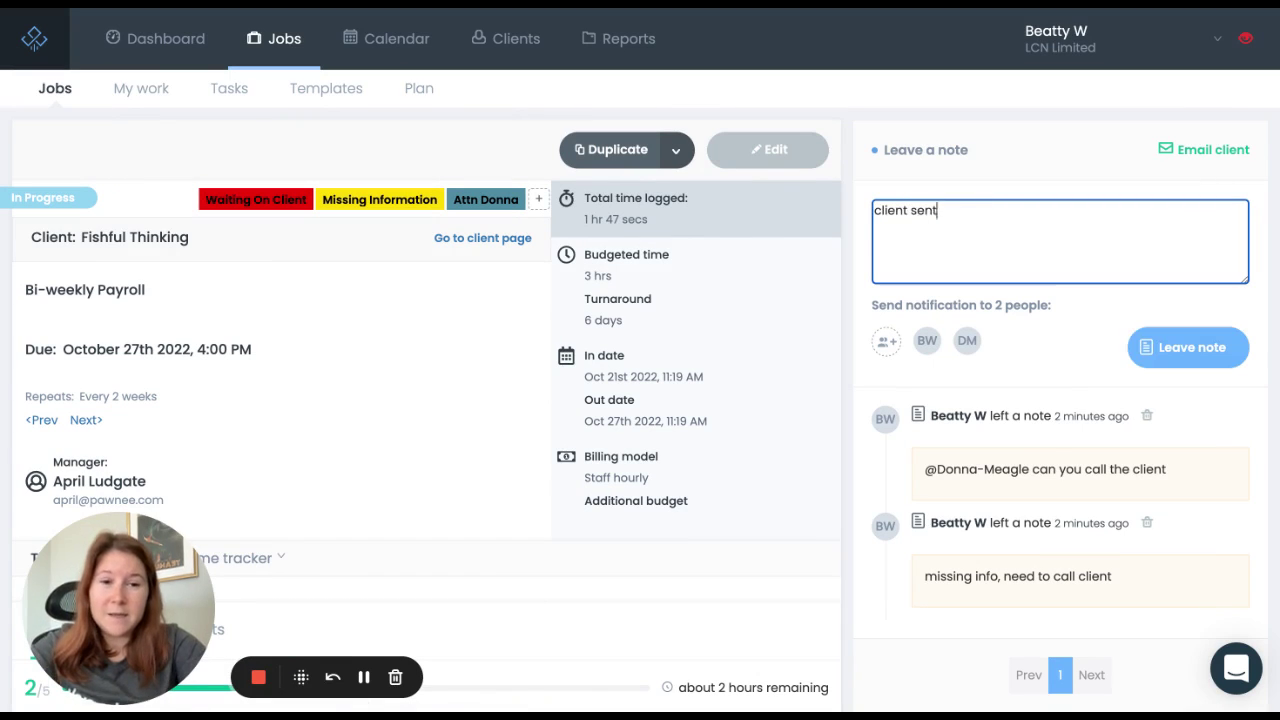
text( over info, ready)
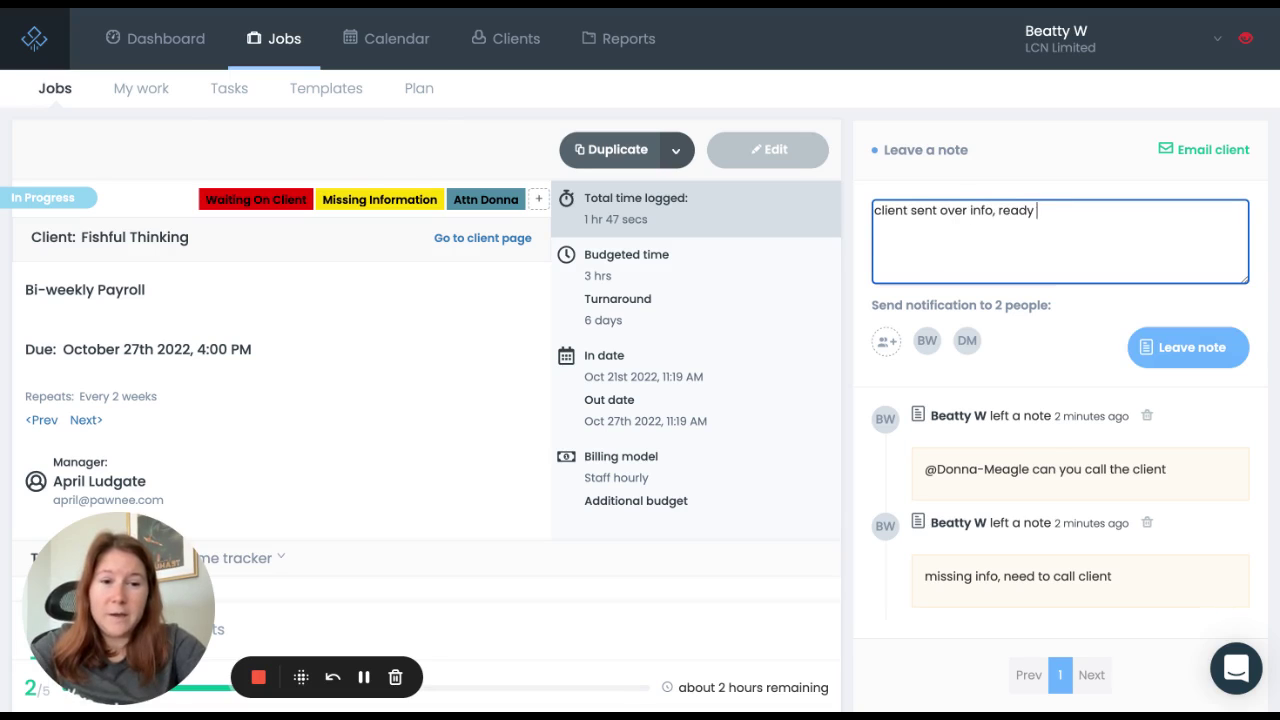
text( for work)
click(1154, 349)
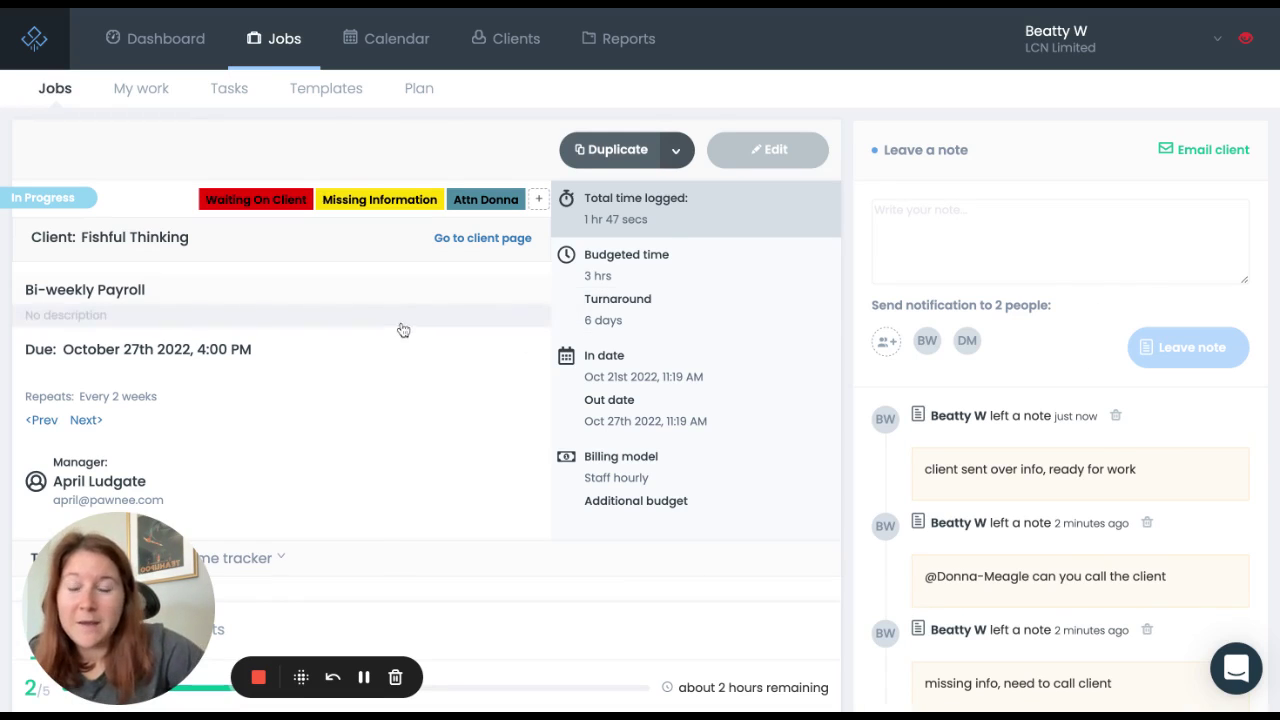
Step: Remove the Waiting On Client, Missing Information and Attn Donna labels from the job
mouse_move(256, 203)
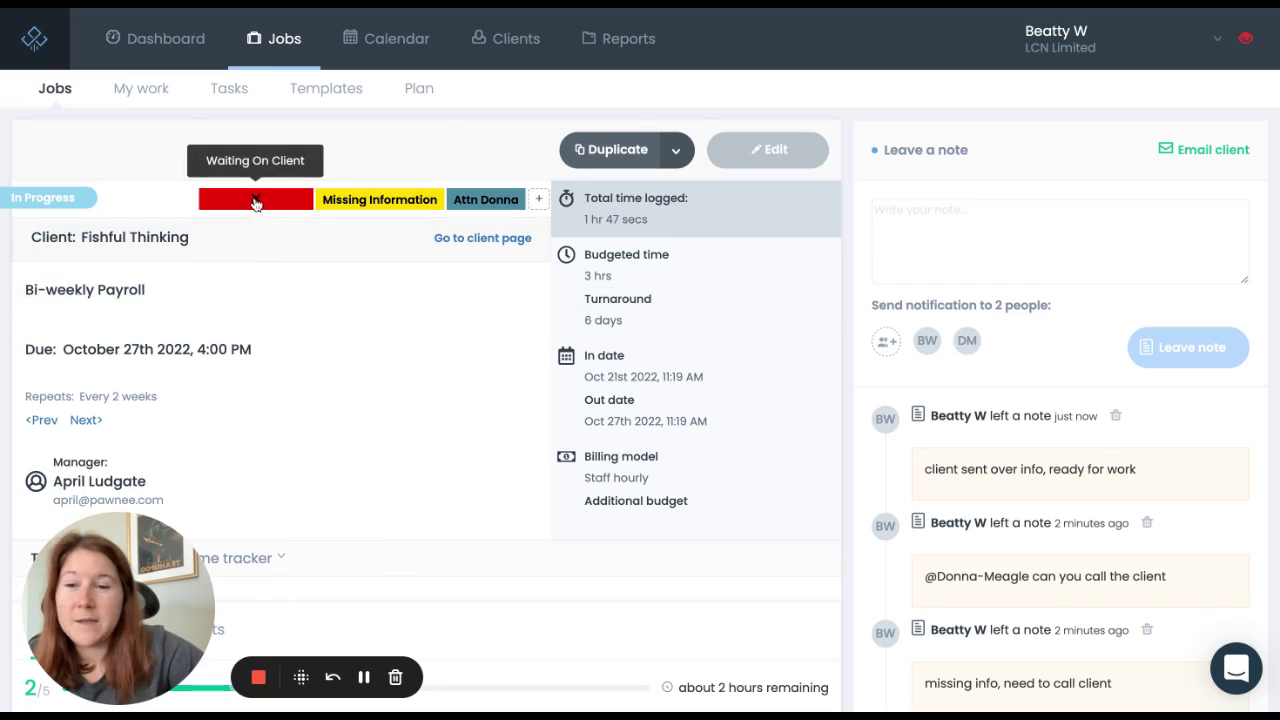
click(258, 202)
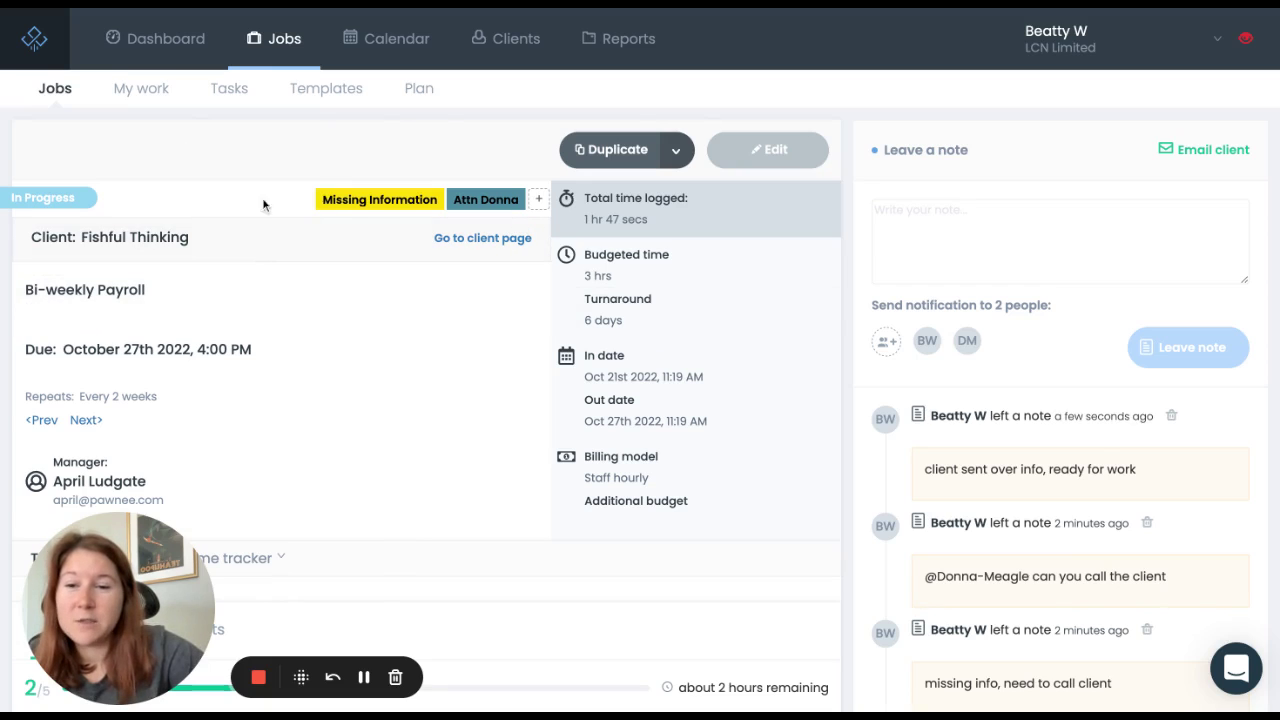
mouse_move(380, 202)
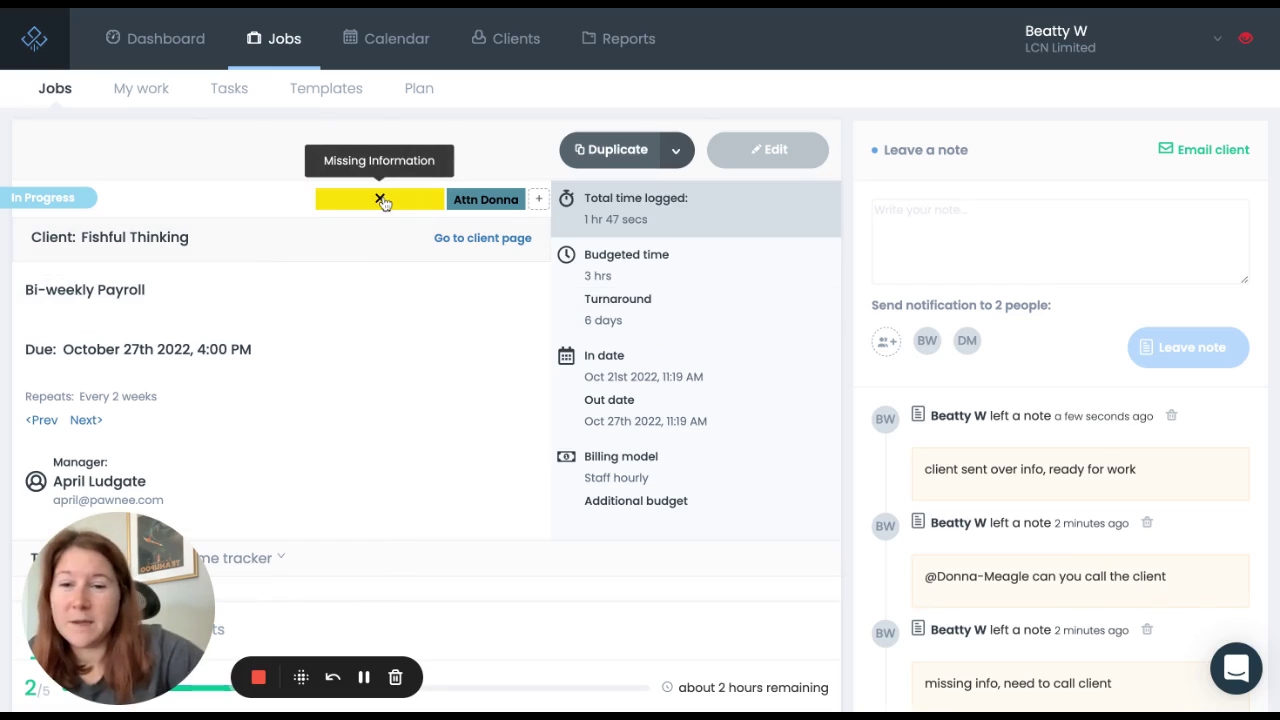
click(380, 200)
mouse_move(486, 200)
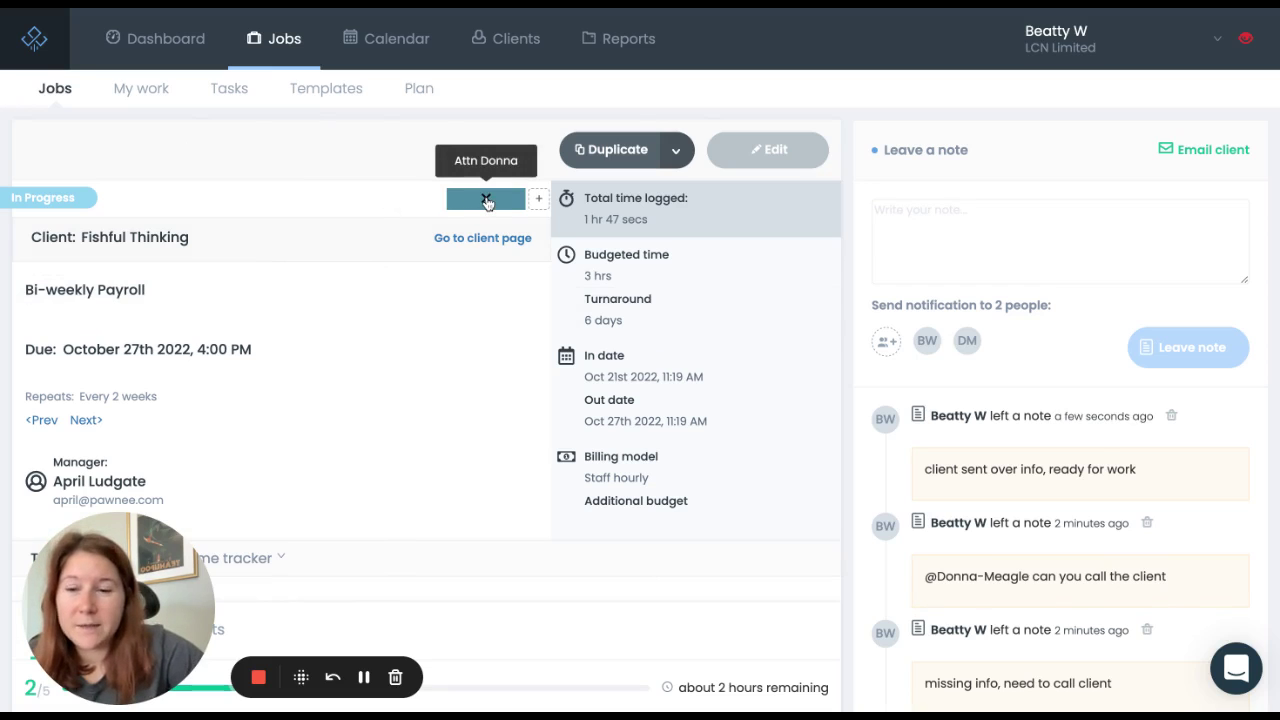
click(486, 200)
Step: Apply the green Ready For Work label to the job
click(538, 199)
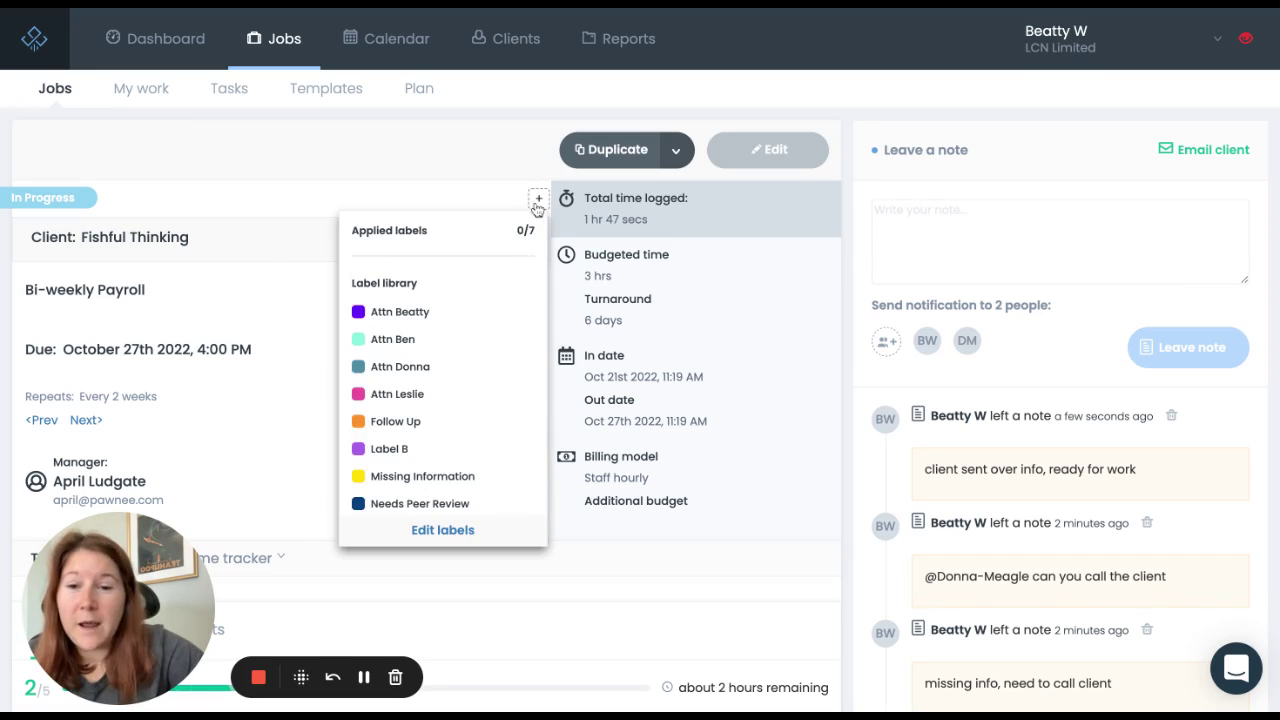
scroll(432, 357, down, 3)
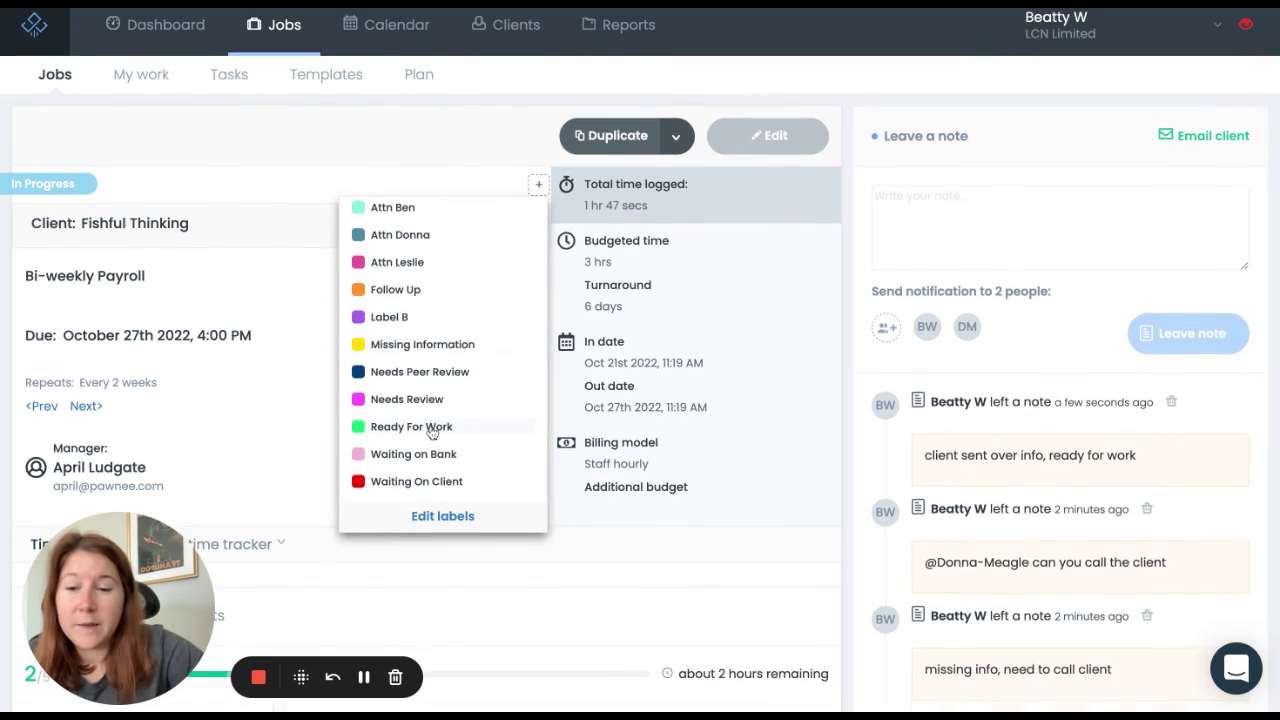
click(428, 430)
click(436, 121)
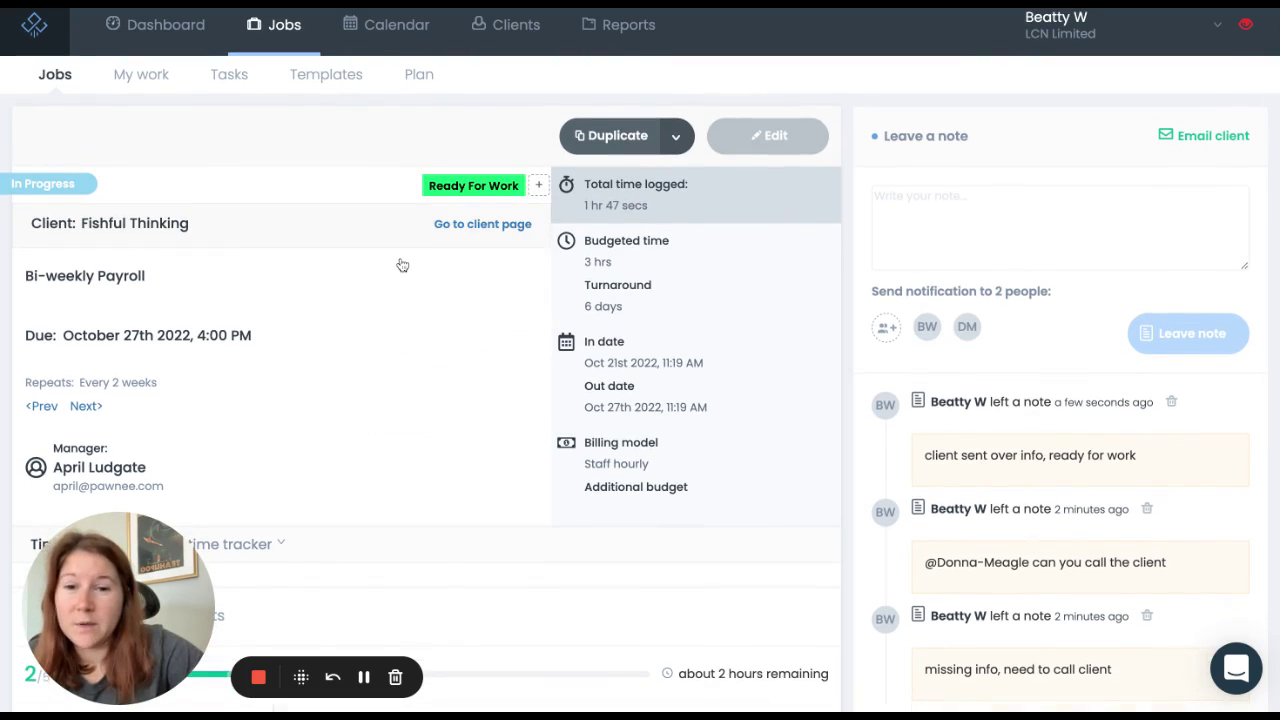
scroll(400, 265, down, 1)
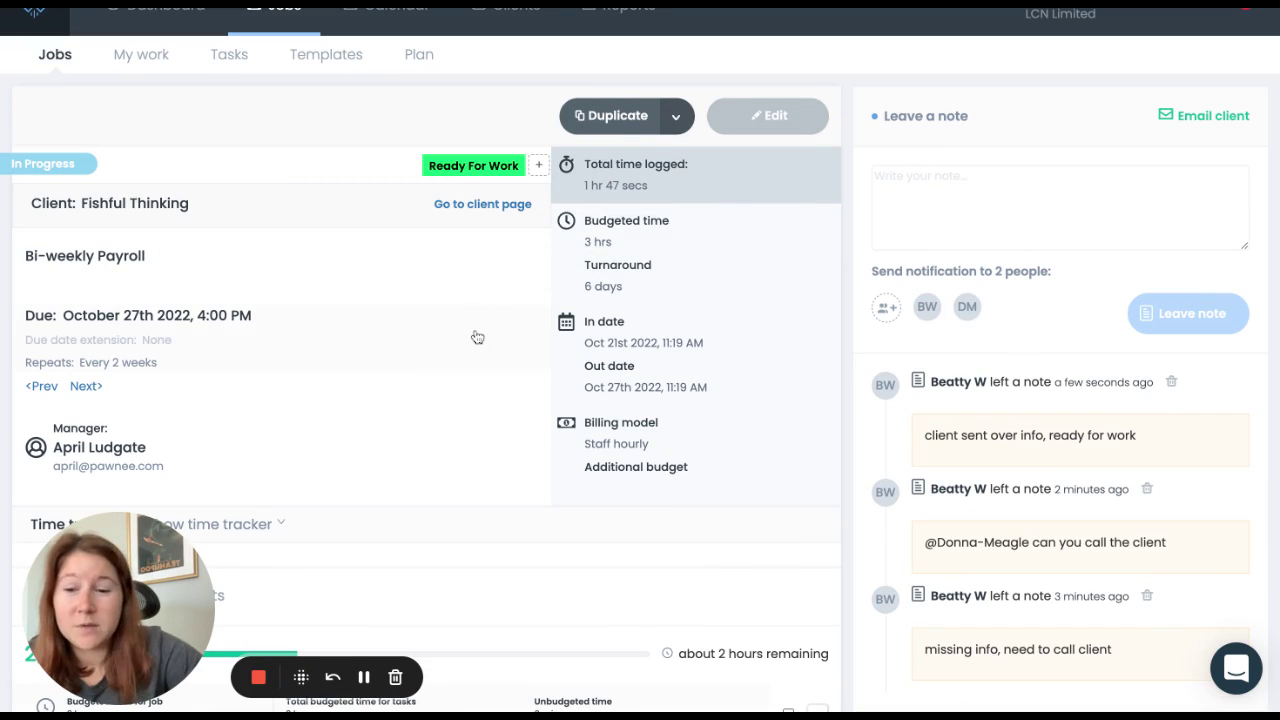
Step: Complete the job by checking off tasks 3, 4 and 5
scroll(477, 337, down, 2)
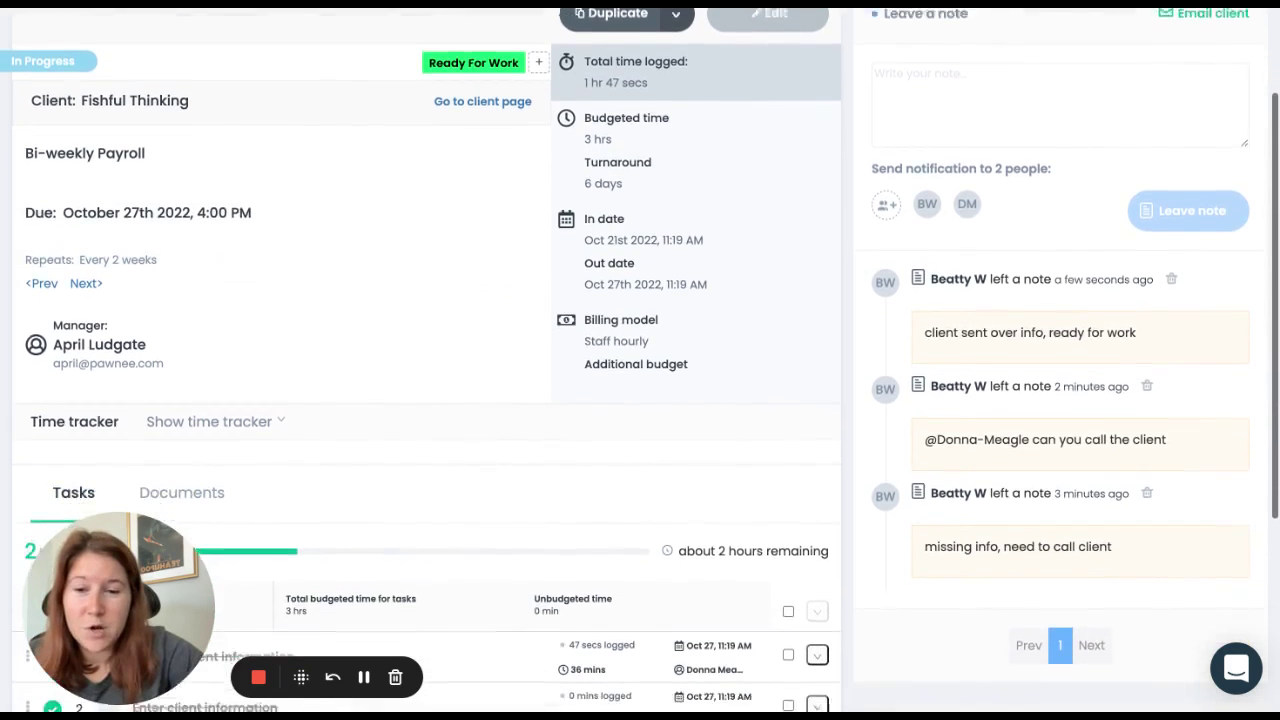
scroll(128, 452, down, 6)
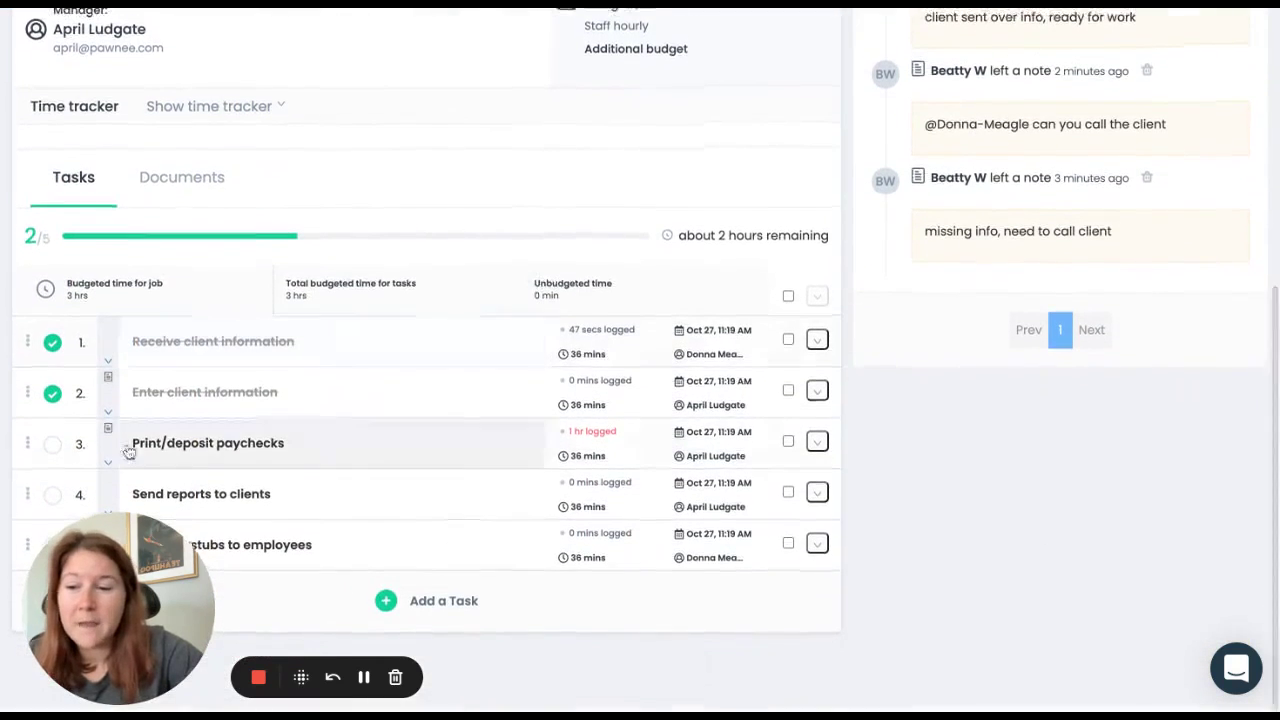
click(53, 446)
click(53, 496)
click(53, 547)
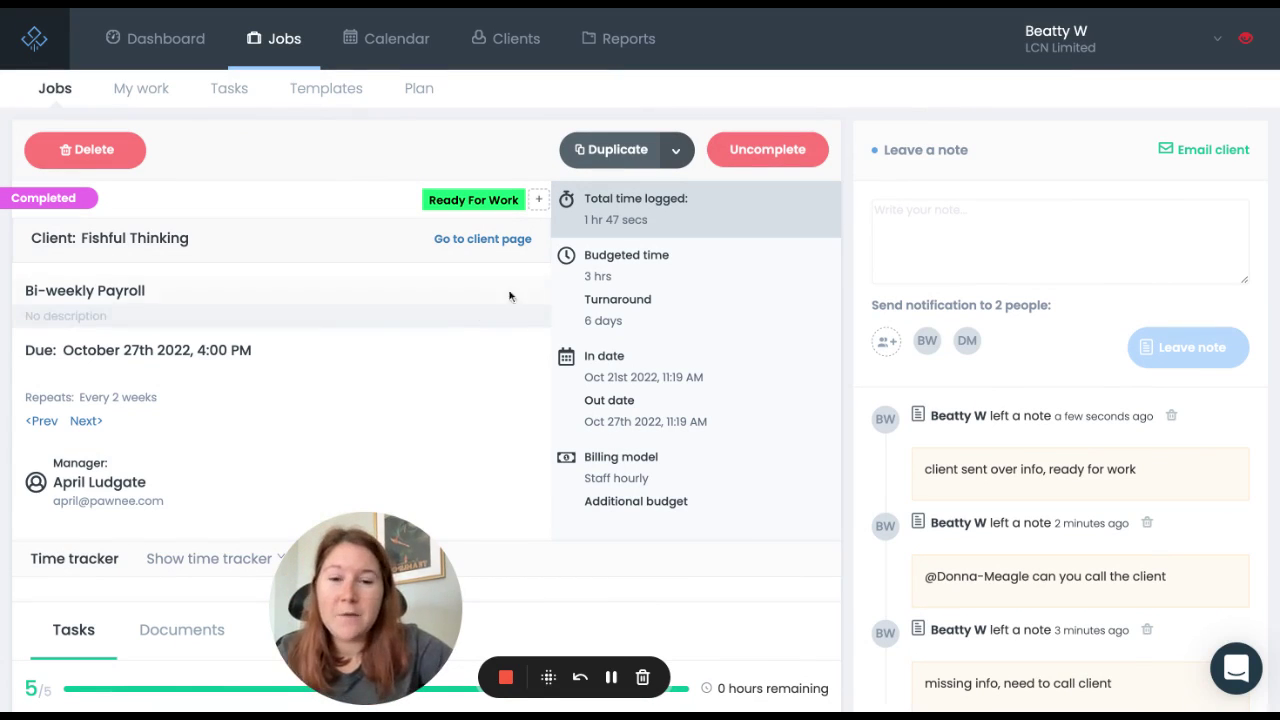
Step: Uncomplete the job, then check and uncheck task 1 Receive client information
click(768, 150)
scroll(410, 330, down, 5)
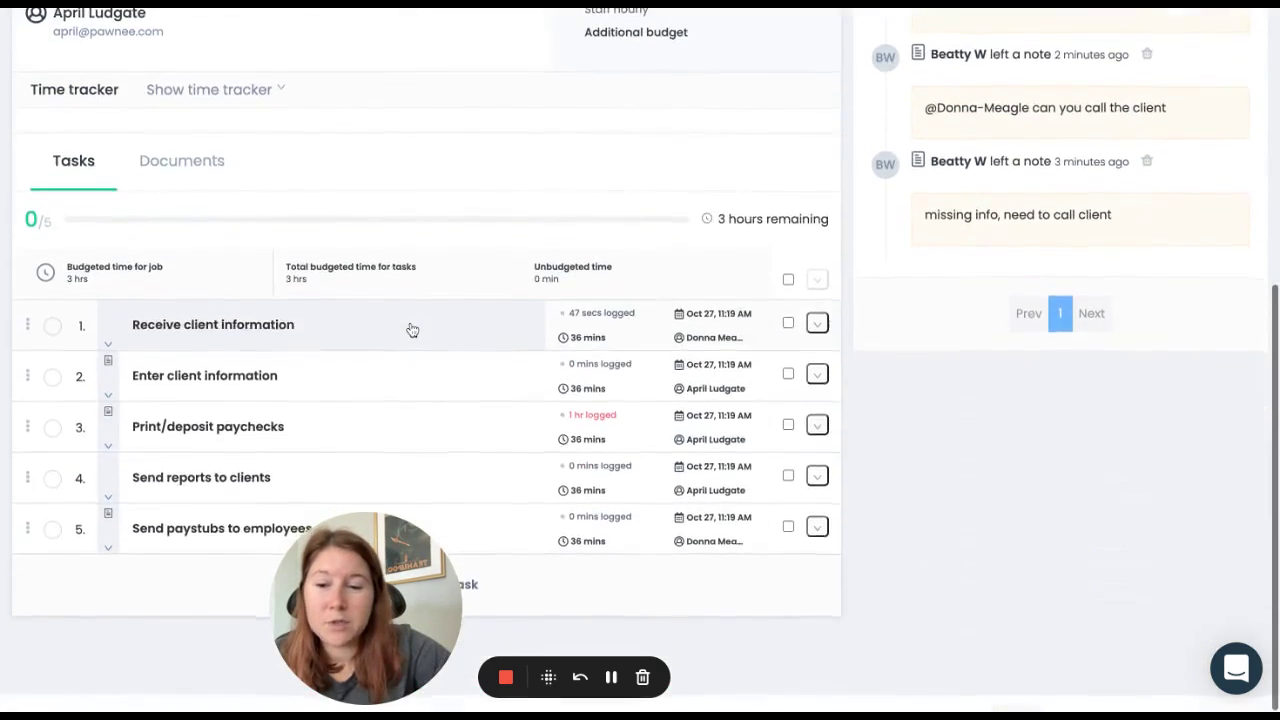
scroll(412, 330, up, 1)
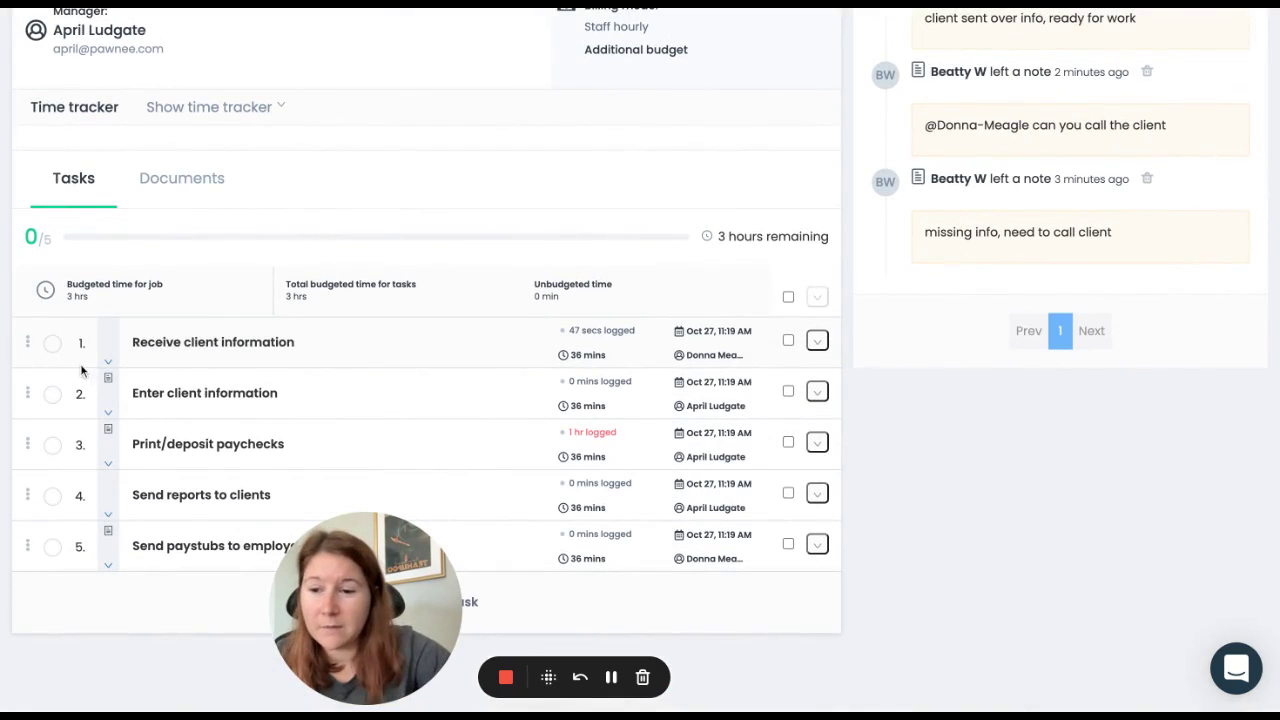
click(52, 343)
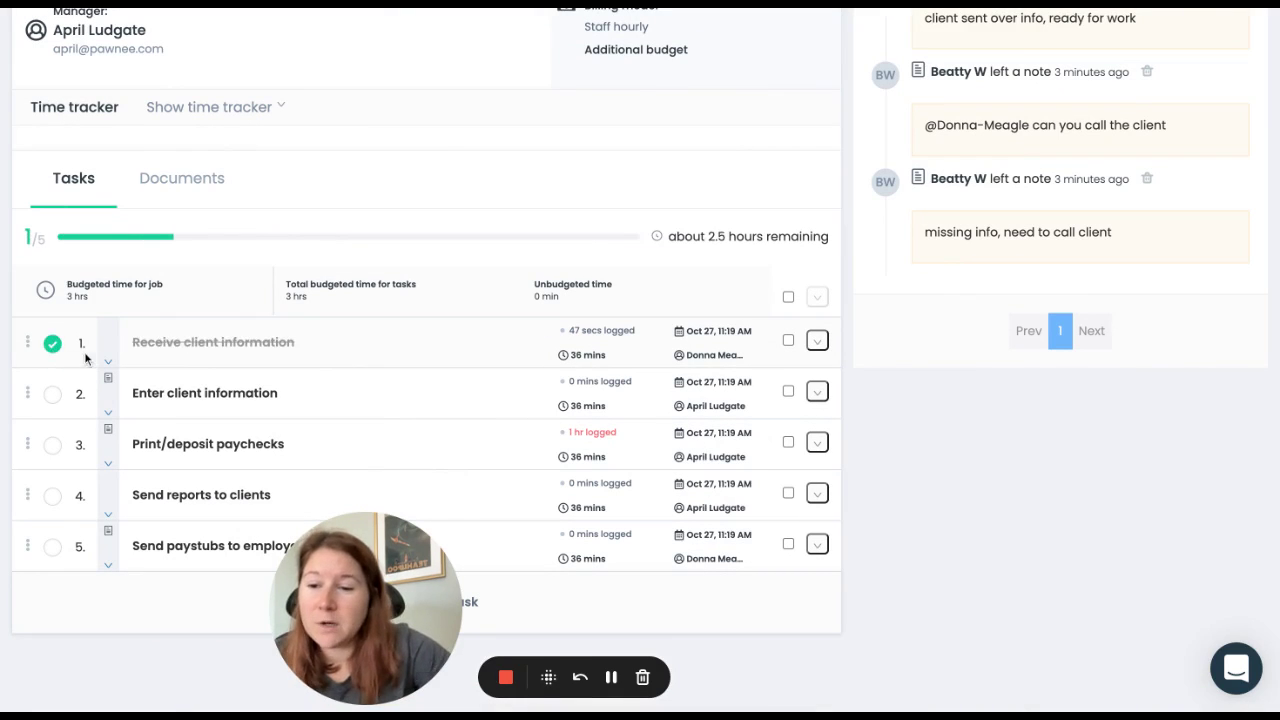
click(56, 348)
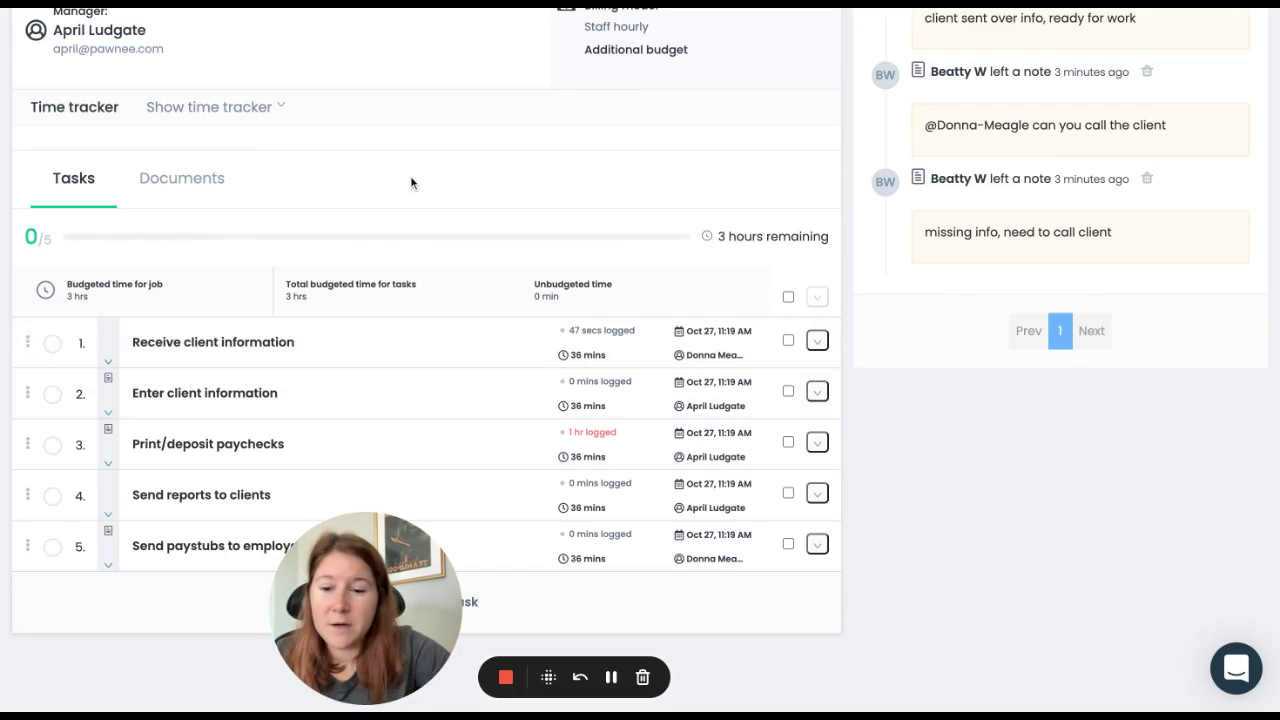
scroll(410, 175, up, 4)
scroll(410, 175, up, 2)
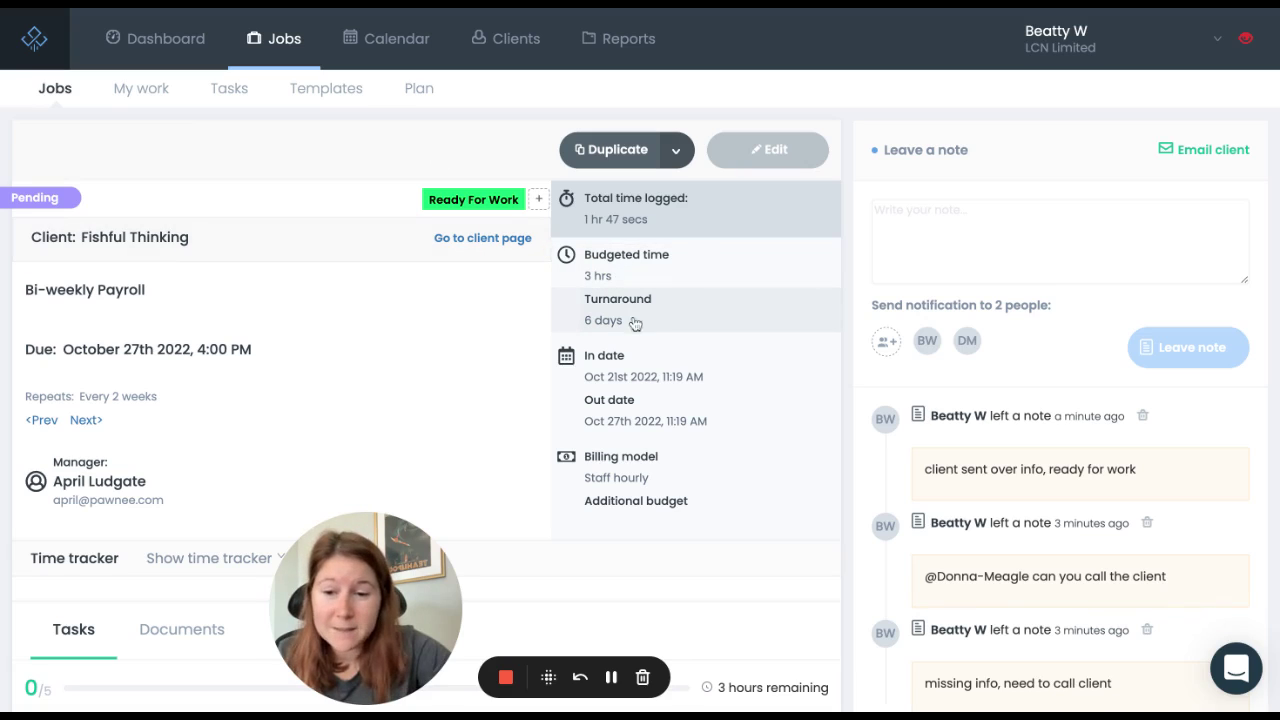
Step: Return to the Jobs list and scroll down to the Bi-weekly Payroll row
click(280, 50)
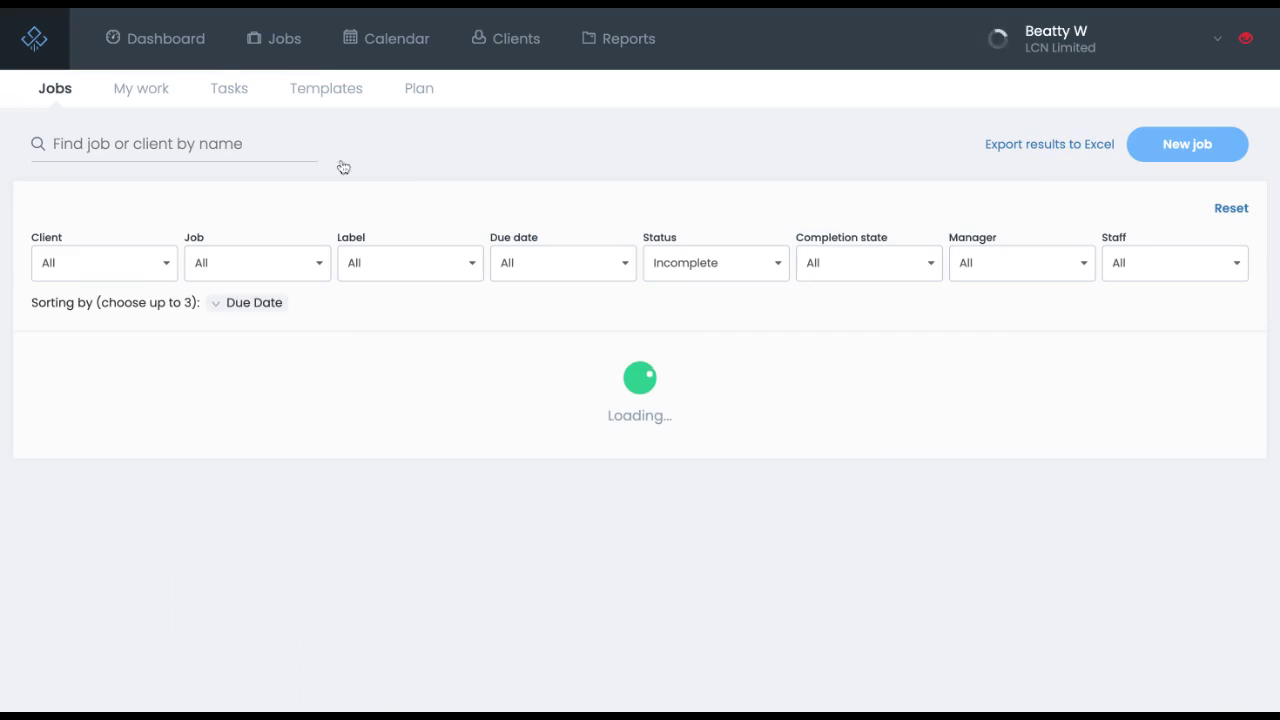
scroll(546, 435, down, 1)
scroll(546, 435, down, 20)
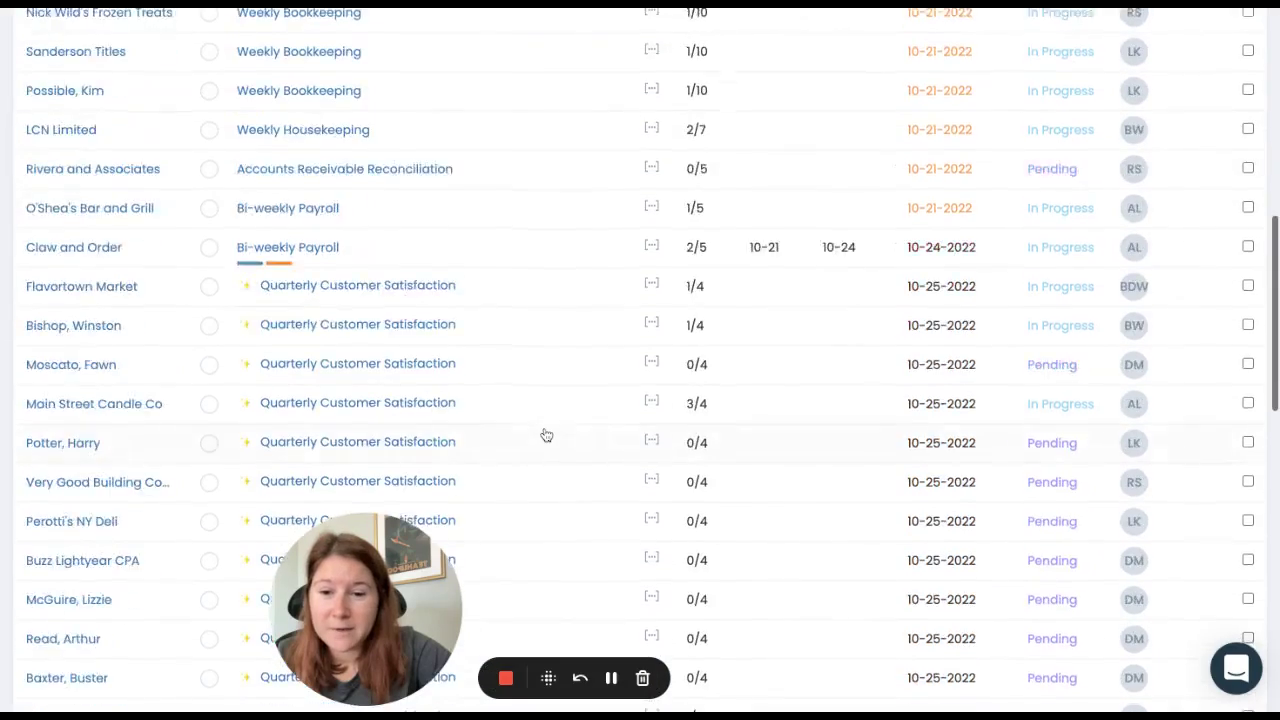
scroll(322, 416, down, 3)
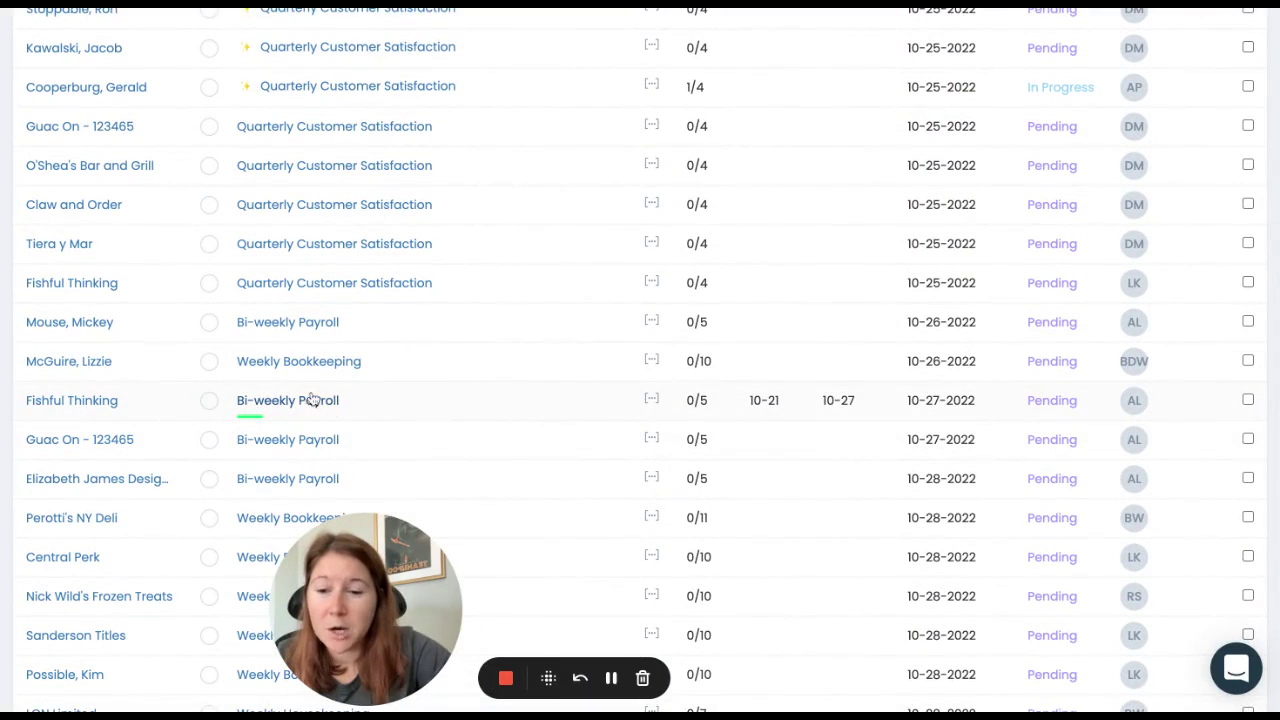
Step: Filter the list to the seven Bi-weekly Payroll jobs in Fishful Thinking's recurring series
click(652, 402)
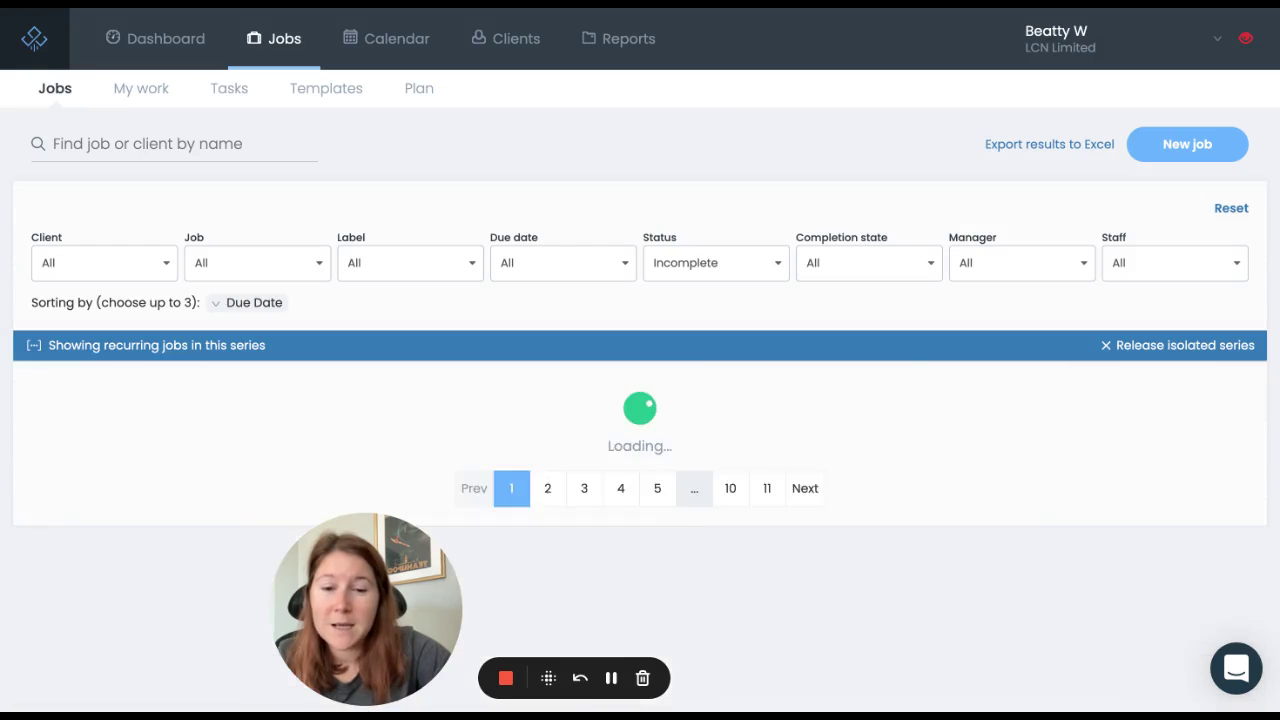
scroll(736, 419, down, 1)
scroll(737, 418, down, 2)
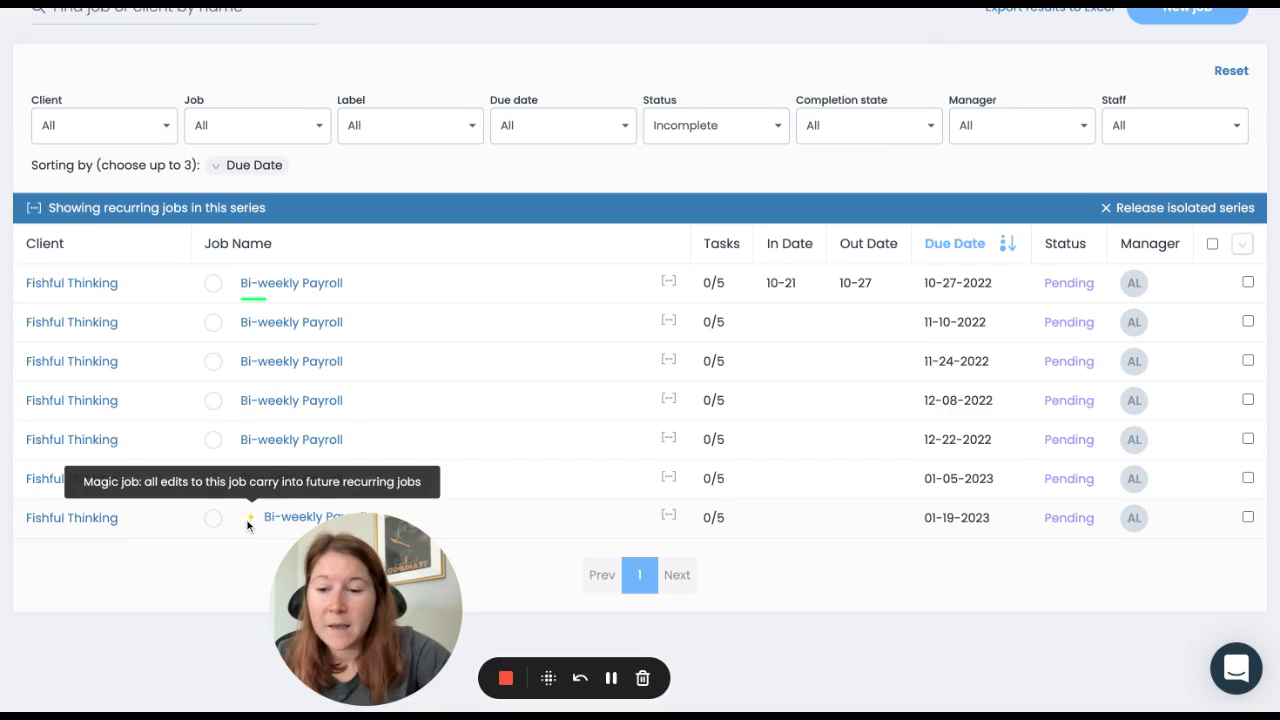
drag(411, 604, 330, 560)
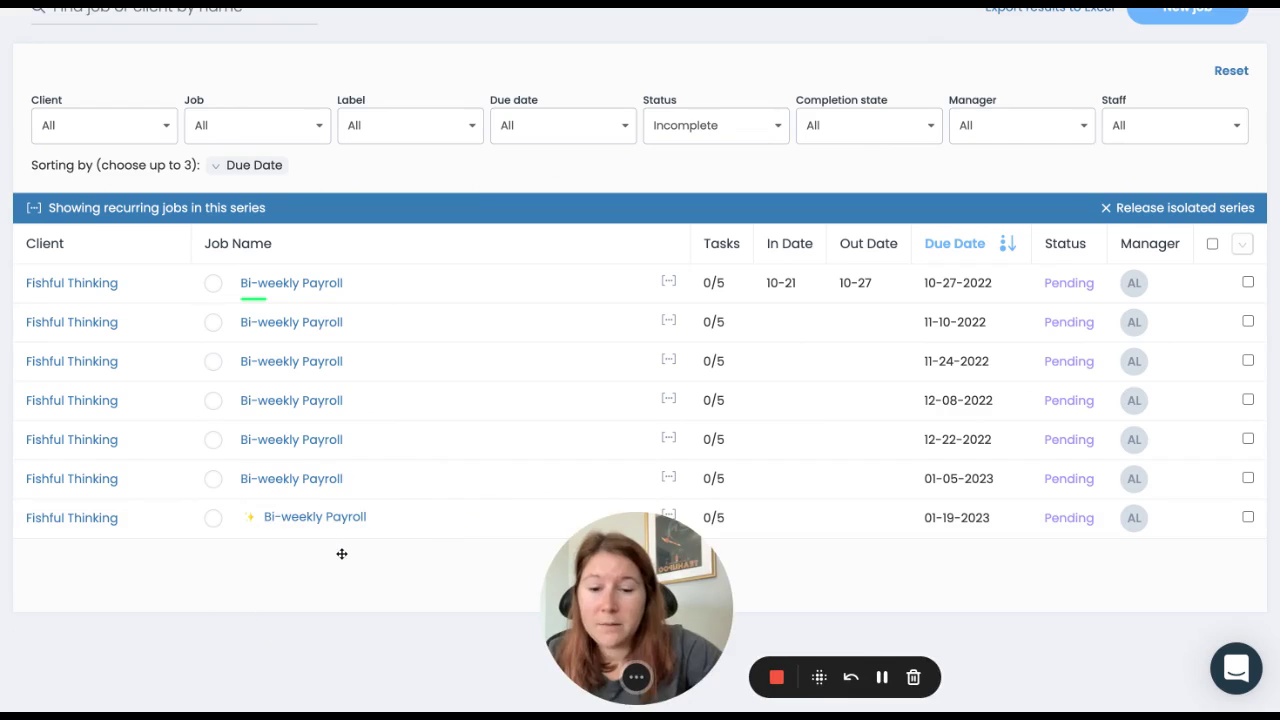
mouse_move(250, 518)
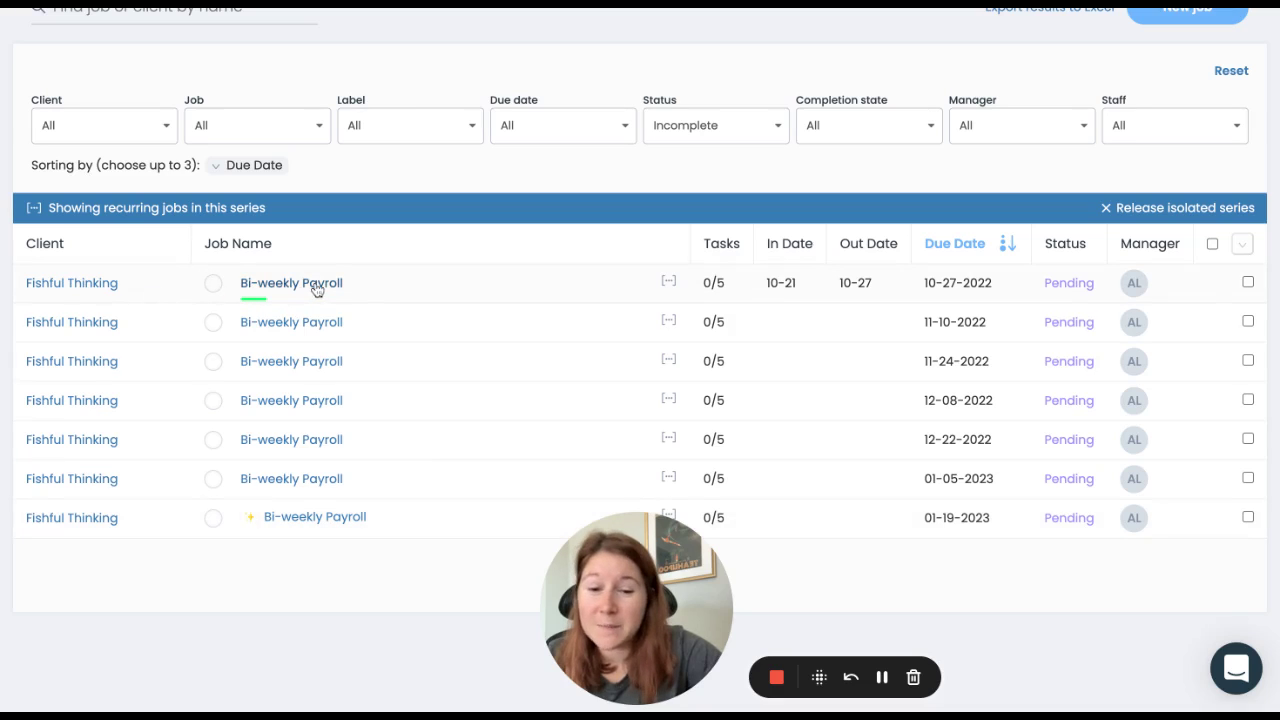
Step: Bulk-delete the six future Bi-weekly Payroll jobs, keeping only the current one
click(1212, 245)
click(1248, 283)
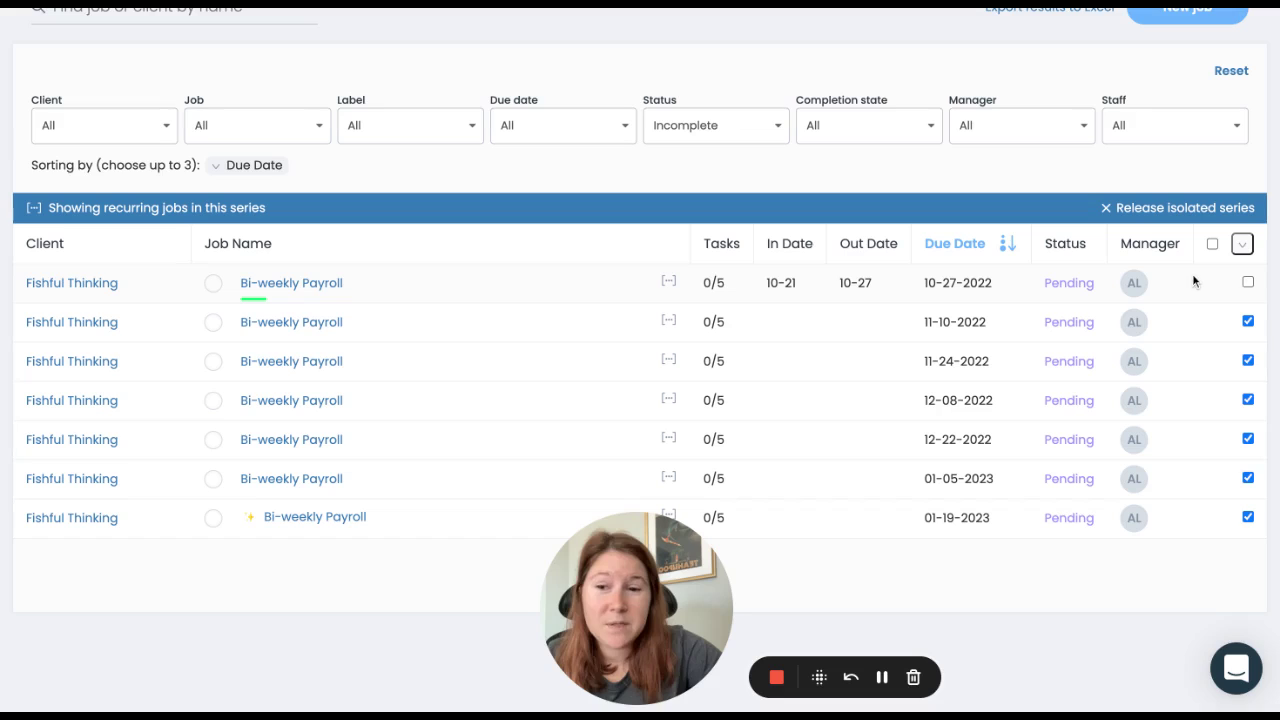
click(1244, 247)
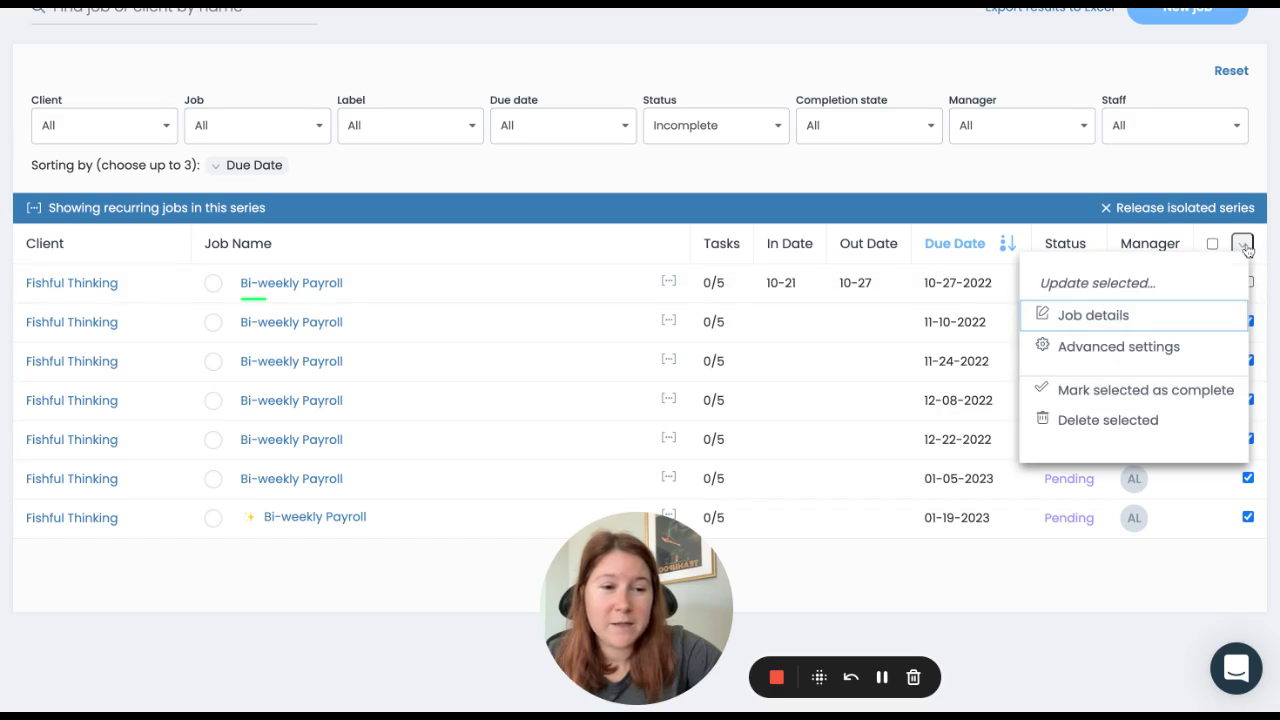
click(1130, 421)
click(875, 469)
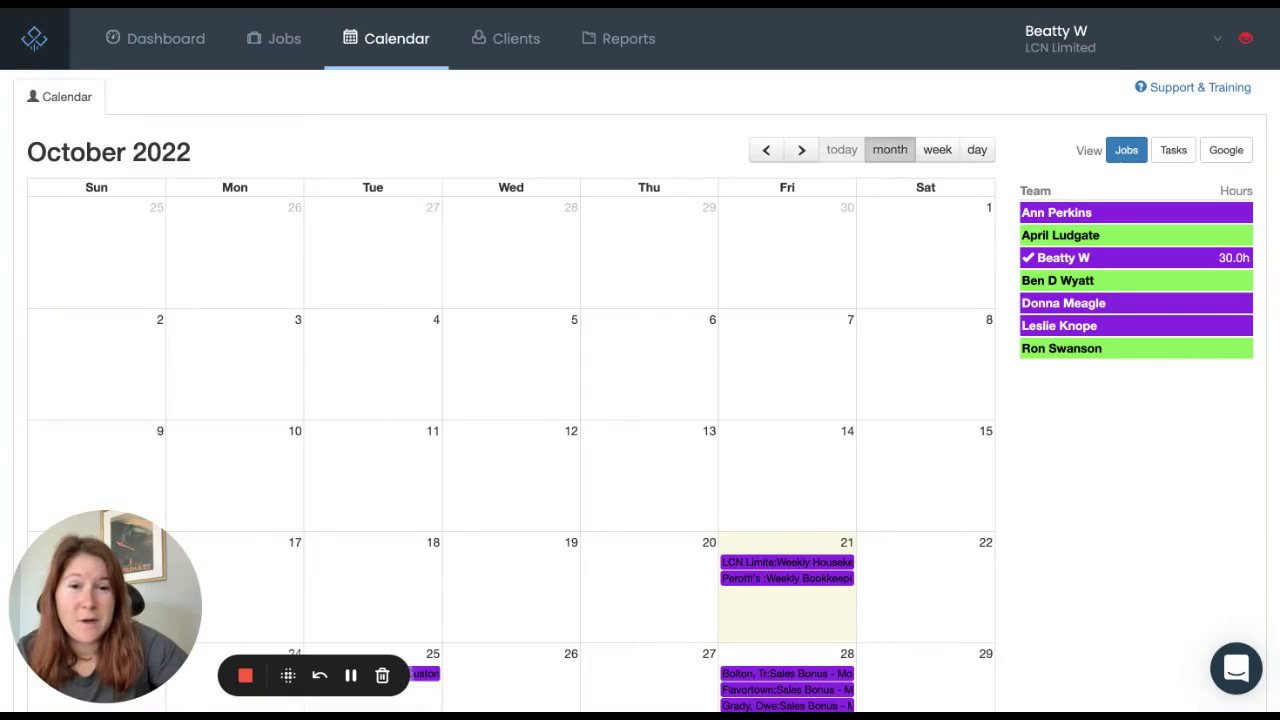
scroll(640, 360, down, 1)
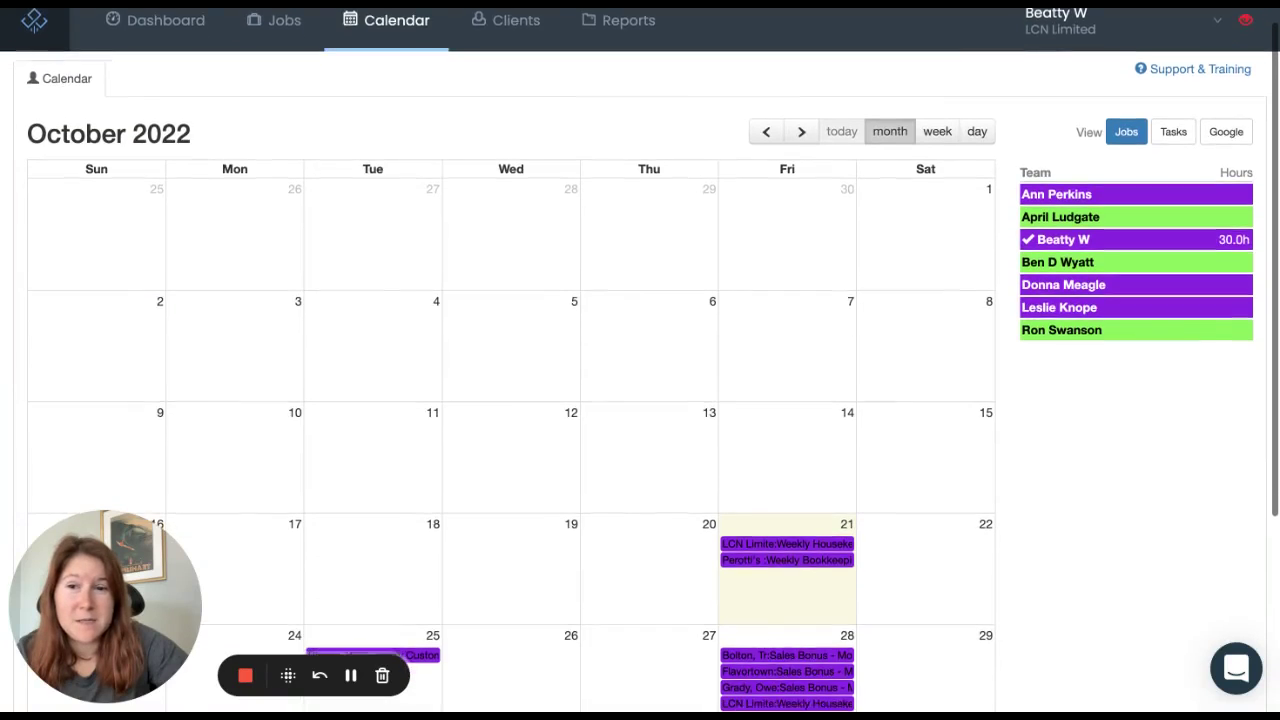
scroll(640, 360, up, 1)
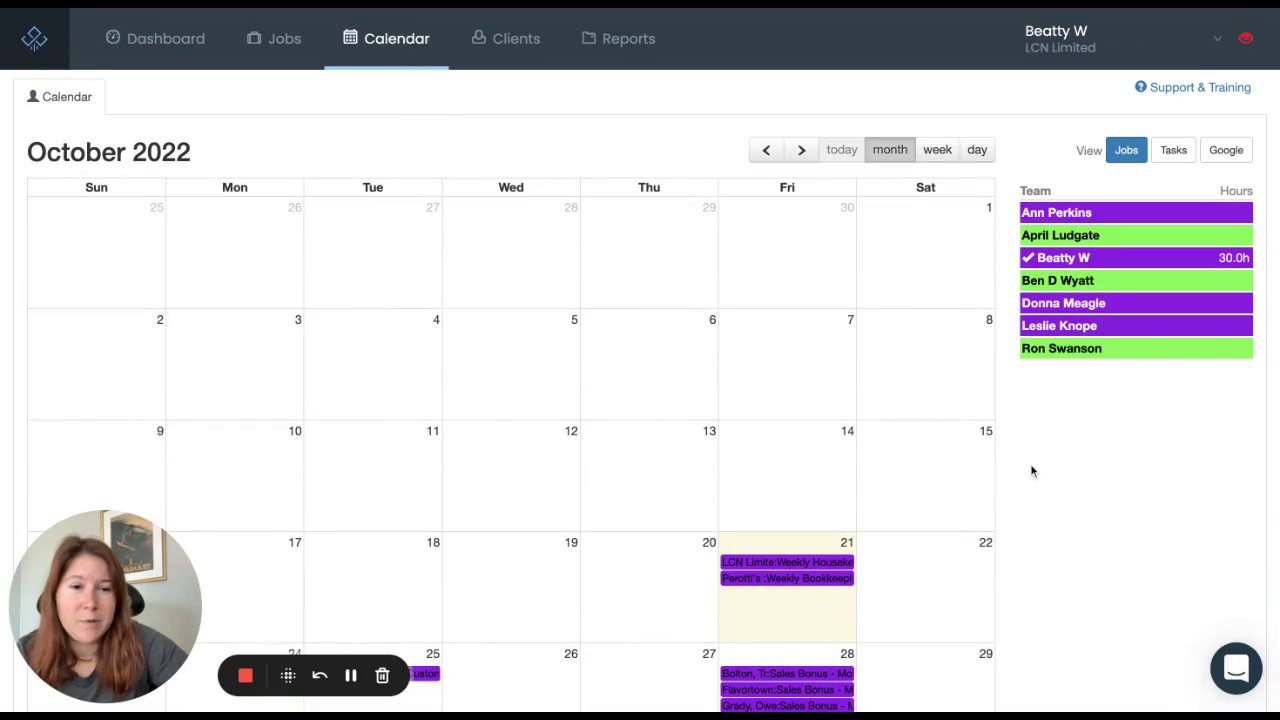
scroll(1088, 481, down, 1)
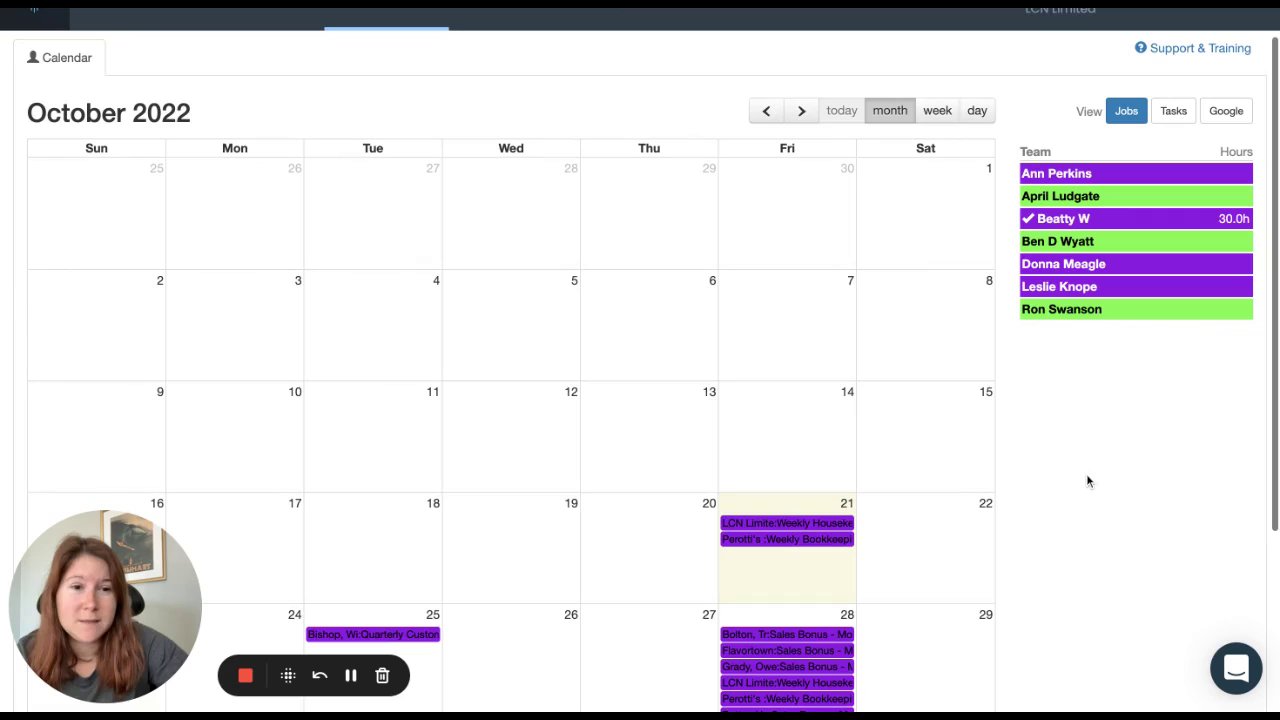
scroll(640, 360, down, 1)
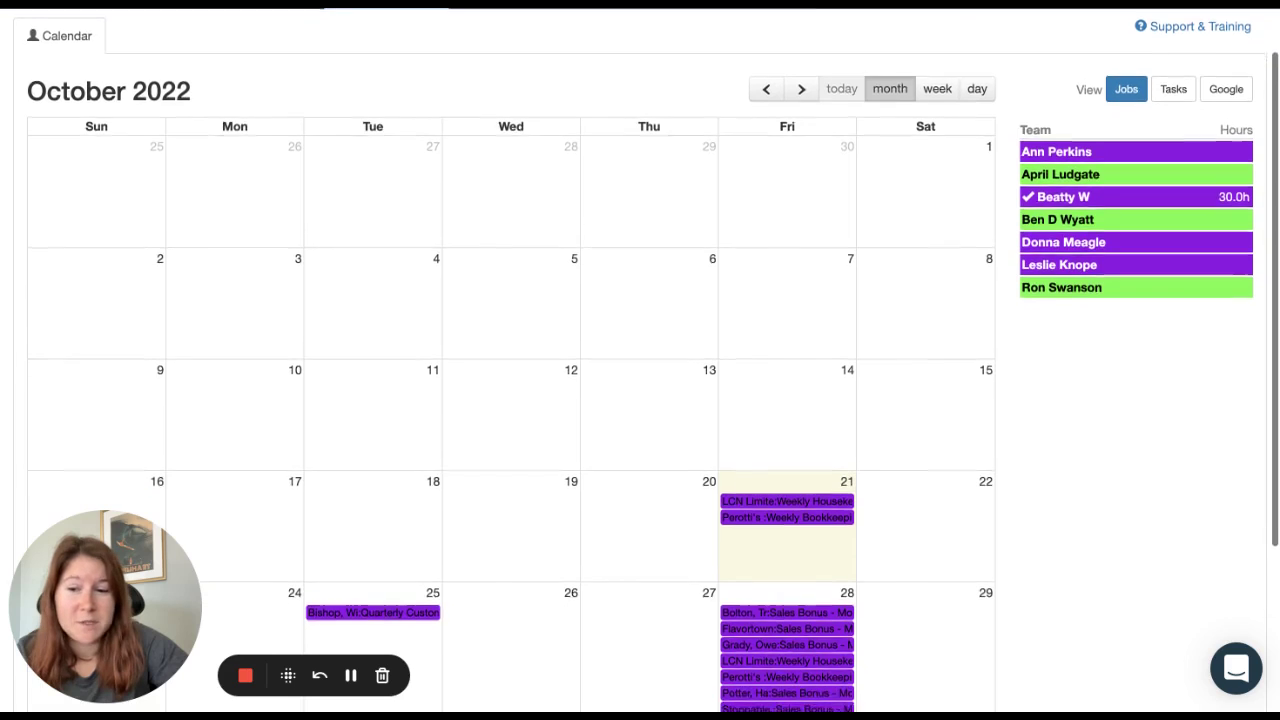
scroll(640, 360, up, 2)
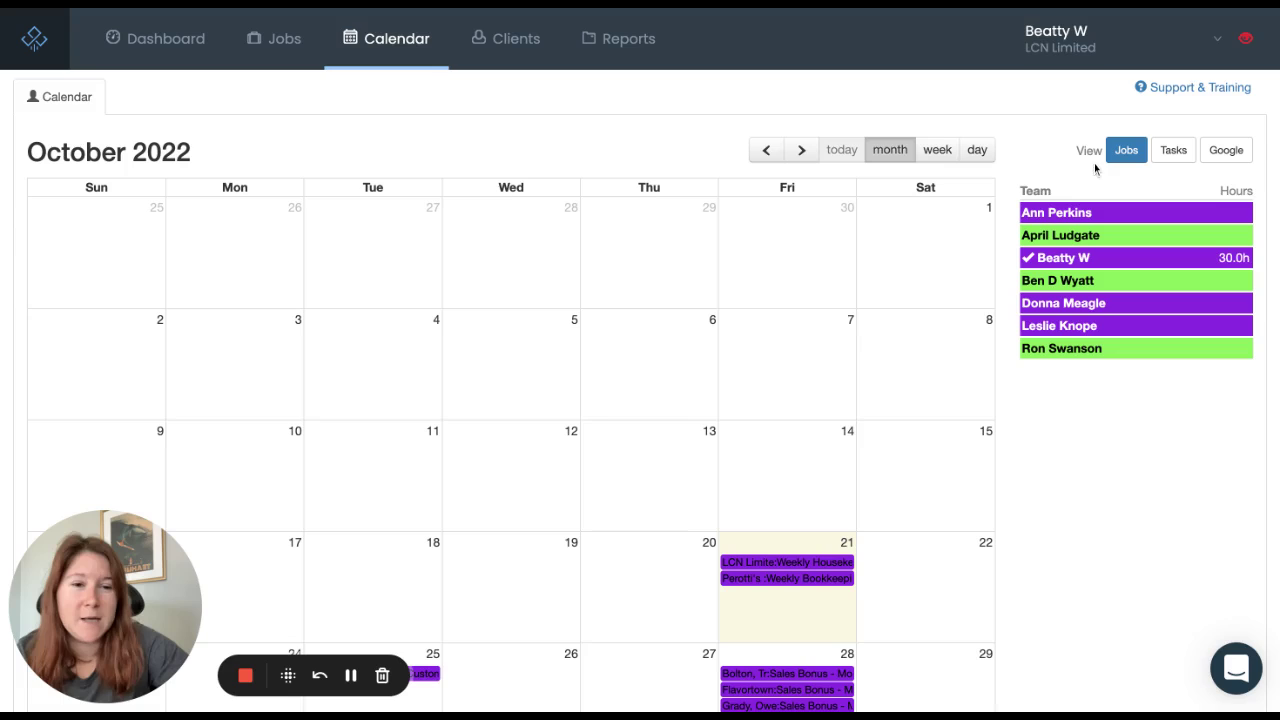
scroll(1048, 155, down, 1)
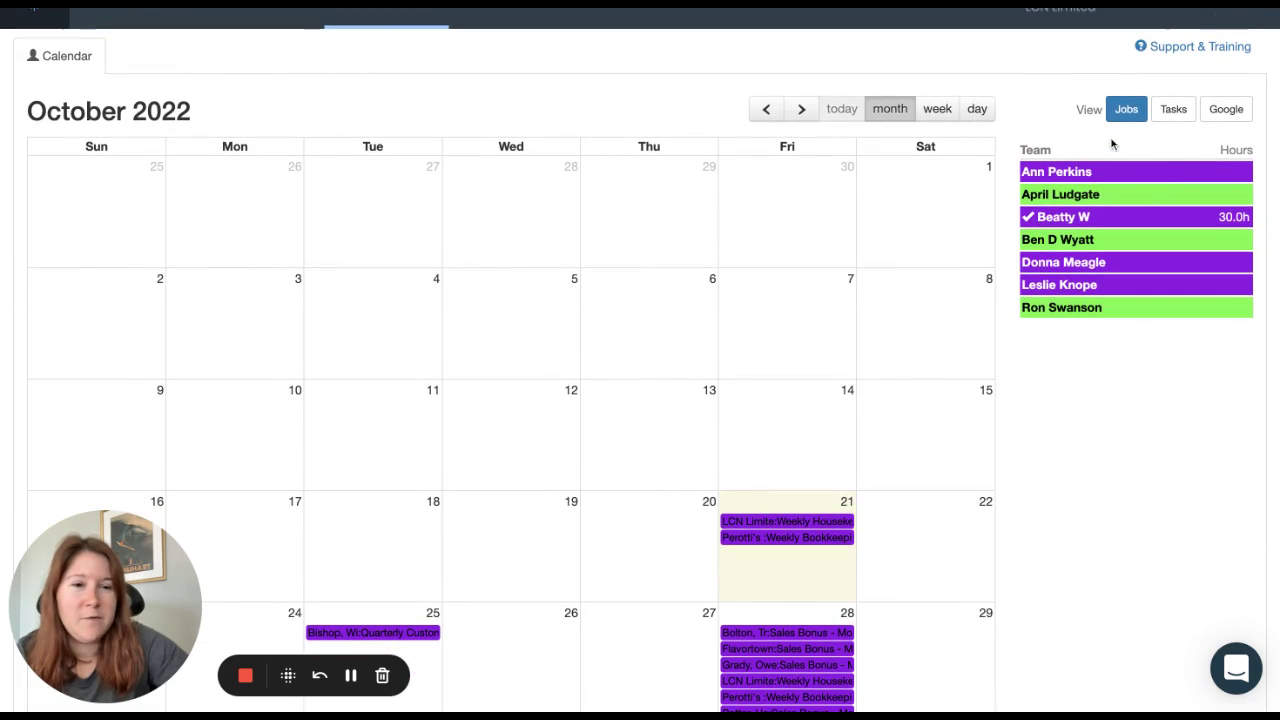
scroll(1034, 378, down, 2)
scroll(1032, 373, down, 3)
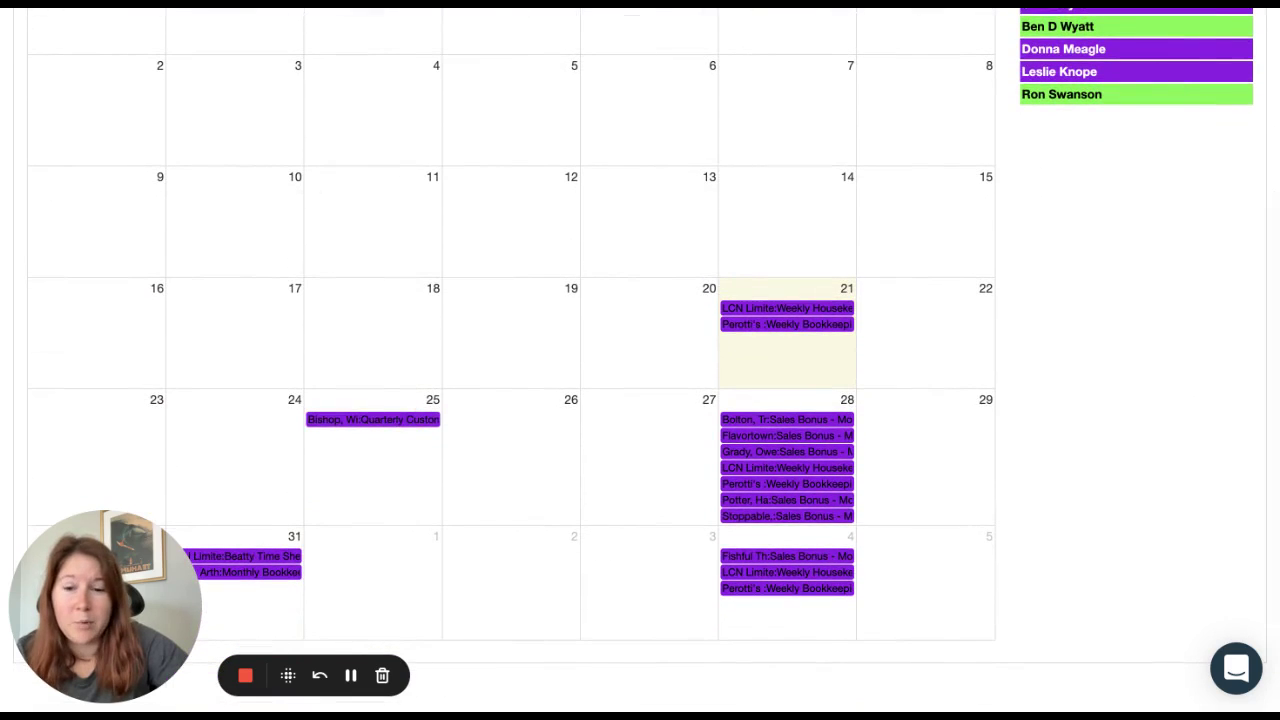
mouse_move(829, 313)
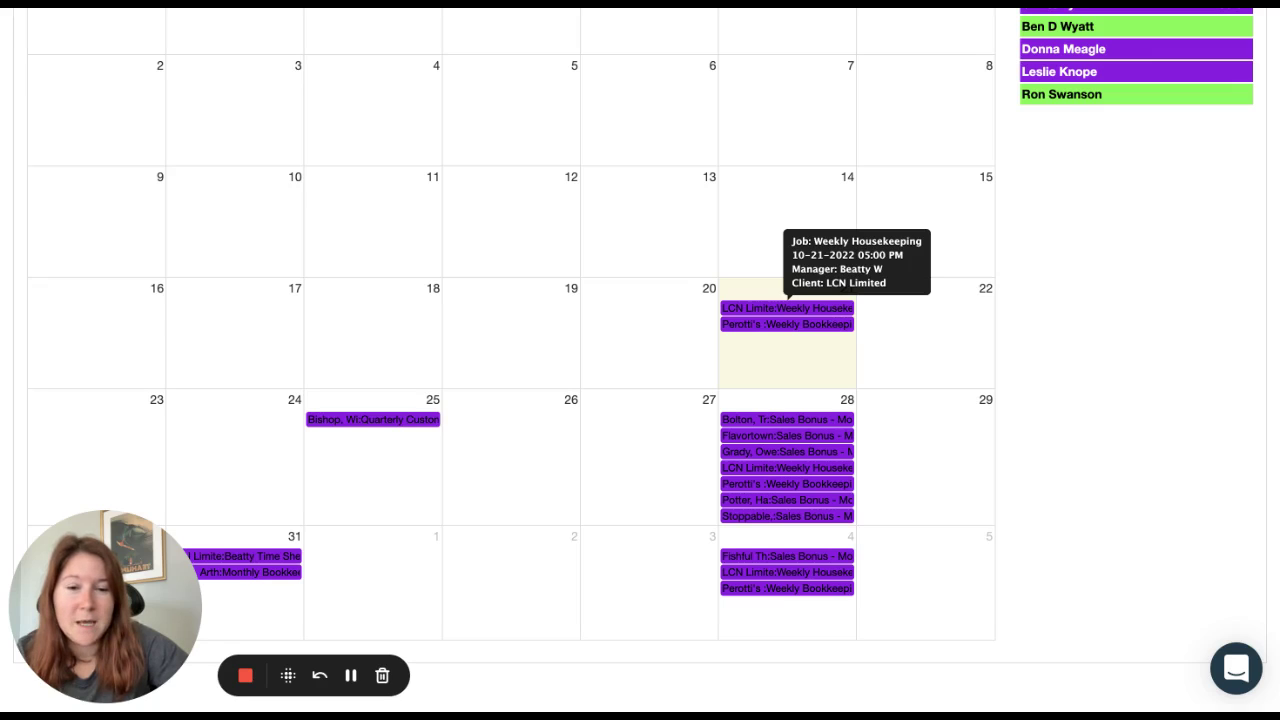
scroll(1082, 279, up, 5)
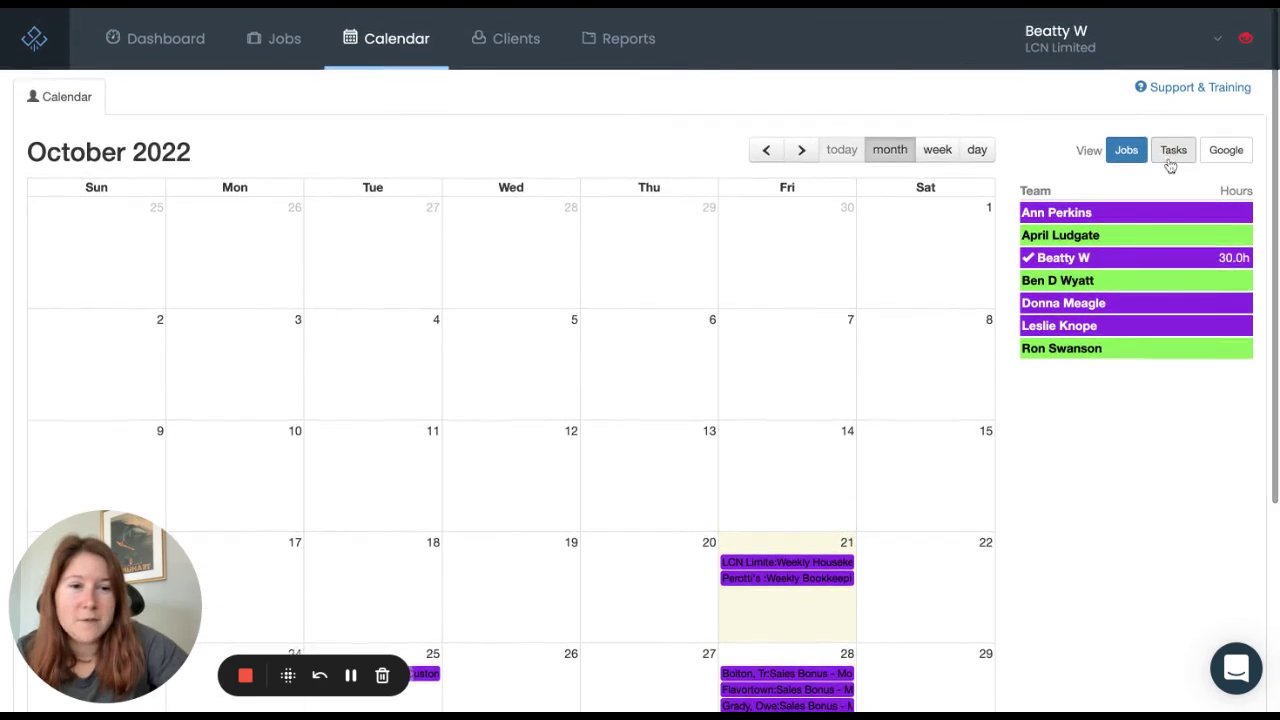
click(1172, 152)
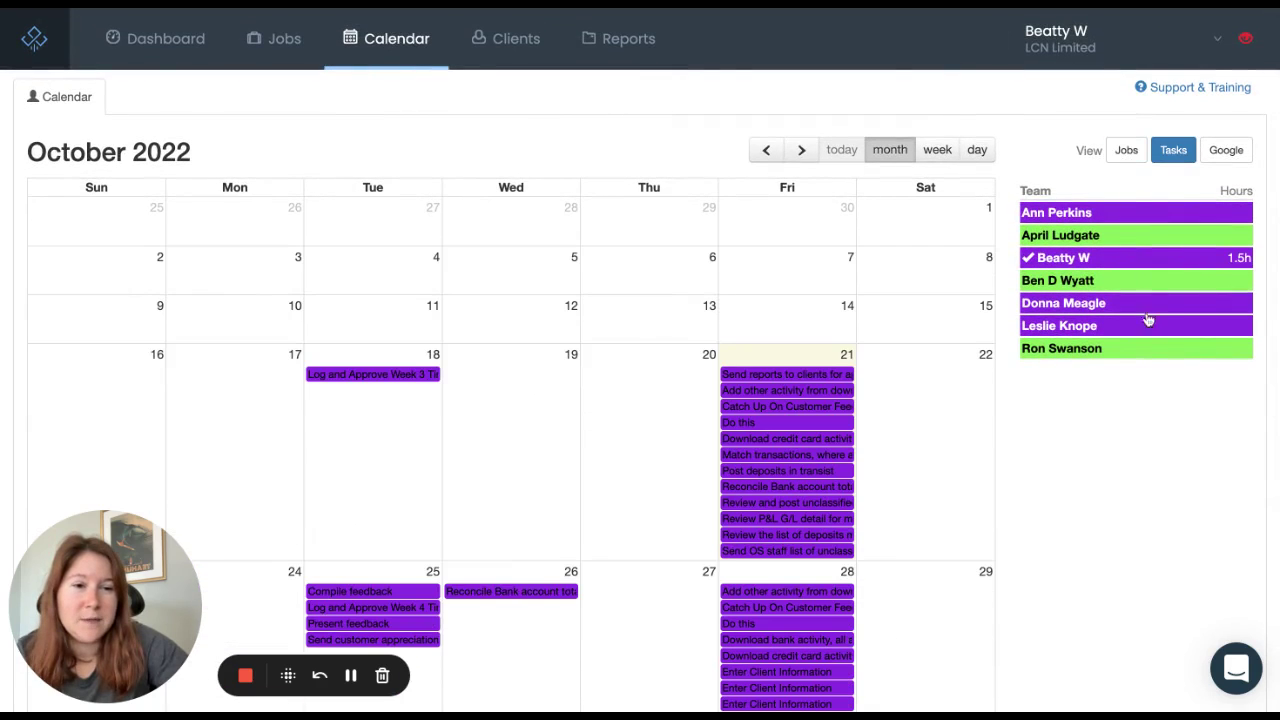
scroll(1106, 443, down, 1)
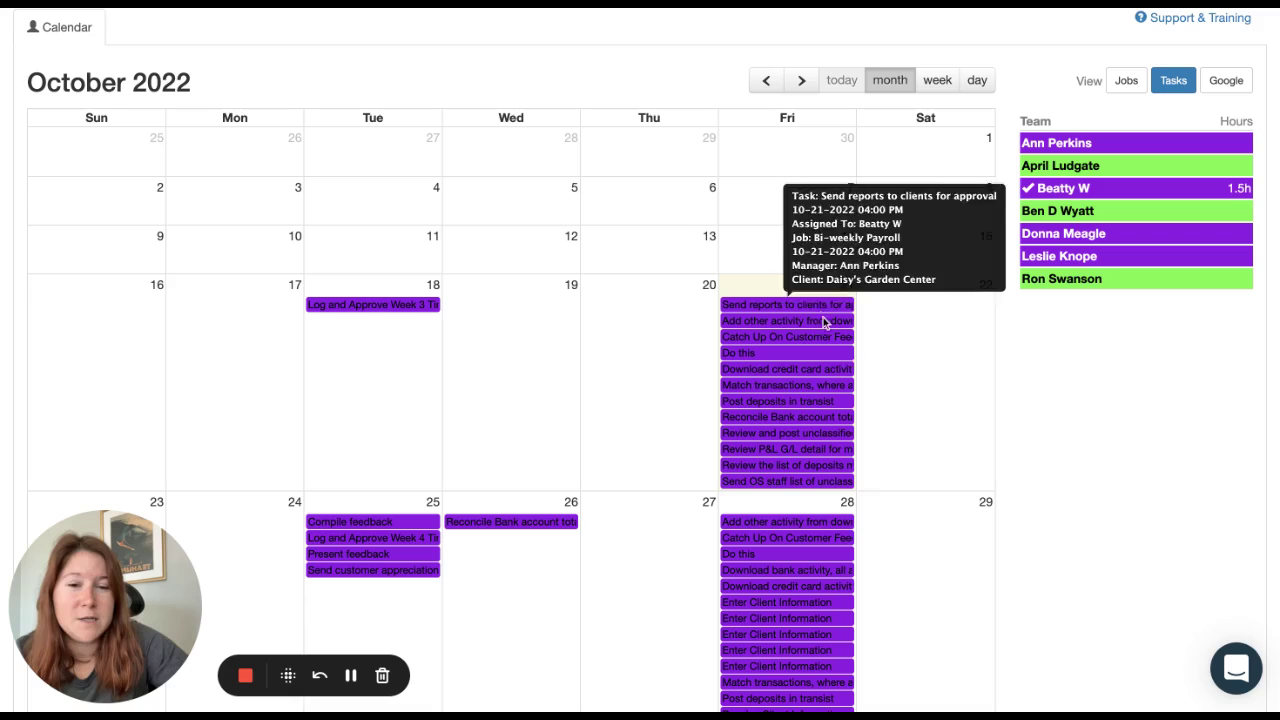
click(1027, 212)
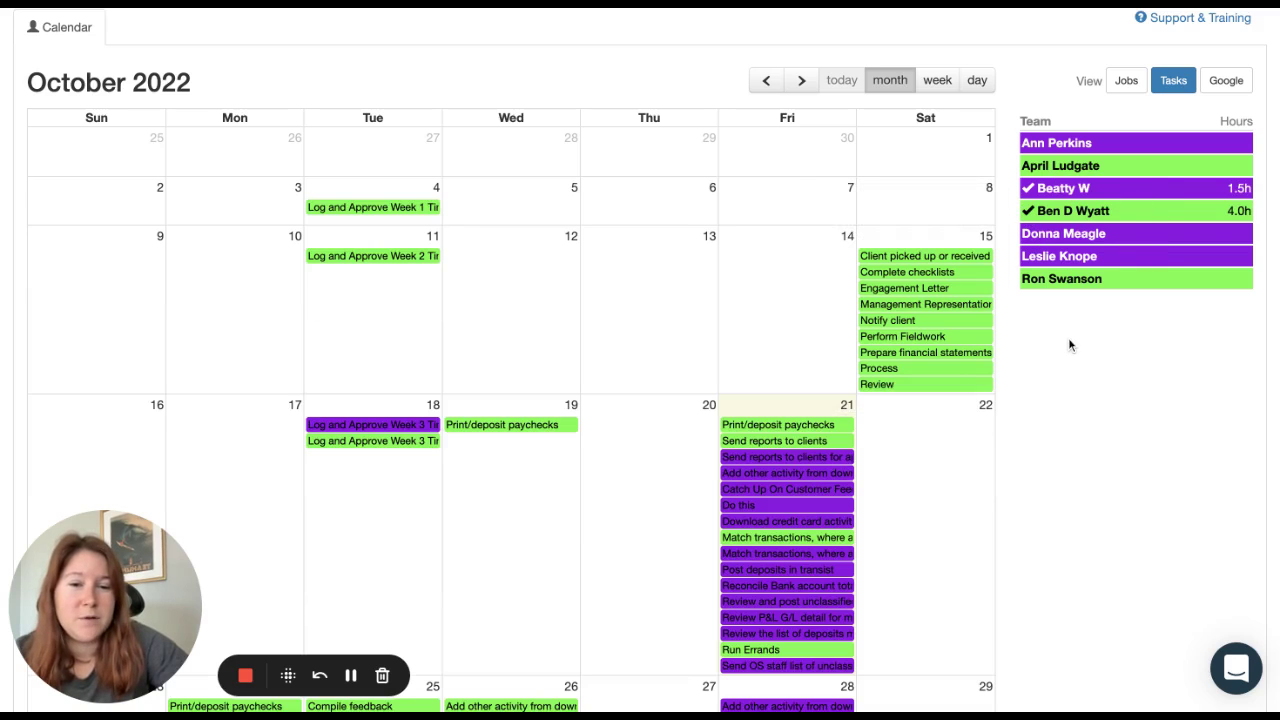
scroll(1066, 394, down, 5)
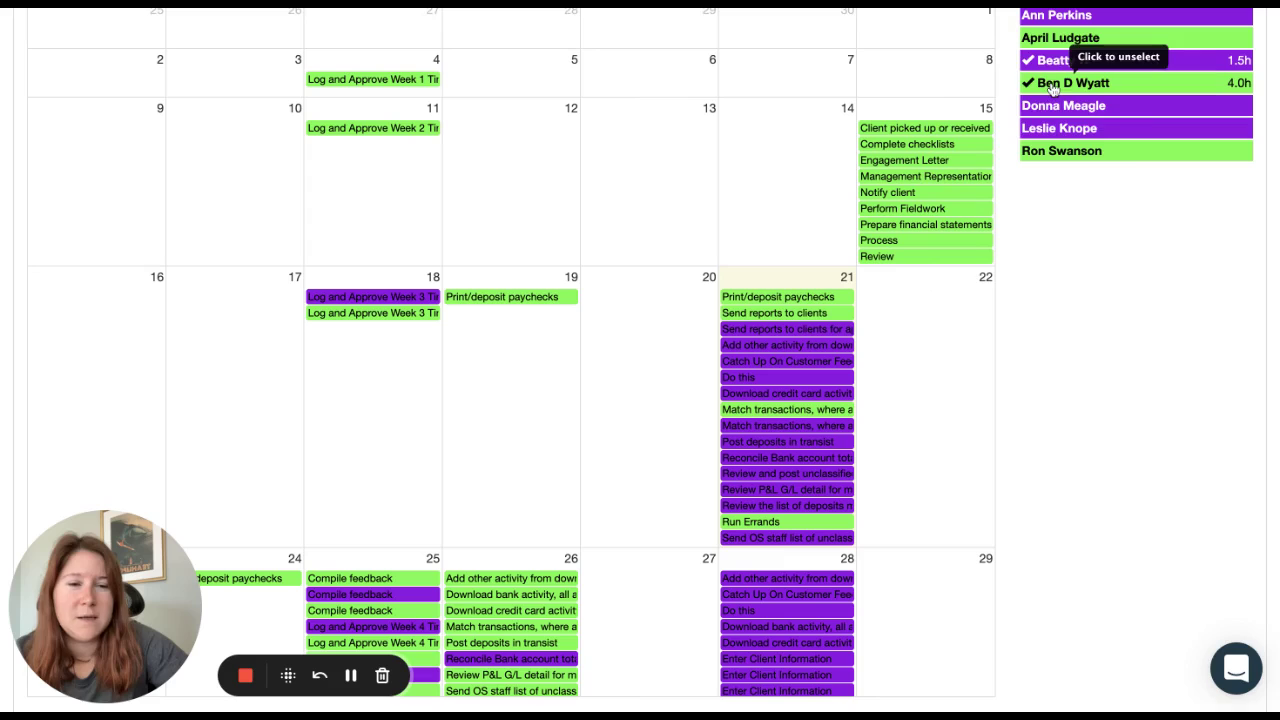
scroll(1000, 290, up, 4)
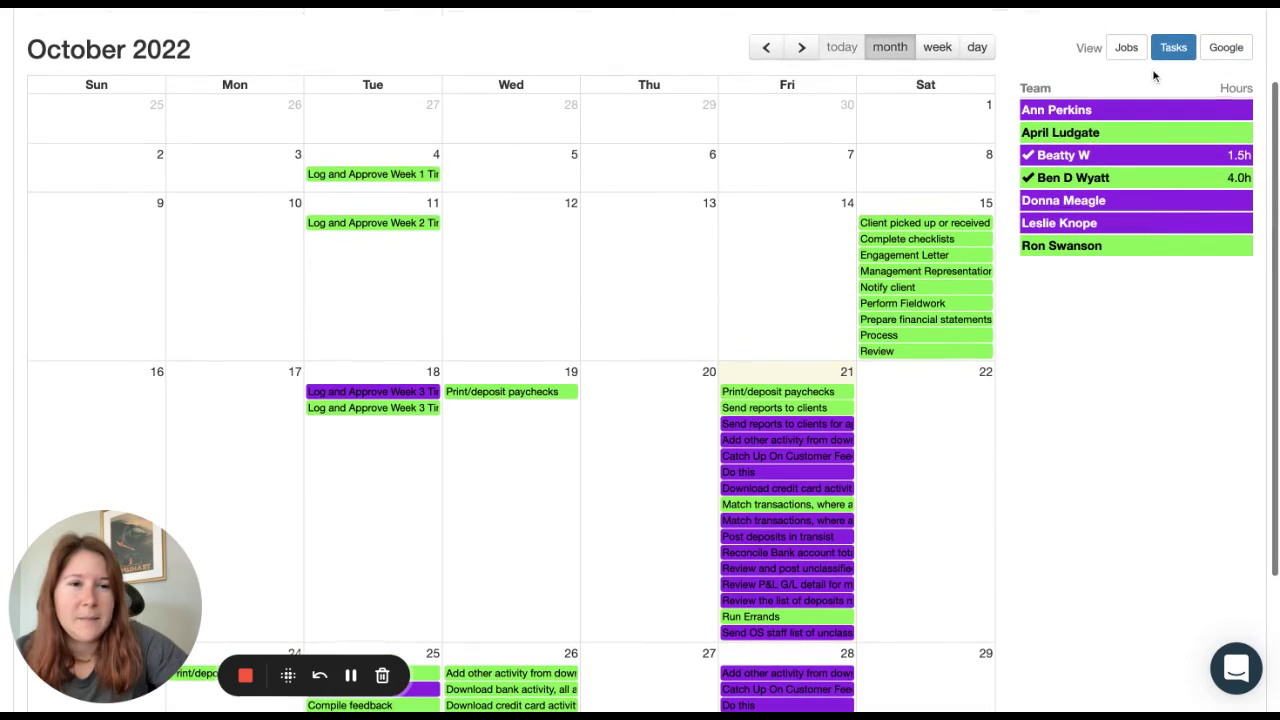
click(1173, 50)
click(1125, 49)
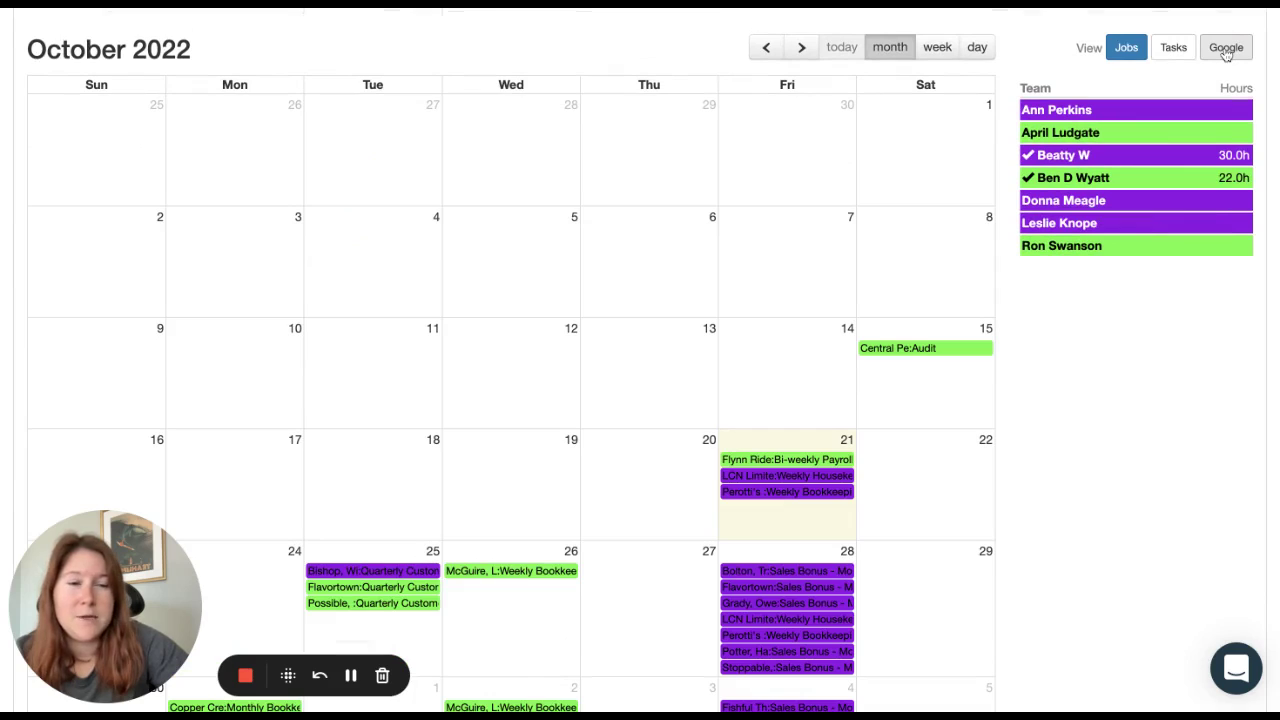
Step: Overlay the Google calendar events on the October month view, then hide them again
click(1226, 49)
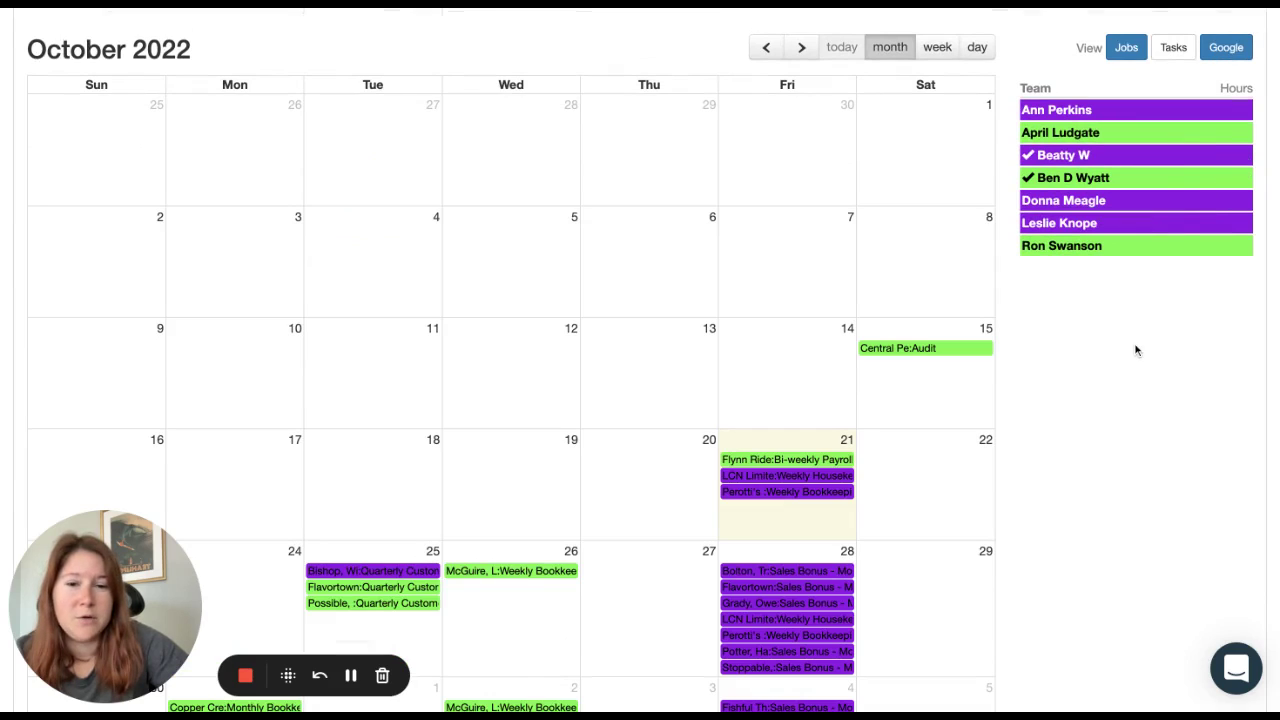
scroll(1062, 374, down, 2)
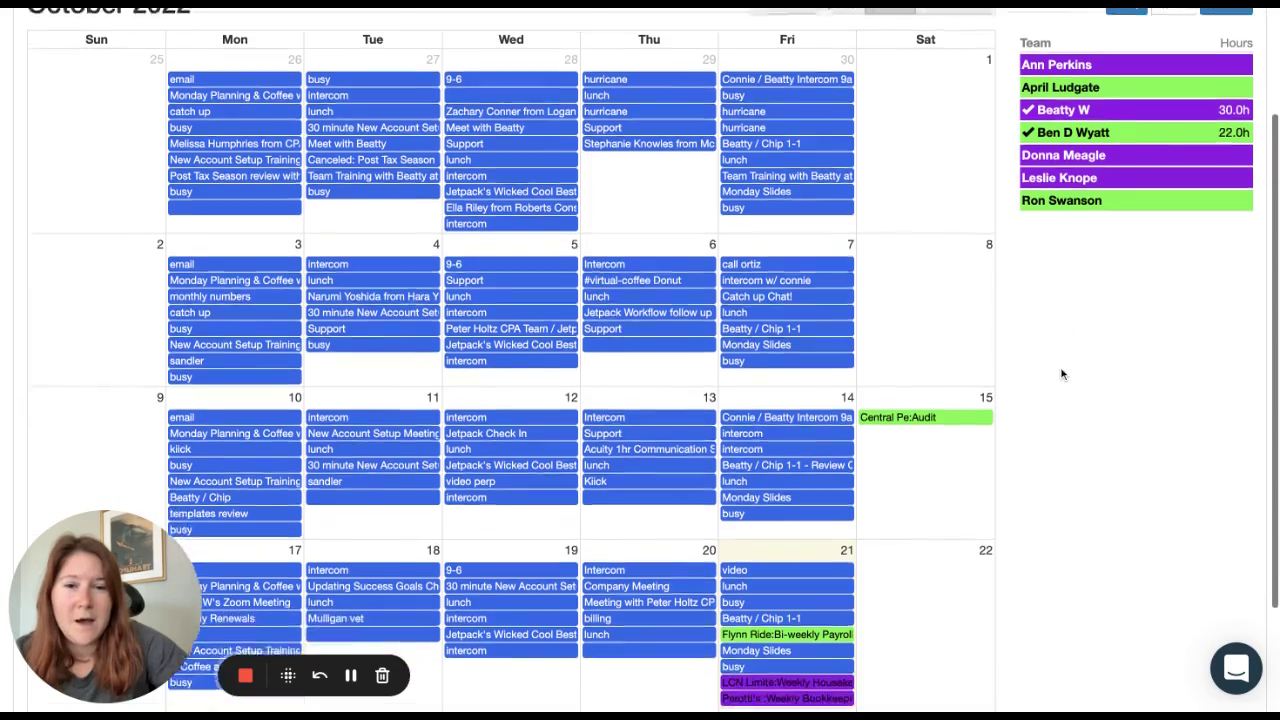
scroll(1062, 374, up, 4)
scroll(1247, 190, down, 3)
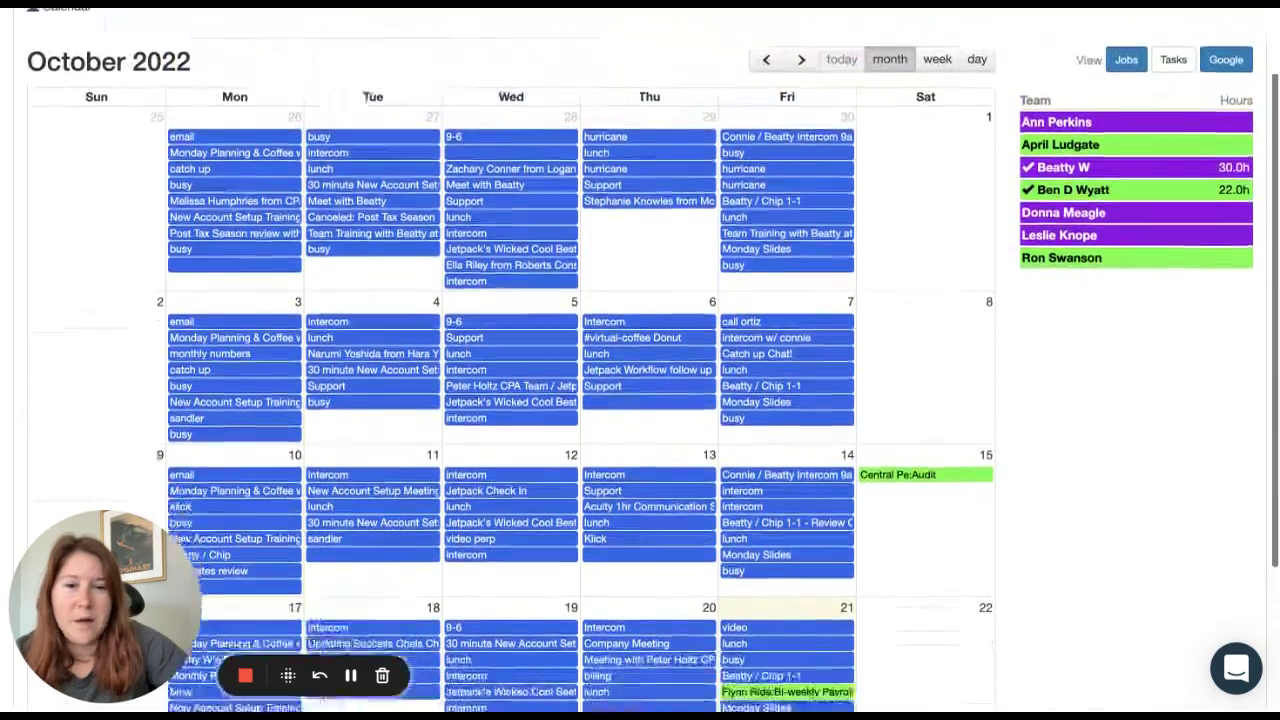
scroll(1247, 190, up, 4)
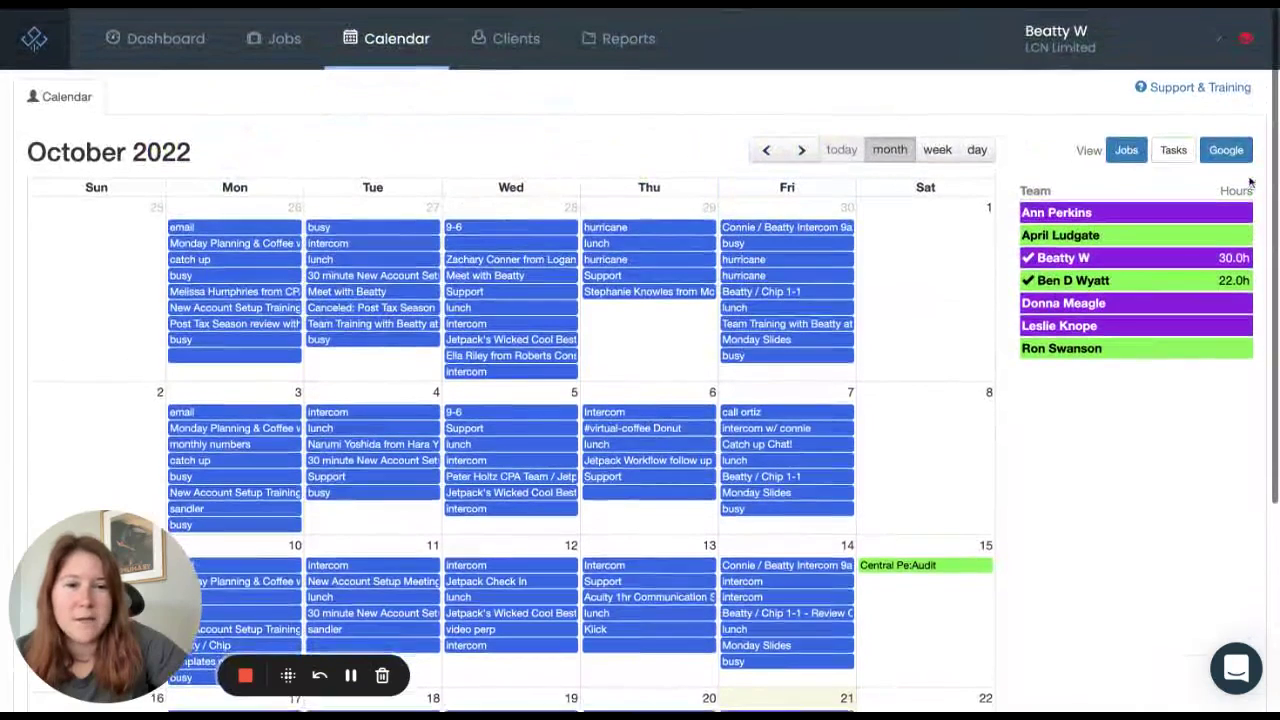
click(1226, 150)
scroll(1086, 469, down, 3)
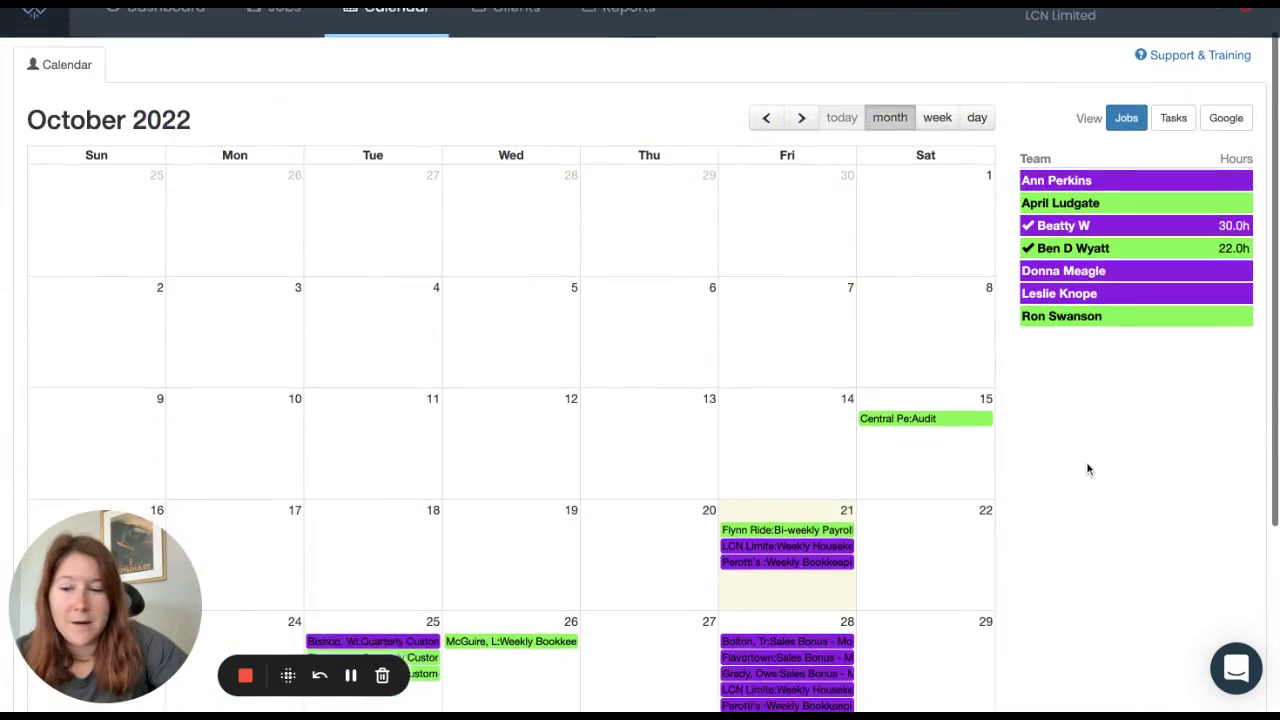
scroll(952, 291, down, 2)
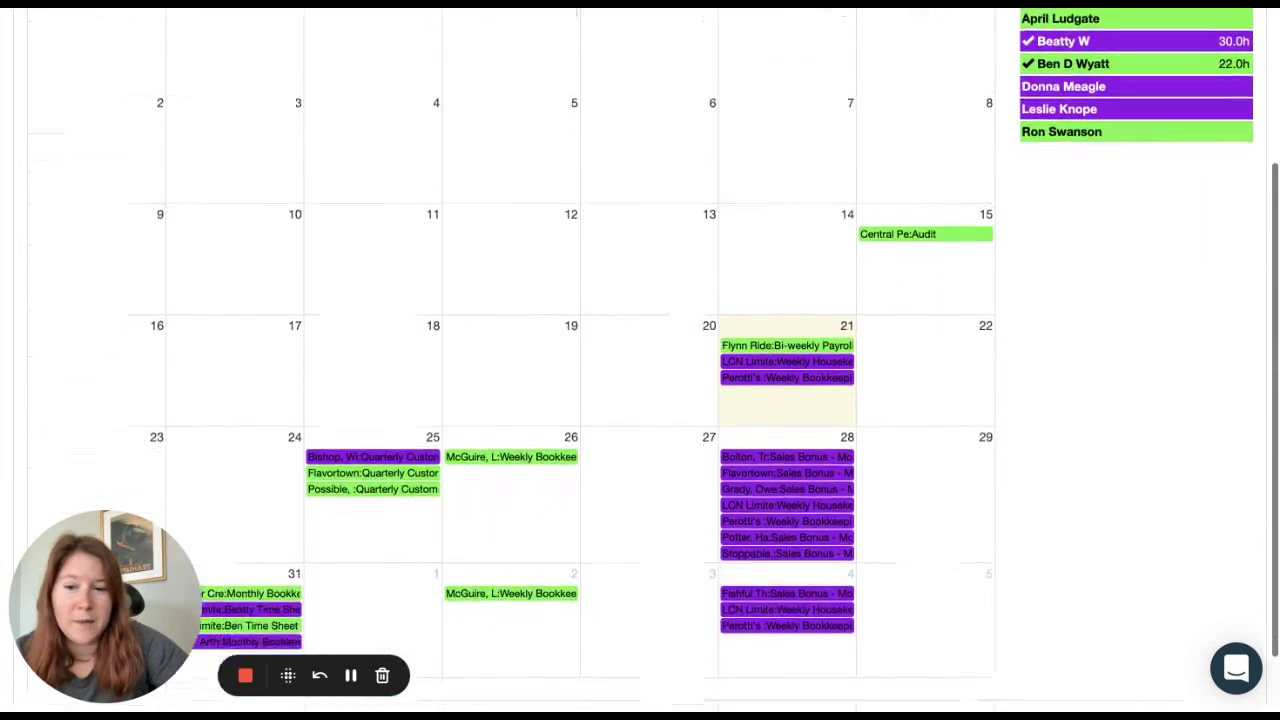
scroll(952, 291, up, 5)
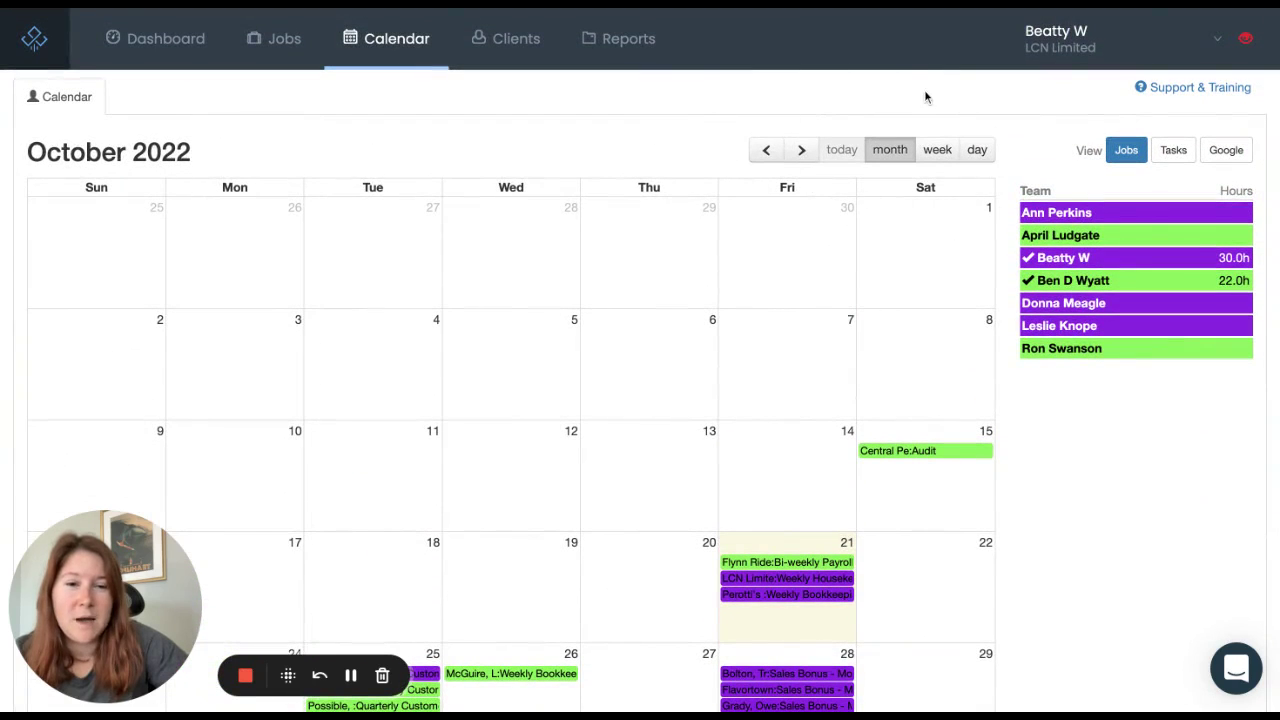
Step: Try the week and day calendar views, return to the month view, and open Reports
click(941, 151)
click(976, 151)
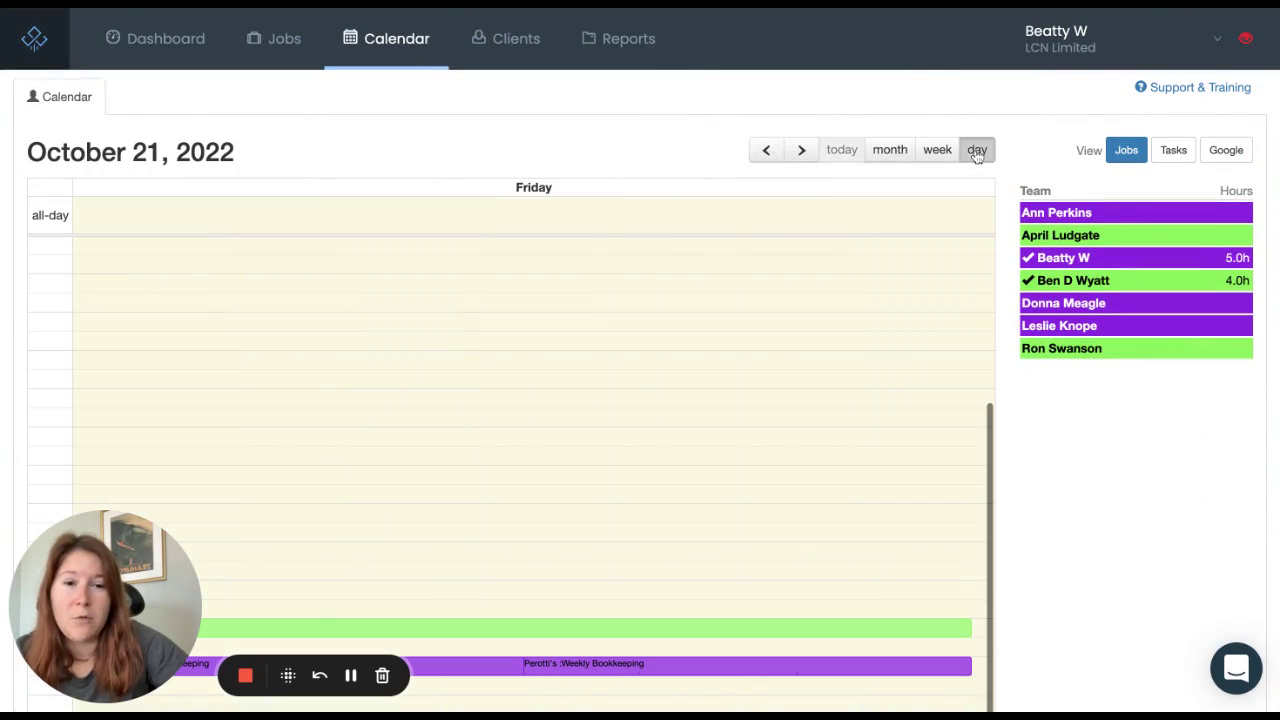
click(884, 155)
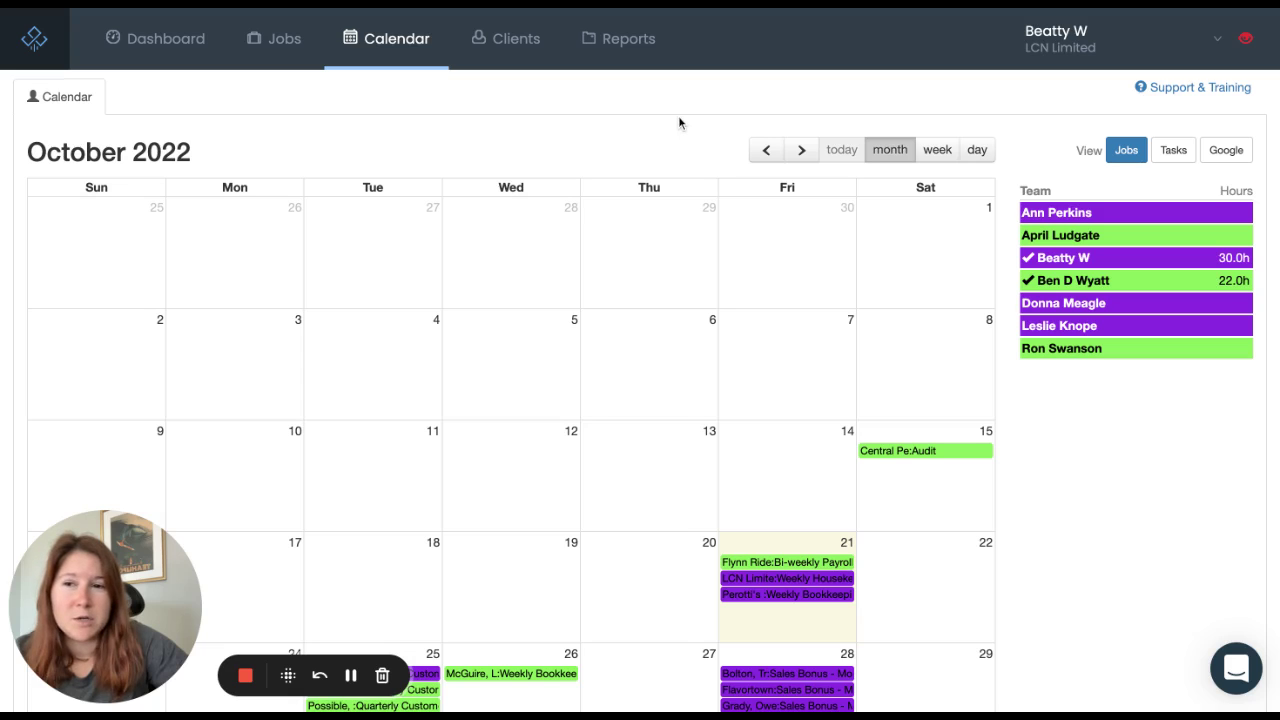
scroll(640, 360, down, 2)
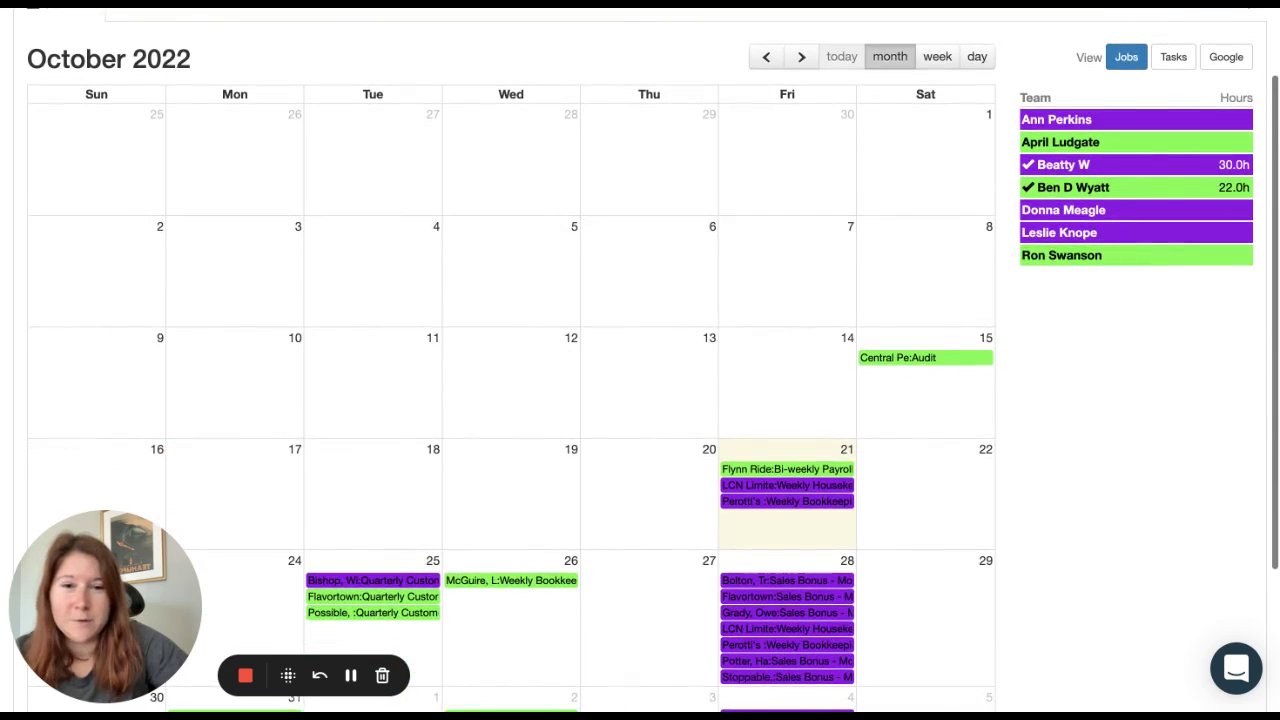
scroll(640, 360, up, 2)
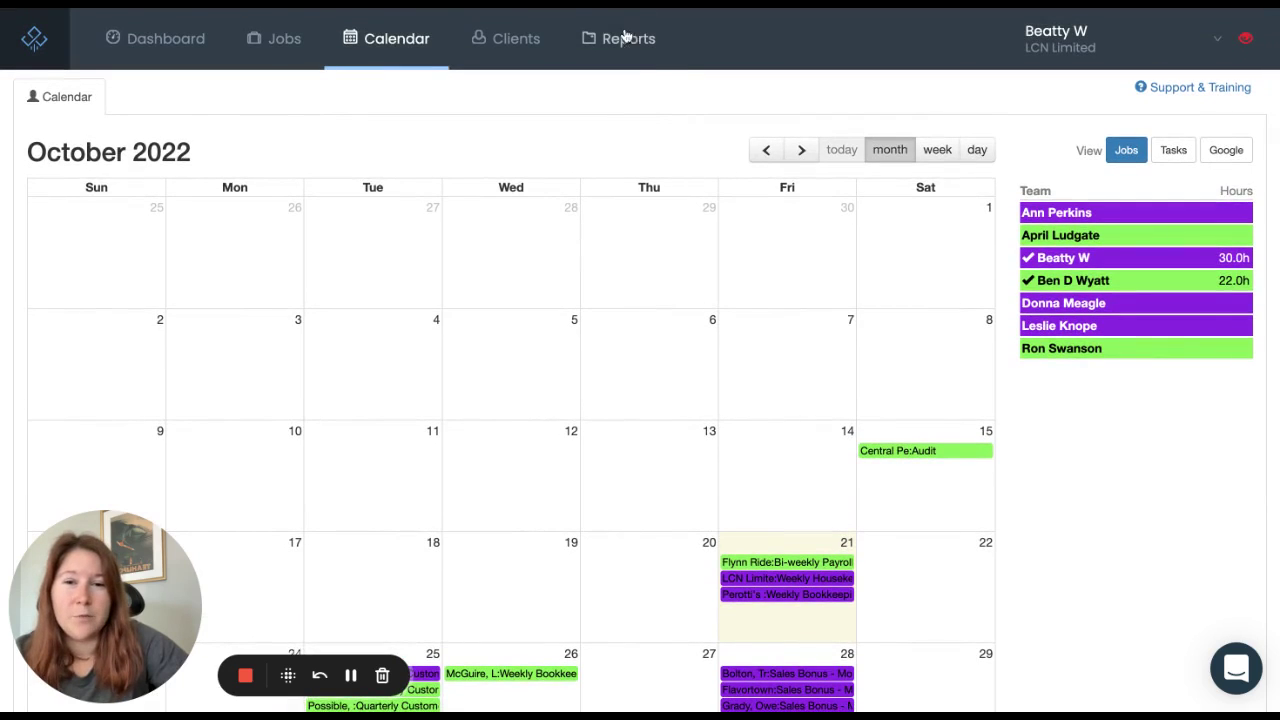
click(630, 50)
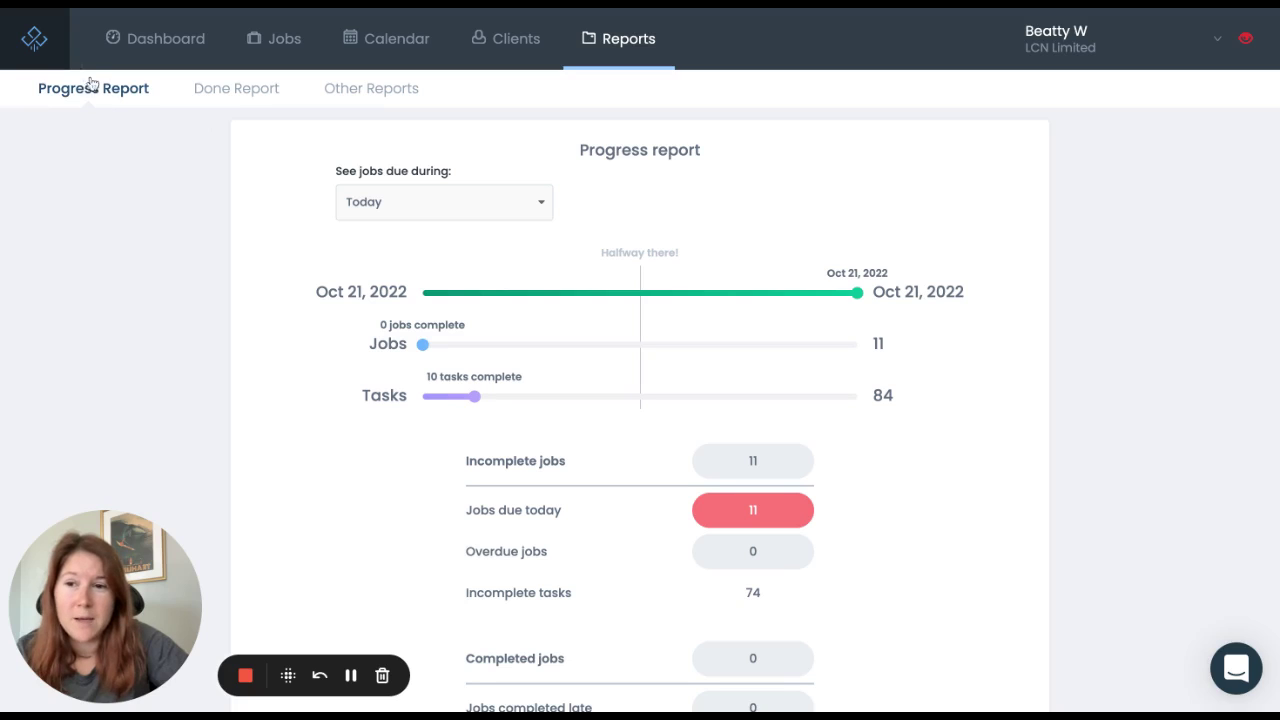
Step: Limit the progress report to This week (Oct 17–23, 2022) and review its job and task totals
scroll(110, 176, down, 1)
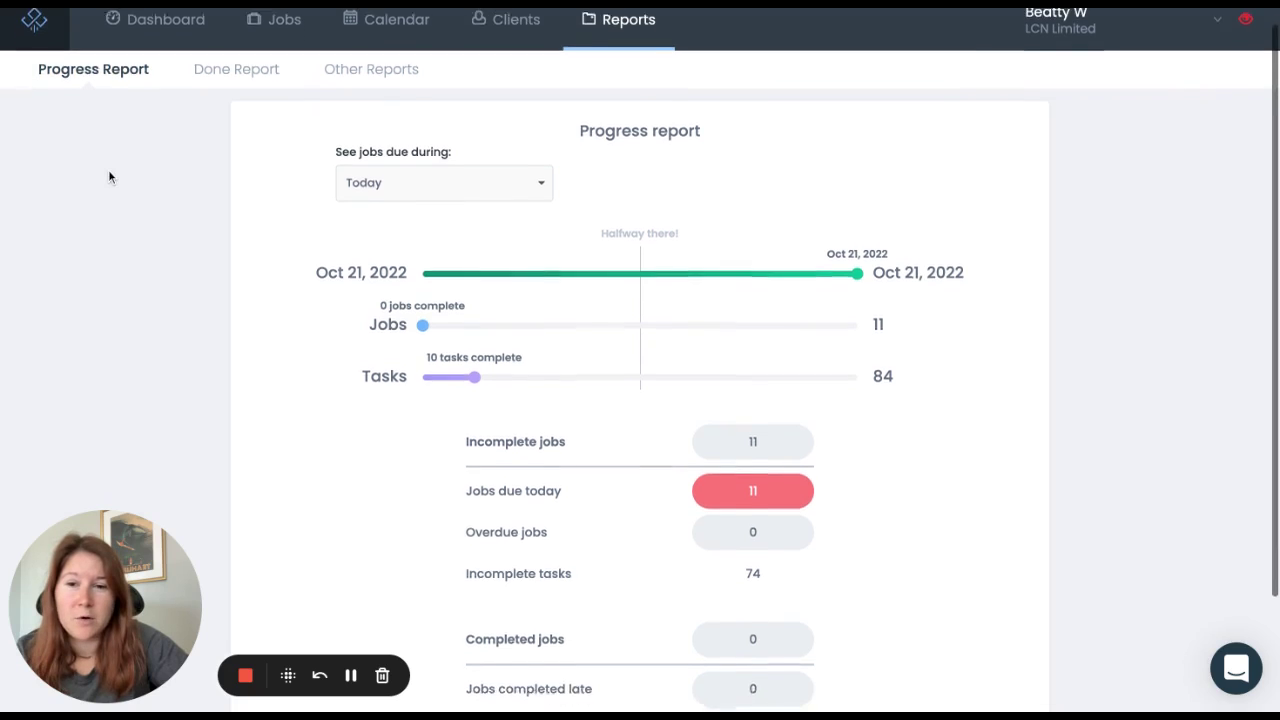
click(529, 162)
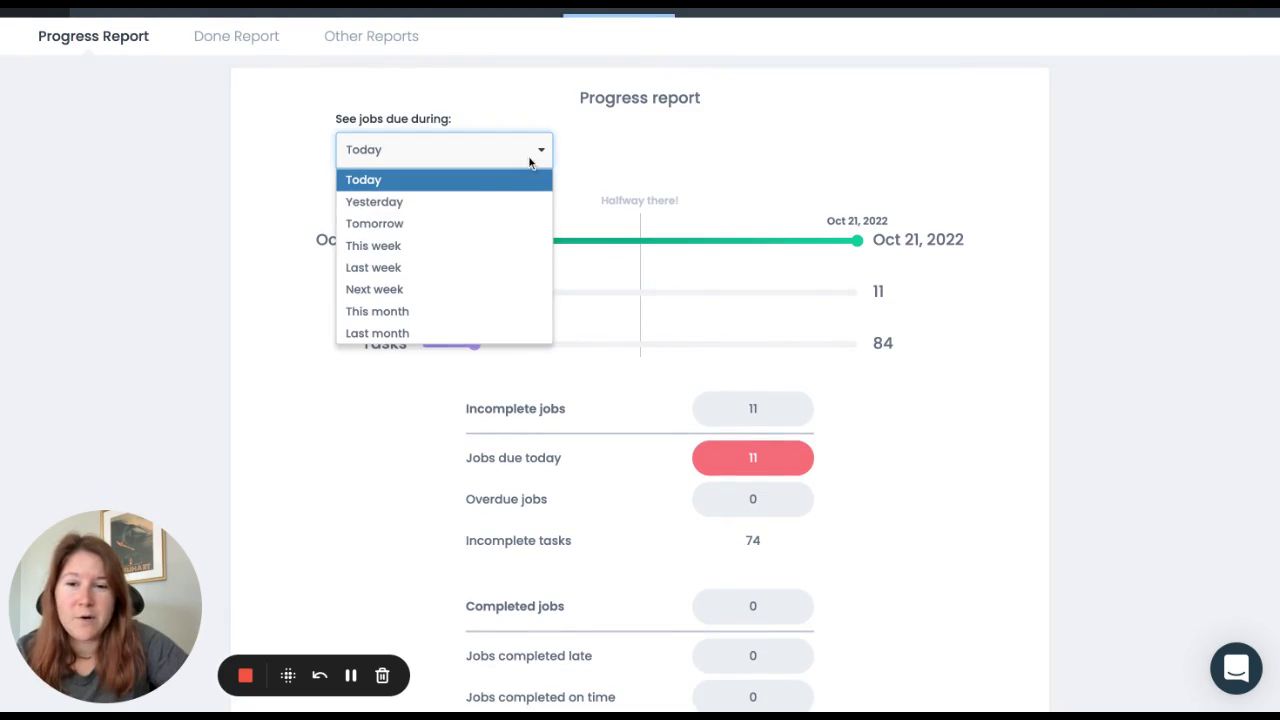
click(440, 247)
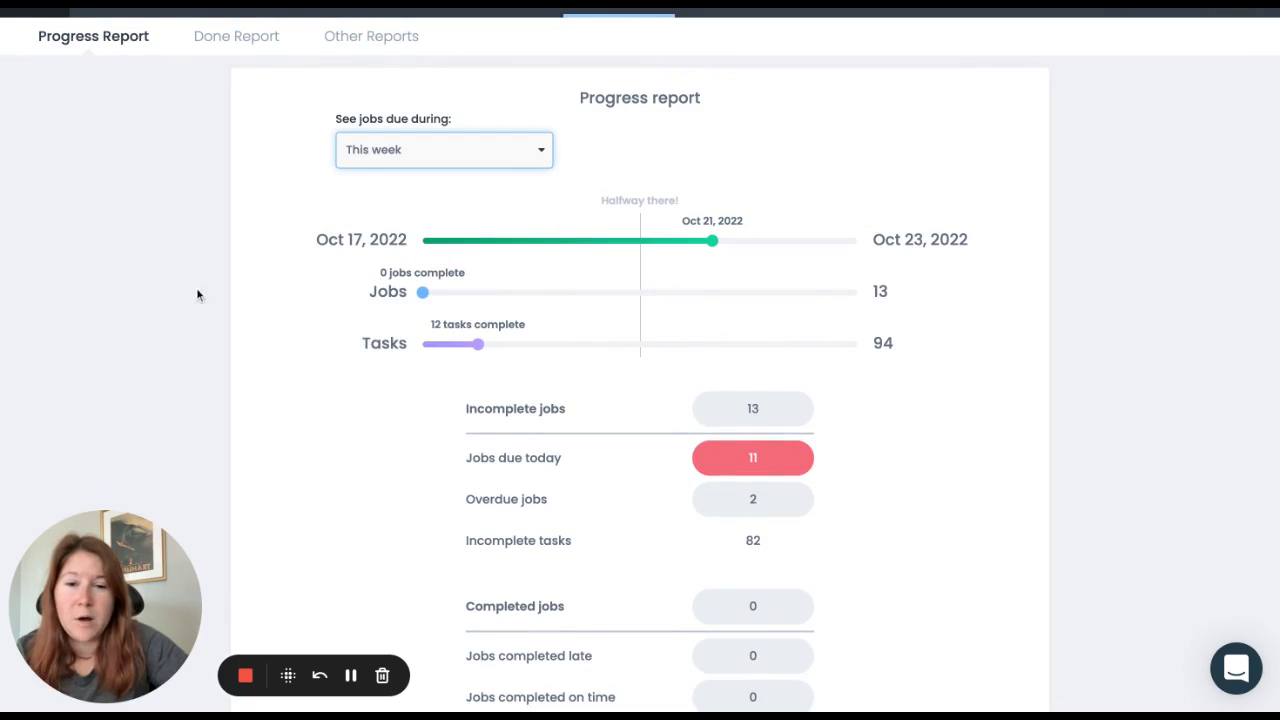
mouse_move(731, 245)
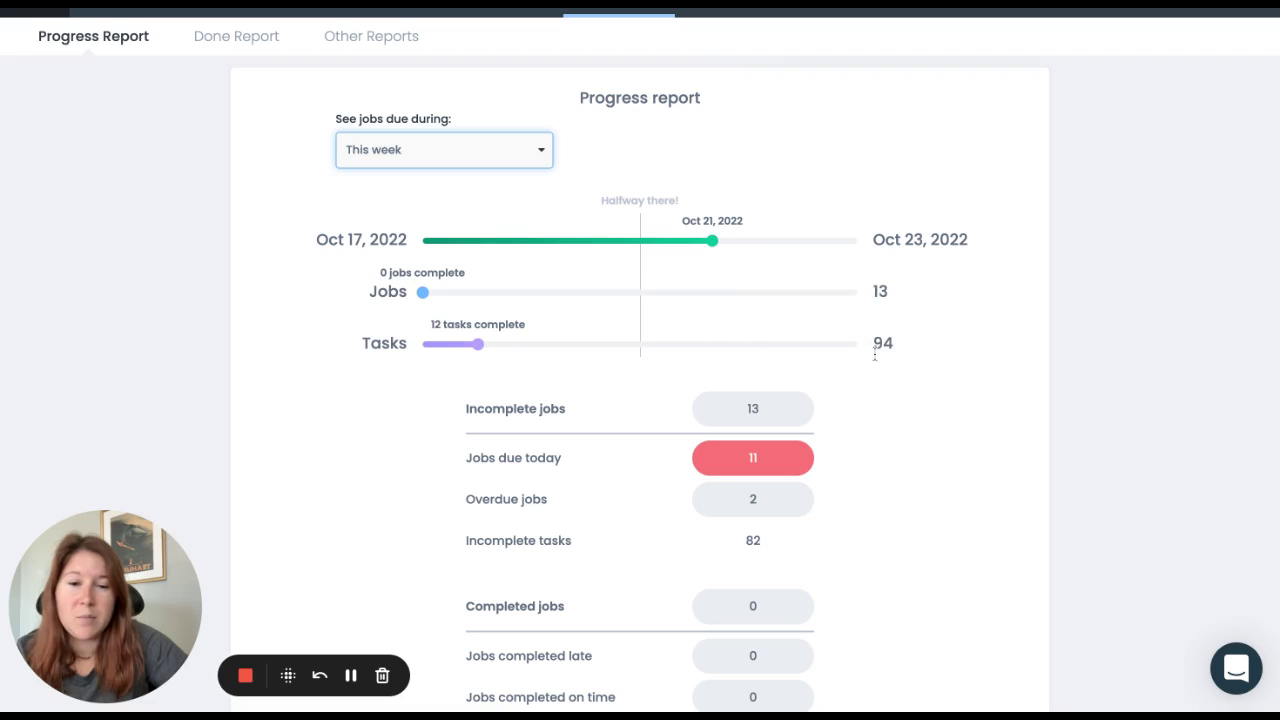
scroll(963, 364, down, 2)
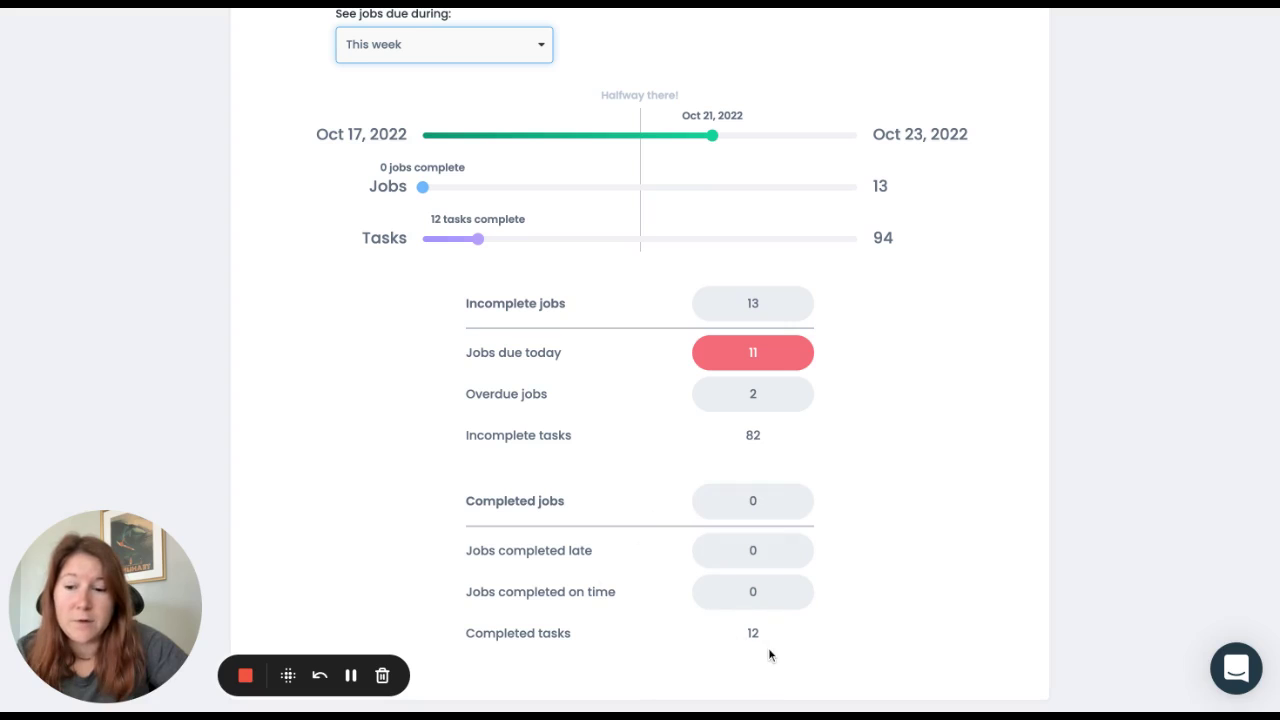
scroll(768, 645, up, 3)
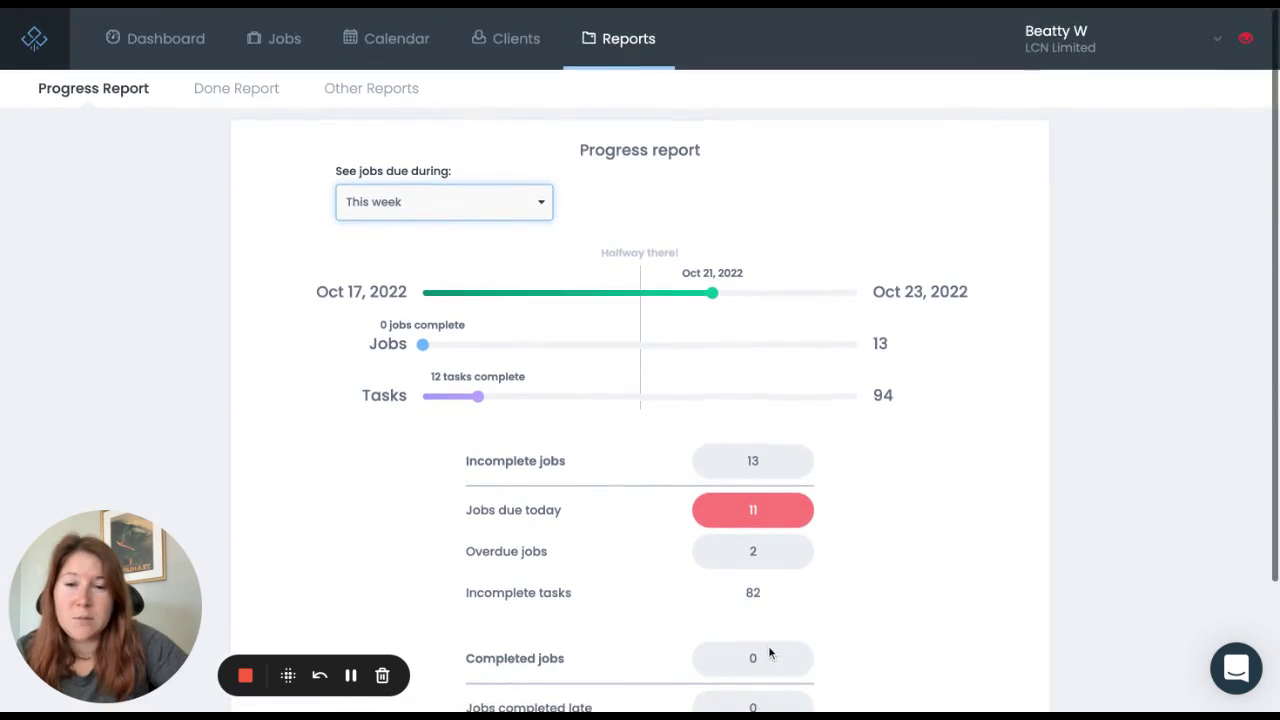
Step: Generate the Done Report for a single staff member and inspect its 48 mins budgeted time
click(240, 89)
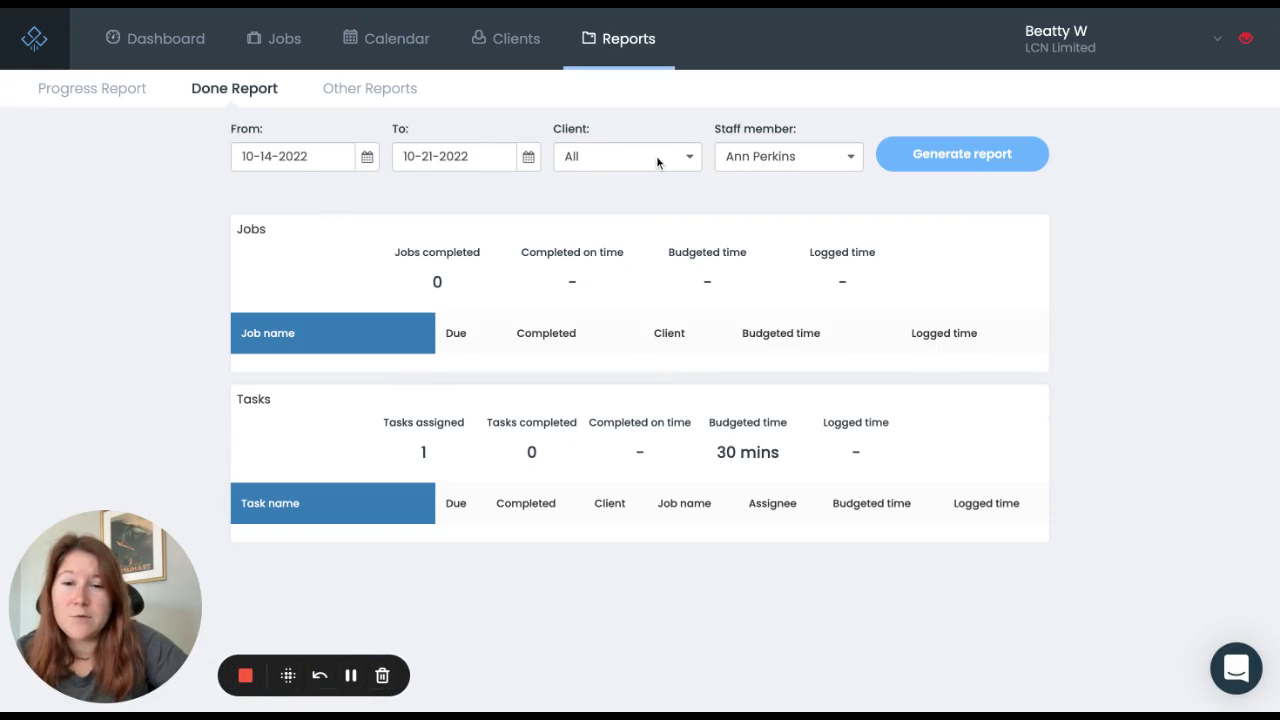
click(784, 171)
click(784, 292)
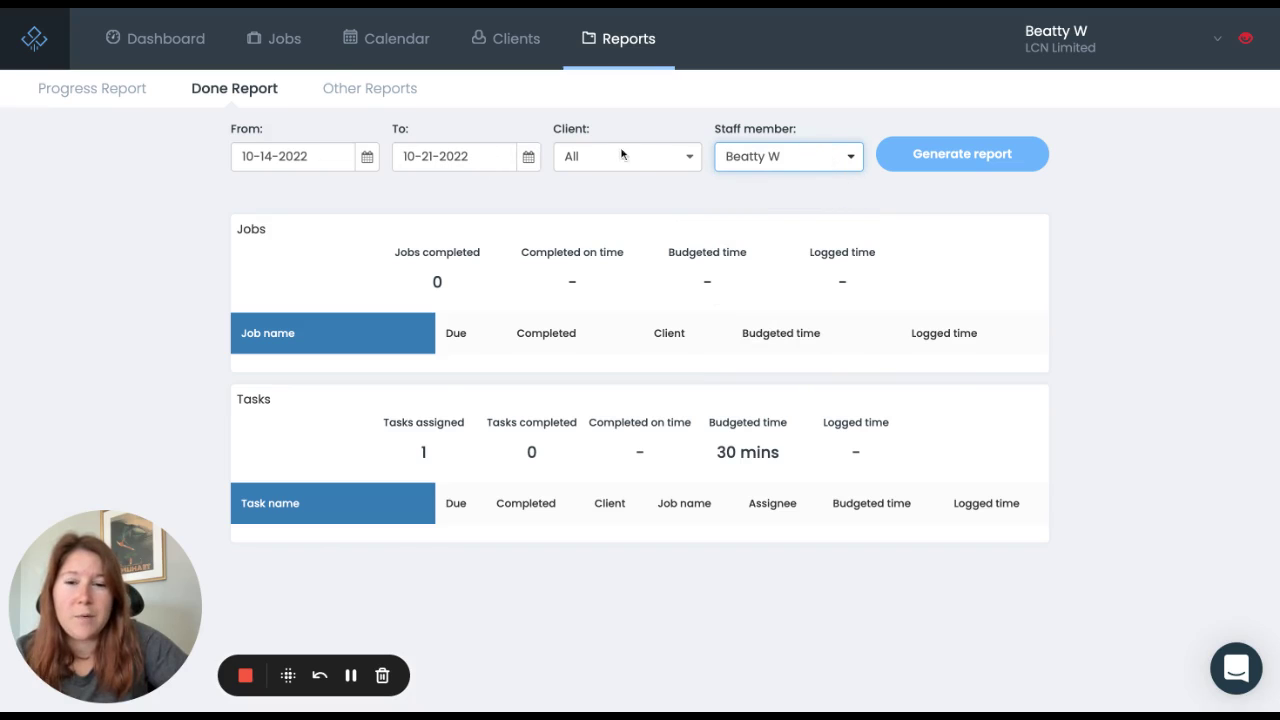
click(944, 160)
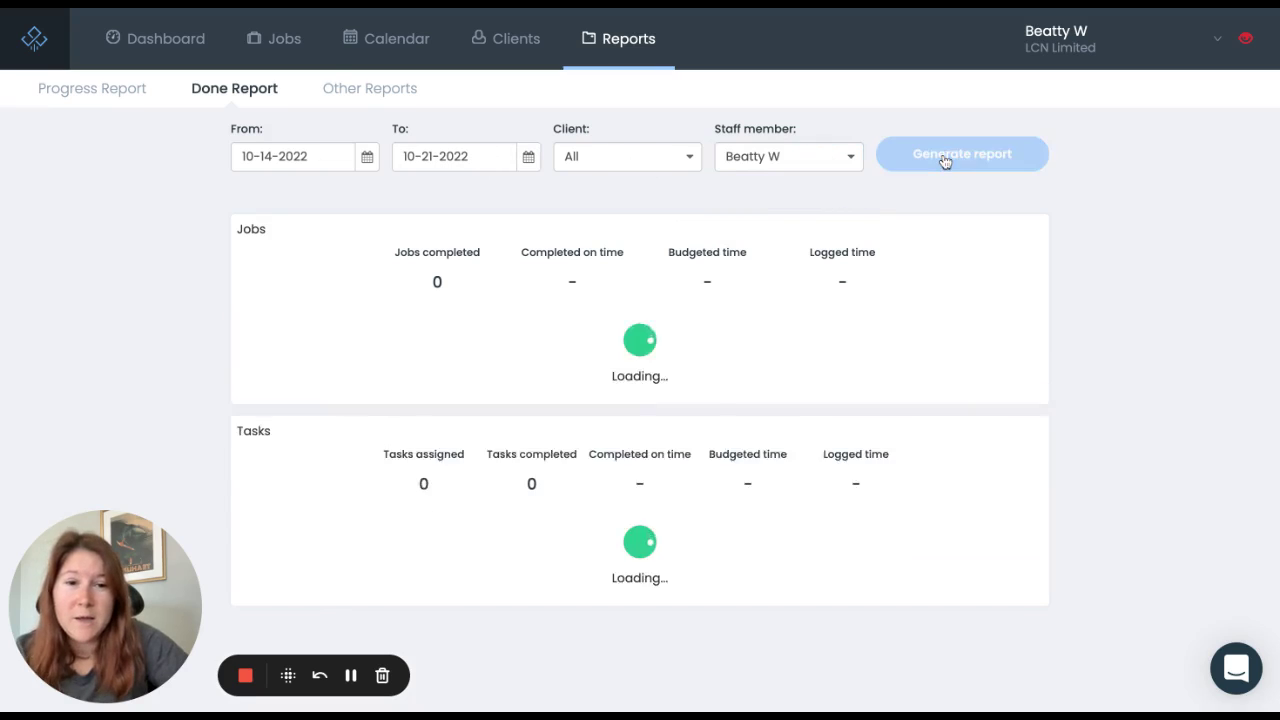
scroll(1081, 264, down, 3)
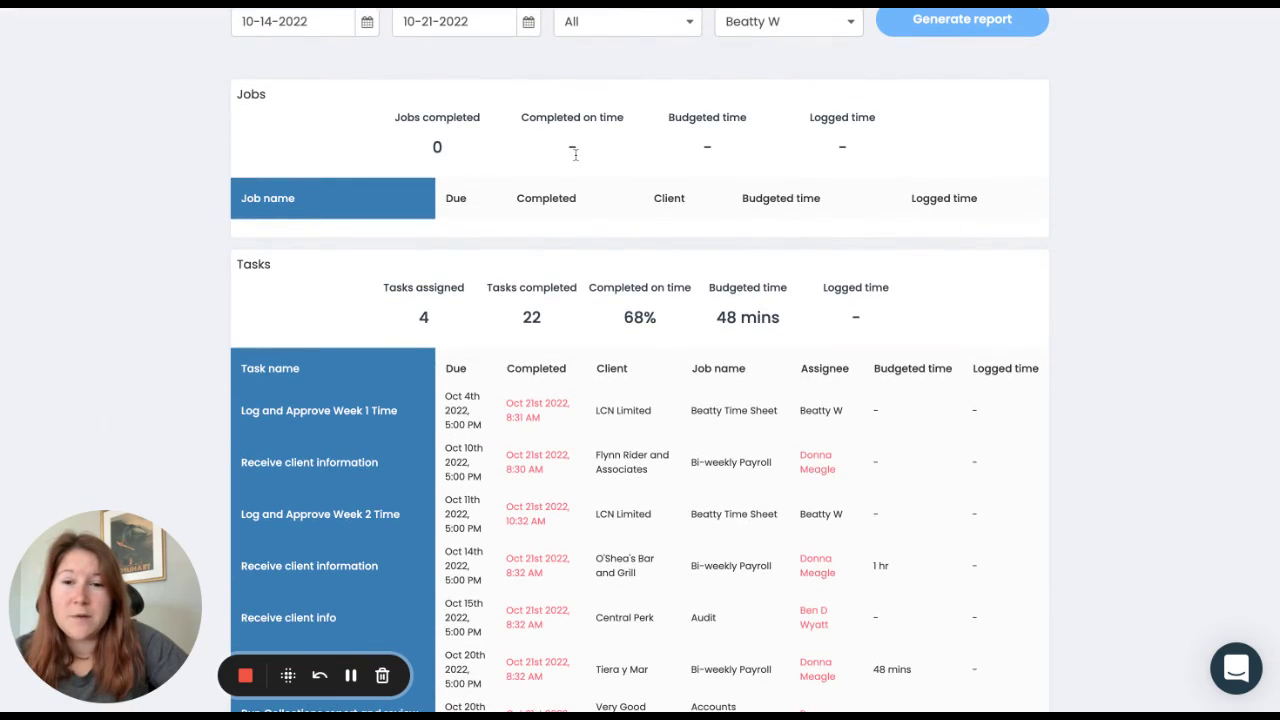
scroll(1028, 243, down, 3)
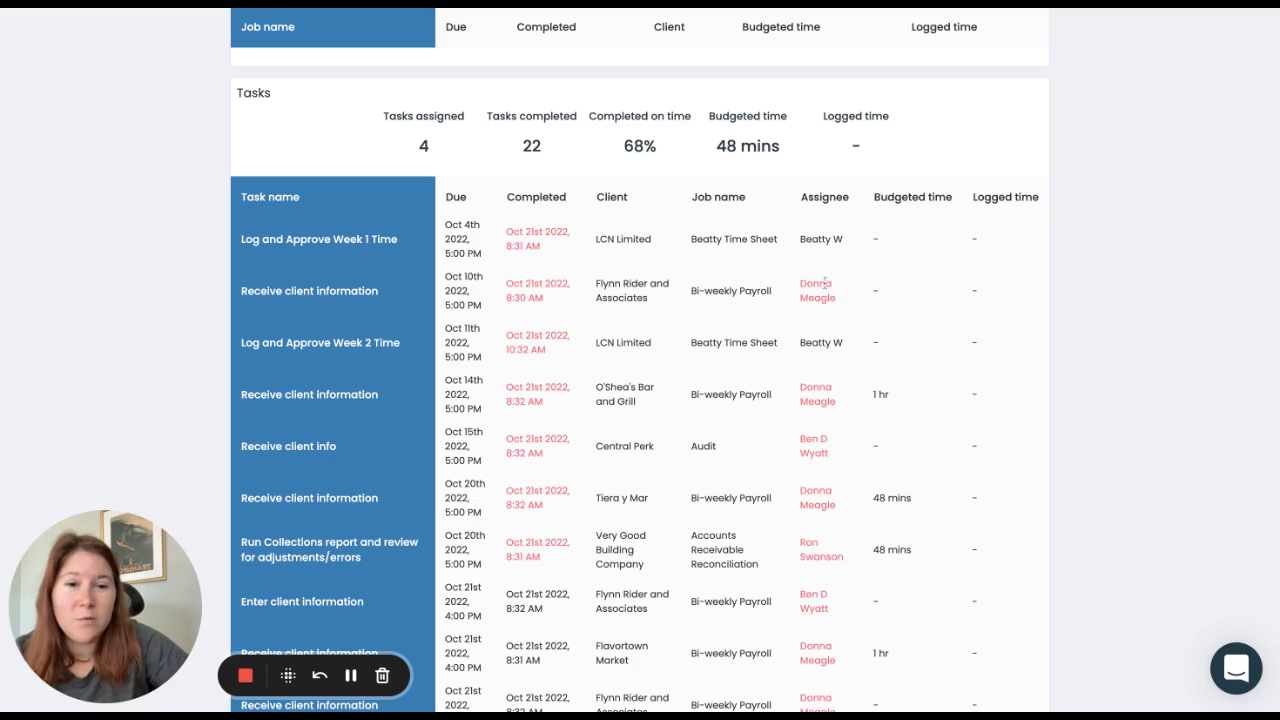
drag(718, 148, 841, 150)
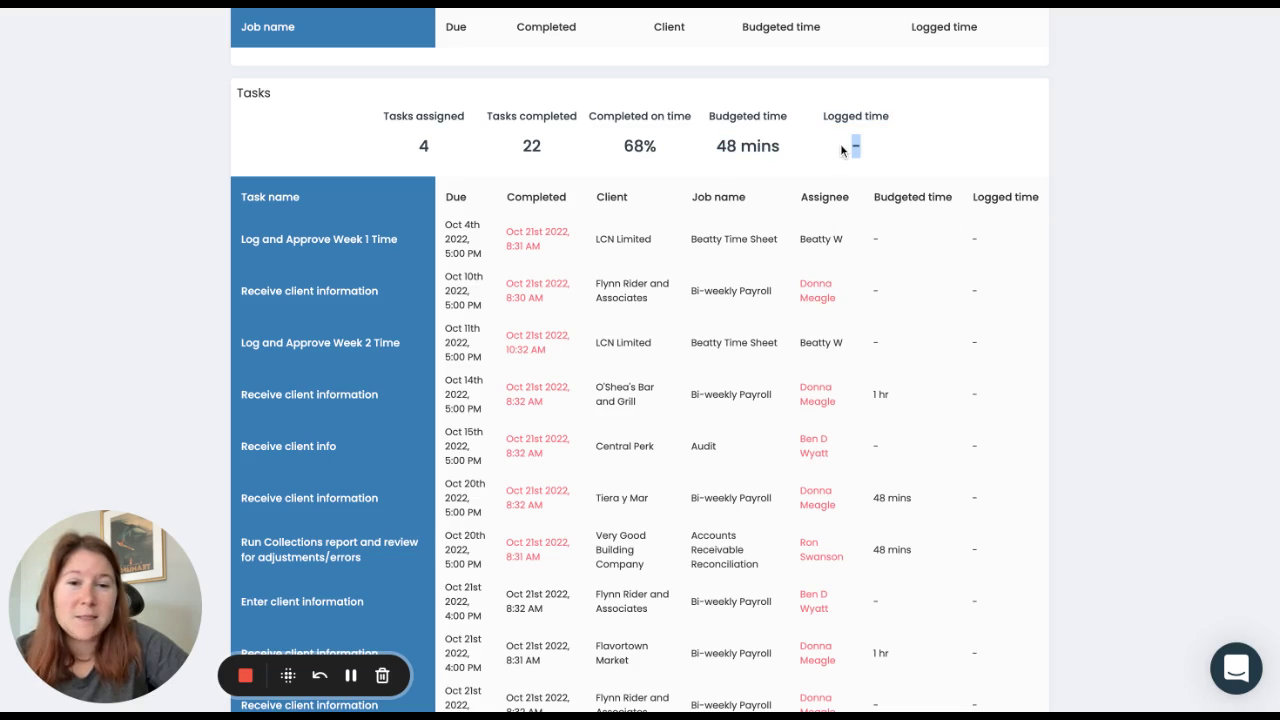
click(897, 150)
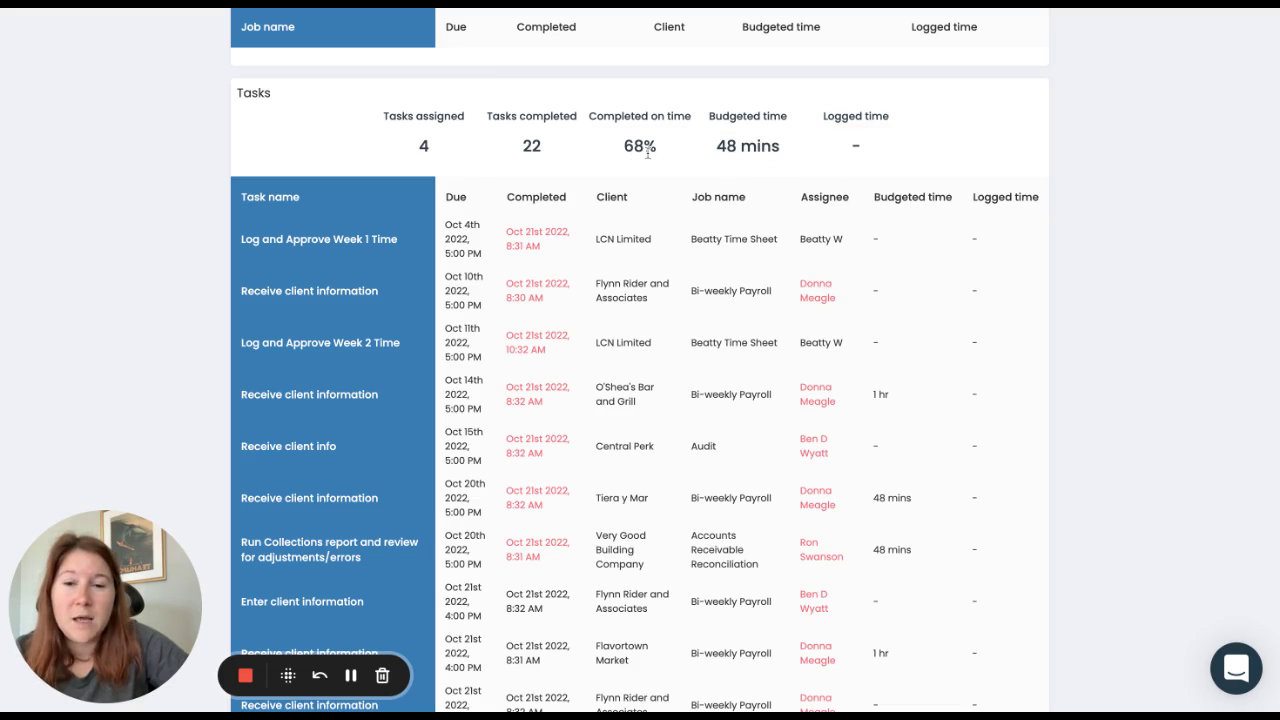
scroll(647, 153, down, 1)
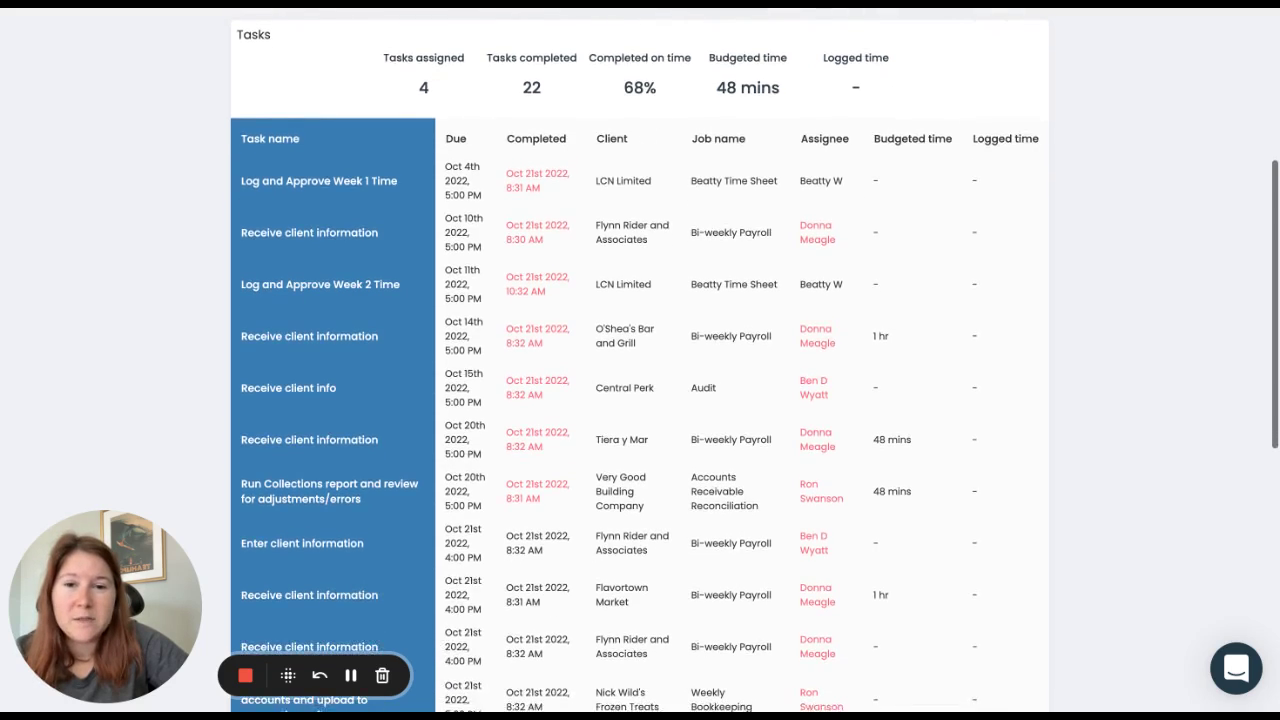
scroll(647, 153, up, 1)
scroll(595, 159, up, 1)
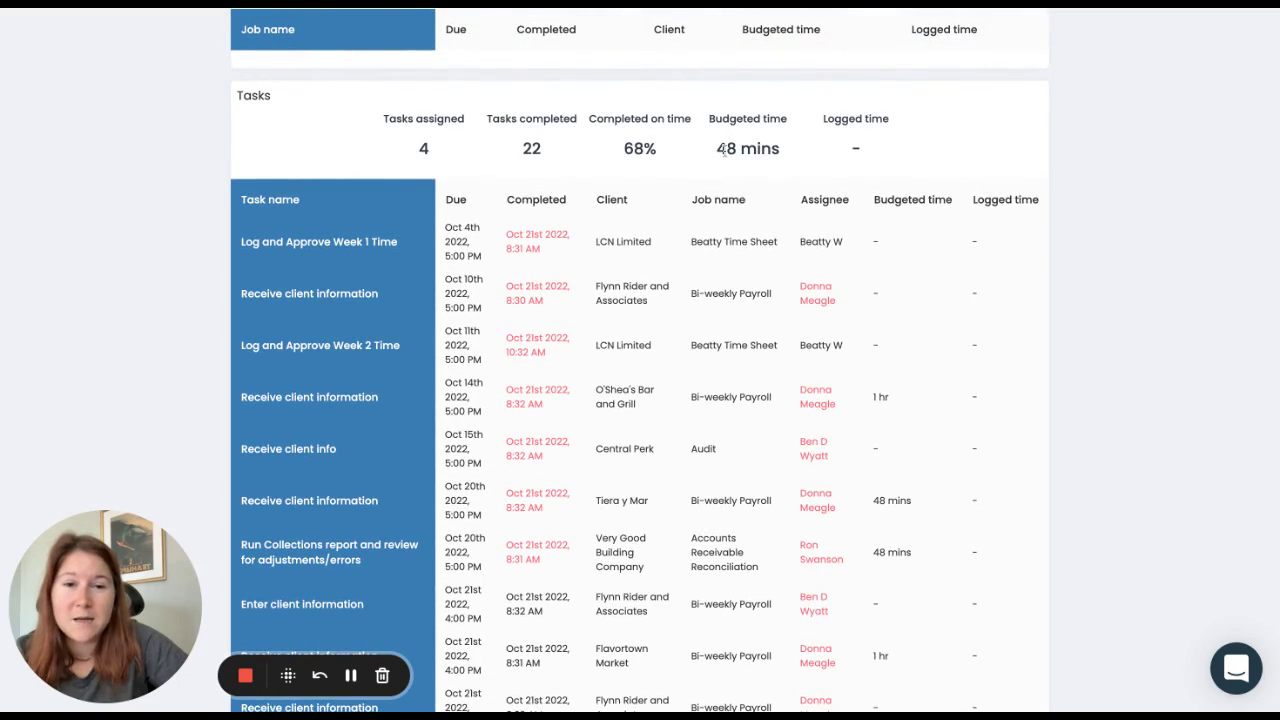
scroll(786, 183, up, 4)
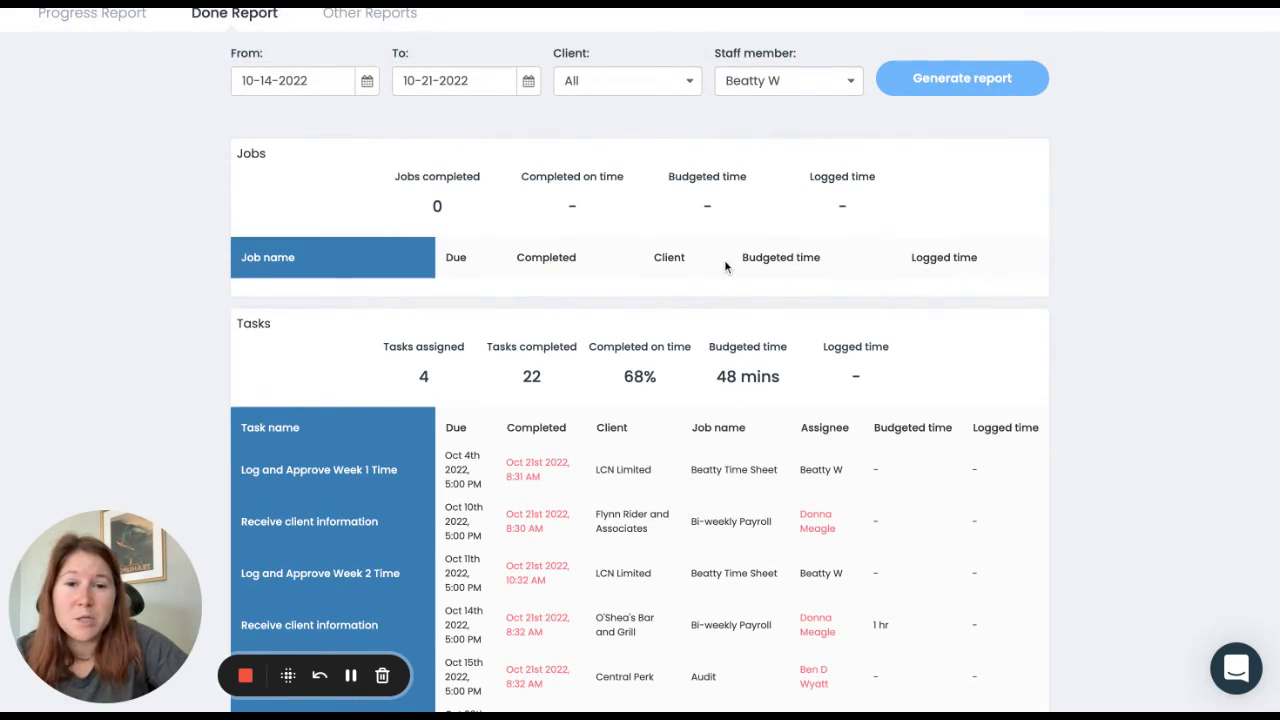
scroll(726, 262, up, 1)
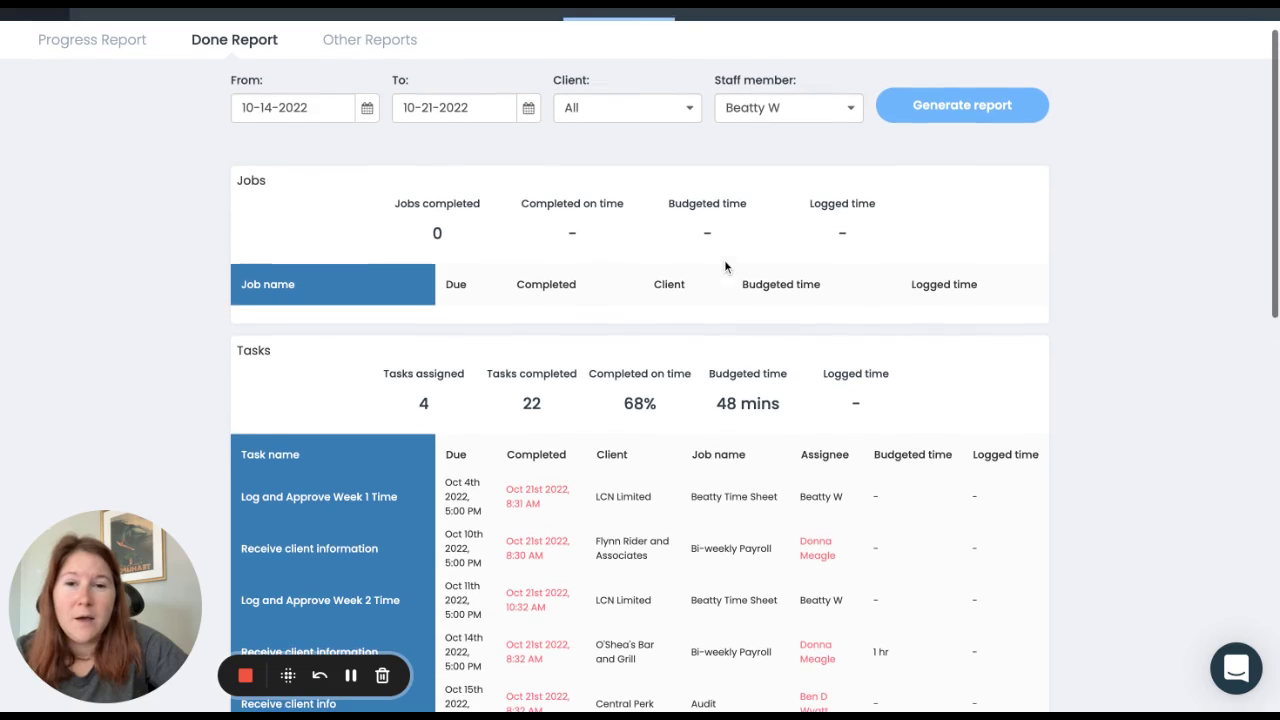
Step: Regenerate the Done Report for all staff and client LCN Limited, showing 4 completed tasks
click(823, 108)
scroll(760, 180, down, 1)
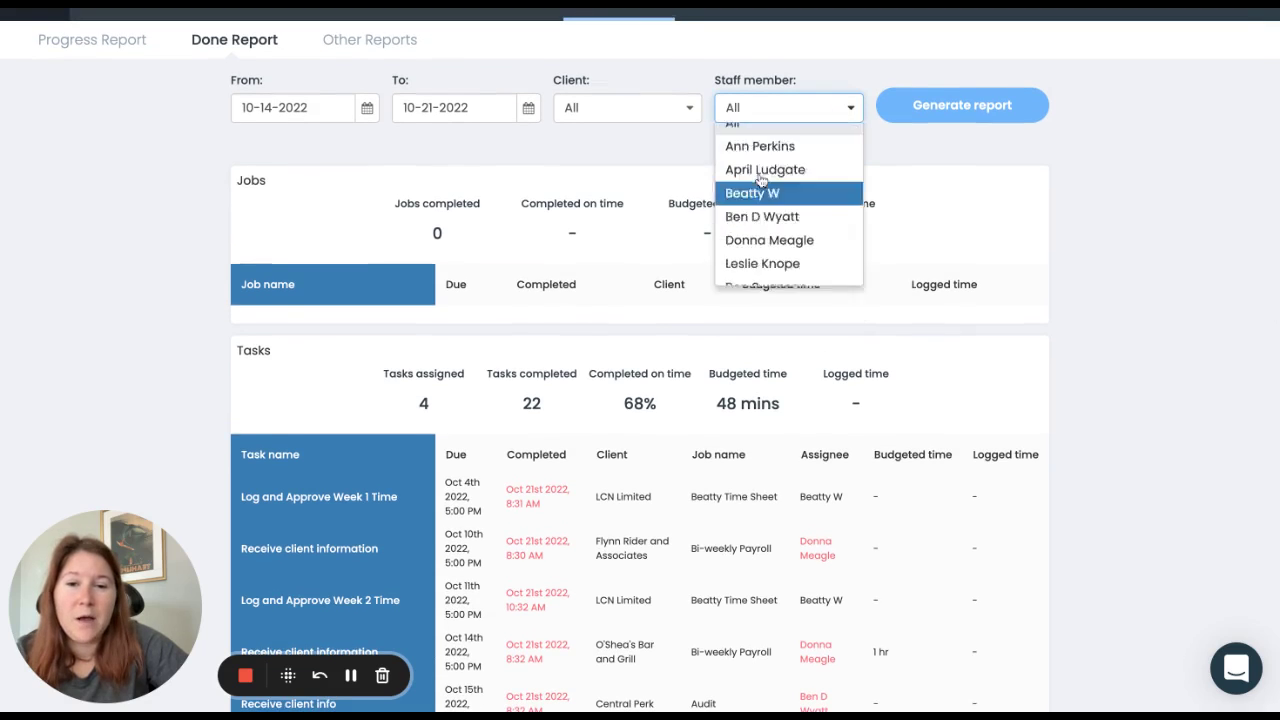
click(680, 108)
scroll(641, 229, down, 5)
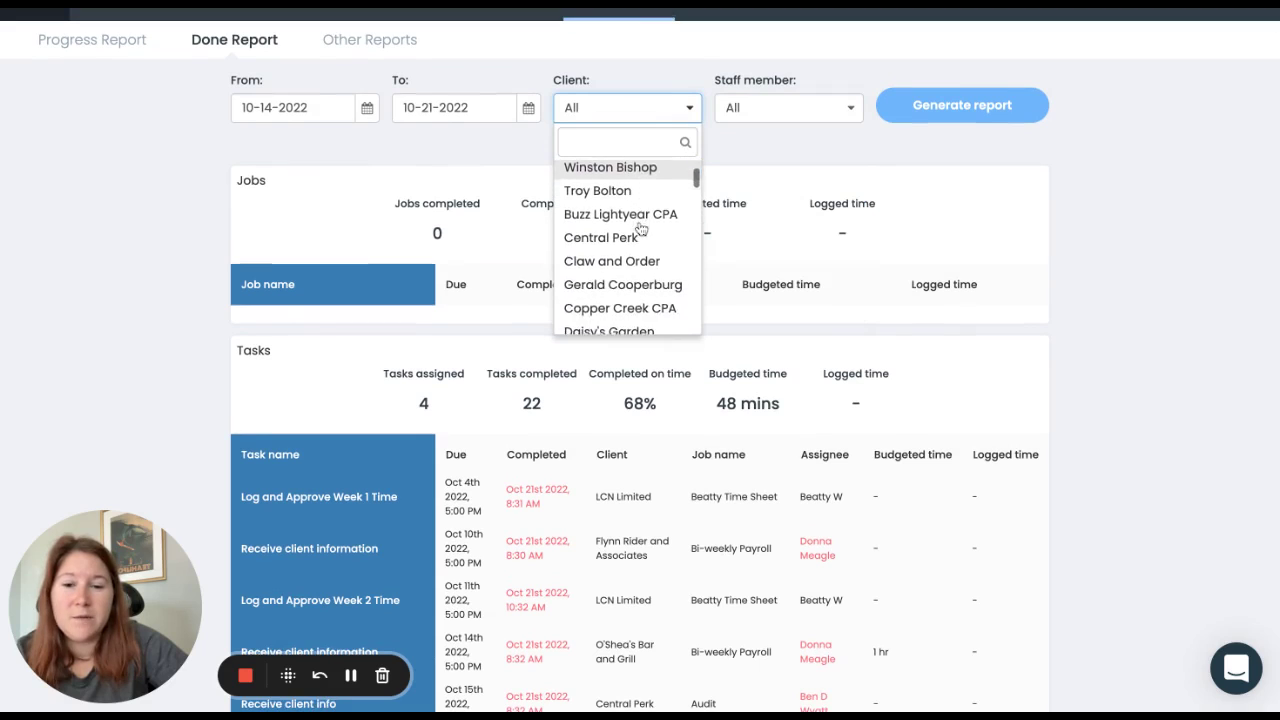
scroll(628, 229, down, 6)
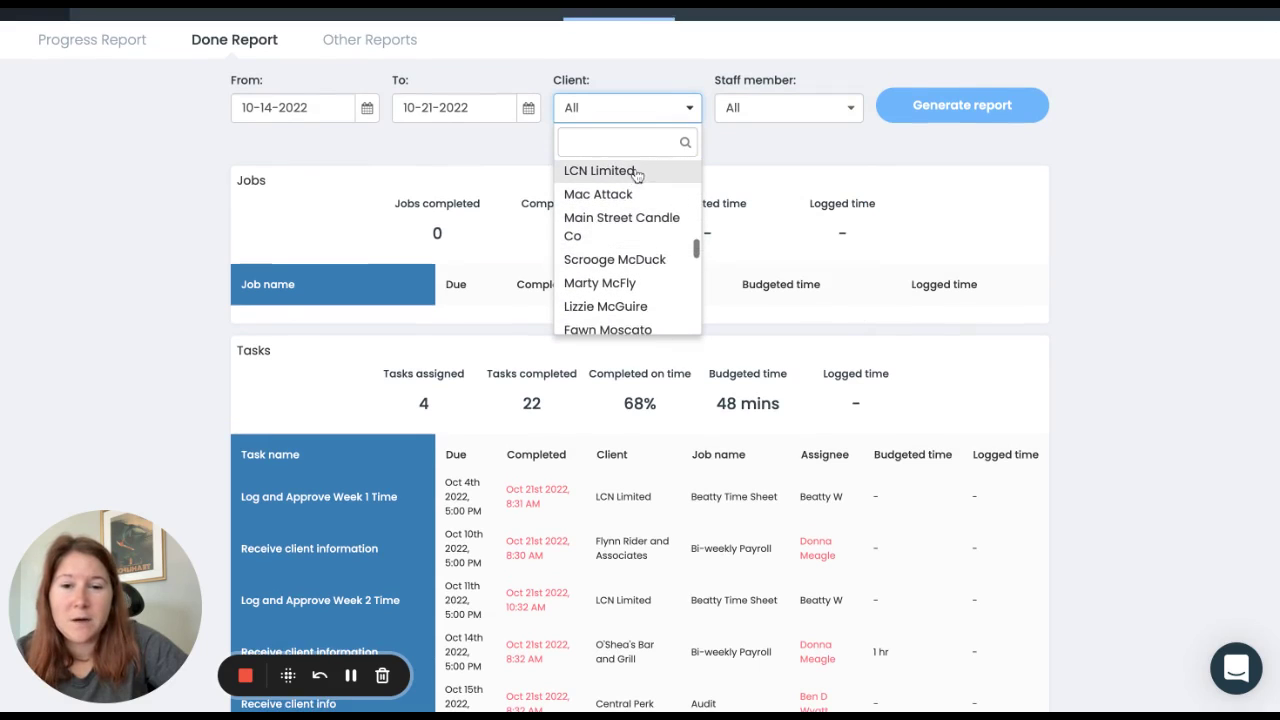
click(625, 173)
click(945, 108)
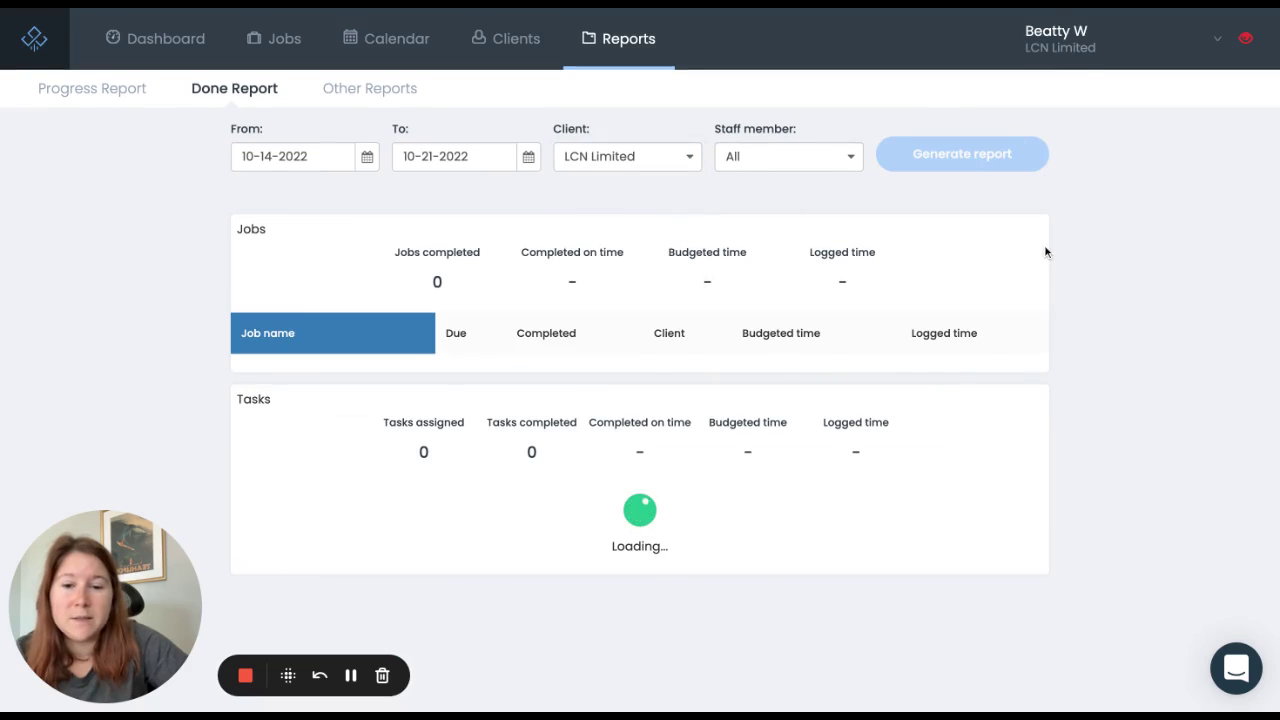
scroll(1083, 305, down, 1)
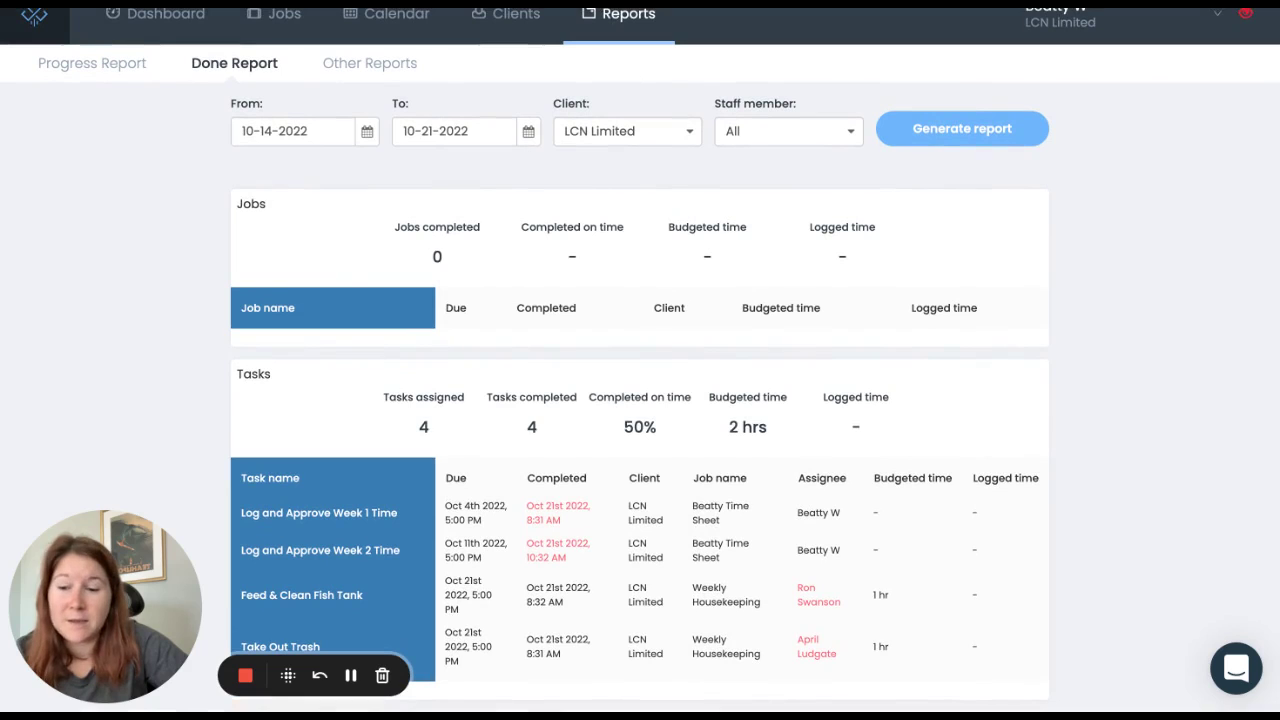
scroll(640, 360, up, 1)
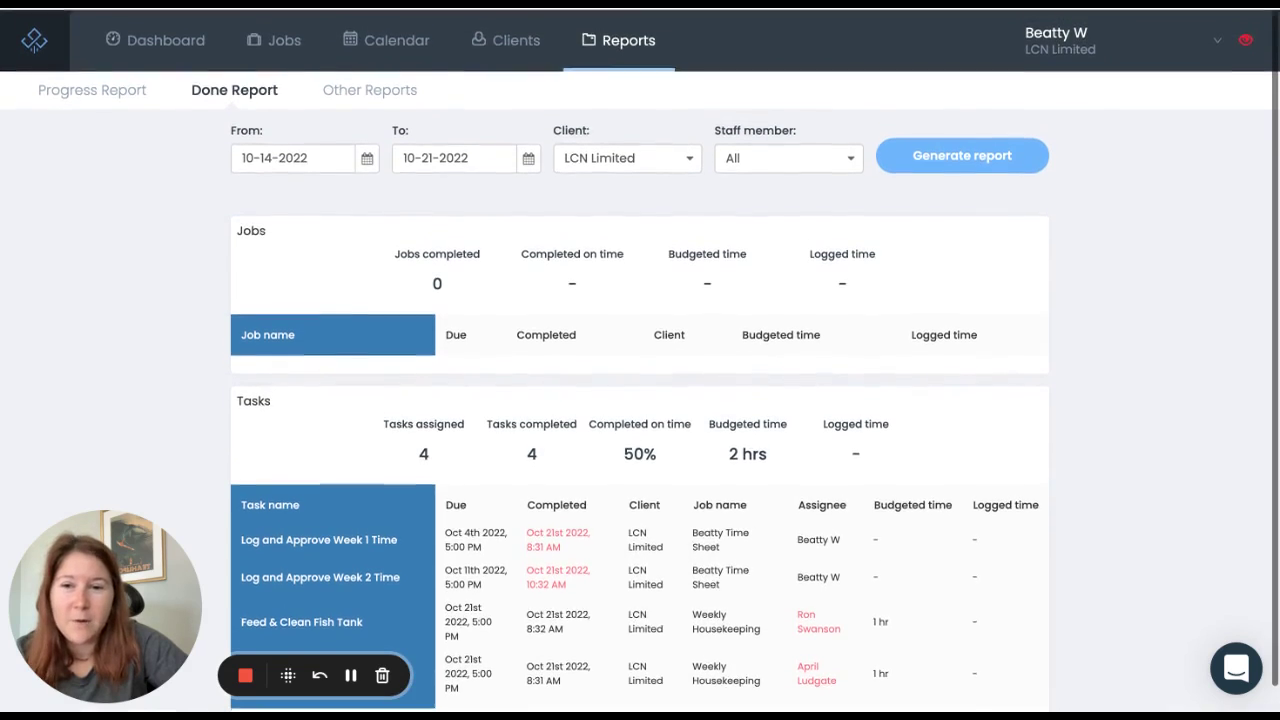
click(389, 90)
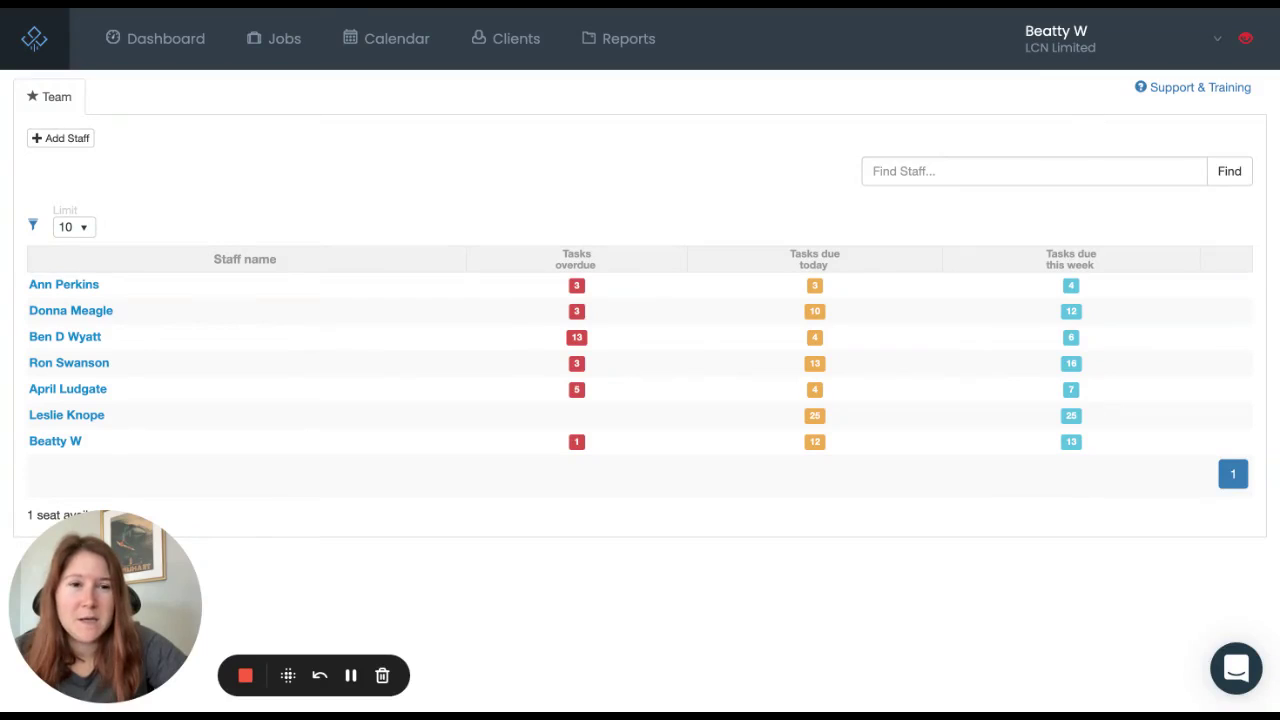
Step: Open the account menu to reach the Manage My Team entry
click(1055, 35)
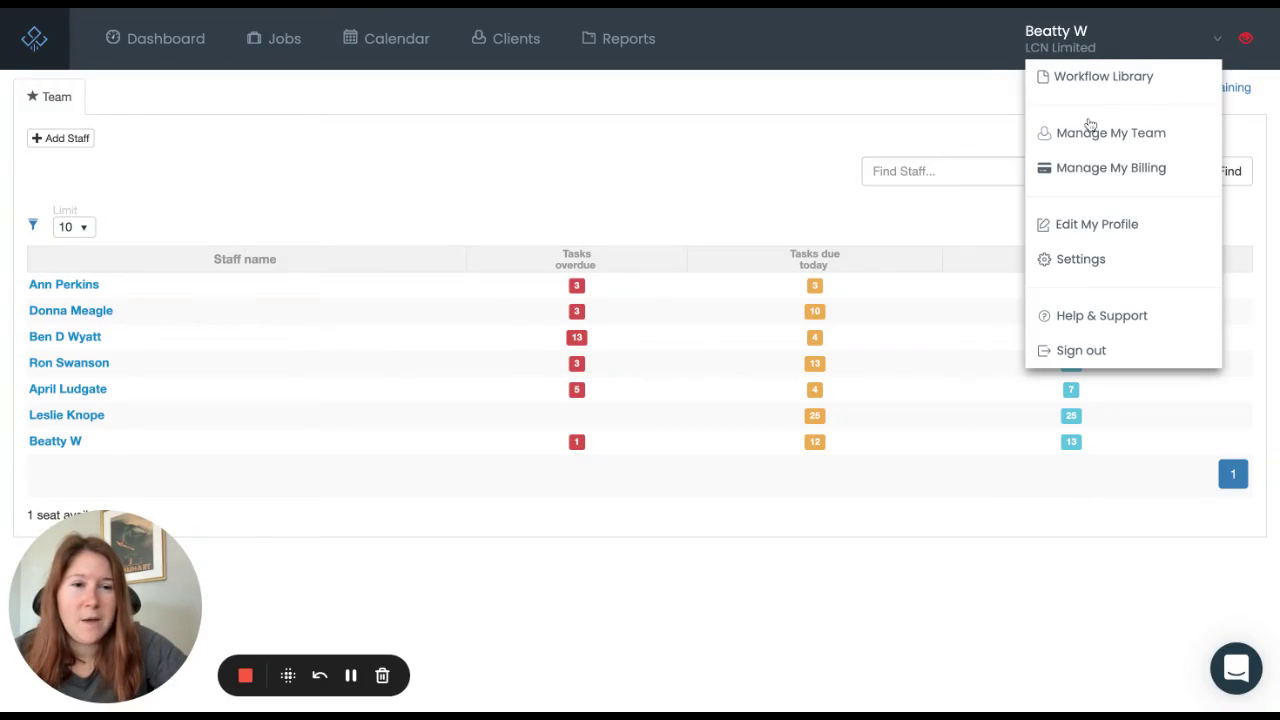
Step: On the Team page, trial a red colour for a new staff member, cancel, then open the first member
click(1089, 133)
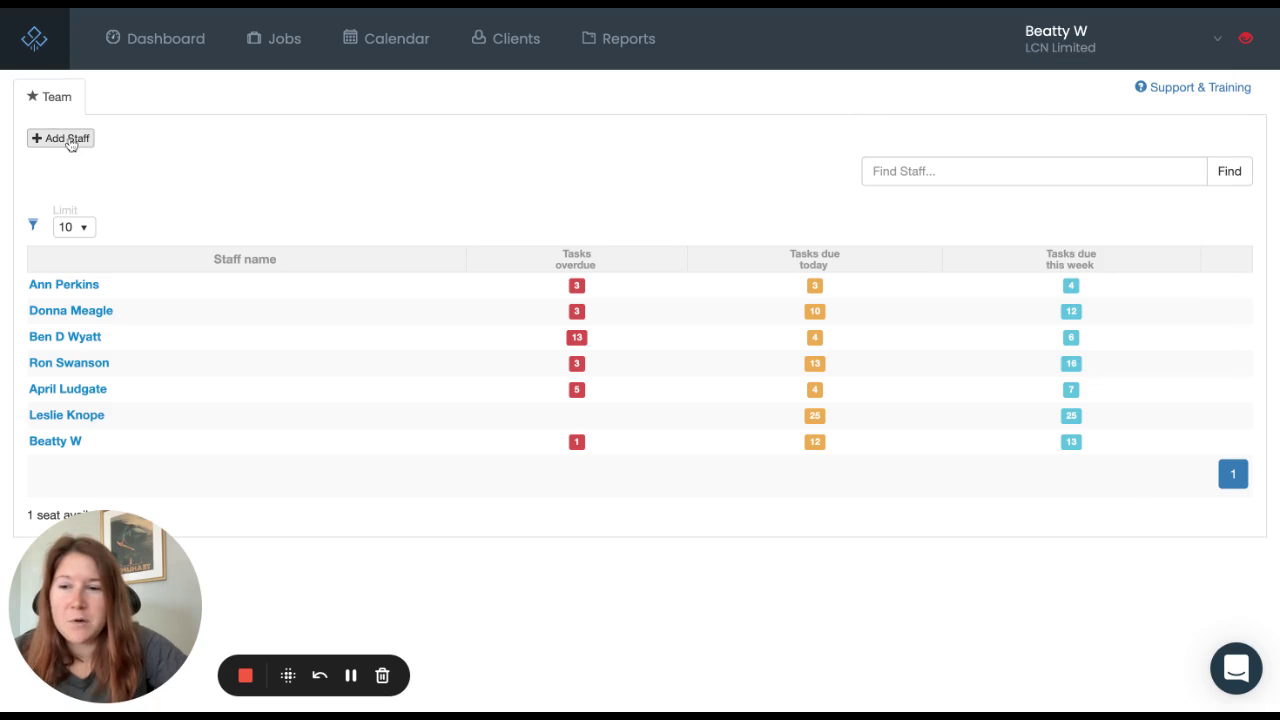
click(65, 141)
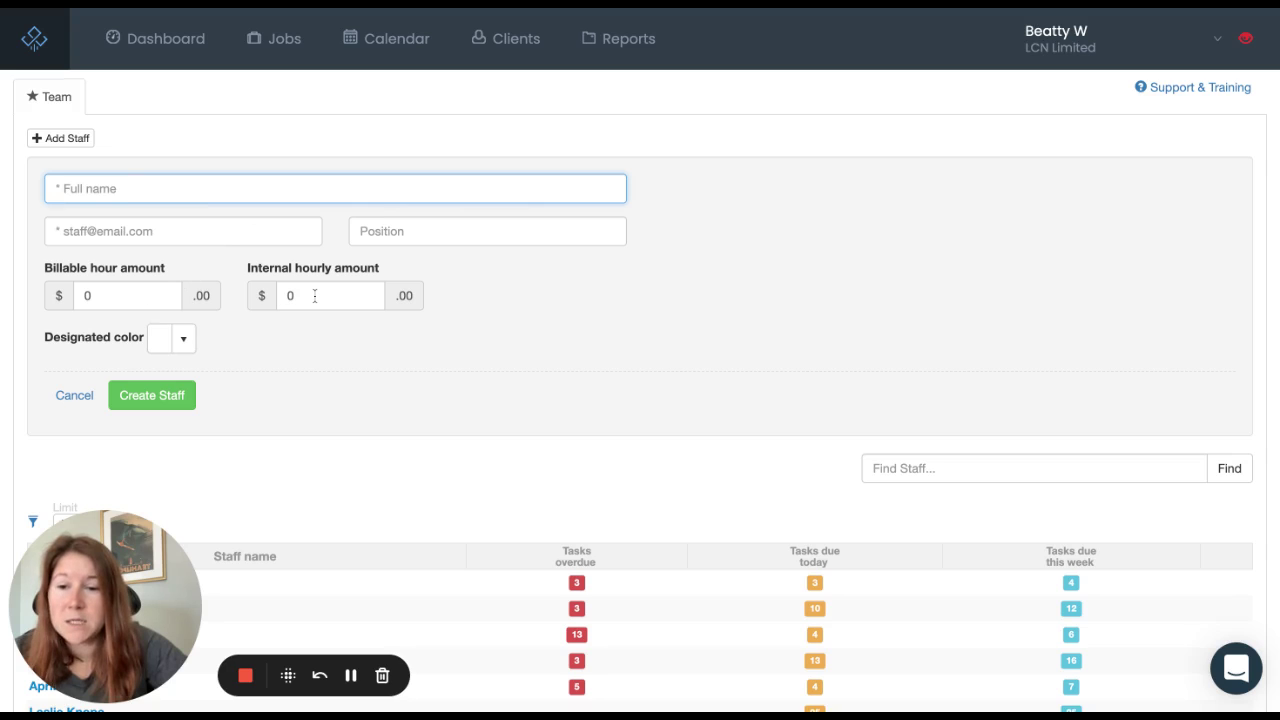
click(184, 338)
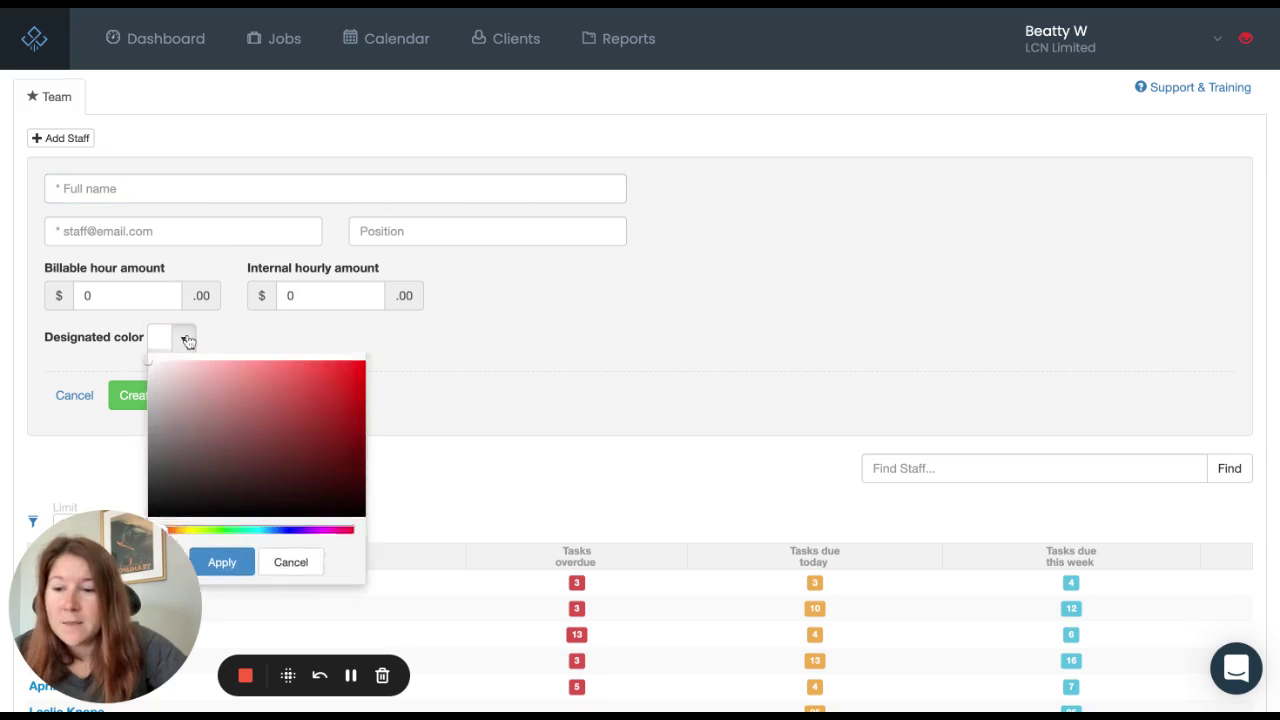
click(293, 424)
click(326, 453)
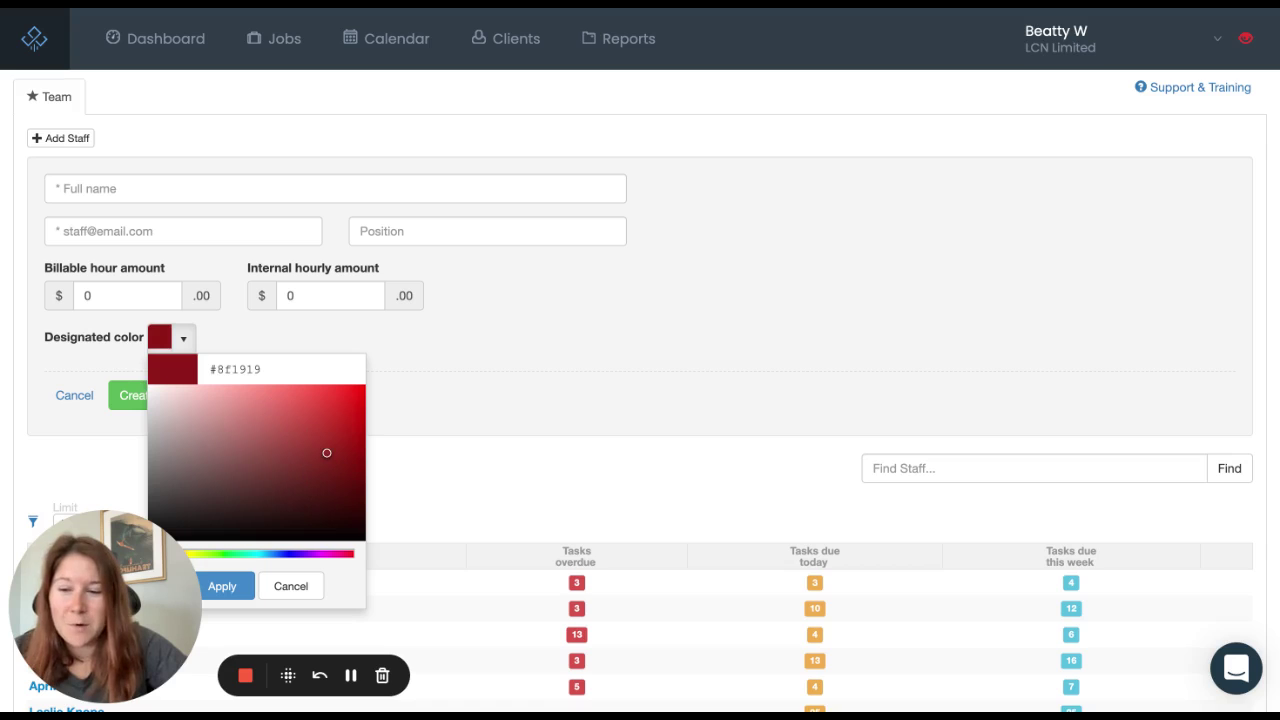
click(293, 590)
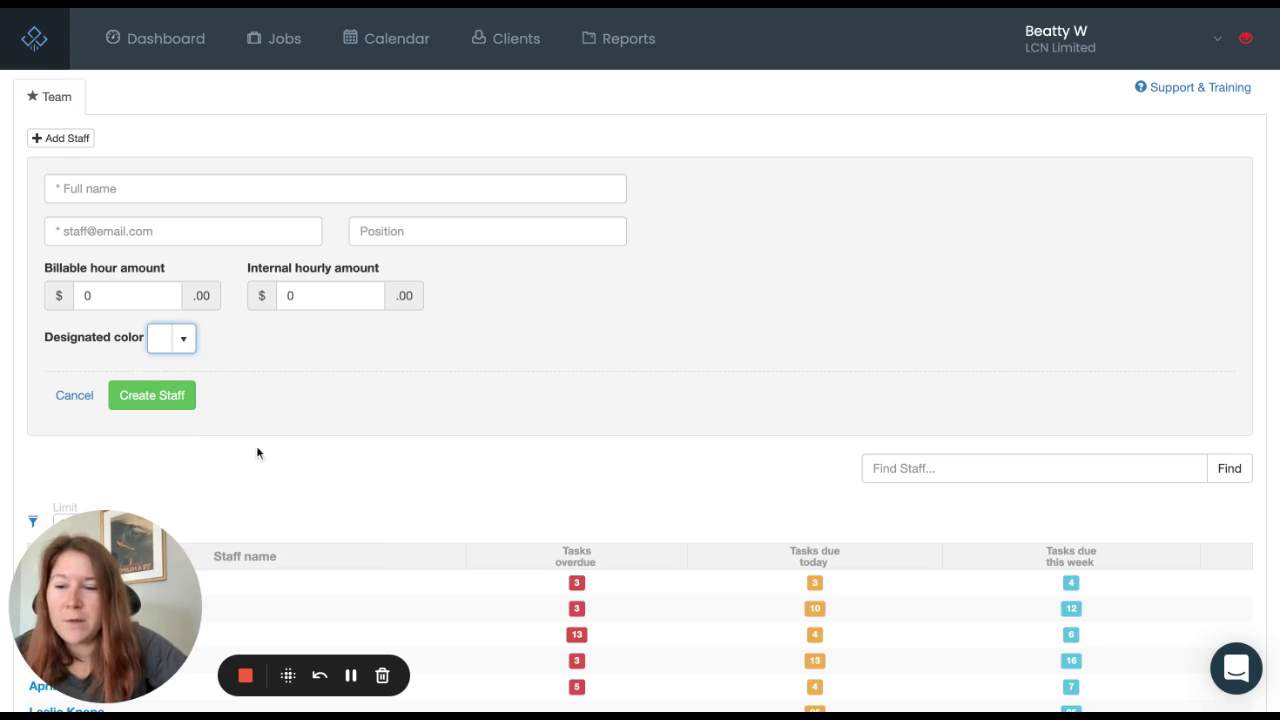
scroll(220, 405, down, 3)
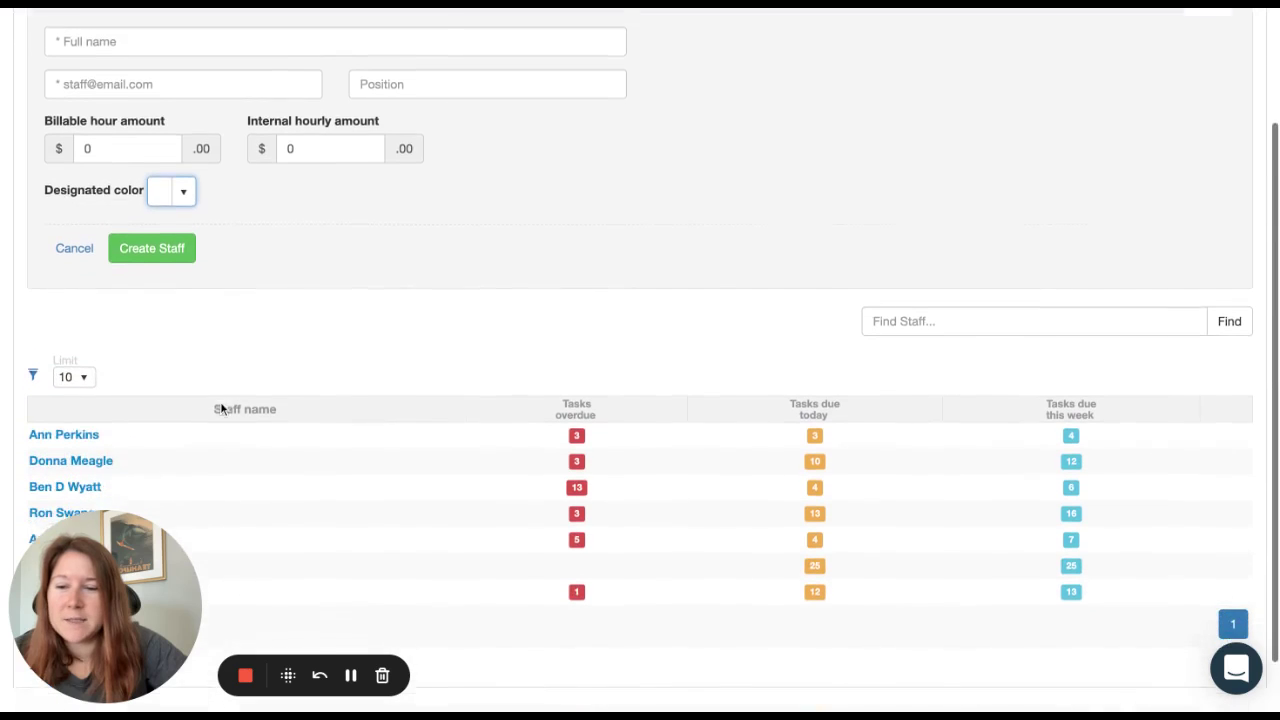
click(86, 418)
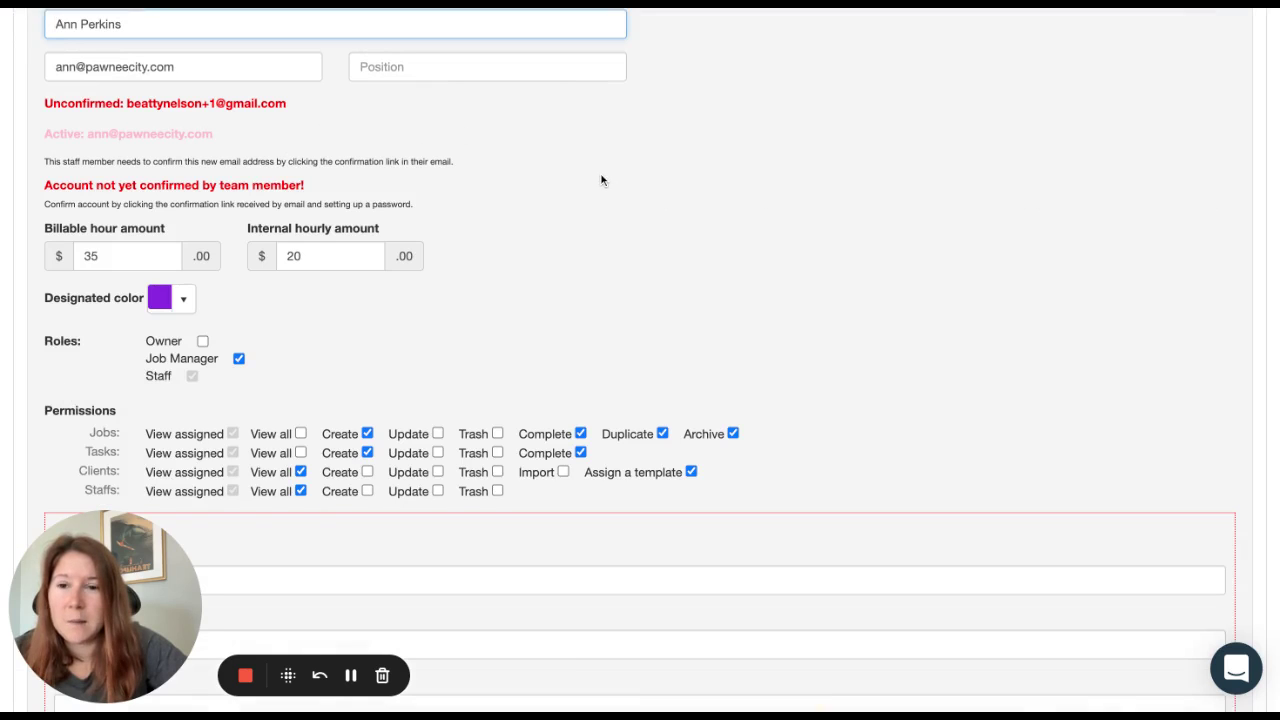
Step: Compare Owner and Job Manager permissions, leaving the staff member as Job Manager only
scroll(640, 360, down, 1)
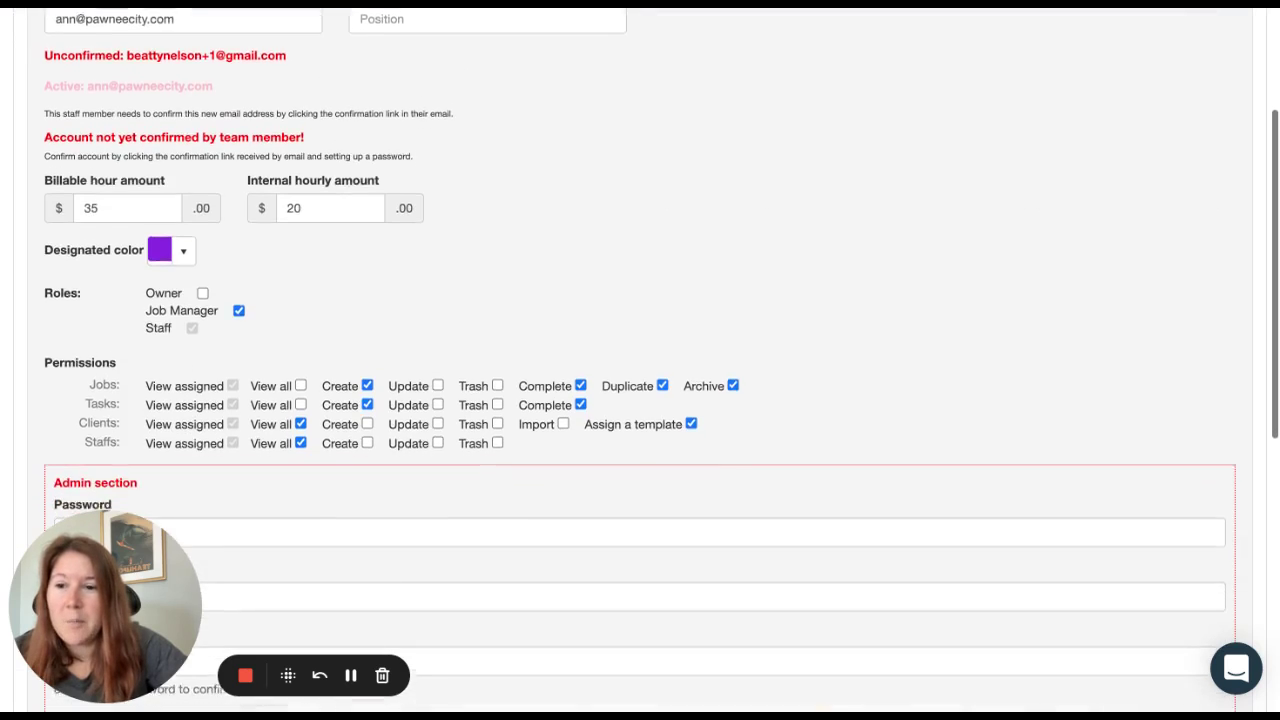
scroll(640, 360, down, 3)
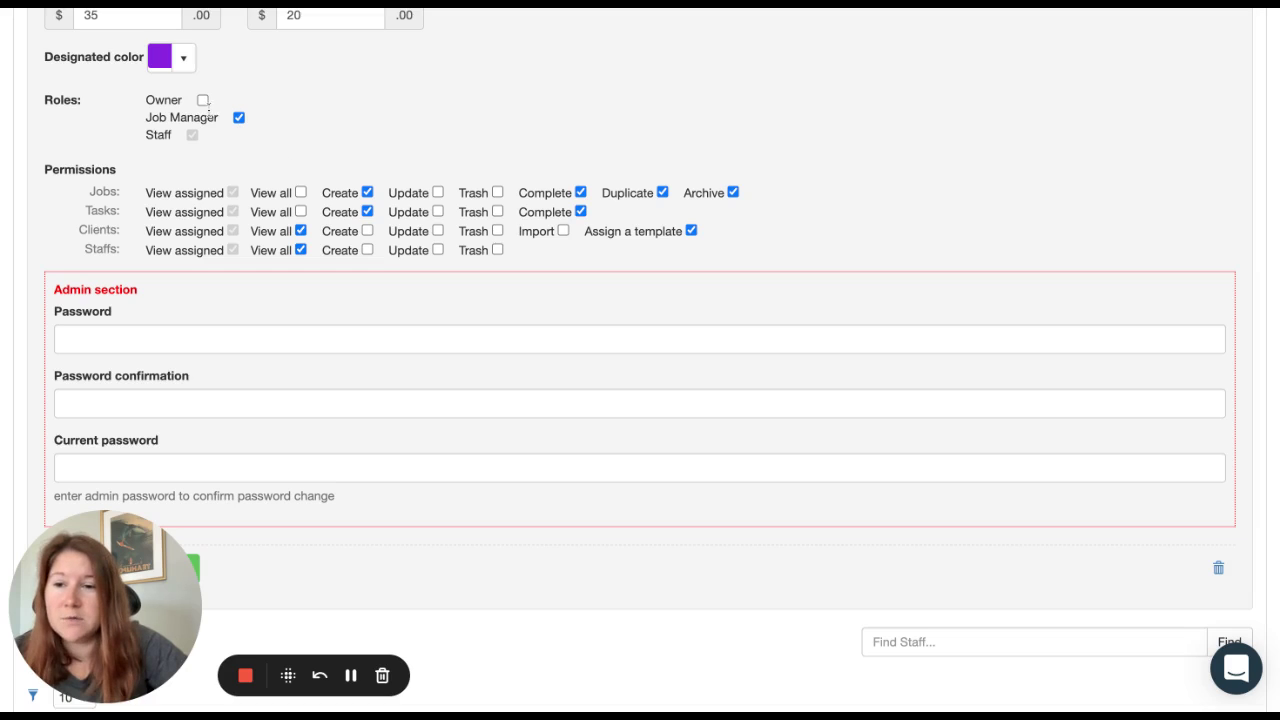
click(202, 100)
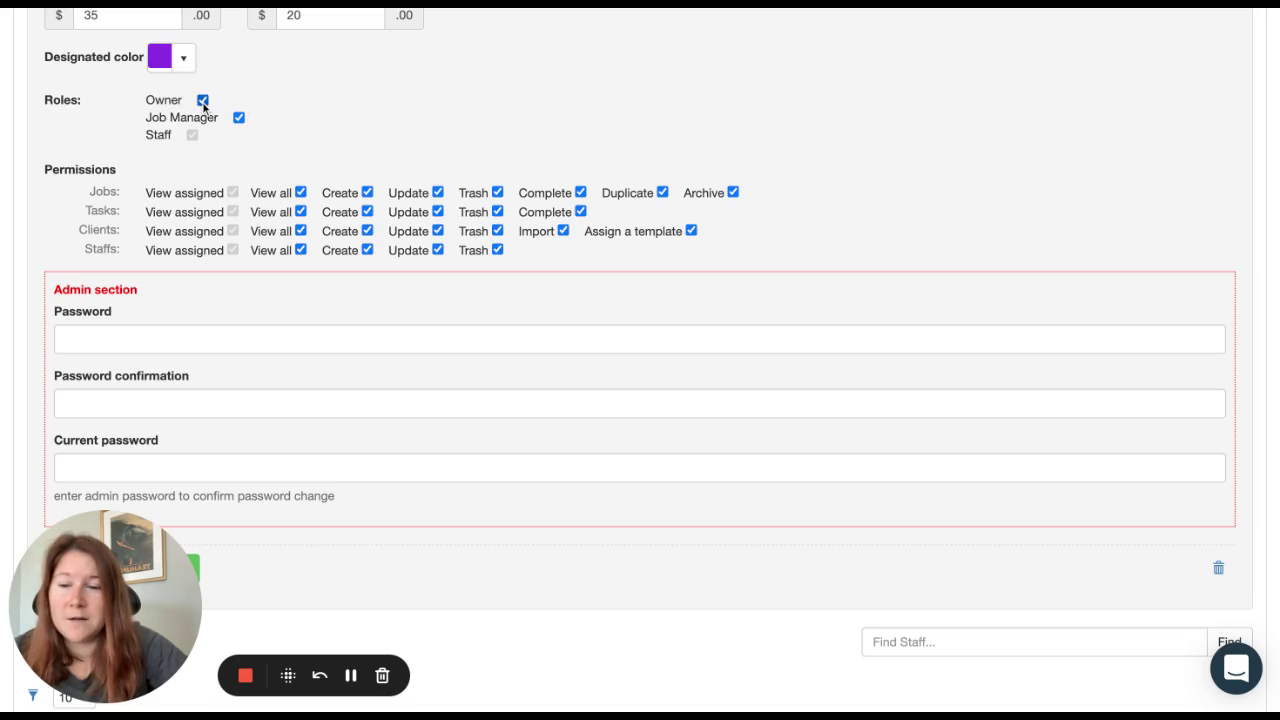
click(202, 100)
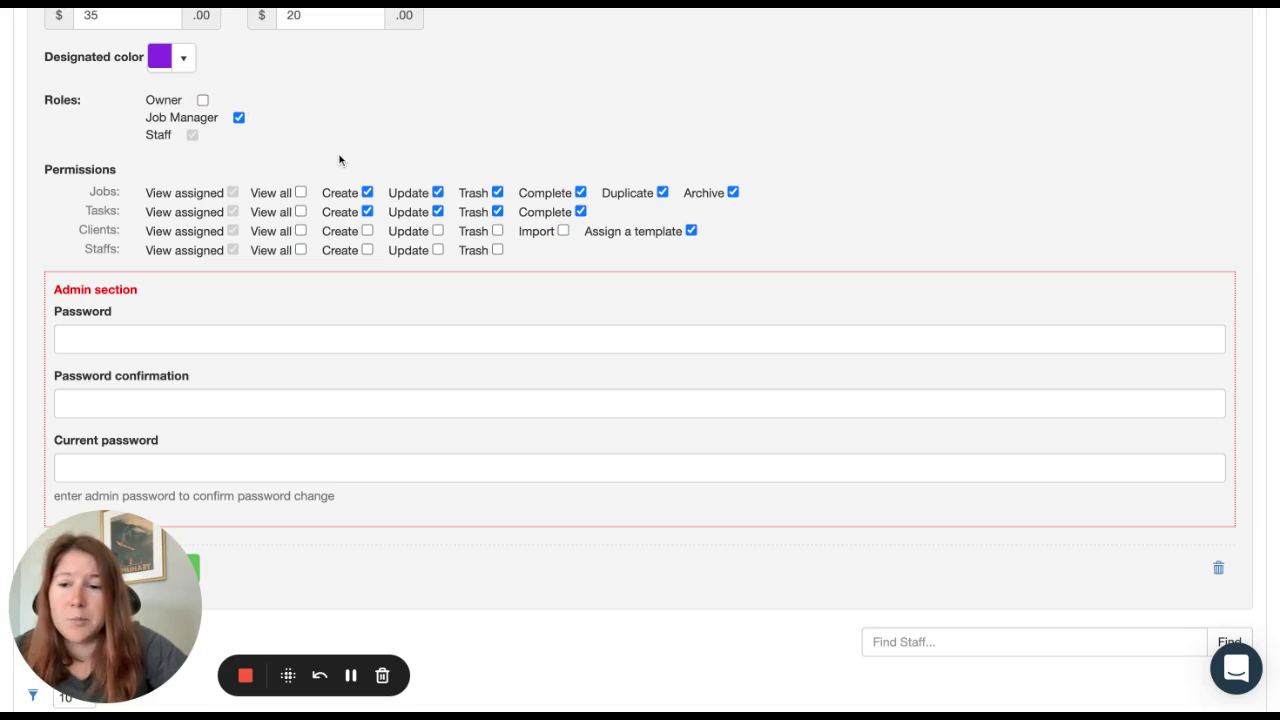
click(239, 118)
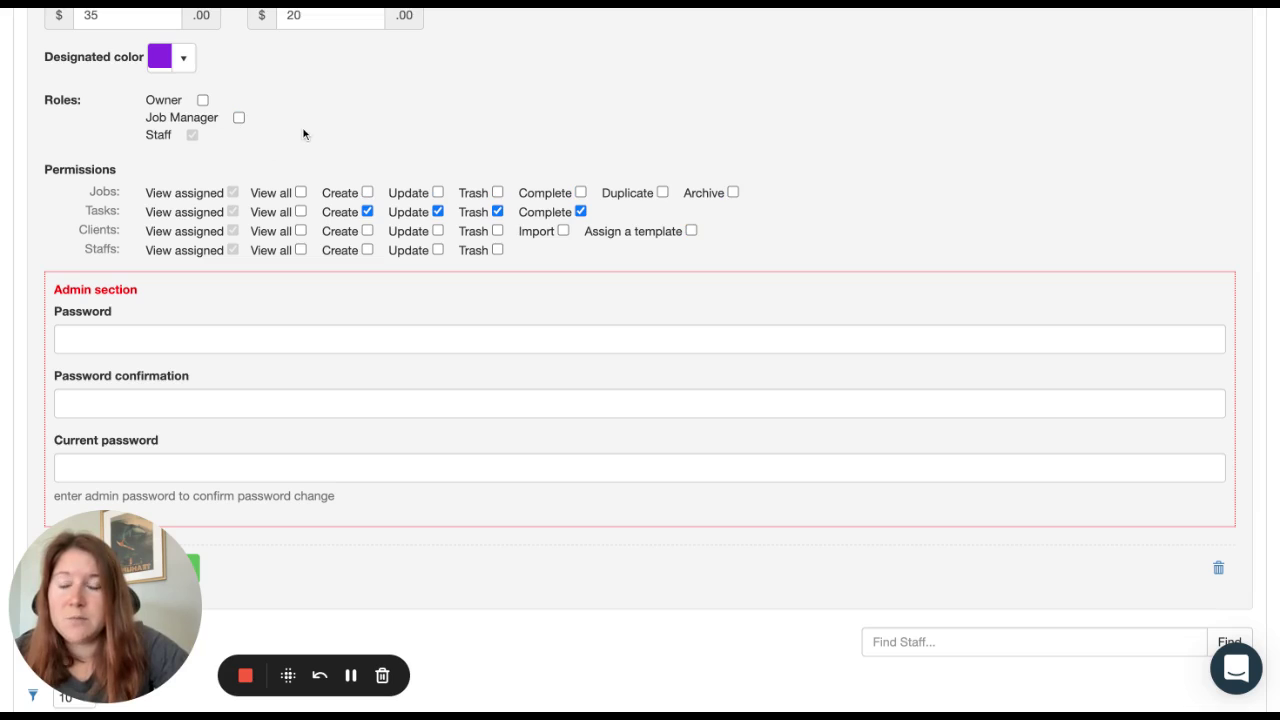
click(239, 118)
click(202, 100)
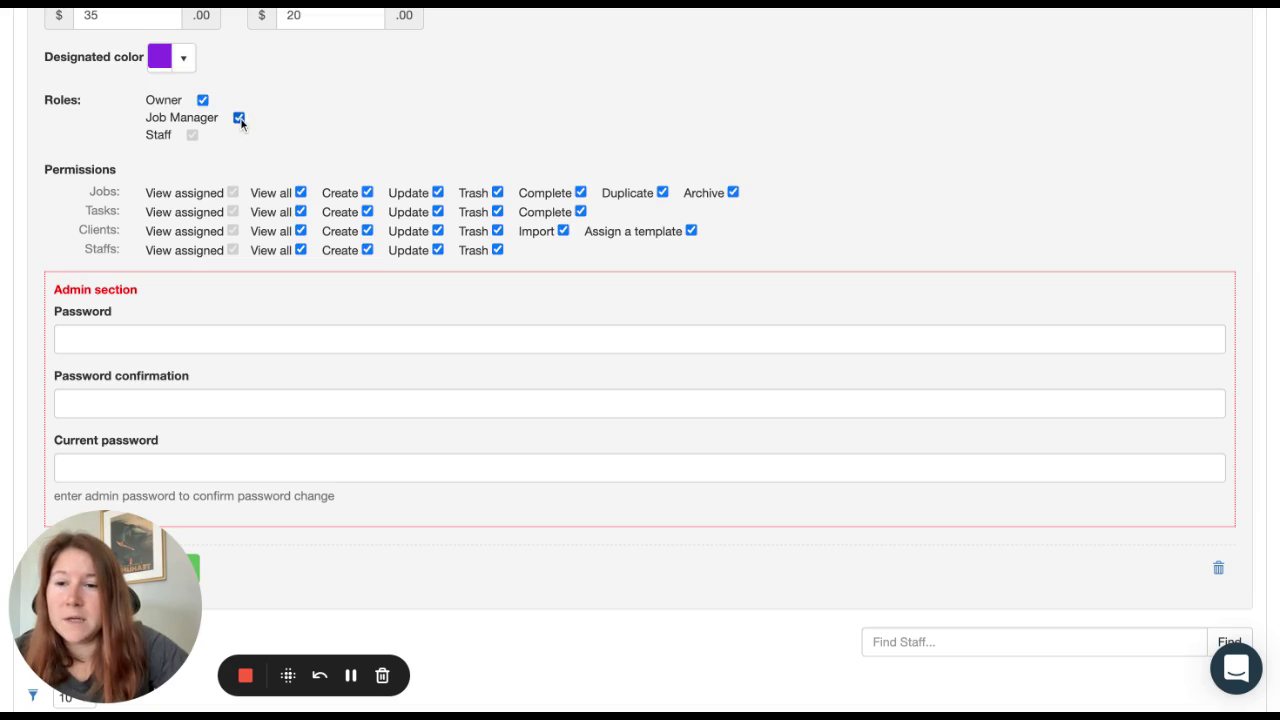
click(202, 101)
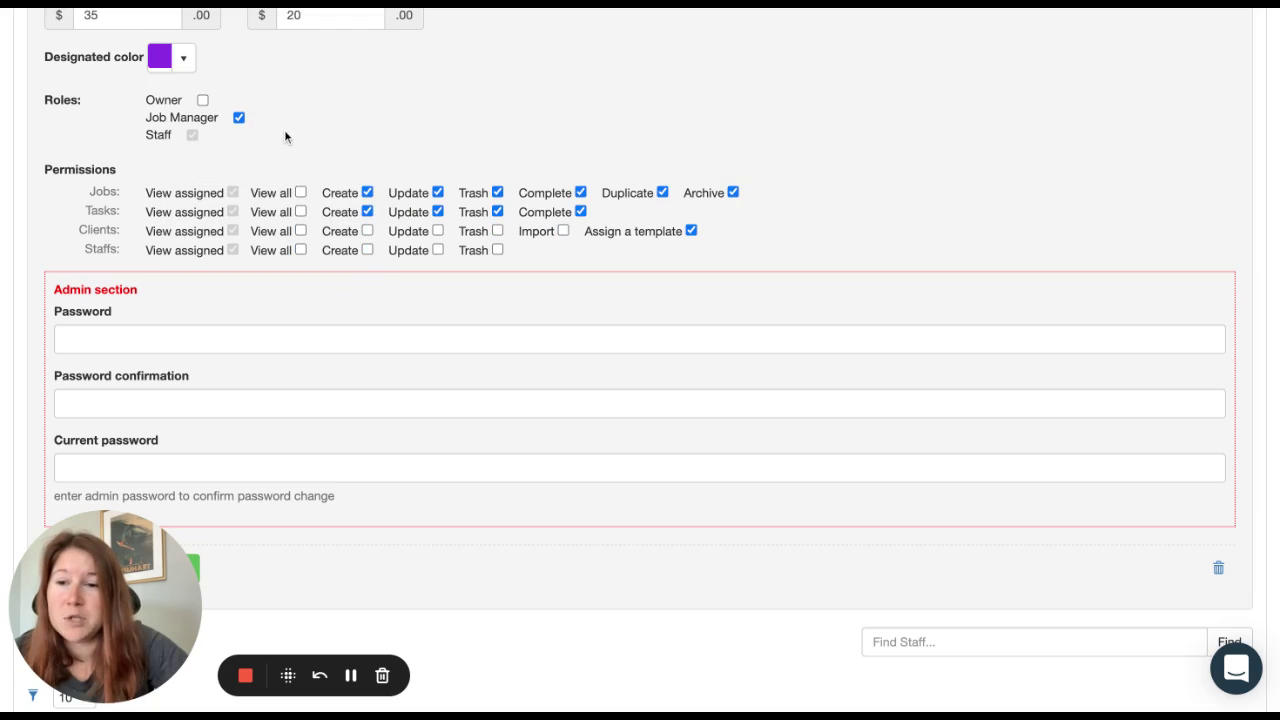
Step: Let the member view all, create and update clients, and remove Trash rights for tasks and jobs
click(300, 231)
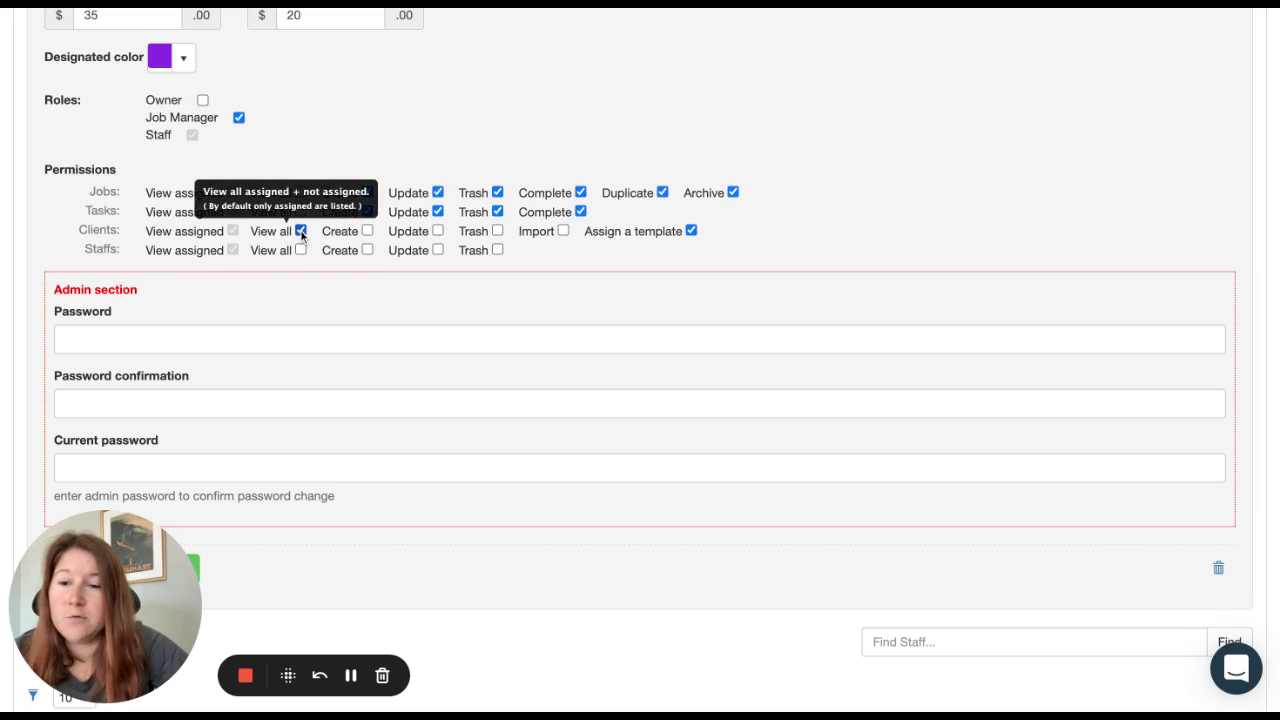
click(437, 231)
click(367, 232)
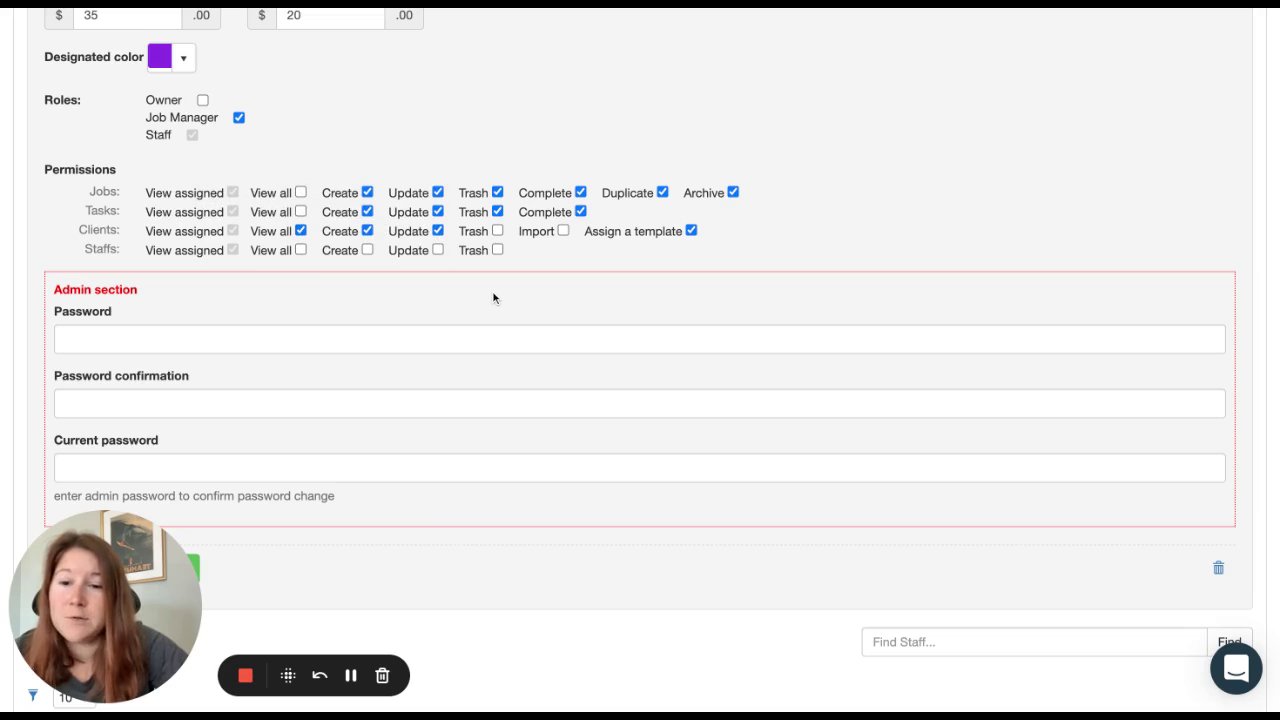
click(497, 211)
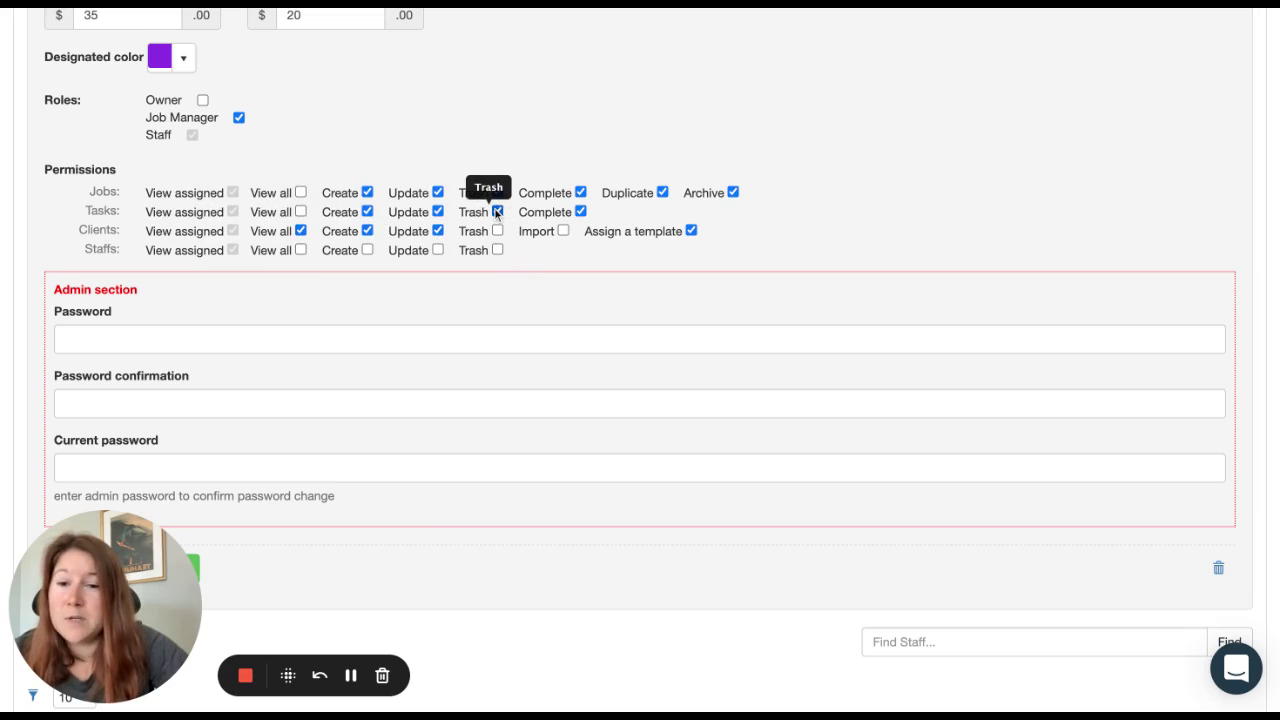
click(497, 192)
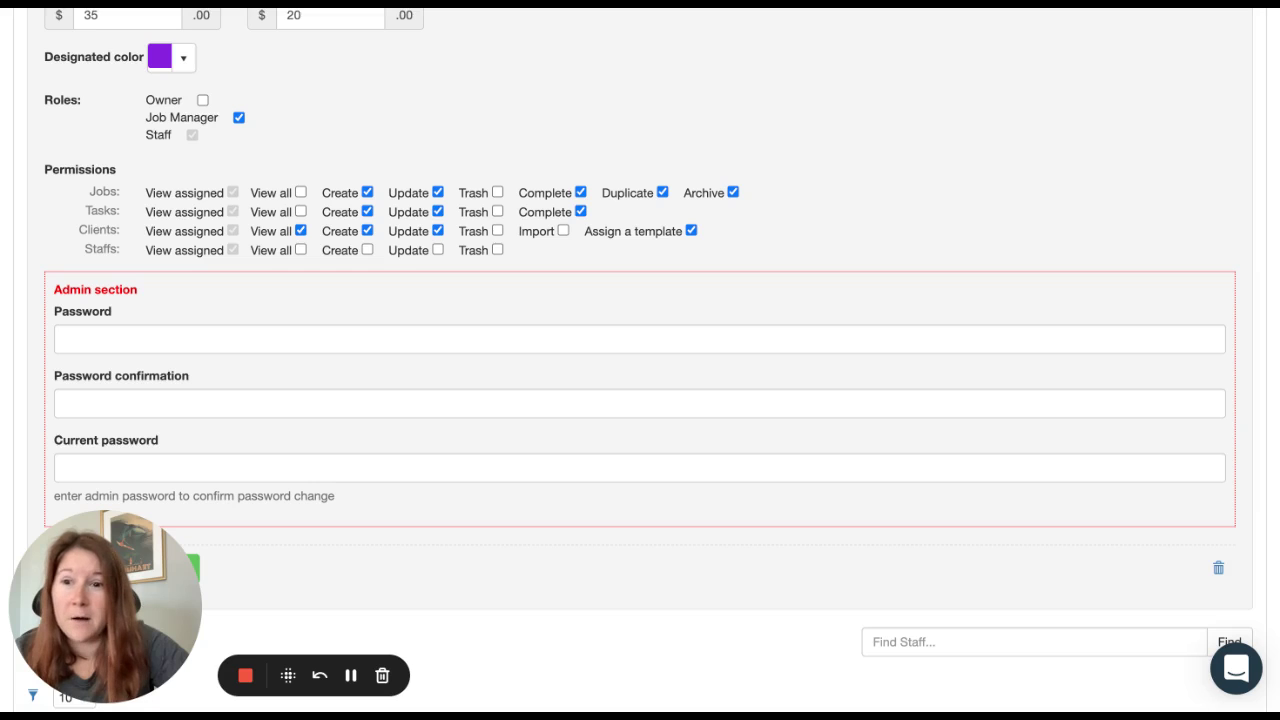
Step: Save the Job Manager role and revised client and trash permissions with Update Staff
scroll(520, 270, down, 2)
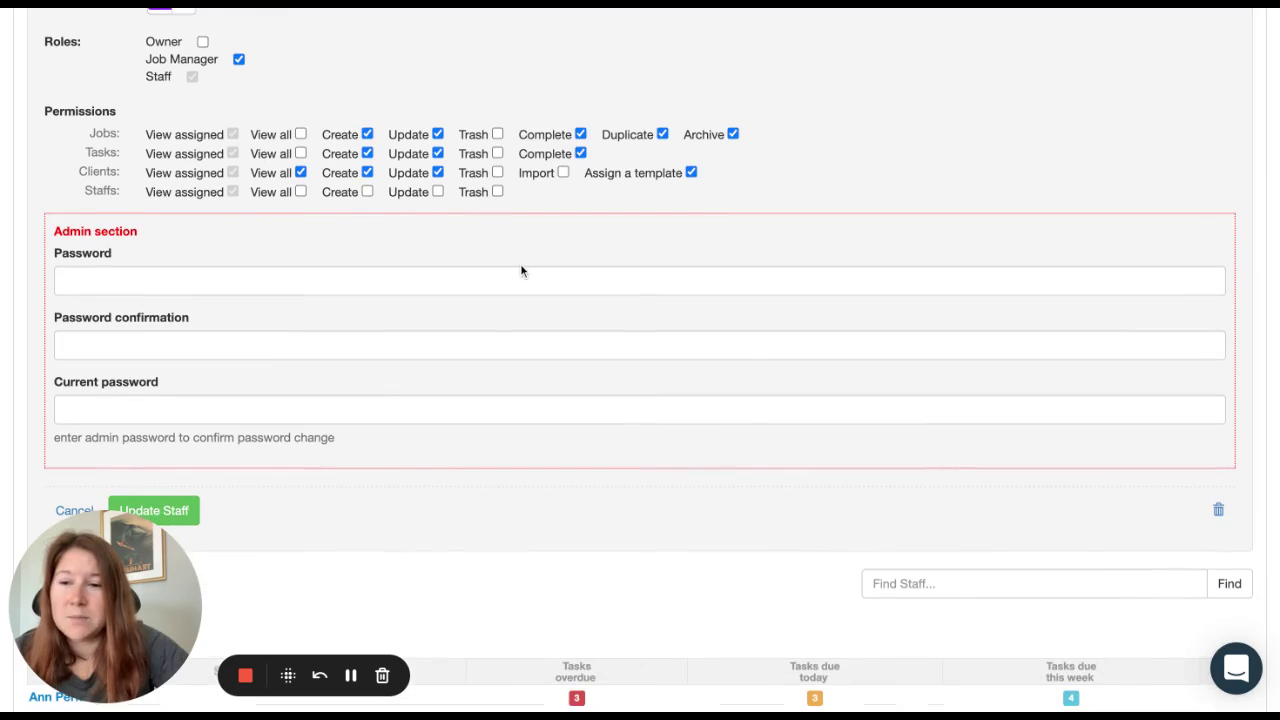
scroll(520, 270, down, 1)
scroll(640, 360, up, 2)
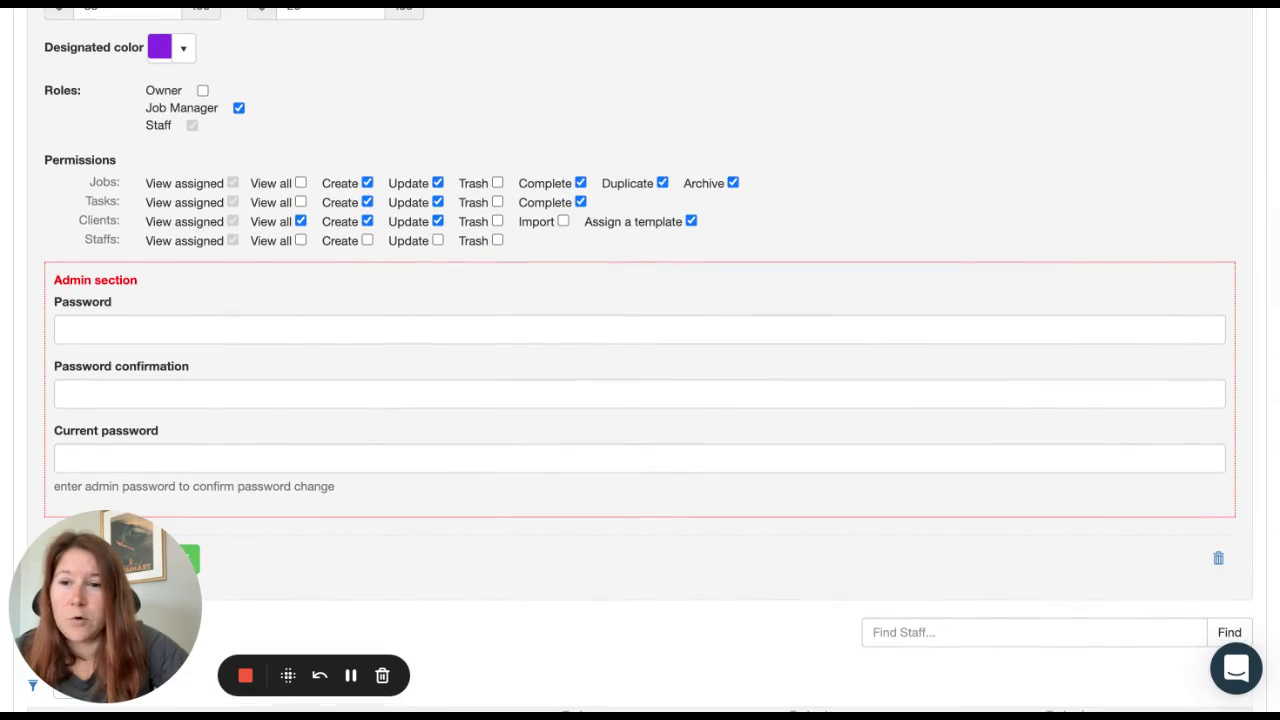
scroll(640, 360, down, 1)
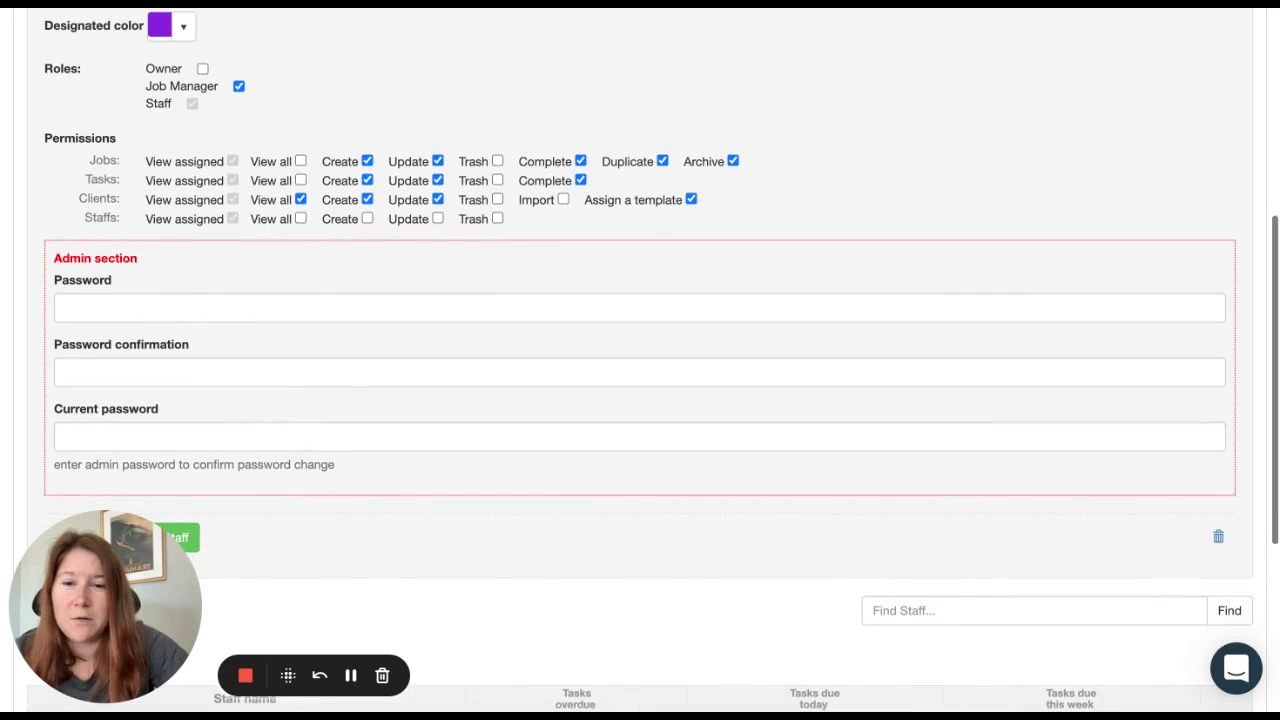
scroll(430, 287, down, 2)
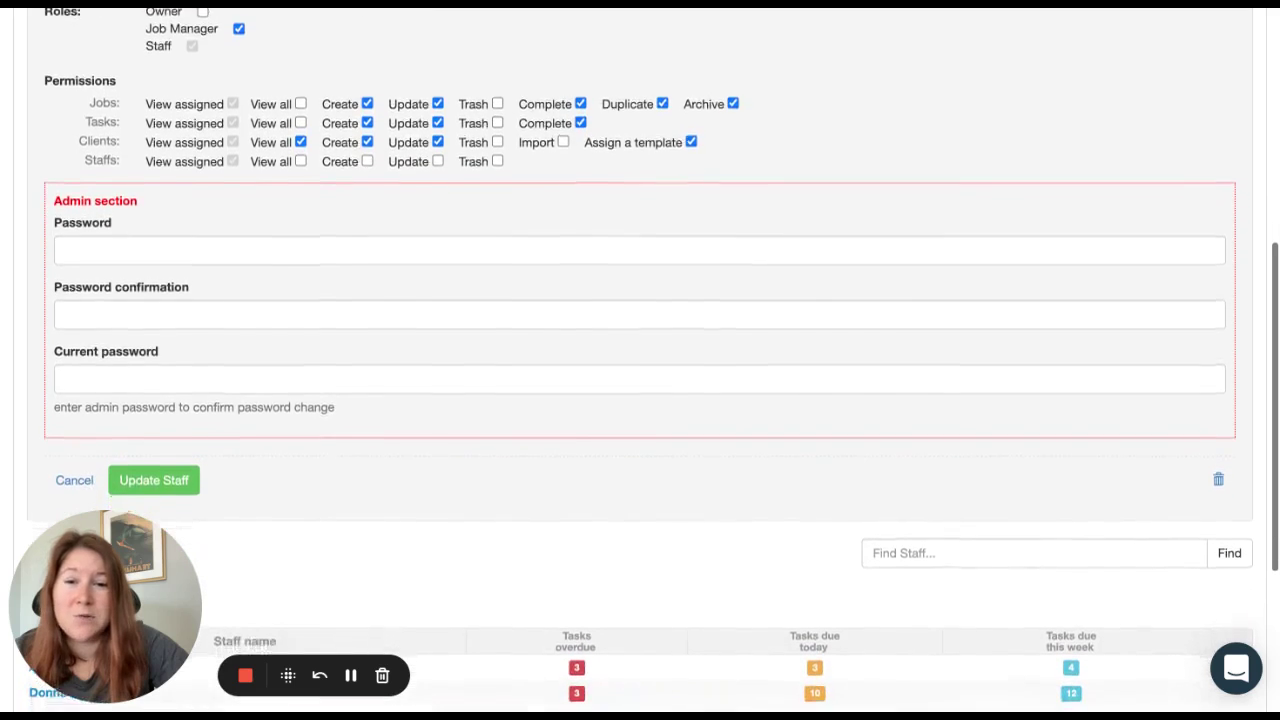
click(168, 465)
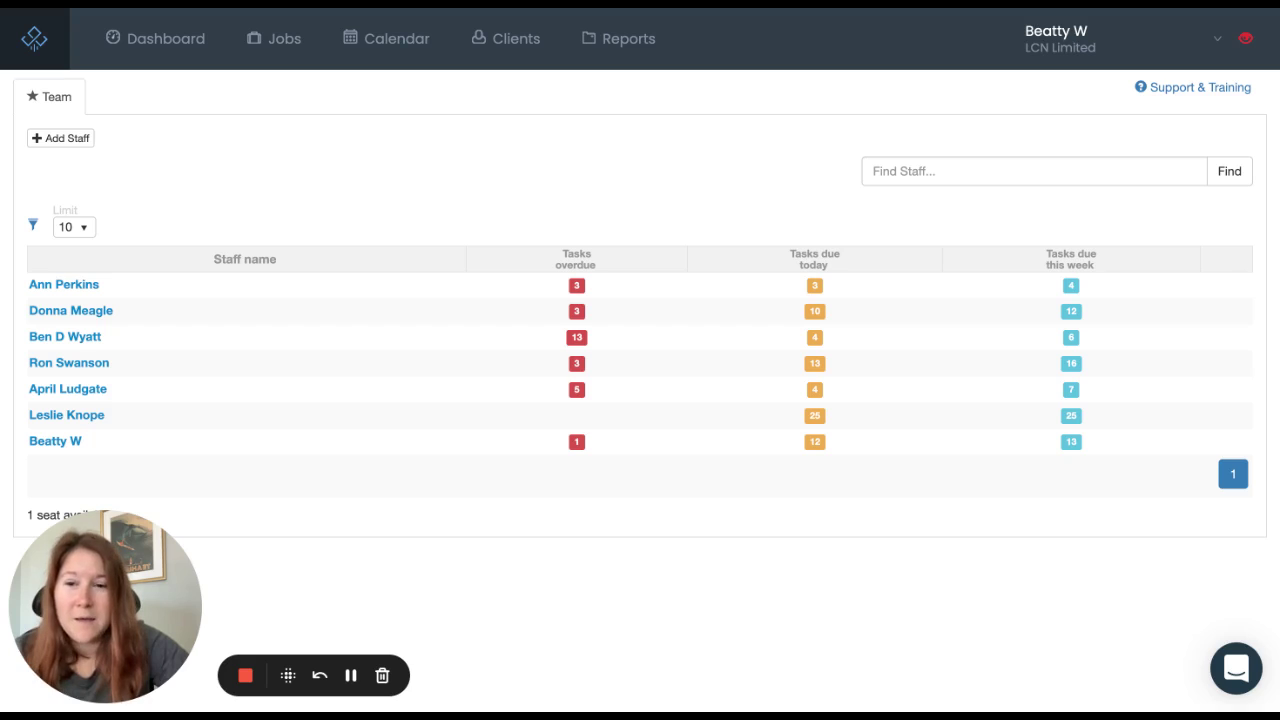
Step: Open Settings from the account menu and view the Integrations tab
click(1058, 45)
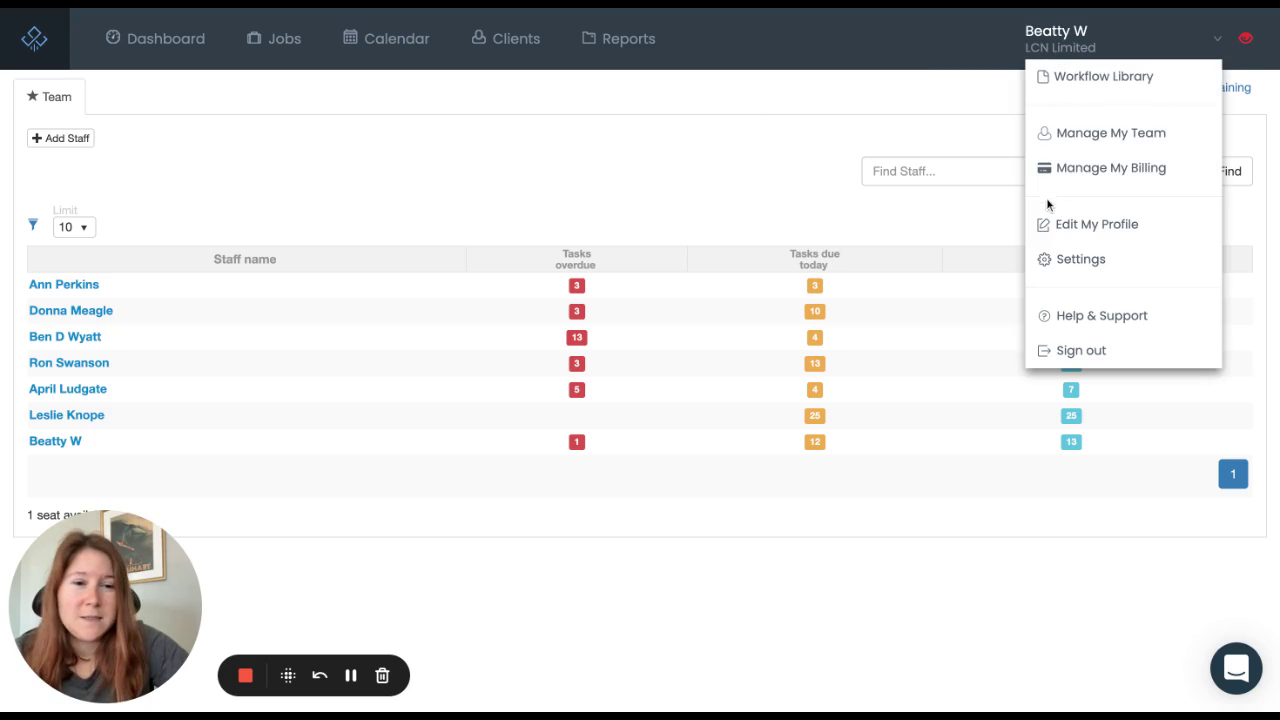
click(1080, 261)
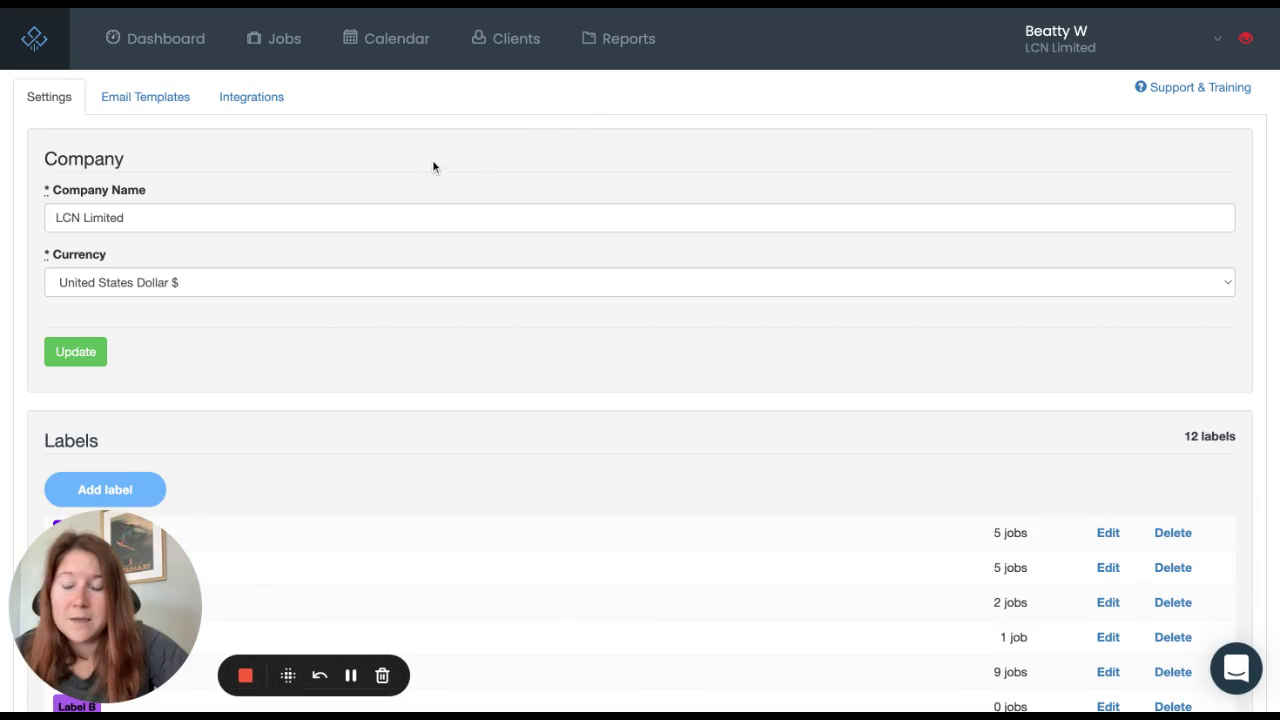
click(268, 105)
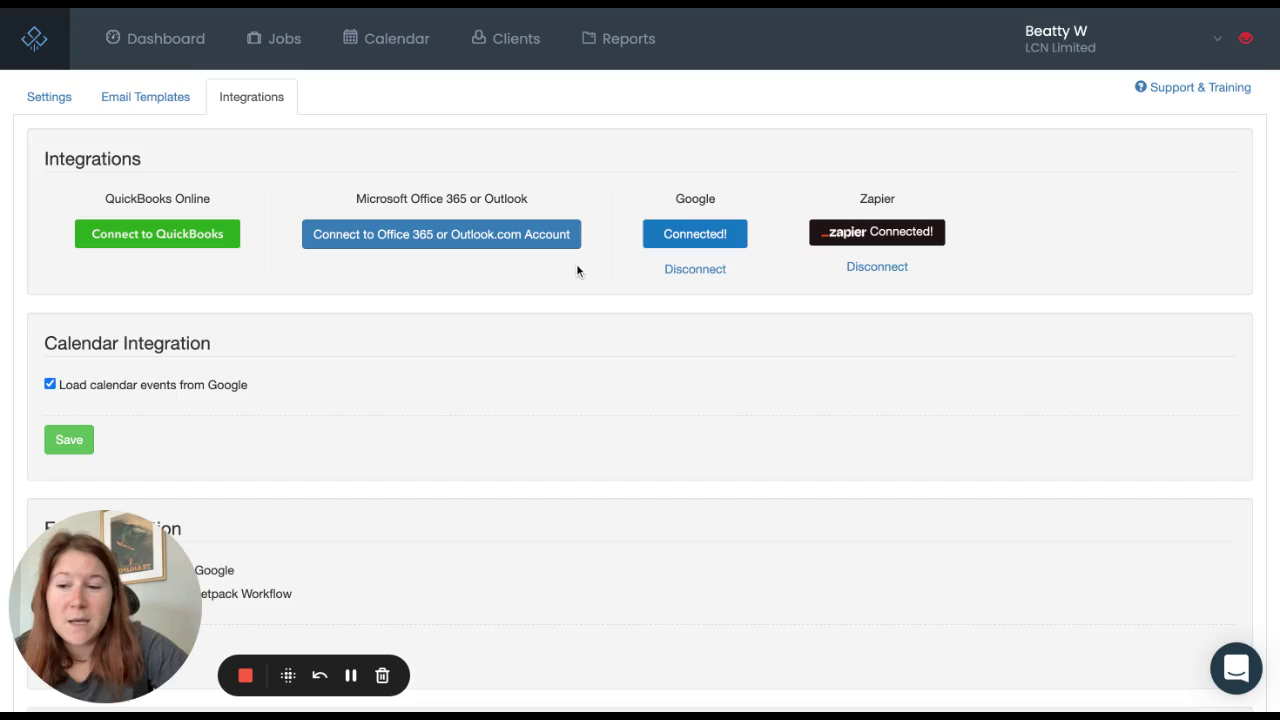
Step: Scroll through the calendar, email and IIF import integration settings and back to the top
scroll(463, 343, down, 1)
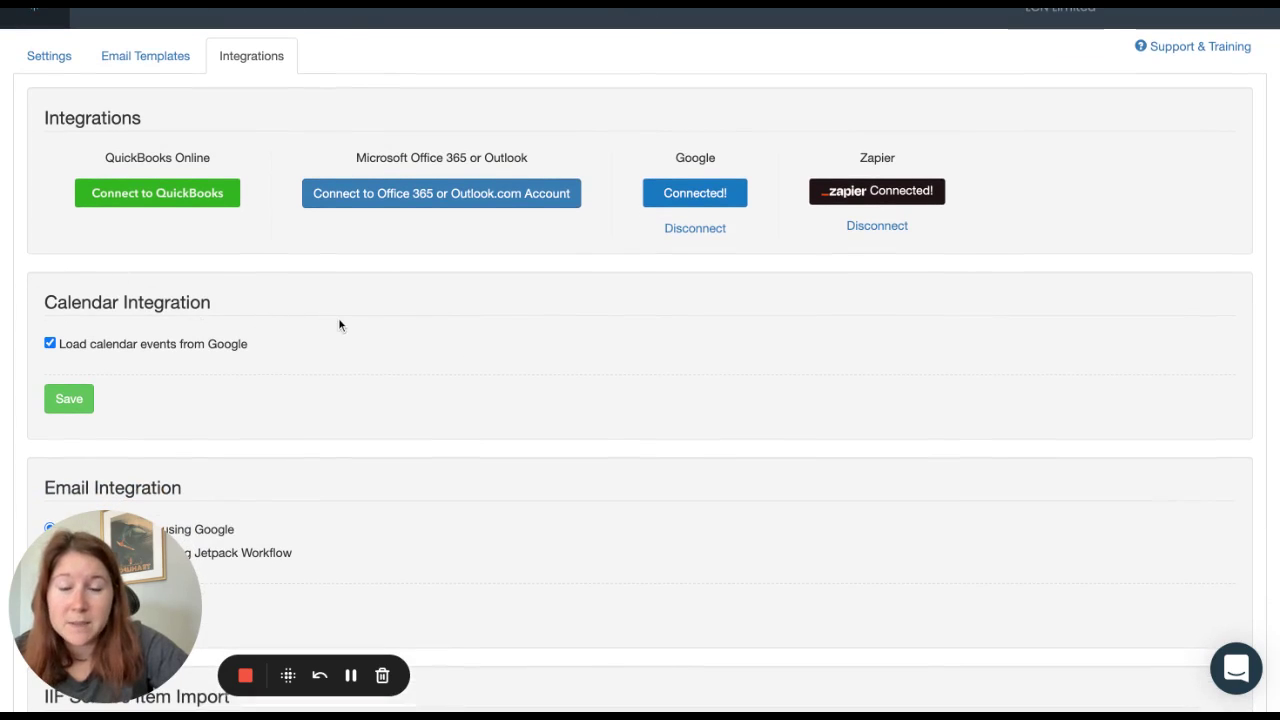
scroll(428, 313, down, 3)
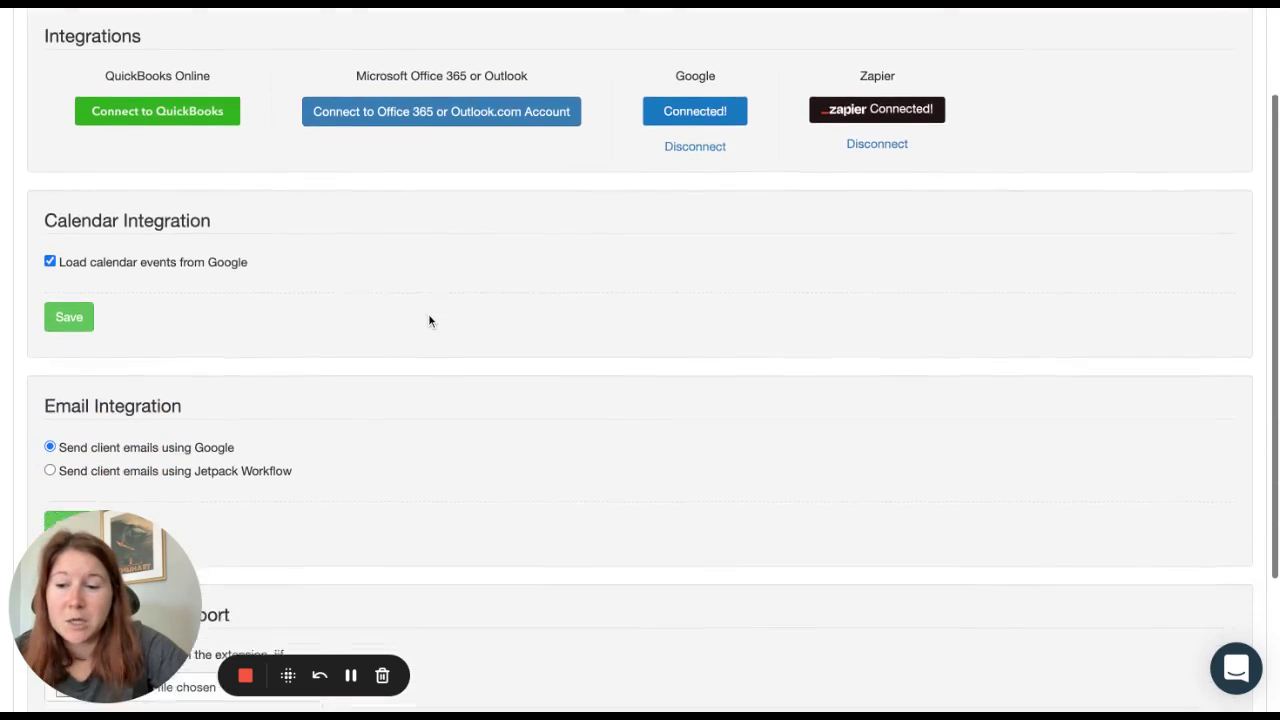
scroll(128, 291, down, 1)
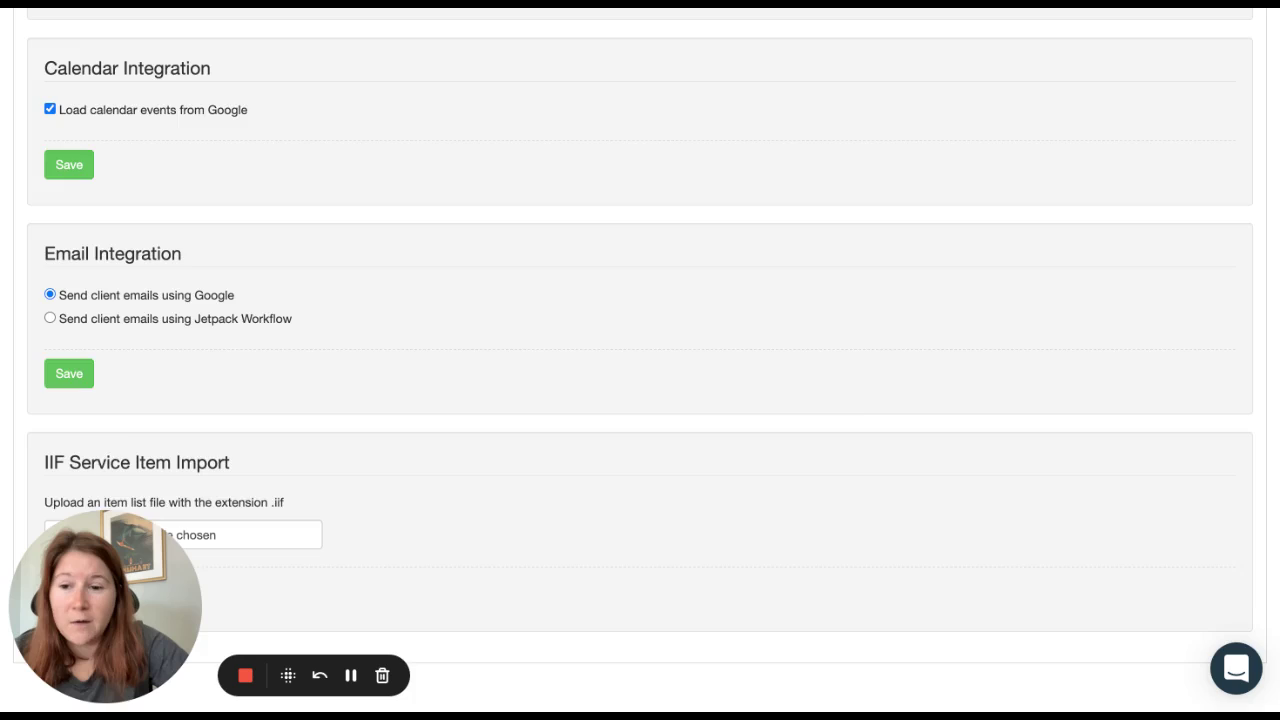
scroll(640, 350, up, 1)
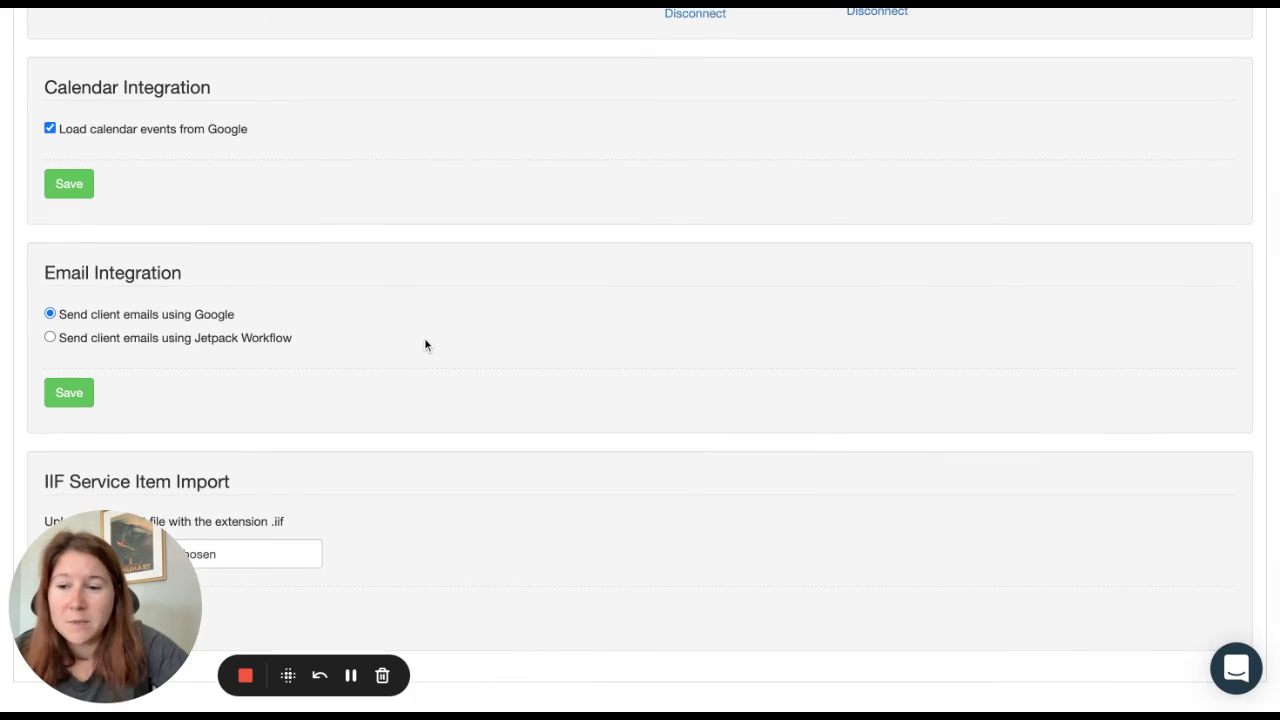
scroll(424, 340, up, 4)
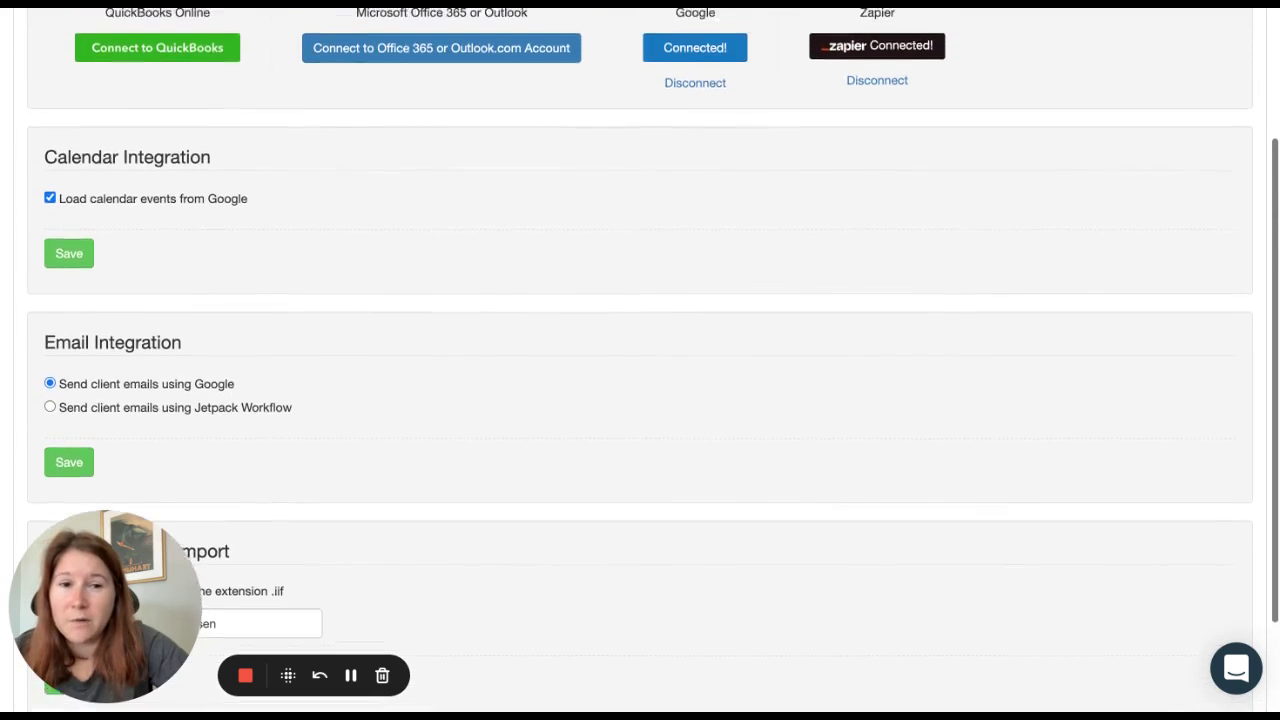
scroll(769, 300, up, 4)
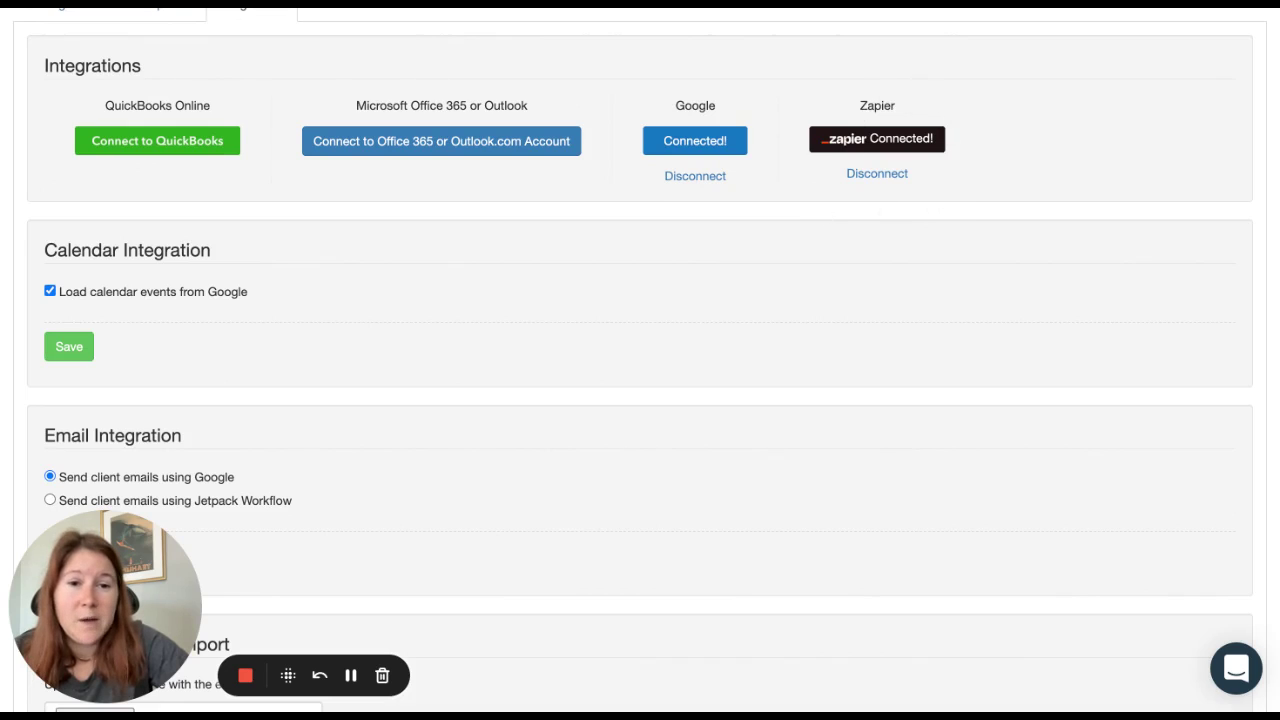
scroll(980, 192, up, 2)
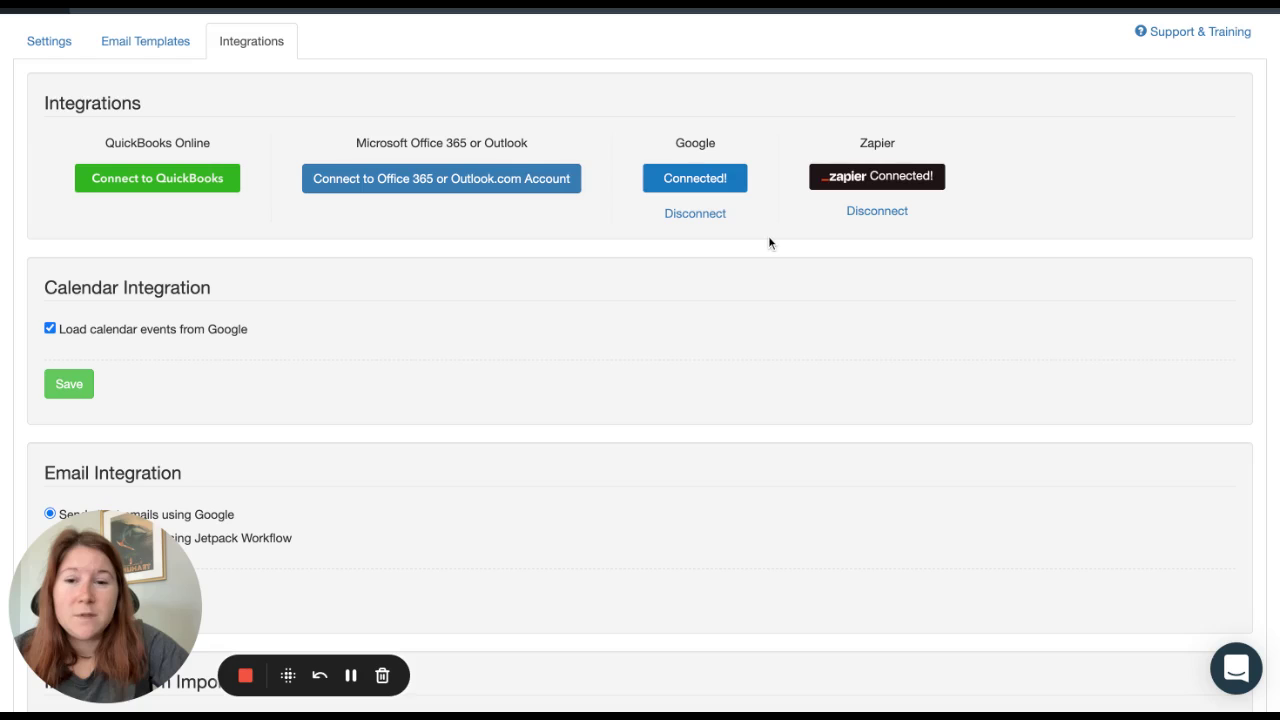
scroll(768, 243, up, 1)
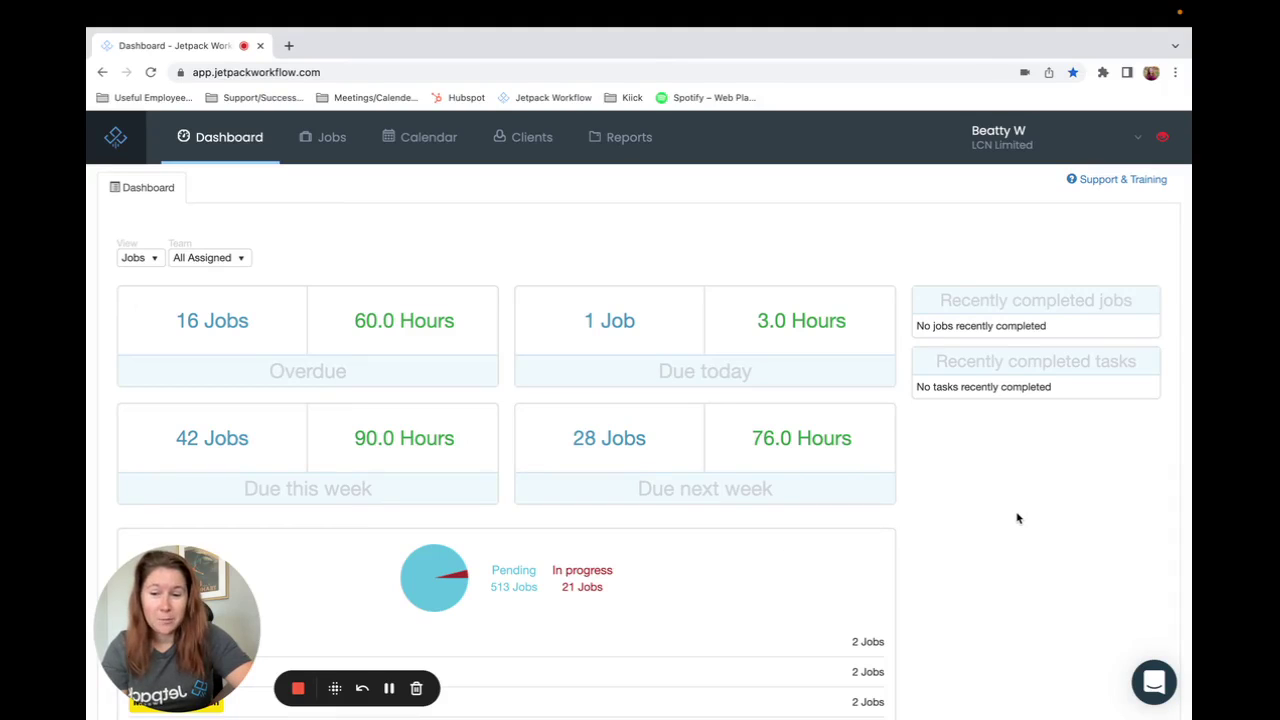
Step: Open the help messenger and browse its suggested articles, certification course card and support hours
click(1156, 682)
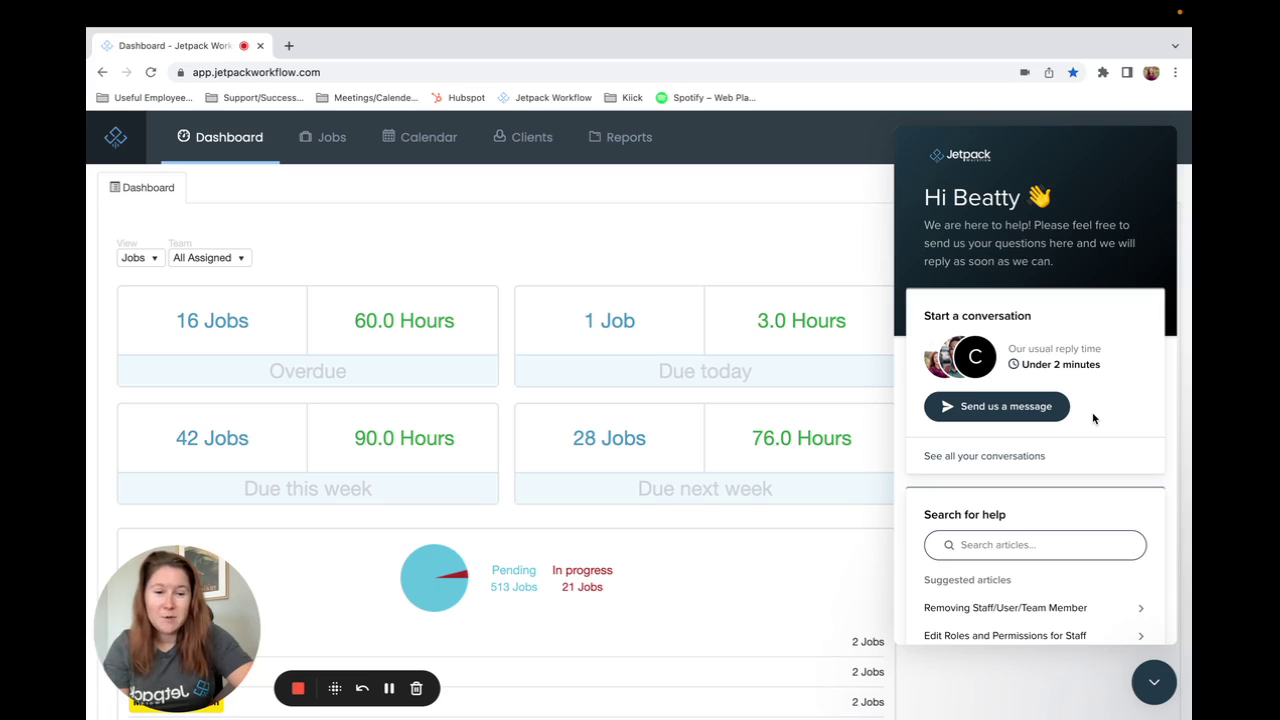
scroll(1093, 418, down, 5)
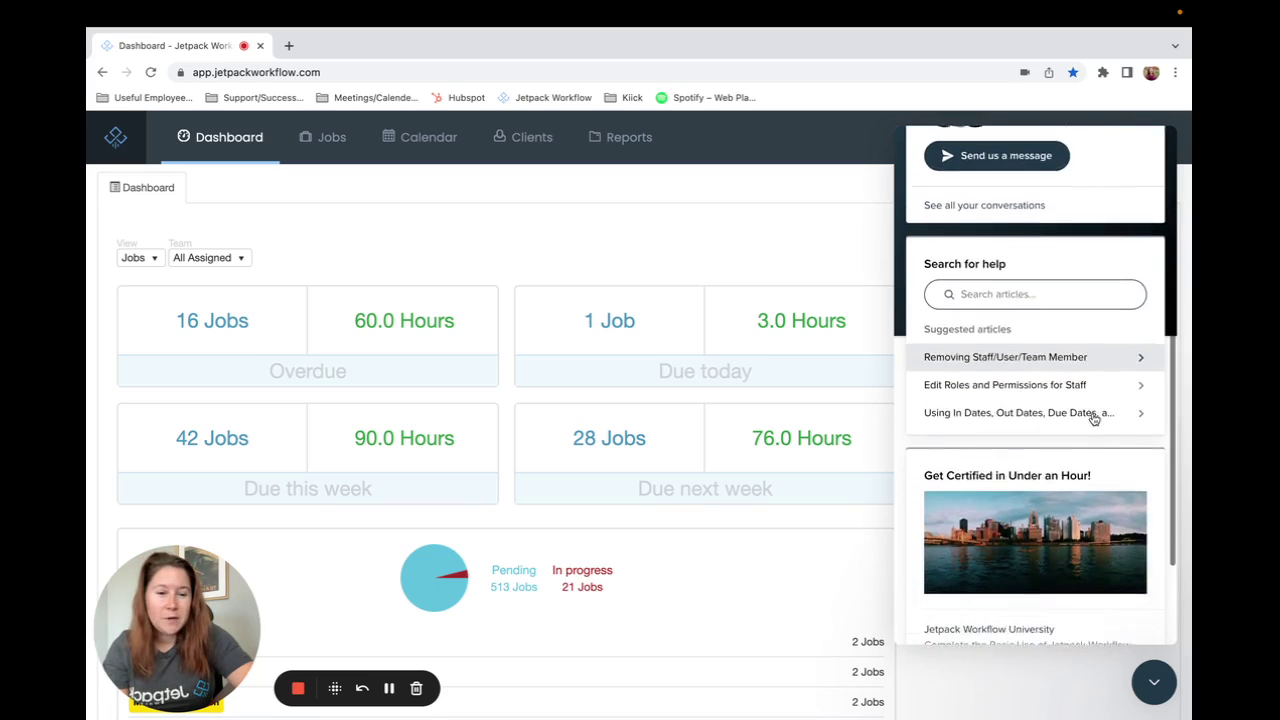
scroll(1093, 418, down, 1)
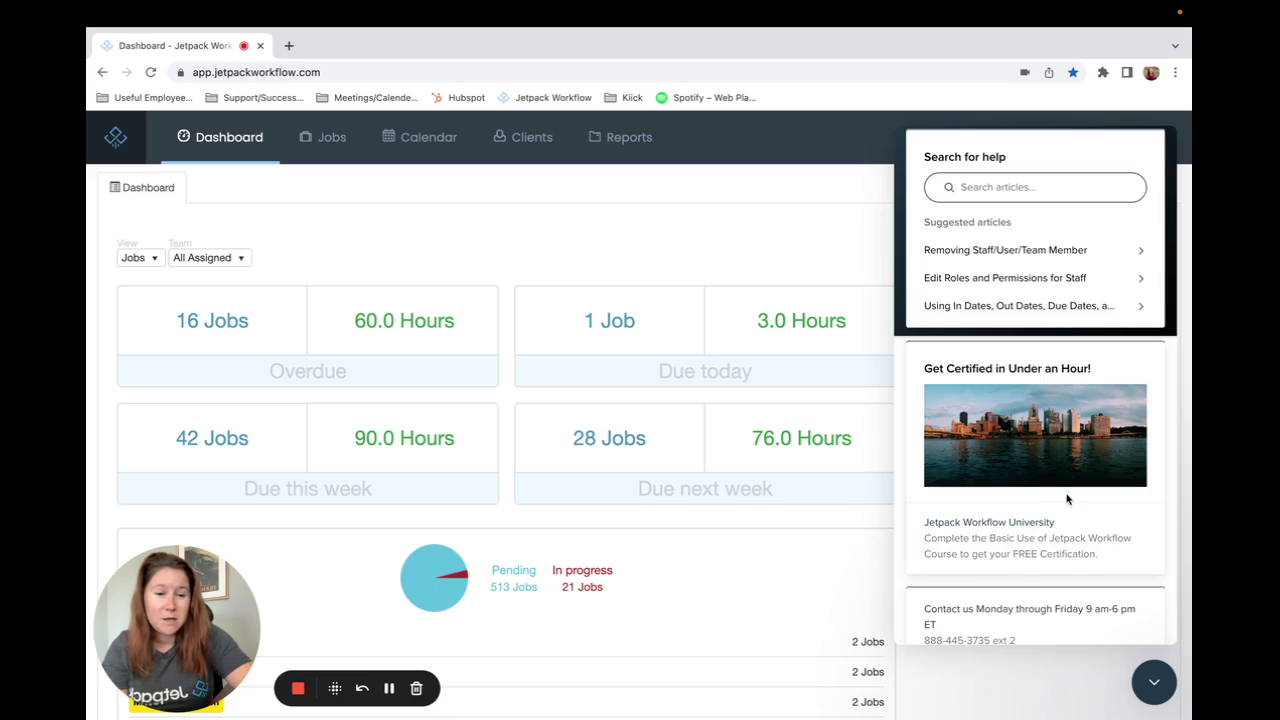
scroll(1066, 497, up, 3)
Step: Close the help messenger panel and open the Help & Support knowledge base
click(1145, 681)
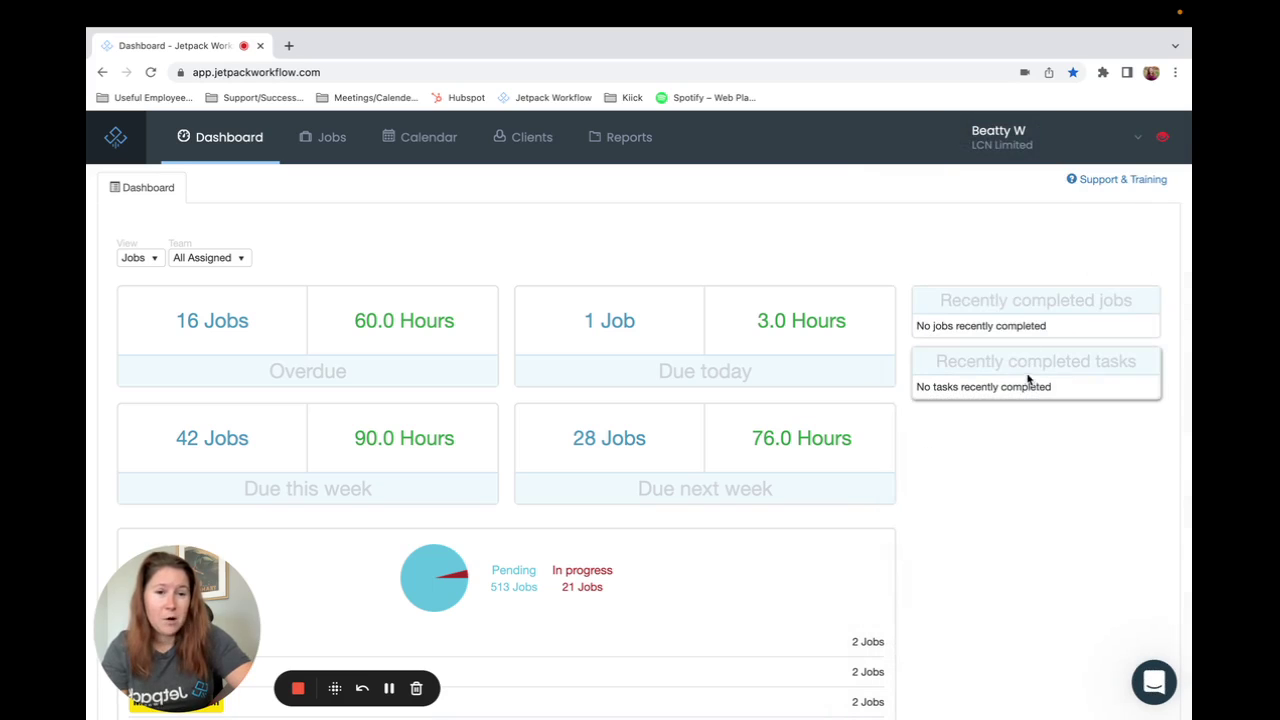
mouse_move(1017, 147)
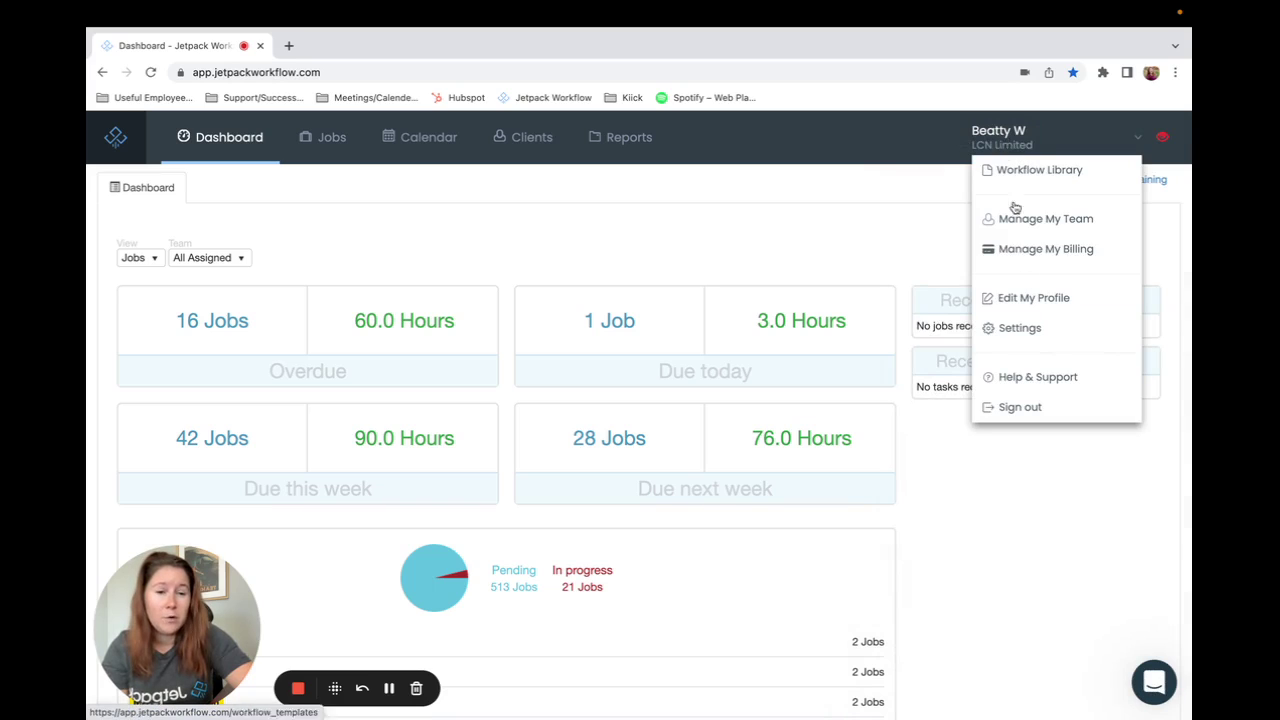
click(1031, 385)
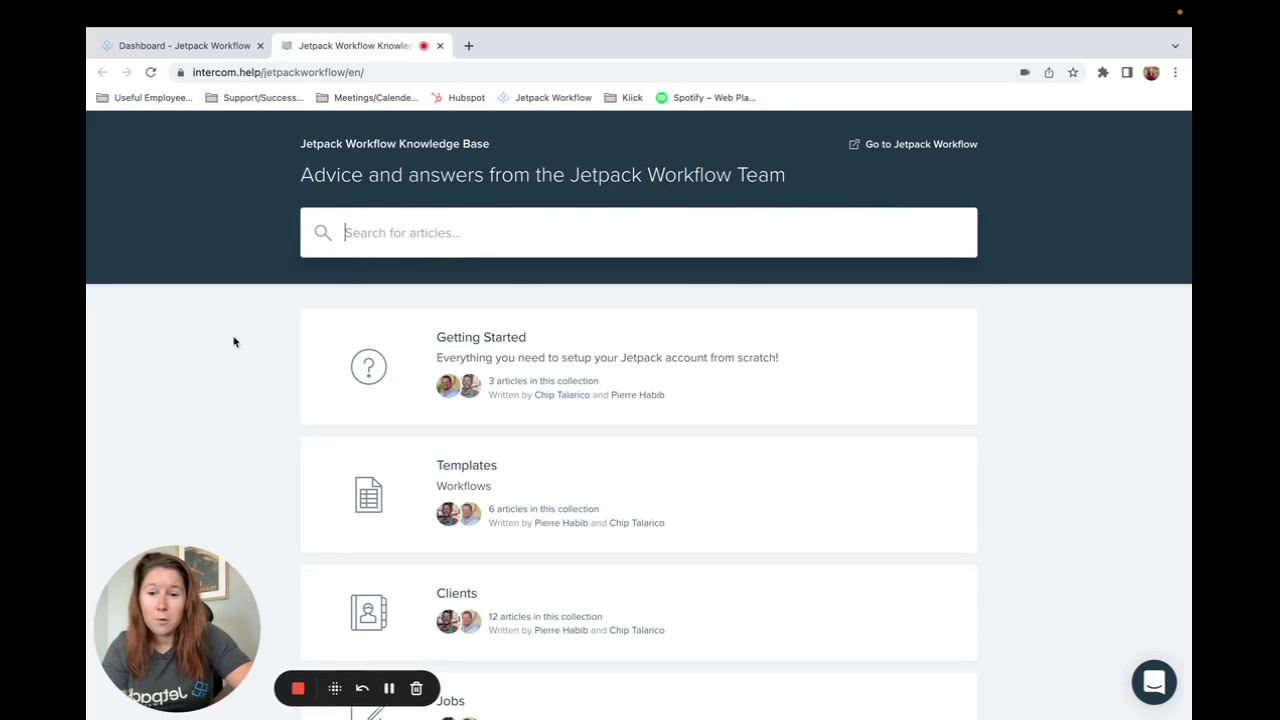
Step: Browse the Getting Started, Templates, Clients, Jobs and Integrations collections, then close the knowledge base tab
scroll(254, 336, down, 1)
scroll(254, 336, down, 1)
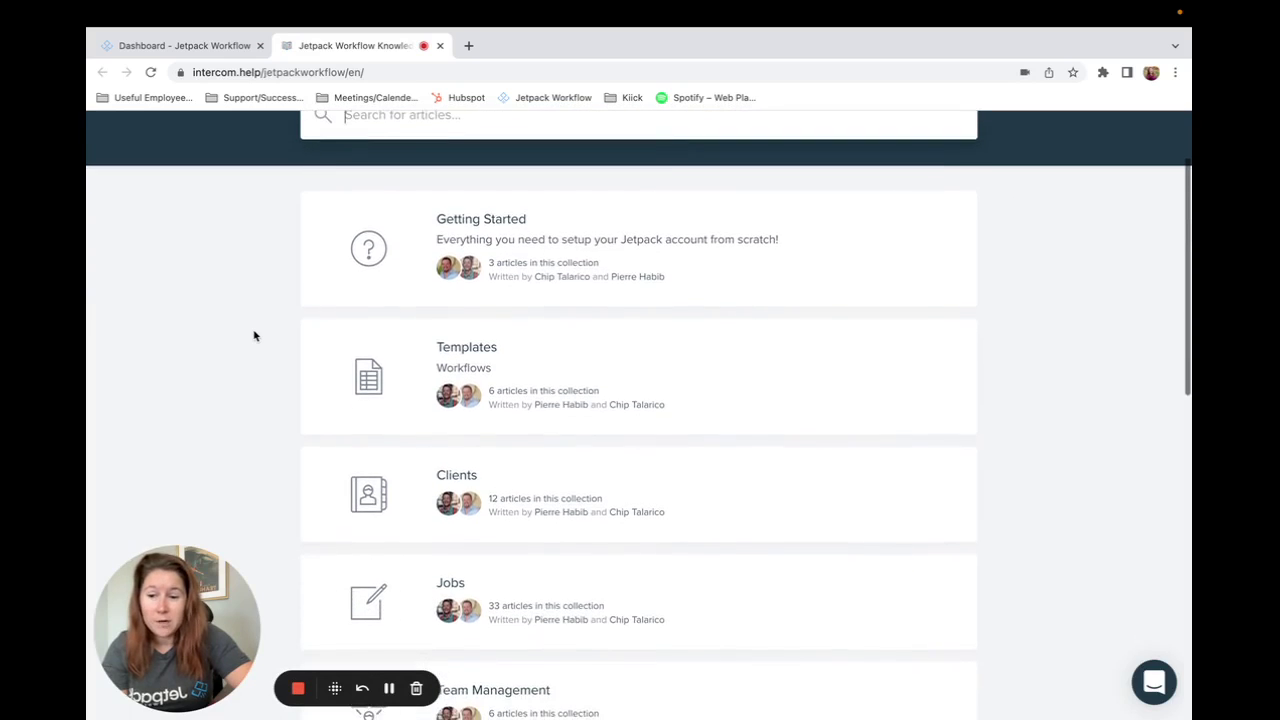
scroll(254, 336, down, 1)
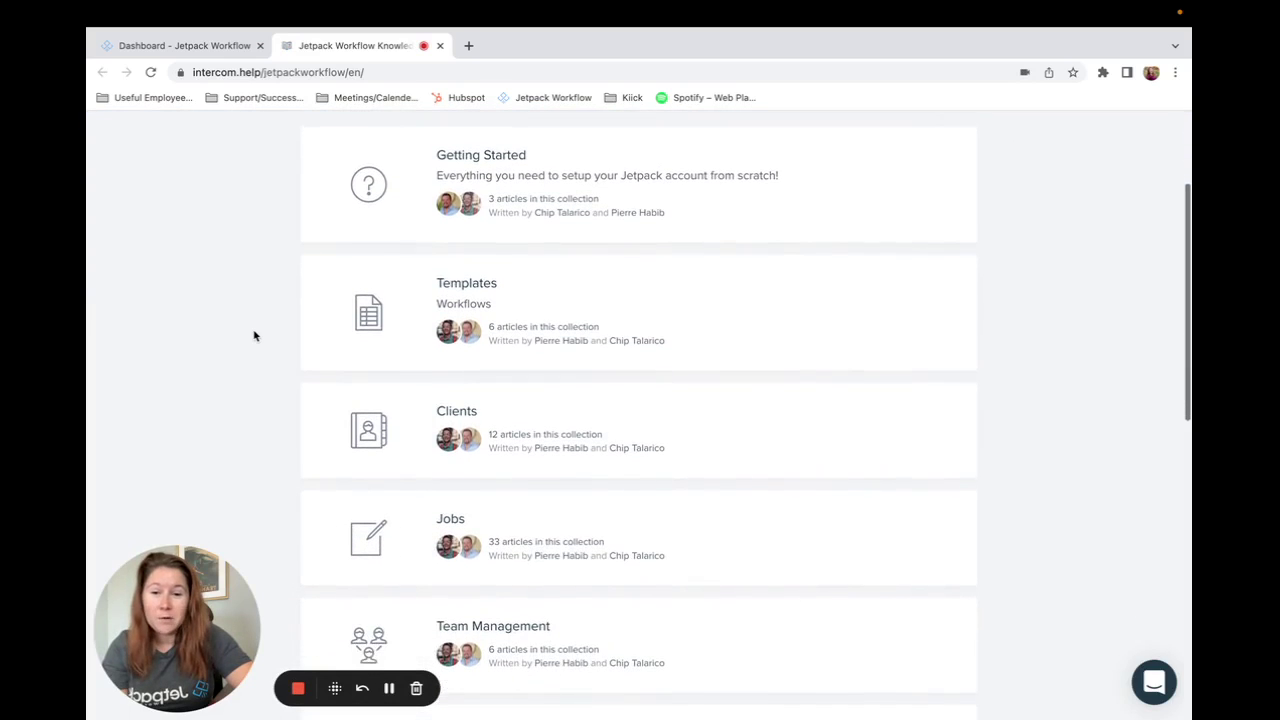
scroll(254, 336, down, 1)
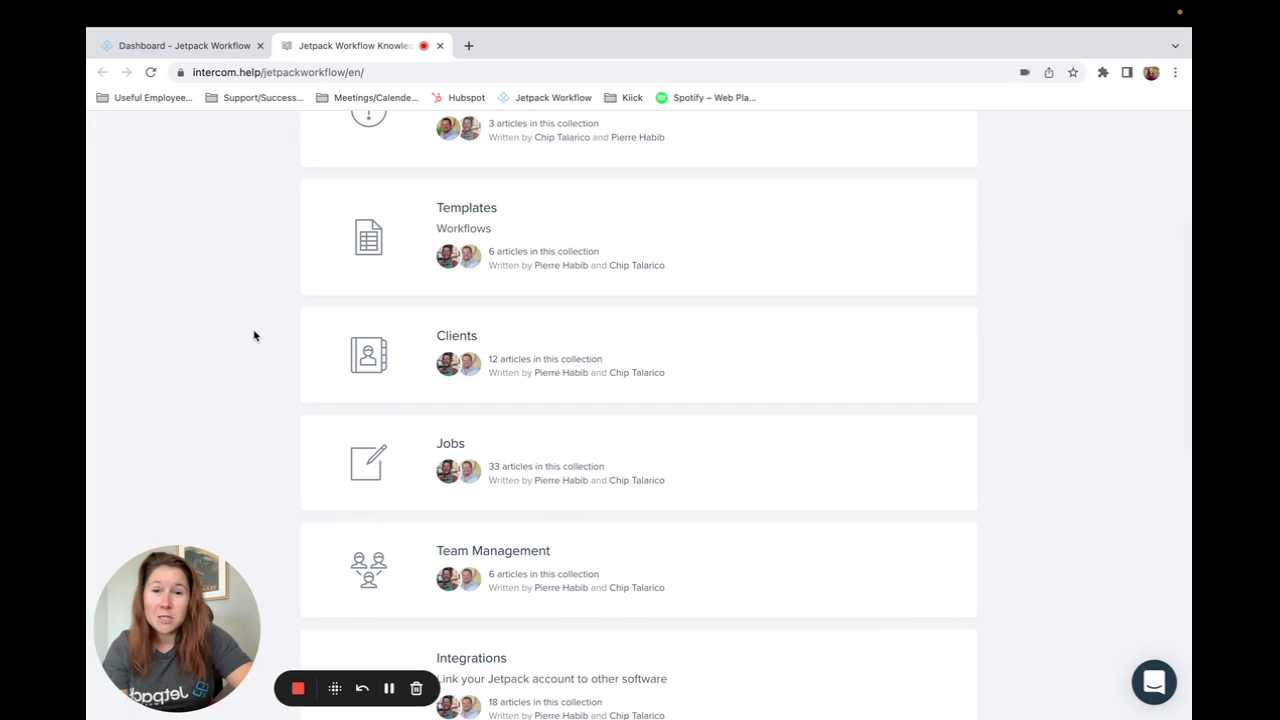
scroll(254, 336, up, 2)
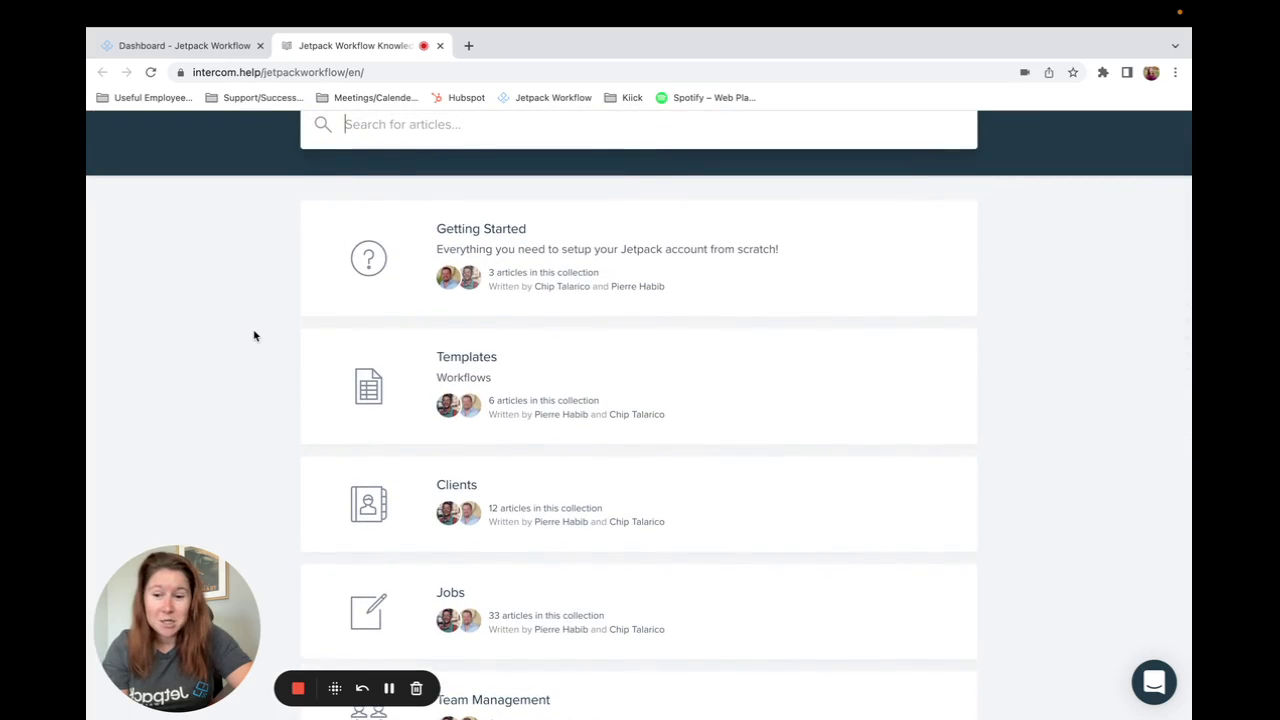
scroll(254, 336, up, 1)
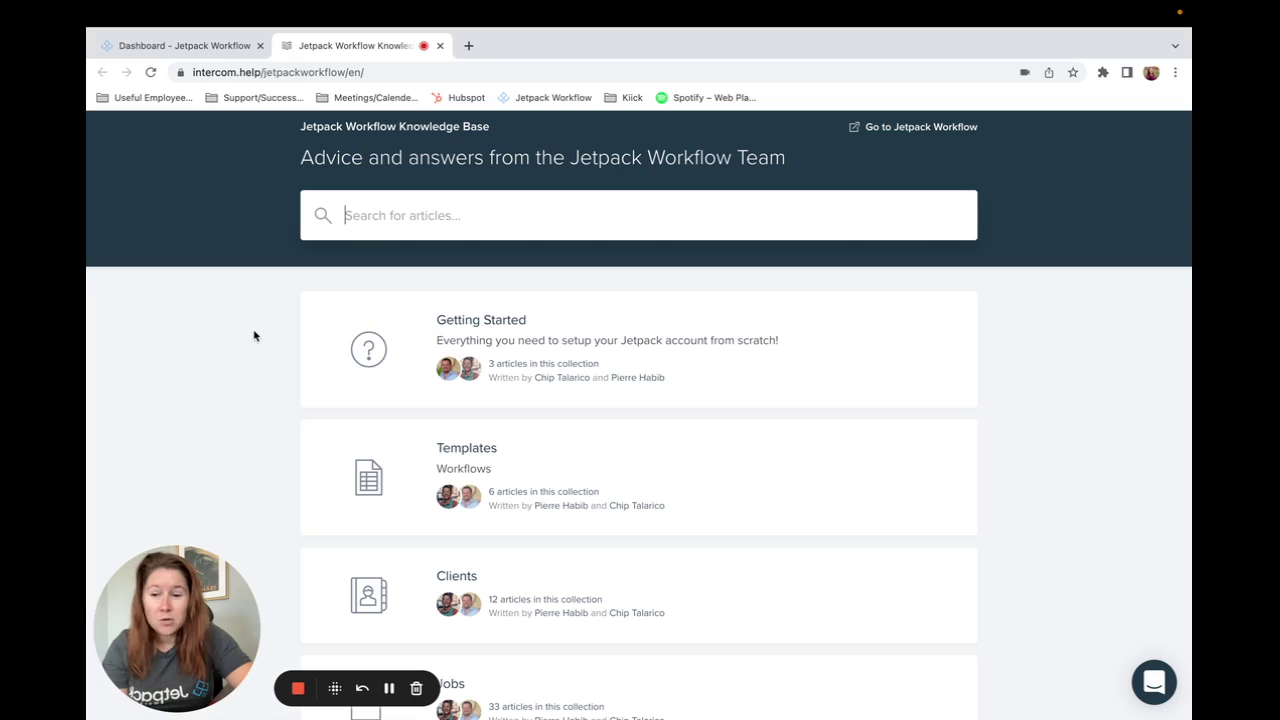
click(440, 45)
click(523, 171)
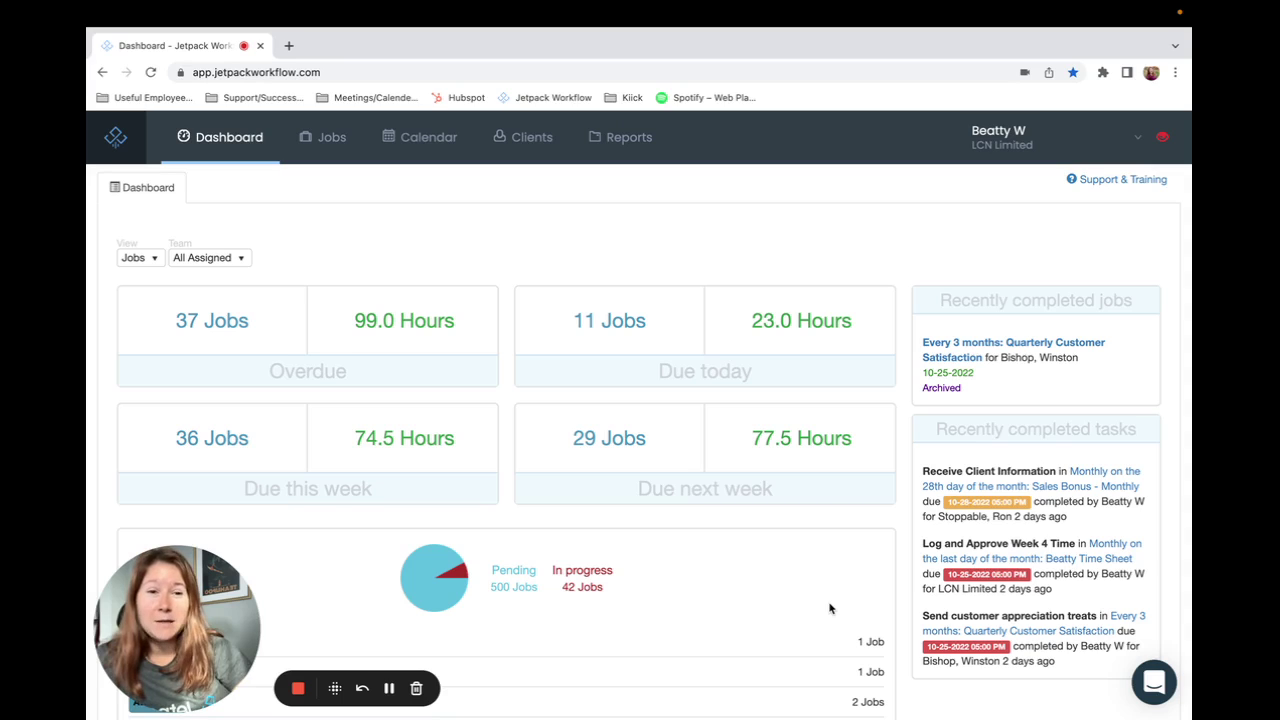
click(996, 143)
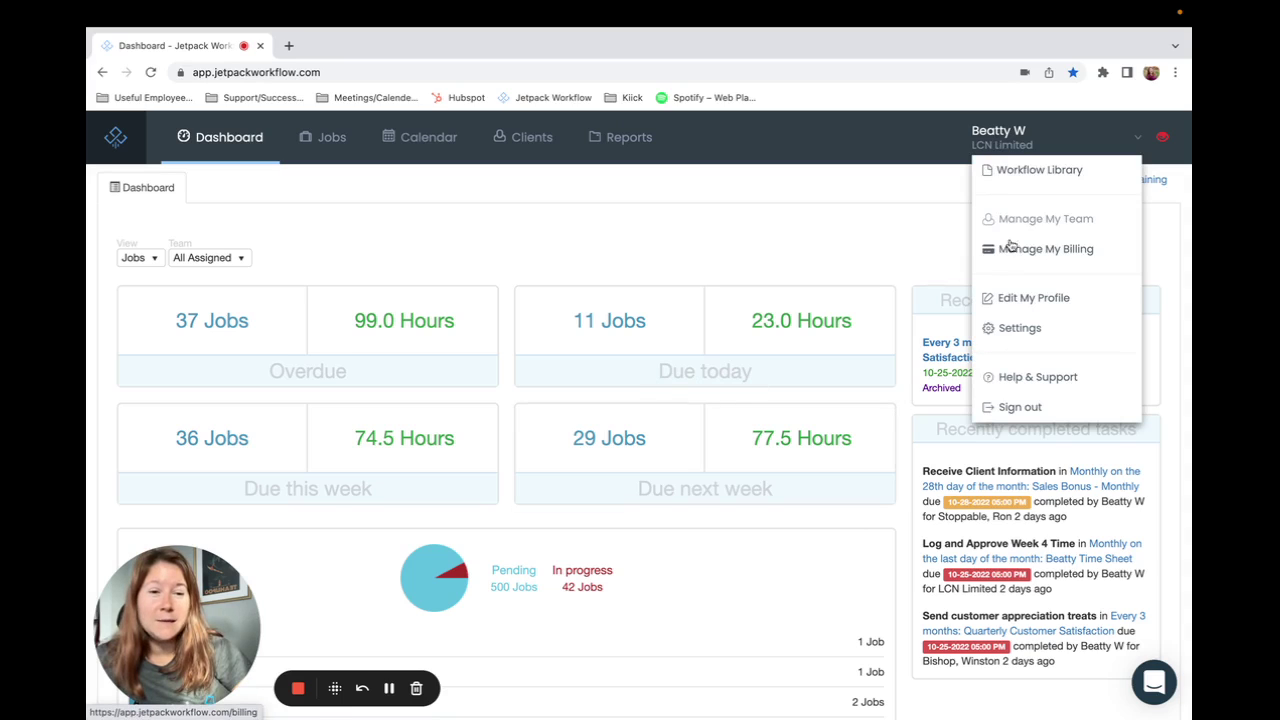